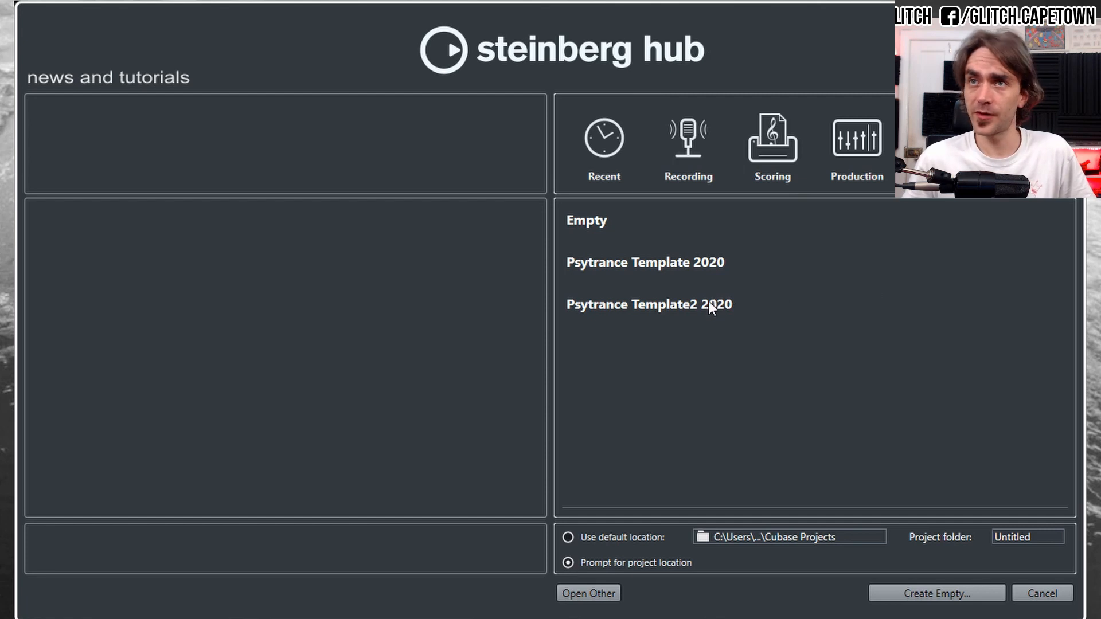
# Create a project from the Psytrance Template2 2020 template and play back the arrangement
pyautogui.doubleClick(708, 301)
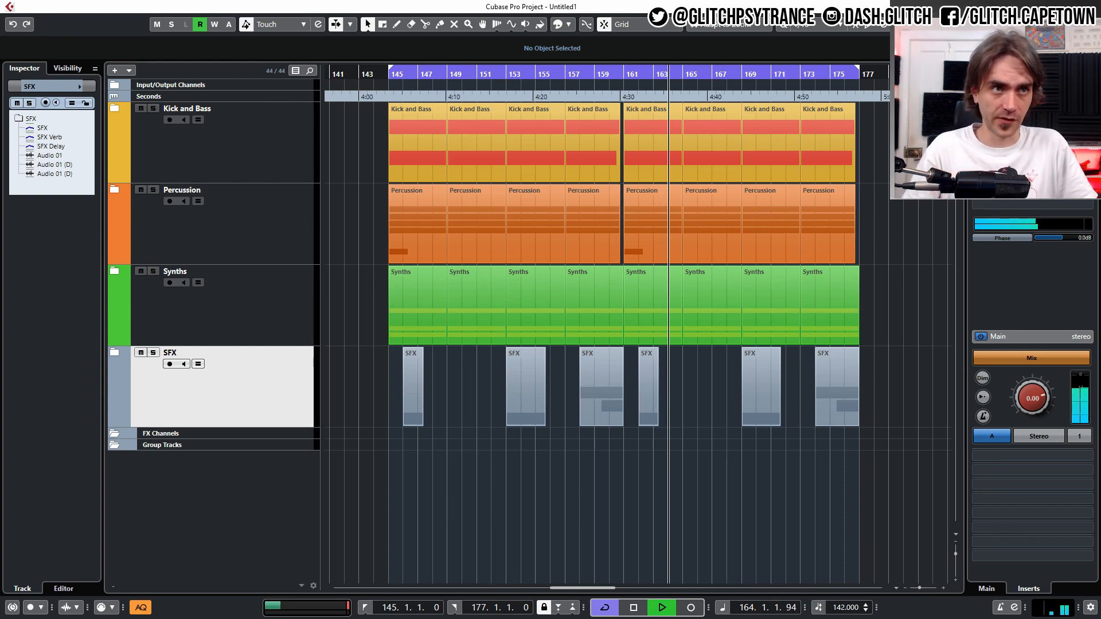
pyautogui.press('space')
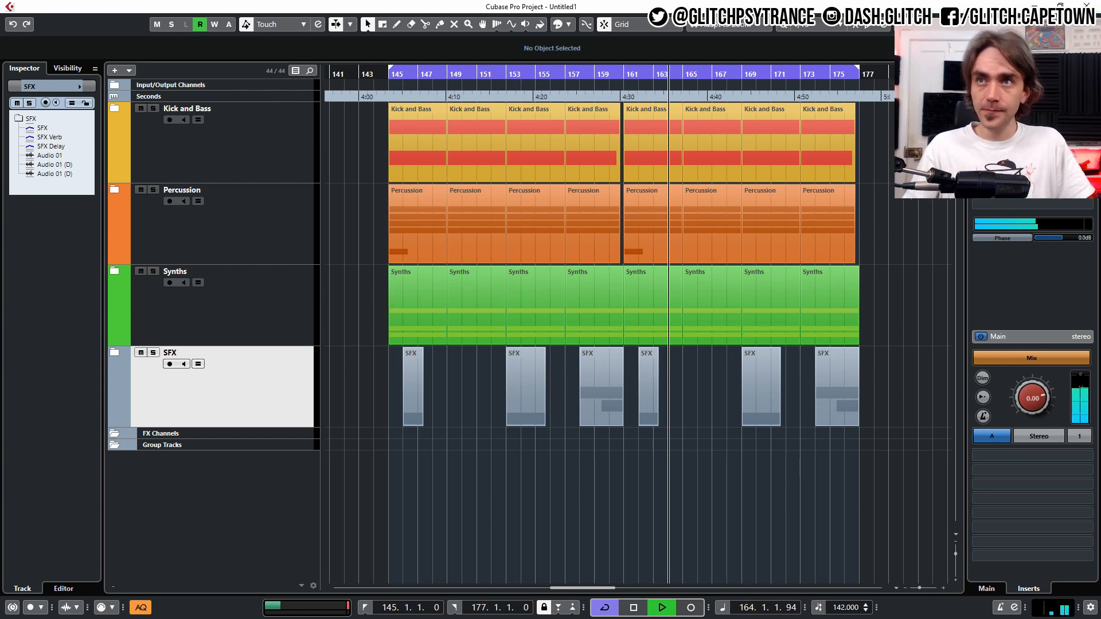
pyautogui.hotkey('shift', 'f')
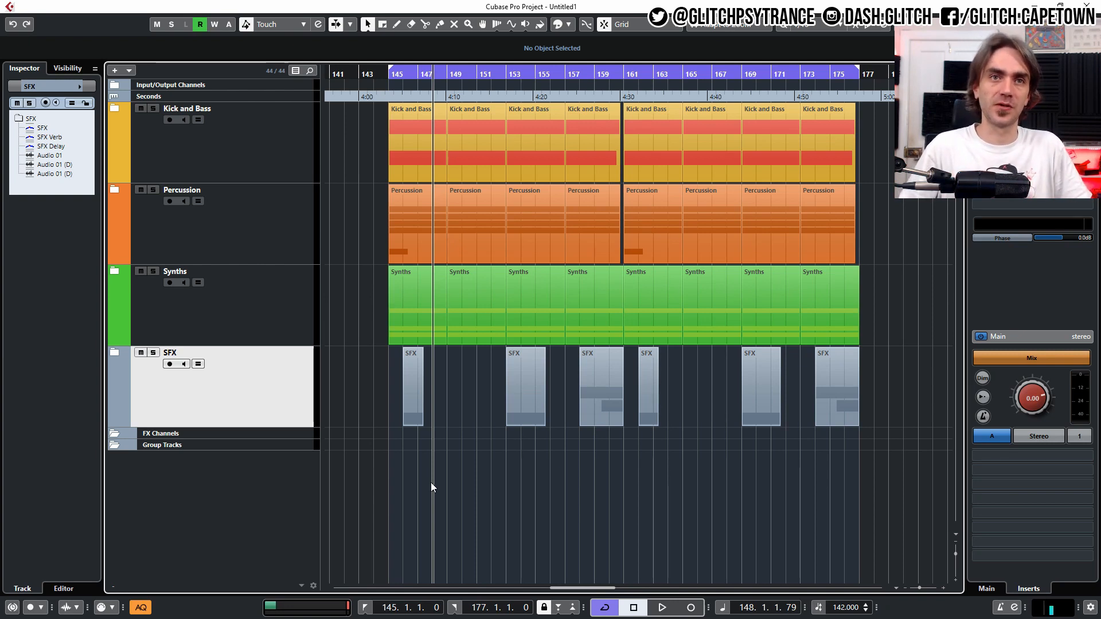
# Play the loop and mute the SFX and Synths folder tracks
pyautogui.press('space')
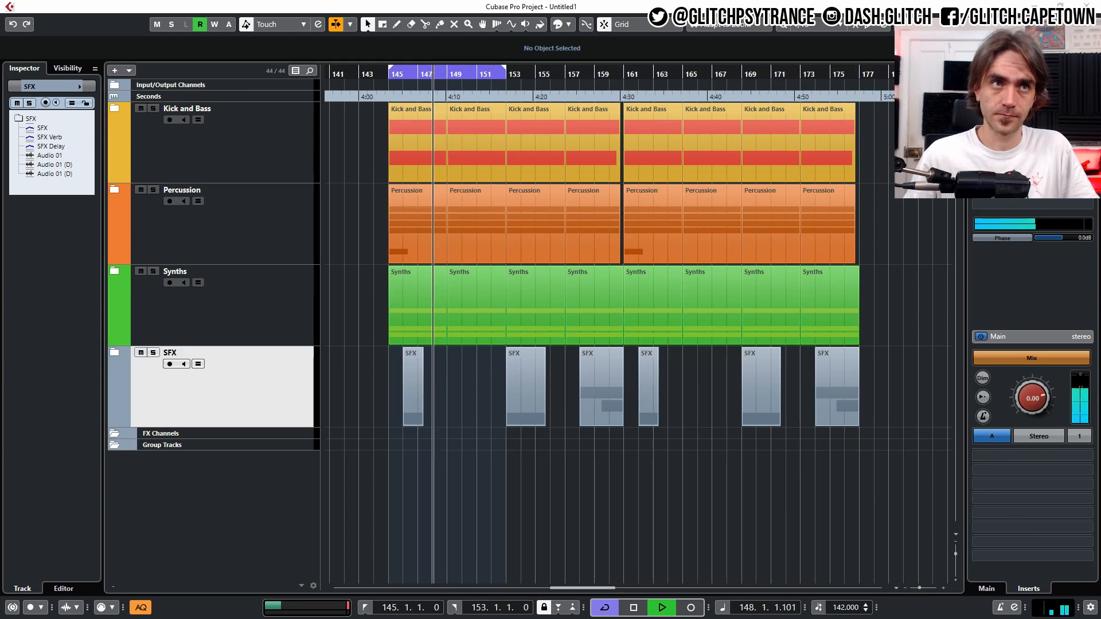
pyautogui.click(141, 352)
pyautogui.click(141, 271)
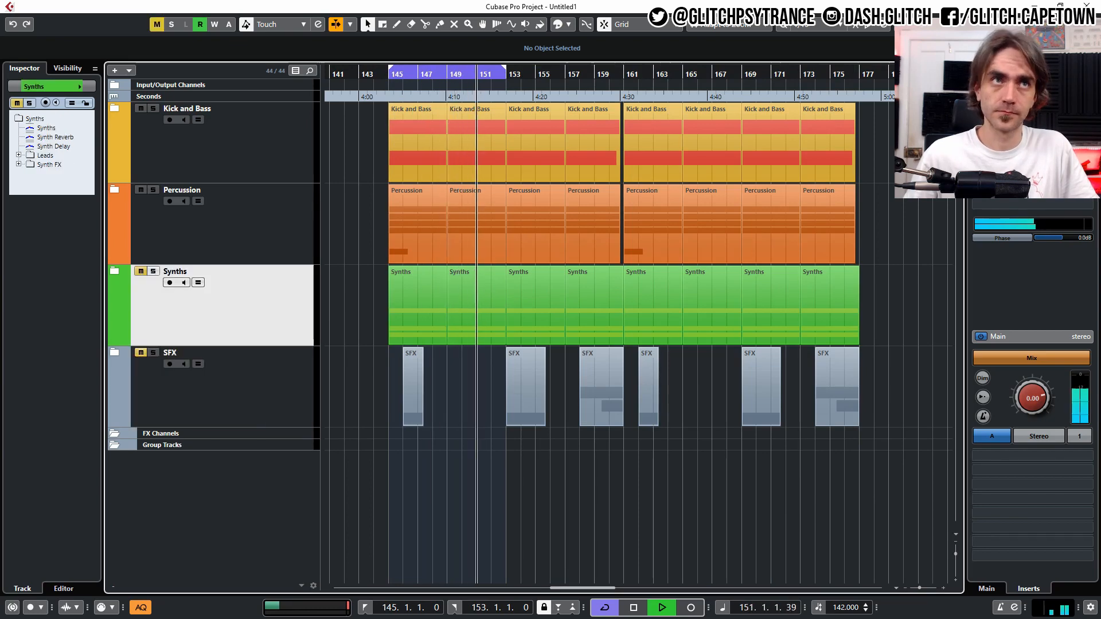
# Expand the Kick and Bass folder and inspect Phase Plant 01's MIDI Modifiers and the first Kick Synth part
pyautogui.click(115, 108)
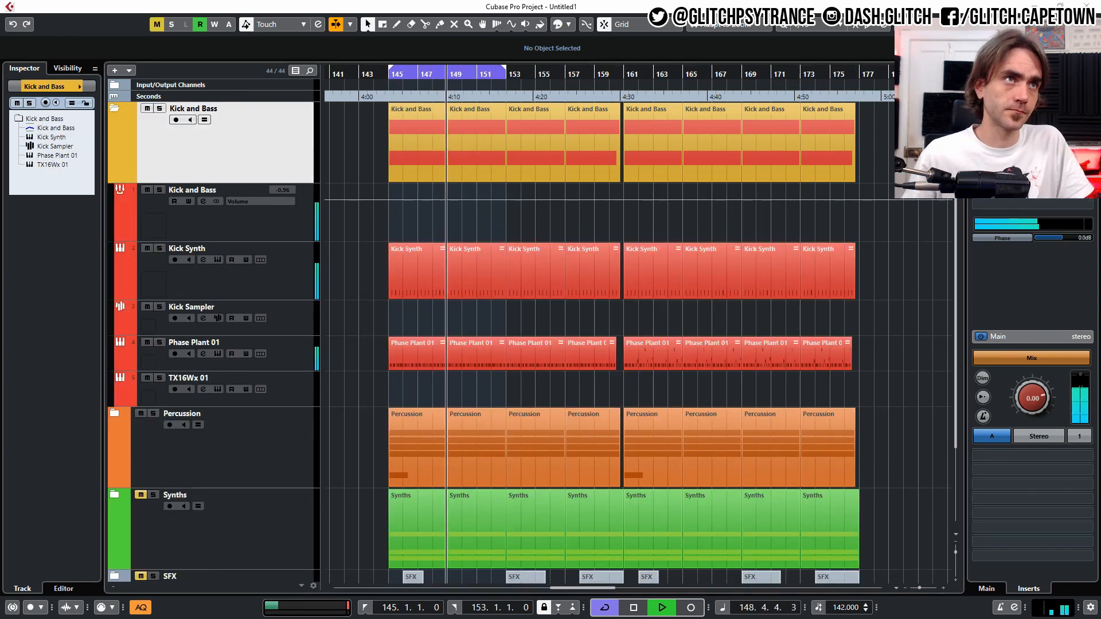
pyautogui.click(241, 344)
pyautogui.click(40, 160)
pyautogui.click(24, 173)
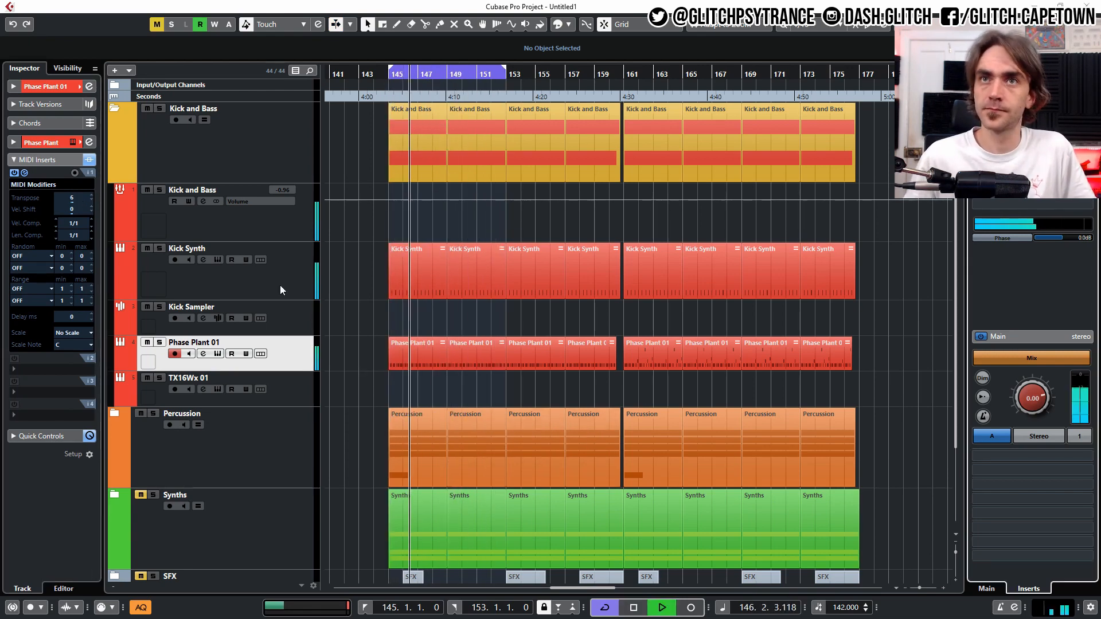
pyautogui.click(406, 287)
pyautogui.doubleClick(405, 286)
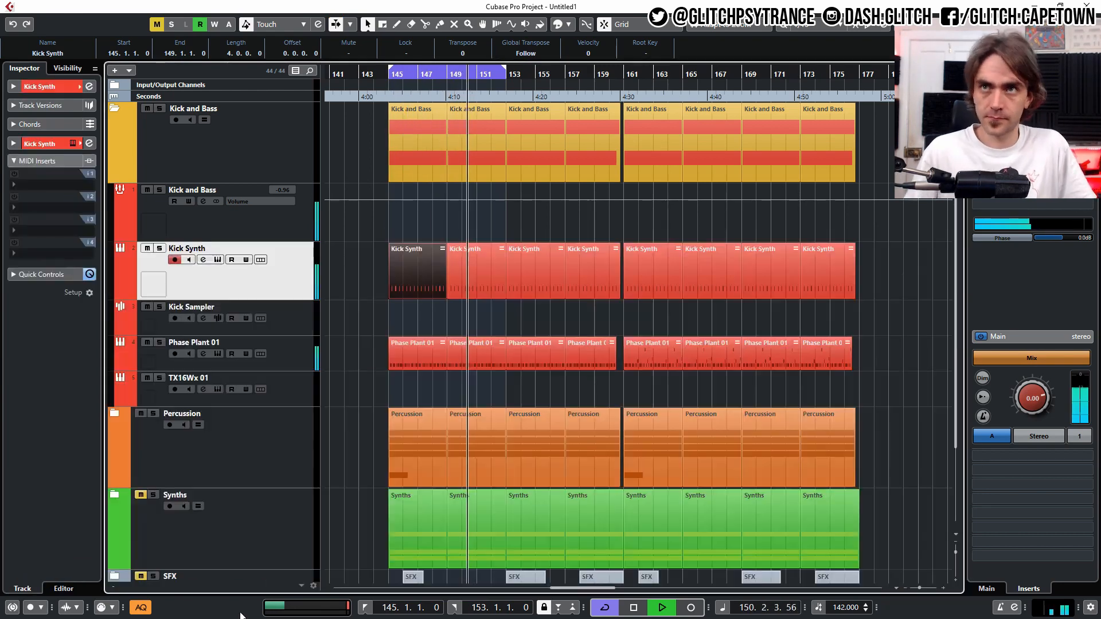
# Open the Phase Plant instrument of the Phase Plant 01 track and shorten its envelope's decay
pyautogui.click(183, 341)
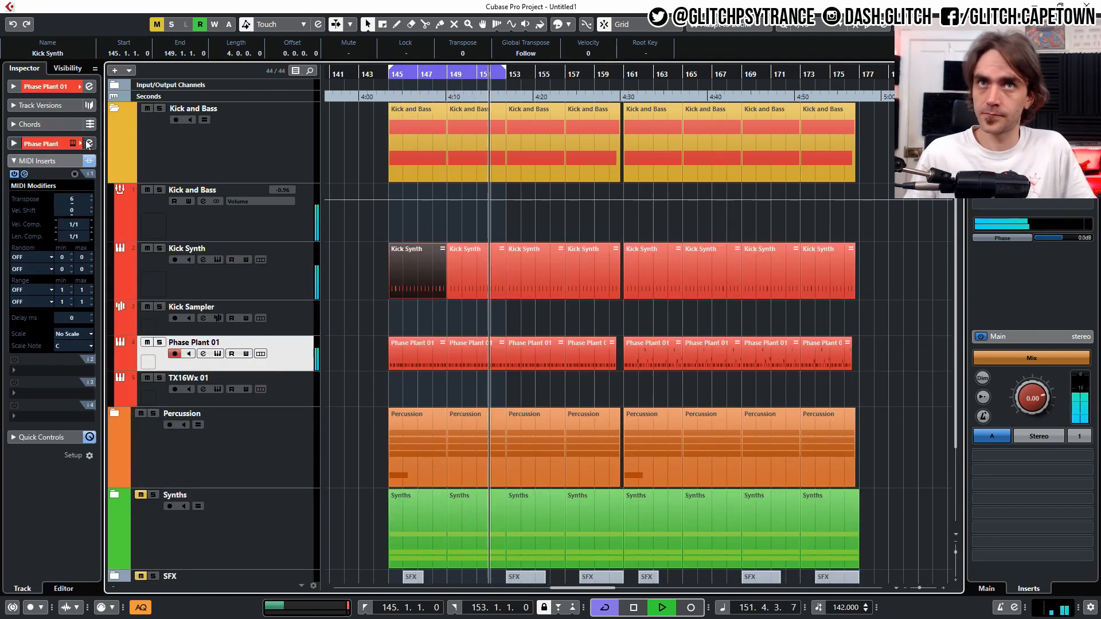
pyautogui.click(91, 209)
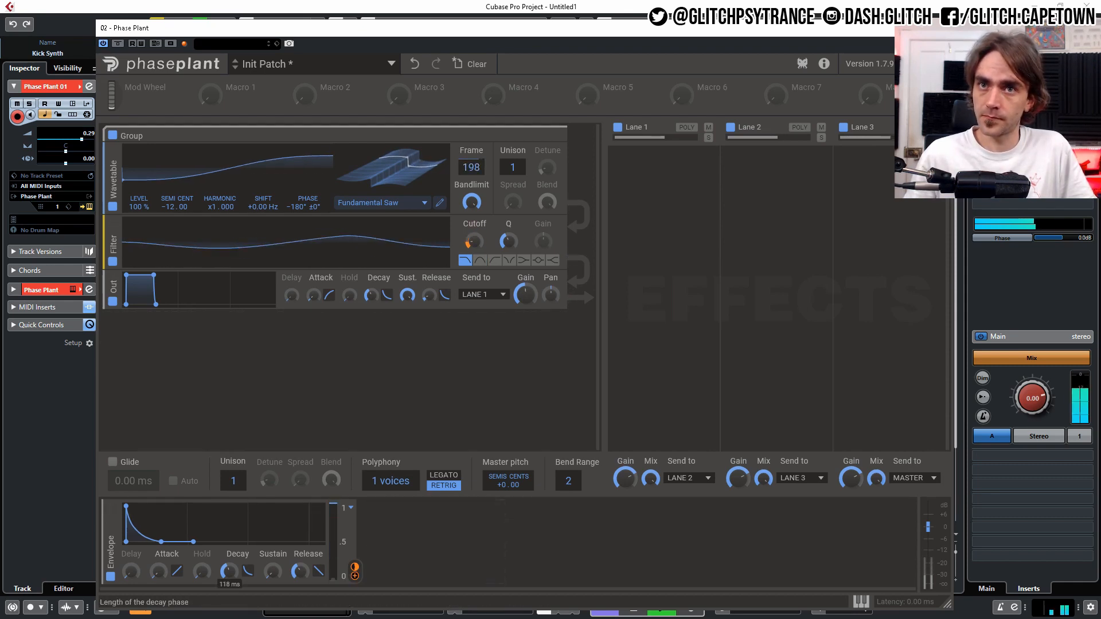
pyautogui.moveTo(229, 570); pyautogui.dragTo(229, 574)
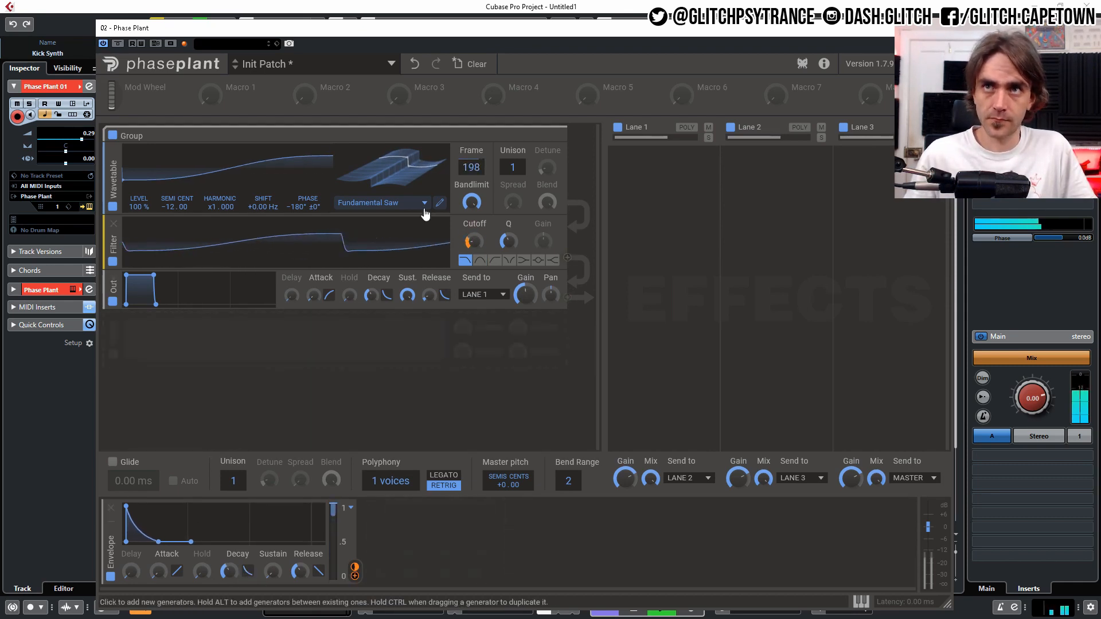
# Set the wavetable oscillator's phase to 0° and its frame to 193, fine-tuning the envelope's decay
pyautogui.doubleClick(303, 205)
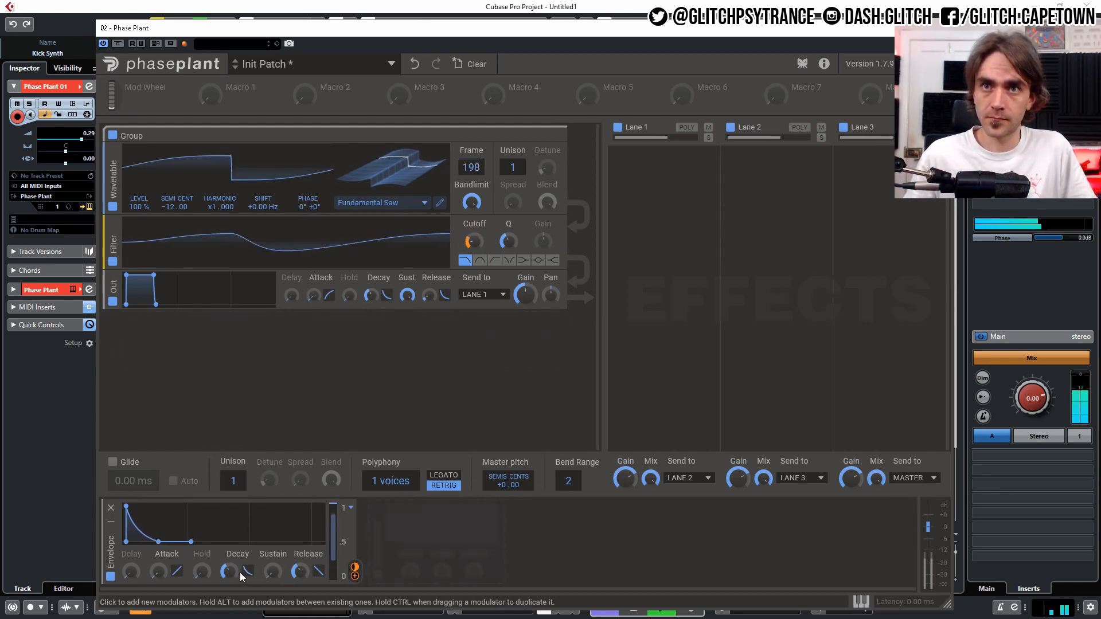
pyautogui.moveTo(248, 571); pyautogui.dragTo(229, 569)
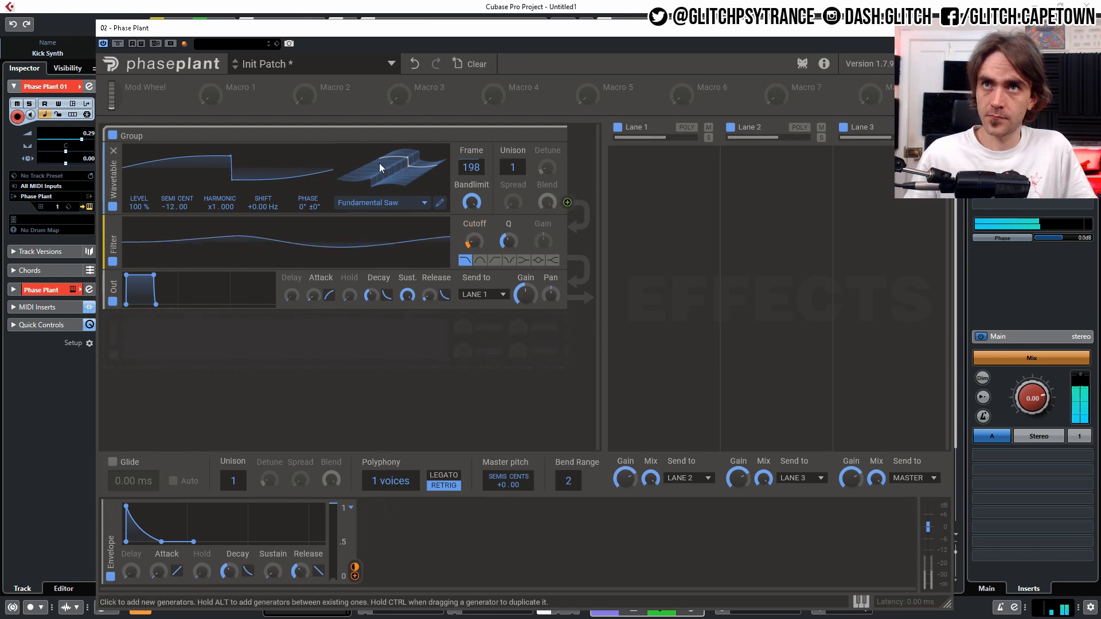
pyautogui.moveTo(470, 170)
pyautogui.mouseDown()
pyautogui.moveTo(470, 188)
pyautogui.moveTo(470, 172)
pyautogui.mouseUp()
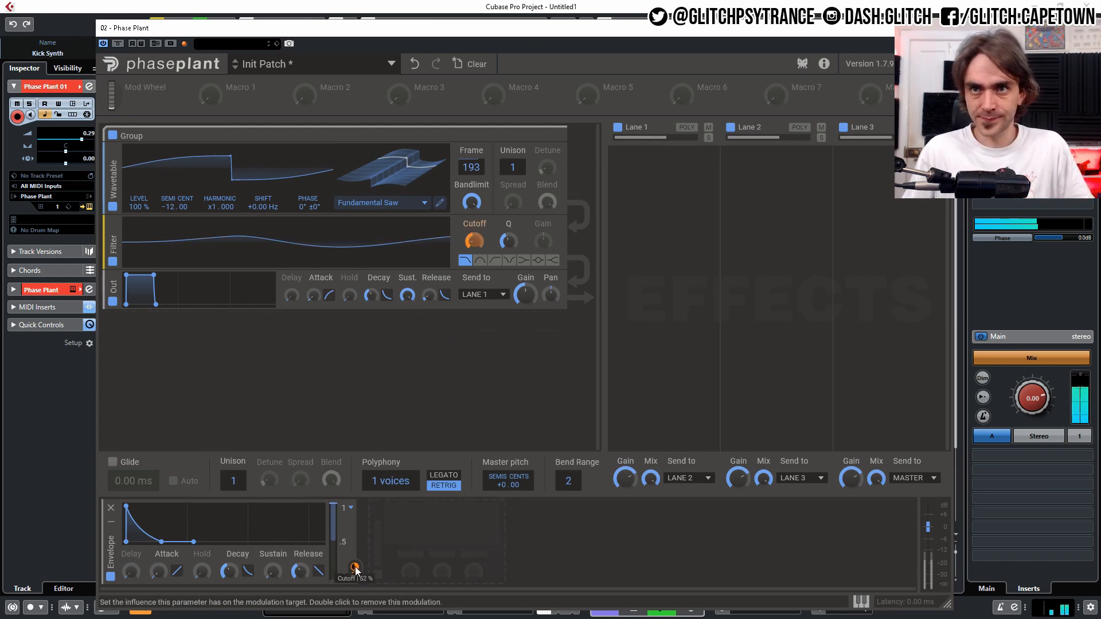
# Lower the envelope's cutoff modulation amount and duplicate the envelope with a shorter decay
pyautogui.moveTo(354, 567); pyautogui.dragTo(354, 580)
pyautogui.moveTo(111, 545); pyautogui.dragTo(430, 547)
pyautogui.moveTo(514, 570); pyautogui.dragTo(514, 558)
# Modulate the filter cutoff with the second envelope at 16%
pyautogui.click(622, 575)
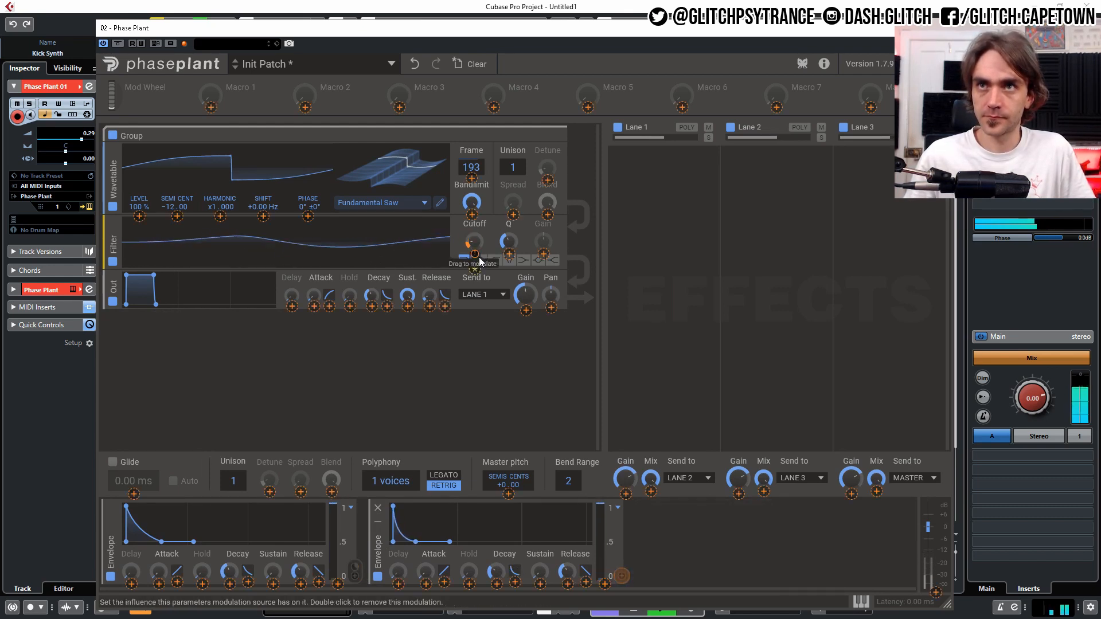
pyautogui.moveTo(475, 254); pyautogui.dragTo(475, 236)
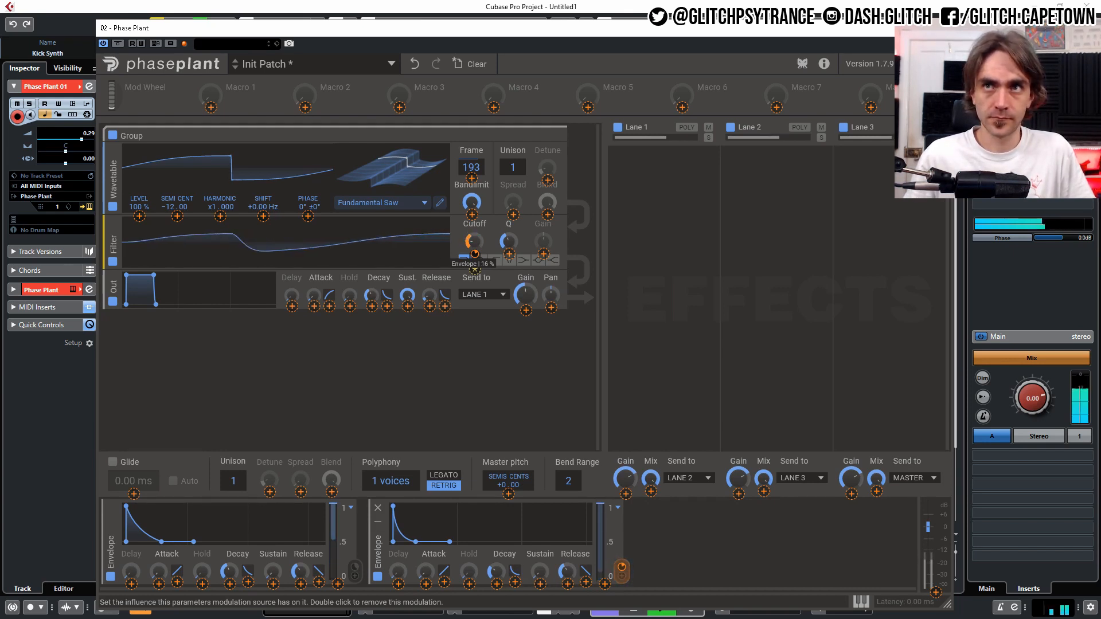
pyautogui.click(451, 392)
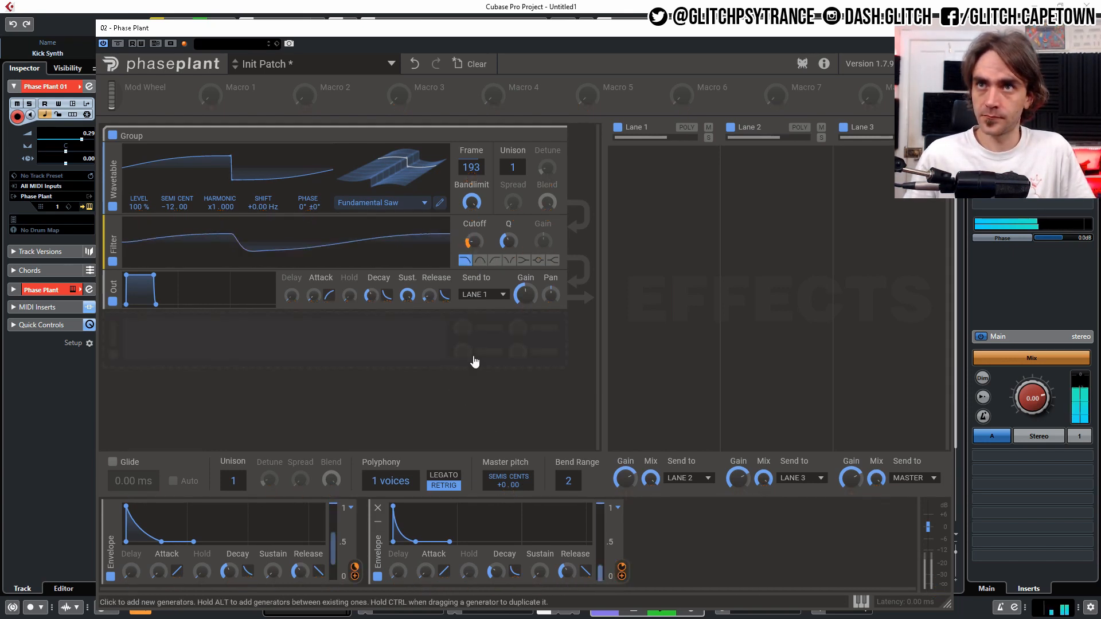
# Set the first envelope's decay to 146 ms and fine-tune the second envelope's decay and cutoff modulation amount
pyautogui.moveTo(497, 574); pyautogui.dragTo(496, 569)
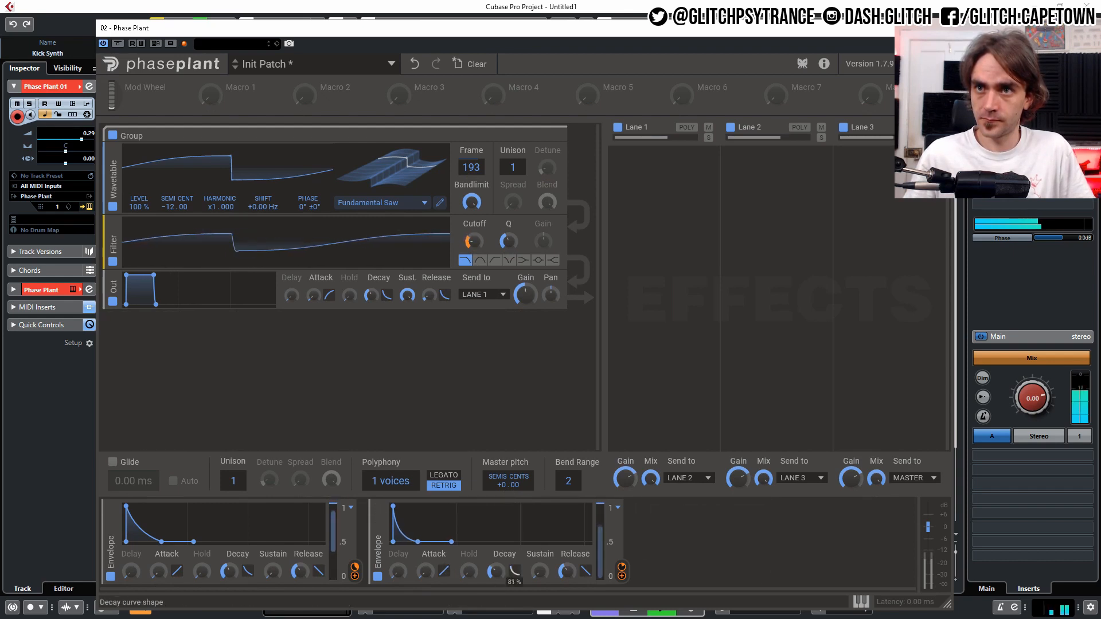
pyautogui.moveTo(229, 571); pyautogui.dragTo(229, 568)
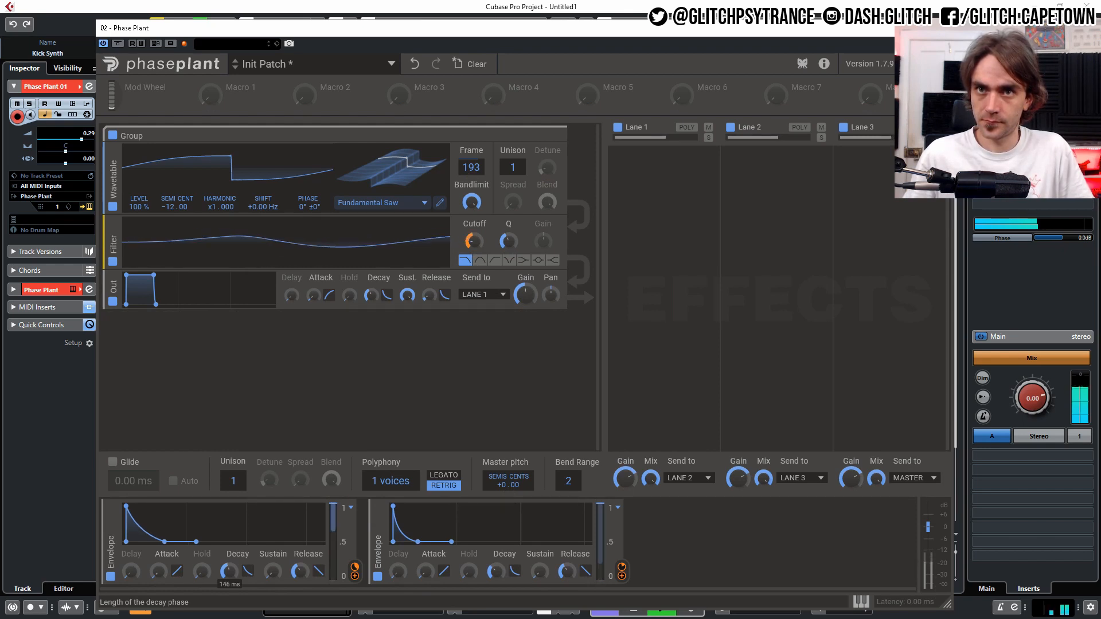
pyautogui.moveTo(624, 568); pyautogui.dragTo(624, 572)
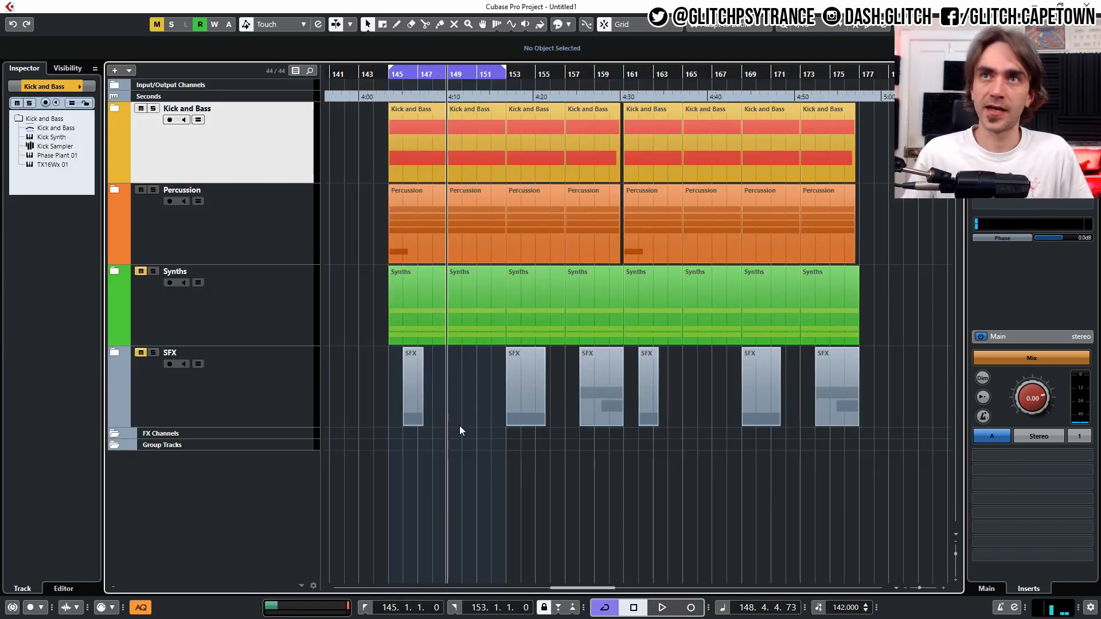
# Expand the Kick and Bass folder and examine the parts on the Phase Plant 01 track
pyautogui.click(119, 107)
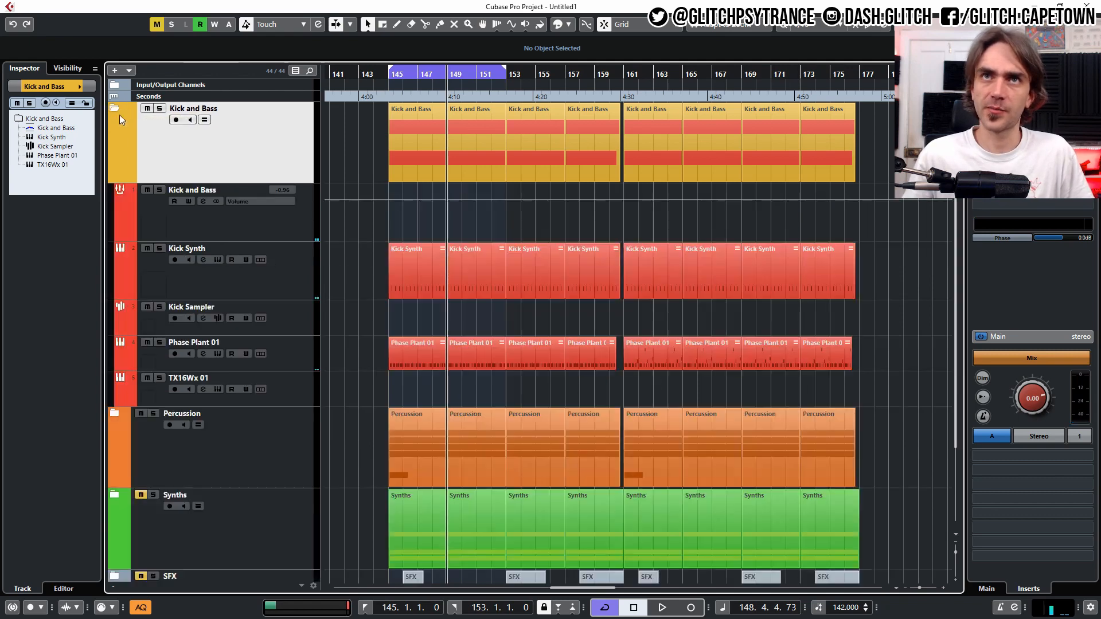
pyautogui.click(302, 362)
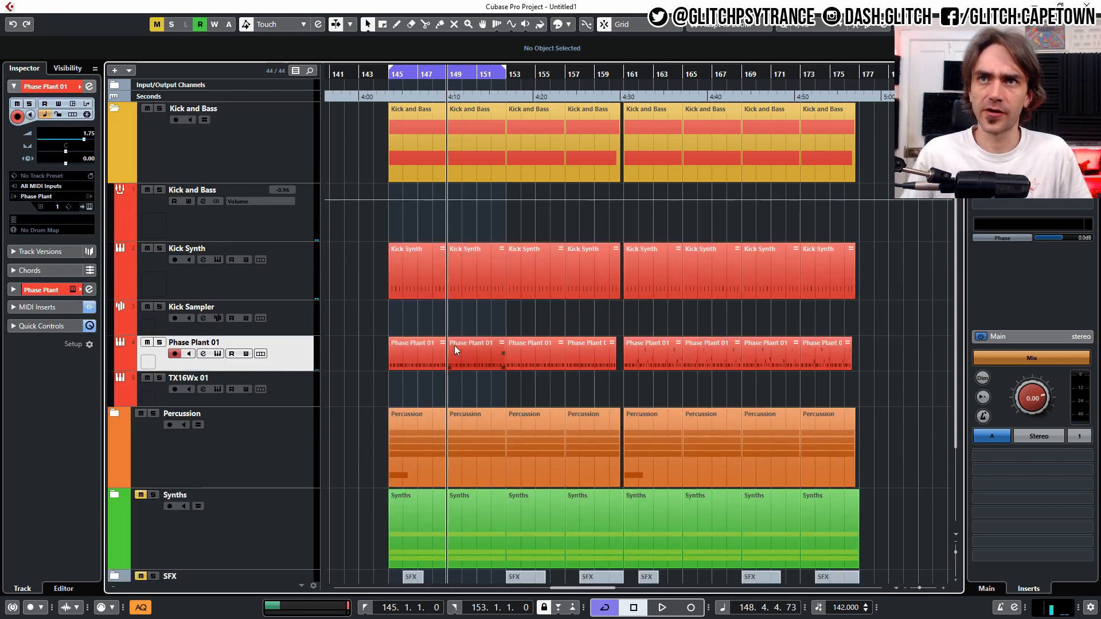
pyautogui.scroll(2, 441, 355)
pyautogui.hscroll(-2, 430, 355)
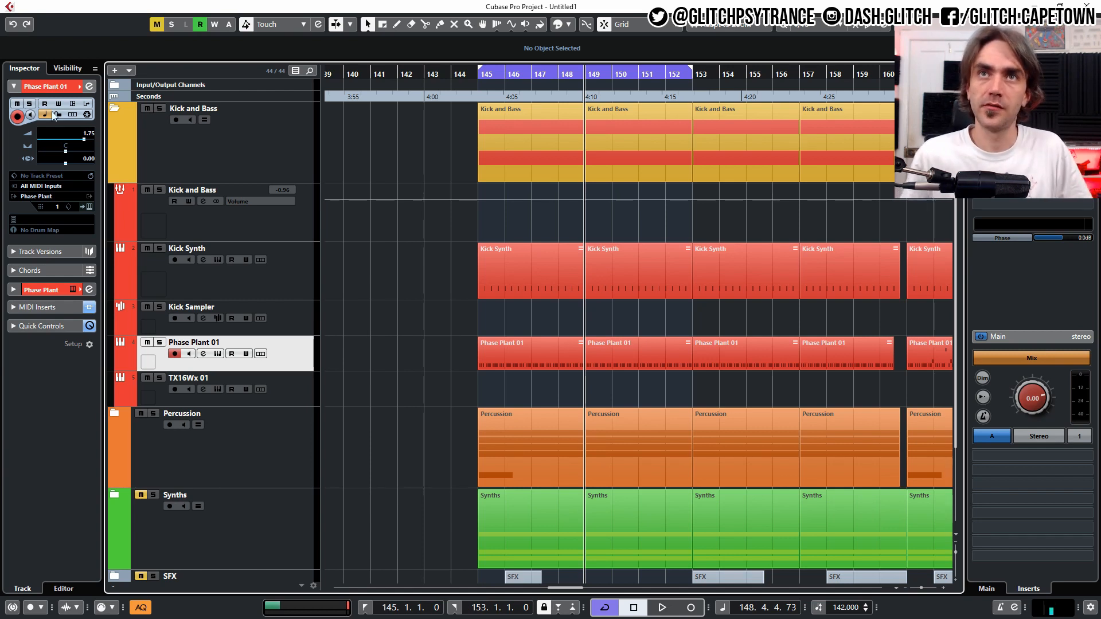
# Collapse the Kick and Bass folder, and expand the Synths folder and its Leads subfolder to examine the lead tracks
pyautogui.click(118, 109)
pyautogui.click(235, 309)
pyautogui.click(114, 271)
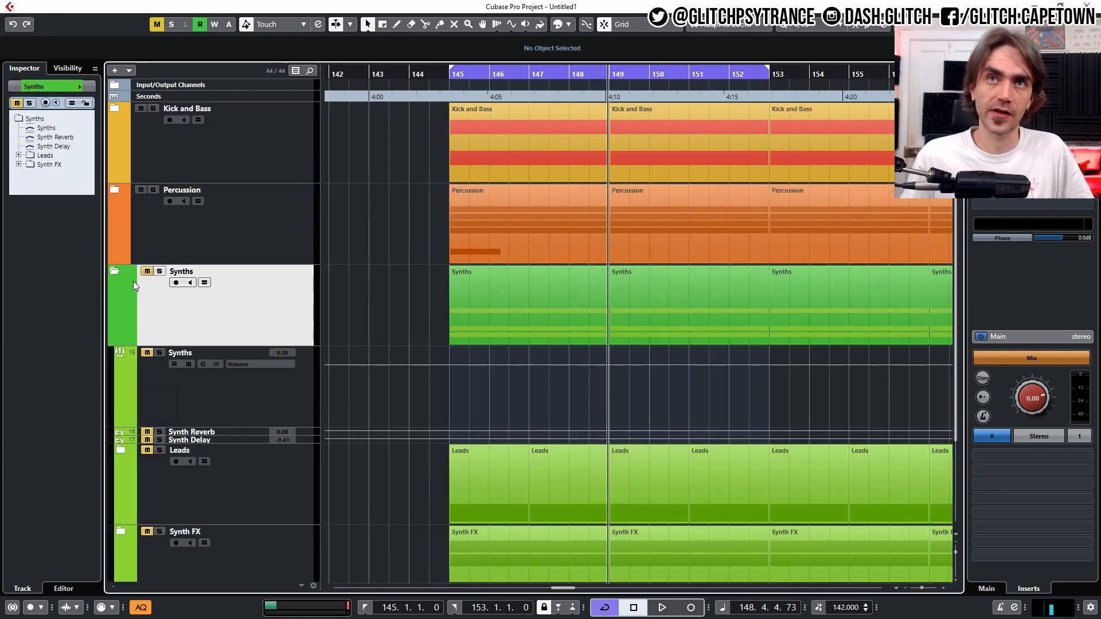
pyautogui.scroll(-3, 455, 389)
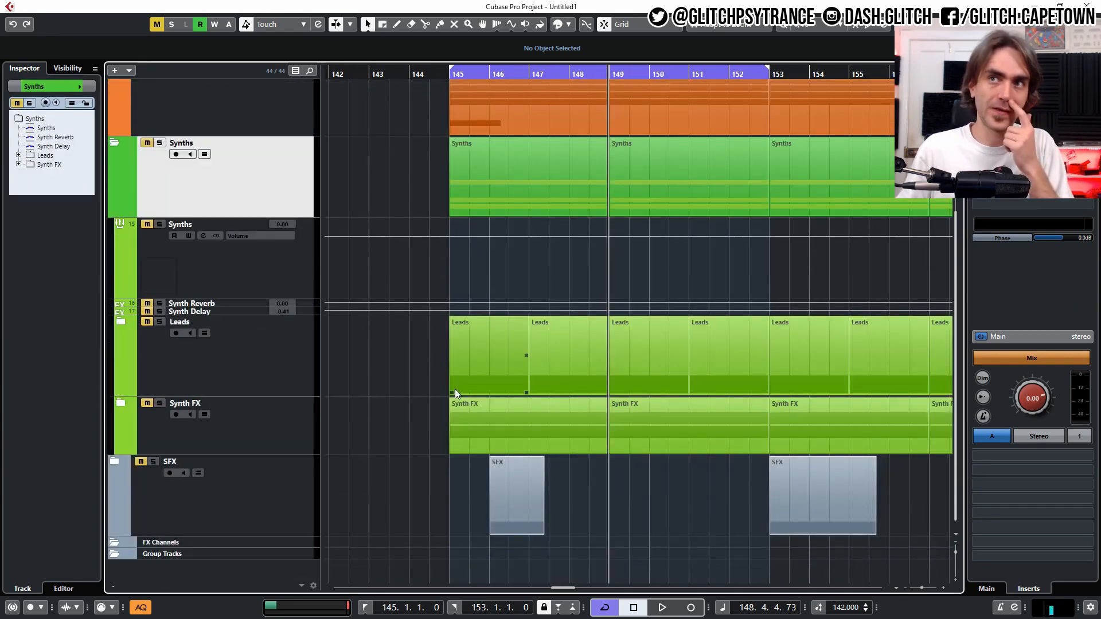
pyautogui.click(272, 361)
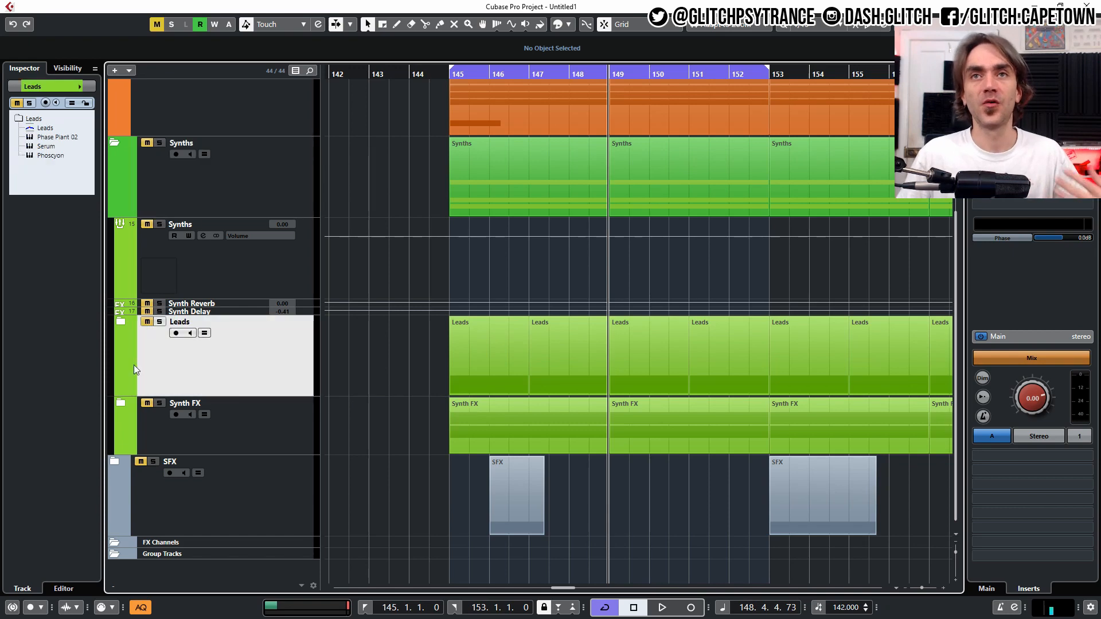
pyautogui.click(120, 322)
pyautogui.scroll(-5, 402, 461)
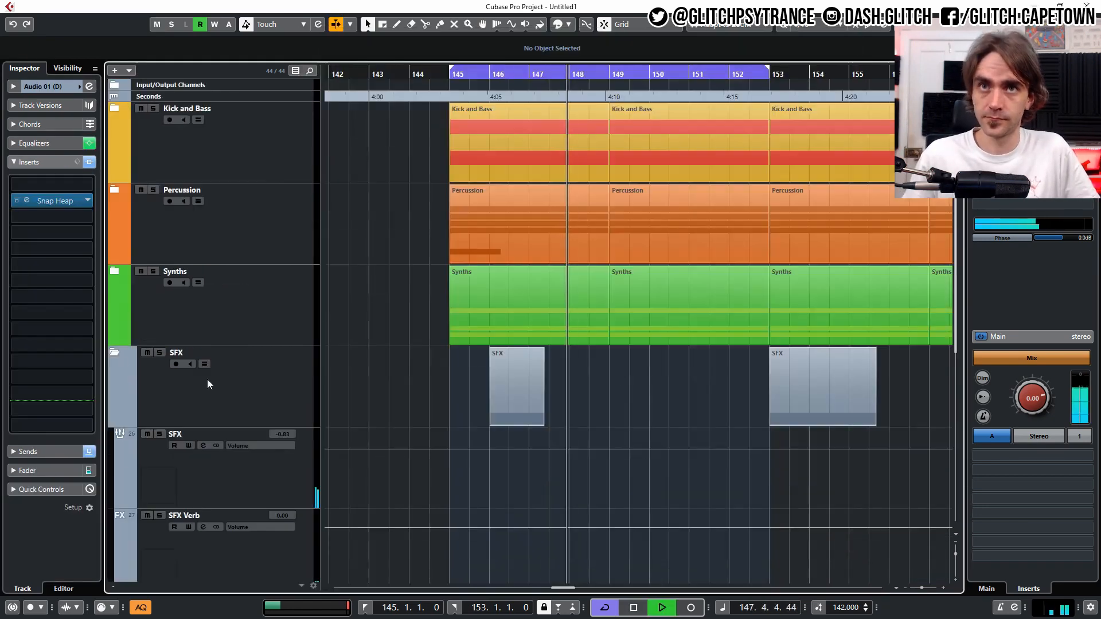
# Time-stretch the vocal clip at bar 145 on the lowest SFX audio track so it ends about midway through bar 149
pyautogui.click(208, 384)
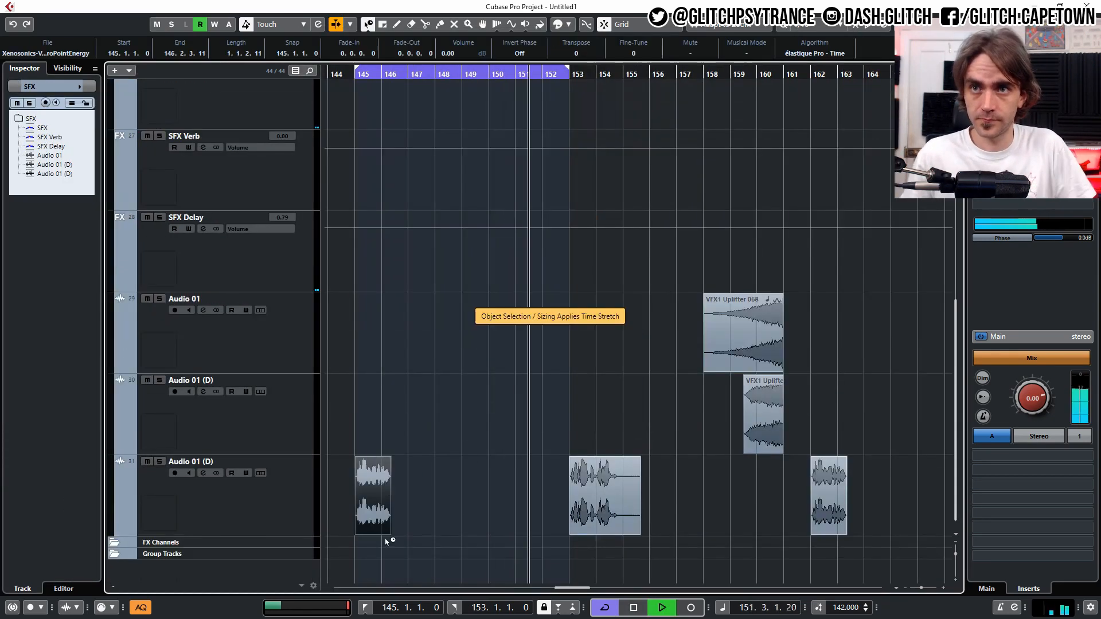
pyautogui.moveTo(386, 536); pyautogui.dragTo(418, 533)
pyautogui.moveTo(549, 532); pyautogui.dragTo(540, 532)
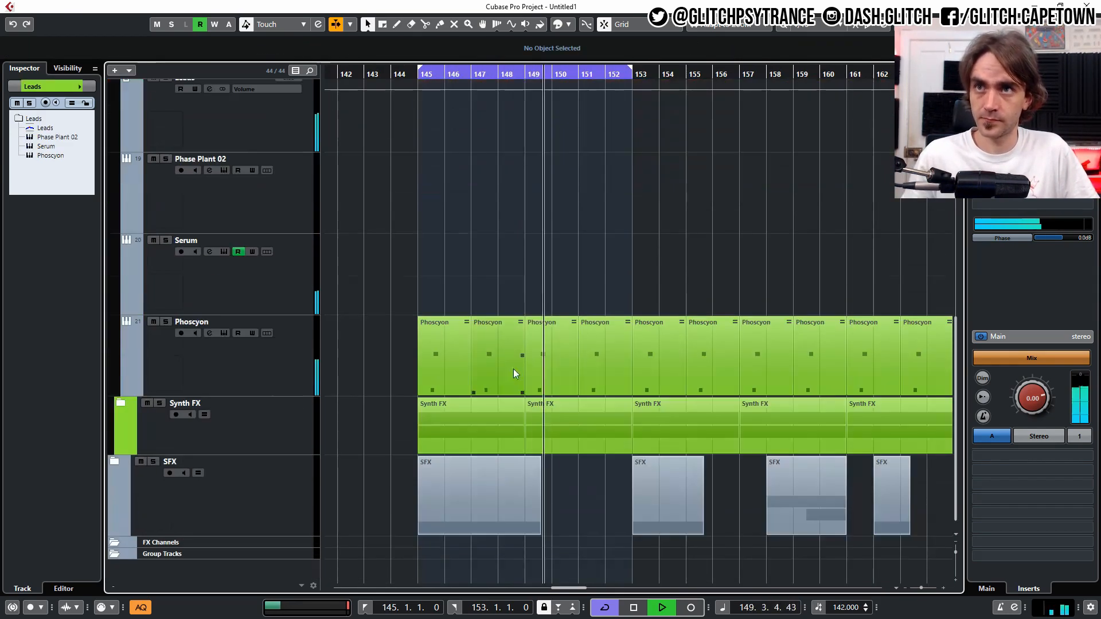
# Delete the parts on the Phoscyon track in the Leads folder
pyautogui.moveTo(393, 295); pyautogui.dragTo(910, 368)
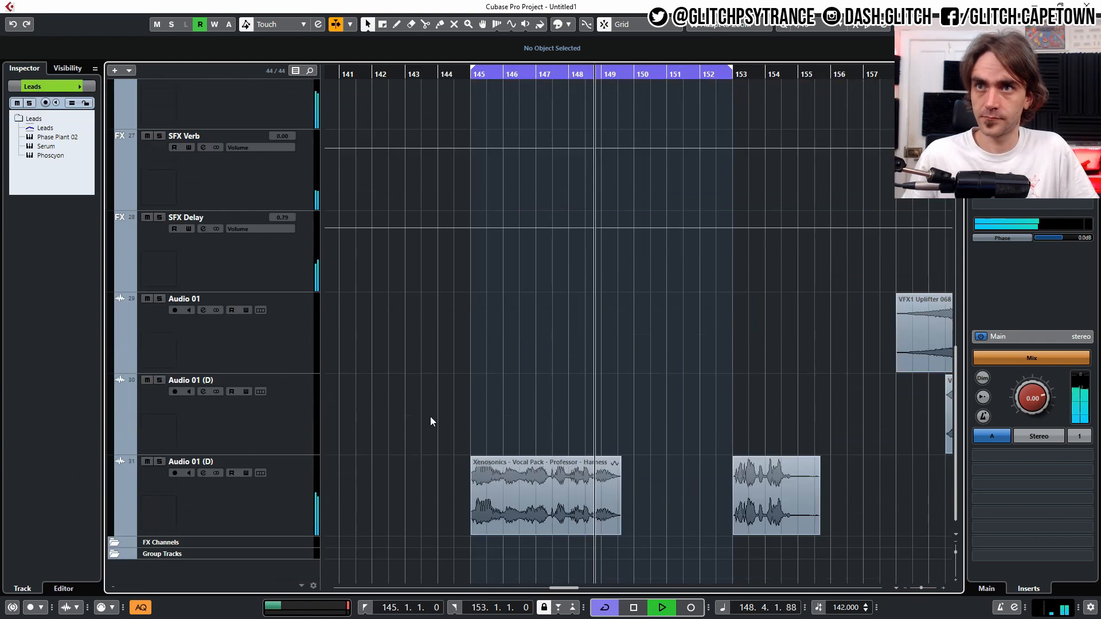
# In the vocal track's equalizer, set band 4 to -6.4 dB at 4183 Hz and band 3 to -6.6 dB at 2680 Hz
pyautogui.click(217, 505)
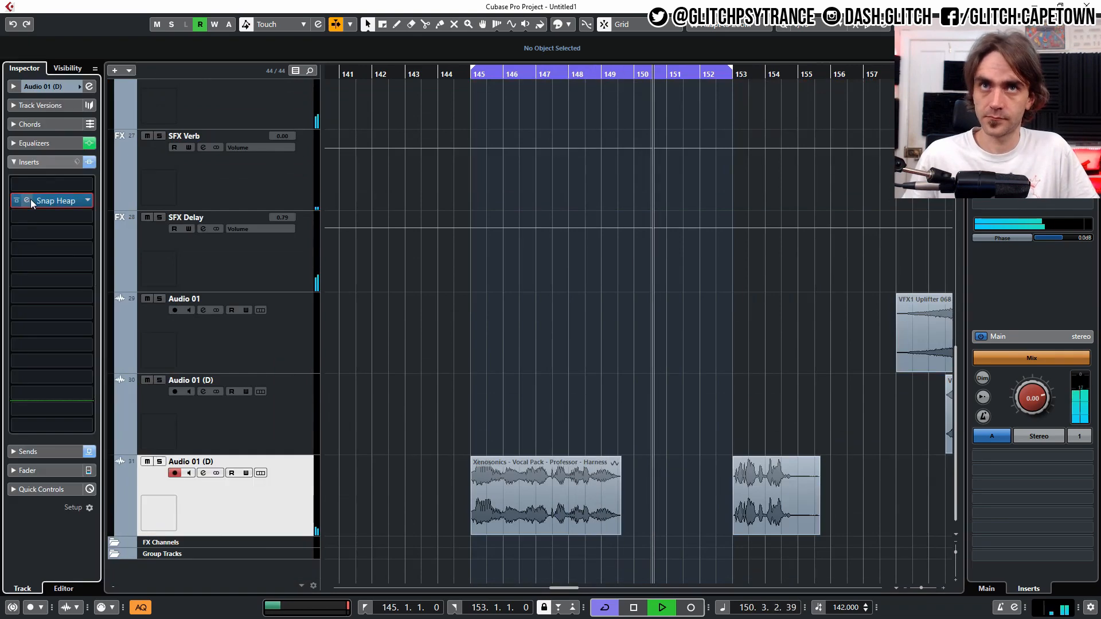
pyautogui.click(90, 86)
pyautogui.moveTo(687, 315); pyautogui.dragTo(661, 330)
pyautogui.moveTo(626, 316); pyautogui.dragTo(641, 330)
# Enable the vocal channel's low-cut filter and raise its cutoff frequency
pyautogui.click(426, 437)
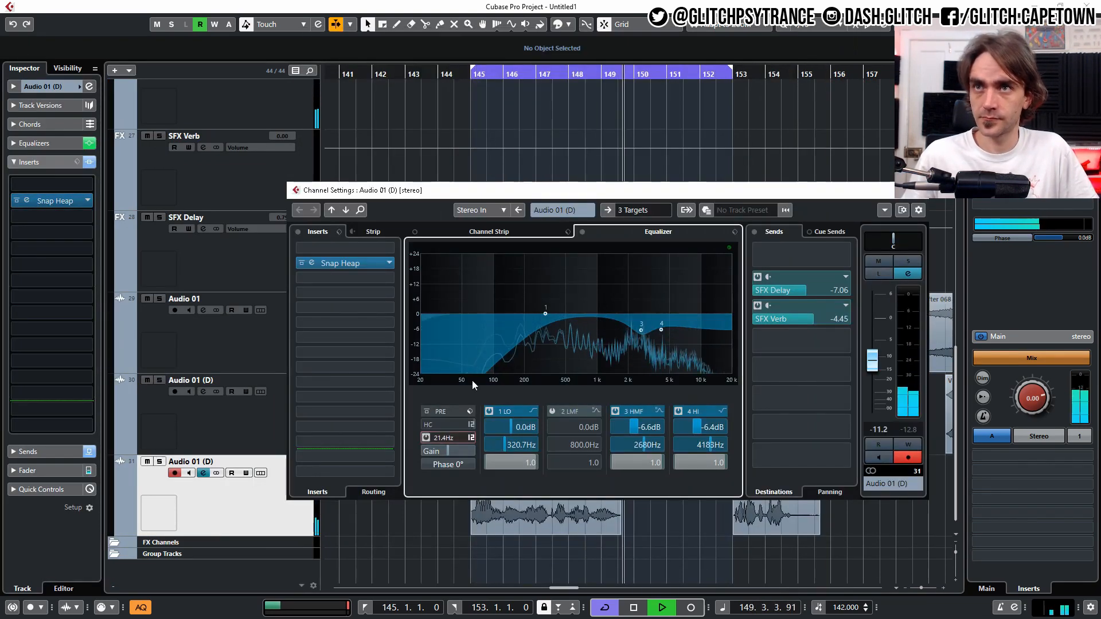
pyautogui.moveTo(434, 438); pyautogui.dragTo(737, 452)
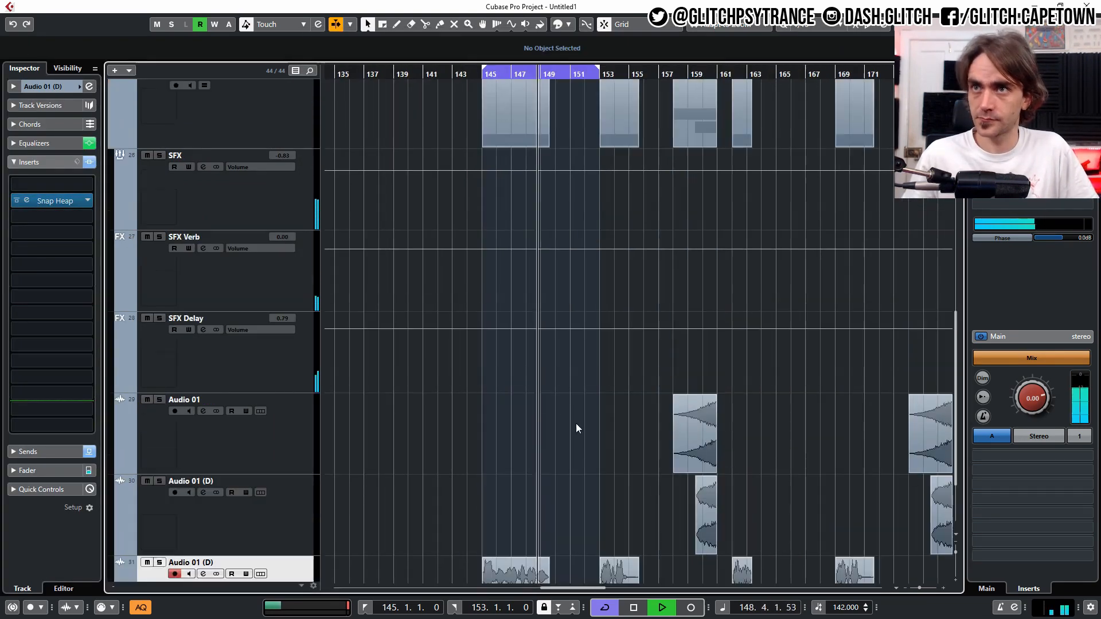
# Record the Serum track's StepDesigner pattern as a MIDI part from bar 145 to bar 153
pyautogui.click(125, 340)
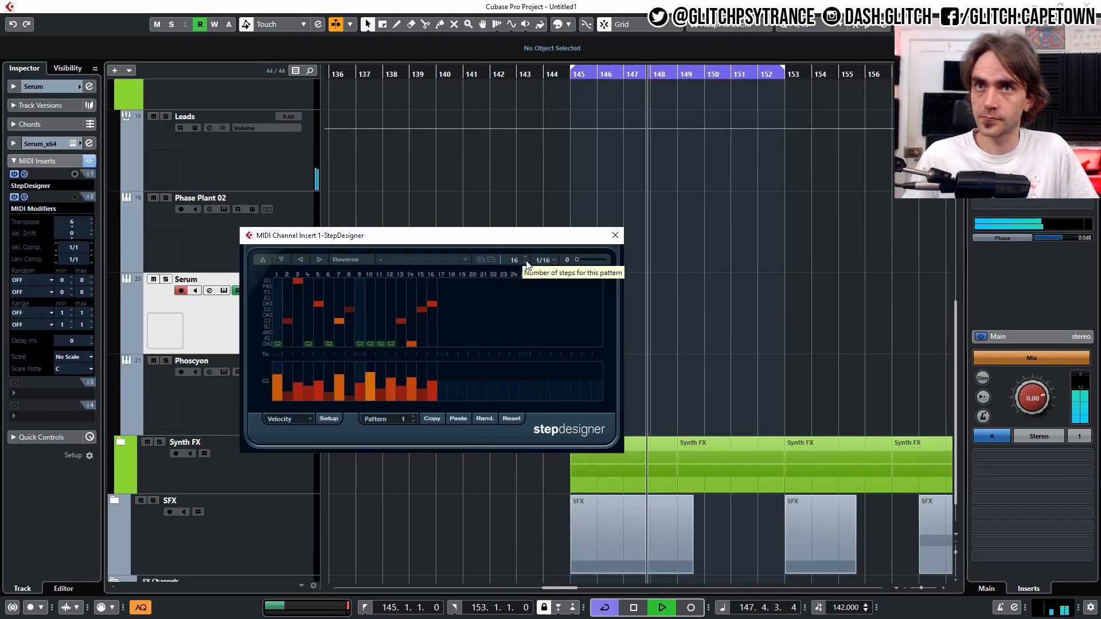
pyautogui.click(691, 607)
pyautogui.click(689, 608)
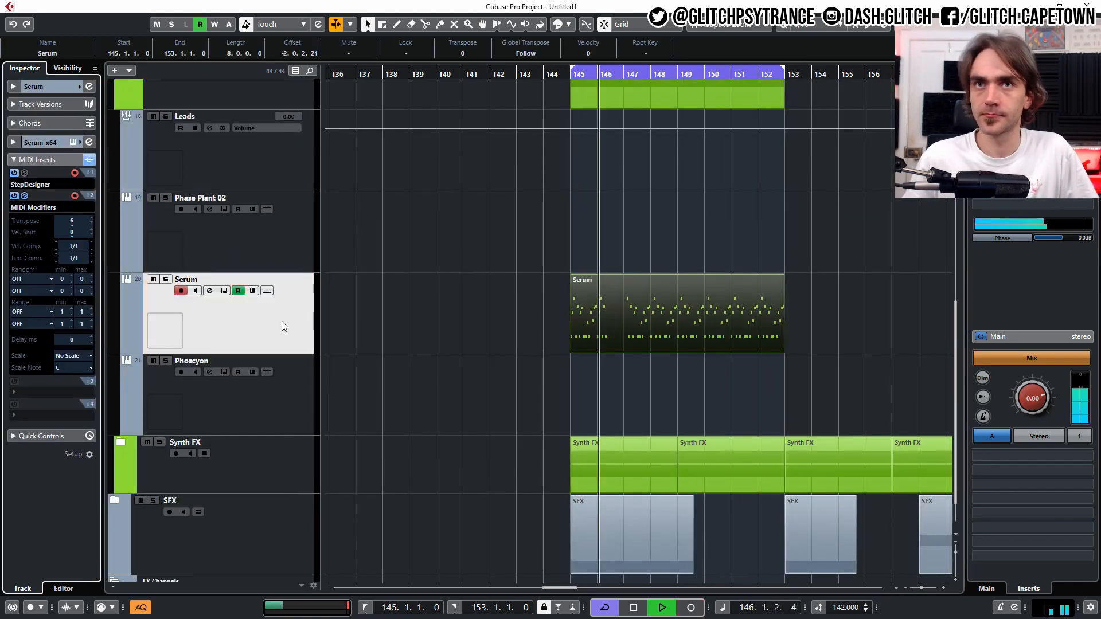
# Turn off the StepDesigner and MIDI Modifiers inserts on the Serum track
pyautogui.click(14, 173)
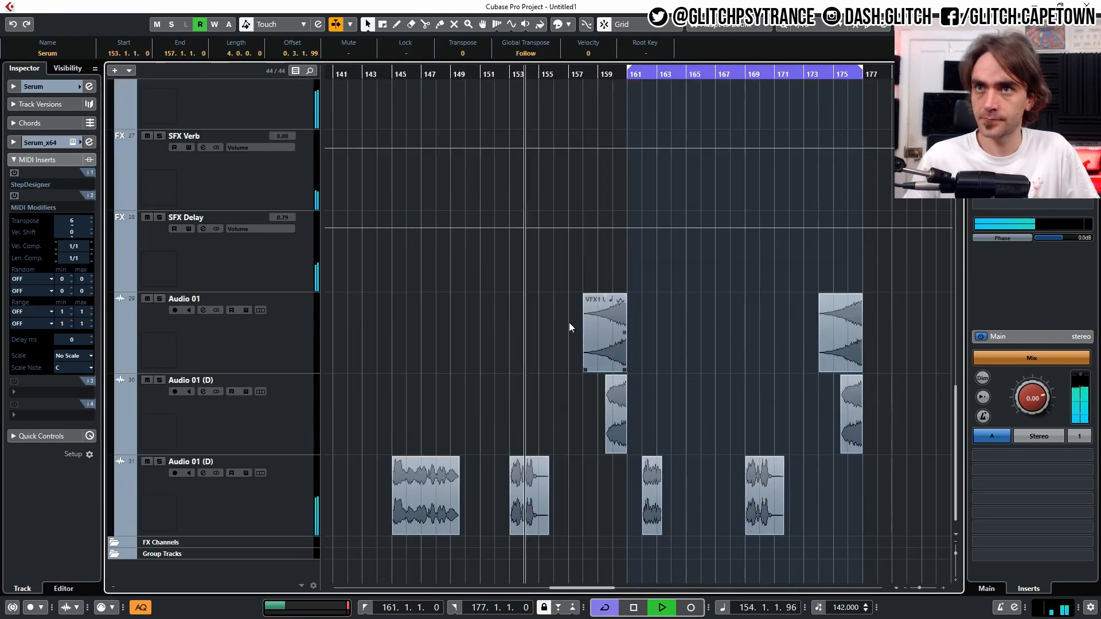
# Replace the vocal clips from bar 161 onward on the lowest Audio 01 (D) track with copies of the bar 145 and 153 clips
pyautogui.click(528, 498)
pyautogui.moveTo(589, 548); pyautogui.dragTo(807, 514)
pyautogui.press('Delete')
pyautogui.moveTo(533, 548); pyautogui.dragTo(362, 519)
pyautogui.moveTo(427, 497); pyautogui.dragTo(662, 498)
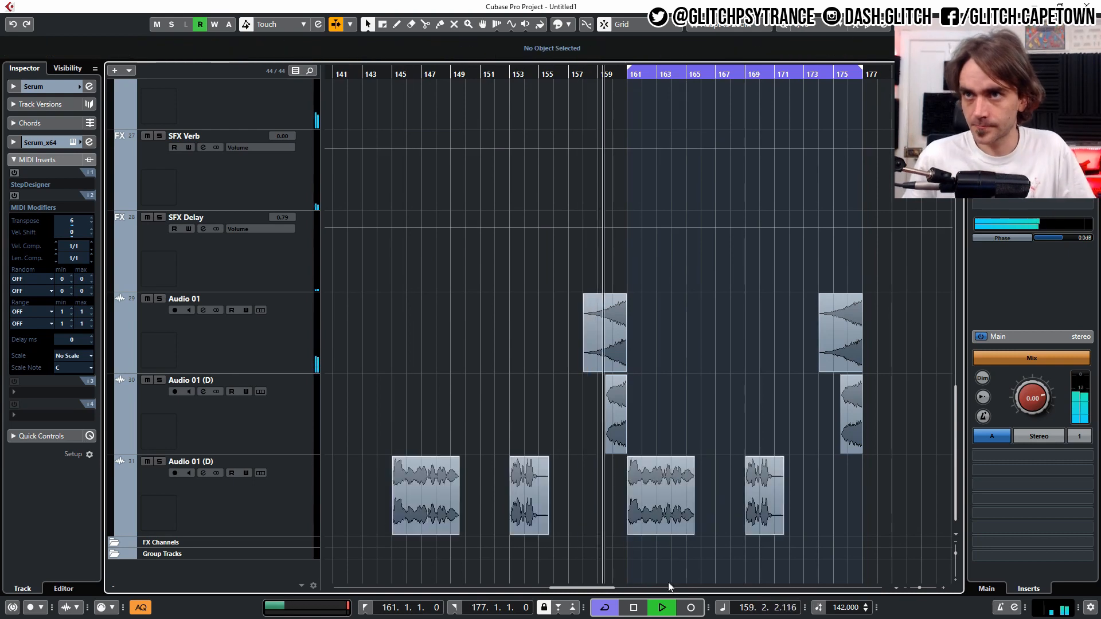
# Trim the start of the bar 161 vocal clip by one bar and move the clip to start at bar 163
pyautogui.moveTo(628, 533); pyautogui.dragTo(642, 533)
pyautogui.moveTo(665, 498); pyautogui.dragTo(680, 498)
pyautogui.click(717, 564)
# Replace the Kick and Bass parts in the bar 161 section with fresh repeats running to bar 177
pyautogui.scroll(5, 146, 302)
pyautogui.click(114, 277)
pyautogui.scroll(10, 133, 344)
pyautogui.click(120, 398)
pyautogui.click(114, 220)
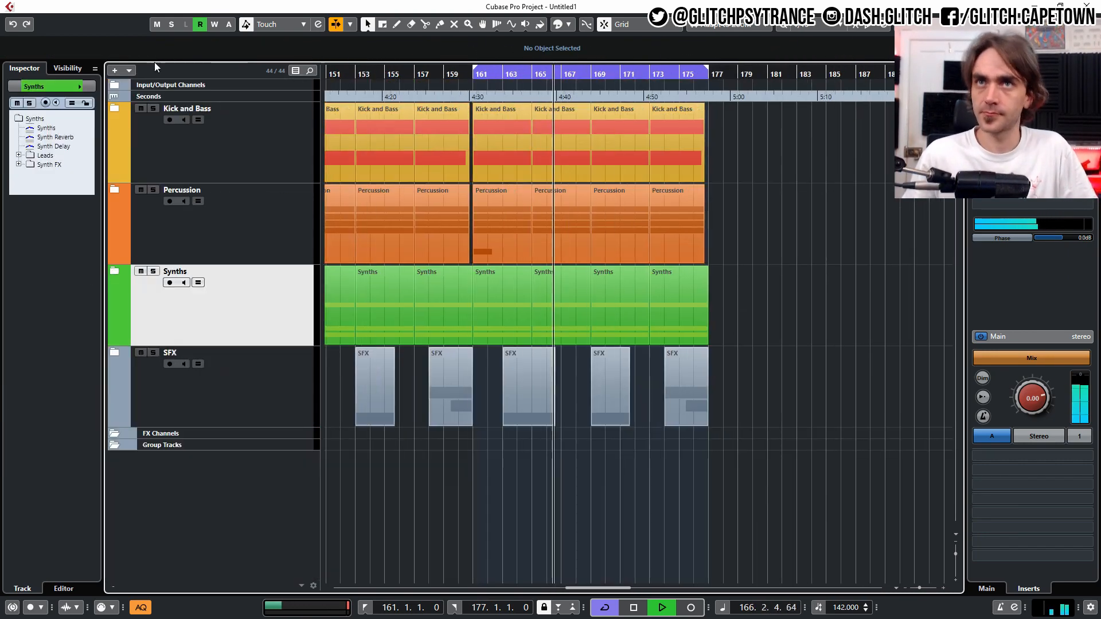
pyautogui.click(115, 108)
pyautogui.moveTo(740, 359); pyautogui.dragTo(488, 269)
pyautogui.press('Delete')
pyautogui.click(345, 76)
pyautogui.hscroll(-3, 402, 144)
pyautogui.moveTo(401, 144); pyautogui.dragTo(836, 143)
# Shorten the last Kick and Bass folder part so it ends one beat before bar 177
pyautogui.scroll(4, 854, 155)
pyautogui.click(769, 180)
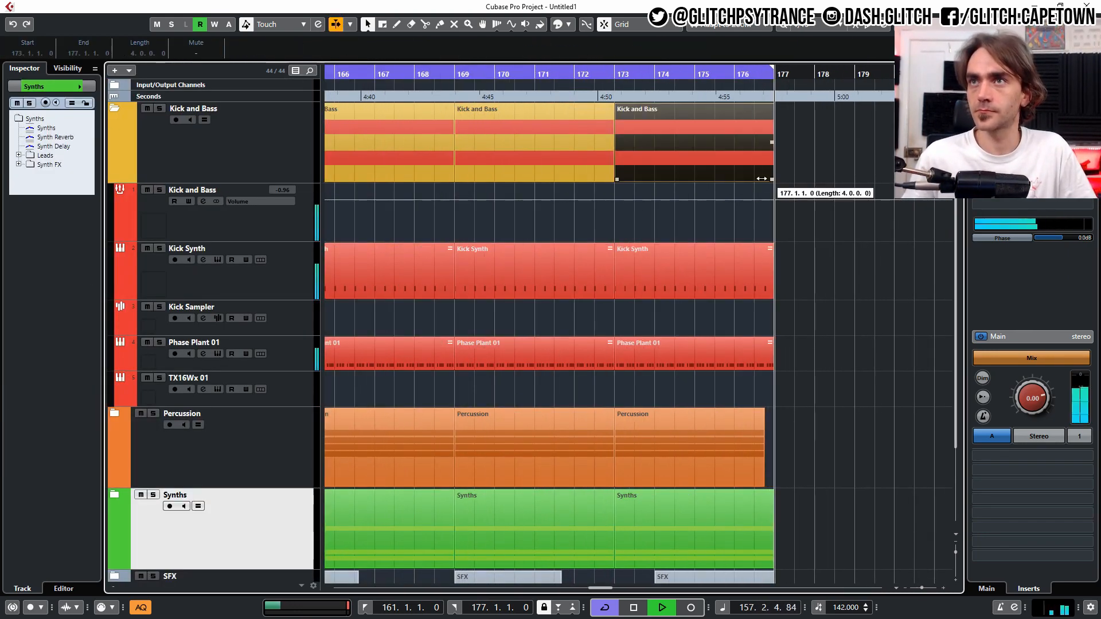
pyautogui.scroll(4, 768, 181)
pyautogui.click(748, 318)
pyautogui.scroll(-5, 747, 349)
pyautogui.click(114, 109)
# Delete the Phase Plant 02 parts before bar 161 in the Synth FX folder
pyautogui.click(114, 270)
pyautogui.scroll(-5, 118, 286)
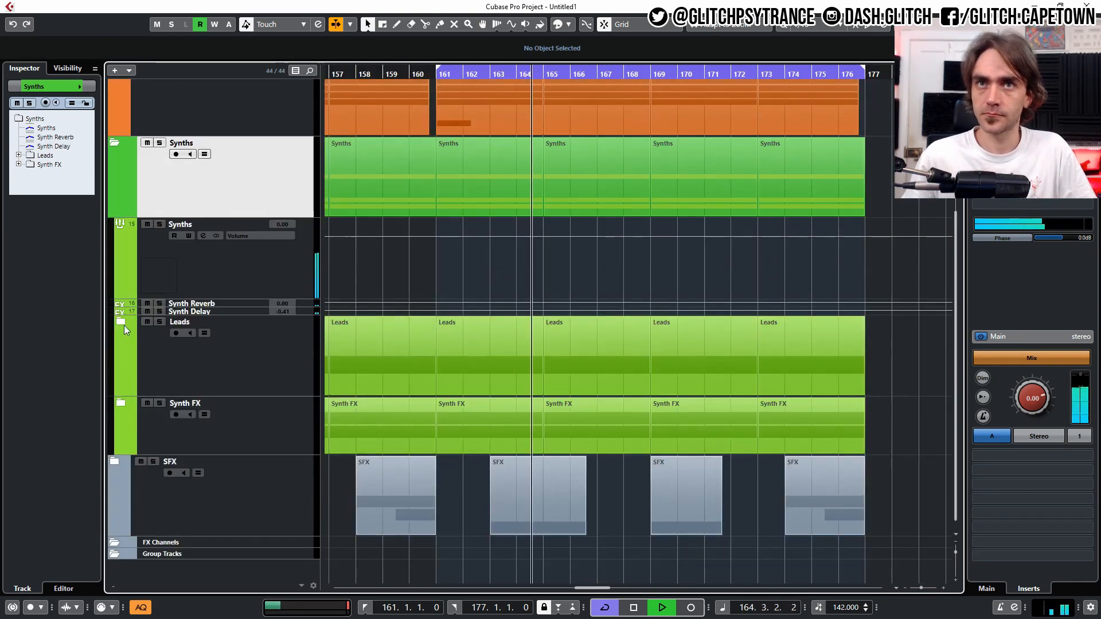
pyautogui.click(121, 322)
pyautogui.scroll(-5, 124, 325)
pyautogui.click(120, 322)
pyautogui.click(120, 403)
pyautogui.scroll(-5, 123, 405)
pyautogui.moveTo(659, 281); pyautogui.dragTo(344, 223)
pyautogui.press('Delete')
# Reduce the bar 161 Phase Plant 02 part to a three-note C2 pattern starting at 161.1.3, adding two new notes
pyautogui.doubleClick(602, 252)
pyautogui.hscroll(-3, 290, 362)
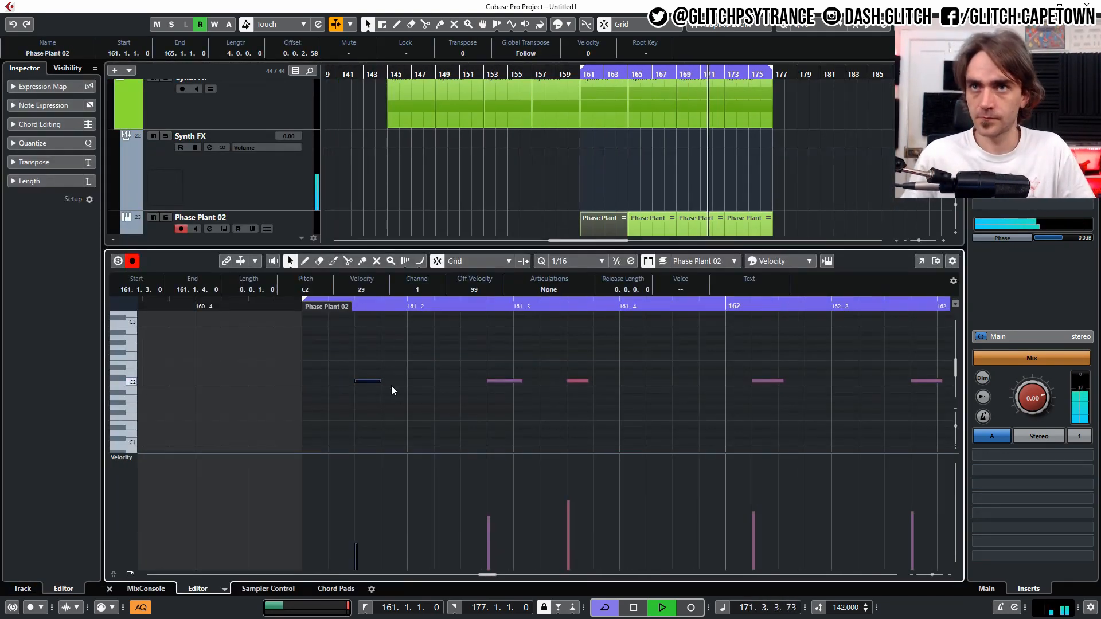
pyautogui.doubleClick(391, 382)
pyautogui.scroll(-4, 541, 382)
pyautogui.moveTo(771, 405); pyautogui.dragTo(380, 367)
pyautogui.press('Delete')
pyautogui.scroll(5, 379, 392)
pyautogui.doubleClick(385, 380)
# Copy the three-note C2 pattern into bar 162, starting at 162.1.3
pyautogui.moveTo(407, 401); pyautogui.dragTo(298, 366)
pyautogui.moveTo(316, 382); pyautogui.dragTo(599, 383)
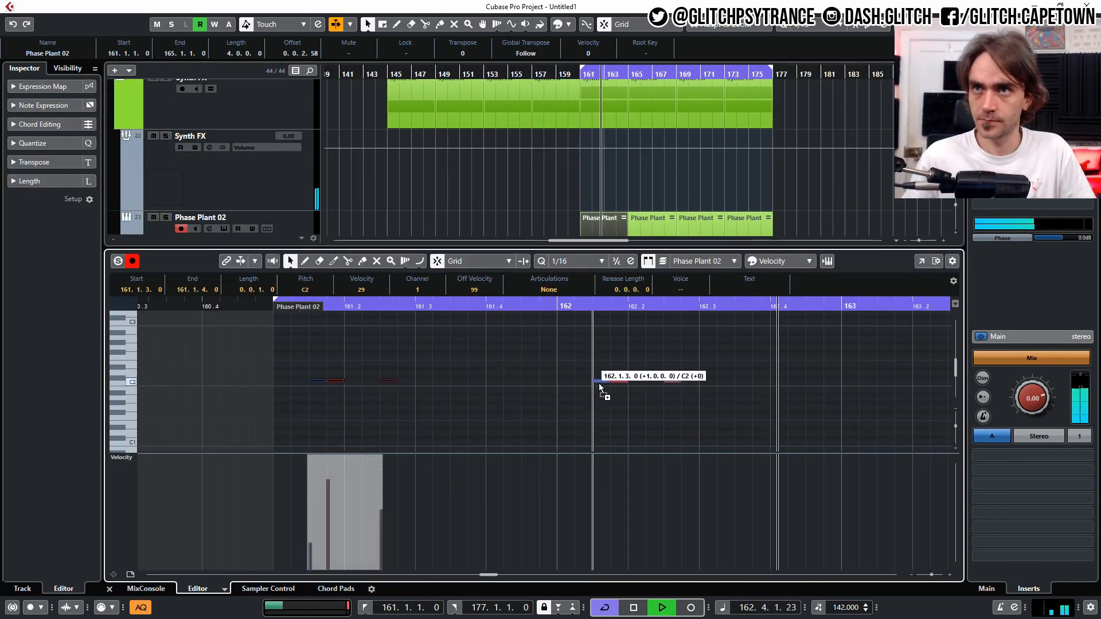
pyautogui.click(688, 406)
pyautogui.scroll(-1, 746, 407)
pyautogui.moveTo(689, 382); pyautogui.dragTo(793, 391)
pyautogui.scroll(-2, 827, 372)
pyautogui.press('Return')
# Duplicate the edited Phase Plant 02 parts in the Synth FX folder to fill the section up to bar 177
pyautogui.scroll(3, 641, 287)
pyautogui.moveTo(614, 289); pyautogui.dragTo(570, 256)
pyautogui.keyDown('shift'); pyautogui.click(559, 256); pyautogui.keyUp('shift')
pyautogui.doubleClick(687, 246)
pyautogui.moveTo(729, 249); pyautogui.dragTo(624, 270)
pyautogui.press('Return')
pyautogui.moveTo(768, 255); pyautogui.dragTo(551, 246)
pyautogui.hotkey('ctrl', 'd')
pyautogui.scroll(-3, 628, 411)
pyautogui.click(629, 410)
# Move the Serum track's parts between bars 161 and 177 onto the Phoscyon track in the Leads folder
pyautogui.scroll(8, 628, 410)
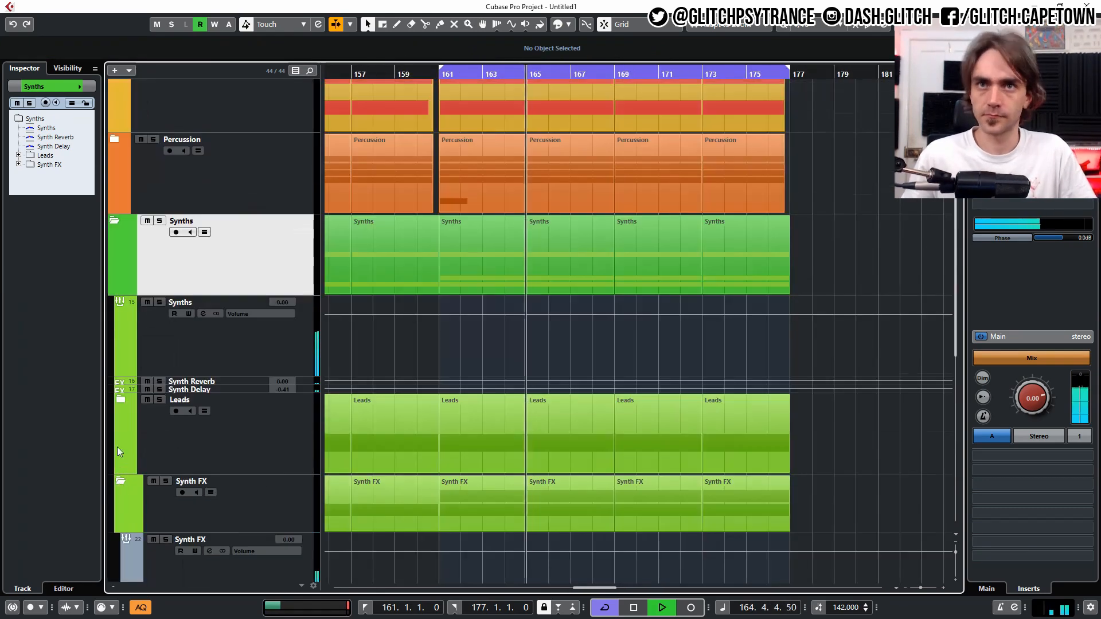
pyautogui.click(120, 480)
pyautogui.click(121, 399)
pyautogui.scroll(-4, 463, 428)
pyautogui.scroll(3, 439, 429)
pyautogui.moveTo(576, 467); pyautogui.dragTo(797, 382)
pyautogui.moveTo(796, 375); pyautogui.dragTo(797, 455)
# Turn off the MIDI Modifiers insert on the Phoscyon track
pyautogui.click(242, 456)
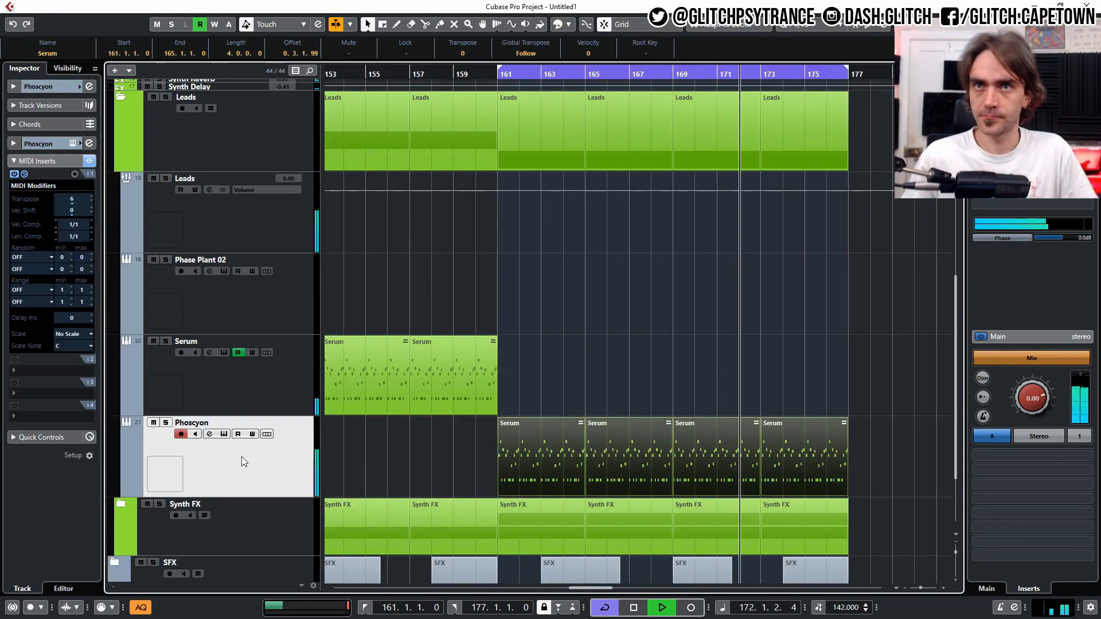
pyautogui.click(72, 199)
pyautogui.press('space')
pyautogui.press('space')
pyautogui.doubleClick(565, 452)
pyautogui.press('Return')
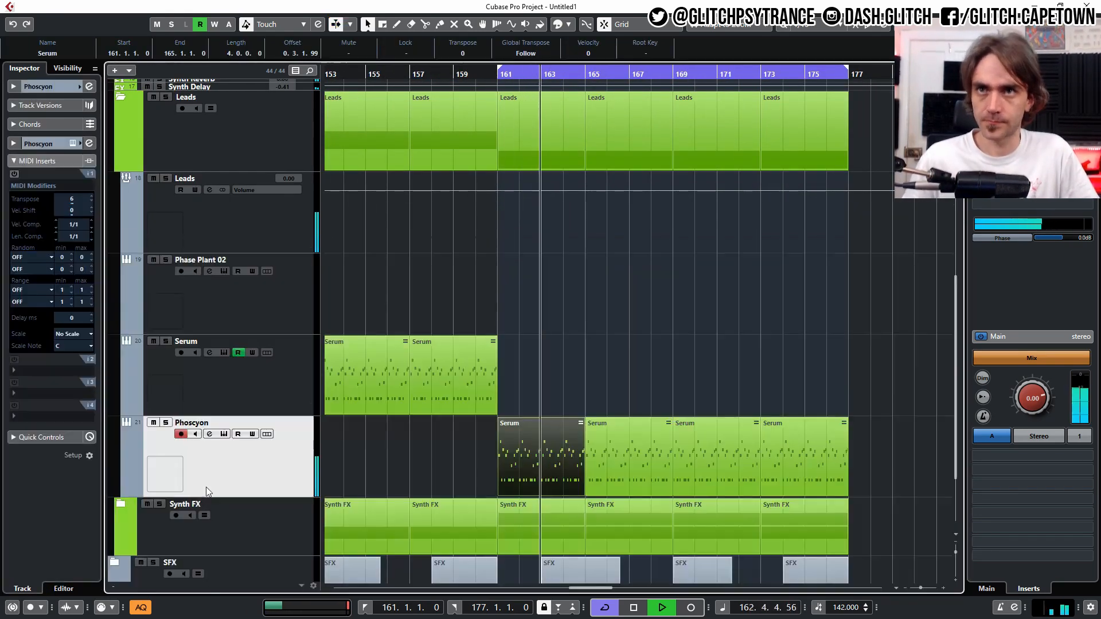
# Write a cutoff frequency move in the Phoscyon synth as automation to create a Cutoff automation lane
pyautogui.scroll(-3, 200, 490)
pyautogui.click(109, 332)
pyautogui.click(109, 334)
pyautogui.click(39, 87)
pyautogui.click(87, 206)
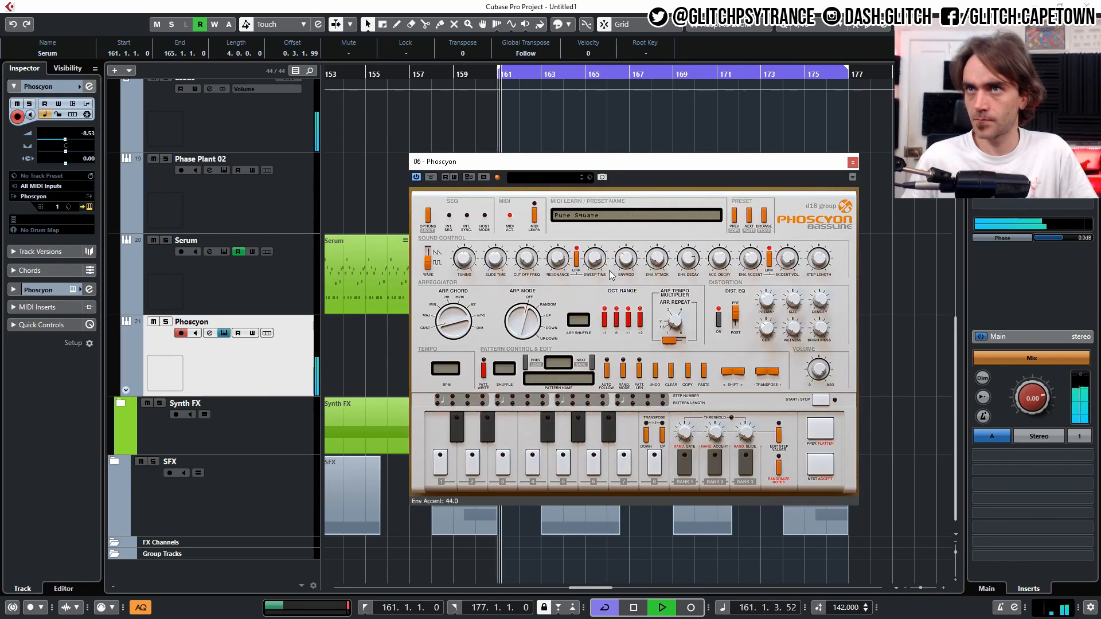
pyautogui.click(454, 177)
pyautogui.moveTo(526, 259); pyautogui.dragTo(526, 255)
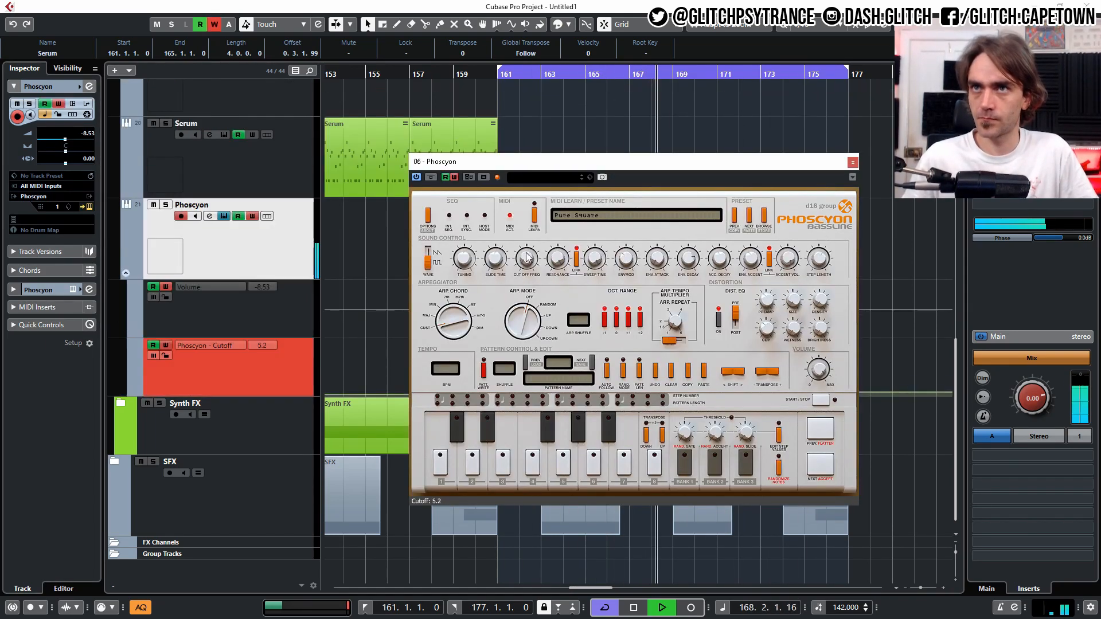
pyautogui.click(454, 177)
pyautogui.click(852, 162)
# Transpose all the notes in the bar 161 Phoscyon part down one octave
pyautogui.doubleClick(549, 244)
pyautogui.scroll(-3, 561, 365)
pyautogui.moveTo(341, 366); pyautogui.dragTo(844, 411)
pyautogui.scroll(1, 420, 367)
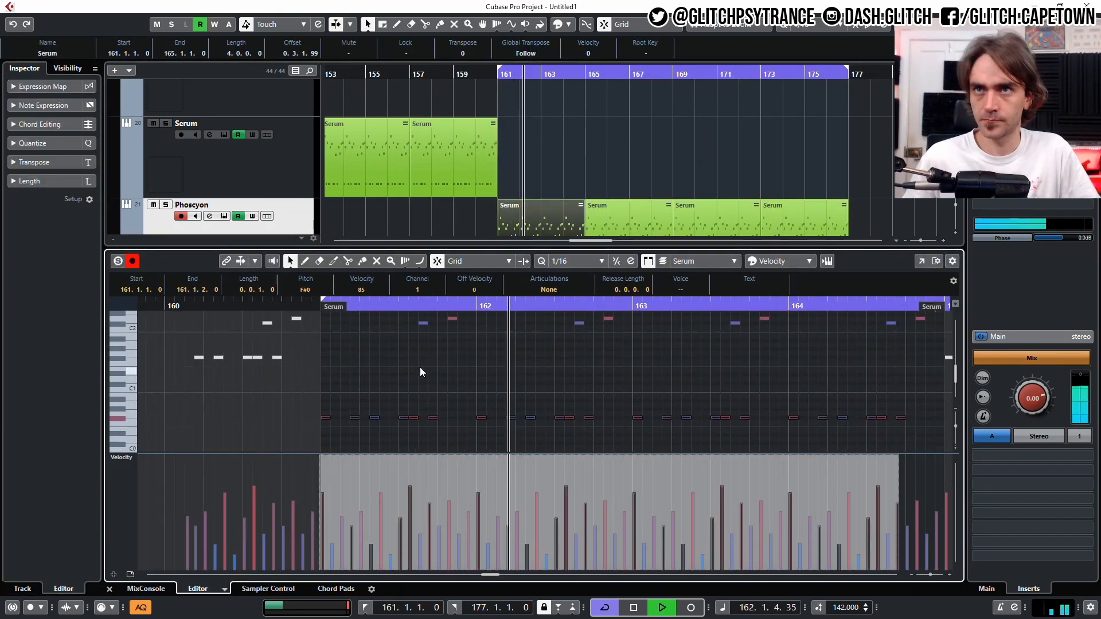
pyautogui.hotkey('ctrl', 'a')
pyautogui.hotkey('shift', 'Down')
pyautogui.click(109, 589)
# Draw a triangular Phoscyon cutoff curve that rises from bar 161, peaks at bar 163 and returns to 0 at bar 165
pyautogui.click(497, 394)
pyautogui.moveTo(535, 394)
pyautogui.mouseDown()
pyautogui.moveTo(584, 347)
pyautogui.moveTo(586, 406)
pyautogui.mouseUp()
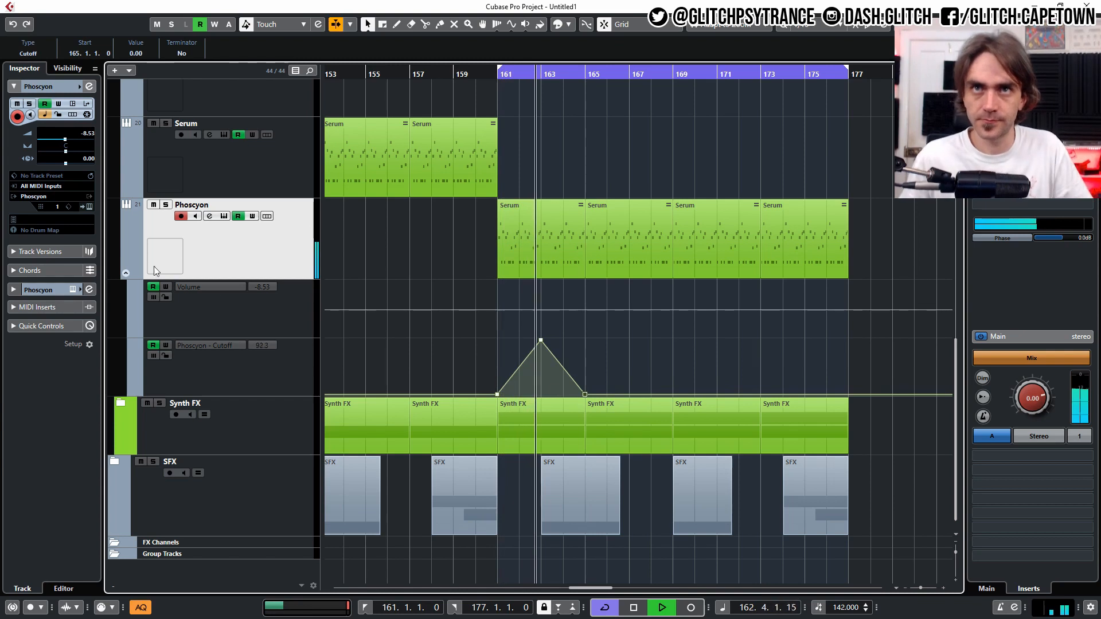
# In the Phoscyon channel's equalizer, raise the band 1 low-cut frequency to about 484 Hz
pyautogui.click(209, 215)
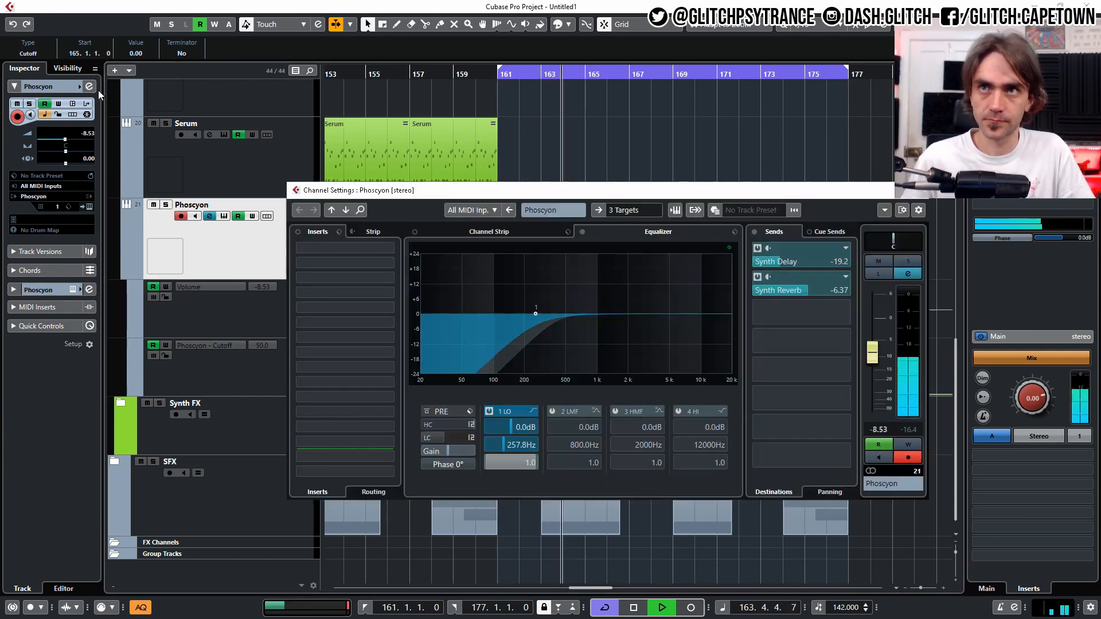
pyautogui.scroll(5, 511, 442)
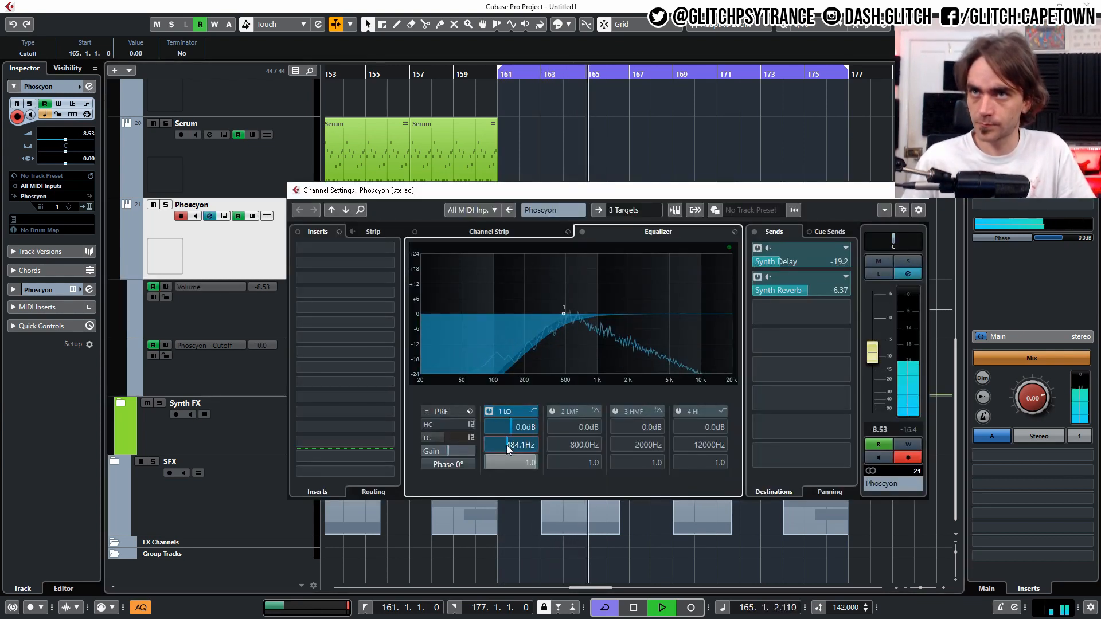
pyautogui.click(915, 190)
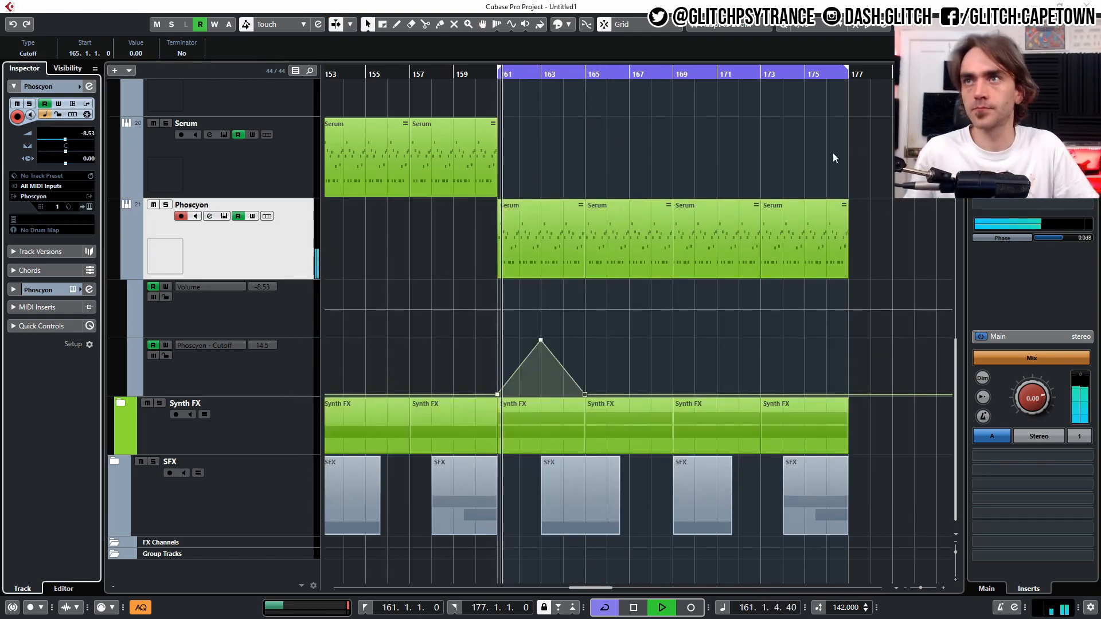
# Replace the Phoscyon parts after bar 165 with repeats of the bar 161 part and its cutoff automation up to bar 177
pyautogui.moveTo(832, 150); pyautogui.dragTo(653, 248)
pyautogui.press('Delete')
pyautogui.moveTo(568, 238); pyautogui.dragTo(846, 248)
# Repeat the Serum track's parts across bars 161 to 177
pyautogui.scroll(3, 606, 220)
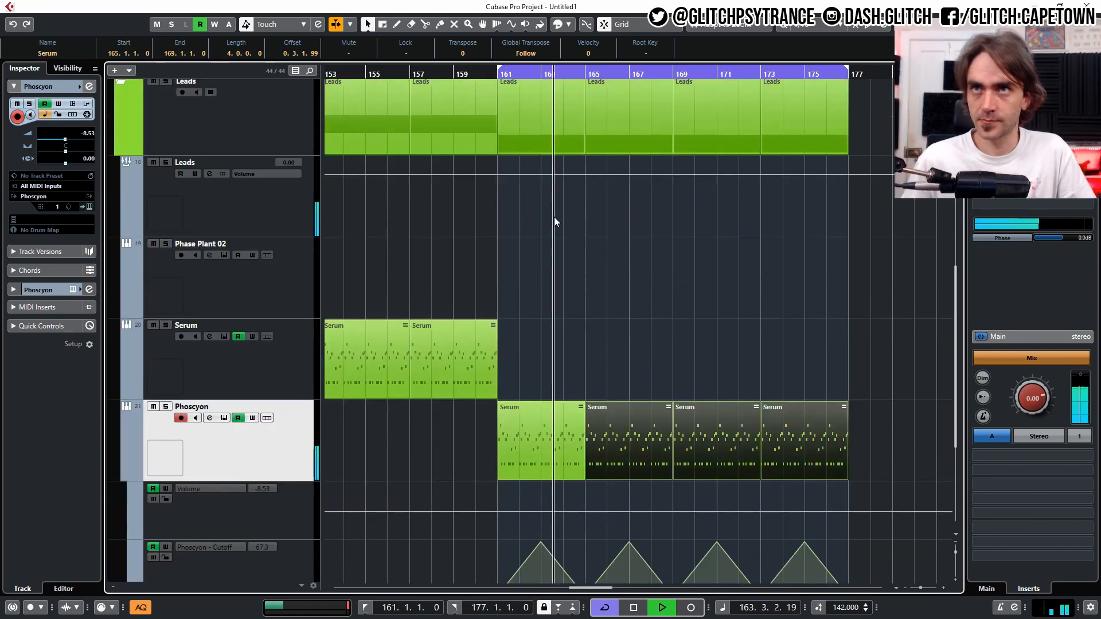
pyautogui.moveTo(609, 319); pyautogui.dragTo(408, 380)
pyautogui.moveTo(493, 360); pyautogui.dragTo(746, 312)
pyautogui.scroll(-3, 739, 306)
pyautogui.keyDown('ctrl'); pyautogui.scroll(-3, 730, 302); pyautogui.keyUp('ctrl')
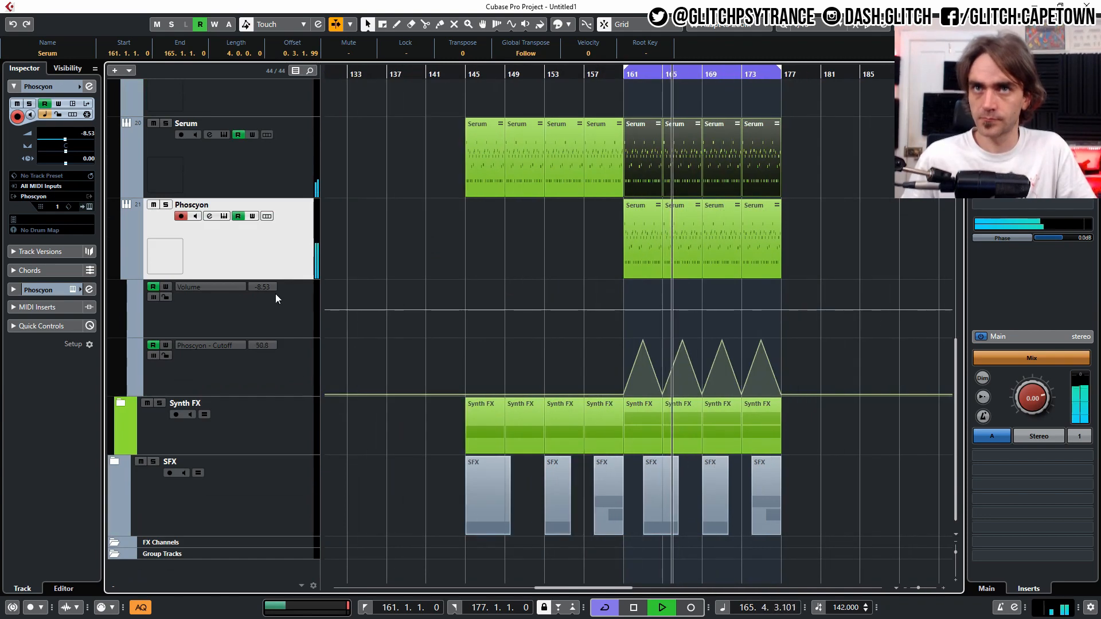
# Clear the Serum filter cutoff points after bar 161 and draw a rise through 43.48 at bar 169 to 89.57 at bar 177
pyautogui.click(126, 273)
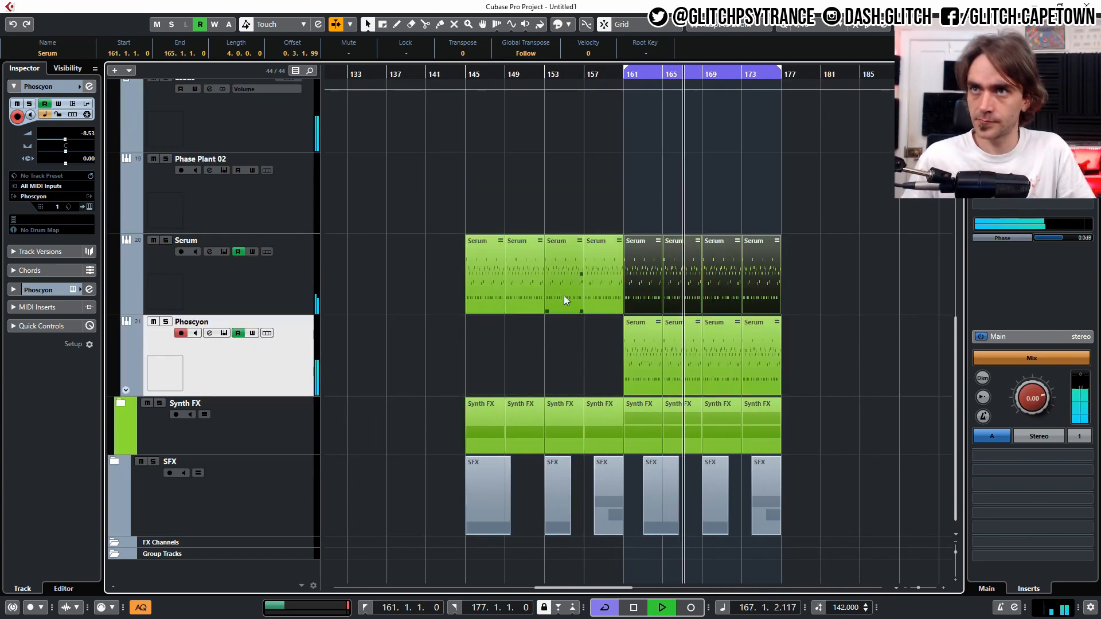
pyautogui.keyDown('ctrl'); pyautogui.scroll(3, 563, 294); pyautogui.keyUp('ctrl')
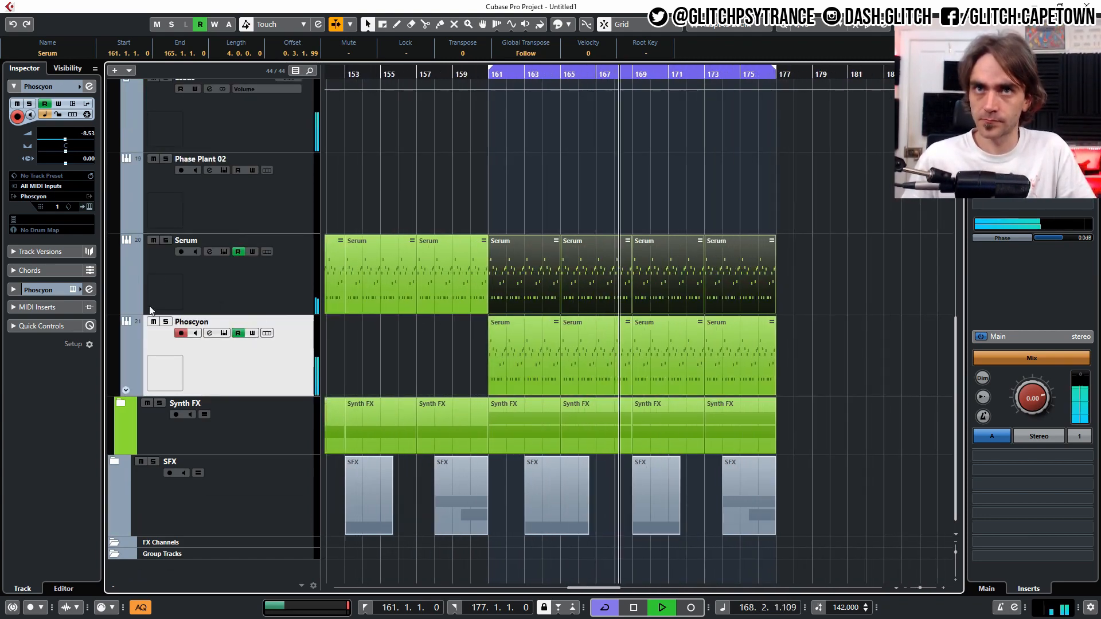
pyautogui.click(125, 309)
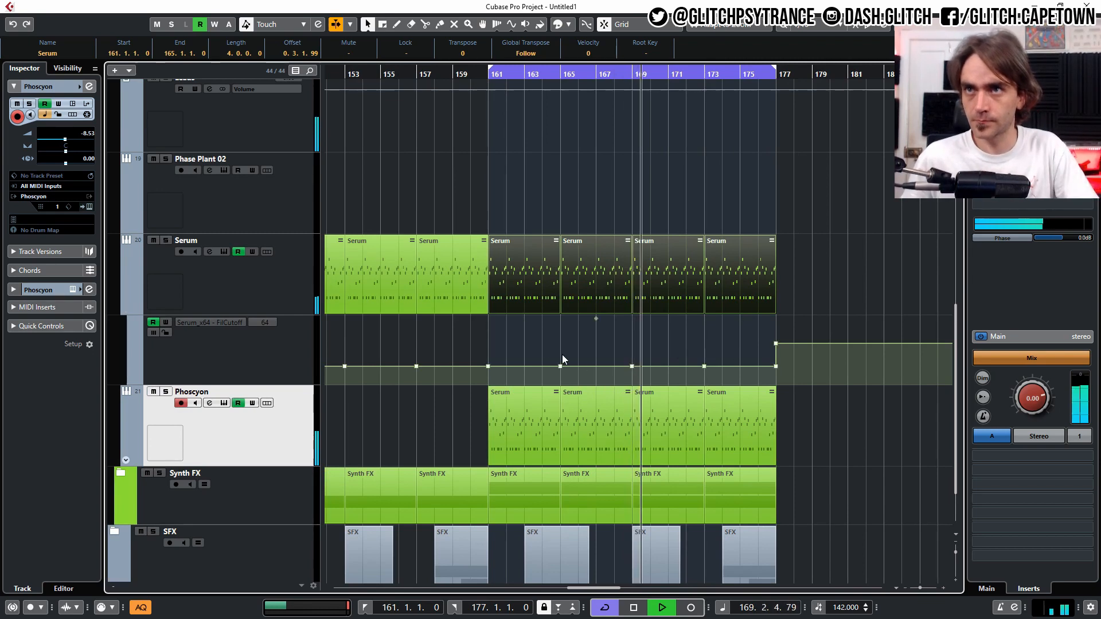
pyautogui.moveTo(544, 360); pyautogui.dragTo(782, 374)
pyautogui.press('Delete')
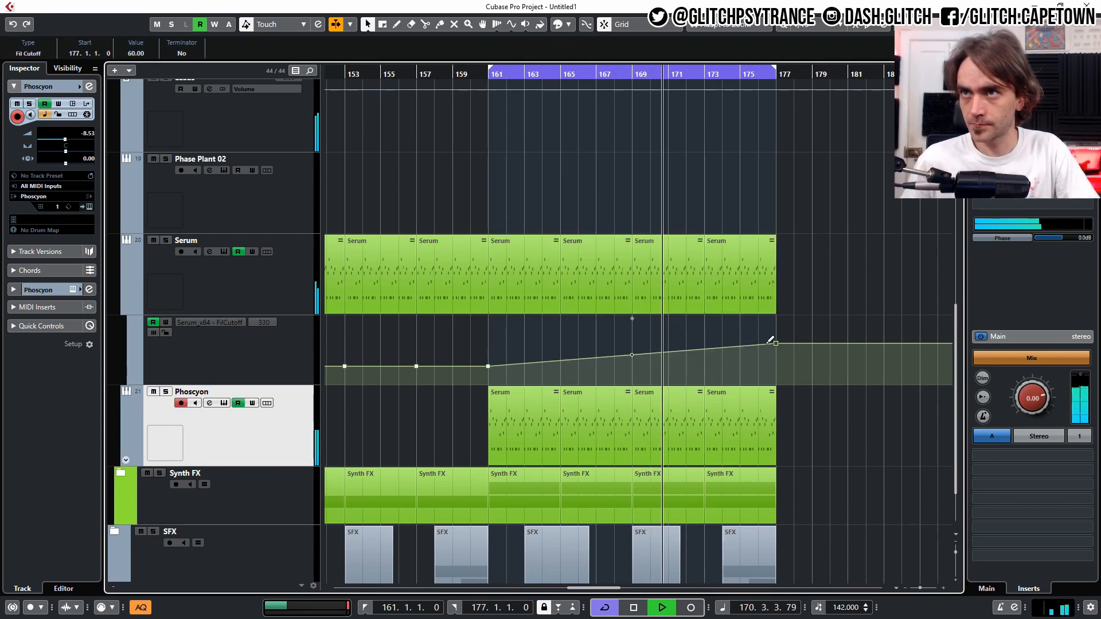
pyautogui.click(632, 355)
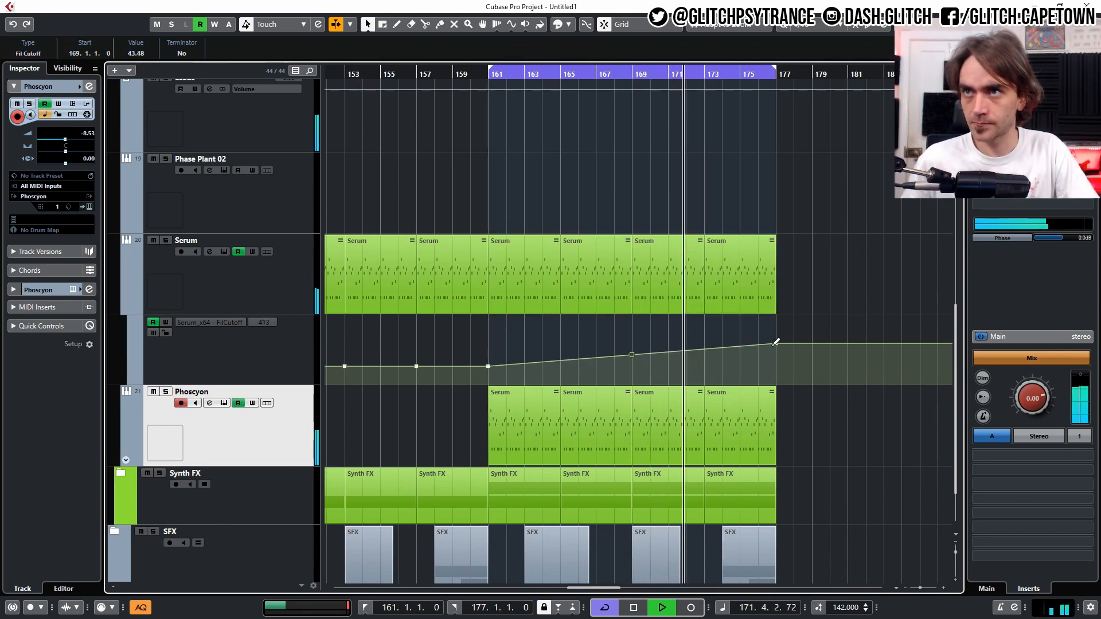
pyautogui.moveTo(776, 343); pyautogui.dragTo(775, 324)
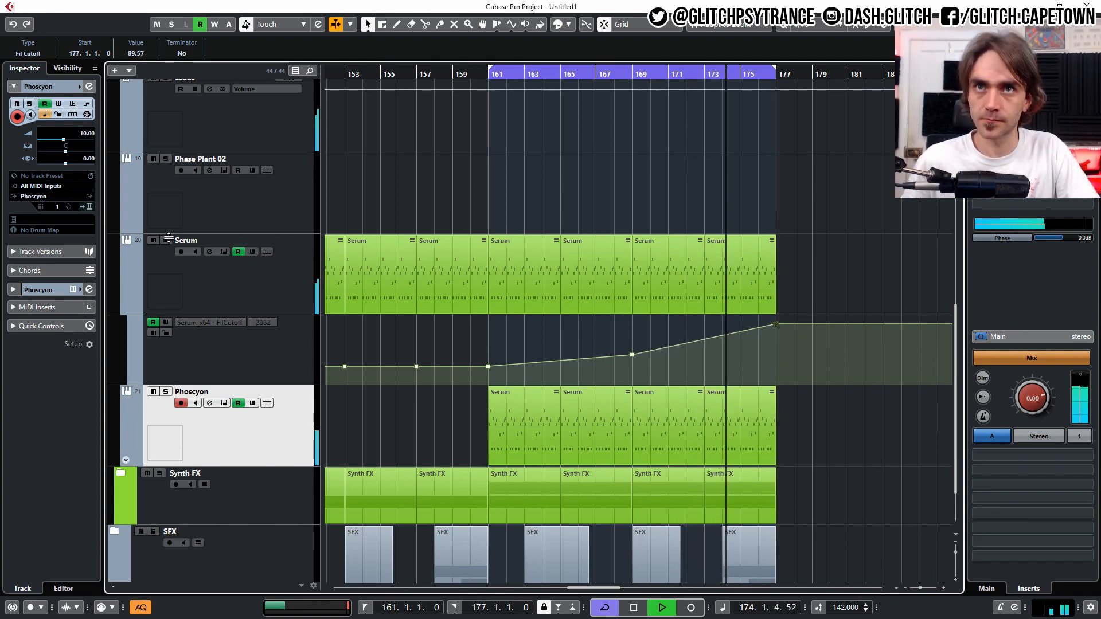
# Set the Serum track's volume to -15.7 dB and audition the track in solo
pyautogui.press('Up')
pyautogui.scroll(3, 85, 139)
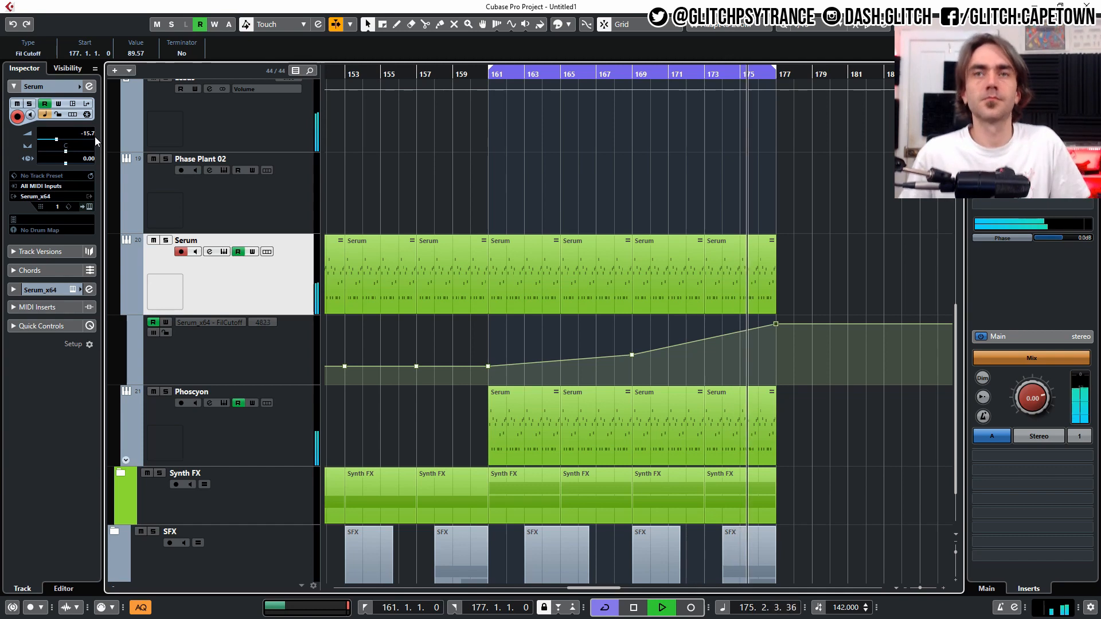
pyautogui.click(852, 256)
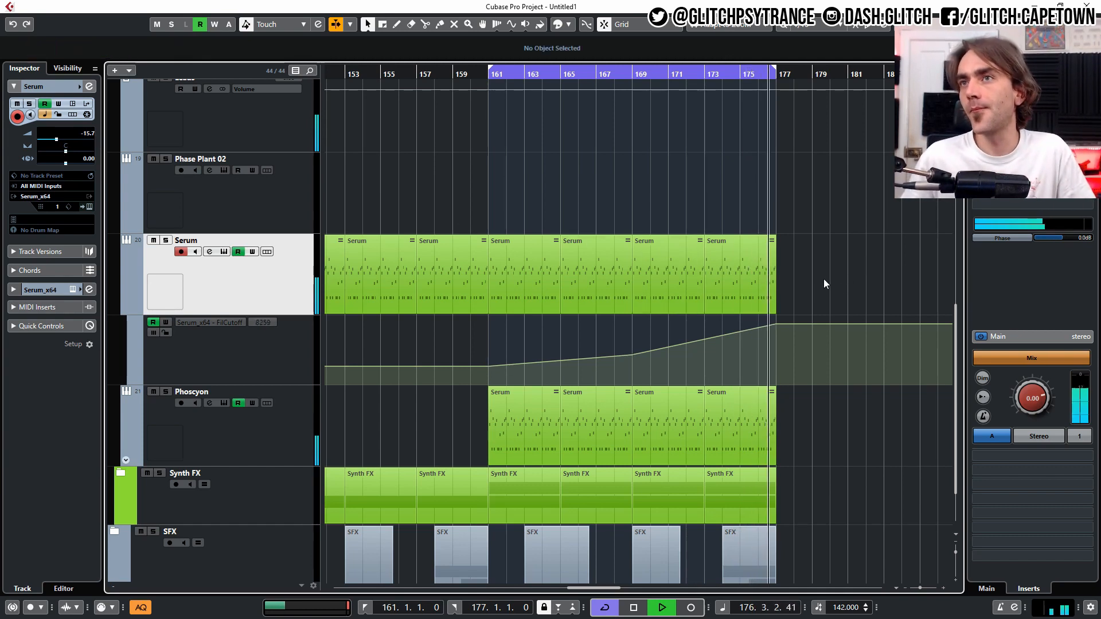
pyautogui.click(222, 439)
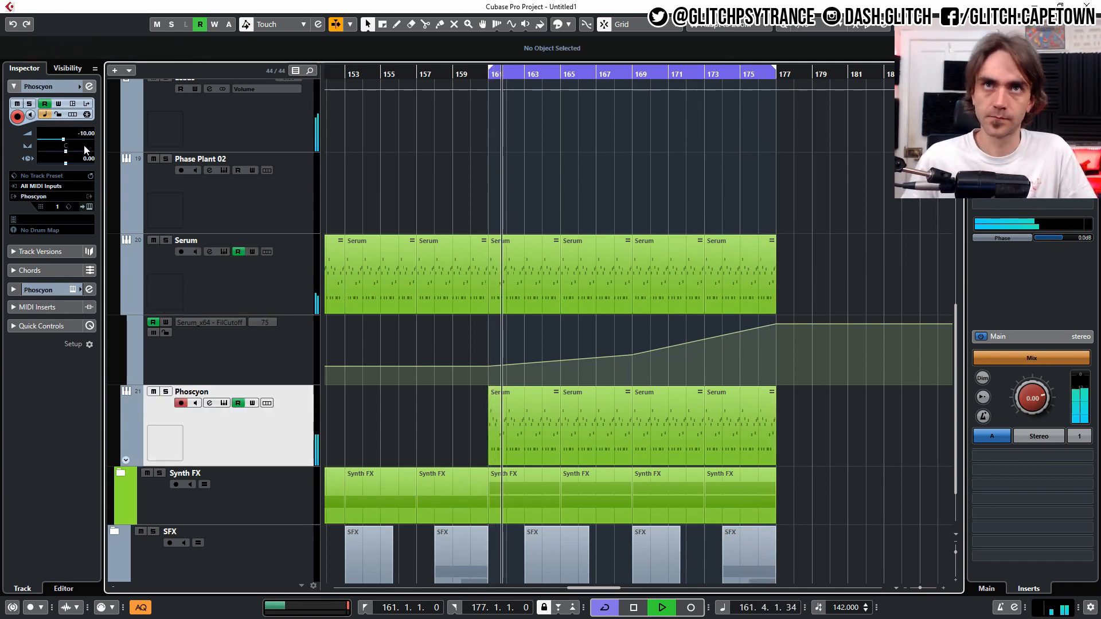
pyautogui.click(167, 240)
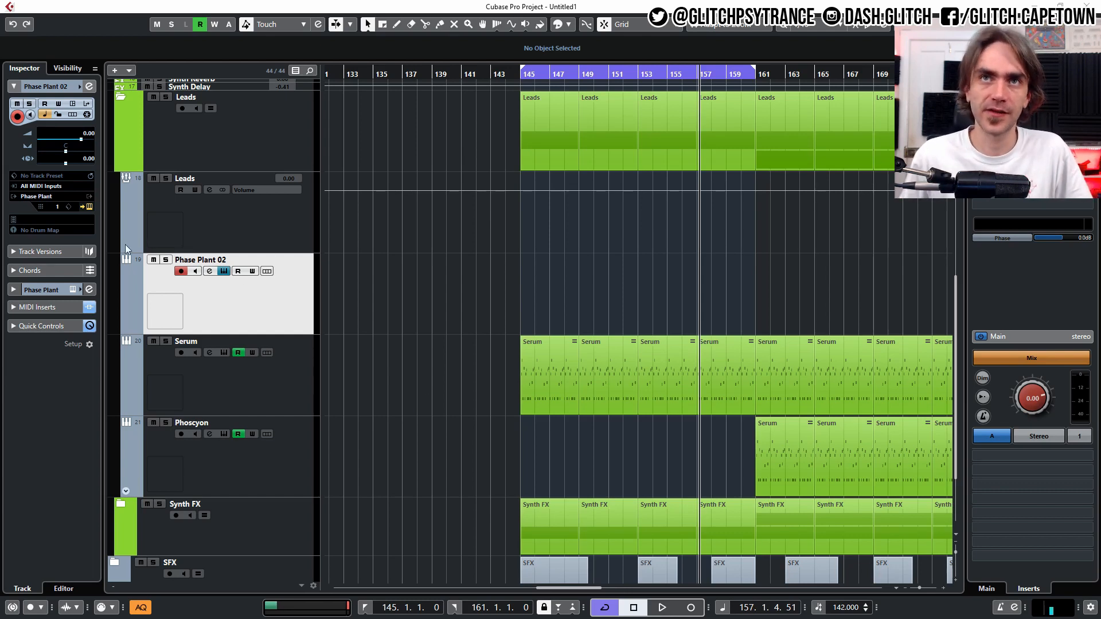
# Open the Phase Plant instrument on the Phase Plant 02 lead track and add a Sampler generator to the Init Patch
pyautogui.click(90, 207)
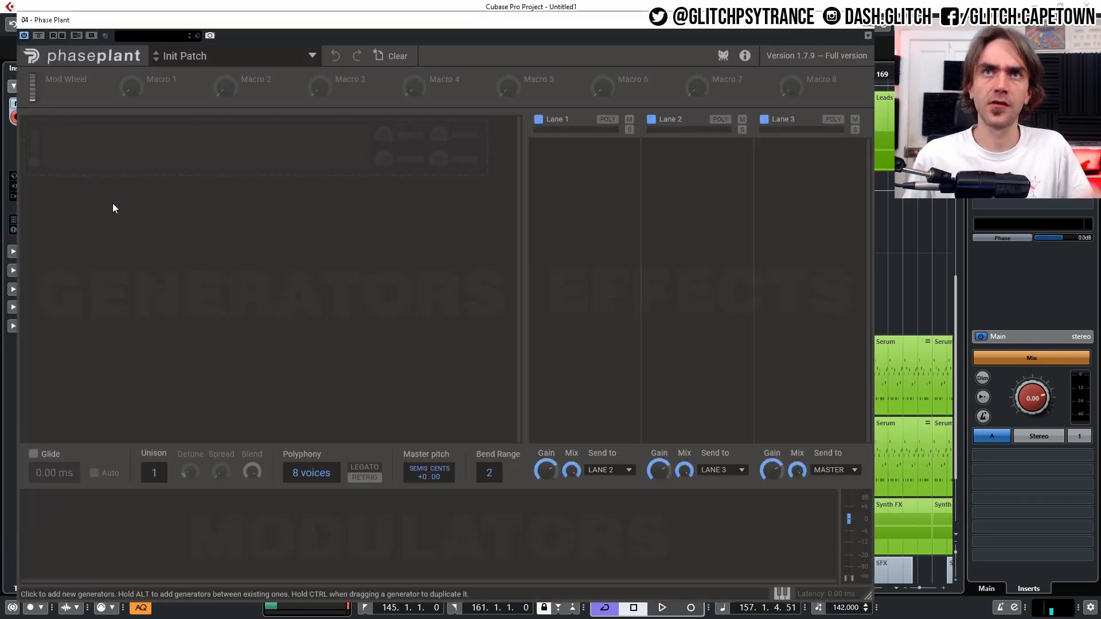
pyautogui.click(154, 164)
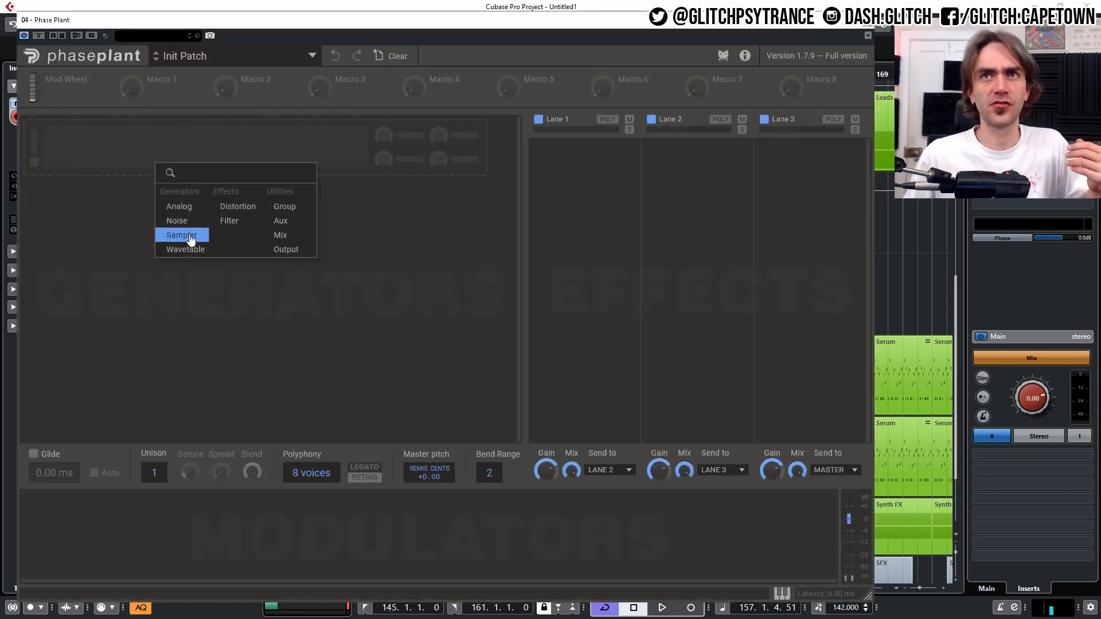
pyautogui.click(189, 238)
# Load the World 2 sample from the Symplesound Drums collection into the Phase Plant sampler
pyautogui.click(294, 195)
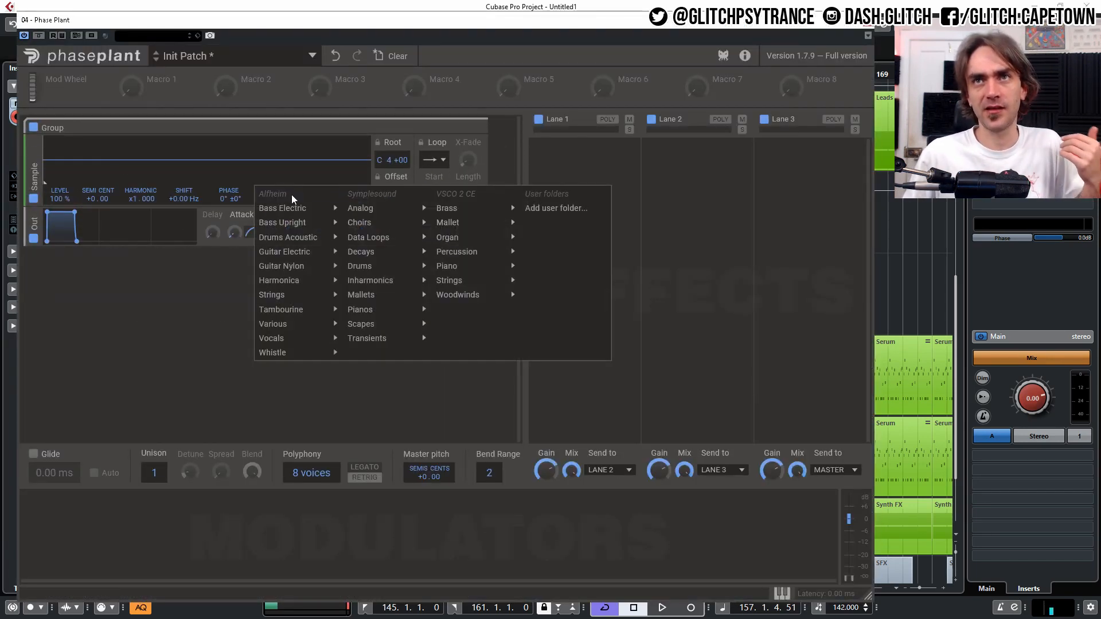
pyautogui.moveTo(313, 270)
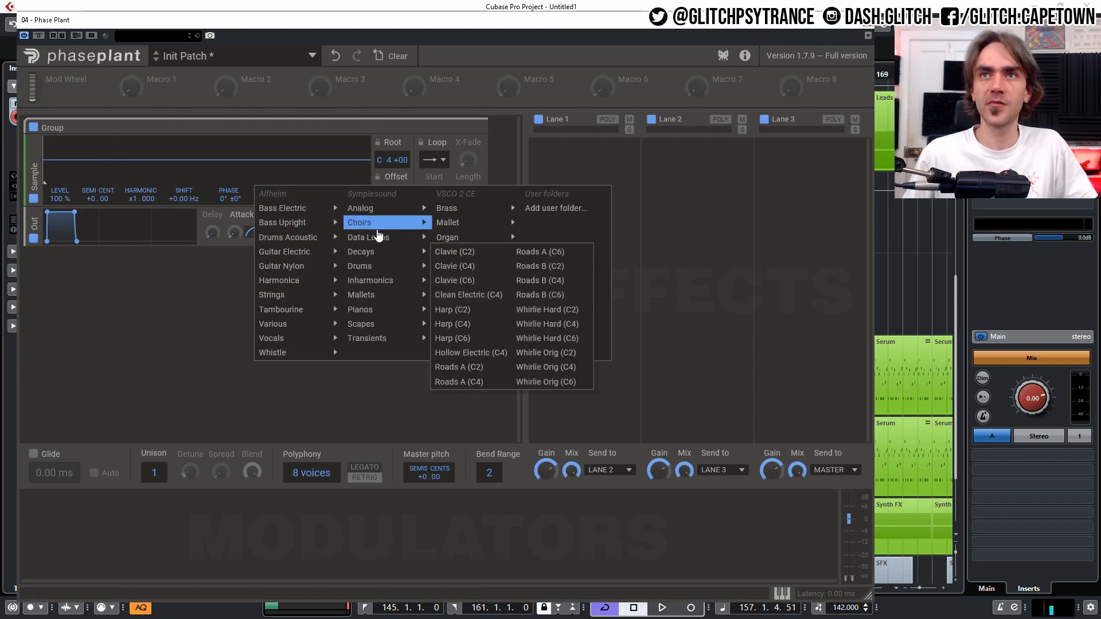
pyautogui.moveTo(370, 274)
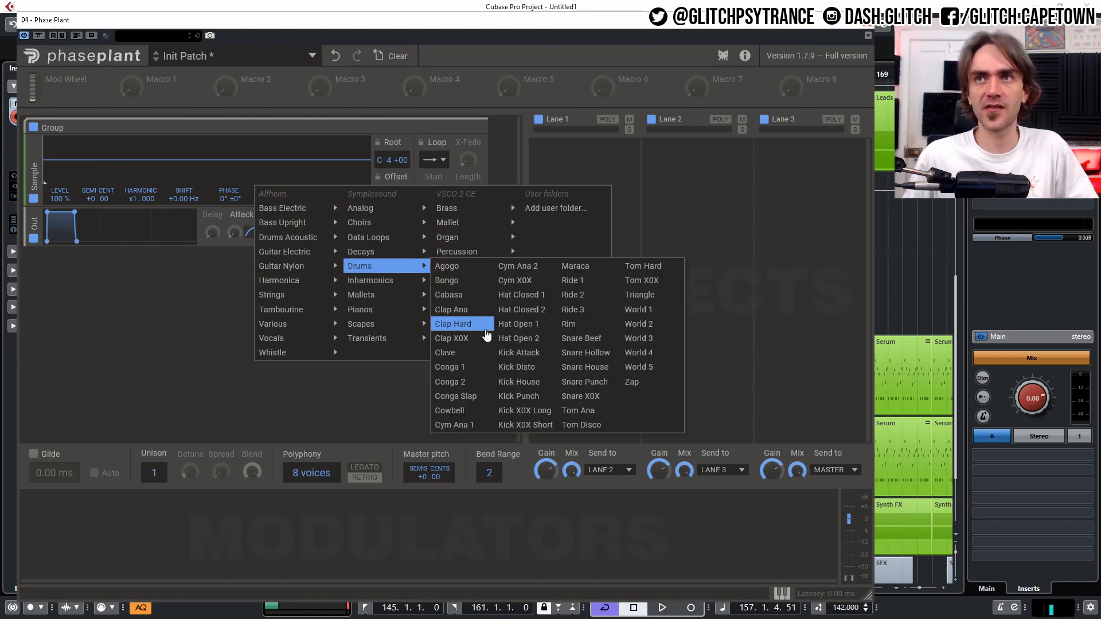
pyautogui.moveTo(593, 357)
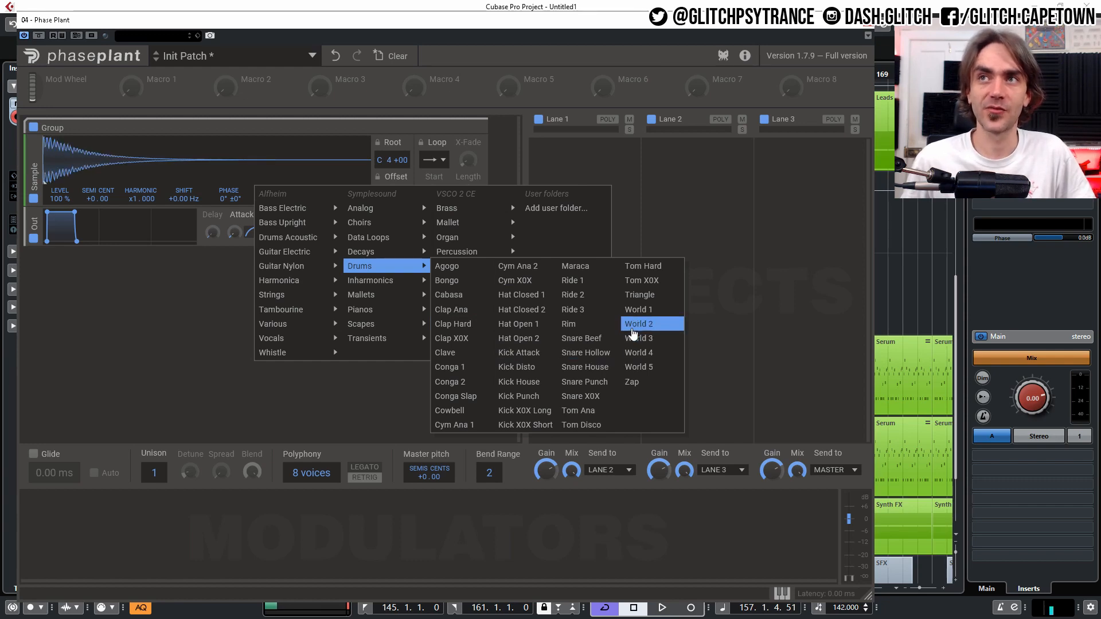
pyautogui.click(632, 325)
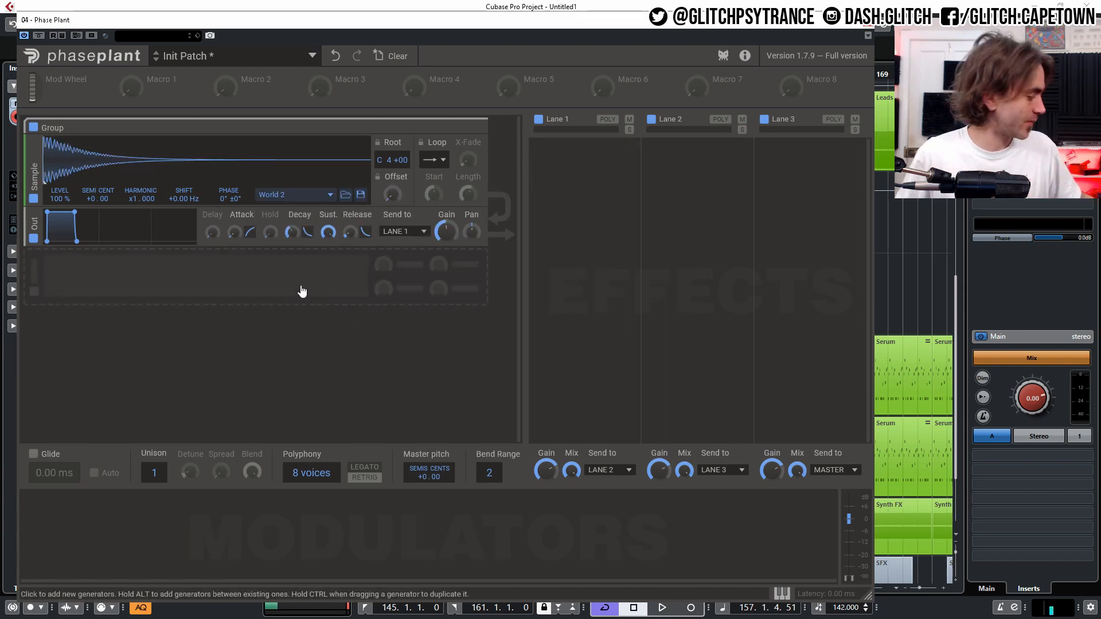
pyautogui.click(868, 22)
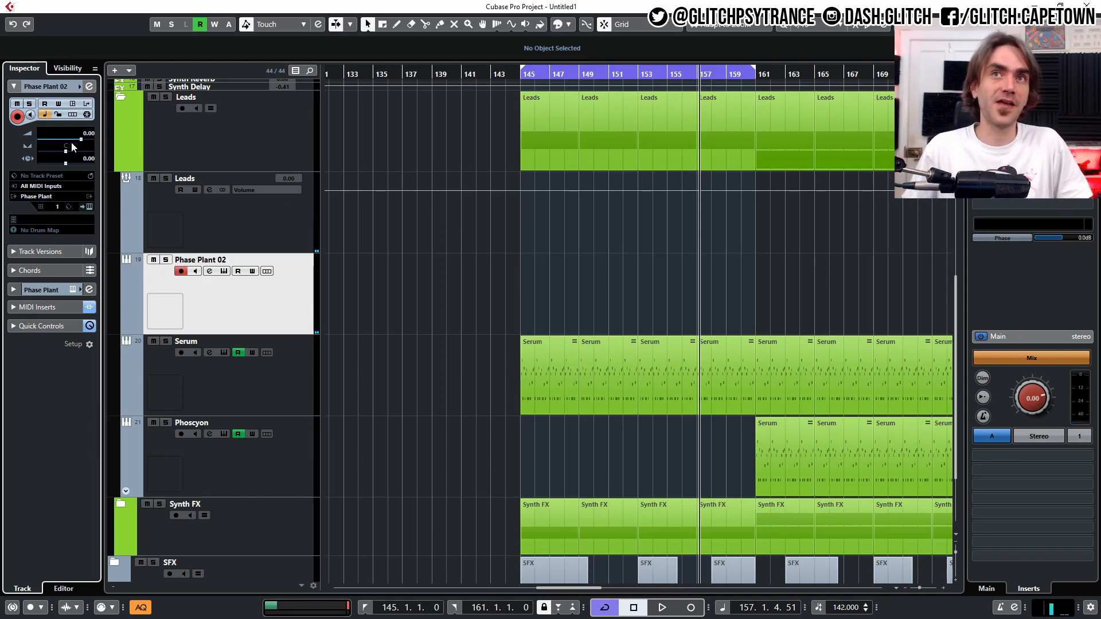
# Create a part over bars 145 to 161 on the Phase Plant 02 track and set its MIDI inserts to StepDesigner and MIDI Modifiers
pyautogui.doubleClick(535, 301)
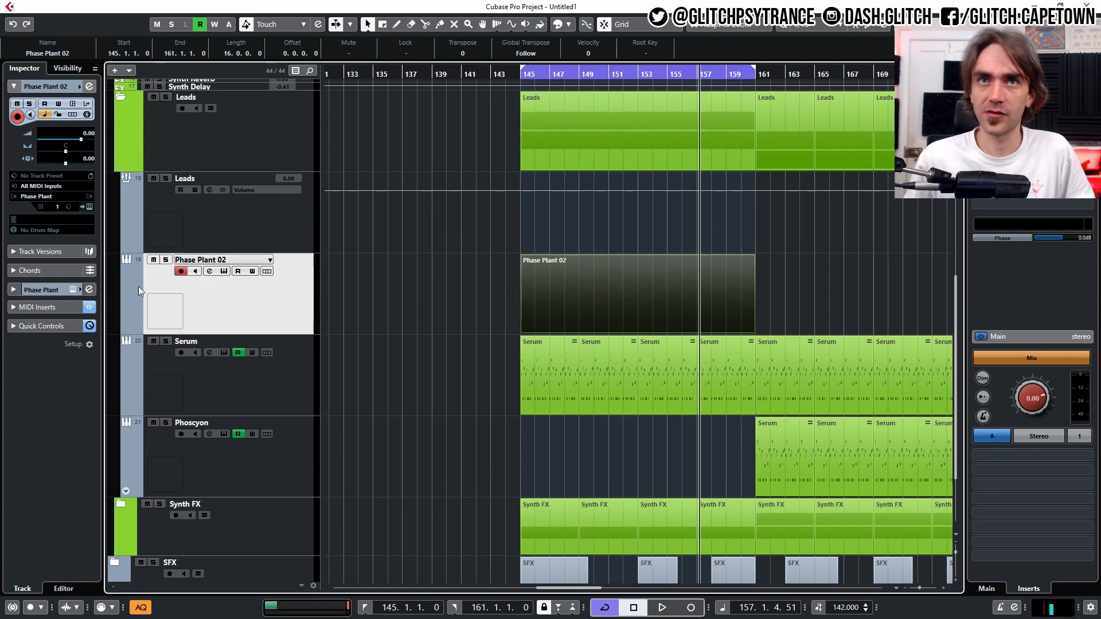
pyautogui.click(17, 291)
pyautogui.click(14, 143)
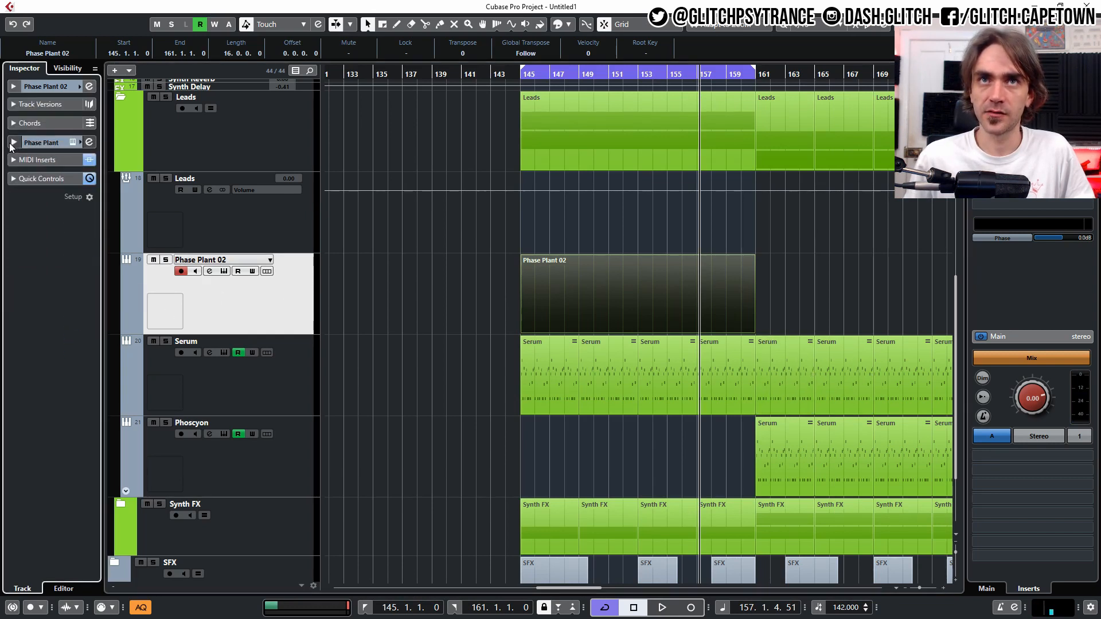
pyautogui.click(17, 160)
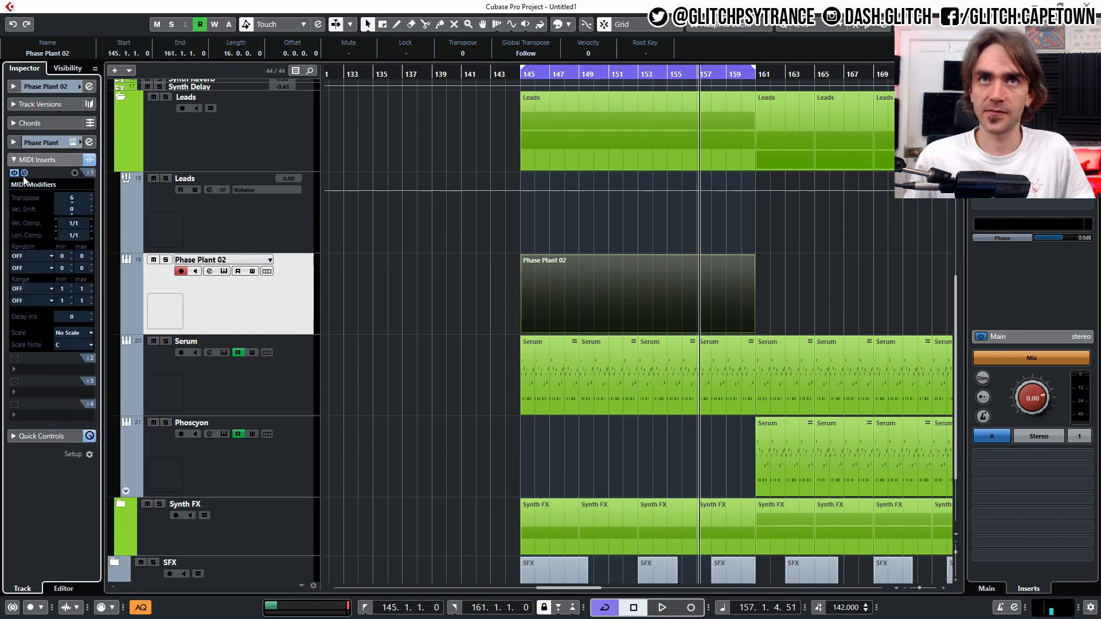
pyautogui.click(44, 185)
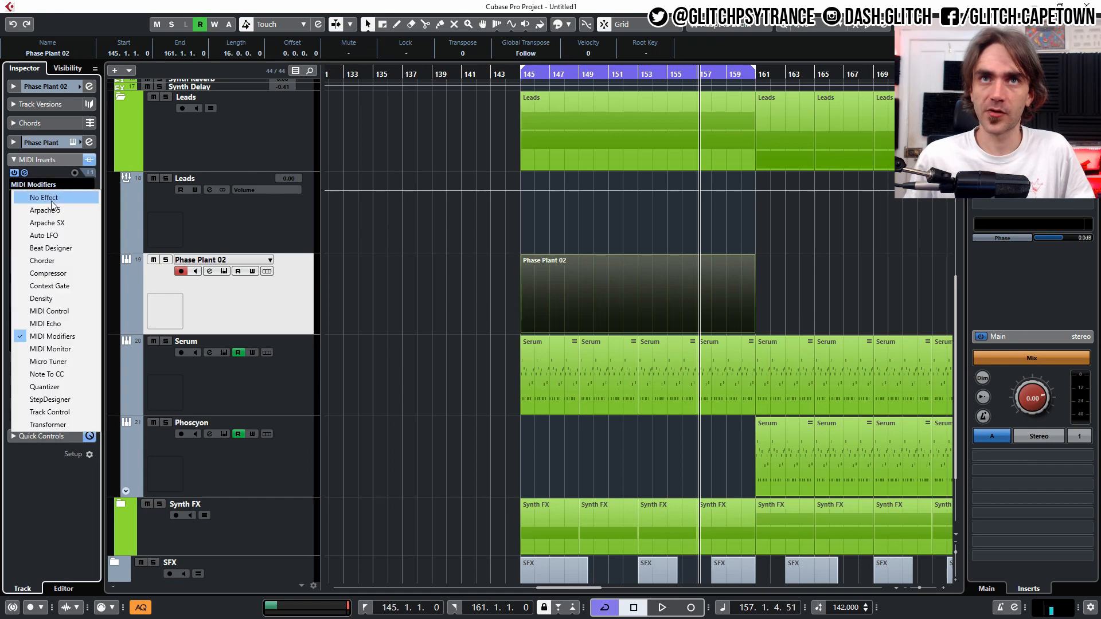
pyautogui.click(55, 398)
pyautogui.click(65, 210)
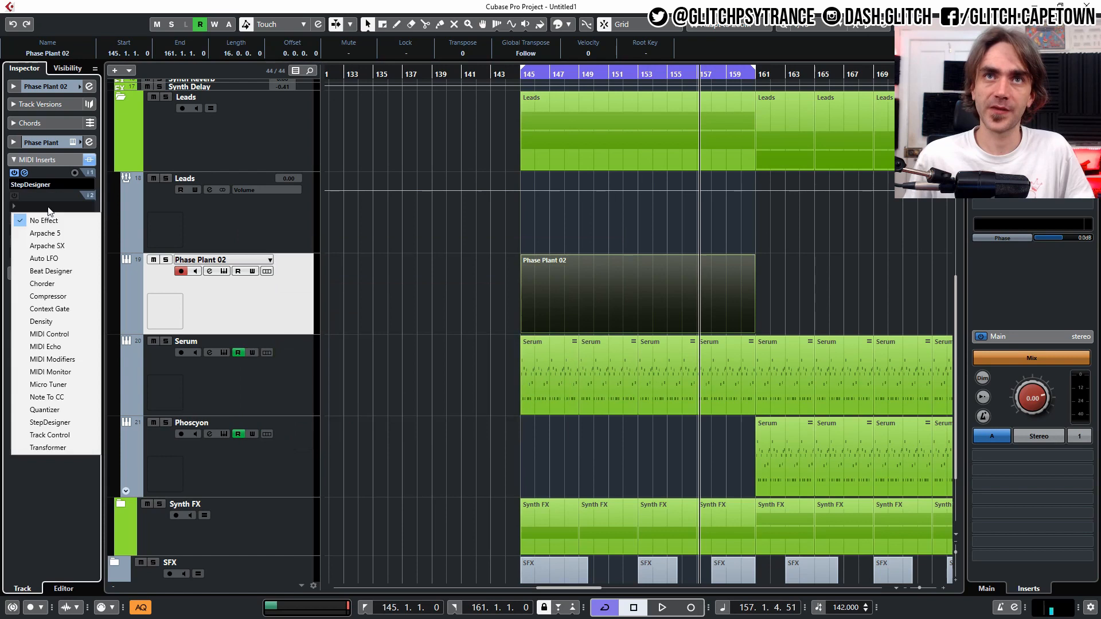
pyautogui.click(41, 365)
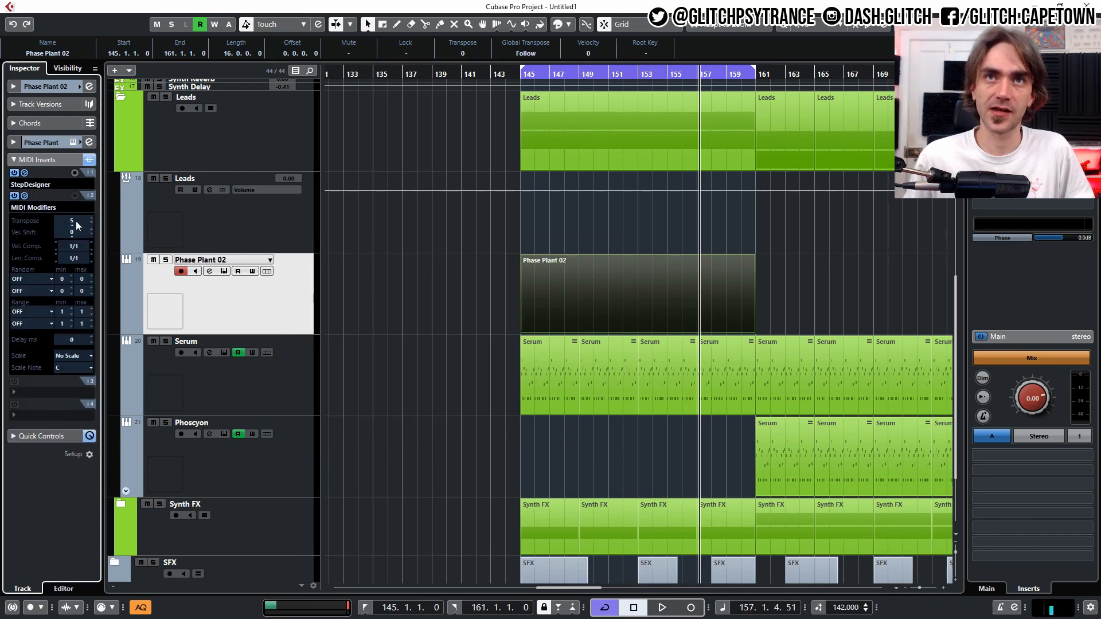
# Enter notes in the 16-step StepDesigner pattern and audition the Phase Plant 02 track in solo
pyautogui.click(24, 172)
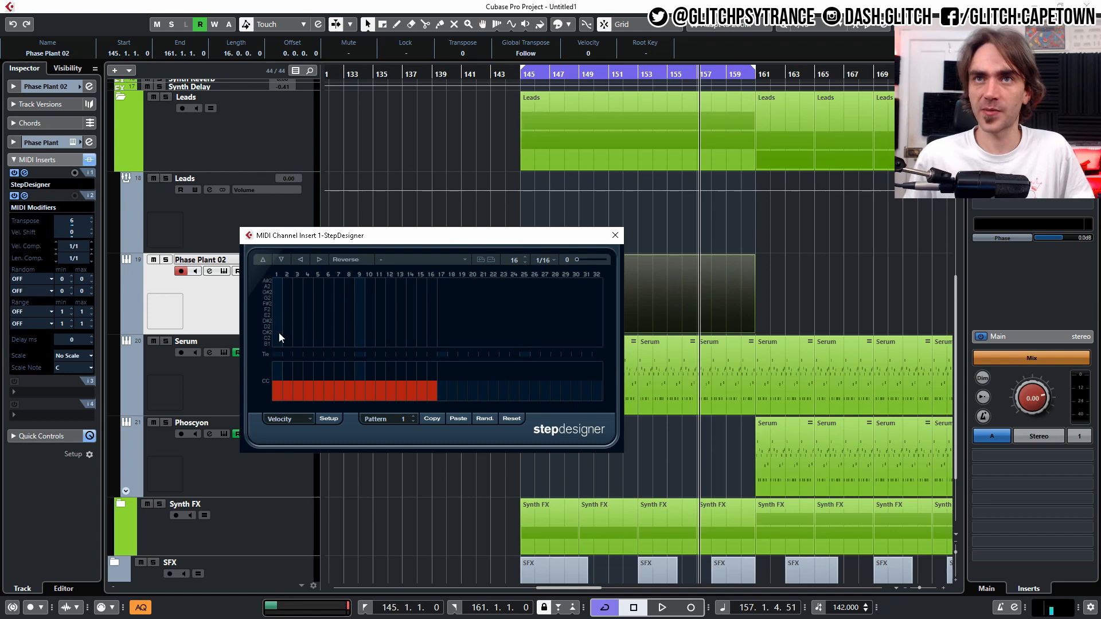
pyautogui.click(308, 338)
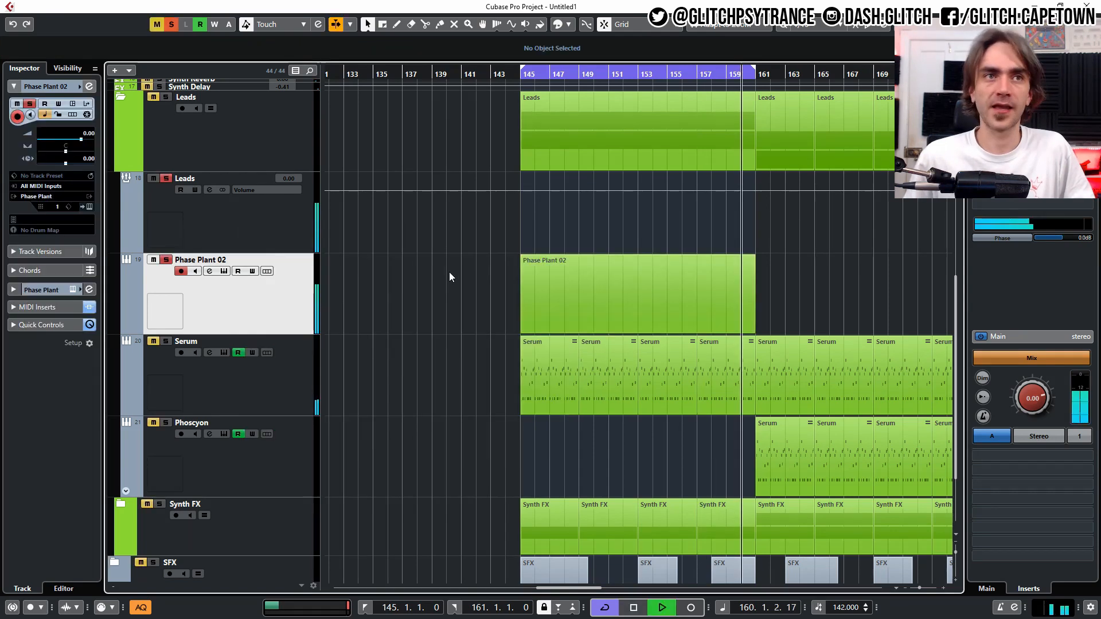
pyautogui.press('space')
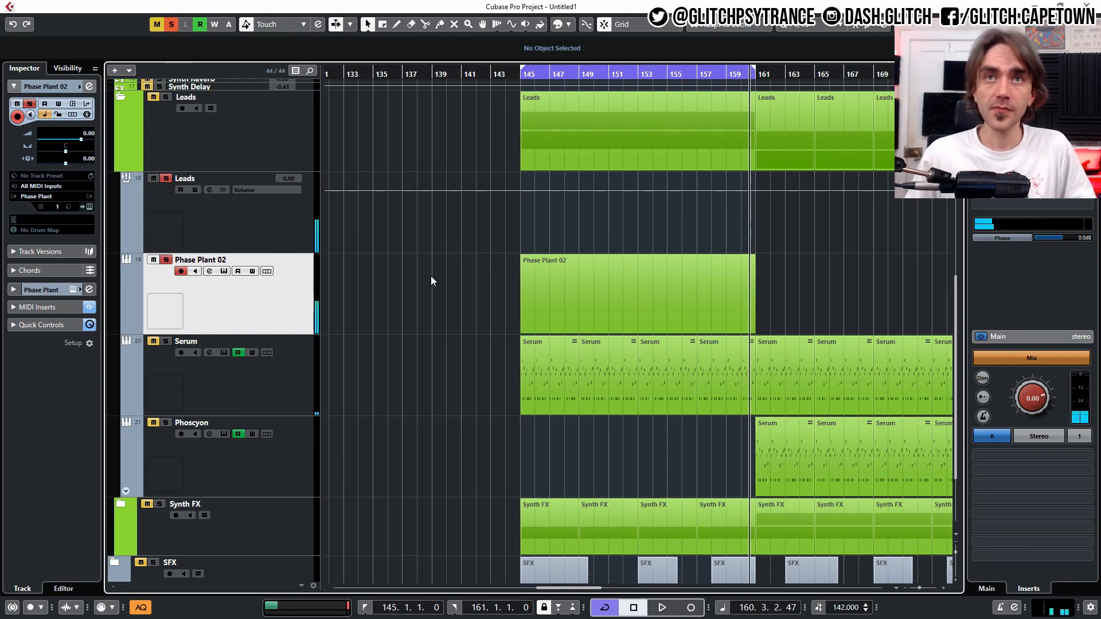
# Add a Random modulator to Phase Plant, sync it to the tempo at 4/16 and assign it to the sampler's Shift
pyautogui.click(89, 207)
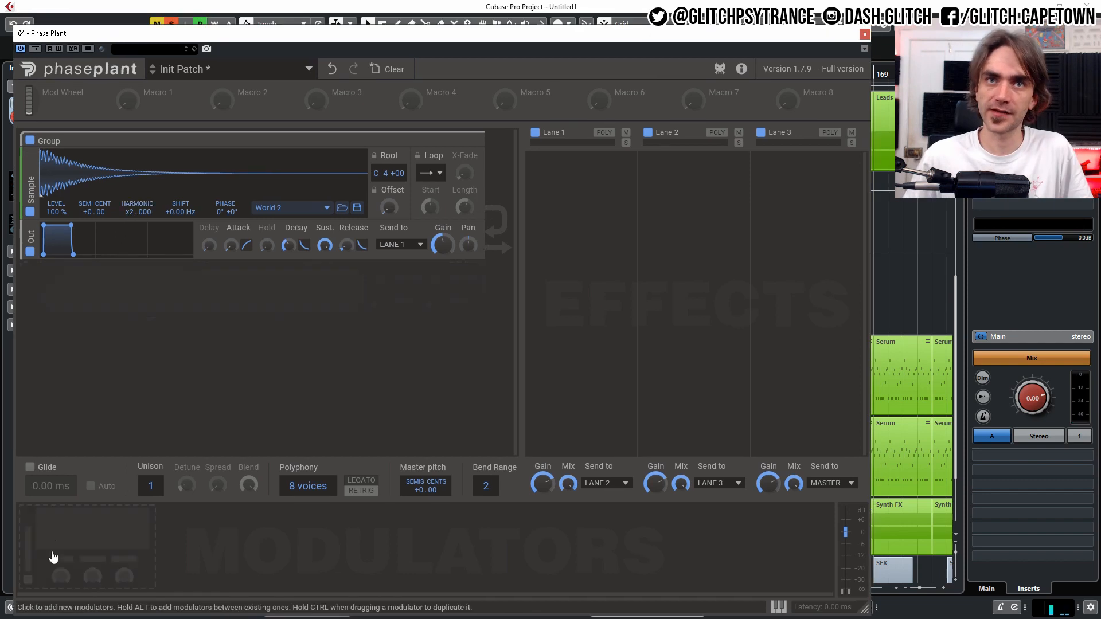
pyautogui.click(54, 557)
pyautogui.click(84, 561)
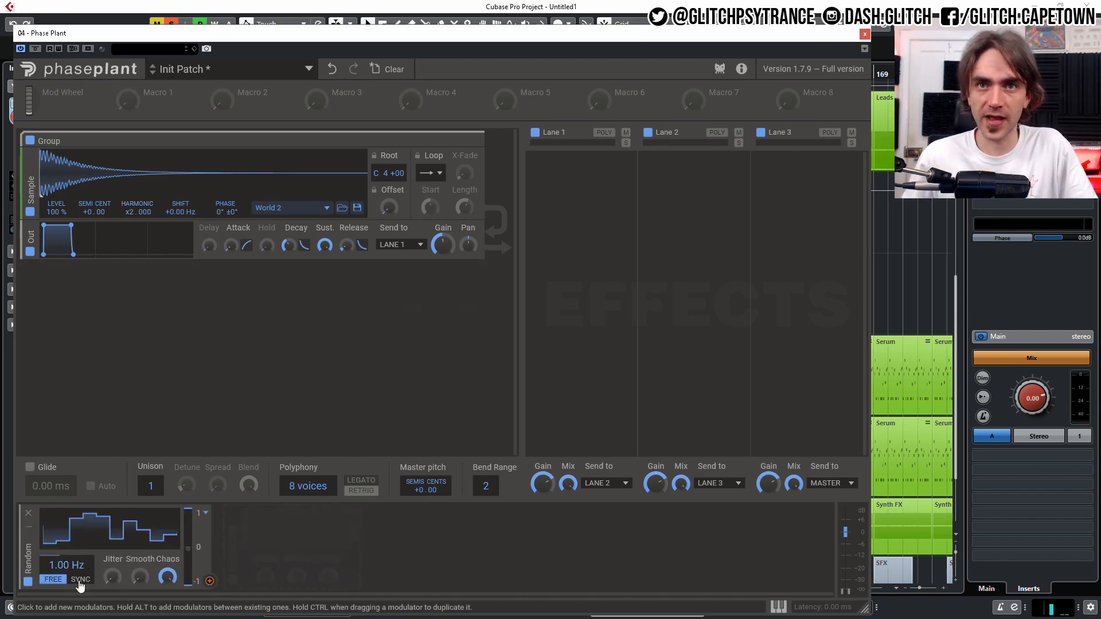
pyautogui.click(81, 579)
pyautogui.click(210, 581)
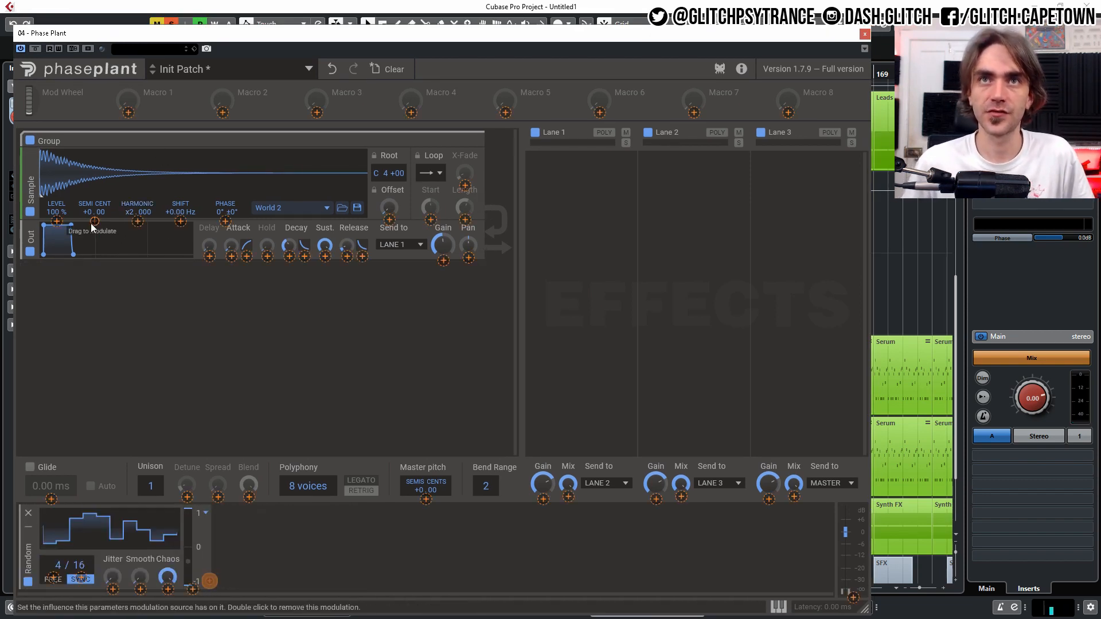
pyautogui.click(181, 221)
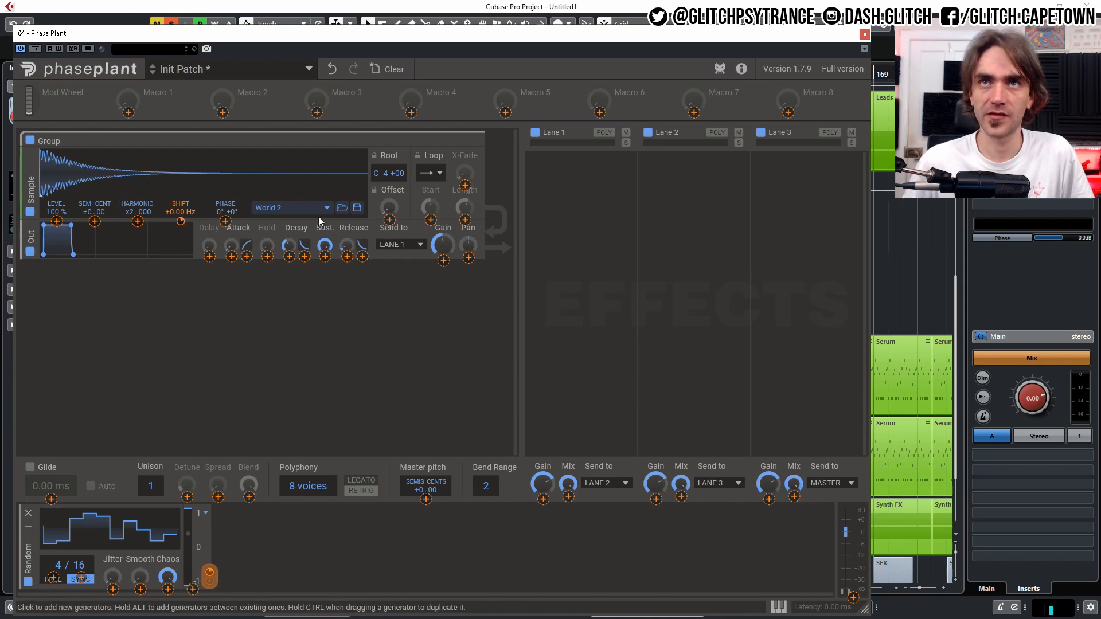
pyautogui.click(198, 338)
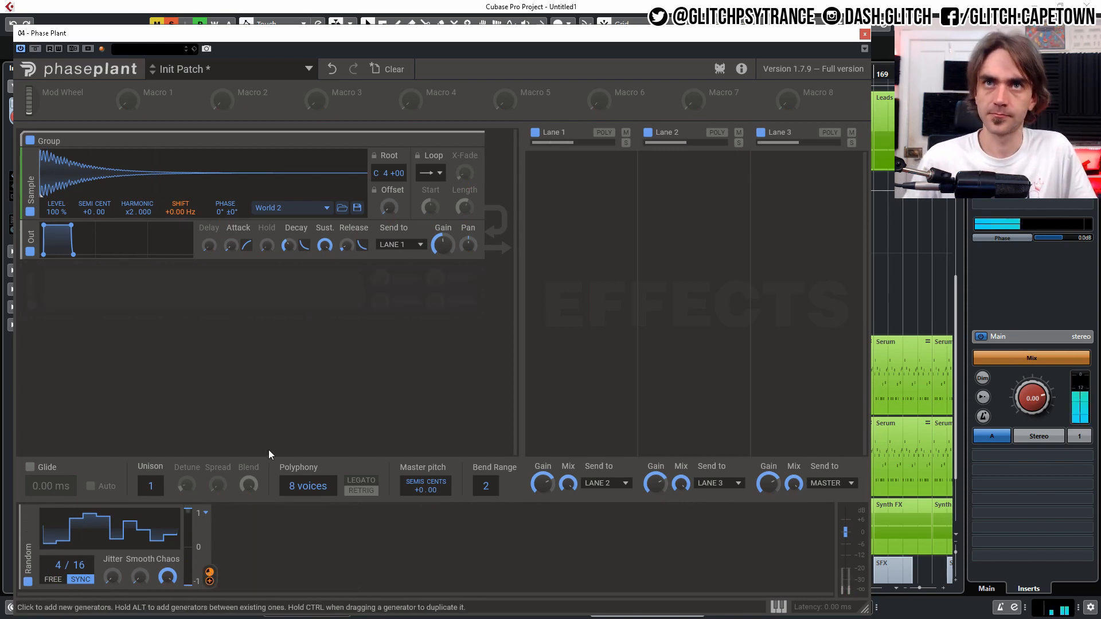
# Change the sampler's sample to Bongo and set the Random modulator's synced rate to 4/8
pyautogui.click(312, 209)
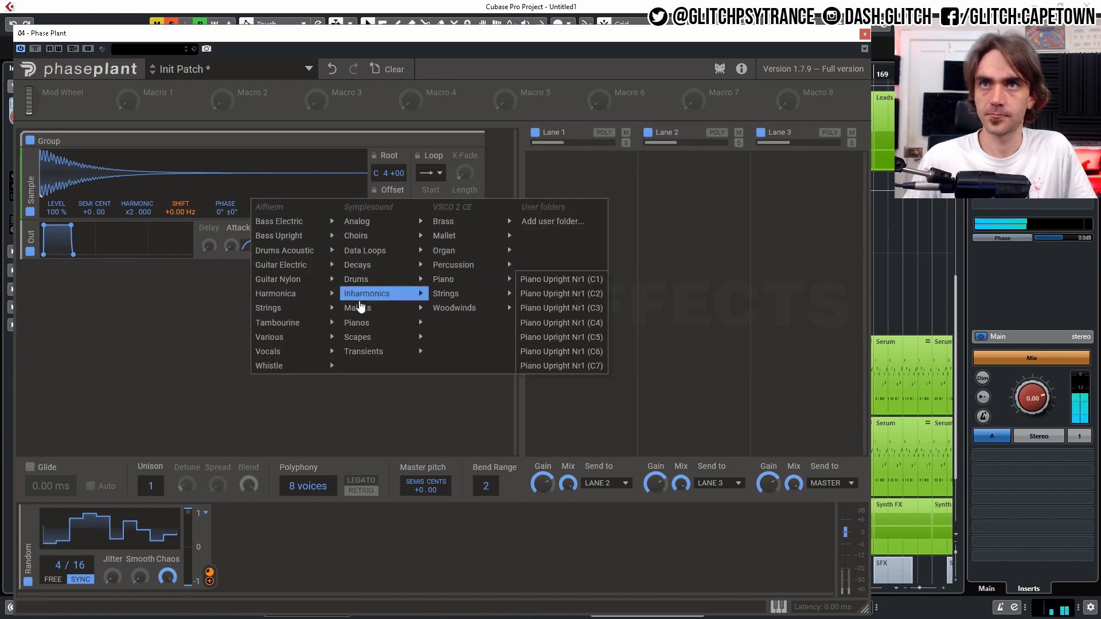
pyautogui.click(452, 311)
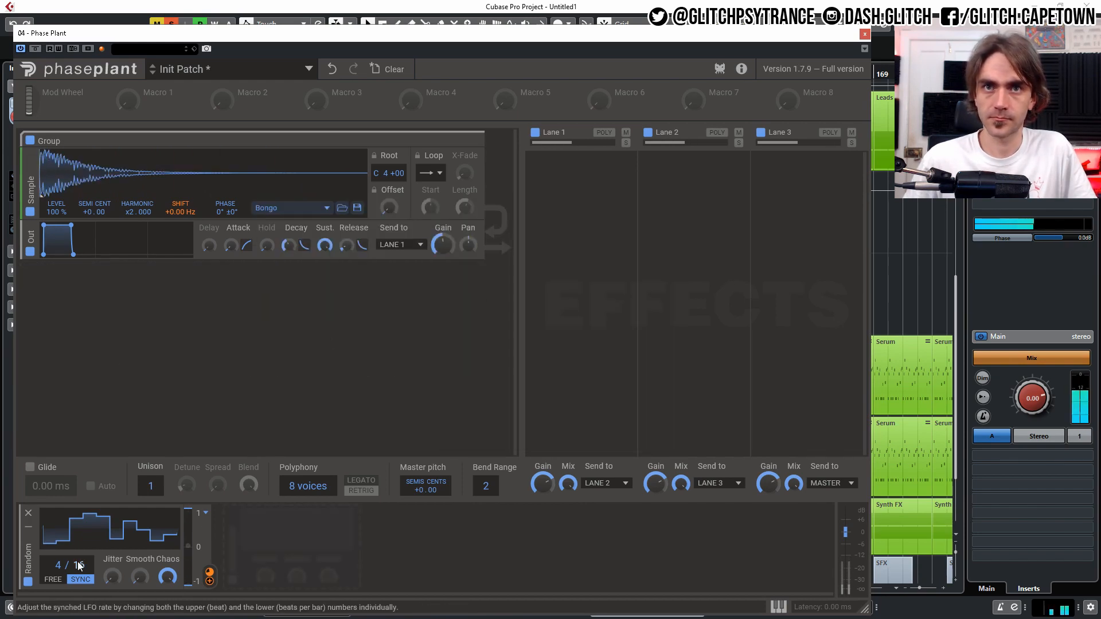
pyautogui.click(572, 184)
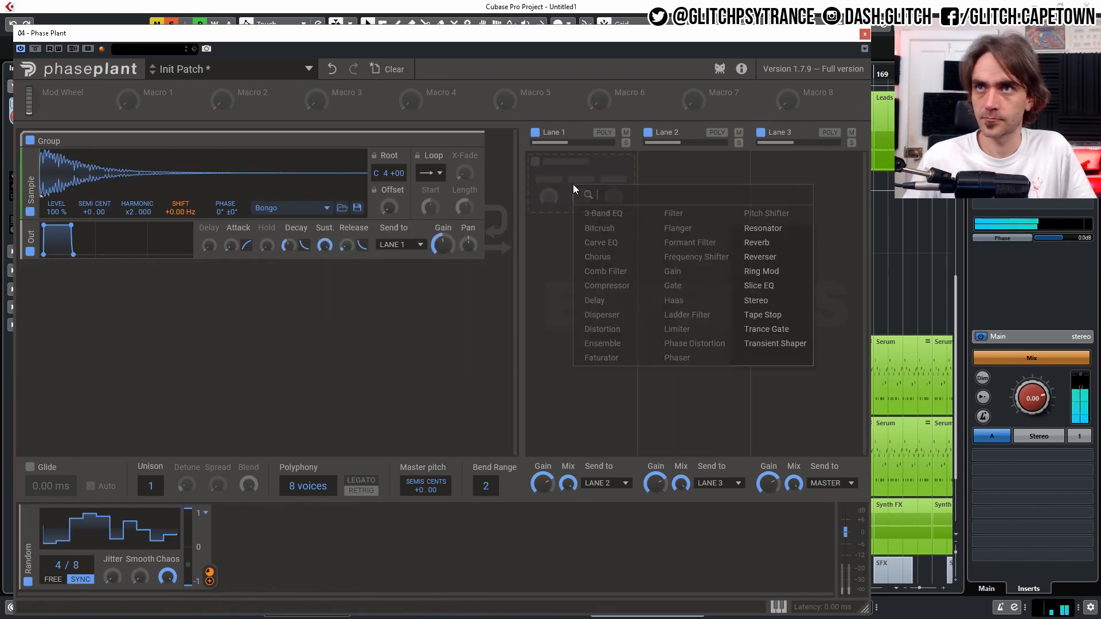
pyautogui.click(315, 315)
pyautogui.click(864, 34)
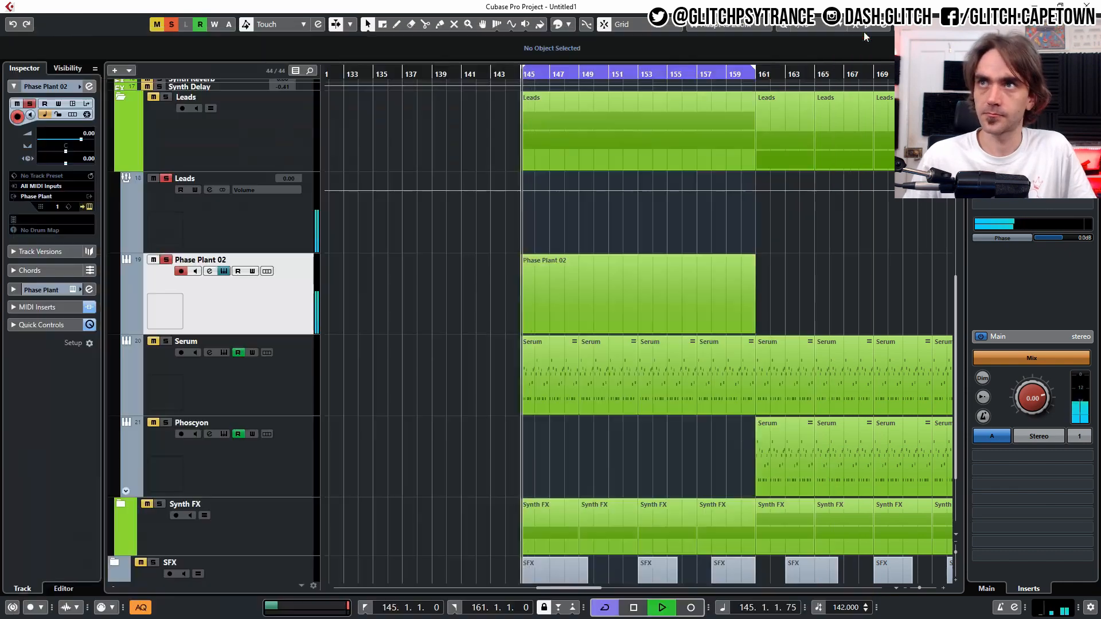
# Add notes at steps 3, 11 and 15 of the Phase Plant 02 track's StepDesigner pattern
pyautogui.click(20, 308)
pyautogui.click(24, 173)
pyautogui.click(296, 281)
pyautogui.click(381, 281)
pyautogui.click(421, 282)
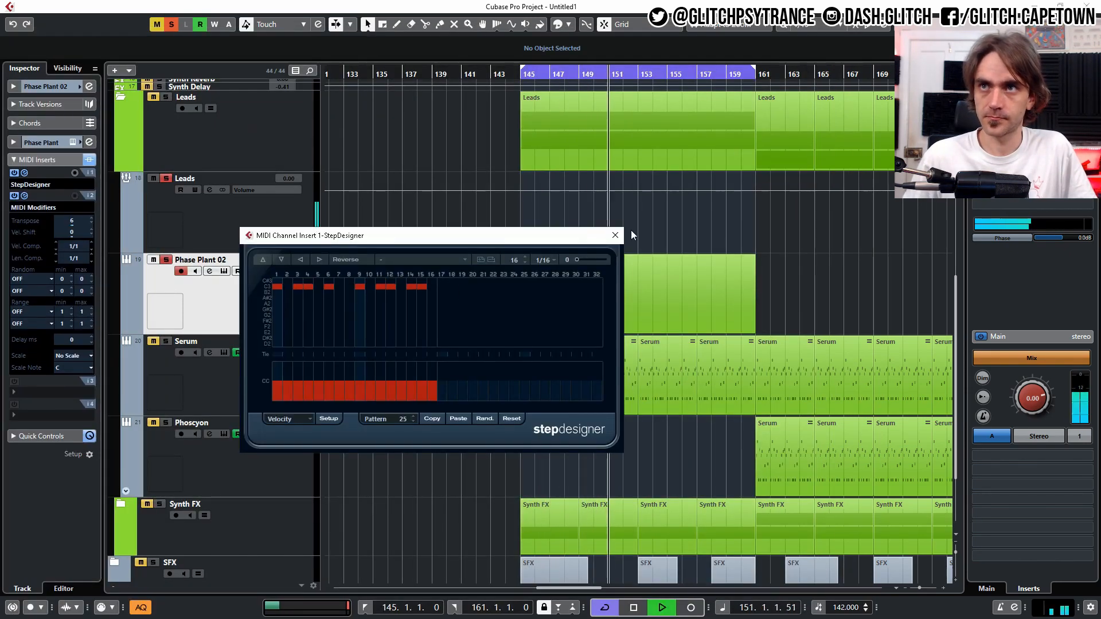
pyautogui.click(615, 235)
# Reopen the Phase Plant instrument and set the Random modulation amount on the sampler's Shift to 46%
pyautogui.click(89, 87)
pyautogui.click(926, 190)
pyautogui.click(45, 87)
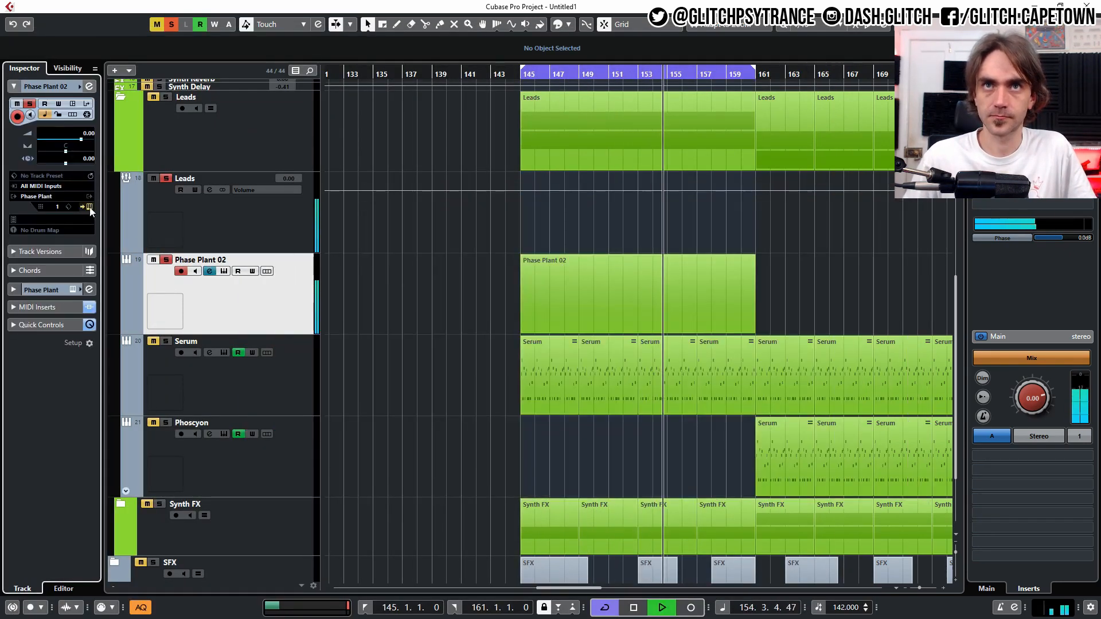
pyautogui.click(90, 207)
pyautogui.moveTo(181, 223)
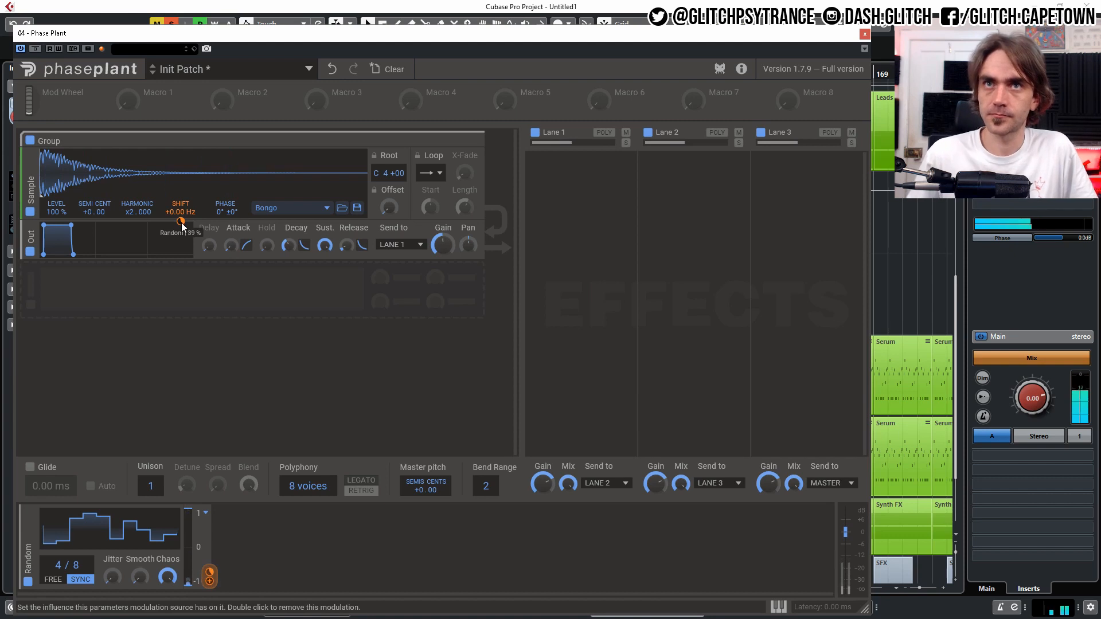
pyautogui.moveTo(181, 222); pyautogui.dragTo(182, 218)
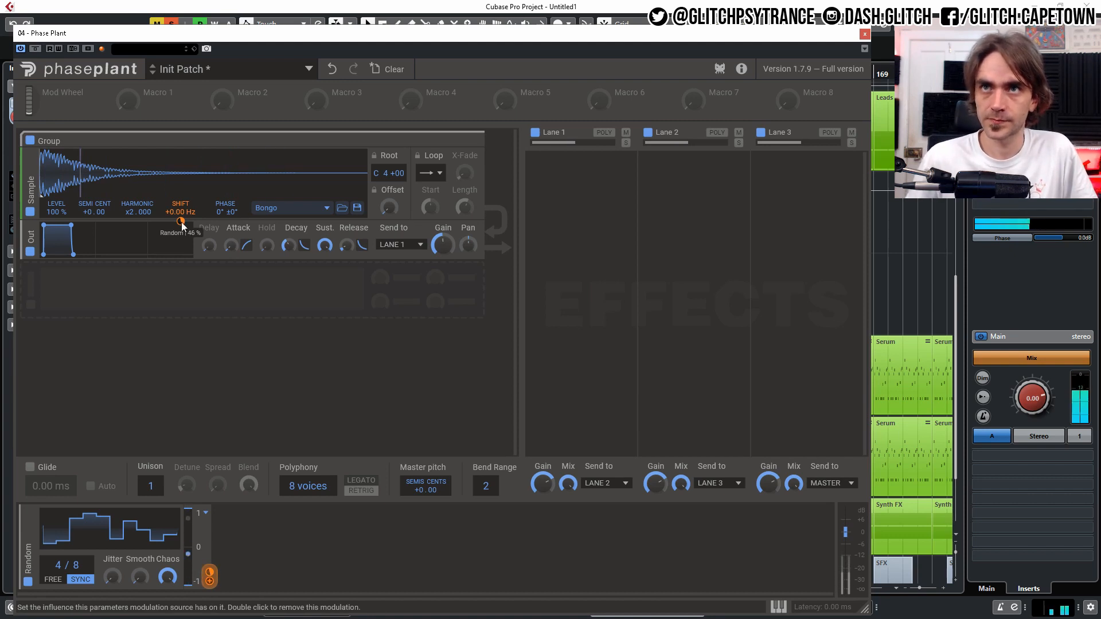
# Add a Reverser effect to Lane 1, turn its Mix fully down and modulate the Mix with the Random modulator
pyautogui.click(550, 172)
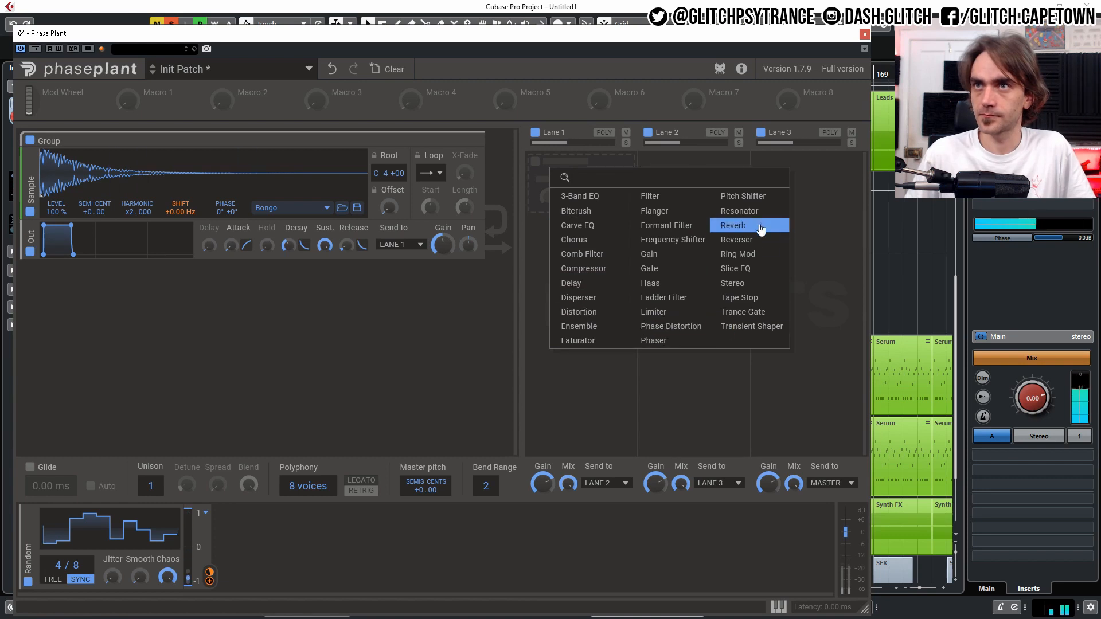
pyautogui.press('Return')
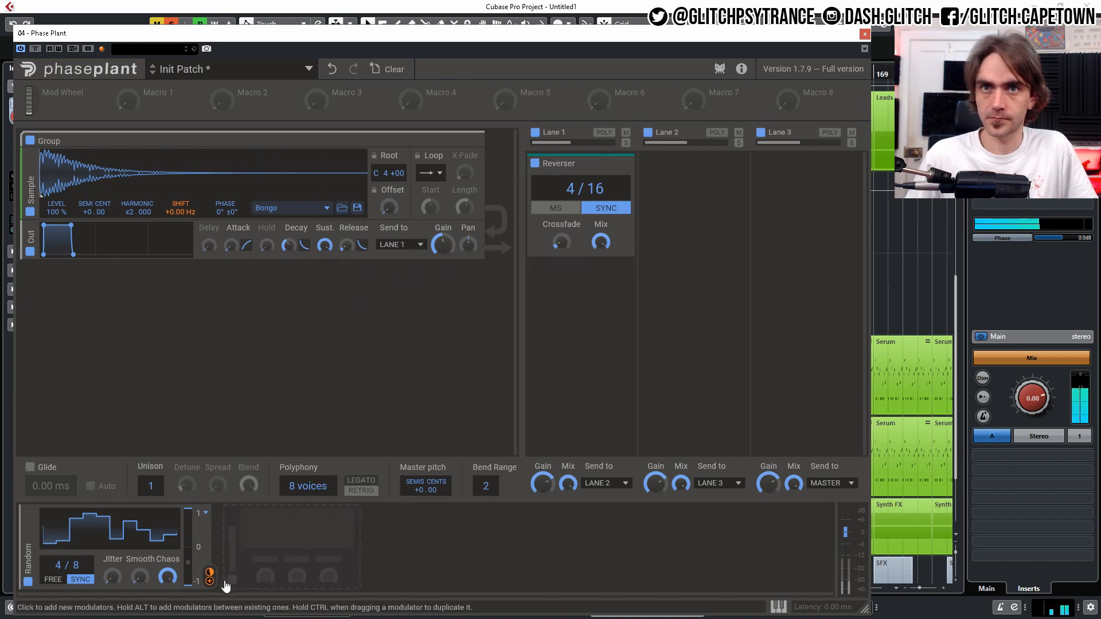
pyautogui.moveTo(210, 573); pyautogui.dragTo(603, 230)
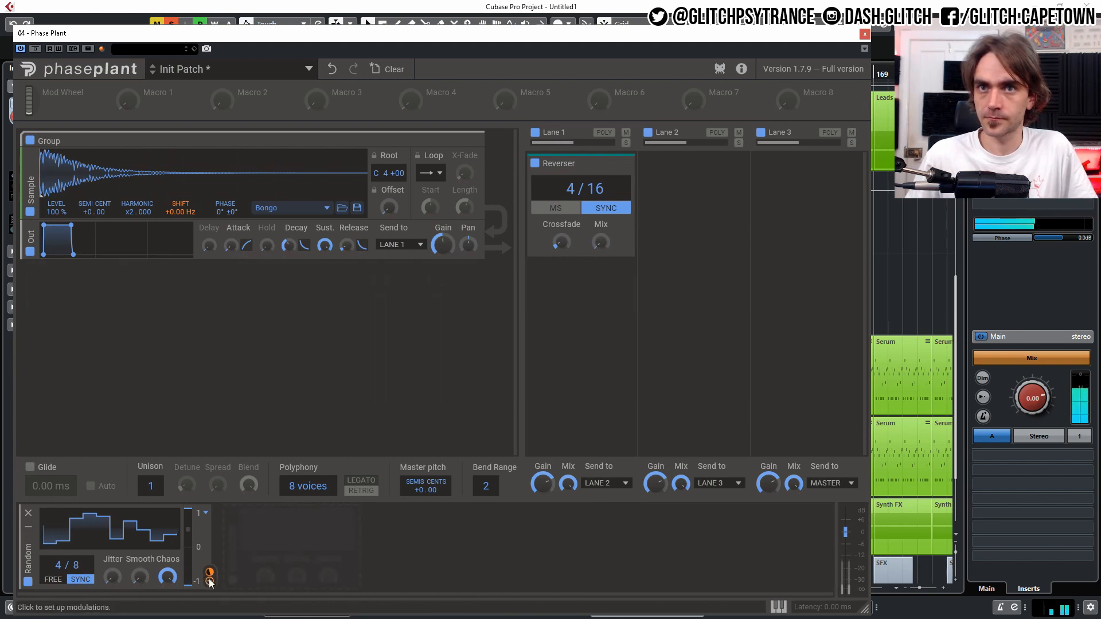
pyautogui.moveTo(210, 582); pyautogui.dragTo(628, 427)
# Add a Delay effect to Lane 2 in Phase Plant
pyautogui.click(582, 296)
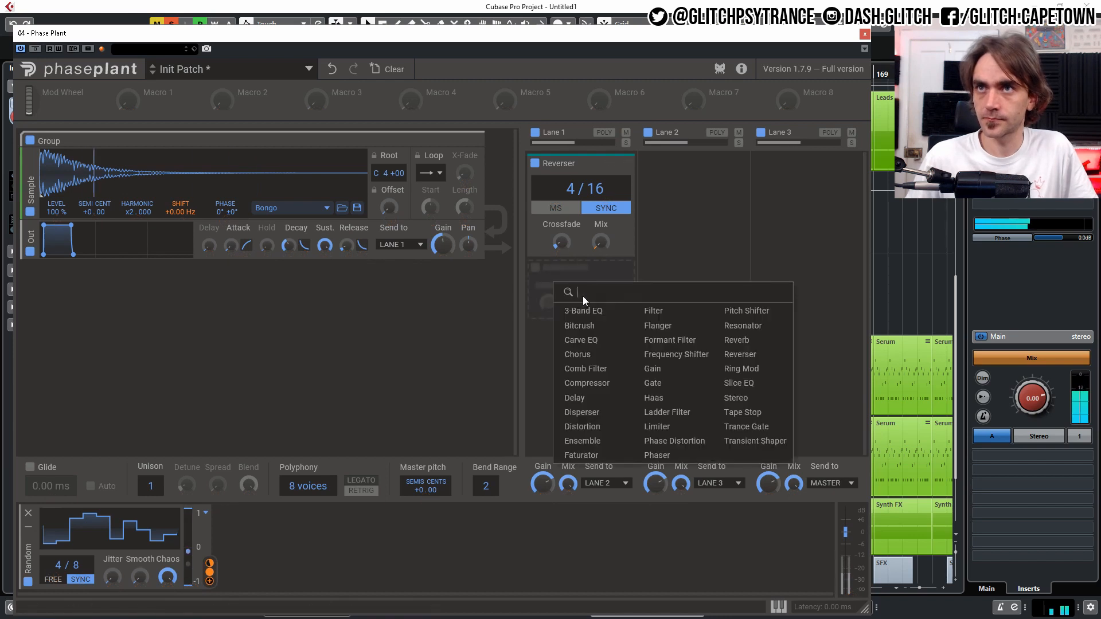
pyautogui.click(683, 231)
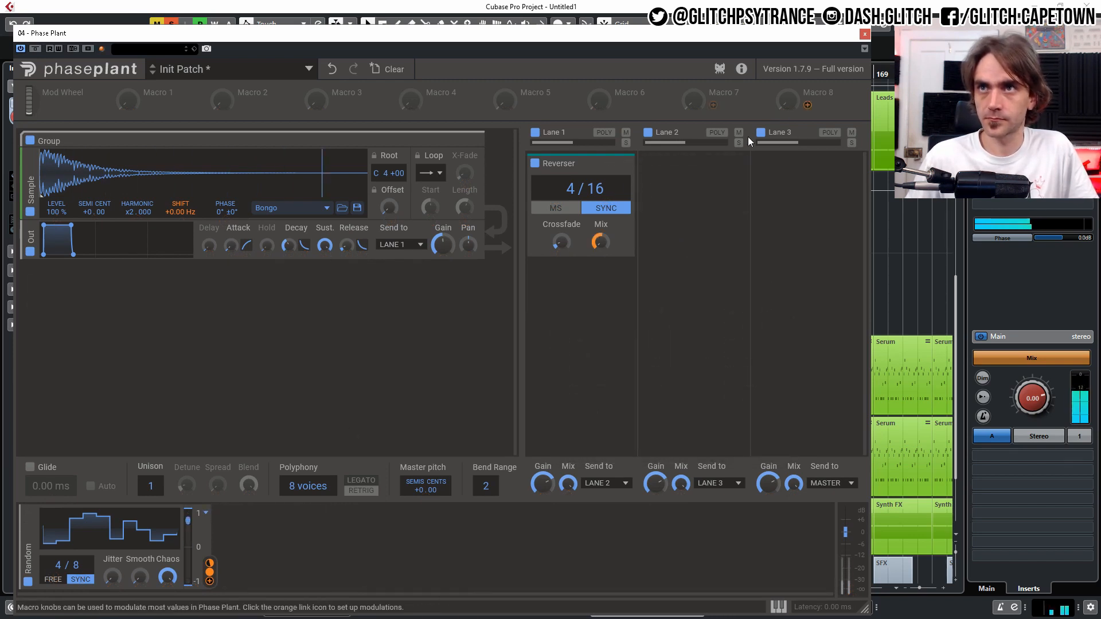
pyautogui.click(682, 166)
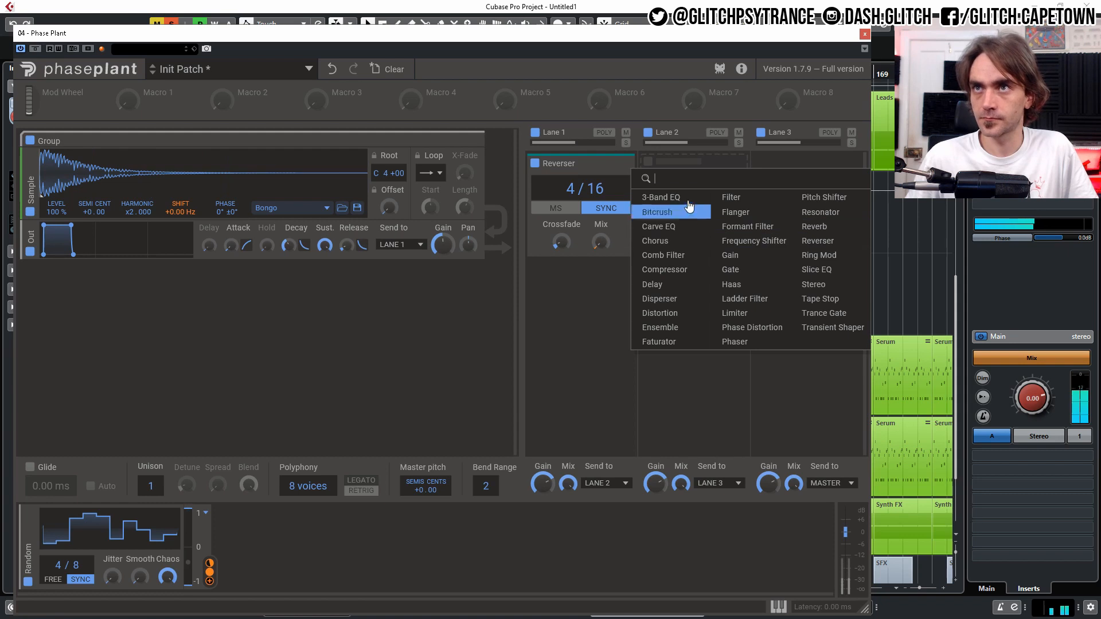
pyautogui.click(686, 292)
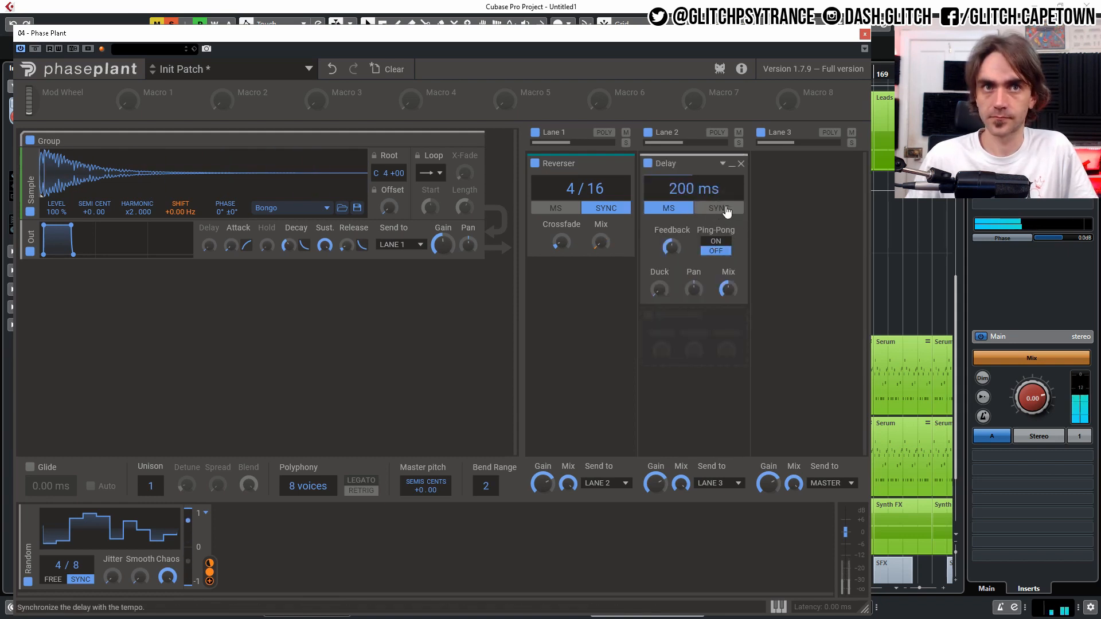
# Sync the Delay to tempo at 3/16, turn on Ping-Pong and lower its Mix
pyautogui.click(716, 213)
pyautogui.click(715, 241)
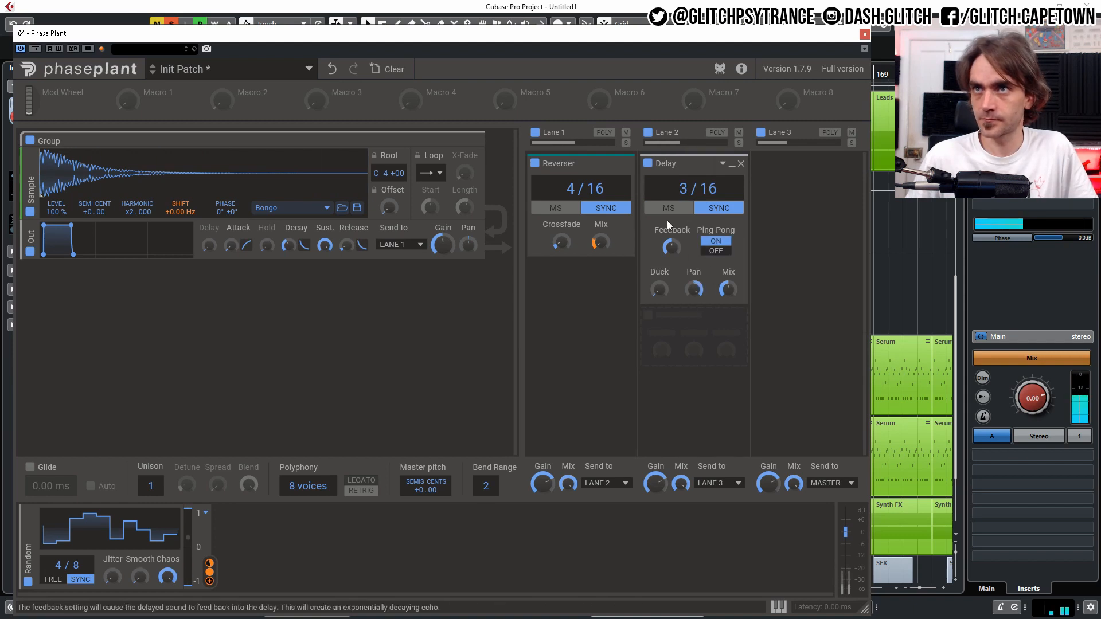
pyautogui.moveTo(727, 289); pyautogui.dragTo(727, 294)
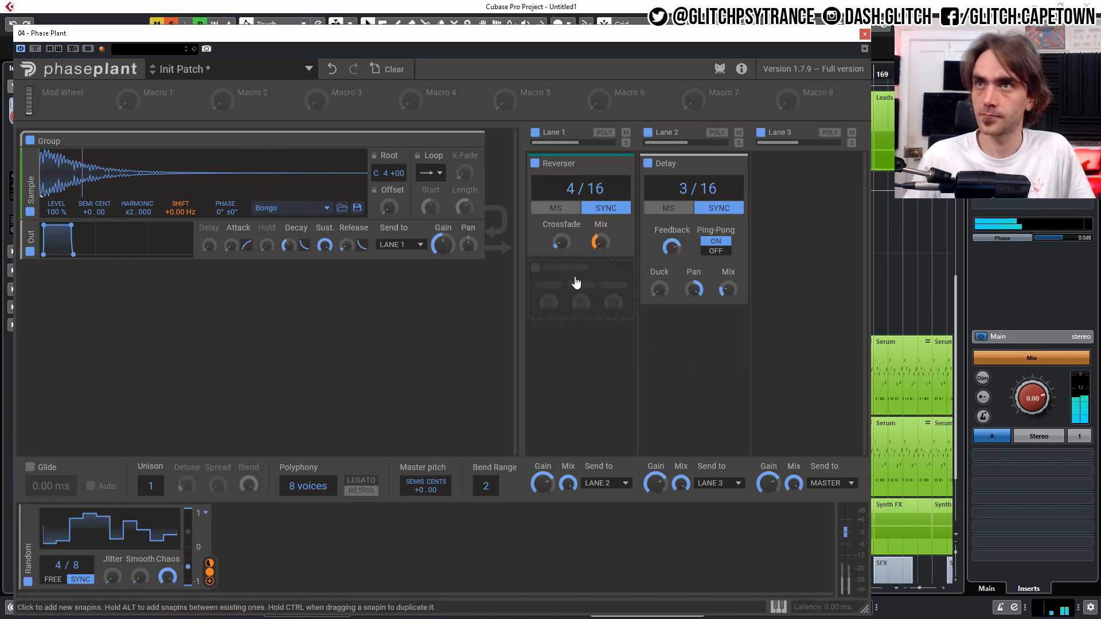
# Add a Reverb effect below the Reverser in Lane 1 and lower its Mix
pyautogui.click(576, 282)
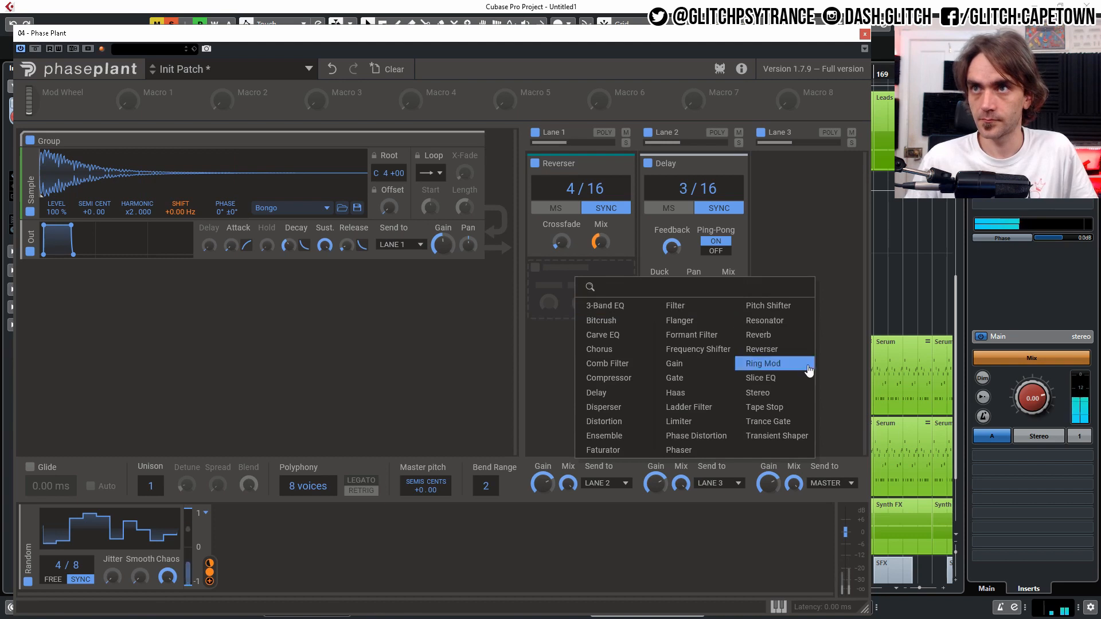
pyautogui.click(774, 340)
pyautogui.moveTo(619, 344); pyautogui.dragTo(619, 361)
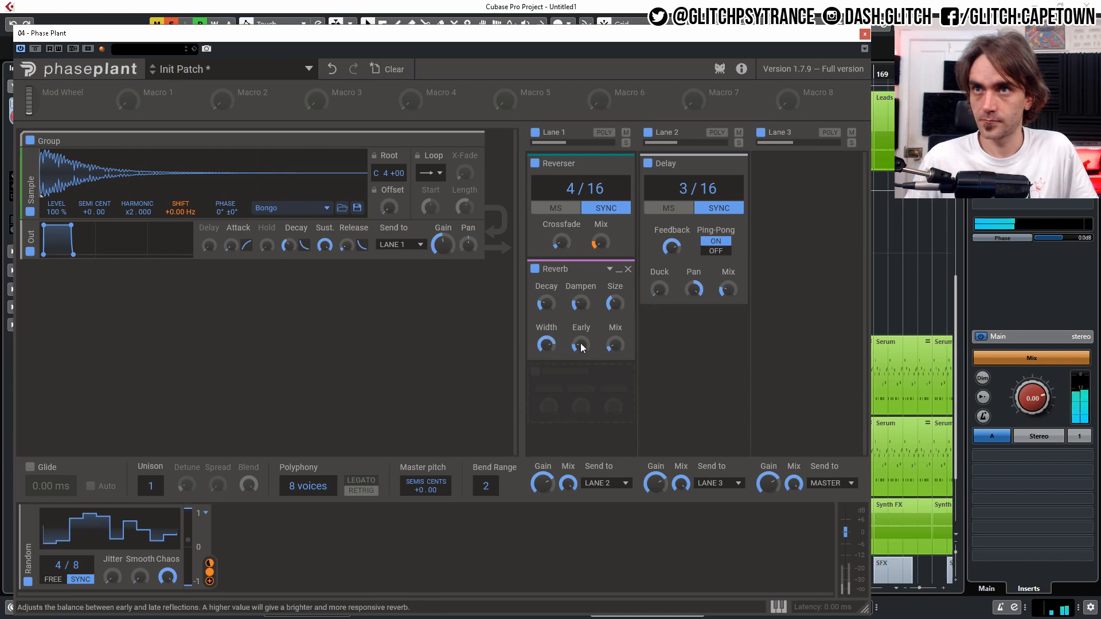
pyautogui.moveTo(618, 340); pyautogui.dragTo(618, 349)
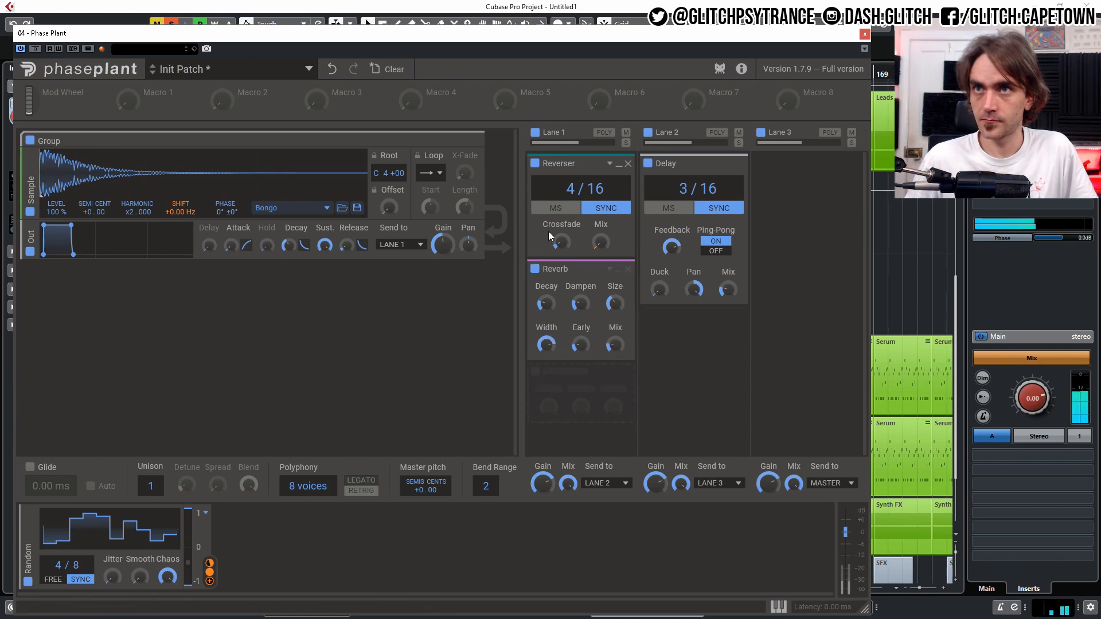
# Move the Reverb to Lane 3 and modulate its Mix with the Random modulator
pyautogui.moveTo(580, 304); pyautogui.dragTo(826, 156)
pyautogui.click(210, 581)
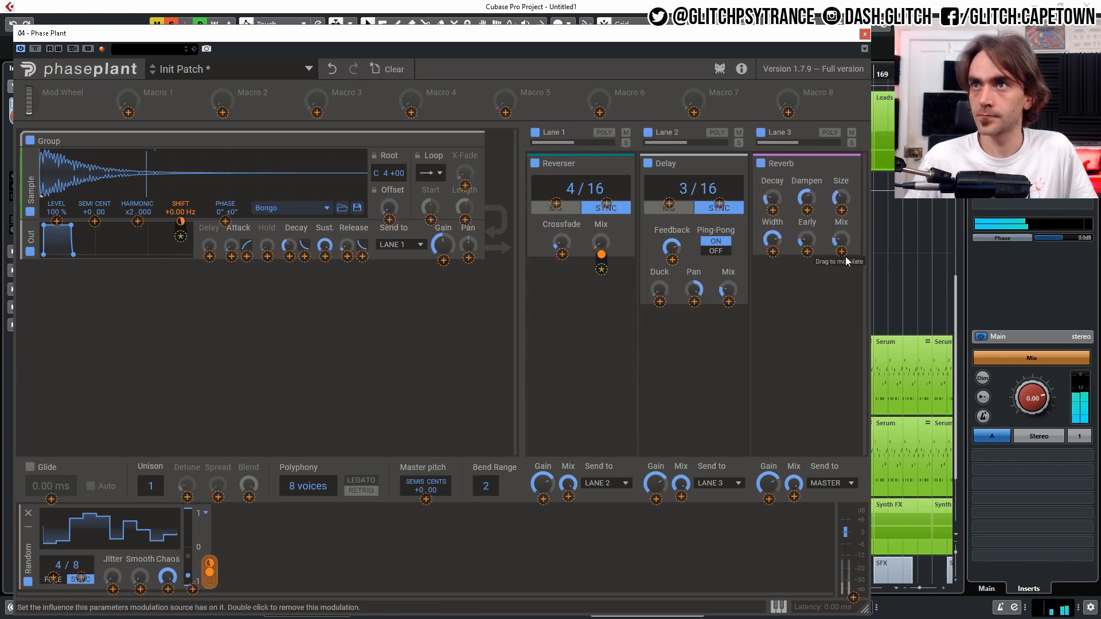
pyautogui.moveTo(841, 251)
pyautogui.mouseDown()
pyautogui.moveTo(841, 230)
pyautogui.moveTo(841, 239)
pyautogui.mouseUp()
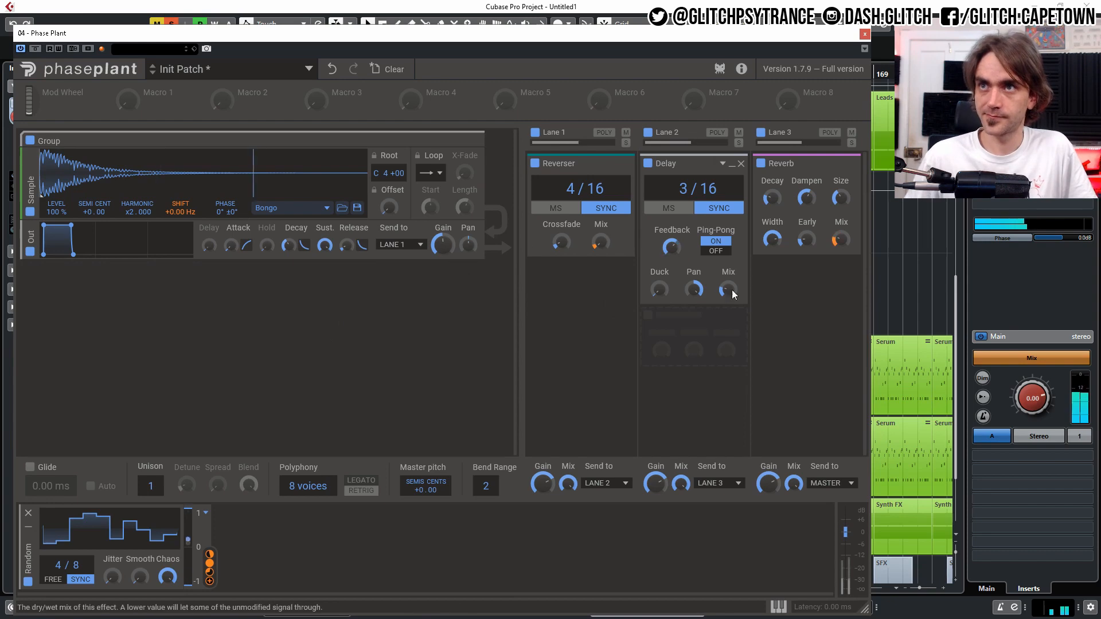
# Replace the sampler's Bongo sample with the World 1 sample
pyautogui.click(290, 208)
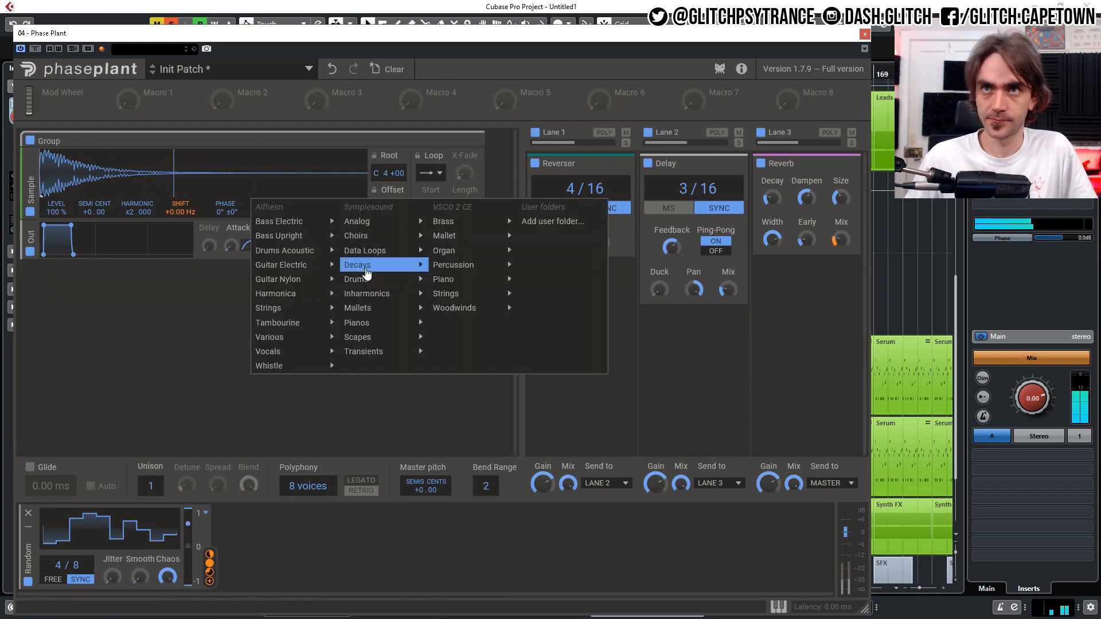
pyautogui.moveTo(363, 278)
pyautogui.click(634, 322)
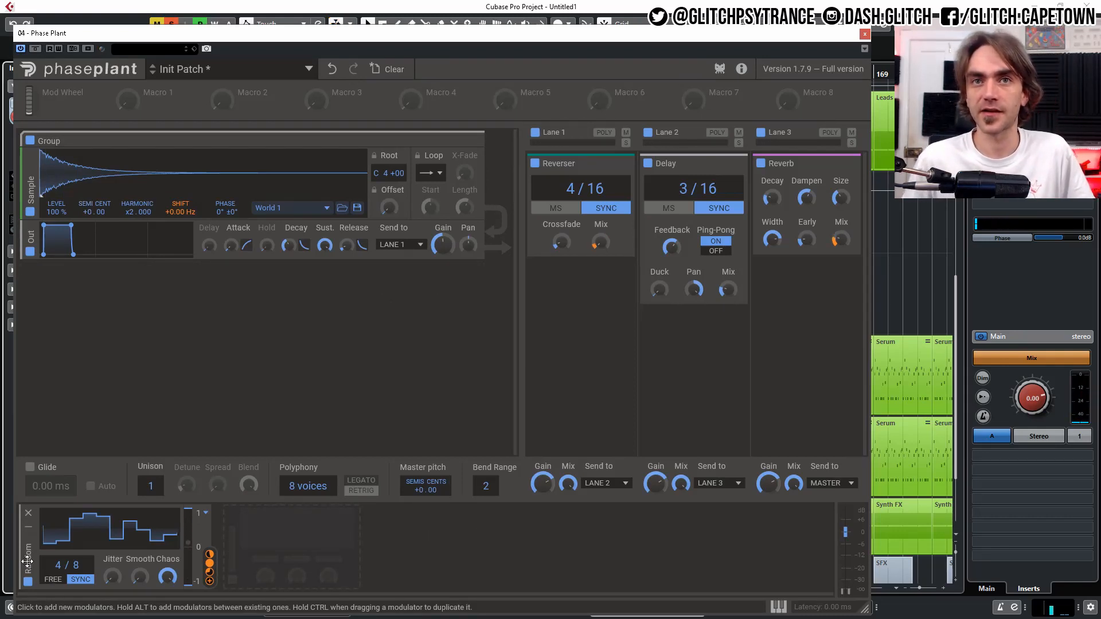
# Duplicate the Random modulator and turn the output envelope's Sustain fully down
pyautogui.moveTo(28, 561); pyautogui.dragTo(235, 575)
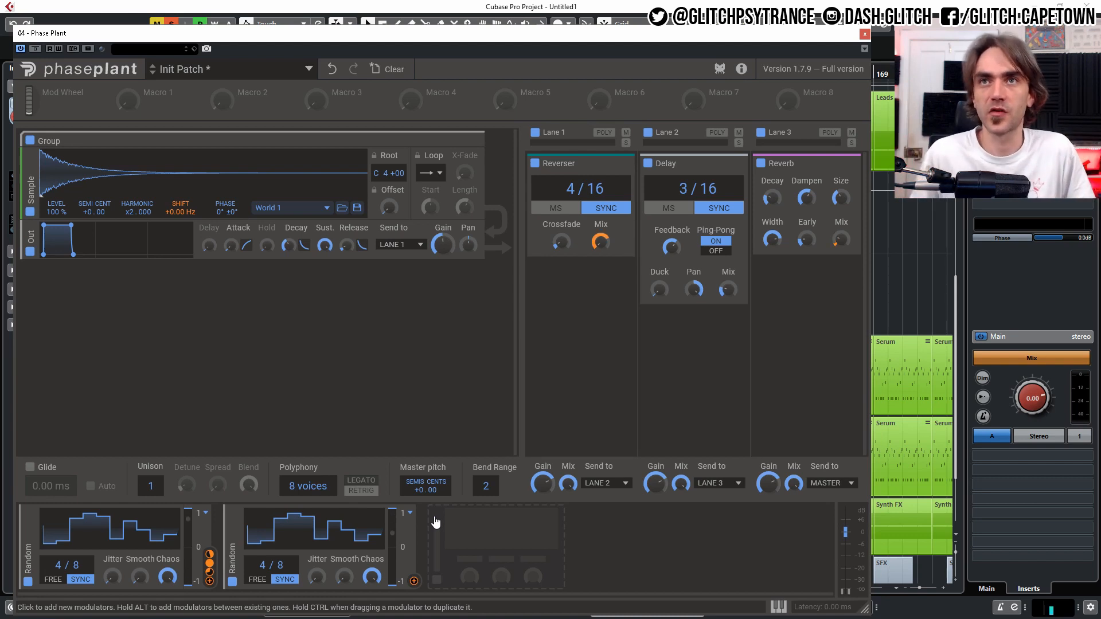
pyautogui.moveTo(324, 246); pyautogui.dragTo(324, 293)
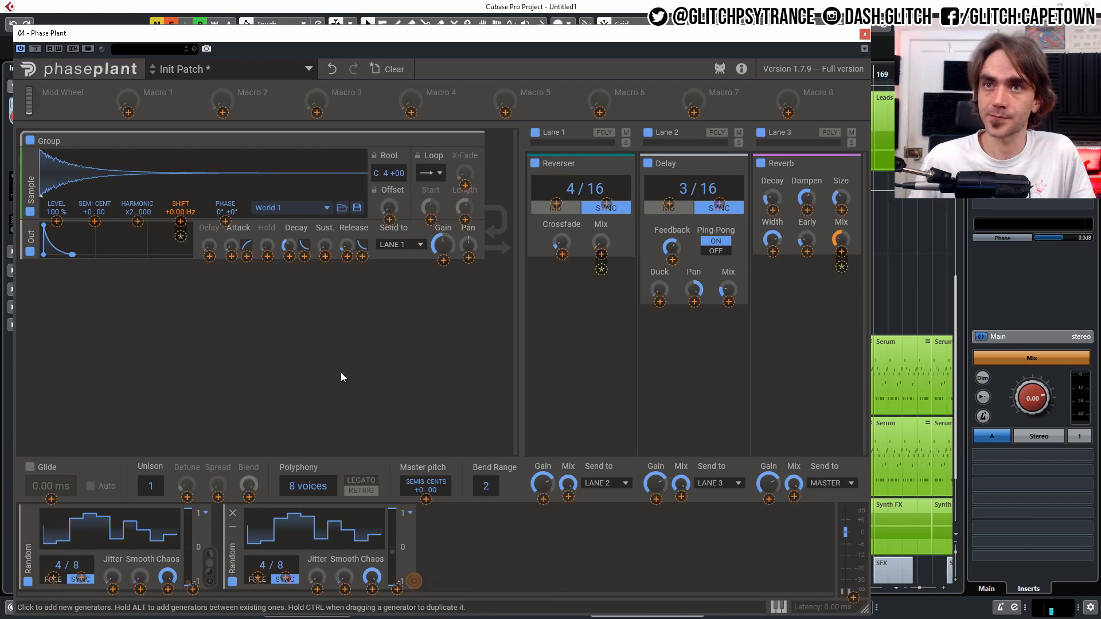
# Set the second Random modulator to Unipolar and use it to modulate the output envelope's Decay
pyautogui.click(411, 513)
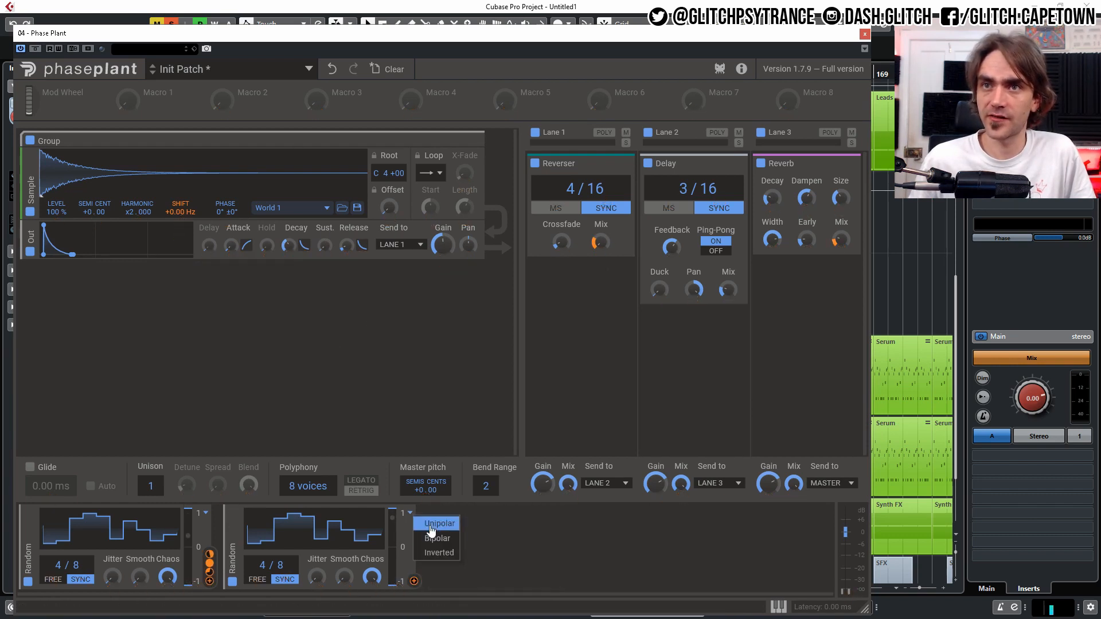
pyautogui.click(431, 529)
pyautogui.moveTo(414, 581)
pyautogui.mouseDown()
pyautogui.moveTo(397, 281)
pyautogui.moveTo(291, 257)
pyautogui.mouseUp()
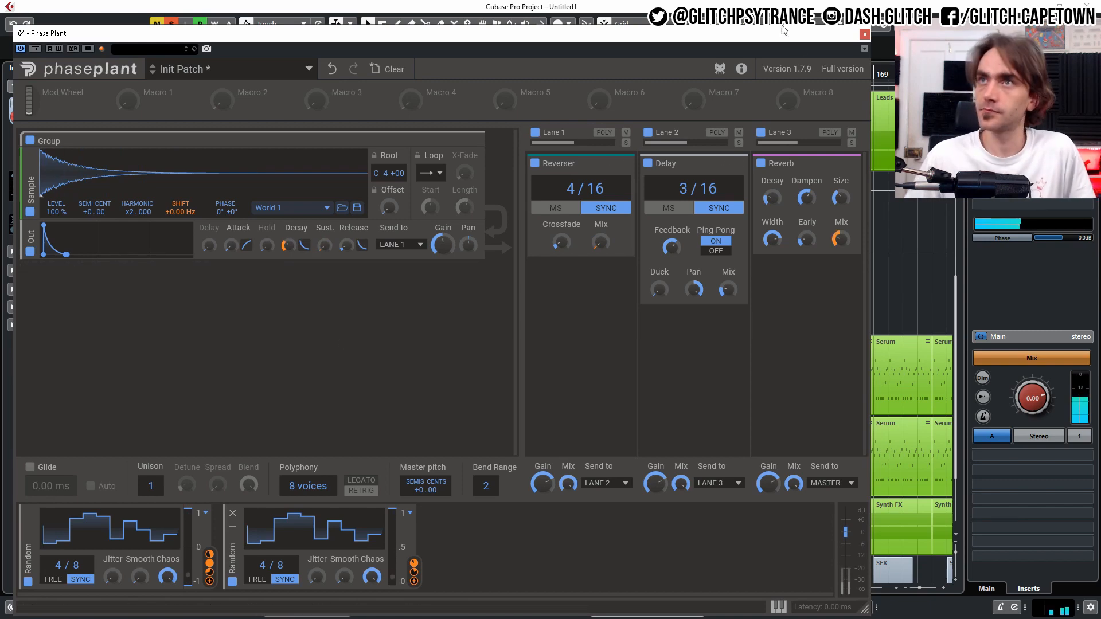
# Close the Phase Plant window, unsolo the Leads group and mute the Serum track
pyautogui.click(865, 35)
pyautogui.scroll(-3, 499, 344)
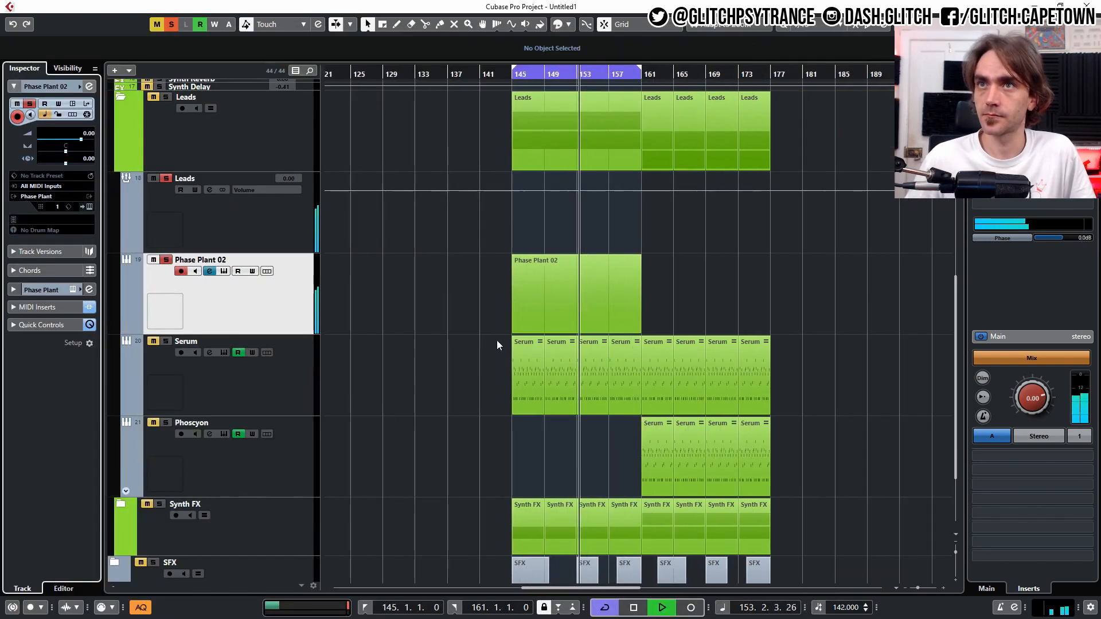
pyautogui.scroll(5, 483, 333)
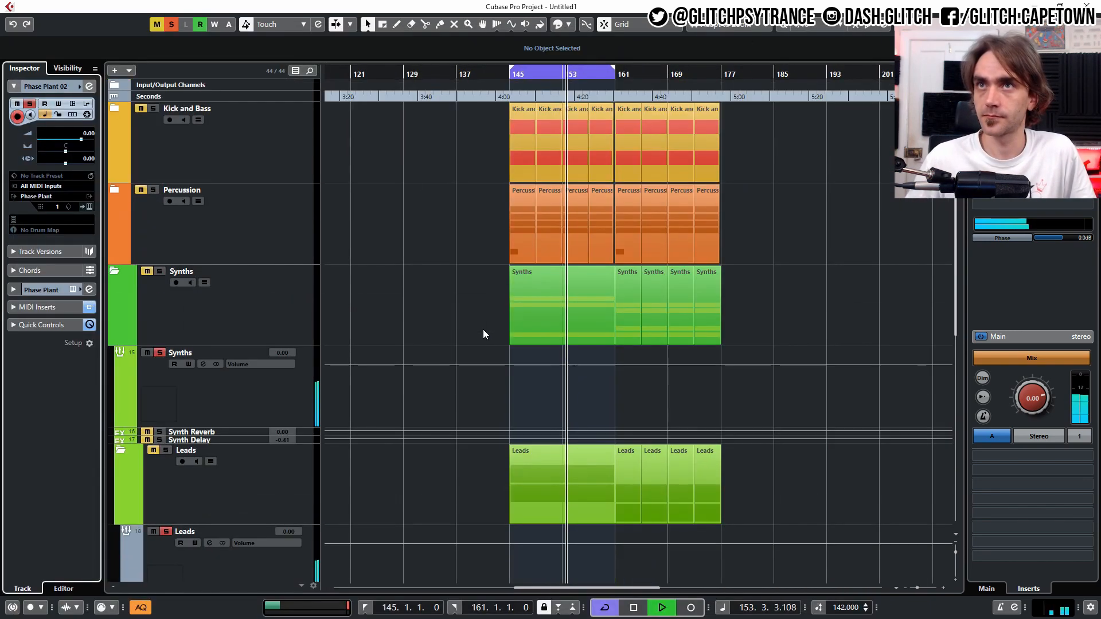
pyautogui.click(166, 532)
pyautogui.scroll(-5, 405, 239)
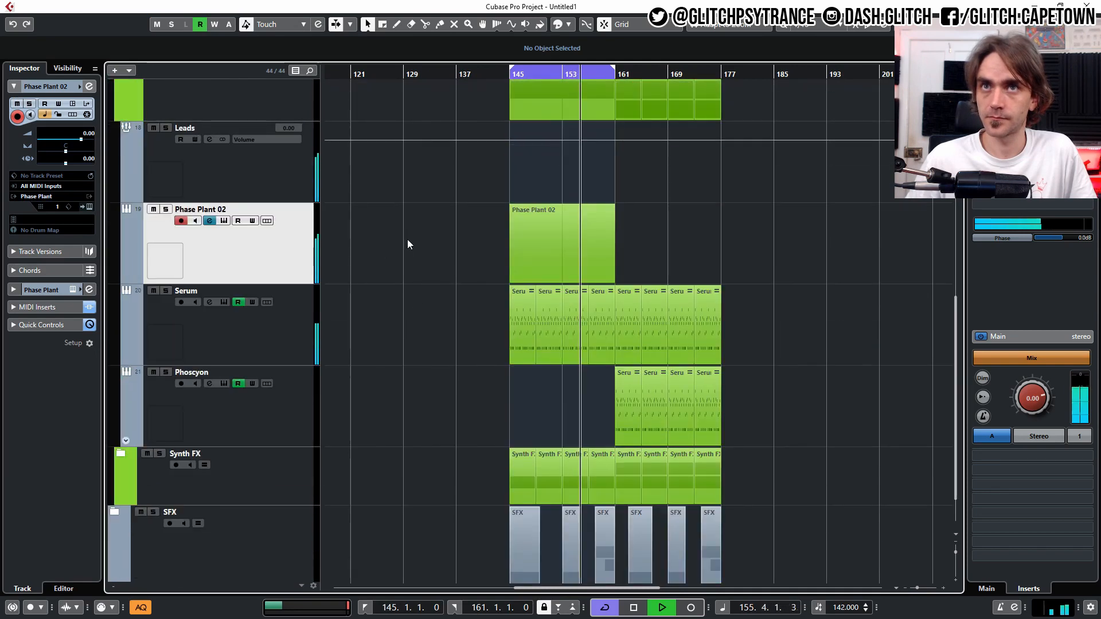
pyautogui.scroll(2, 402, 343)
pyautogui.click(153, 393)
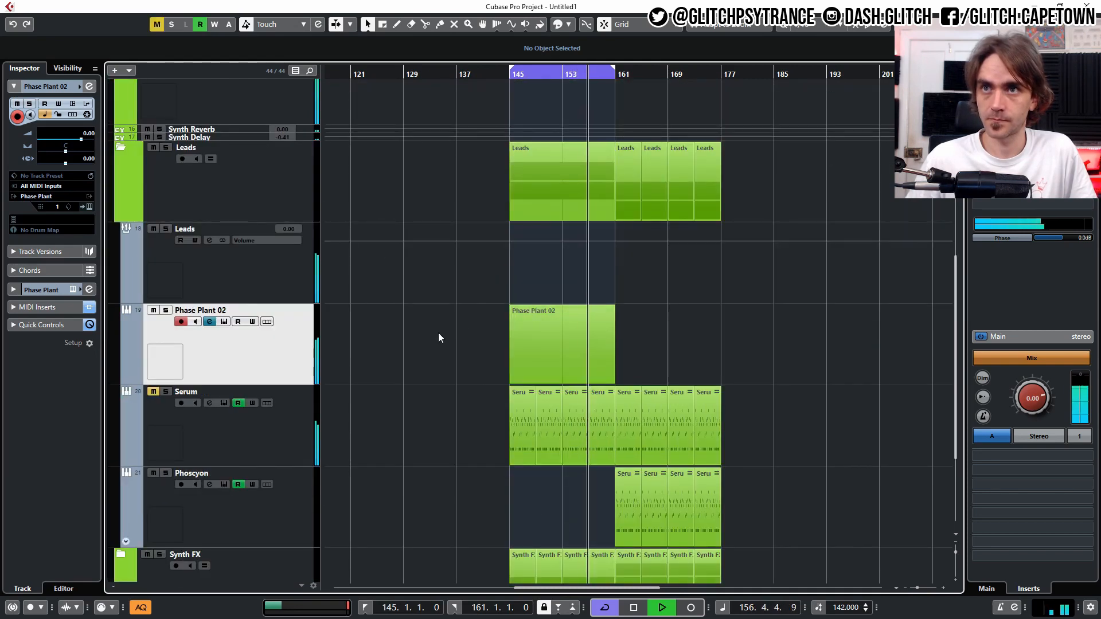
pyautogui.scroll(-3, 430, 350)
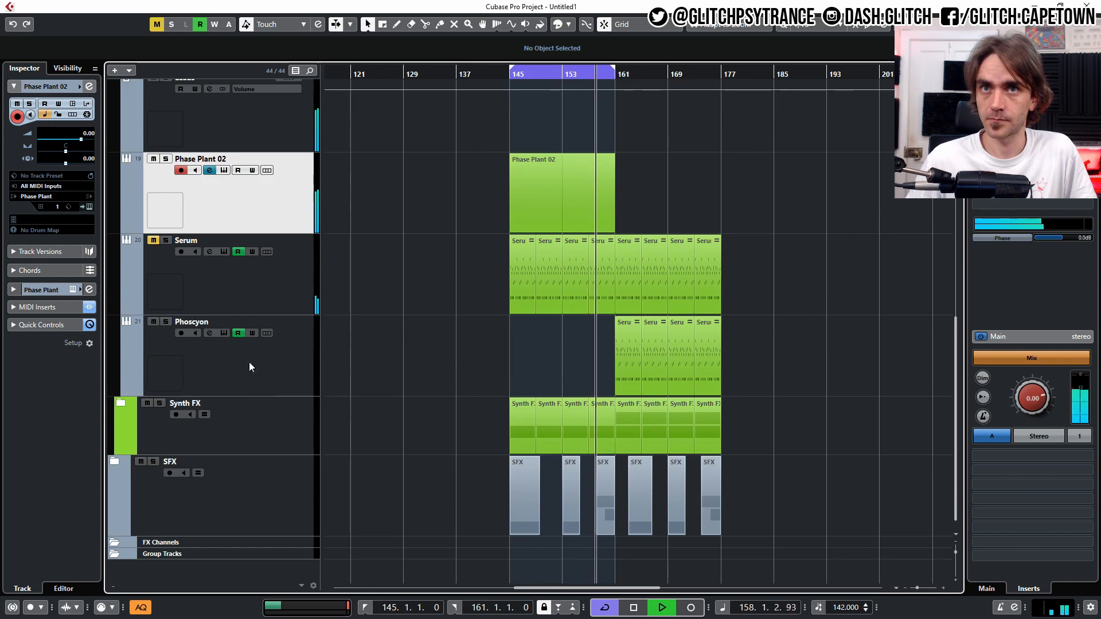
pyautogui.scroll(3, 450, 358)
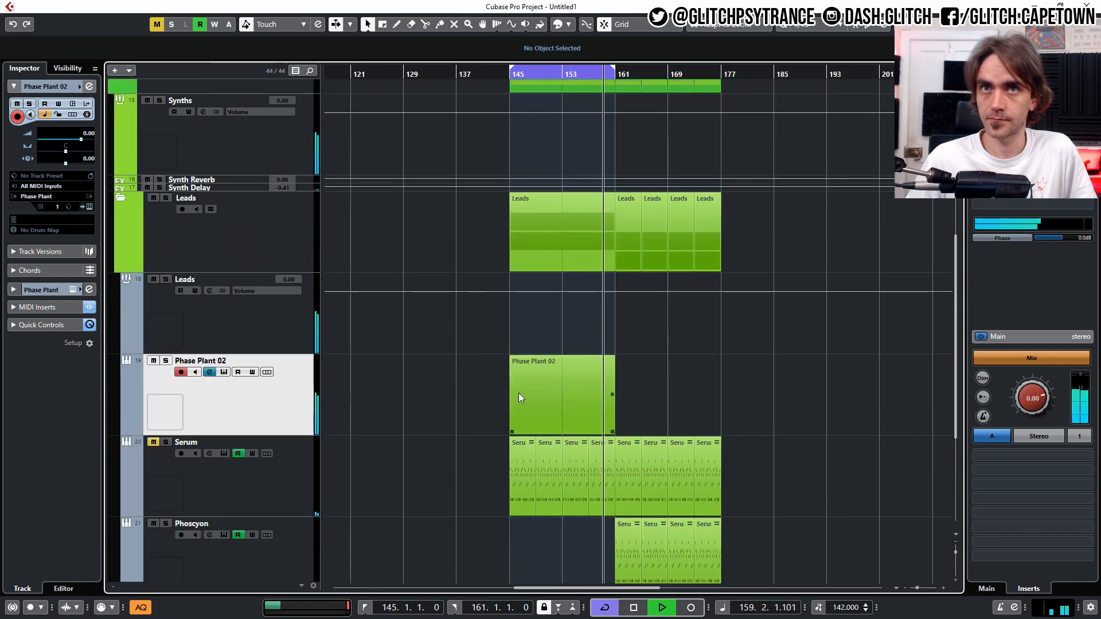
pyautogui.scroll(3, 548, 420)
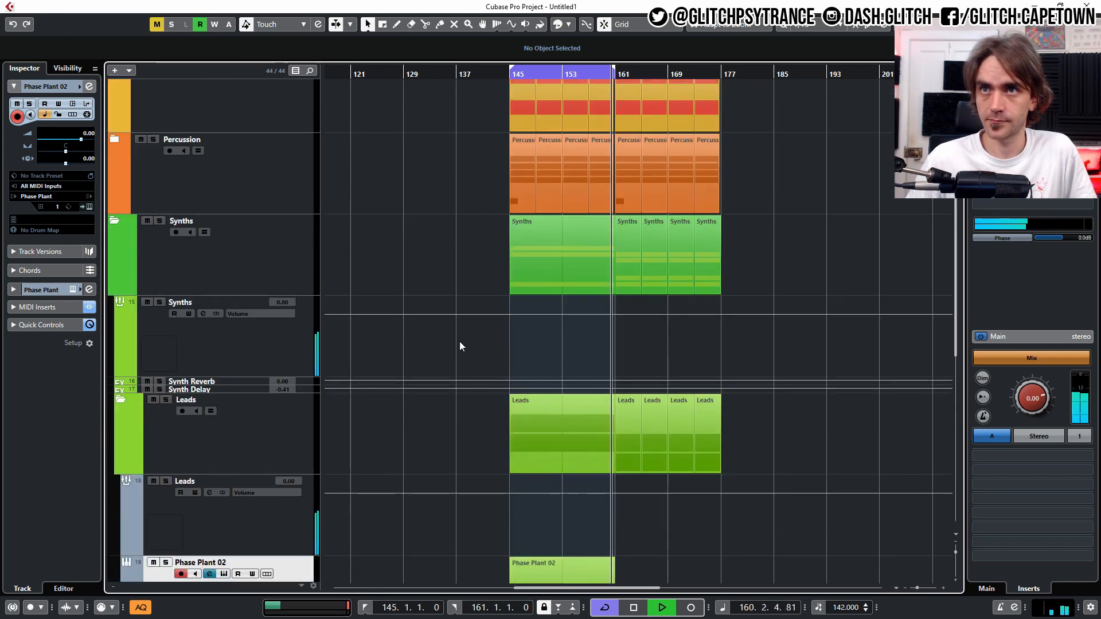
pyautogui.scroll(-6, 470, 329)
pyautogui.scroll(3, 485, 335)
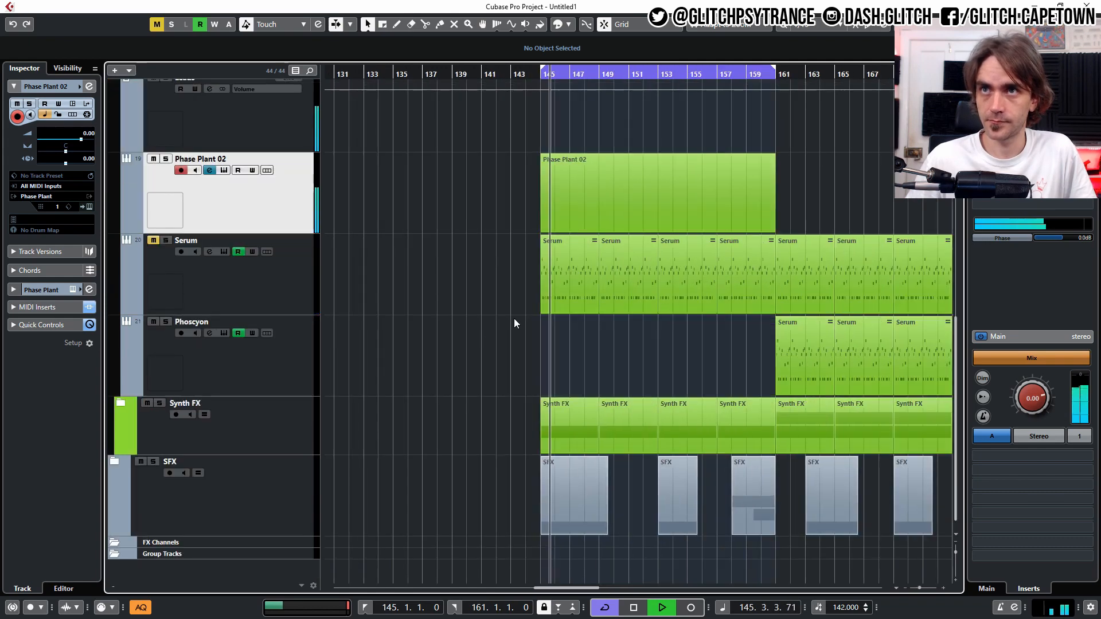
# Show the MIDI inserts of the Phase Plant 02 track
pyautogui.hscroll(1, 493, 309)
pyautogui.scroll(2, 493, 308)
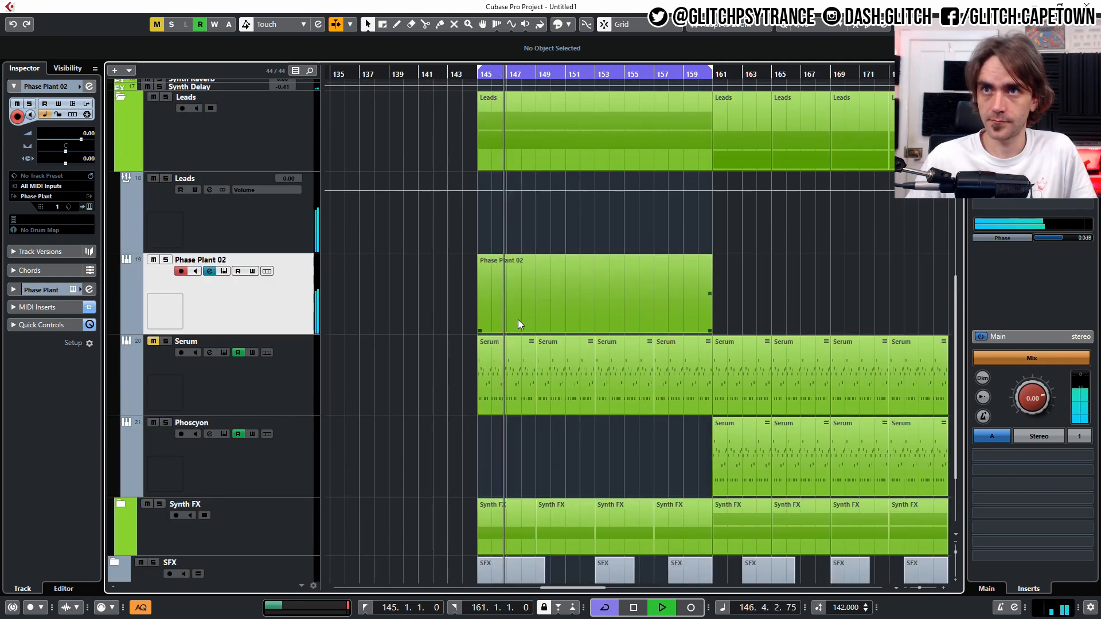
pyautogui.click(522, 303)
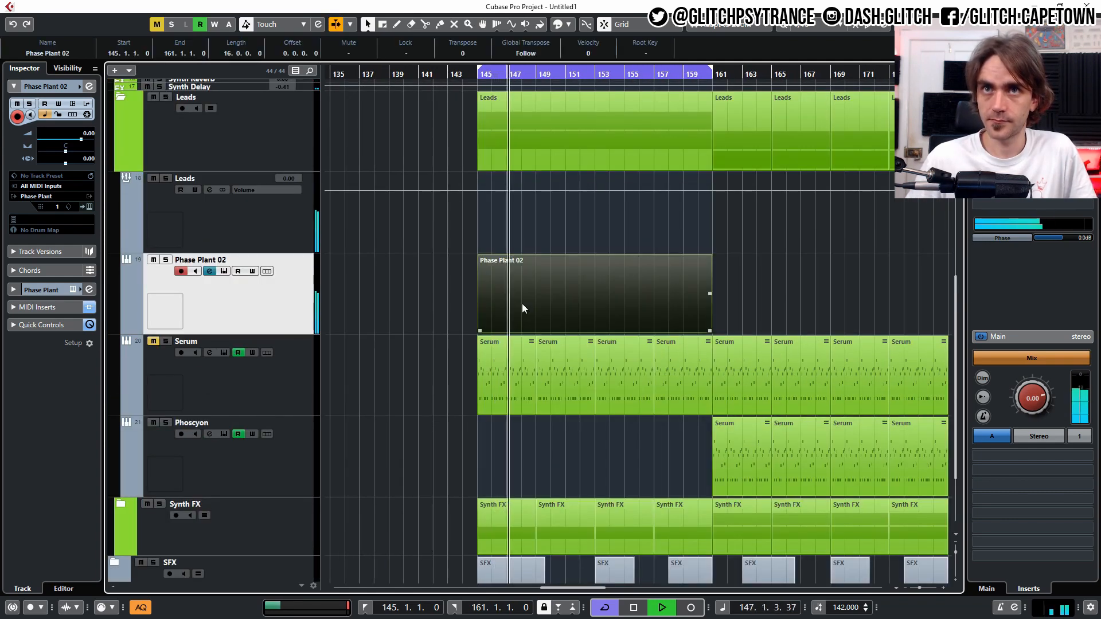
pyautogui.click(30, 307)
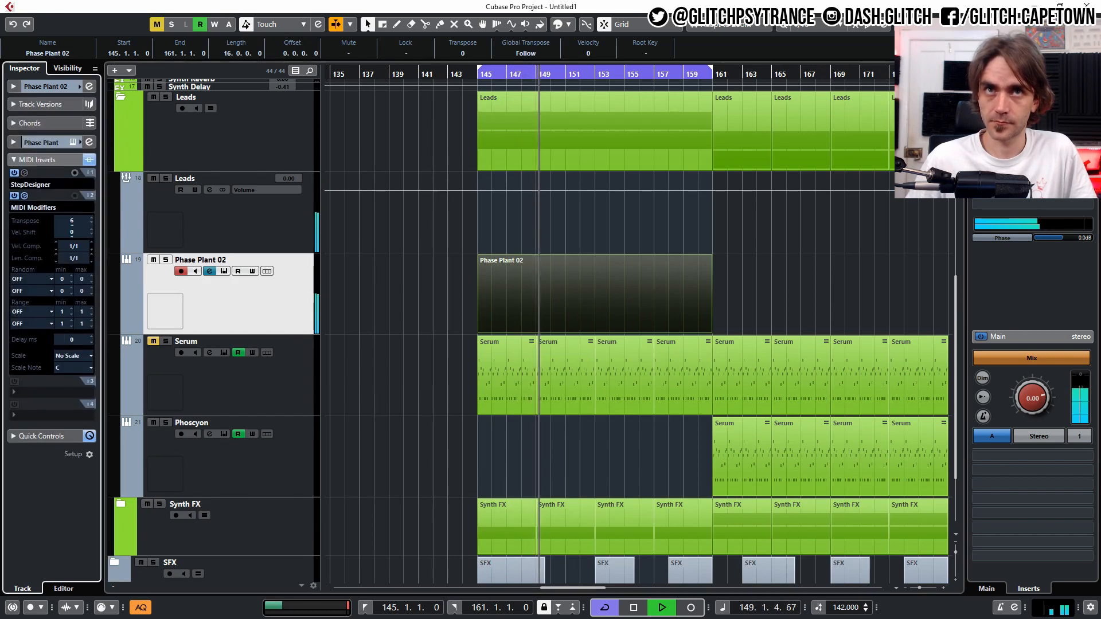
pyautogui.click(452, 272)
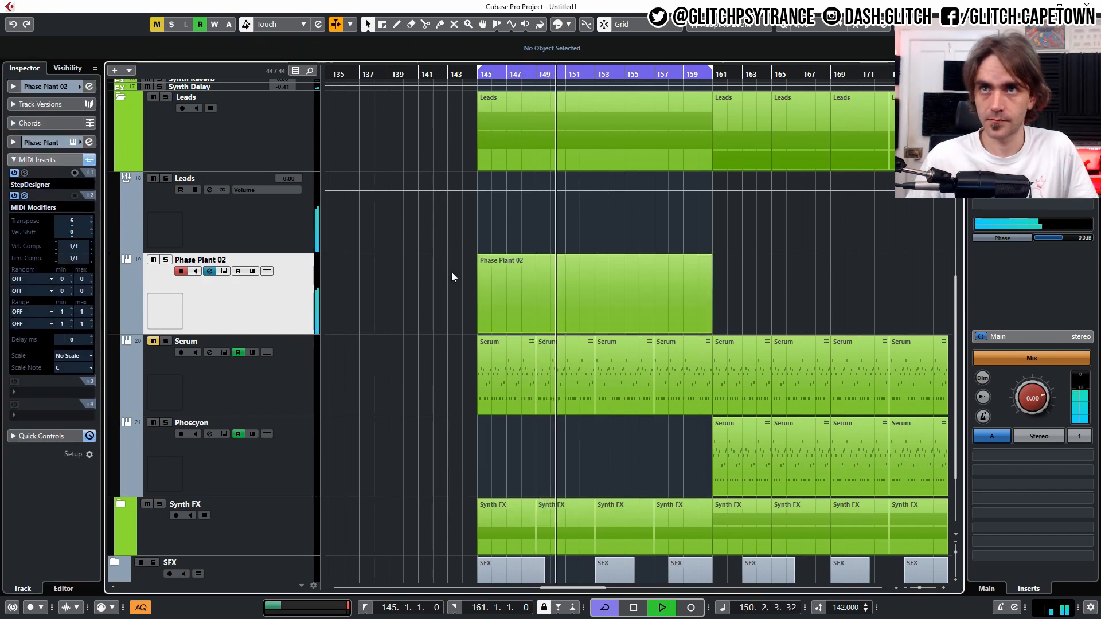
# Delete the Phase Plant 02 part spanning bars 145 to 161 and stop playback
pyautogui.click(527, 302)
pyautogui.press('Delete')
pyautogui.press('space')
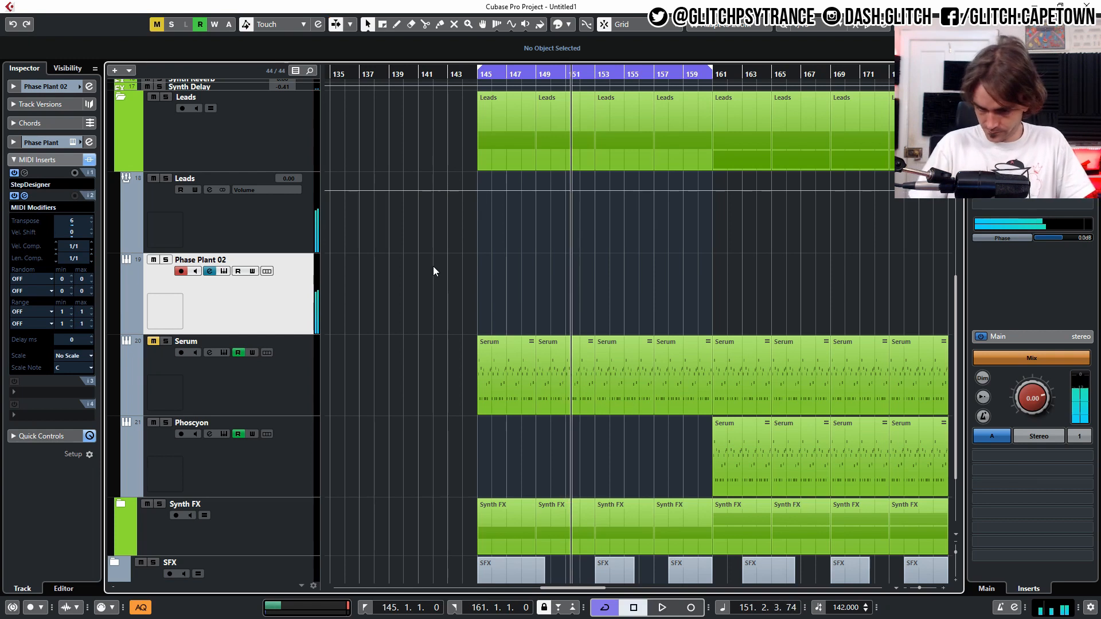
# Enable recording of the StepDesigner and MIDI Modifiers output, solo Phase Plant 02 and start recording the pattern onto the track
pyautogui.click(75, 172)
pyautogui.click(76, 195)
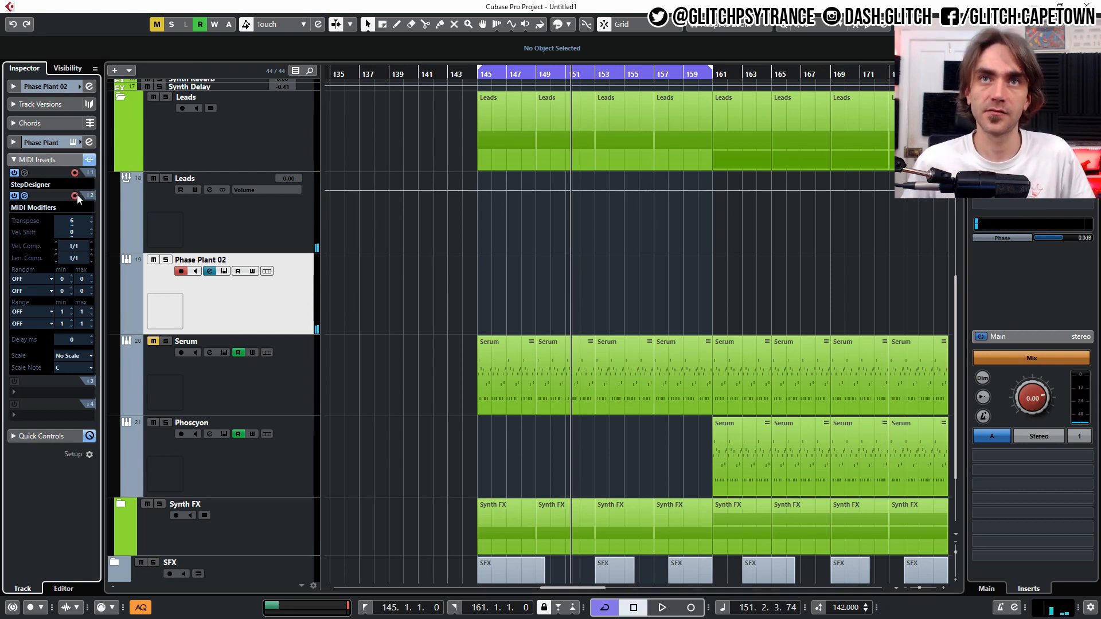
pyautogui.click(166, 260)
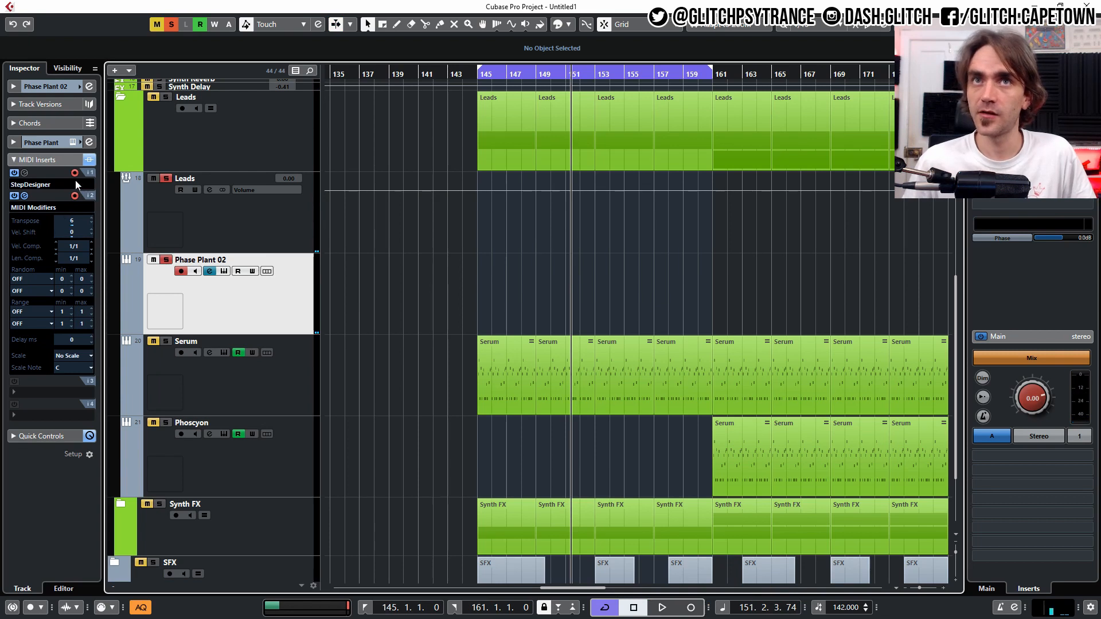
pyautogui.click(691, 607)
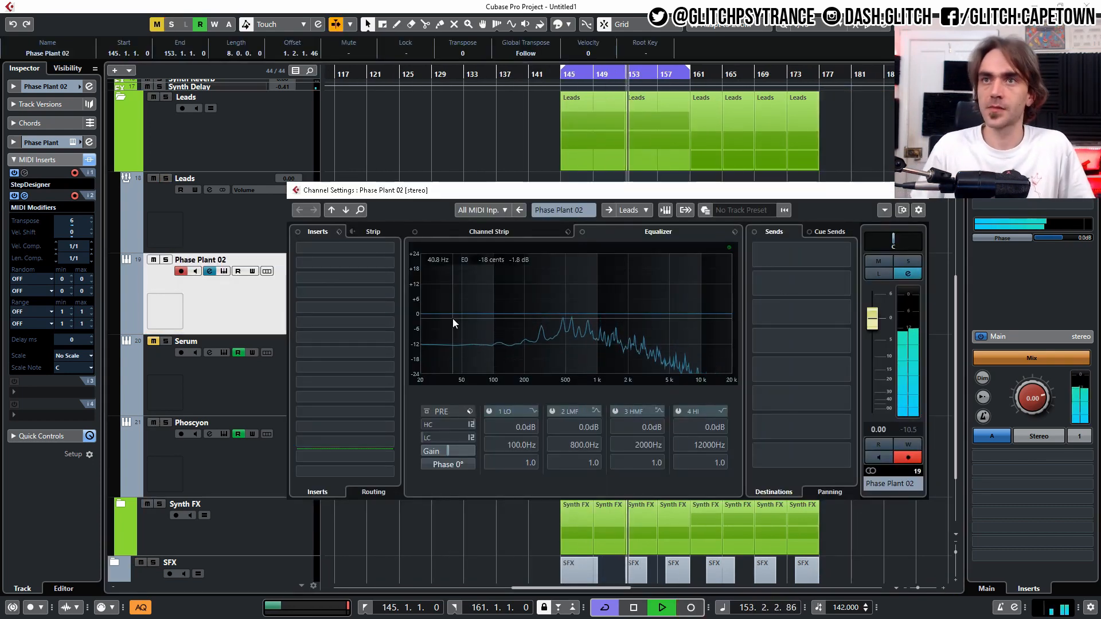
# Enable EQ band 1 on the Phase Plant 02 channel as a low-cut filter at 320.7 Hz and close the channel settings
pyautogui.click(533, 411)
pyautogui.click(568, 446)
pyautogui.click(489, 411)
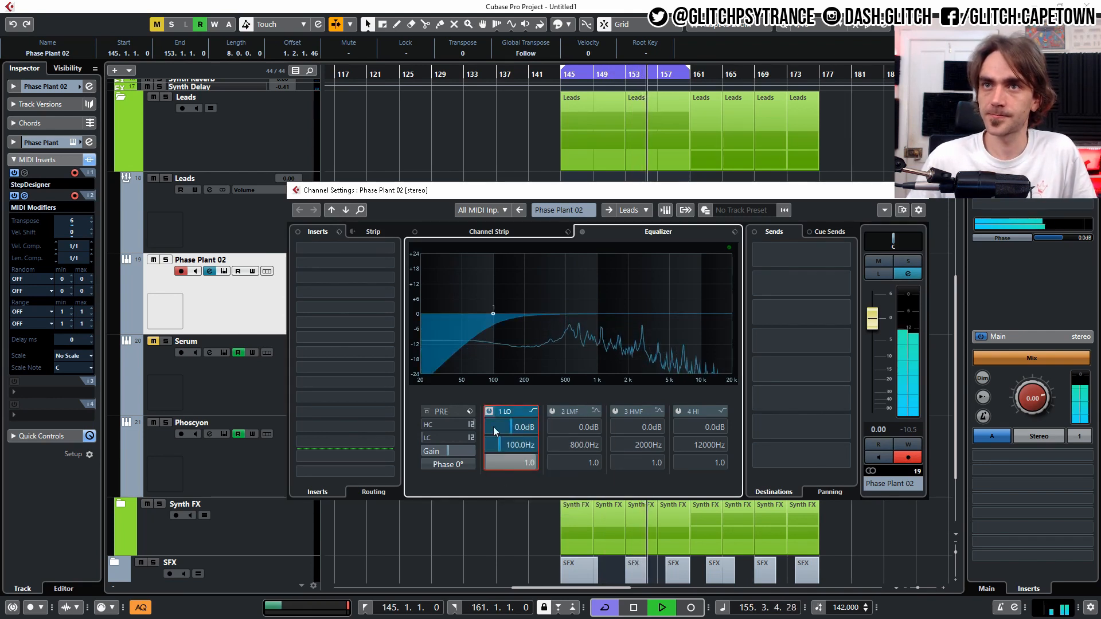
pyautogui.moveTo(497, 444); pyautogui.dragTo(504, 446)
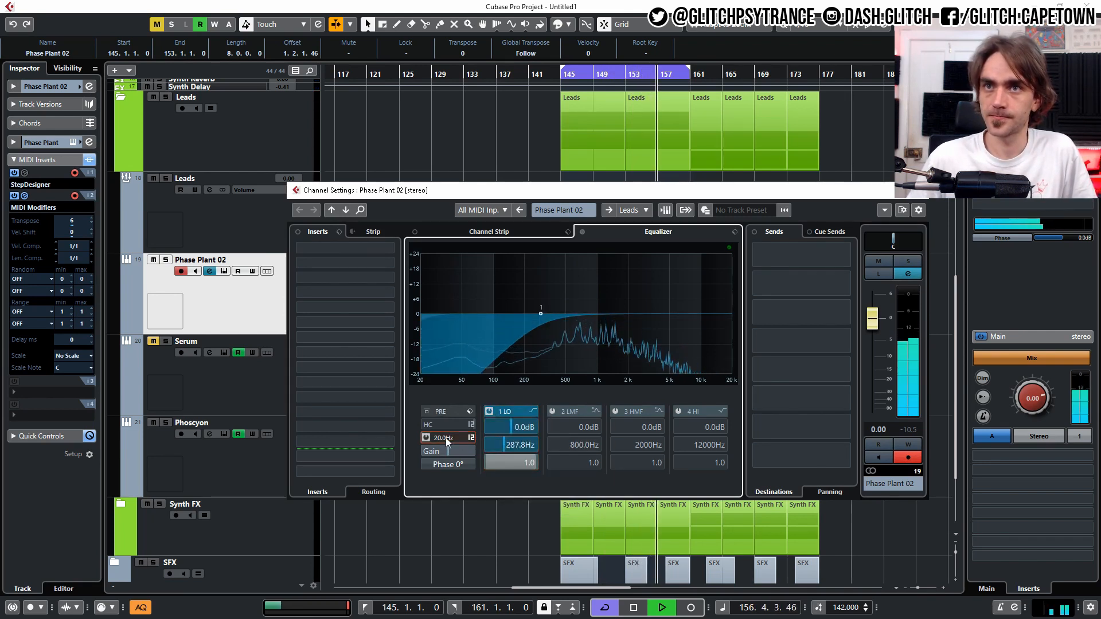
pyautogui.moveTo(508, 445); pyautogui.dragTo(510, 445)
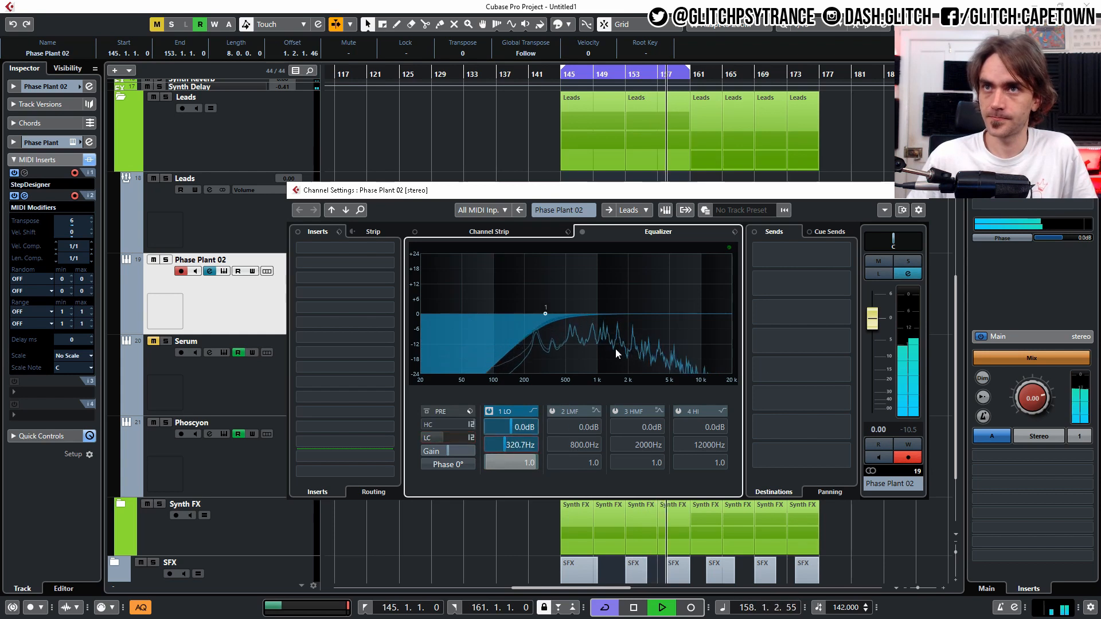
pyautogui.click(916, 190)
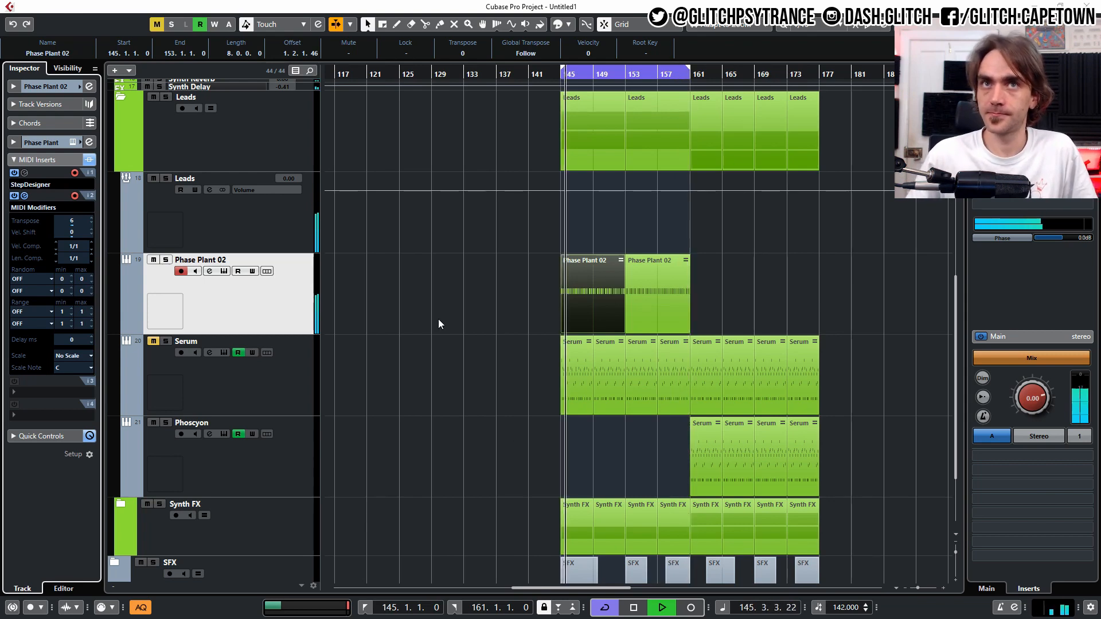
# Save the Phase Plant 02 patch as the user preset "Random Pitch World Drum 1" and close the instrument
pyautogui.click(15, 86)
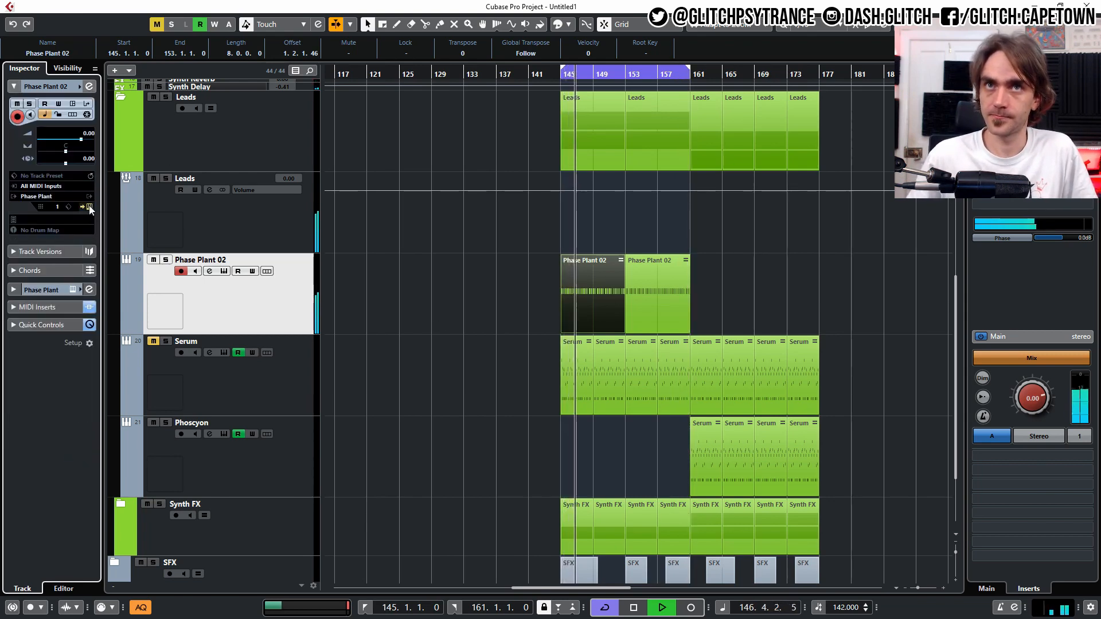
pyautogui.click(89, 172)
pyautogui.click(233, 73)
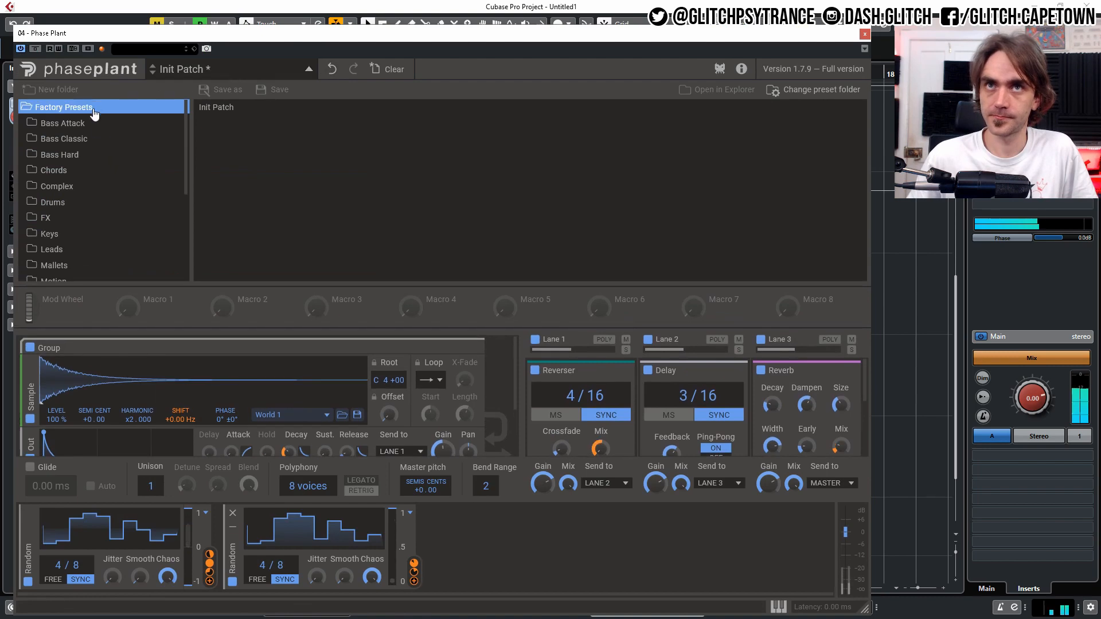
pyautogui.click(32, 110)
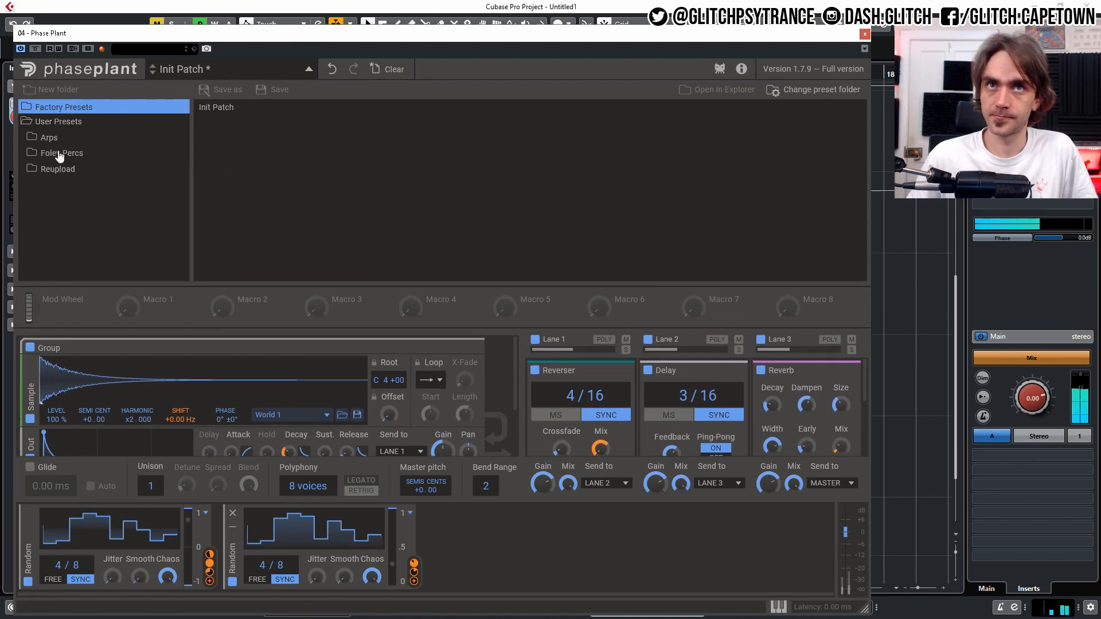
pyautogui.click(53, 121)
pyautogui.click(215, 87)
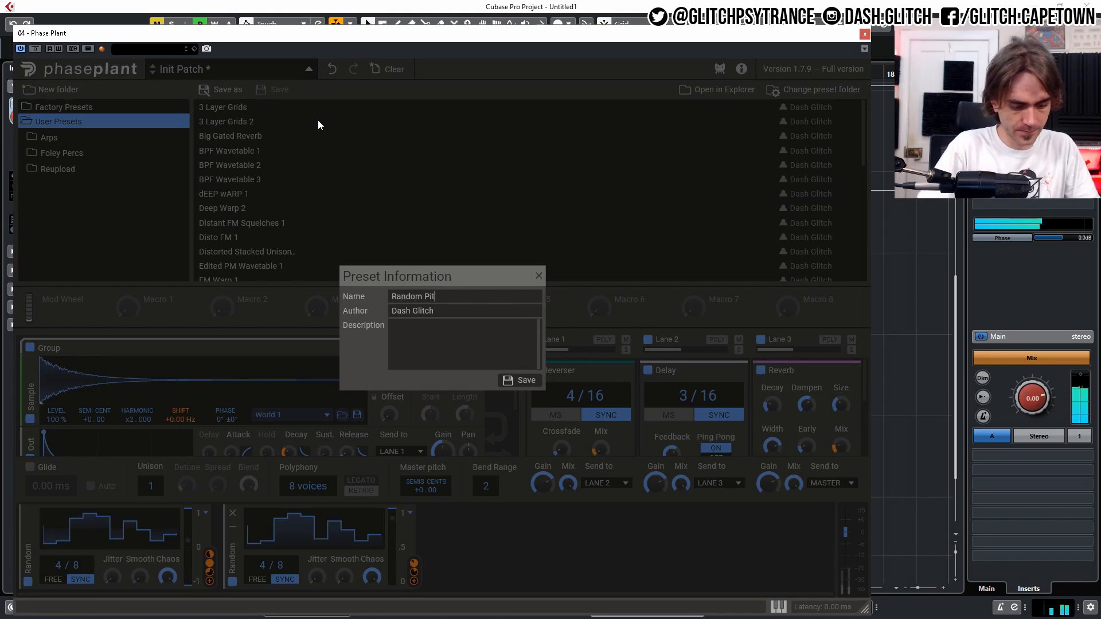
pyautogui.press('BackSpace')
pyautogui.write('DS')
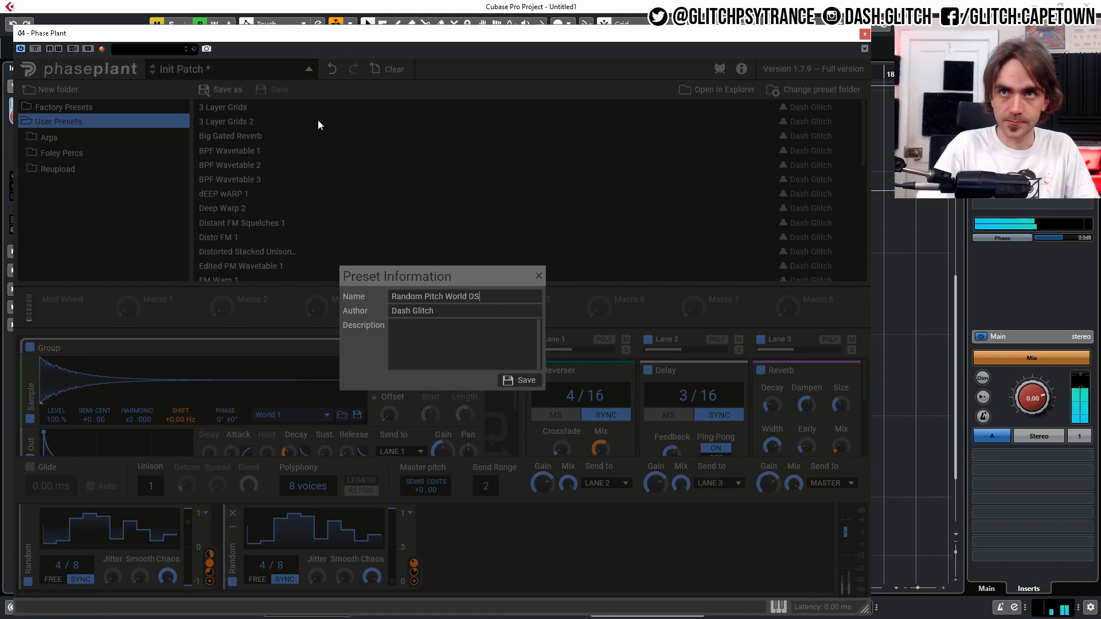
pyautogui.write('um 1')
pyautogui.press('Return')
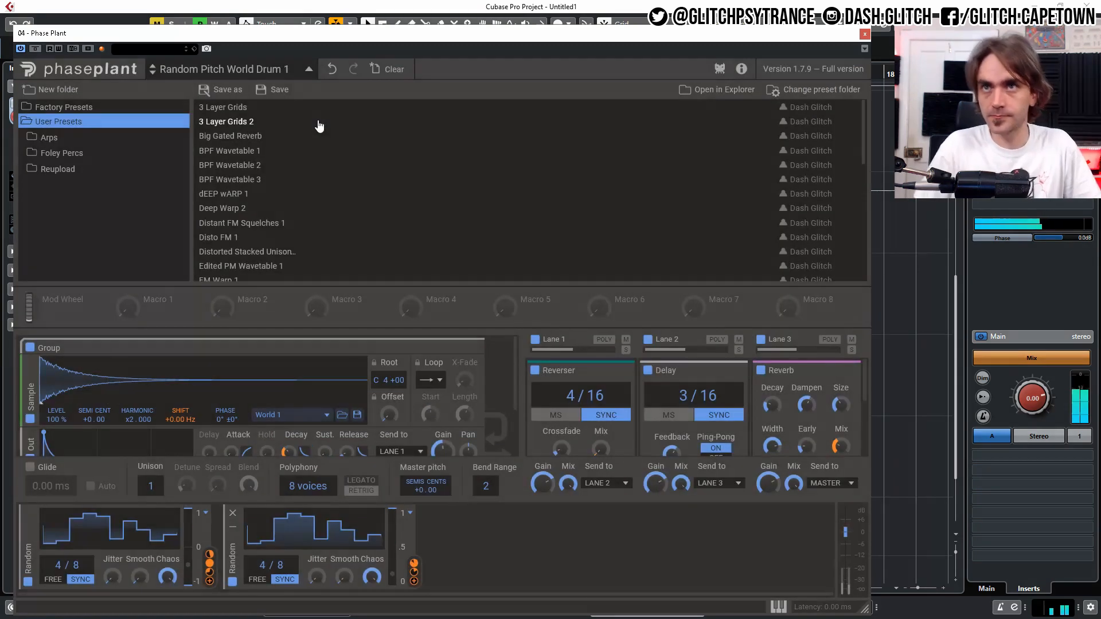
pyautogui.click(864, 34)
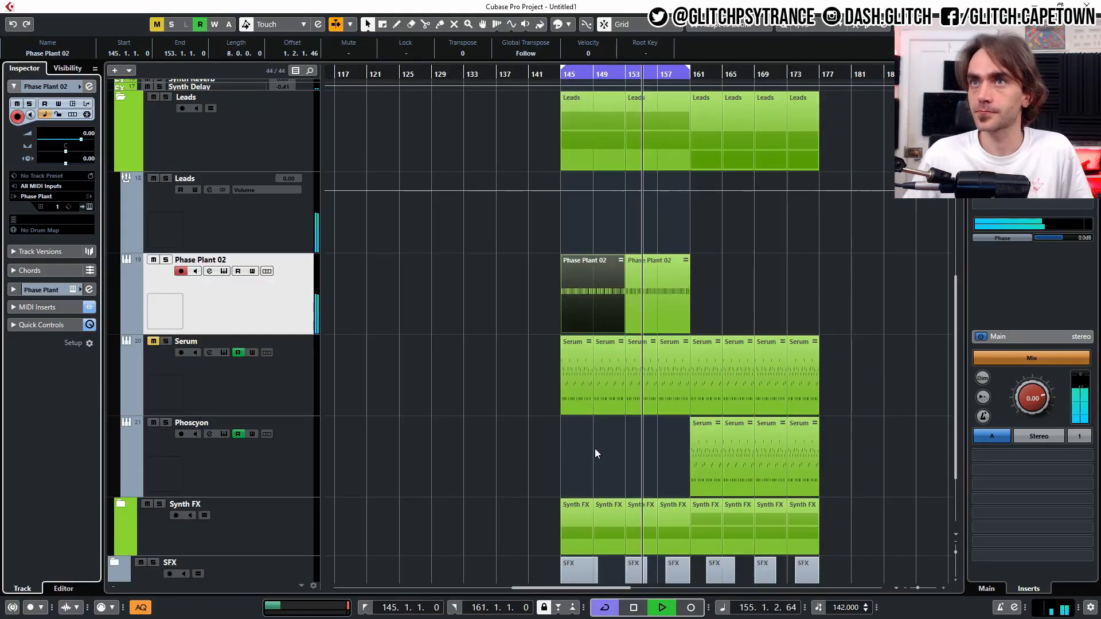
# Stop playback and split the Phase Plant 02 part spanning bars 145 to 153 into equal one-bar parts
pyautogui.scroll(5, 569, 300)
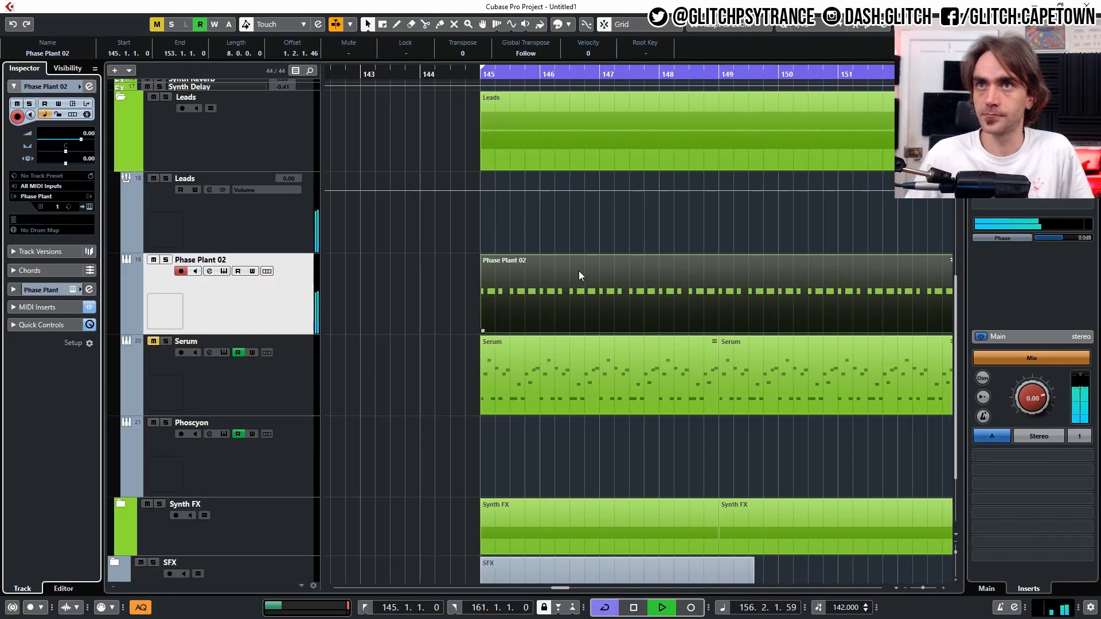
pyautogui.click(406, 284)
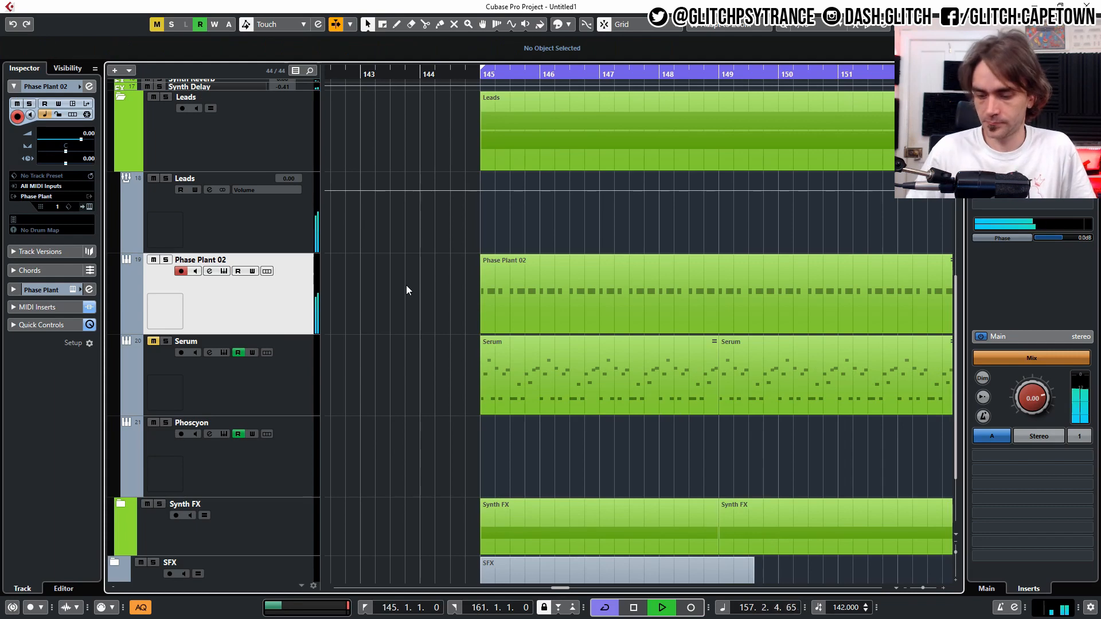
pyautogui.press('space')
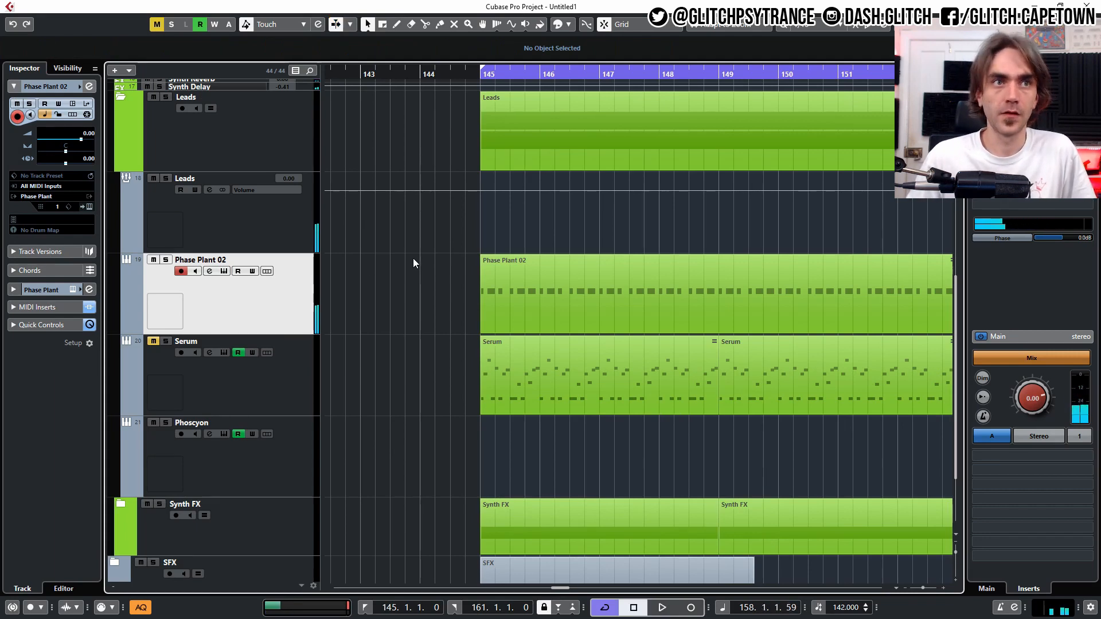
pyautogui.scroll(-2, 409, 304)
pyautogui.scroll(-3, 453, 373)
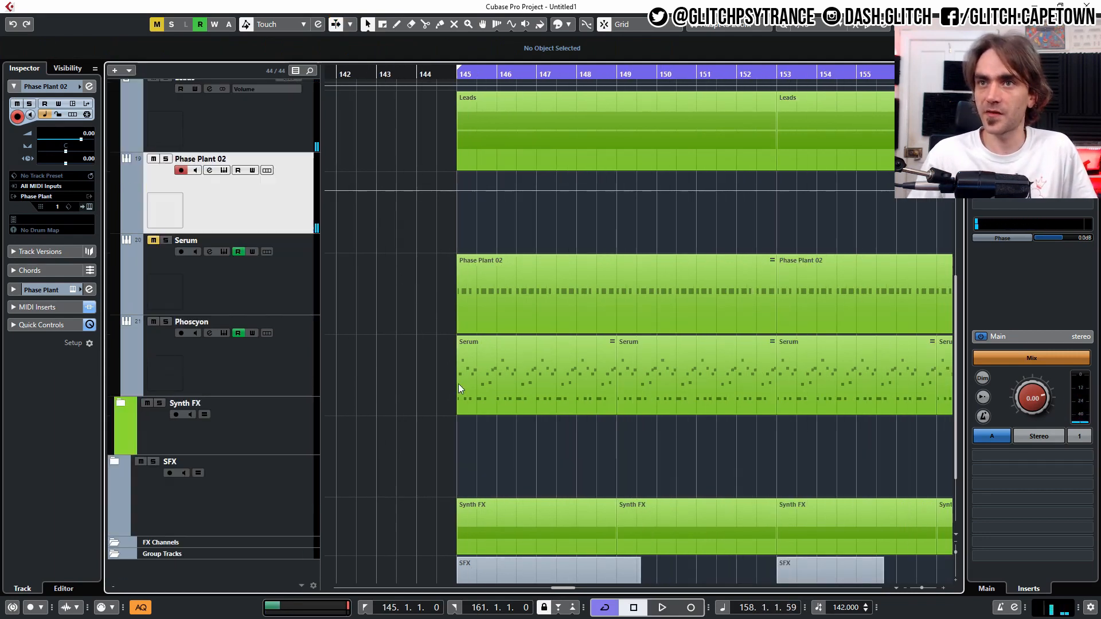
pyautogui.click(424, 25)
pyautogui.scroll(-1, 511, 230)
pyautogui.hscroll(4, 515, 227)
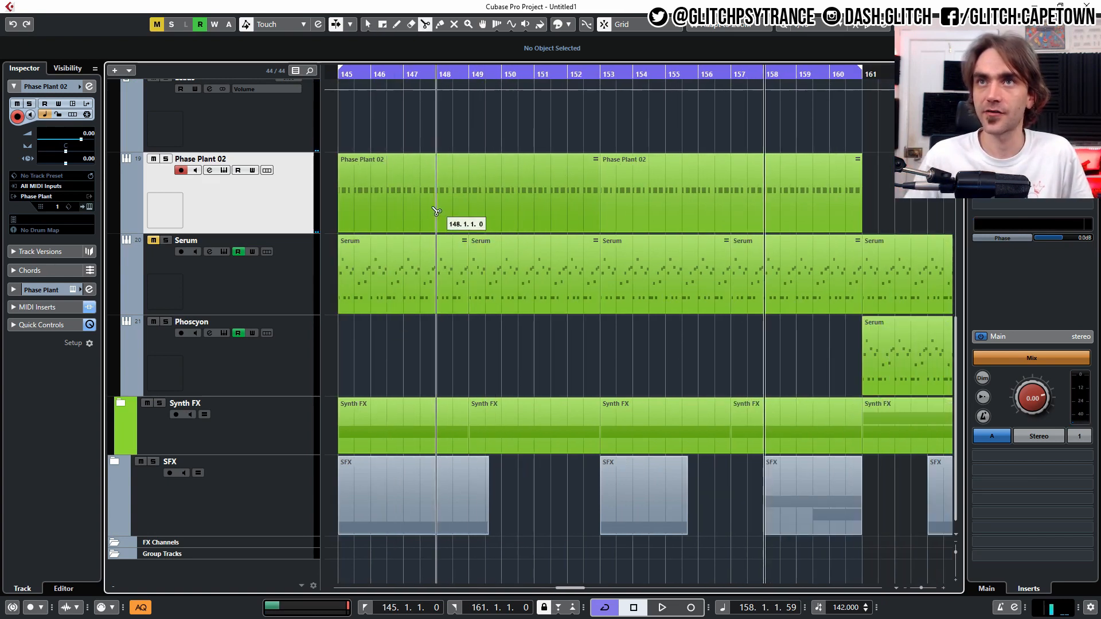
pyautogui.hscroll(-2, 441, 212)
pyautogui.keyDown('alt'); pyautogui.click(442, 198); pyautogui.keyUp('alt')
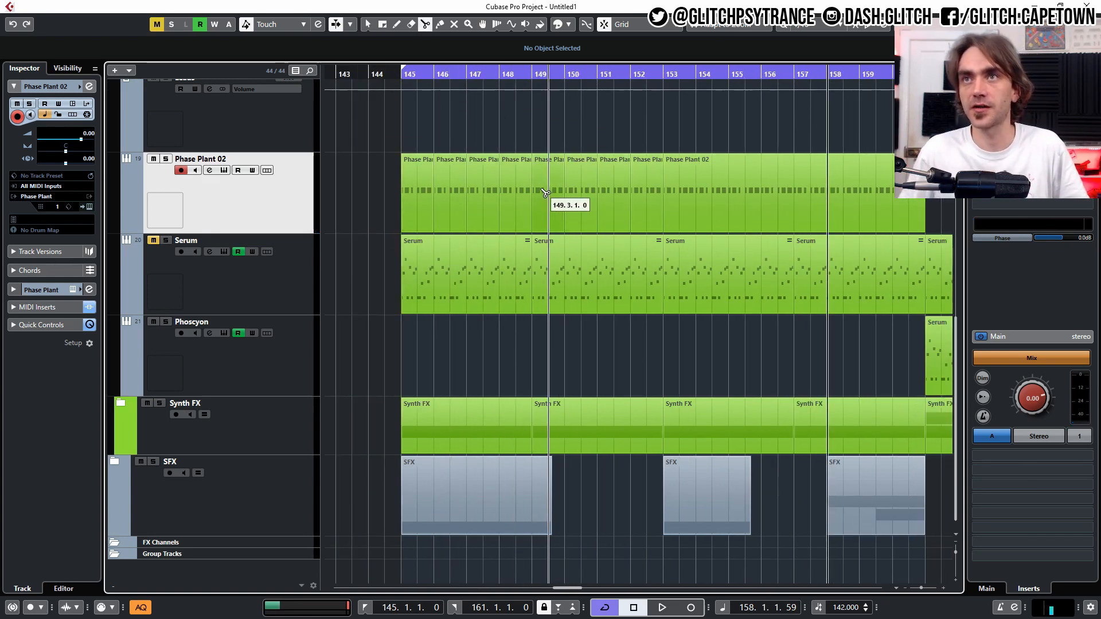
# Move the unsplit Phase Plant 02 part from bar 153 to bar 1 and mute it
pyautogui.press('1')
pyautogui.scroll(-2, 521, 304)
pyautogui.moveTo(707, 187); pyautogui.dragTo(371, 208)
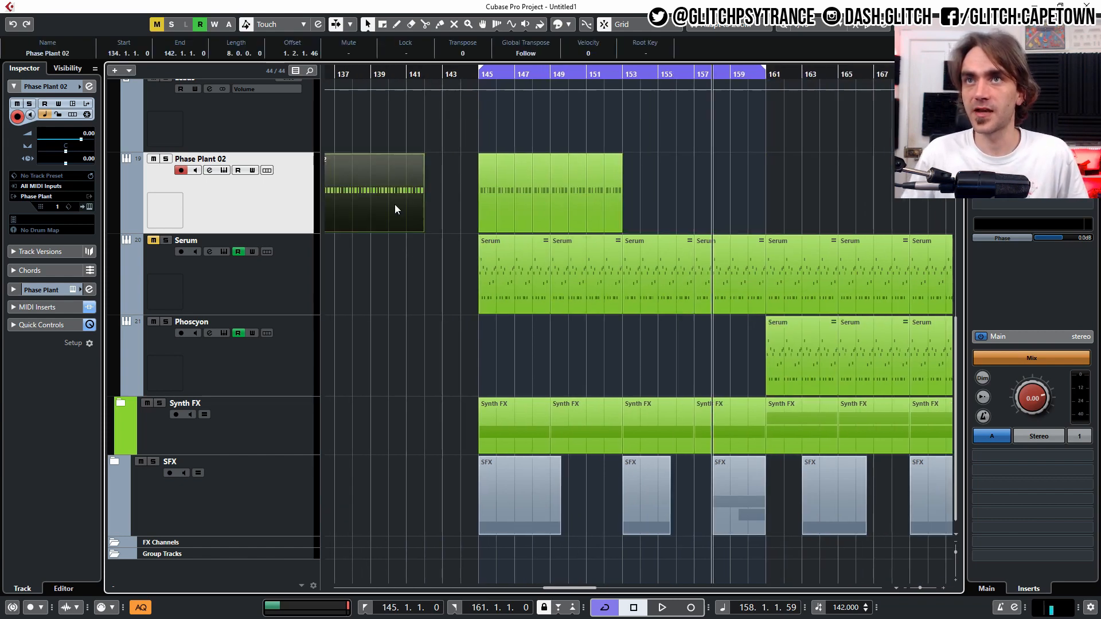
pyautogui.scroll(-2, 405, 216)
pyautogui.hscroll(-2, 405, 216)
pyautogui.scroll(-2, 469, 207)
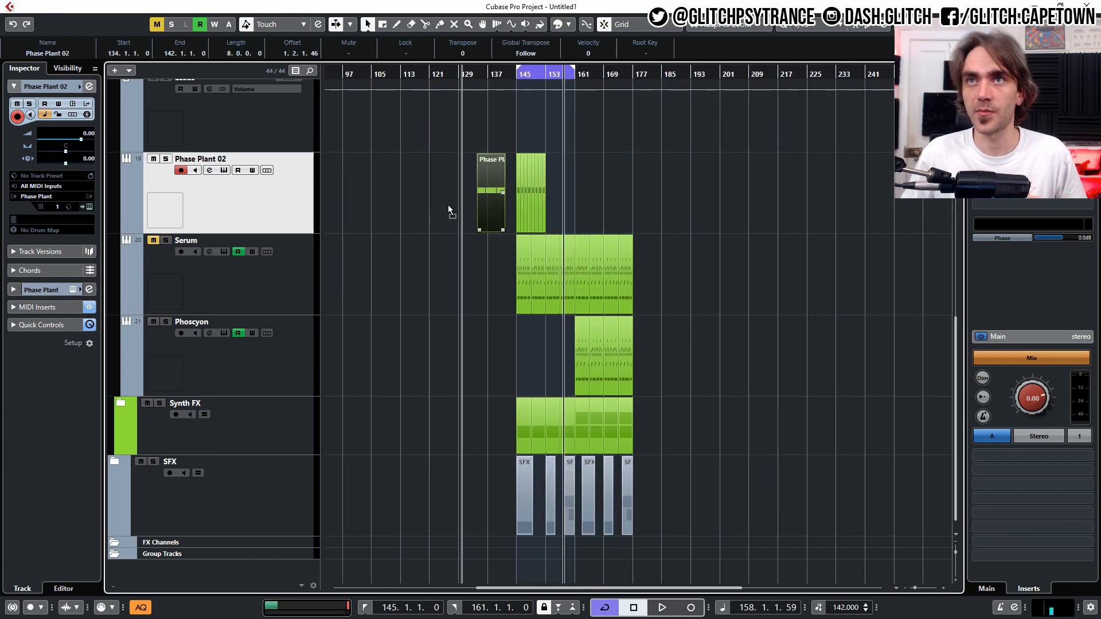
pyautogui.moveTo(478, 204); pyautogui.dragTo(329, 193)
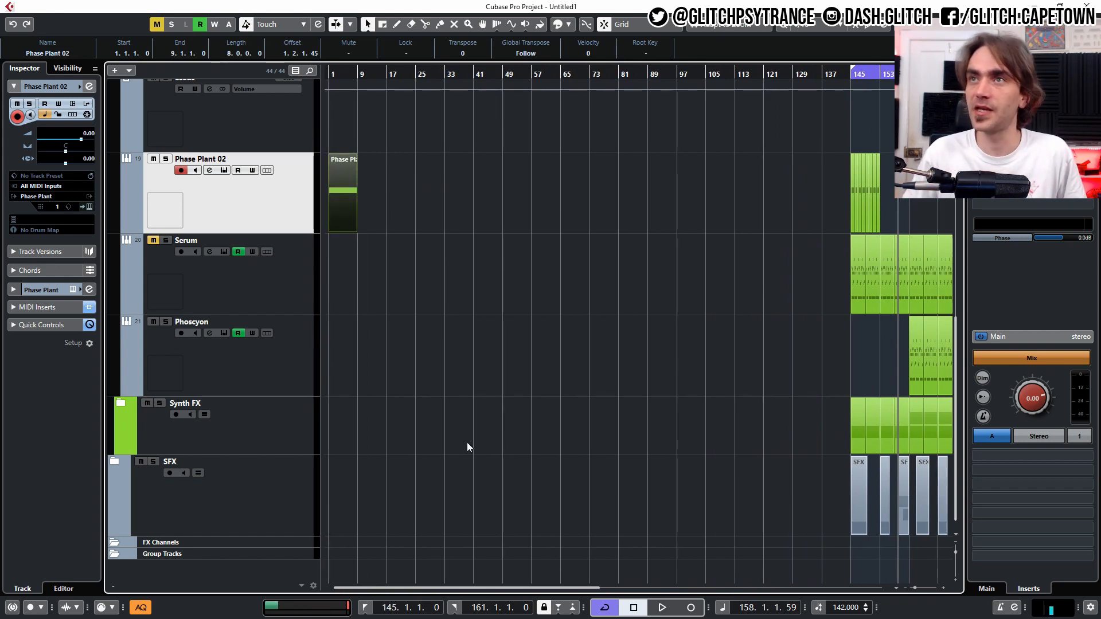
pyautogui.click(558, 390)
pyautogui.press('7')
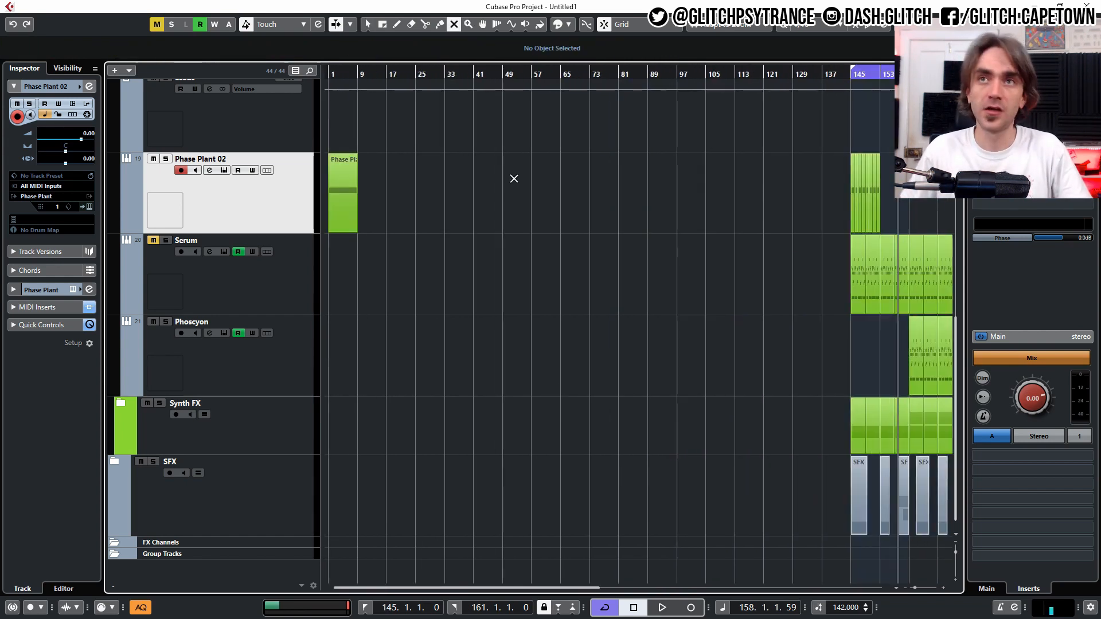
pyautogui.moveTo(518, 155); pyautogui.dragTo(328, 215)
pyautogui.press('1')
# Move the one-bar Phase Plant 02 parts one bar later to start at bar 146, and play from bar 145
pyautogui.scroll(3, 478, 281)
pyautogui.hscroll(10, 476, 263)
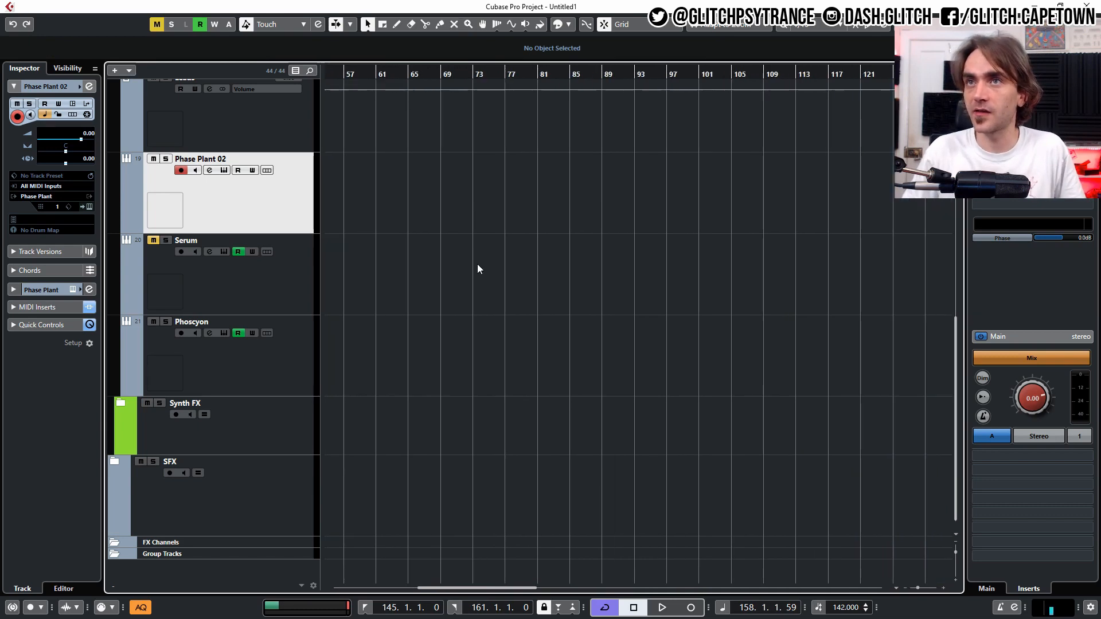
pyautogui.scroll(3, 478, 263)
pyautogui.scroll(2, 479, 262)
pyautogui.moveTo(614, 172); pyautogui.dragTo(463, 219)
pyautogui.moveTo(482, 212); pyautogui.dragTo(504, 216)
pyautogui.scroll(3, 504, 216)
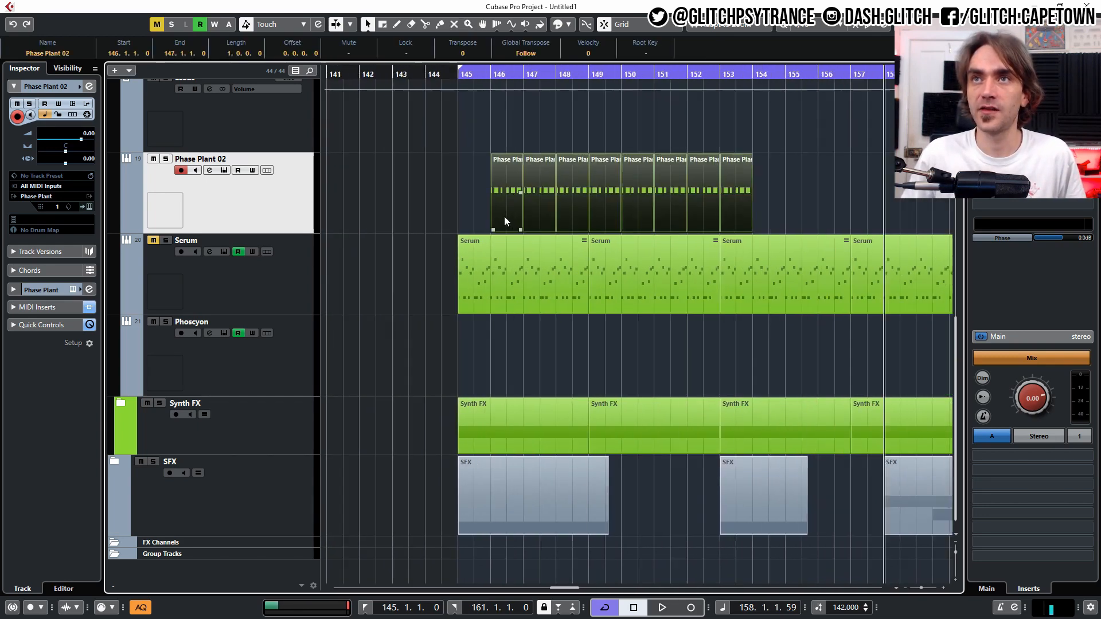
pyautogui.click(423, 74)
pyautogui.press('space')
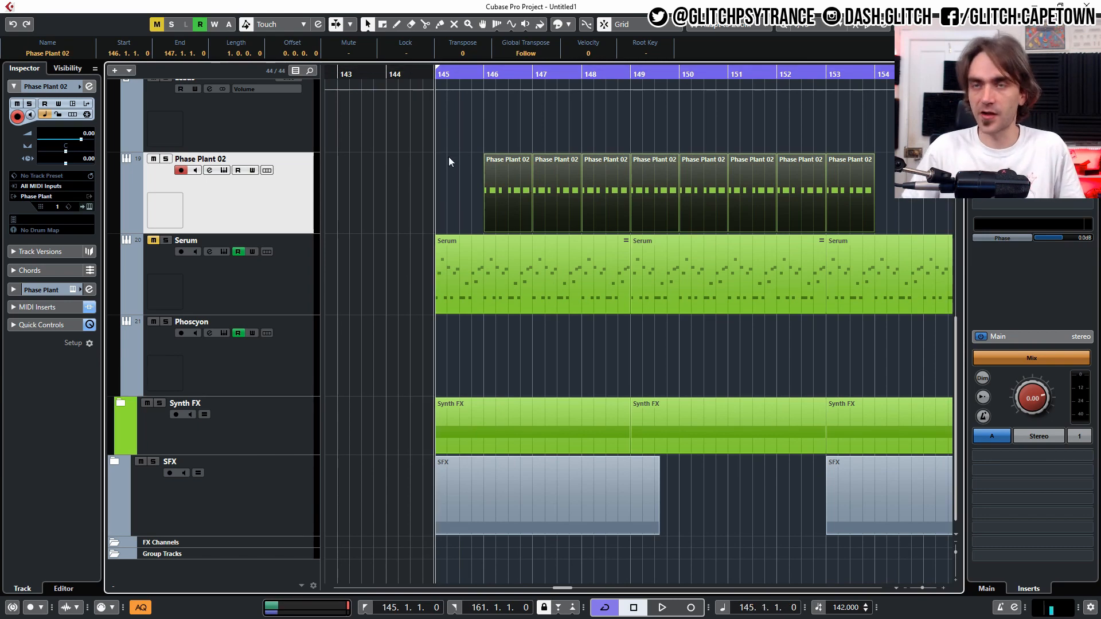
# Spread the one-bar Phase Plant 02 parts so that they occupy every second bar from 146 to 160
pyautogui.scroll(-1, 461, 195)
pyautogui.scroll(-1, 461, 194)
pyautogui.click(480, 205)
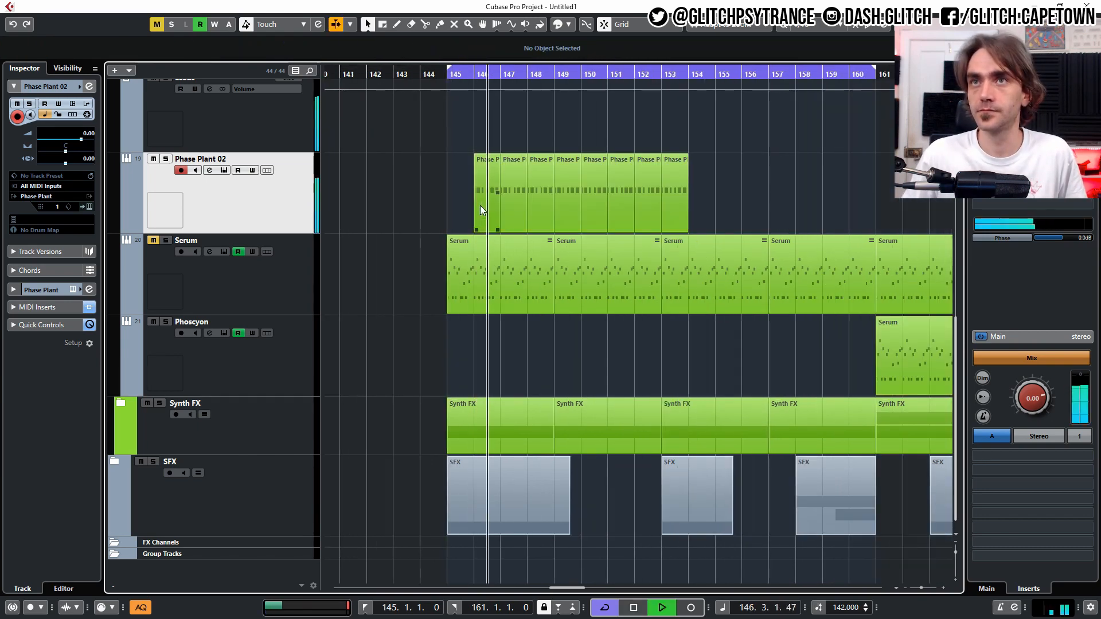
pyautogui.moveTo(774, 177); pyautogui.dragTo(866, 212)
pyautogui.keyDown('shift'); pyautogui.click(541, 205); pyautogui.keyUp('shift')
pyautogui.keyDown('shift'); pyautogui.click(595, 209); pyautogui.keyUp('shift')
pyautogui.keyDown('shift'); pyautogui.click(641, 215); pyautogui.keyUp('shift')
pyautogui.keyDown('shift'); pyautogui.click(703, 214); pyautogui.keyUp('shift')
pyautogui.keyDown('shift'); pyautogui.click(757, 211); pyautogui.keyUp('shift')
pyautogui.keyDown('shift'); pyautogui.click(813, 214); pyautogui.keyUp('shift')
pyautogui.scroll(-3, 840, 202)
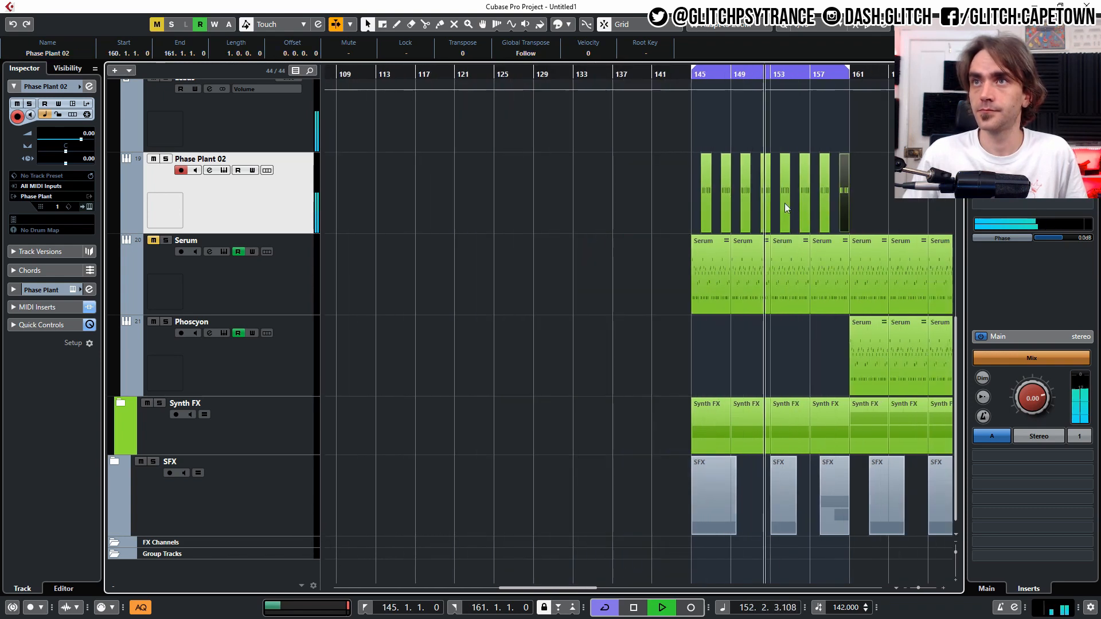
pyautogui.hscroll(3, 784, 203)
pyautogui.click(704, 205)
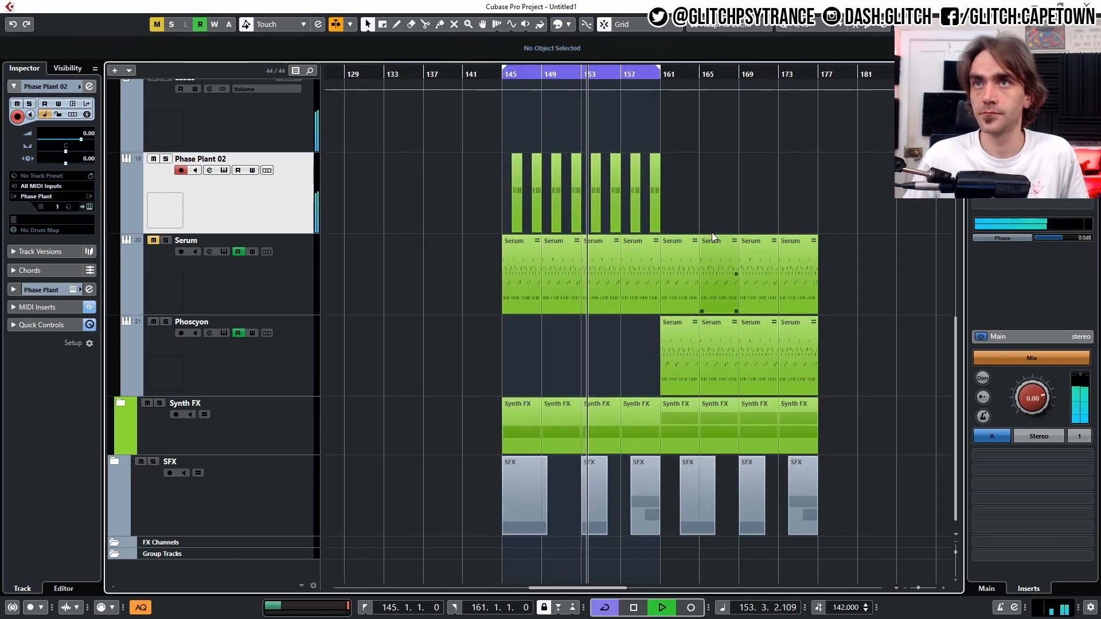
# Space the Phase Plant 02 parts four bars apart at bars 146, 150, 154 and 158, and delete the remaining ones from bar 160 on
pyautogui.scroll(3, 802, 206)
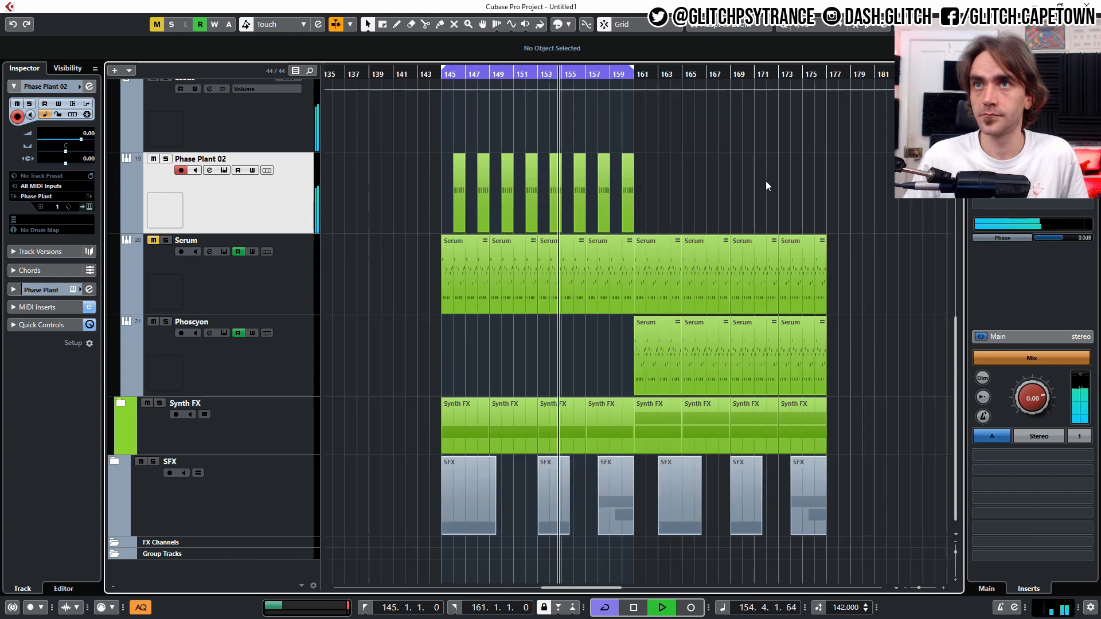
pyautogui.scroll(-2, 743, 182)
pyautogui.hscroll(2, 711, 169)
pyautogui.hscroll(-3, 687, 165)
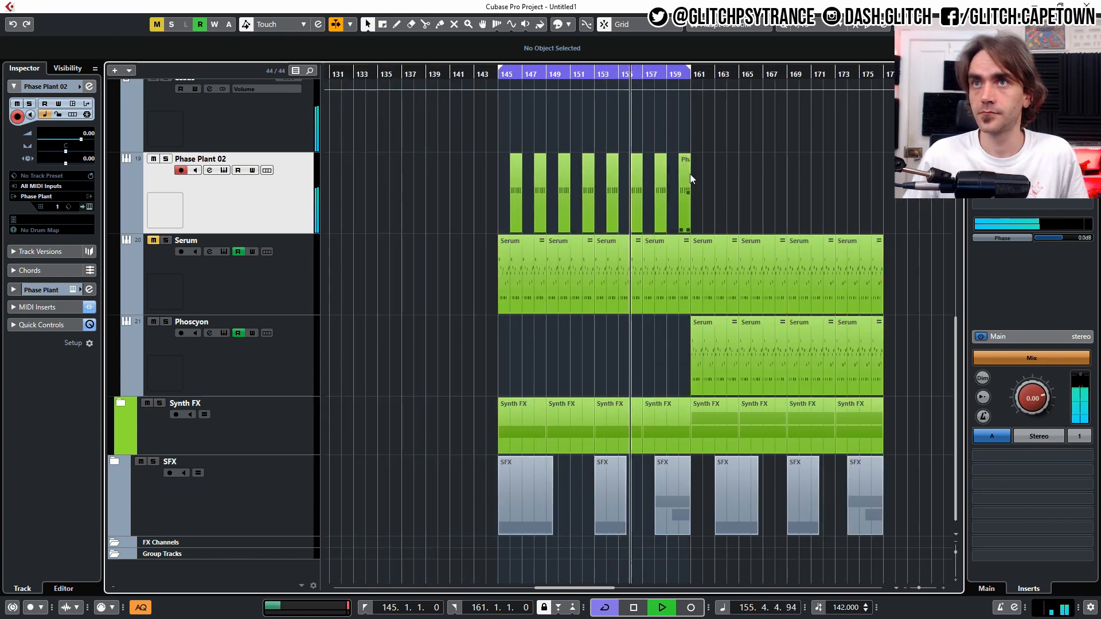
pyautogui.moveTo(789, 176); pyautogui.dragTo(748, 208)
pyautogui.scroll(2, 538, 207)
pyautogui.keyDown('shift'); pyautogui.click(573, 208); pyautogui.keyUp('shift')
pyautogui.keyDown('shift'); pyautogui.click(664, 208); pyautogui.keyUp('shift')
pyautogui.keyDown('shift'); pyautogui.click(747, 209); pyautogui.keyUp('shift')
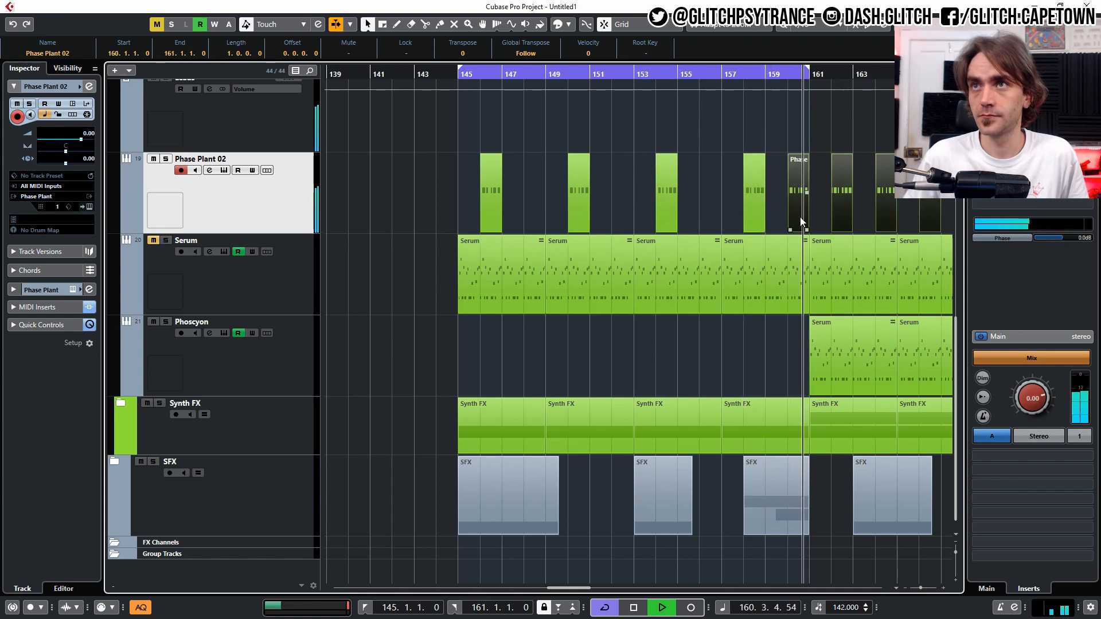
pyautogui.press('Delete')
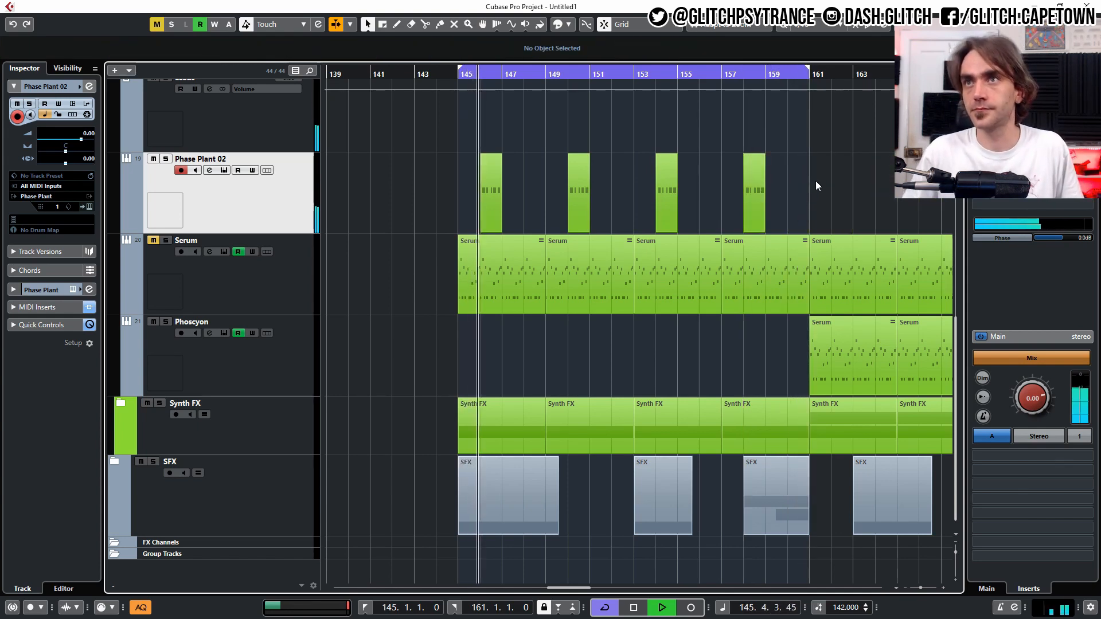
# Select the four Phase Plant 02 parts at bars 146, 150, 154 and 158
pyautogui.scroll(-3, 815, 183)
pyautogui.hscroll(2, 785, 191)
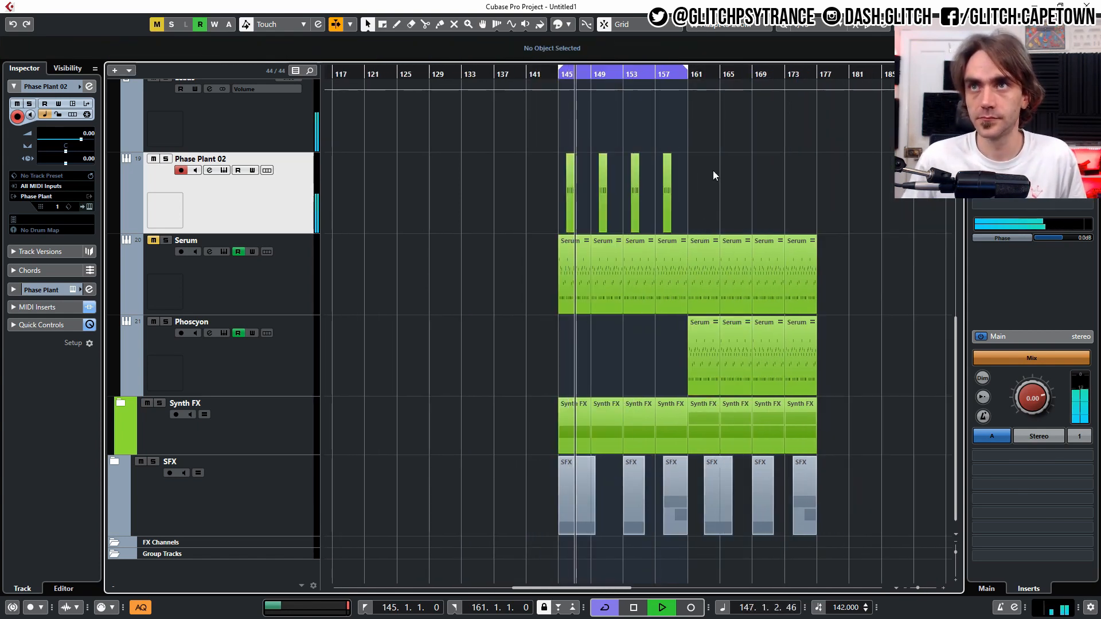
pyautogui.scroll(2, 885, 260)
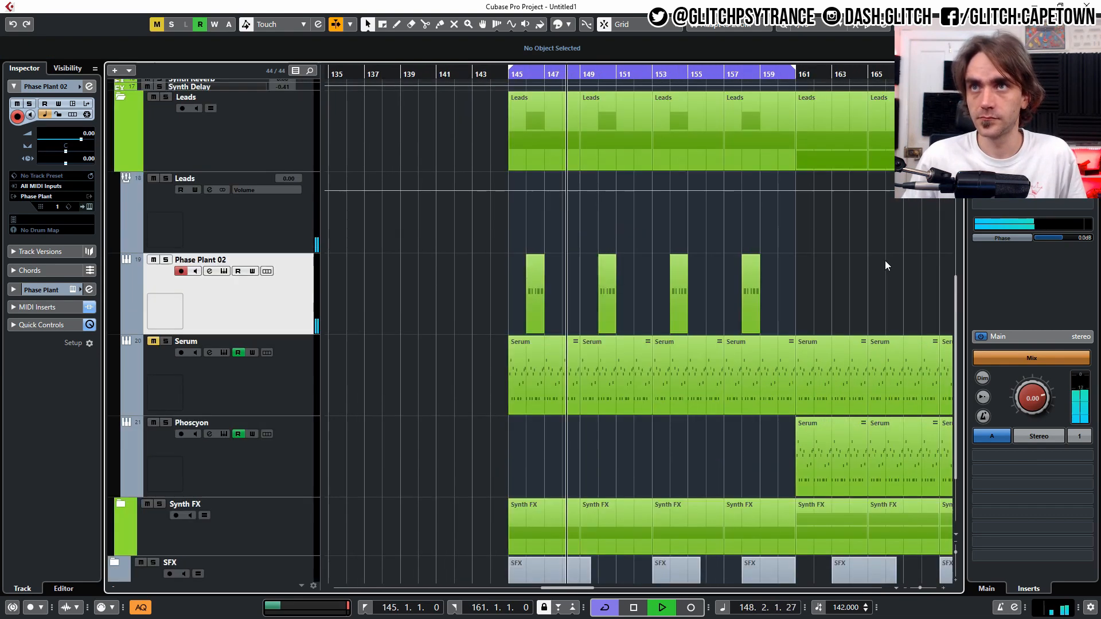
pyautogui.scroll(3, 780, 283)
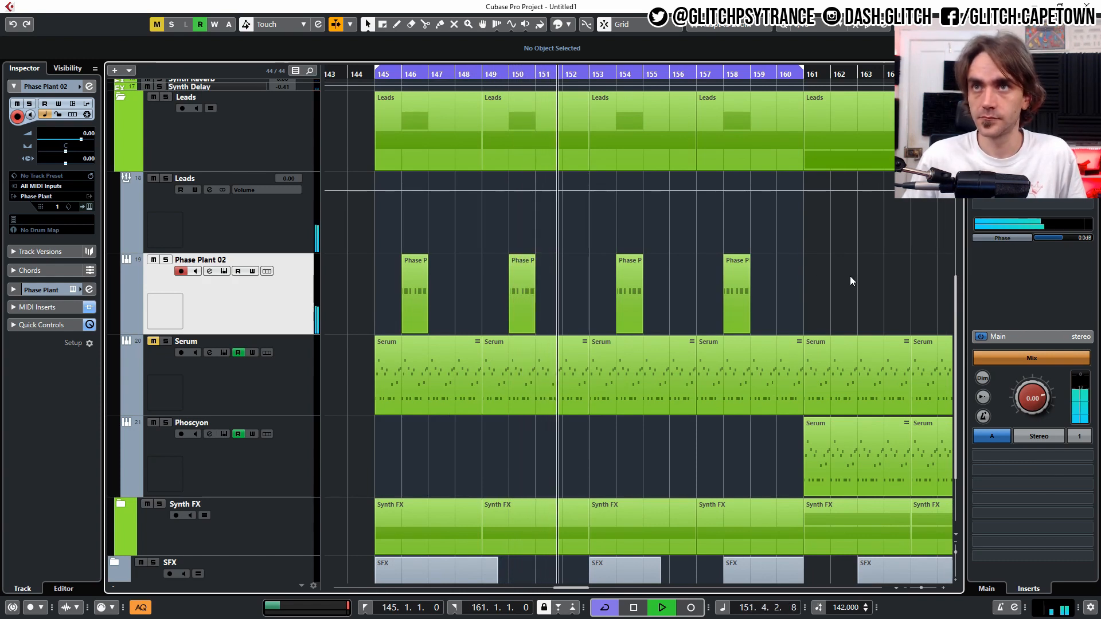
pyautogui.moveTo(849, 276); pyautogui.dragTo(360, 286)
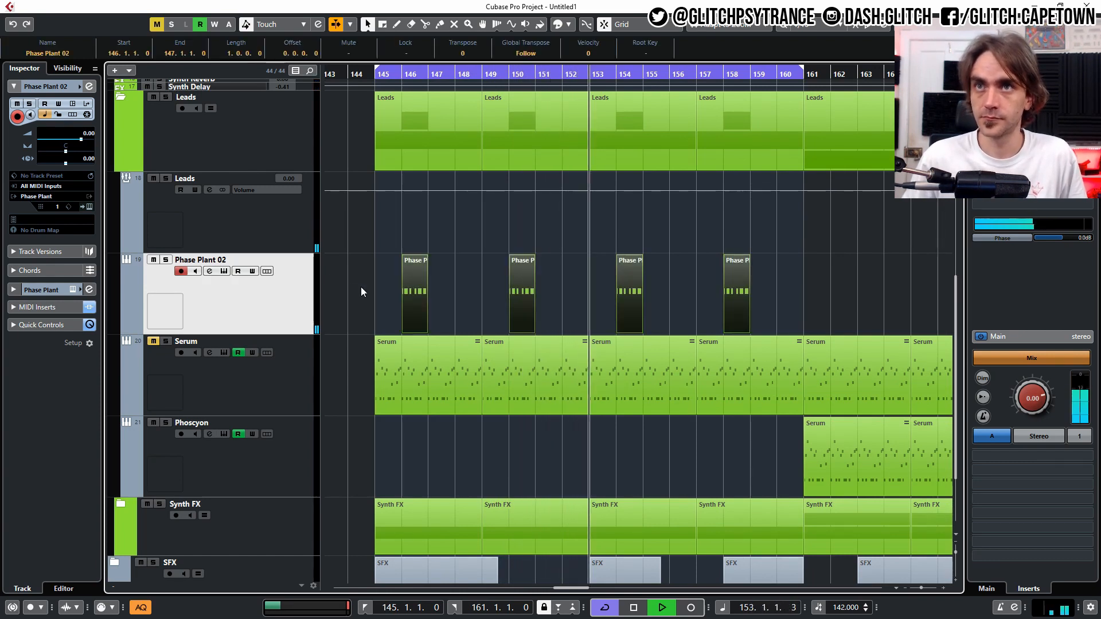
pyautogui.hscroll(-2, 390, 289)
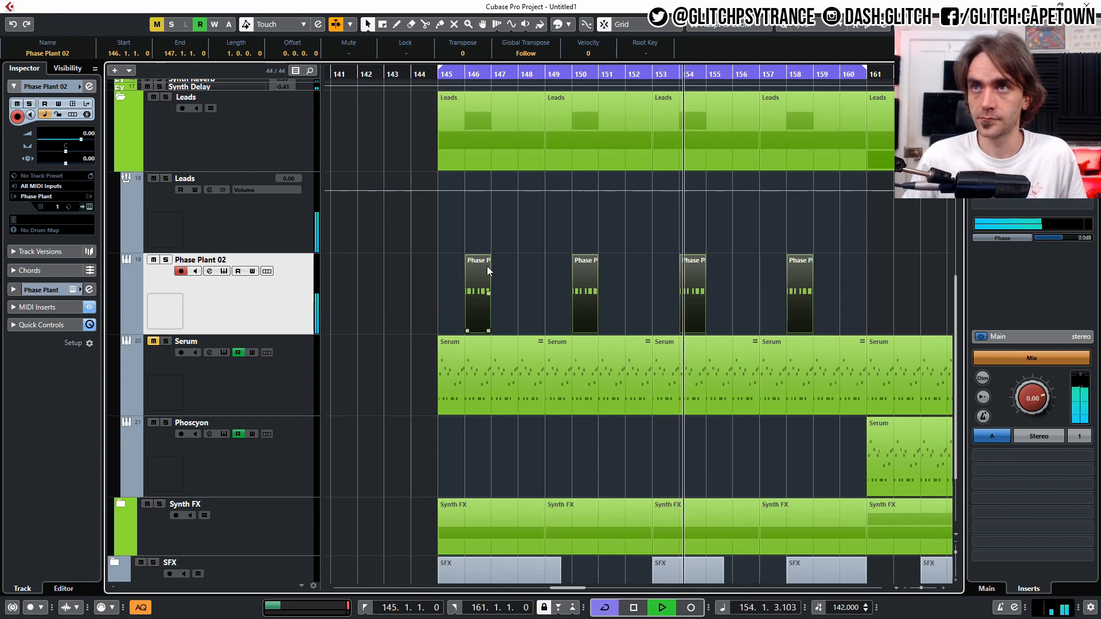
pyautogui.scroll(-3, 487, 294)
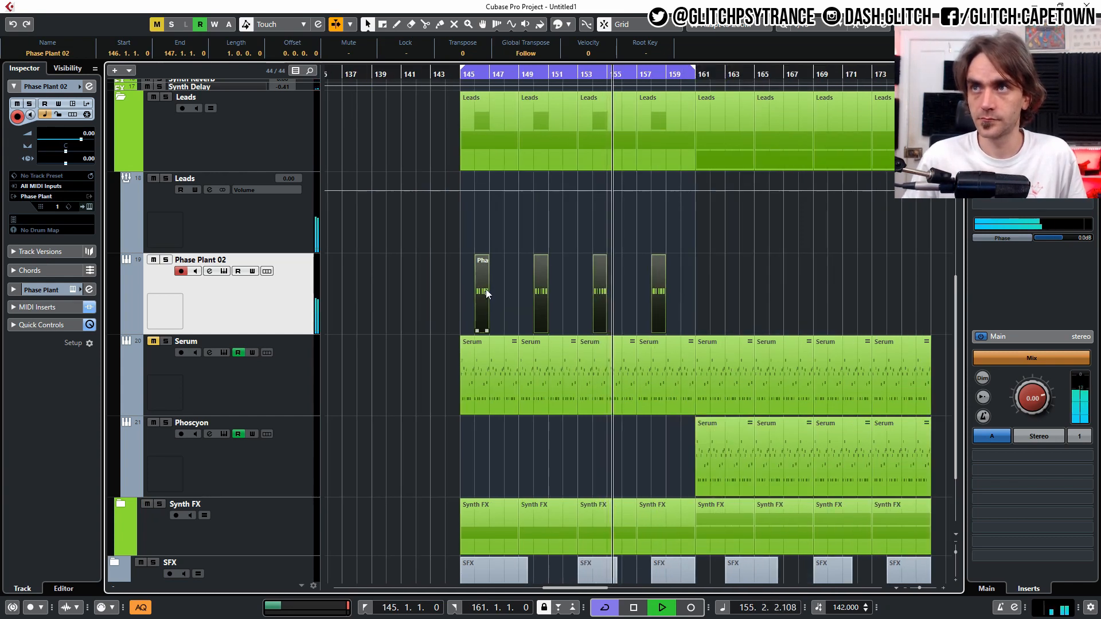
# Open the Phase Plant 02 instrument, hide its preset browser to inspect the delay lane, and close the instrument
pyautogui.click(90, 207)
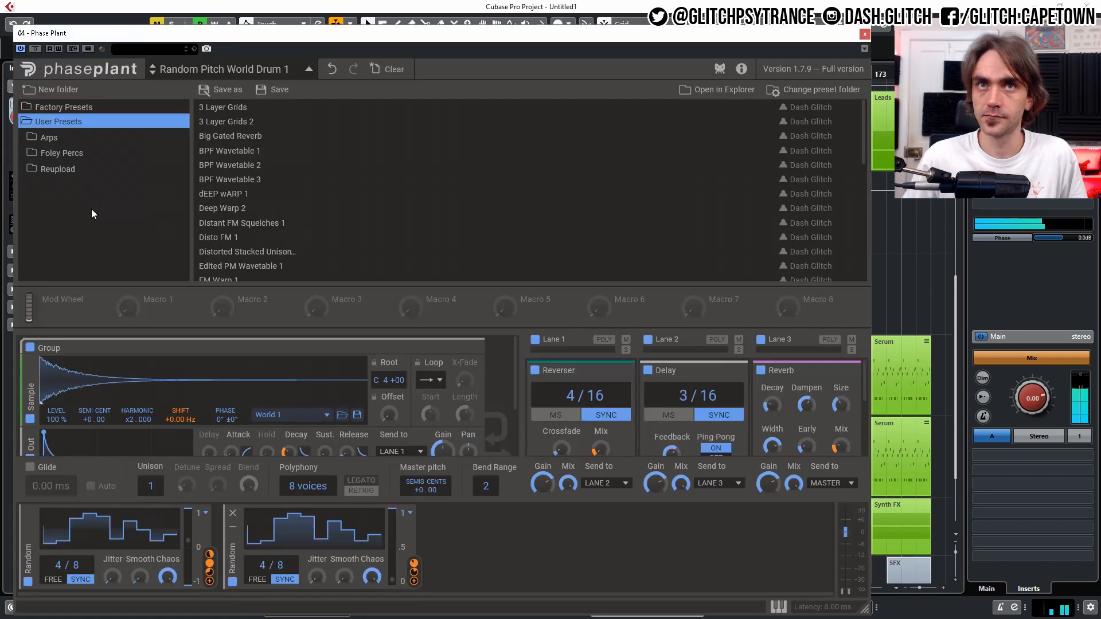
pyautogui.click(295, 71)
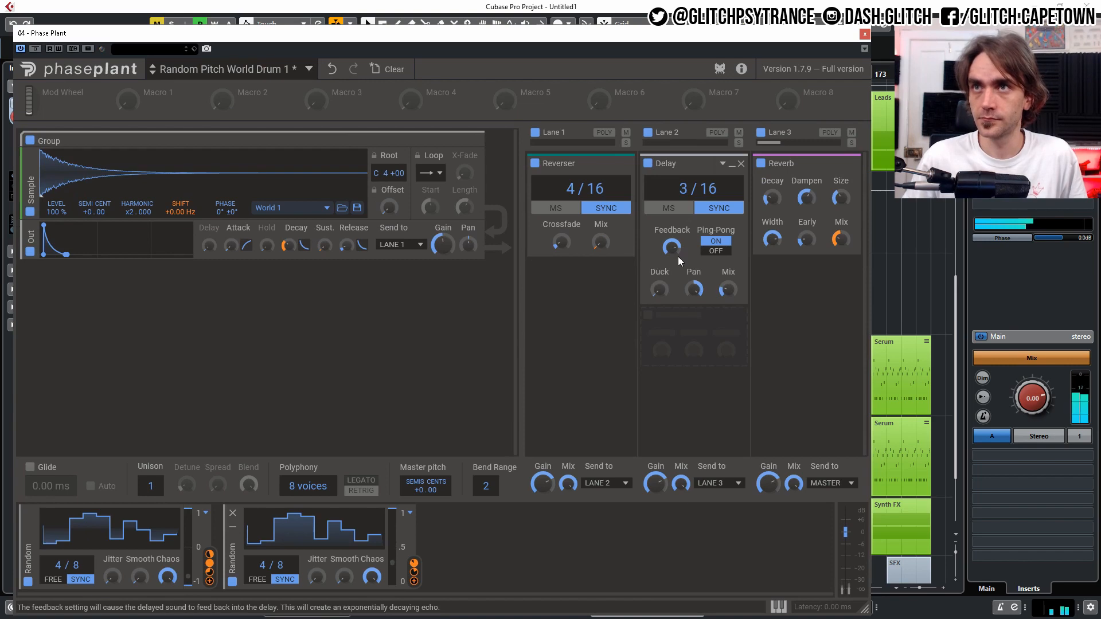
pyautogui.click(863, 33)
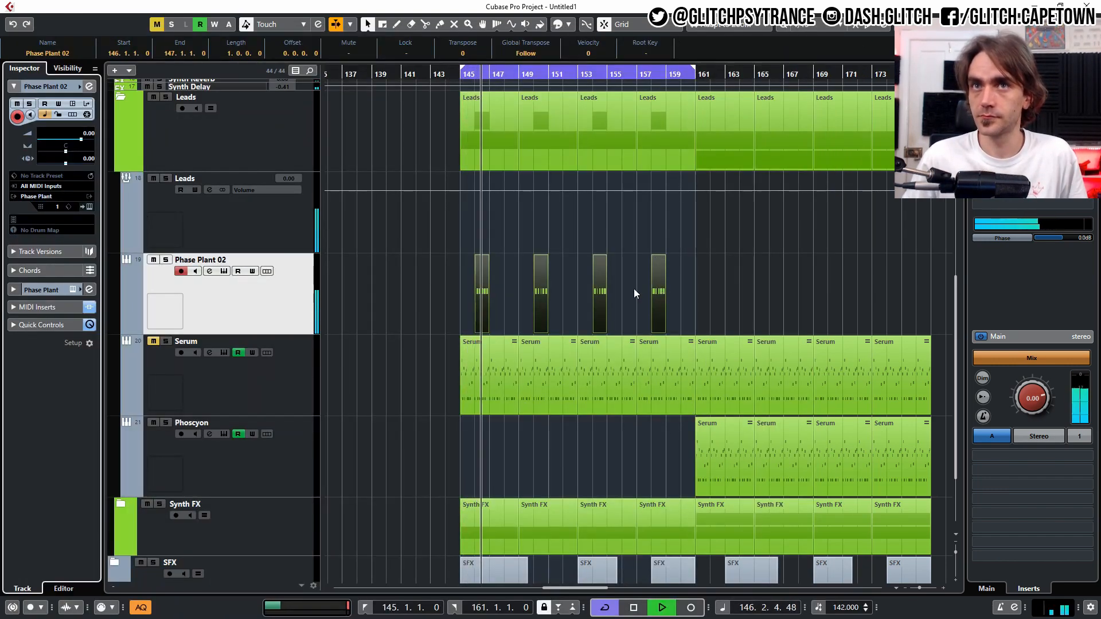
# Unmute the Serum track and select it
pyautogui.hscroll(2, 634, 292)
pyautogui.click(153, 341)
pyautogui.click(247, 397)
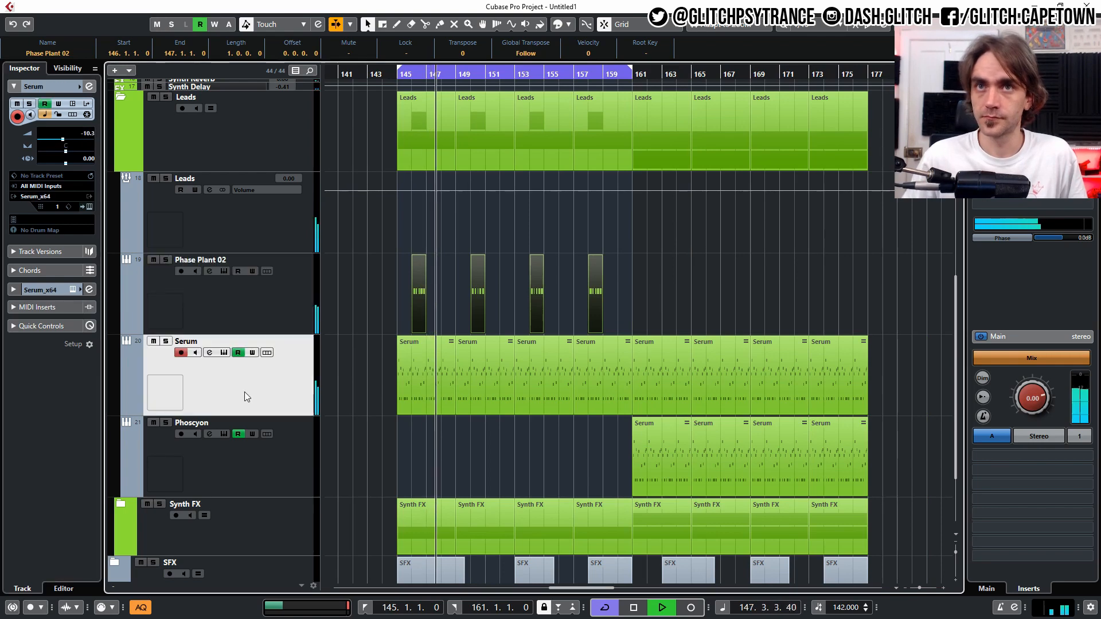
# Move the 16-bar loop range so that it spans bars 161 to 177
pyautogui.hscroll(-5, 608, 256)
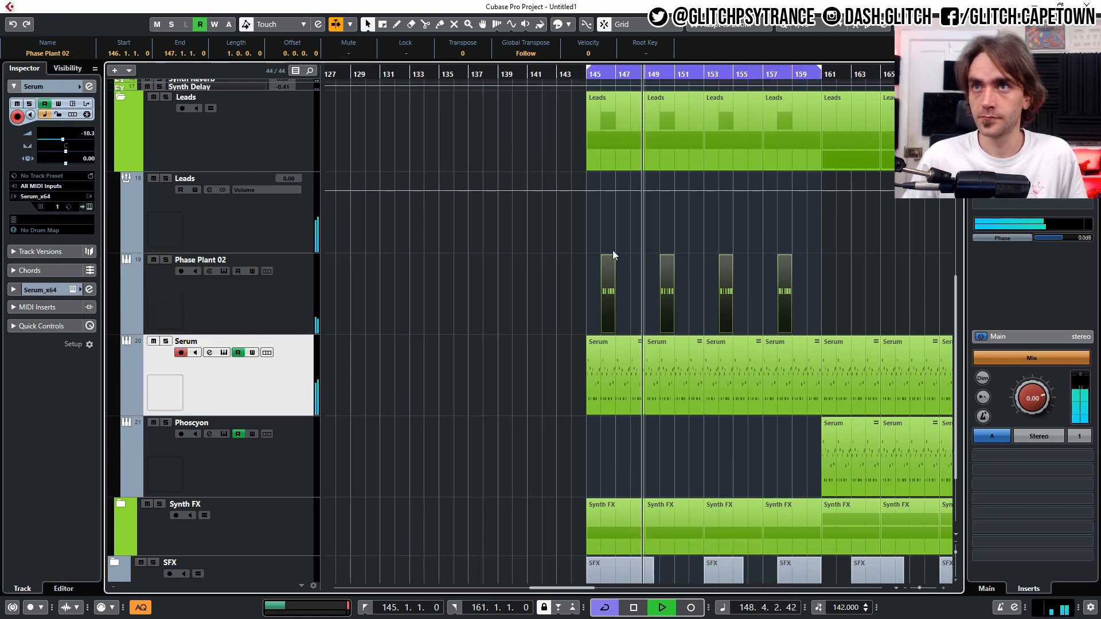
pyautogui.hscroll(-5, 606, 294)
pyautogui.hscroll(10, 621, 299)
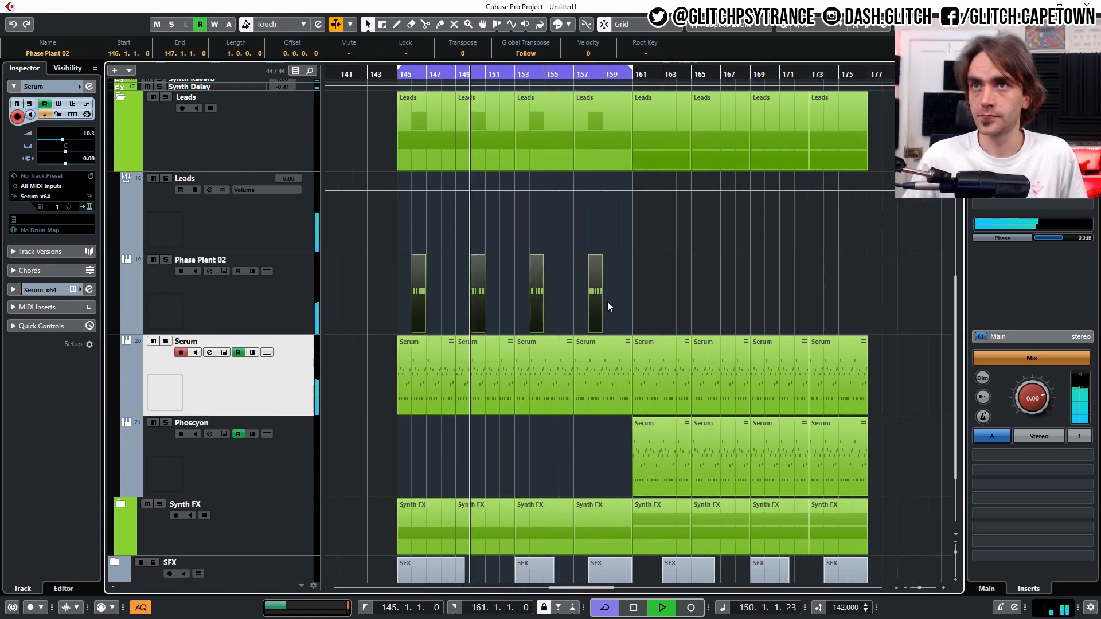
pyautogui.scroll(-2, 655, 290)
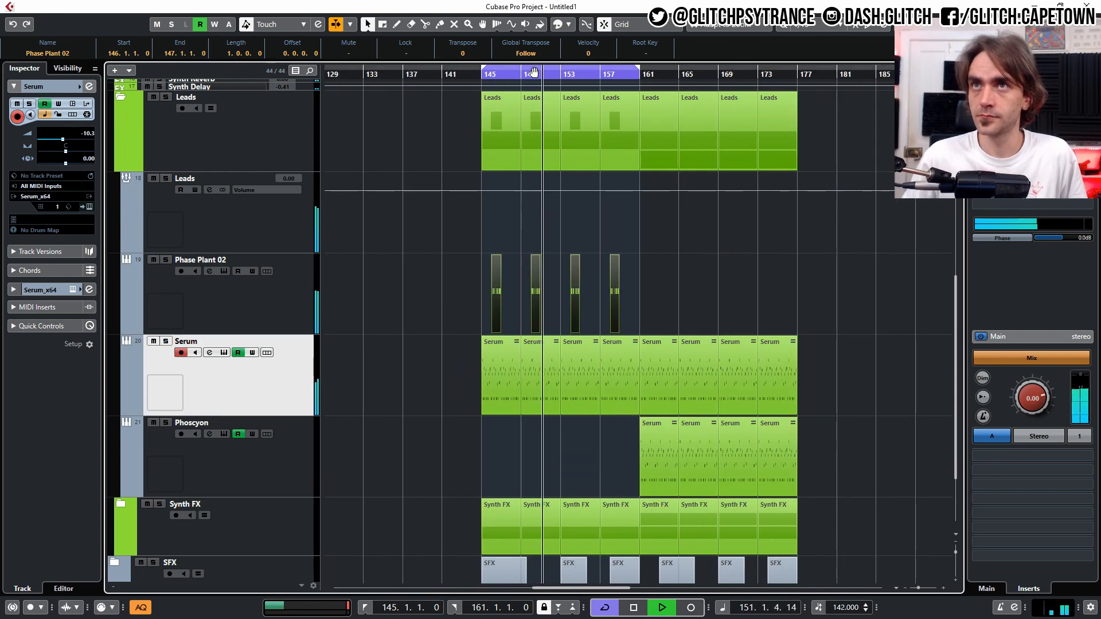
pyautogui.moveTo(533, 72); pyautogui.dragTo(694, 71)
pyautogui.hscroll(3, 620, 288)
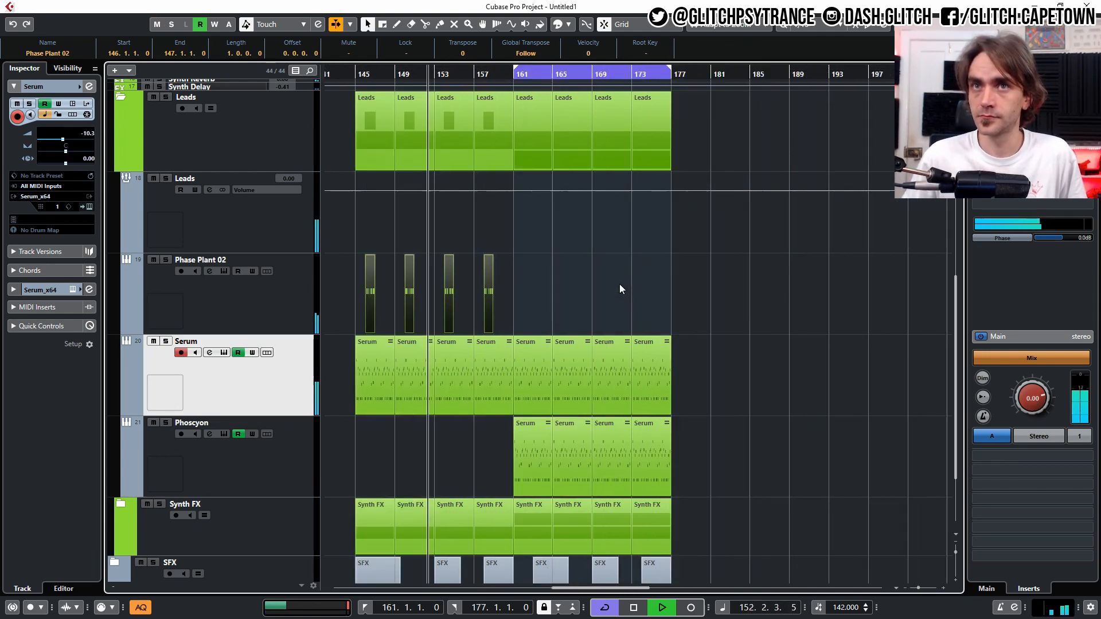
pyautogui.hscroll(-3, 603, 290)
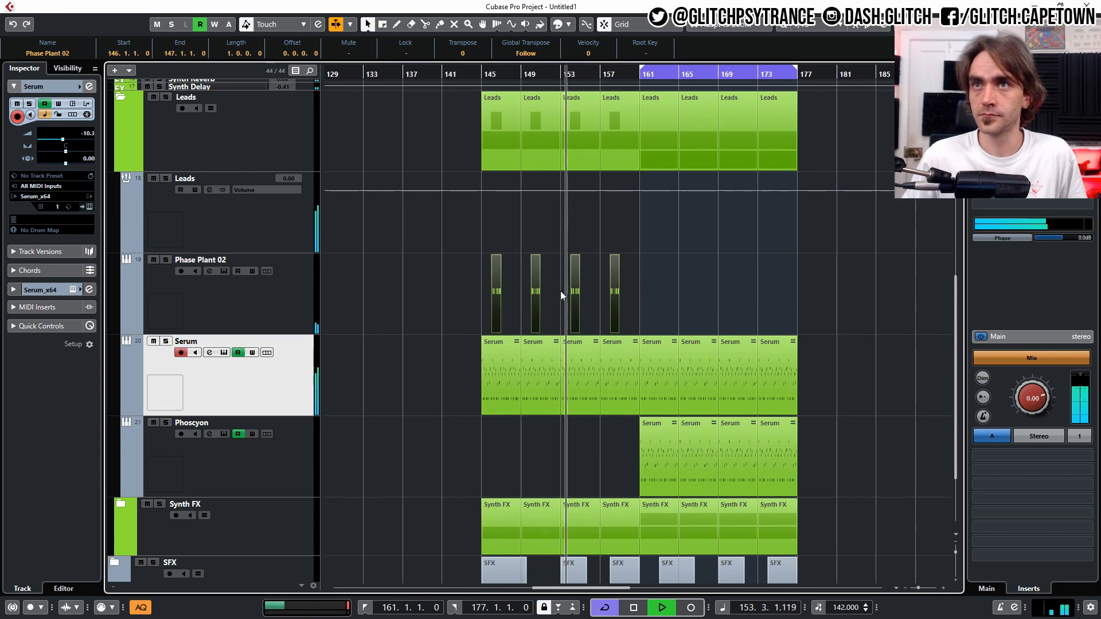
# Collapse the Synths folder and expand the Kick and Bass folder to show its individual tracks
pyautogui.scroll(2, 560, 290)
pyautogui.scroll(5, 590, 297)
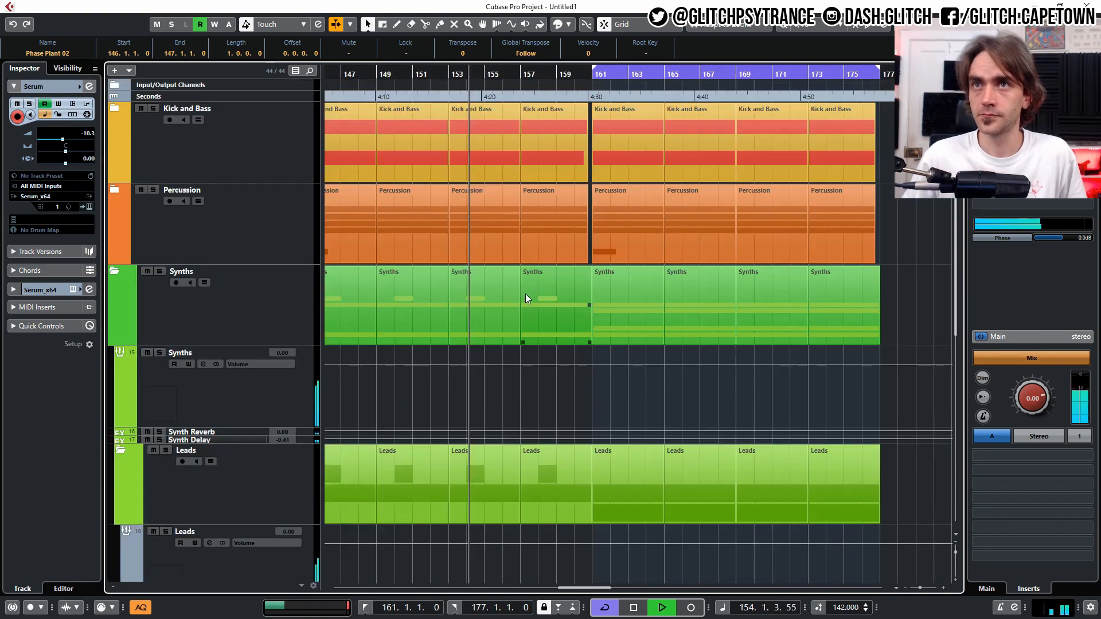
pyautogui.click(113, 273)
pyautogui.click(115, 108)
pyautogui.press('h')
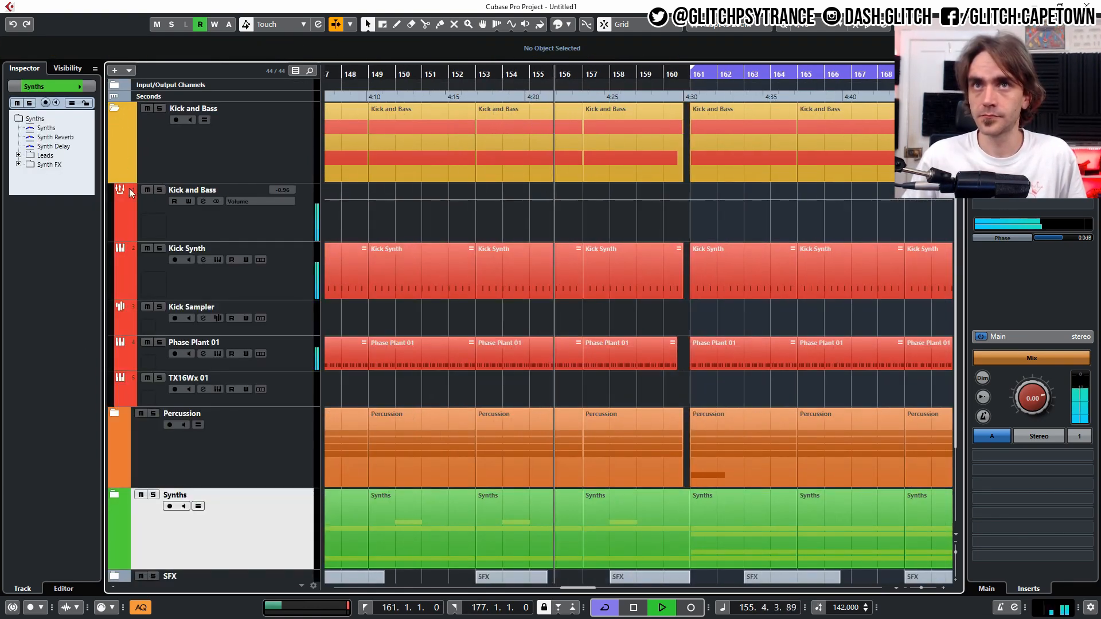
# Show the Kick and Bass group's effect automation, move the start of the ramp to bar 153, and collapse the folder
pyautogui.click(119, 239)
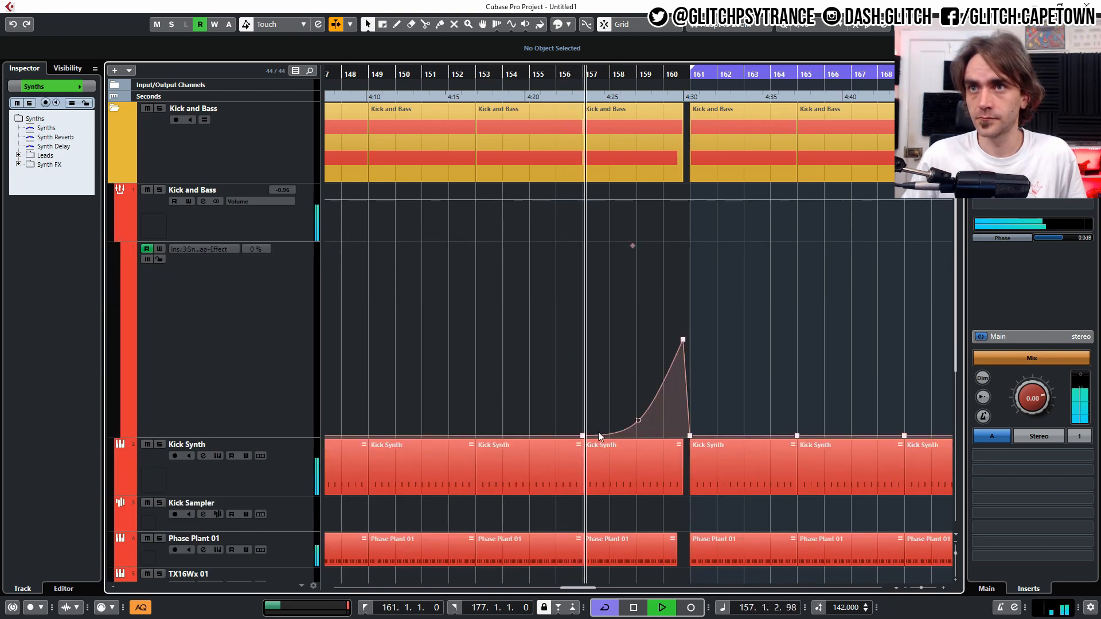
pyautogui.moveTo(583, 436); pyautogui.dragTo(475, 437)
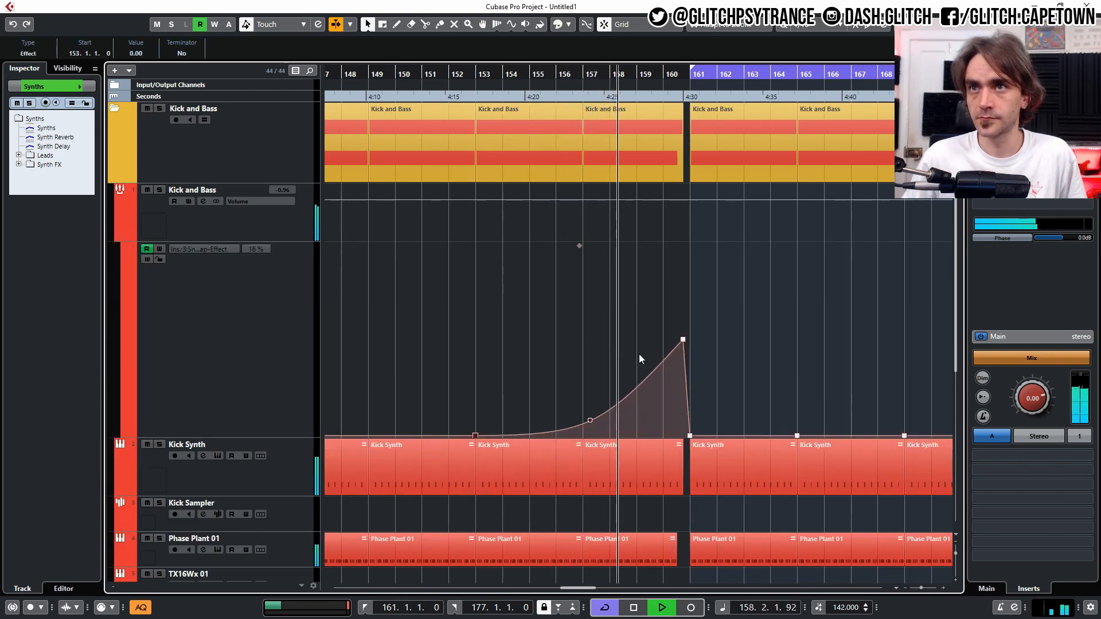
pyautogui.scroll(-2, 584, 376)
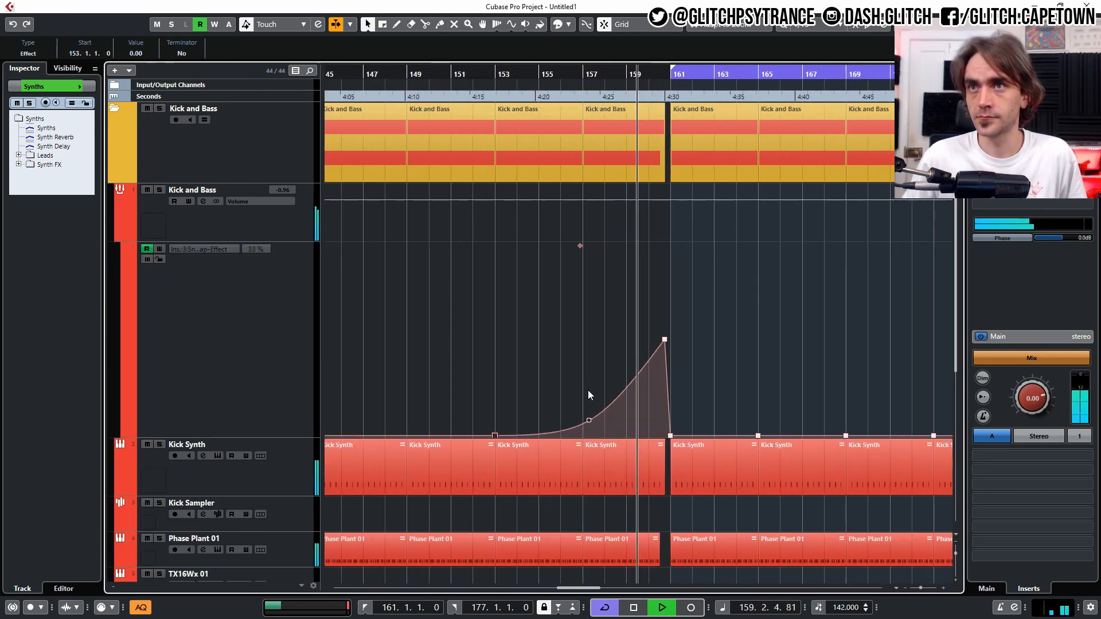
pyautogui.click(114, 109)
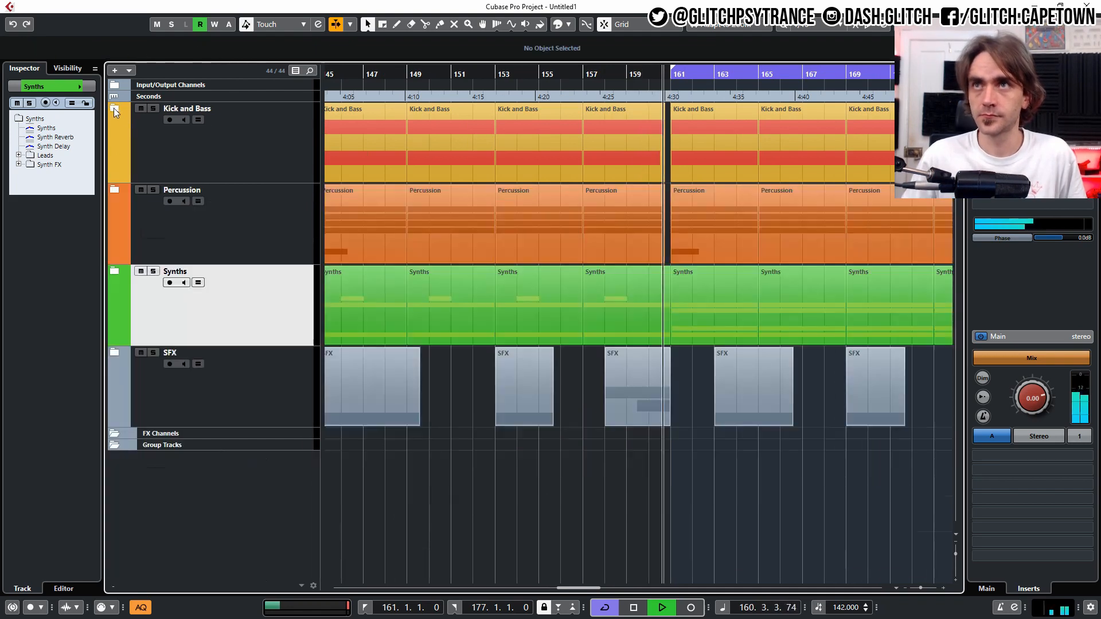
# Expand the Synths folder and mute the four Serum parts on the Serum track between bars 161 and 177
pyautogui.scroll(-3, 658, 482)
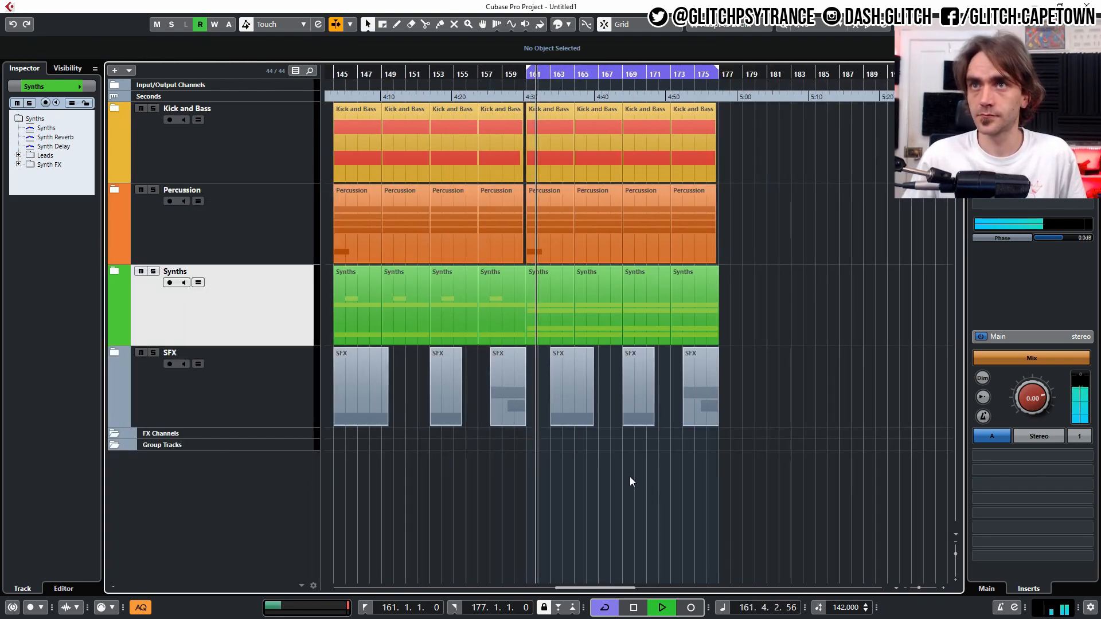
pyautogui.click(115, 274)
pyautogui.scroll(-5, 604, 368)
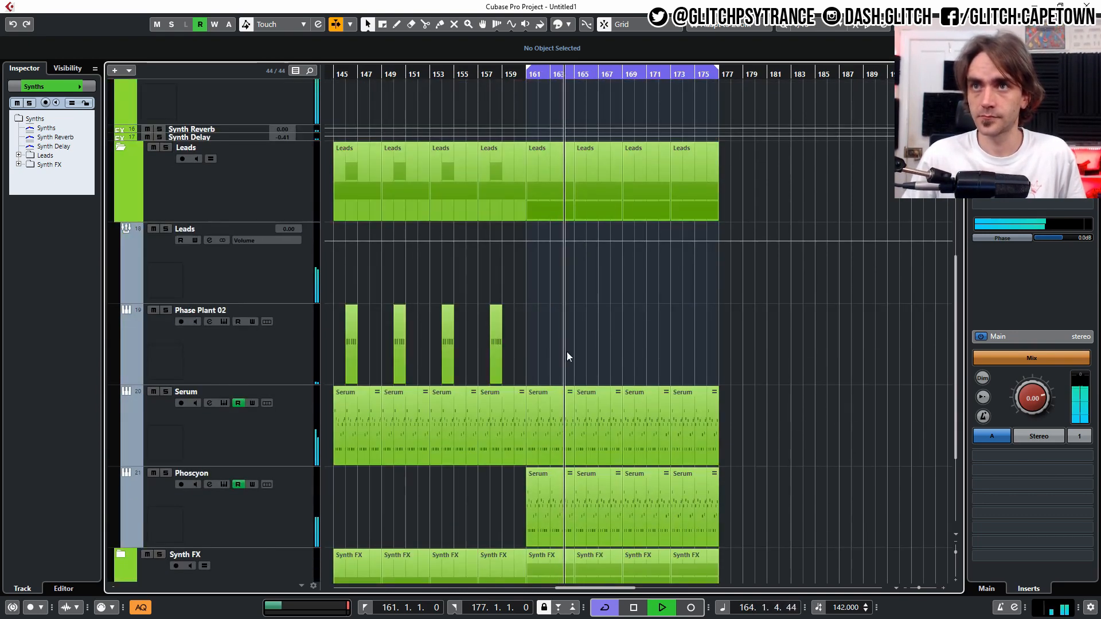
pyautogui.press('7')
pyautogui.moveTo(554, 341); pyautogui.dragTo(720, 397)
pyautogui.press('1')
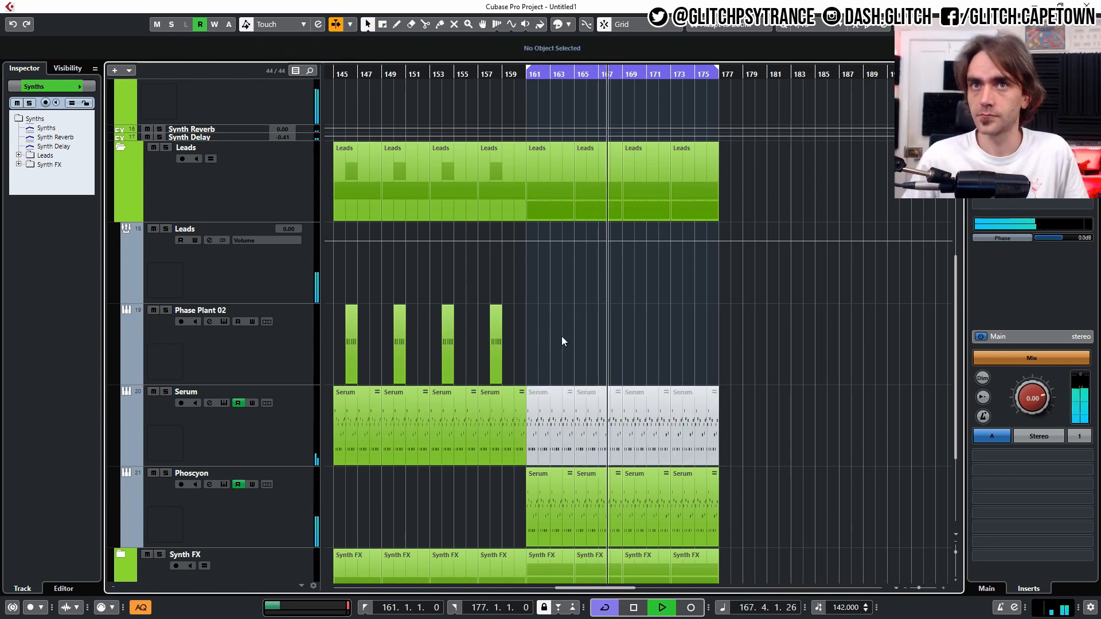
# Move the four muted Serum parts to start at bar 169, and unmute the two at bars 169 and 173
pyautogui.scroll(-4, 642, 371)
pyautogui.scroll(2, 553, 337)
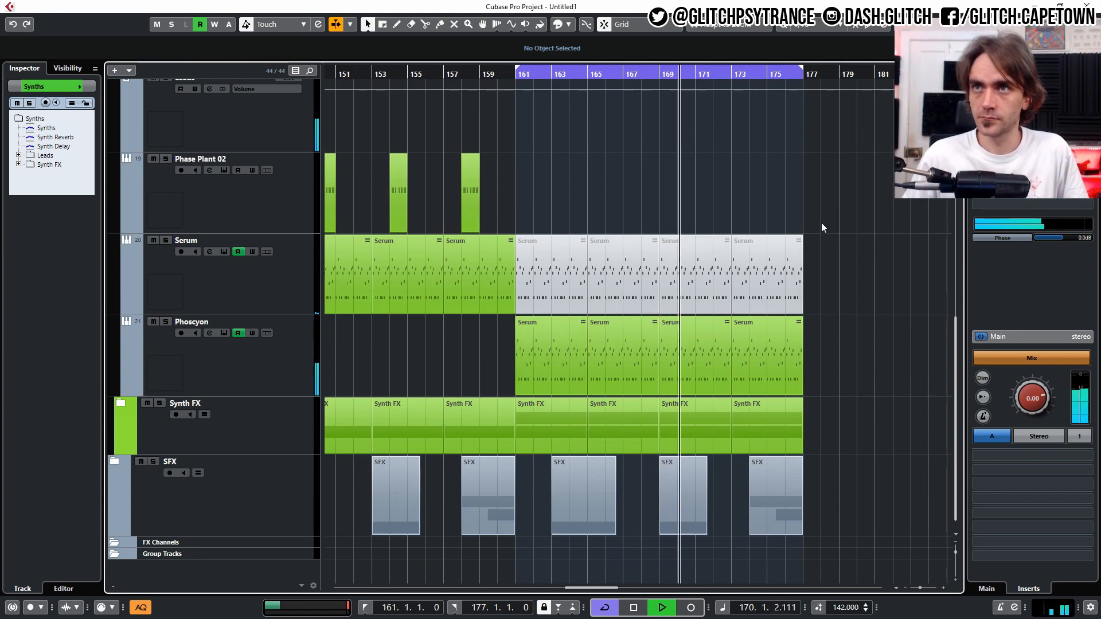
pyautogui.moveTo(821, 224); pyautogui.dragTo(557, 266)
pyautogui.moveTo(558, 266); pyautogui.dragTo(698, 264)
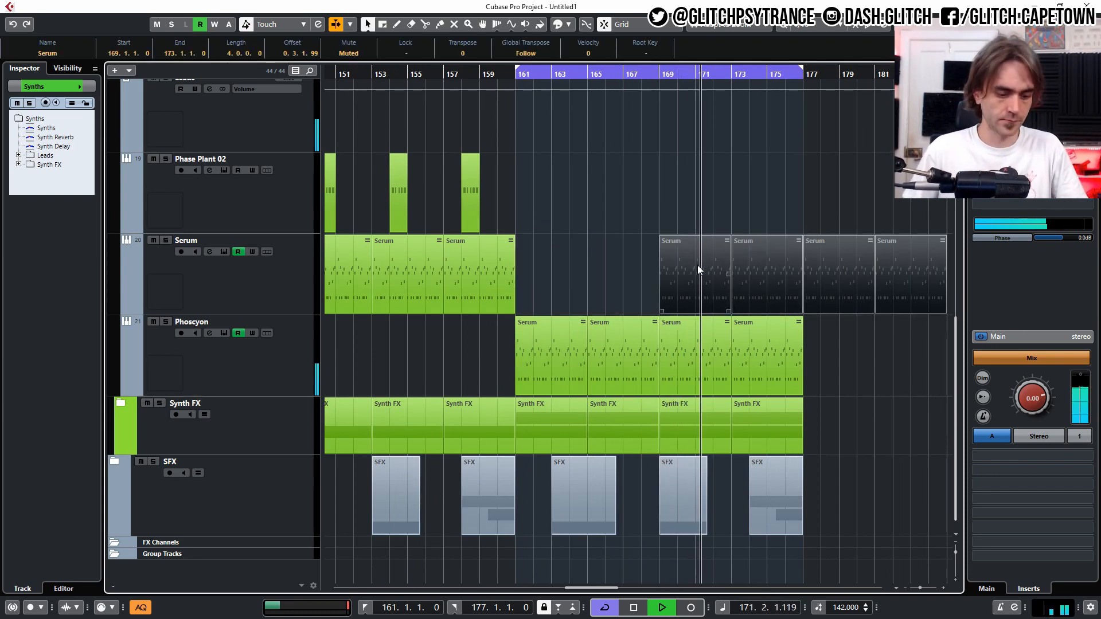
pyautogui.moveTo(671, 225); pyautogui.dragTo(747, 292)
pyautogui.hotkey('shift', 'u')
pyautogui.click(746, 122)
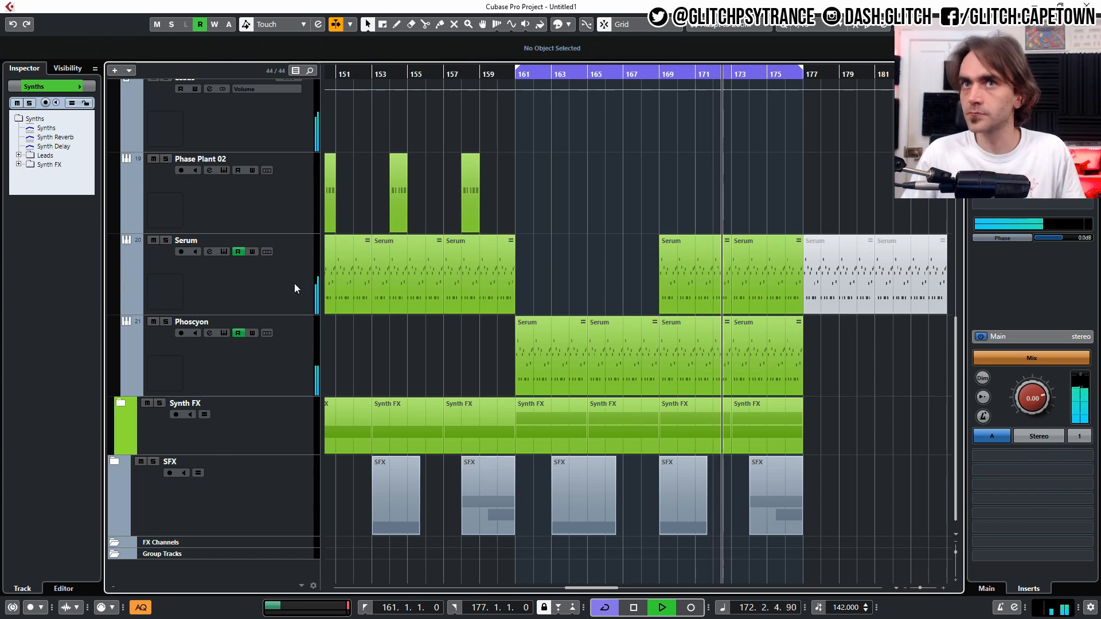
# Collapse the Leads and Synths folders, and move the two muted parts after bar 177 to start at bar 185
pyautogui.scroll(-3, 665, 245)
pyautogui.hscroll(3, 642, 257)
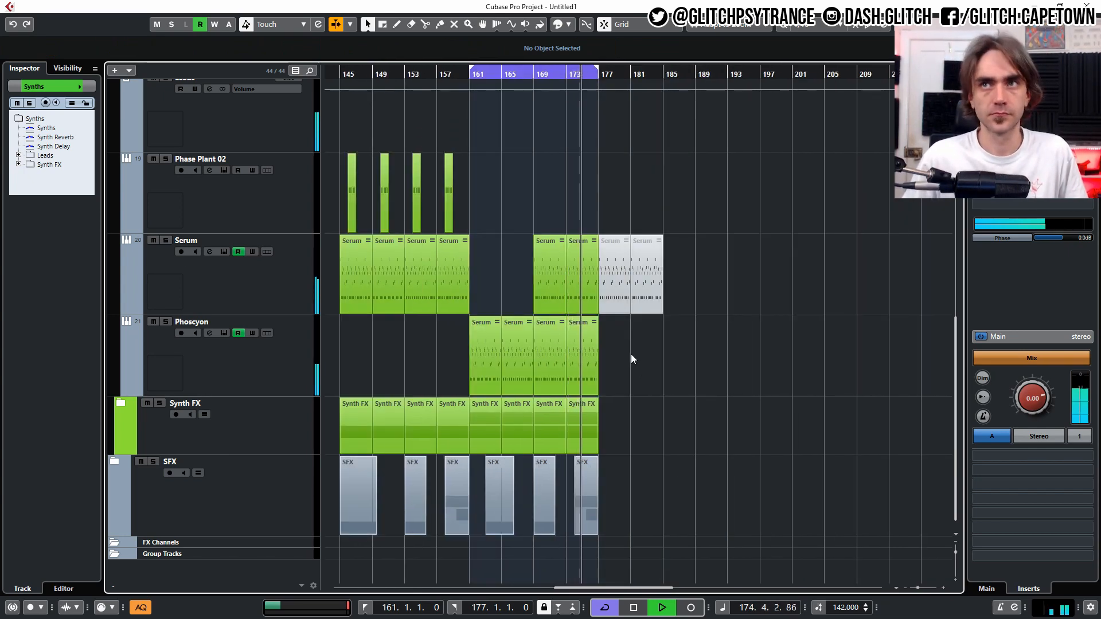
pyautogui.scroll(3, 583, 322)
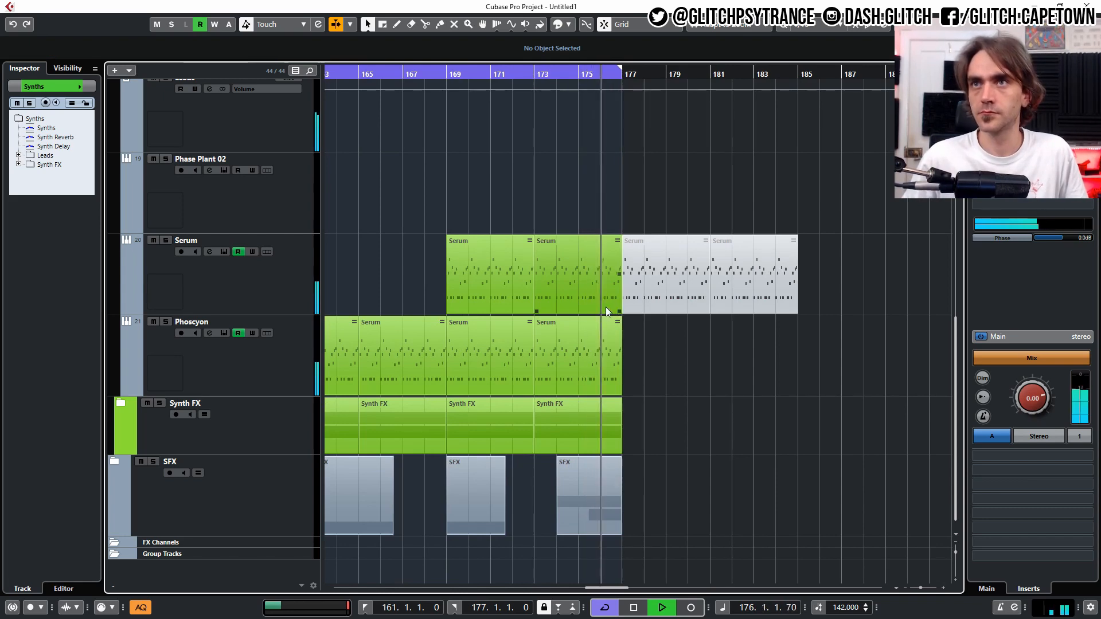
pyautogui.scroll(5, 602, 301)
pyautogui.scroll(-3, 627, 204)
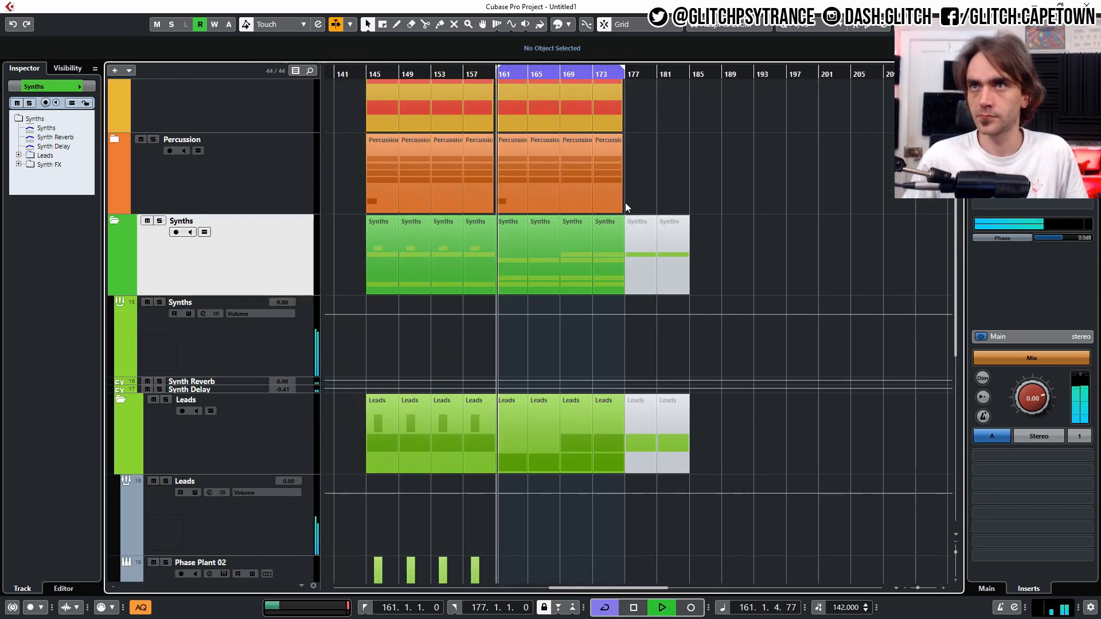
pyautogui.click(121, 401)
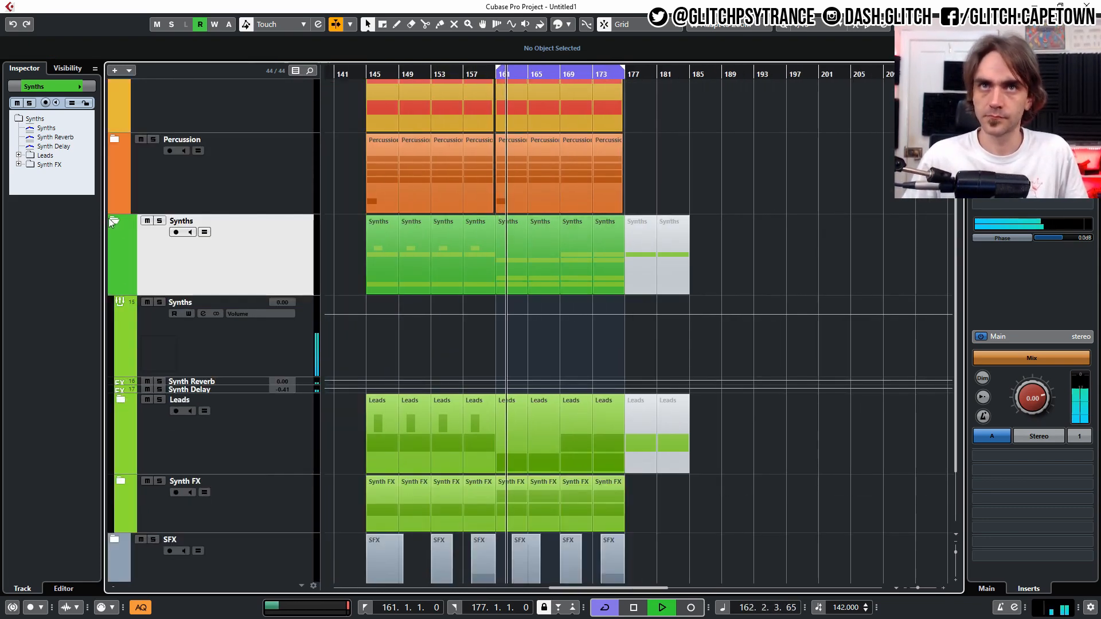
pyautogui.click(113, 221)
pyautogui.scroll(-3, 693, 308)
pyautogui.scroll(5, 563, 338)
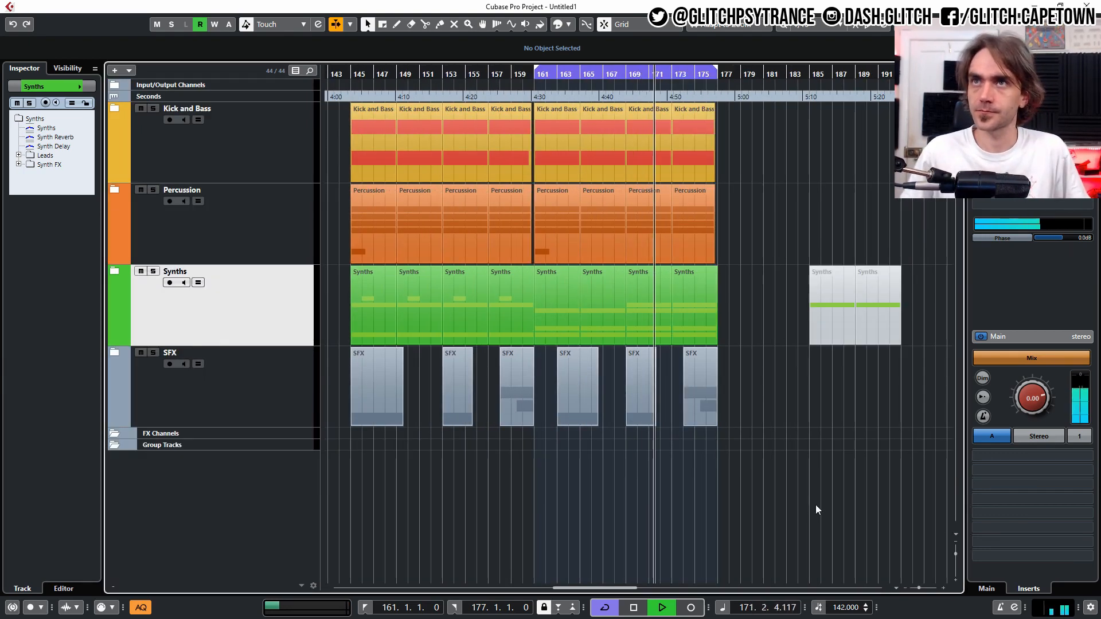
# Expand the Kick and Bass folder, check and hide the group's effect automation lane, and collapse the folder again
pyautogui.scroll(2, 815, 504)
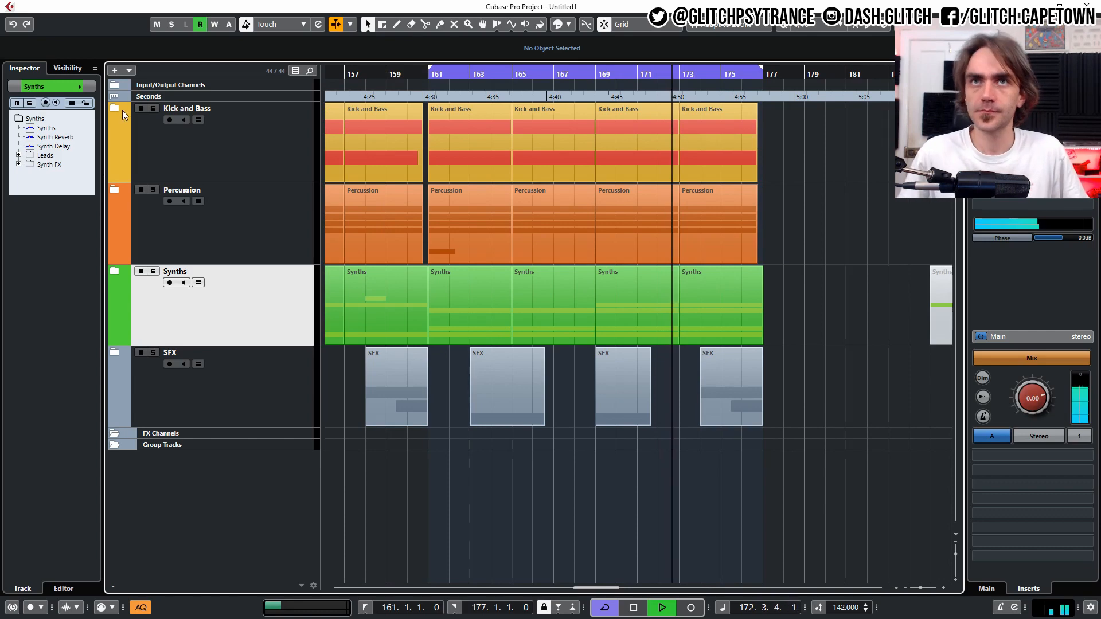
pyautogui.click(122, 109)
pyautogui.scroll(-2, 316, 223)
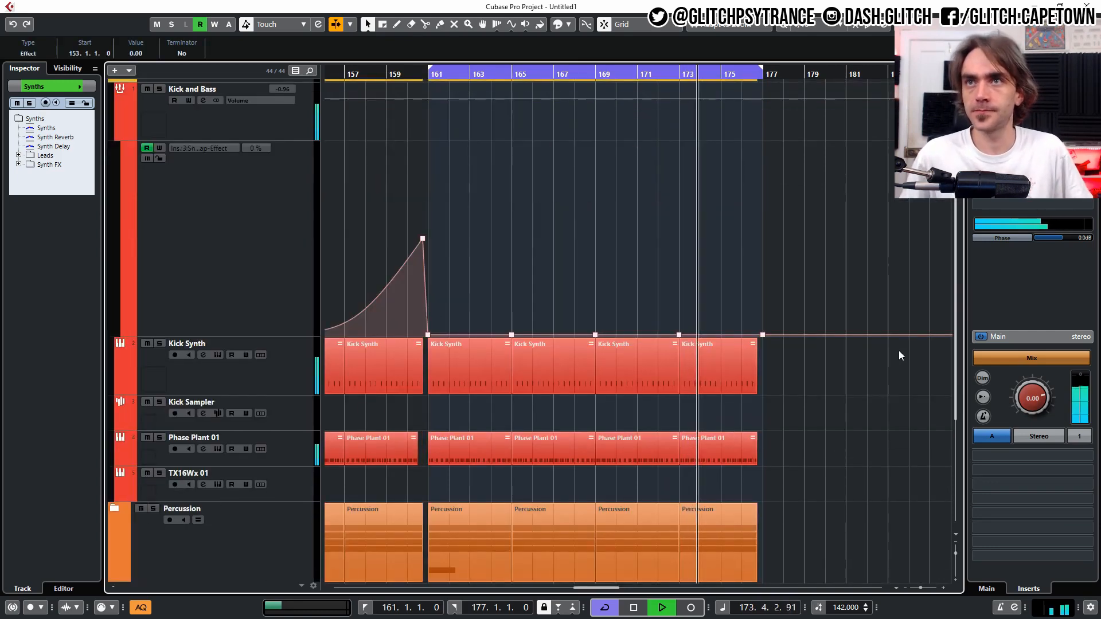
pyautogui.moveTo(832, 299); pyautogui.dragTo(803, 343)
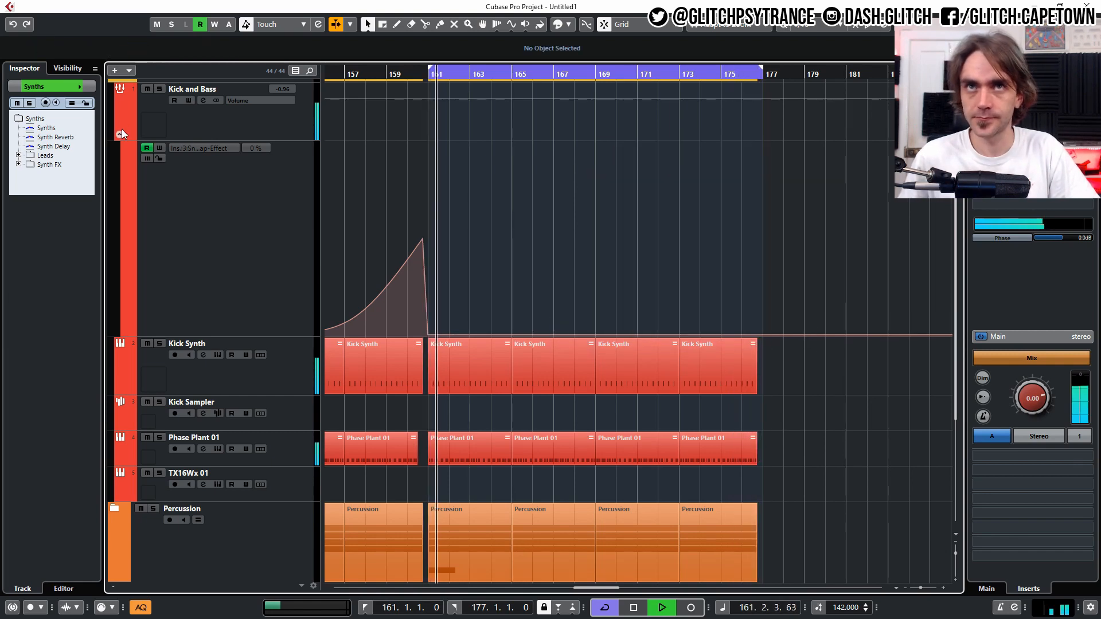
pyautogui.click(120, 134)
pyautogui.scroll(3, 120, 123)
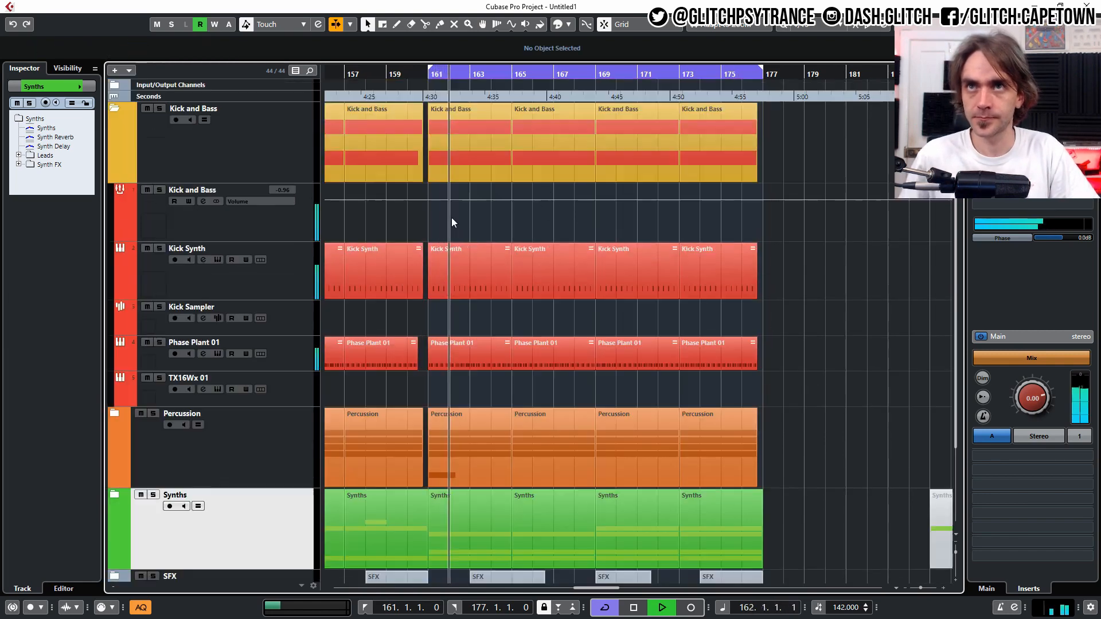
pyautogui.click(114, 109)
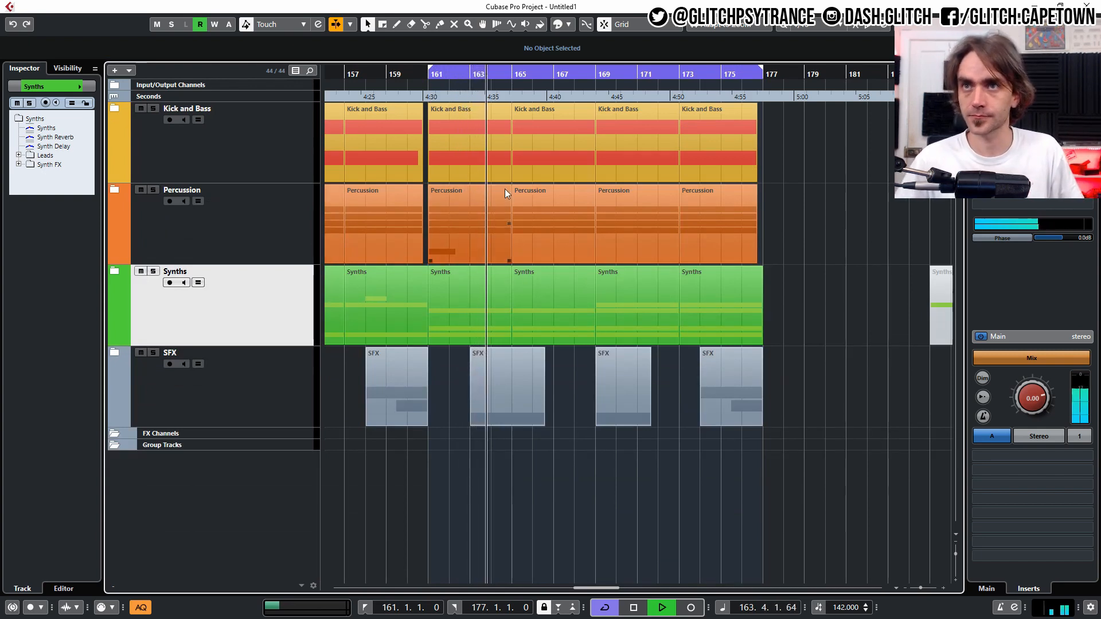
# Replay the start of the loop at bar 161, stop playback, and expand the Kick and Bass folder
pyautogui.scroll(1, 466, 190)
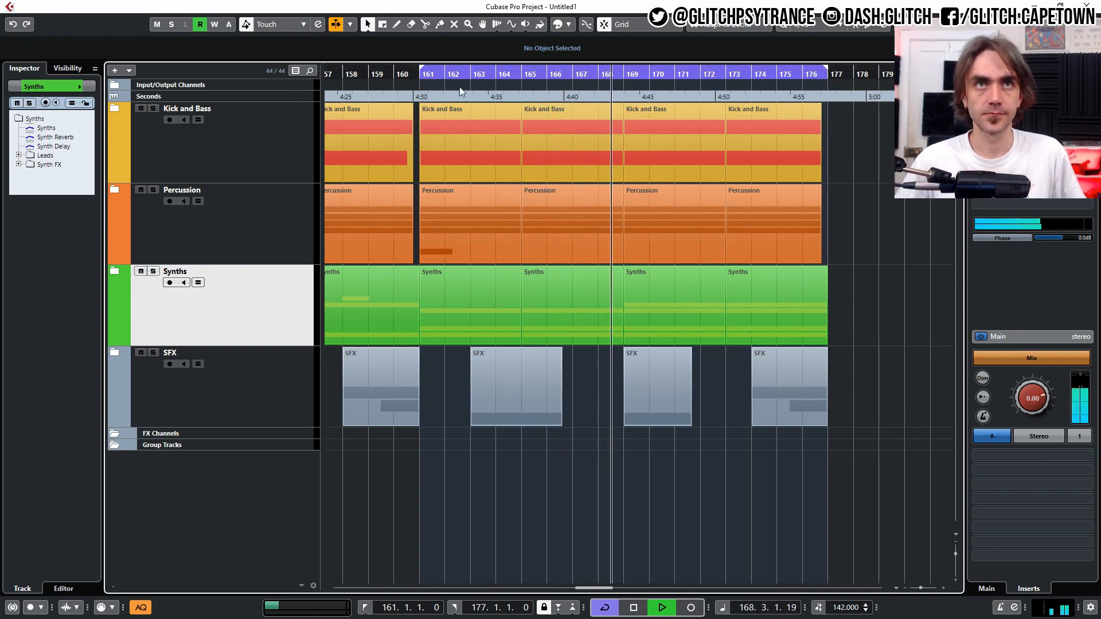
pyautogui.click(417, 73)
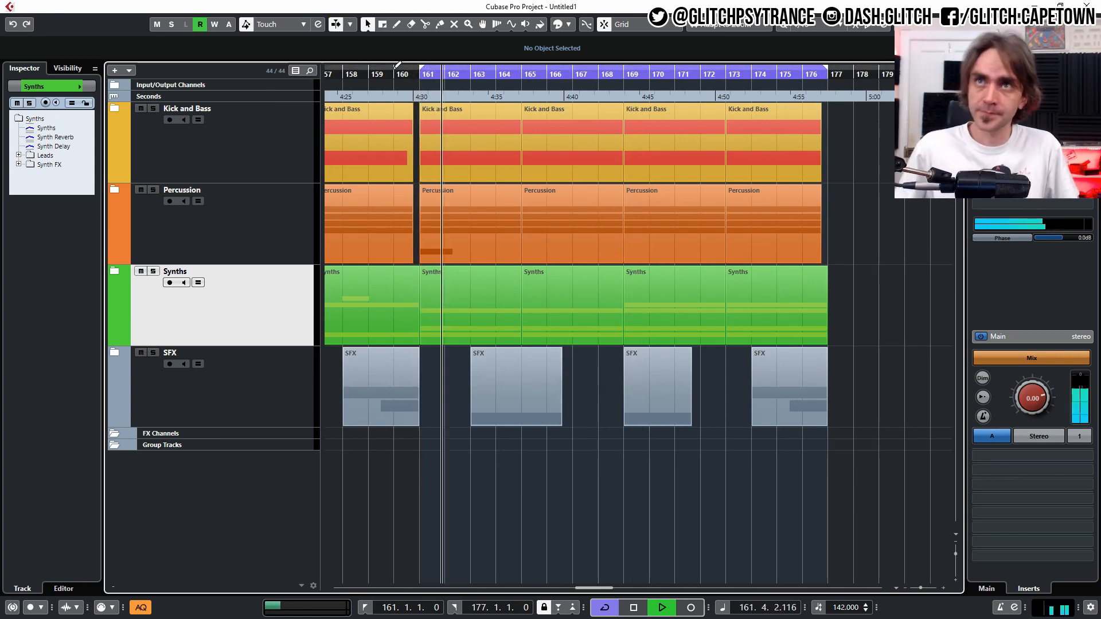
pyautogui.press('space')
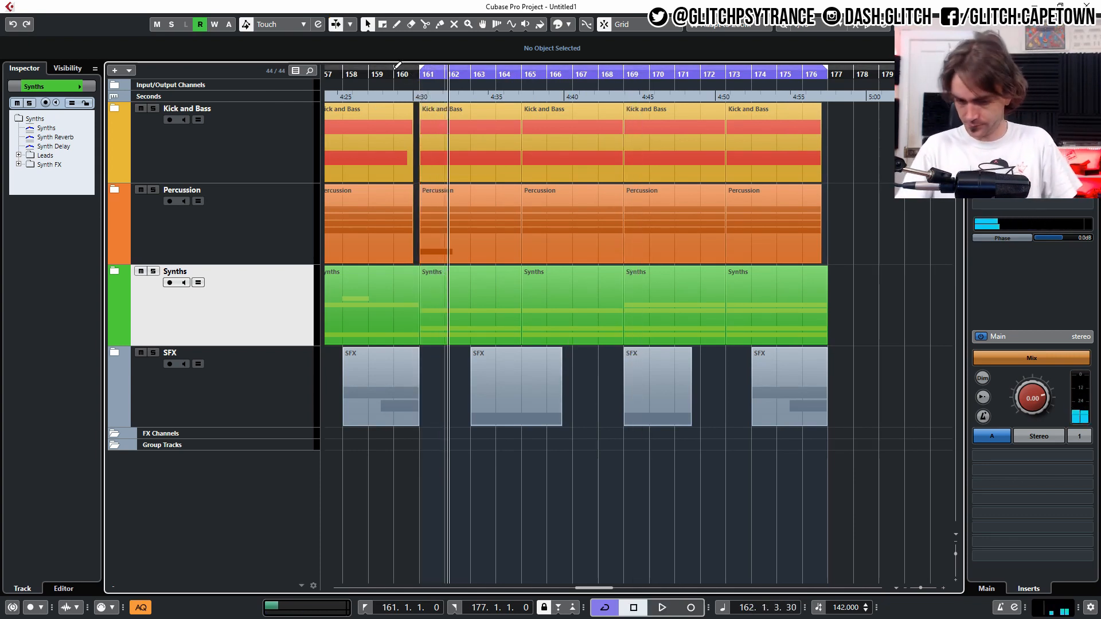
pyautogui.click(123, 115)
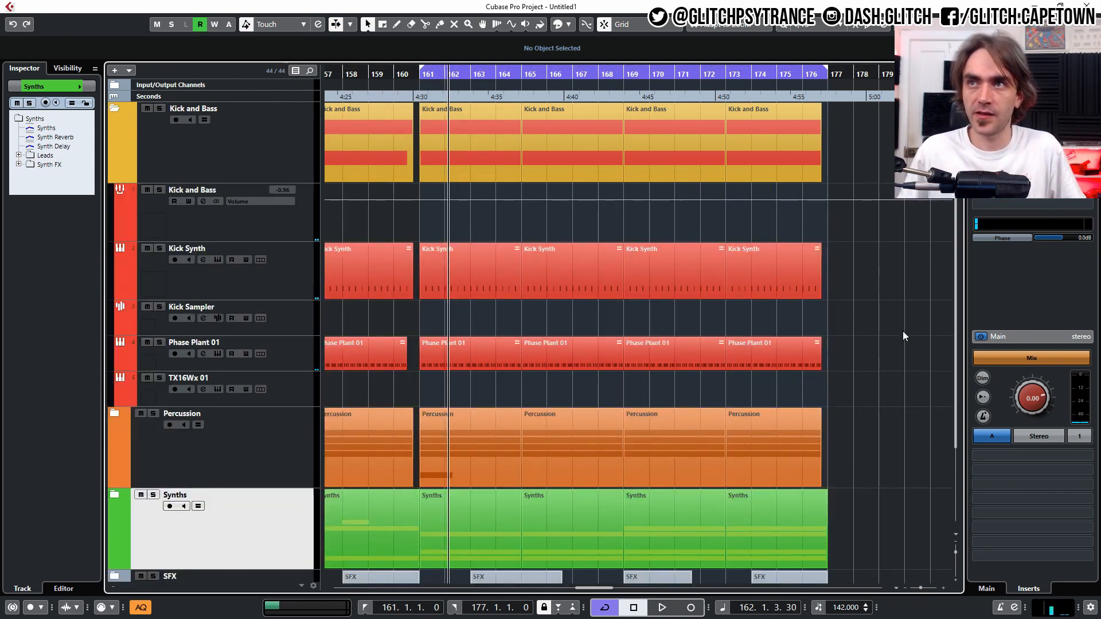
# Delete the three Phase Plant 01 parts that start at bars 165, 169 and 173
pyautogui.moveTo(899, 331); pyautogui.dragTo(710, 365)
pyautogui.press('Delete')
pyautogui.press('g')
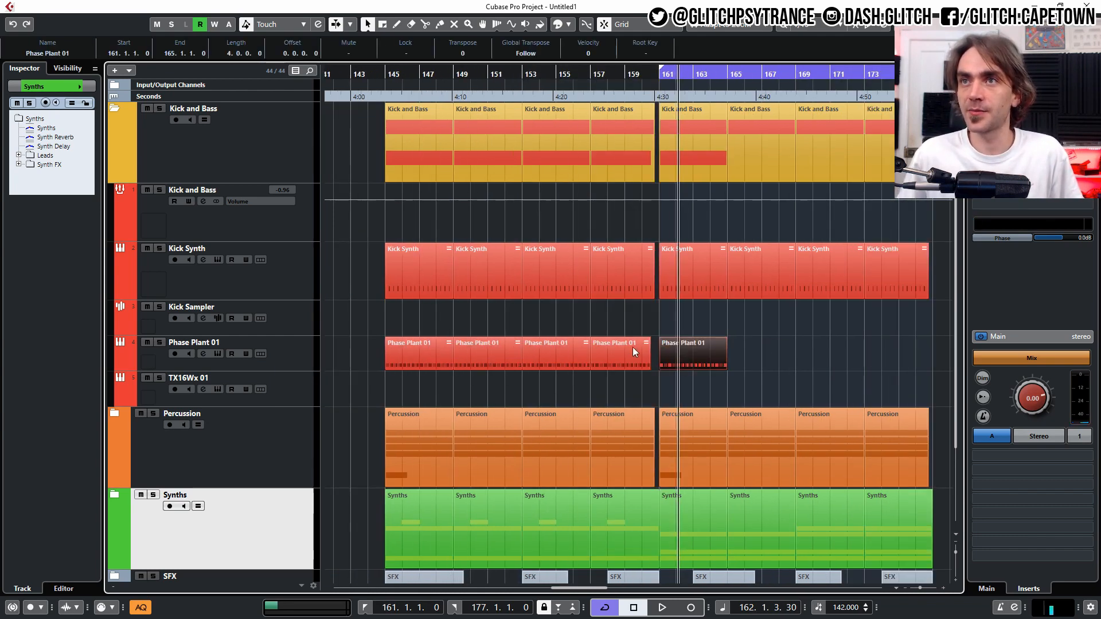
# Colour the four Phase Plant 01 parts between bars 145 and 161 yellow-green
pyautogui.moveTo(526, 350); pyautogui.dragTo(359, 381)
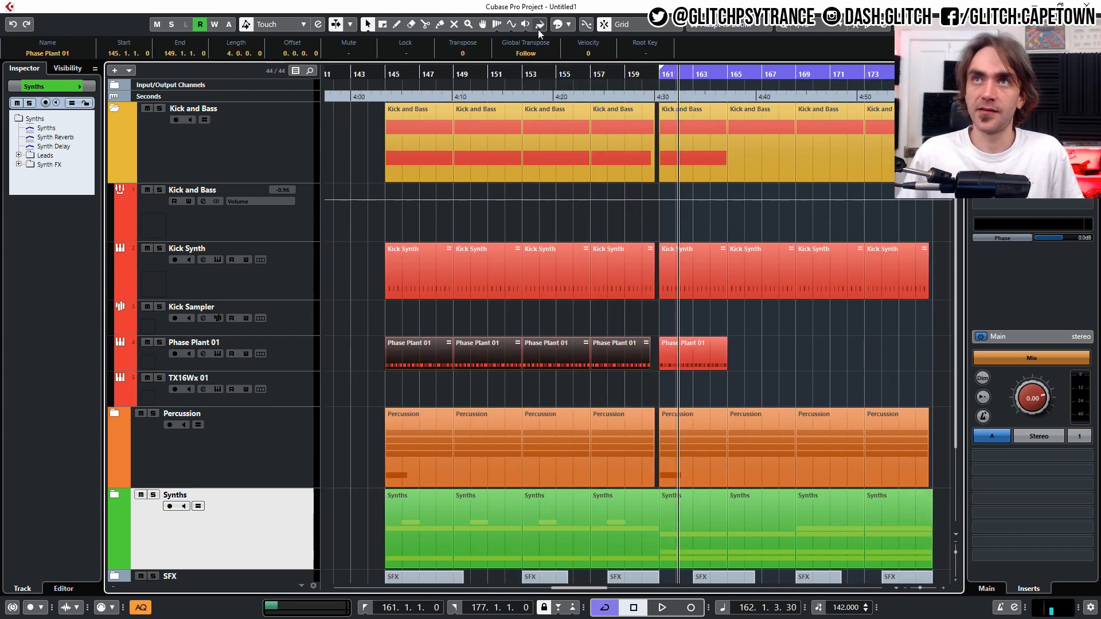
pyautogui.click(567, 25)
pyautogui.click(618, 59)
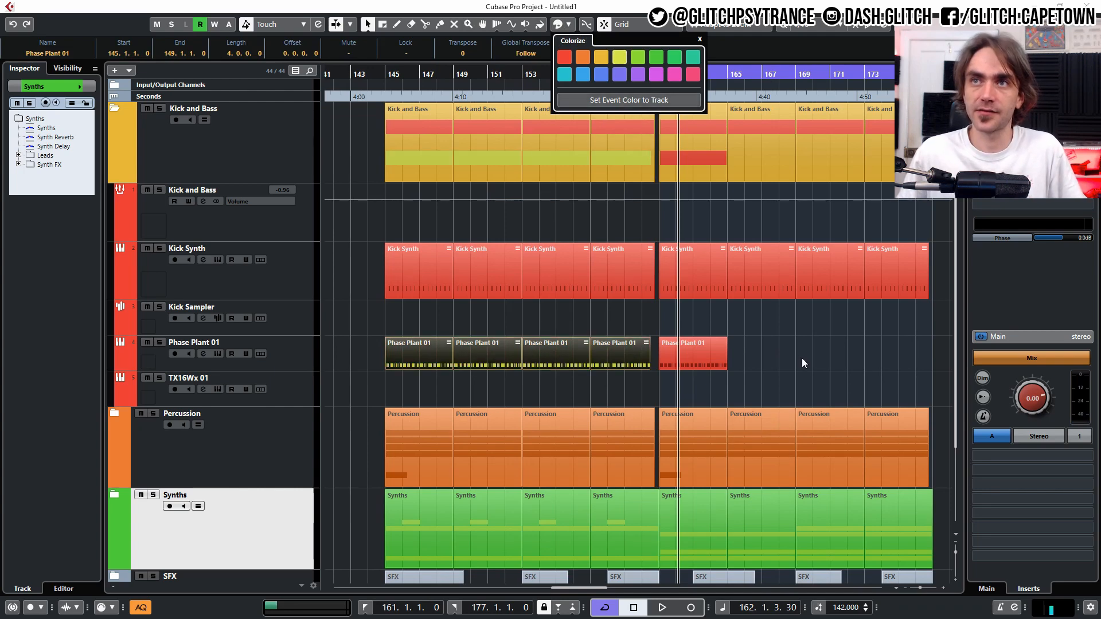
# Repeat the remaining Phase Plant 01 part at bar 161 three times to fill the section up to bar 177
pyautogui.press('1')
pyautogui.click(690, 362)
pyautogui.press('1')
pyautogui.press('1')
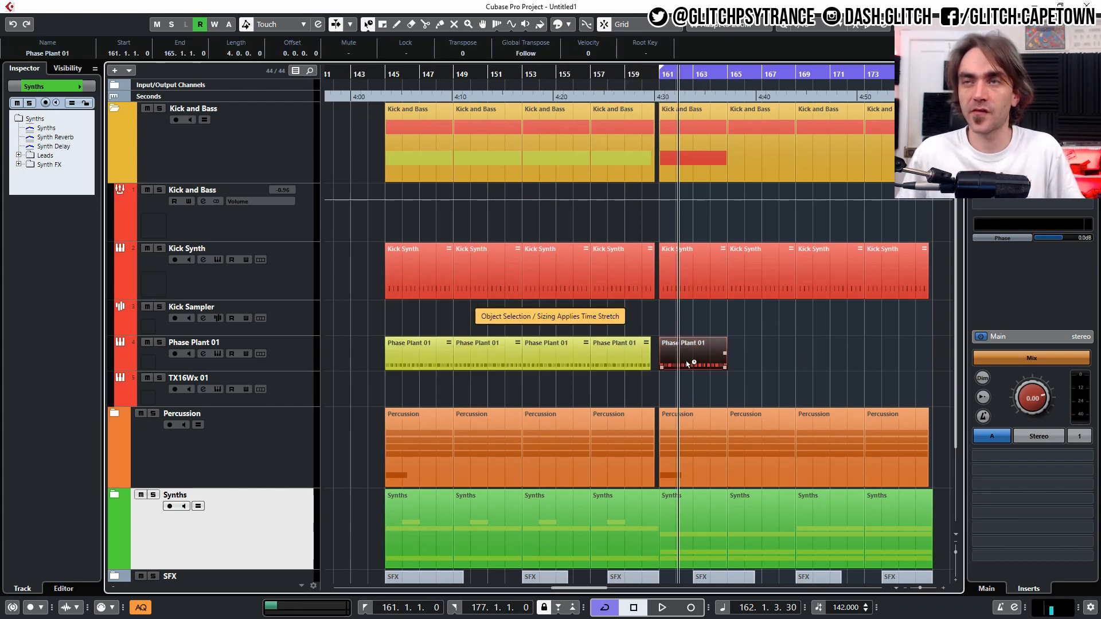
pyautogui.hscroll(3, 705, 372)
pyautogui.hscroll(-2, 665, 364)
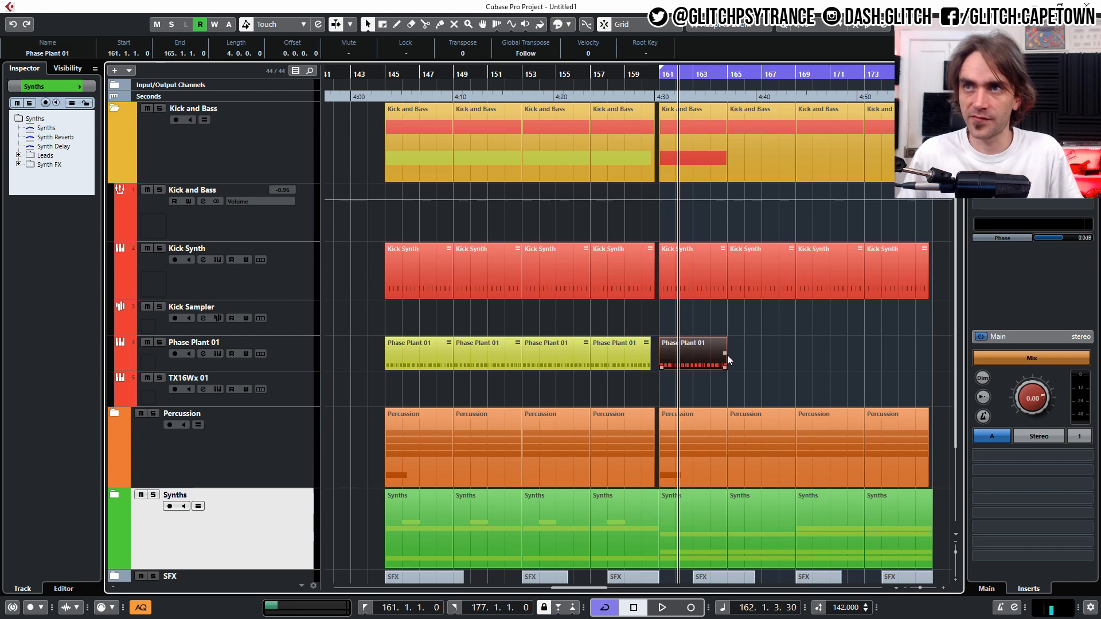
pyautogui.moveTo(727, 356); pyautogui.dragTo(900, 369)
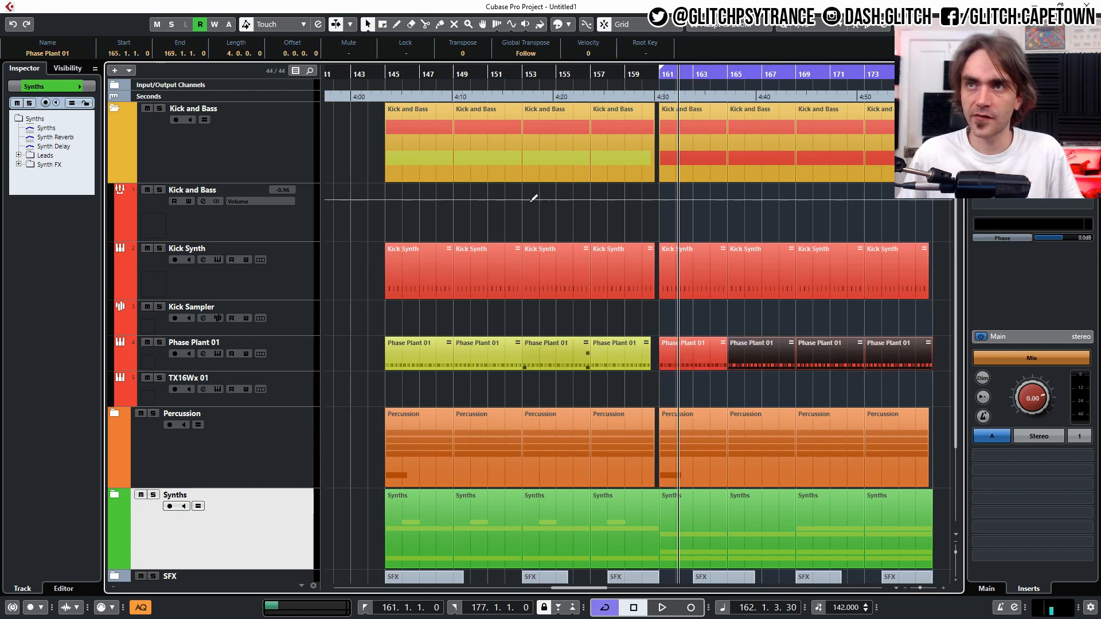
# Shorten the last Phase Plant 01 part, starting at bar 173, to end at 176.4.1 in line with the kick
pyautogui.hscroll(3, 565, 365)
pyautogui.scroll(2, 579, 365)
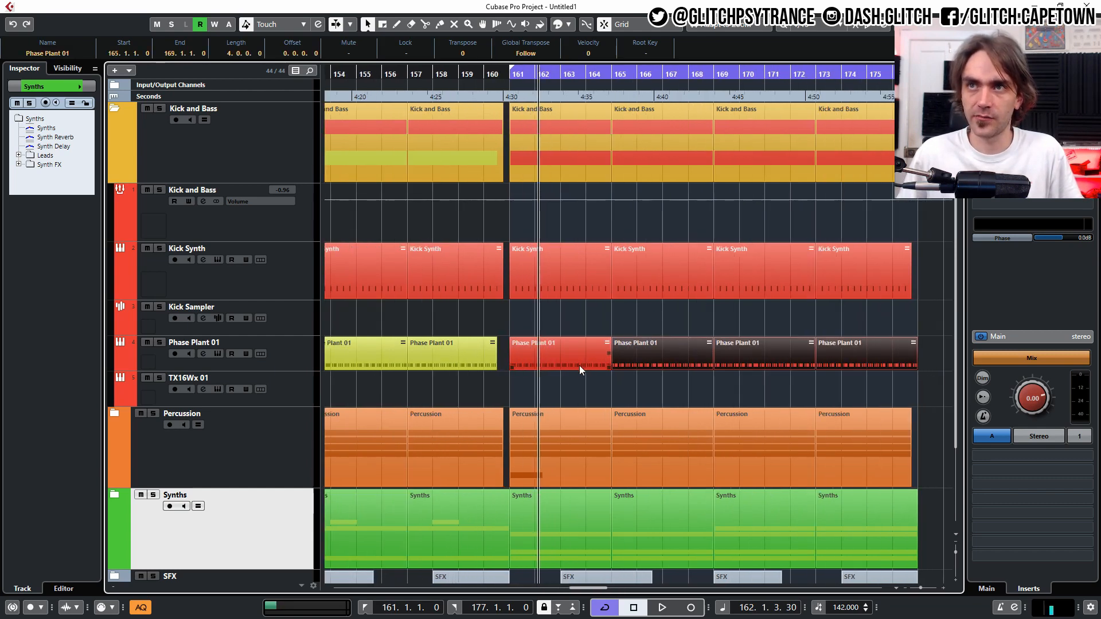
pyautogui.click(538, 353)
pyautogui.scroll(4, 919, 356)
pyautogui.click(891, 358)
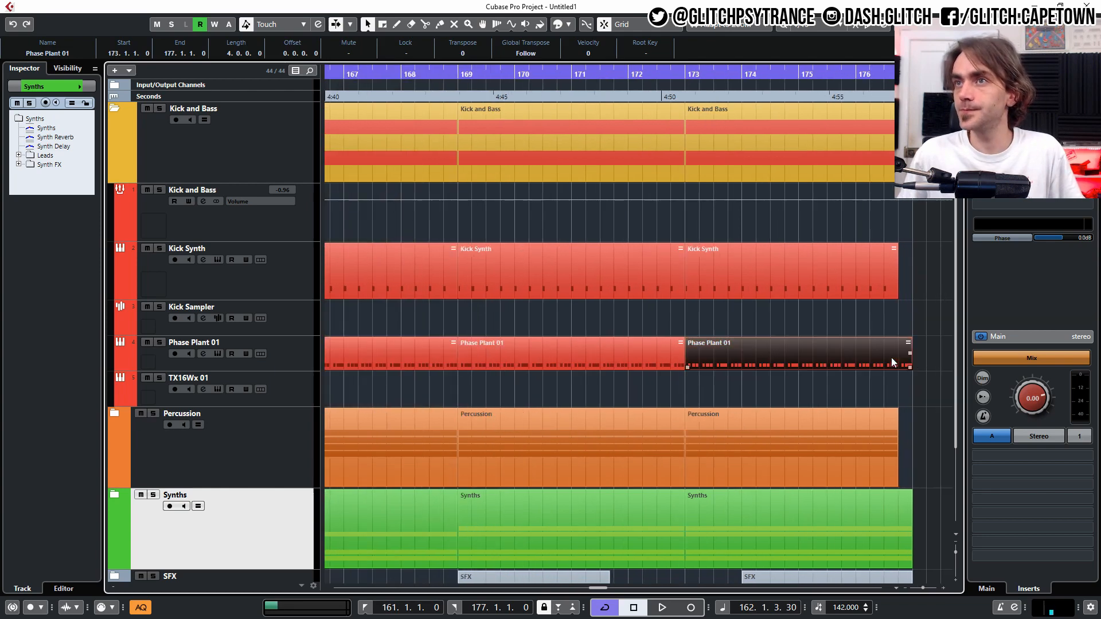
pyautogui.moveTo(908, 366); pyautogui.dragTo(894, 367)
pyautogui.hscroll(-10, 803, 379)
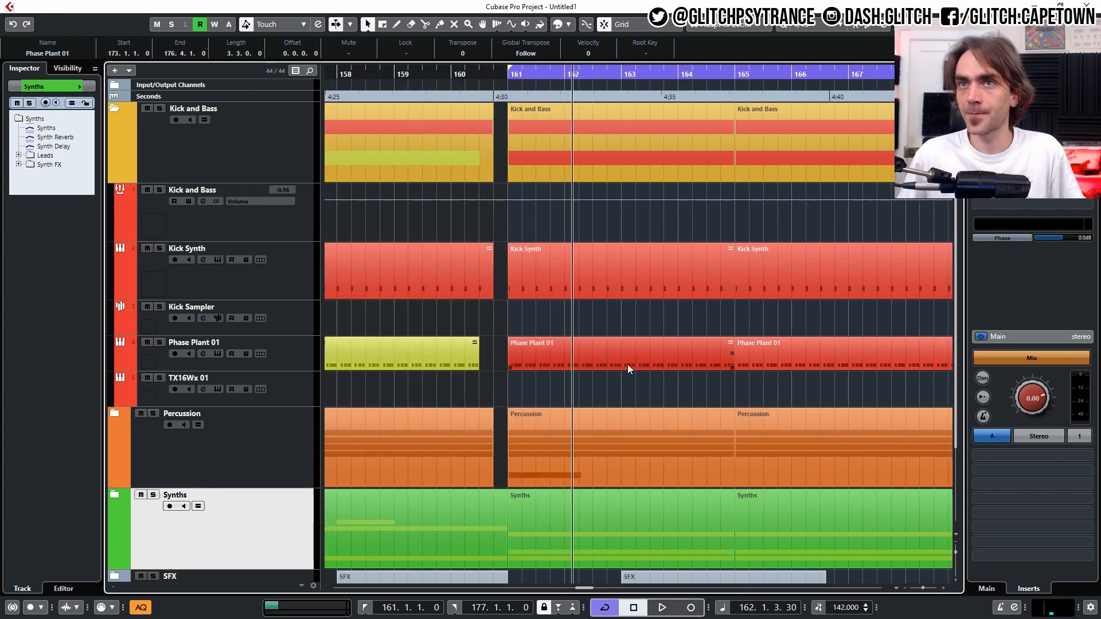
# Open the Phase Plant 01 part at bar 161 for editing during playback, and set notes 161.1.4 to D#1 and 161.2.3 to D1
pyautogui.click(627, 364)
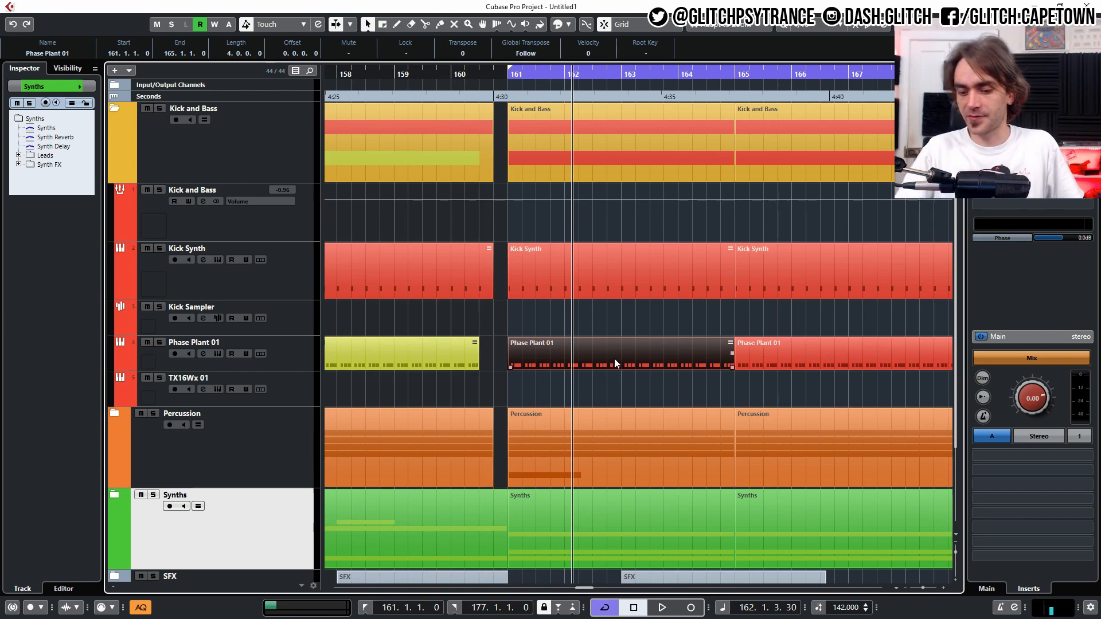
pyautogui.doubleClick(614, 359)
pyautogui.press('space')
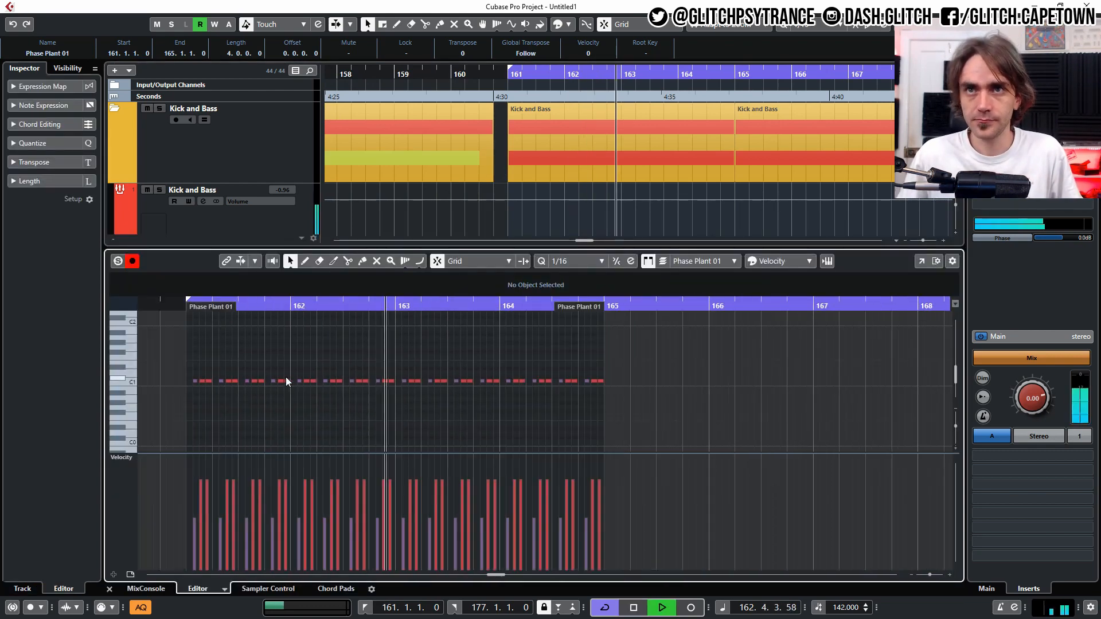
pyautogui.moveTo(292, 409); pyautogui.dragTo(346, 383)
pyautogui.press('Down')
pyautogui.press('Down')
pyautogui.press('Down')
pyautogui.click(390, 370)
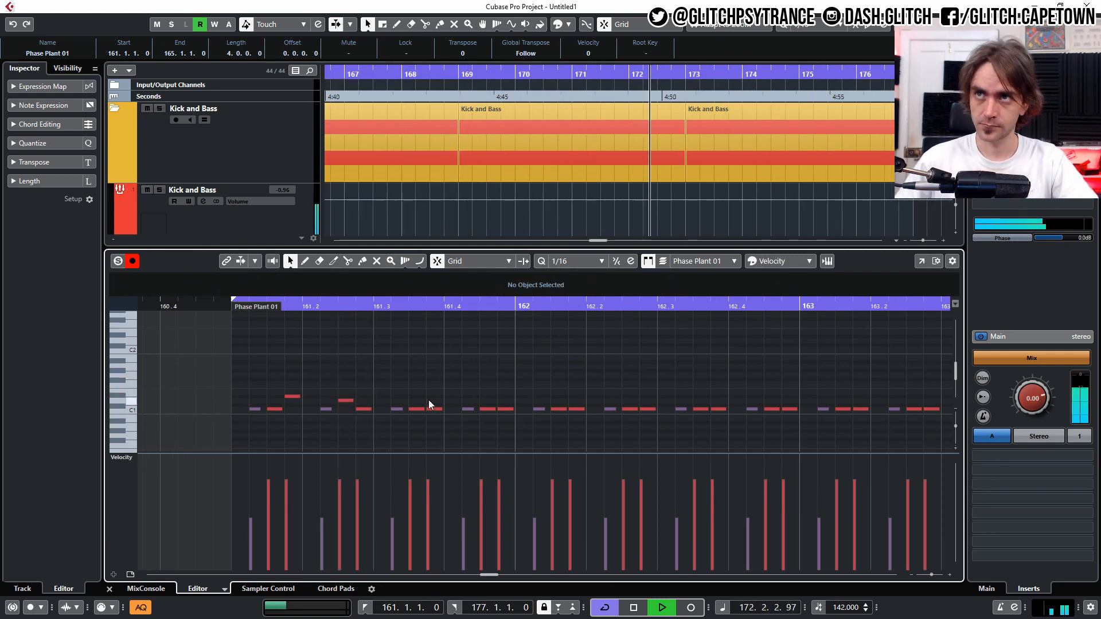
# Try raising the bass note at 161.3.2 to D#1 and the one at 161.3.4 to D1
pyautogui.moveTo(437, 409); pyautogui.dragTo(438, 400)
pyautogui.click(513, 367)
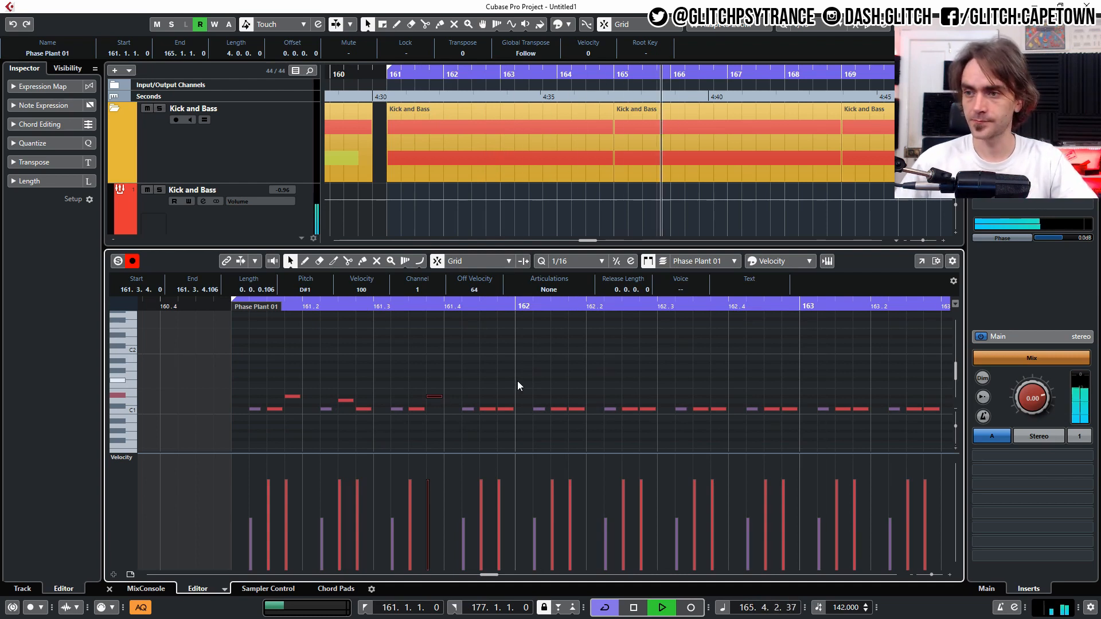
pyautogui.moveTo(433, 400); pyautogui.dragTo(434, 408)
pyautogui.click(396, 409)
pyautogui.press('Up')
pyautogui.press('Up')
pyautogui.press('Up')
pyautogui.click(434, 408)
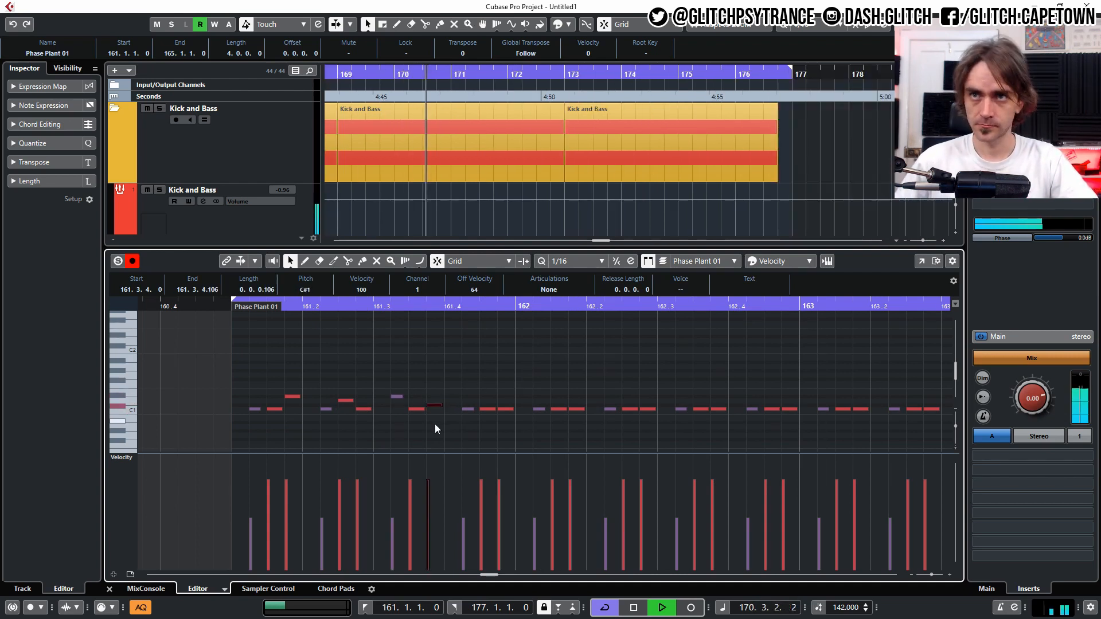
pyautogui.press('Up')
pyautogui.press('Up')
# Try different pitches for the bass note at 161.4.3, ending on D1
pyautogui.click(488, 409)
pyautogui.press('Up')
pyautogui.press('Up')
pyautogui.press('Up')
pyautogui.press('Up')
pyautogui.press('Up')
pyautogui.press('Up')
pyautogui.press('Up')
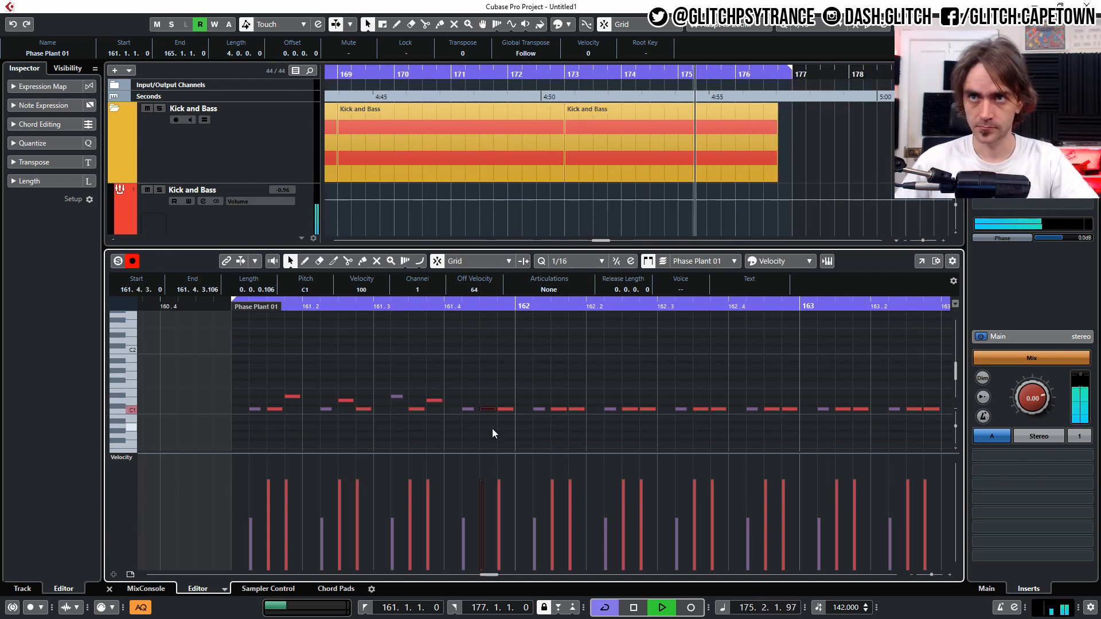
pyautogui.press('Down')
pyautogui.press('Down')
pyautogui.press('Down')
pyautogui.press('Down')
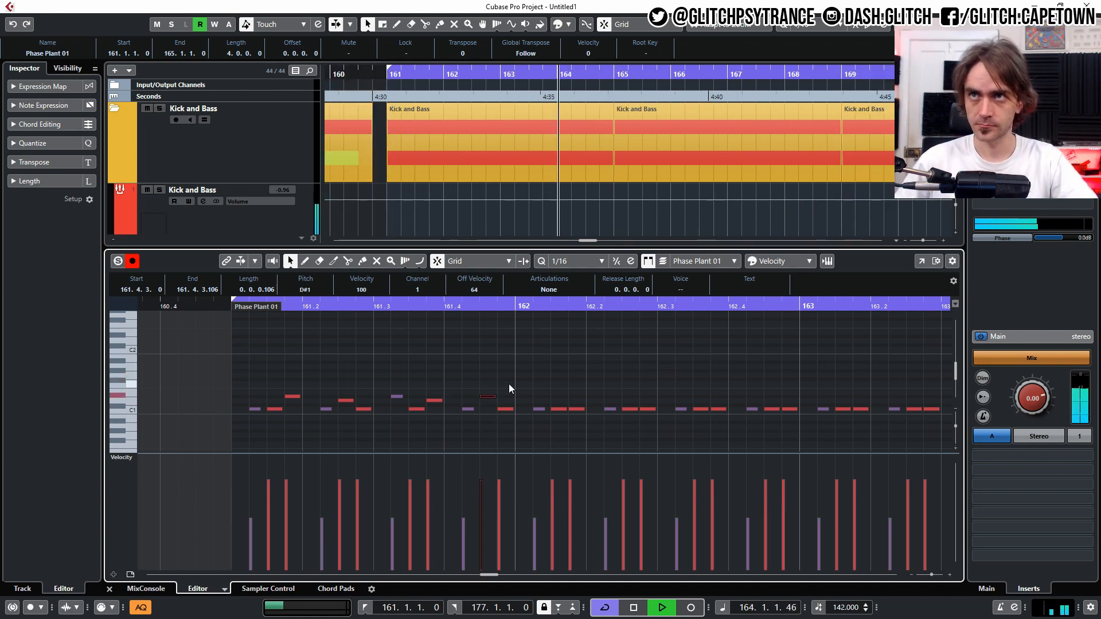
pyautogui.press('Down')
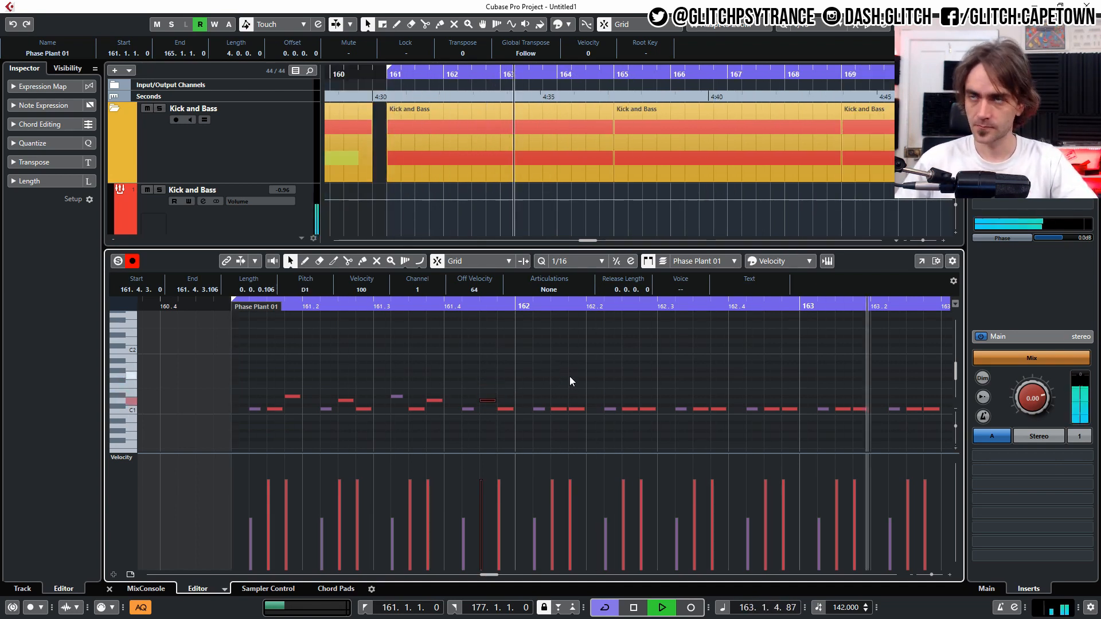
# Return the notes at 161.3.4 and 161.4.3 to C1, and raise the note at 161.4.4 to D1
pyautogui.click(457, 379)
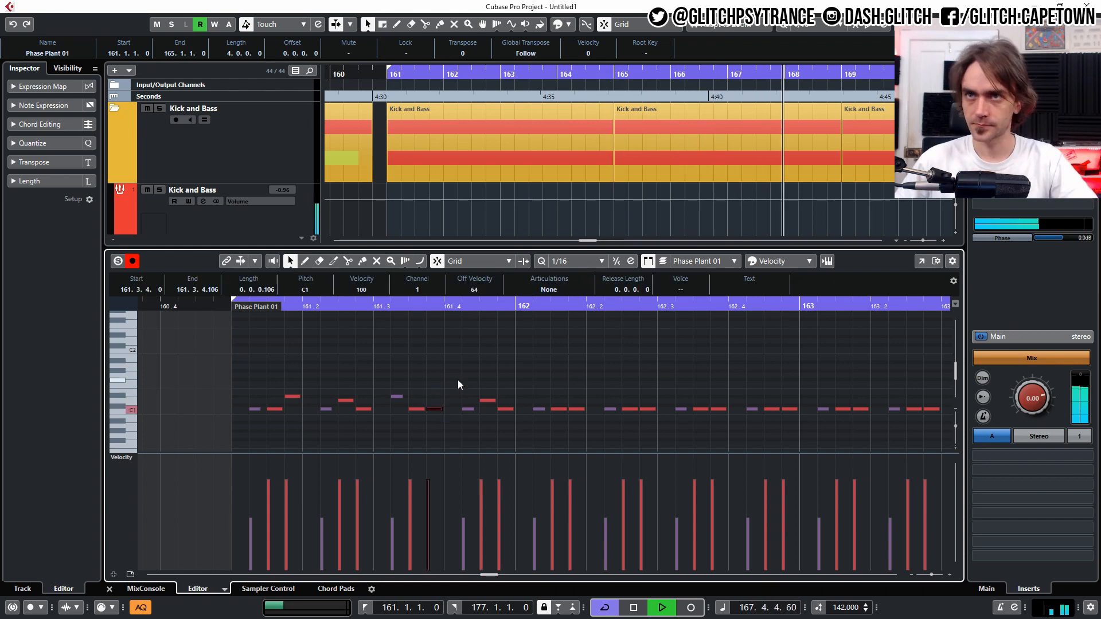
pyautogui.click(488, 400)
pyautogui.press('Down')
pyautogui.press('Down')
pyautogui.click(505, 410)
pyautogui.press('Up')
pyautogui.press('Up')
pyautogui.click(534, 385)
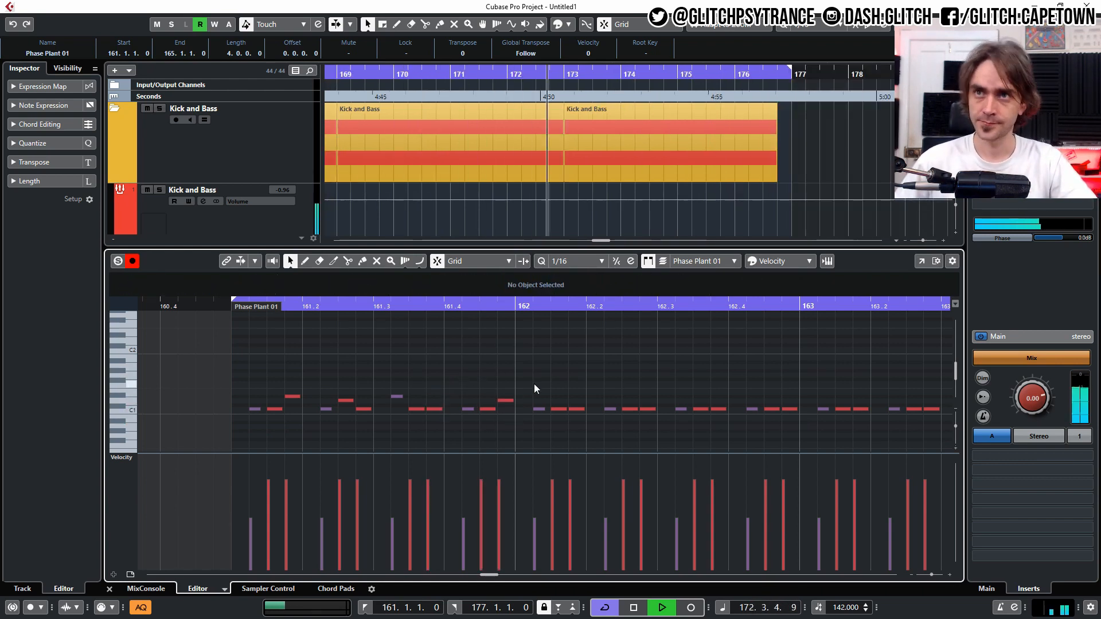
# Set the note at 161.3.2 to D1 and the one at 161.3.4 to D#1, and restart playback
pyautogui.click(436, 409)
pyautogui.press('Up')
pyautogui.press('Up')
pyautogui.click(396, 395)
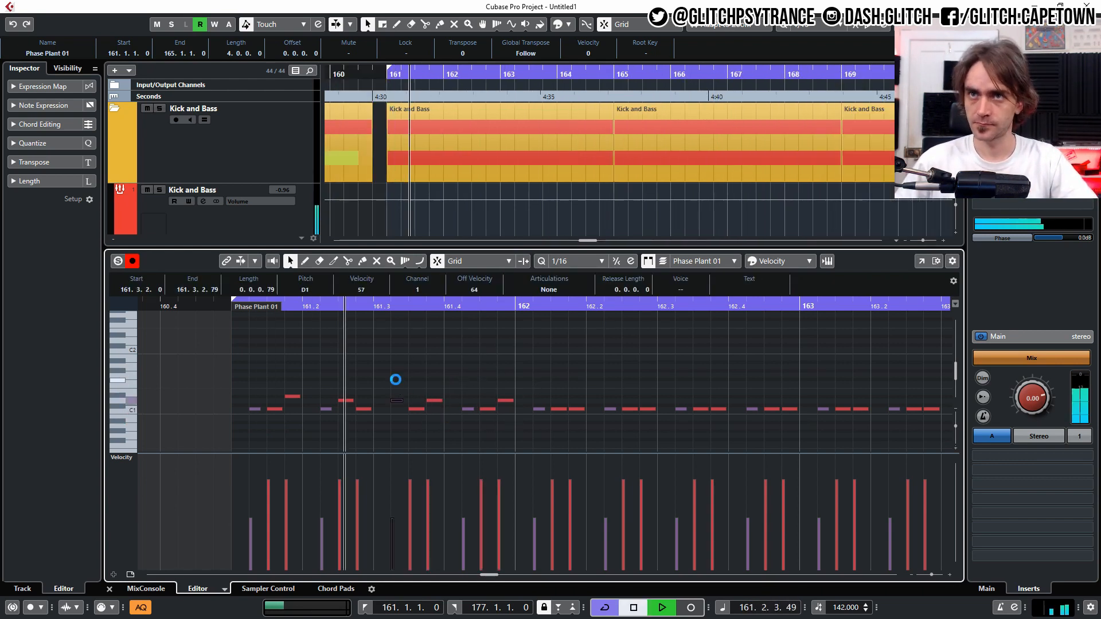
pyautogui.press('Down')
pyautogui.click(459, 383)
pyautogui.click(434, 400)
pyautogui.press('Up')
pyautogui.click(490, 359)
pyautogui.press('space')
pyautogui.press('space')
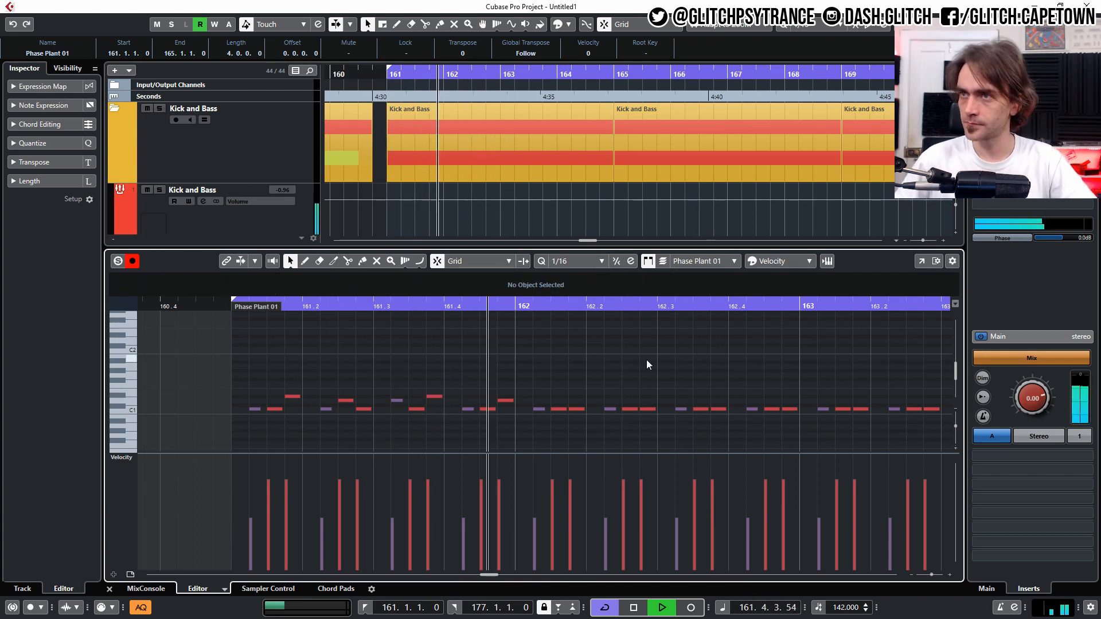
# Lower the note at 161.4.4 to C1 and raise the note at 161.4.3 to D1
pyautogui.click(505, 401)
pyautogui.press('Down')
pyautogui.press('Down')
pyautogui.click(490, 409)
pyautogui.press('Up')
pyautogui.press('Up')
pyautogui.click(546, 382)
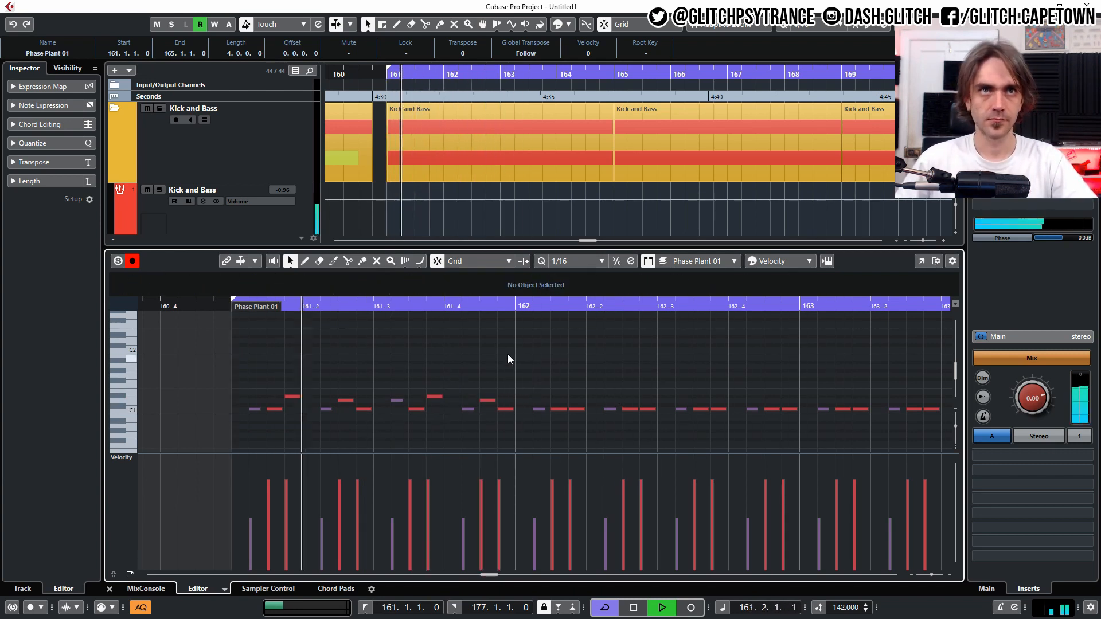
# Reset the notes at 161.3.2, 161.3.4 and 161.4.3 to C1, and replay the loop from its start
pyautogui.click(396, 401)
pyautogui.press('Down')
pyautogui.press('Down')
pyautogui.click(434, 397)
pyautogui.press('Down')
pyautogui.press('Down')
pyautogui.press('Down')
pyautogui.click(487, 401)
pyautogui.press('Down')
pyautogui.press('Down')
pyautogui.press('space')
pyautogui.press('space')
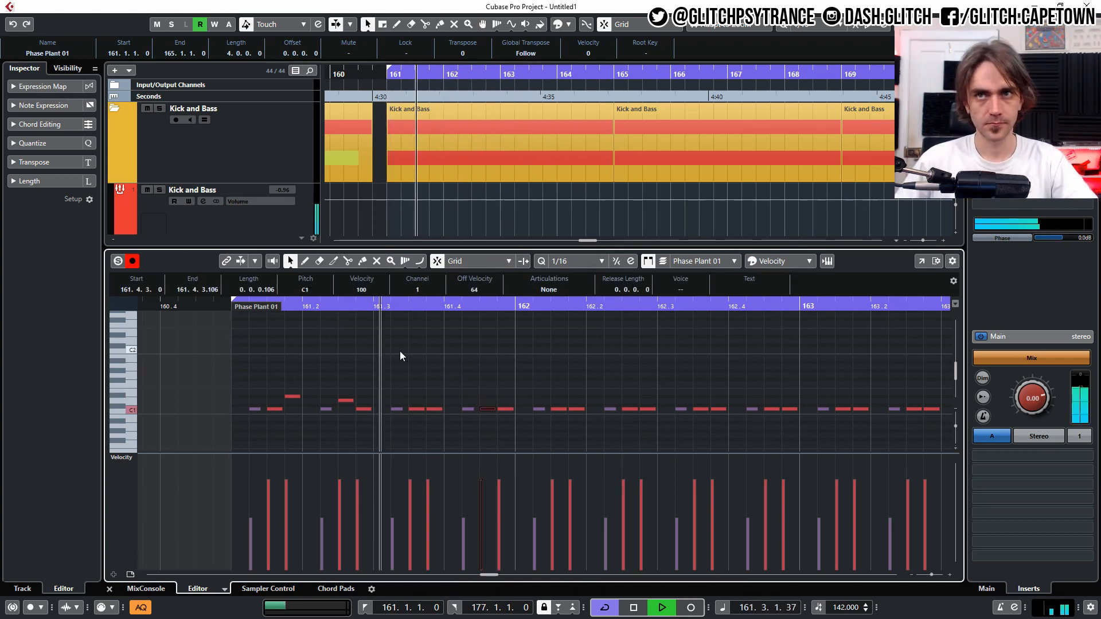
# Raise the short bass note at 161.3.2 to G#1
pyautogui.scroll(-1, 399, 356)
pyautogui.scroll(2, 437, 390)
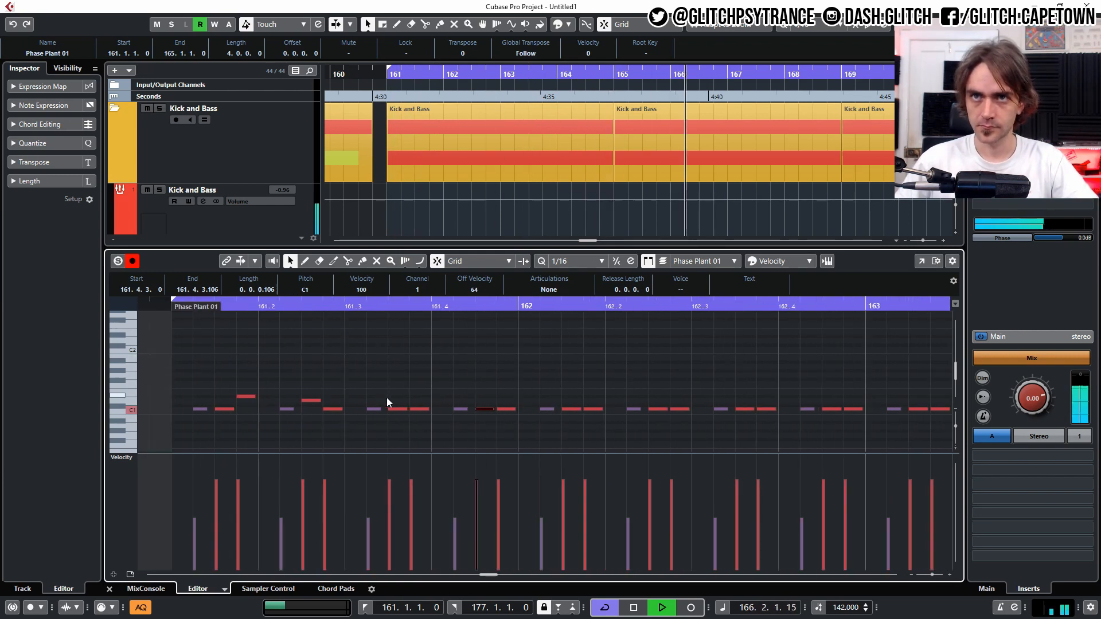
pyautogui.scroll(1, 388, 400)
pyautogui.click(379, 409)
pyautogui.press('Up')
pyautogui.press('Up')
pyautogui.press('Up')
pyautogui.press('Up')
pyautogui.press('Up')
pyautogui.press('Up')
pyautogui.press('Up')
pyautogui.press('Up')
pyautogui.press('Up')
# Raise the bass note at 161.3.4 to D#1 and the one at 161.4.3 to D1, restarting playback to audition them
pyautogui.click(430, 409)
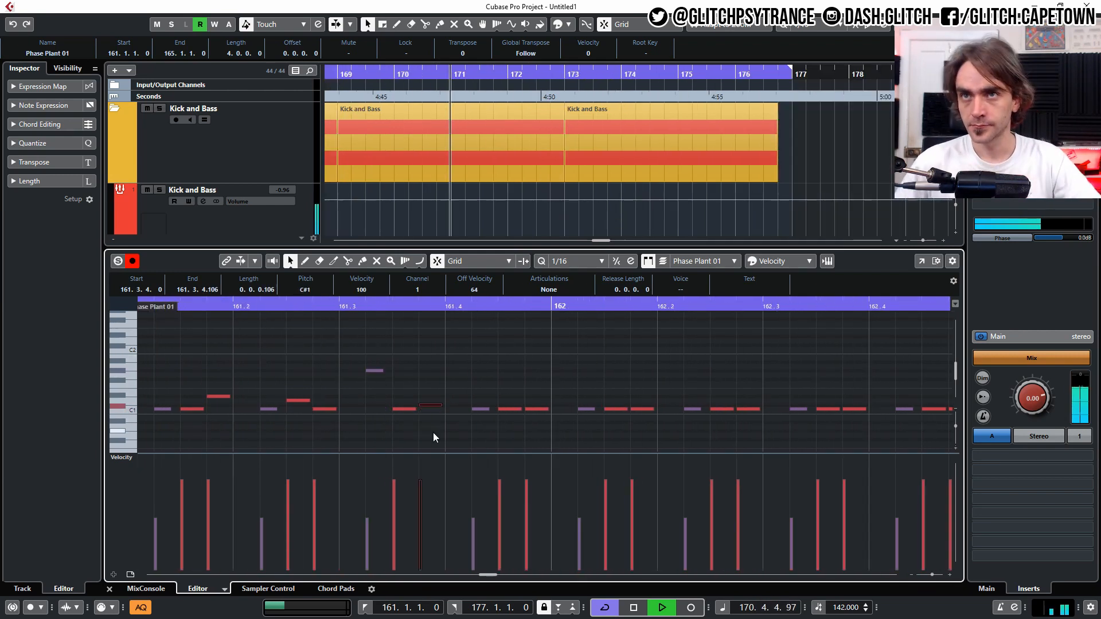
pyautogui.press('Up')
pyautogui.press('Up')
pyautogui.press('Up')
pyautogui.click(508, 409)
pyautogui.press('Up')
pyautogui.press('Up')
pyautogui.press('Up')
pyautogui.press('Up')
pyautogui.press('Up')
pyautogui.press('space')
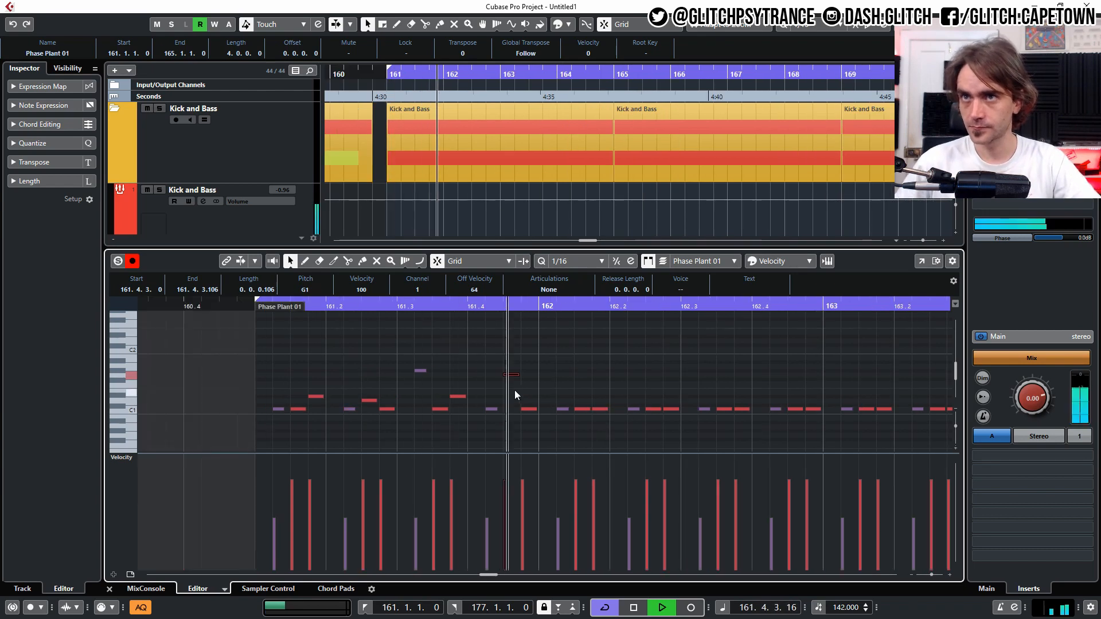
pyautogui.press('Down')
pyautogui.press('Down')
pyautogui.press('Down')
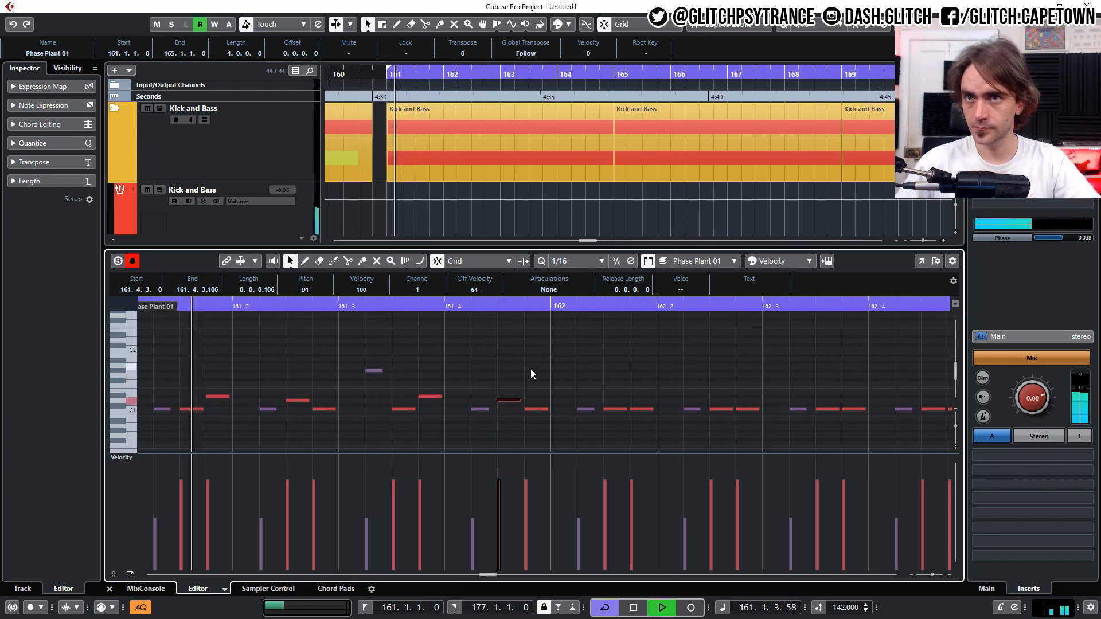
# Delete the bass notes in bar 162 and duplicate the bar 161 pattern in their place
pyautogui.scroll(-4, 564, 356)
pyautogui.moveTo(410, 388); pyautogui.dragTo(607, 450)
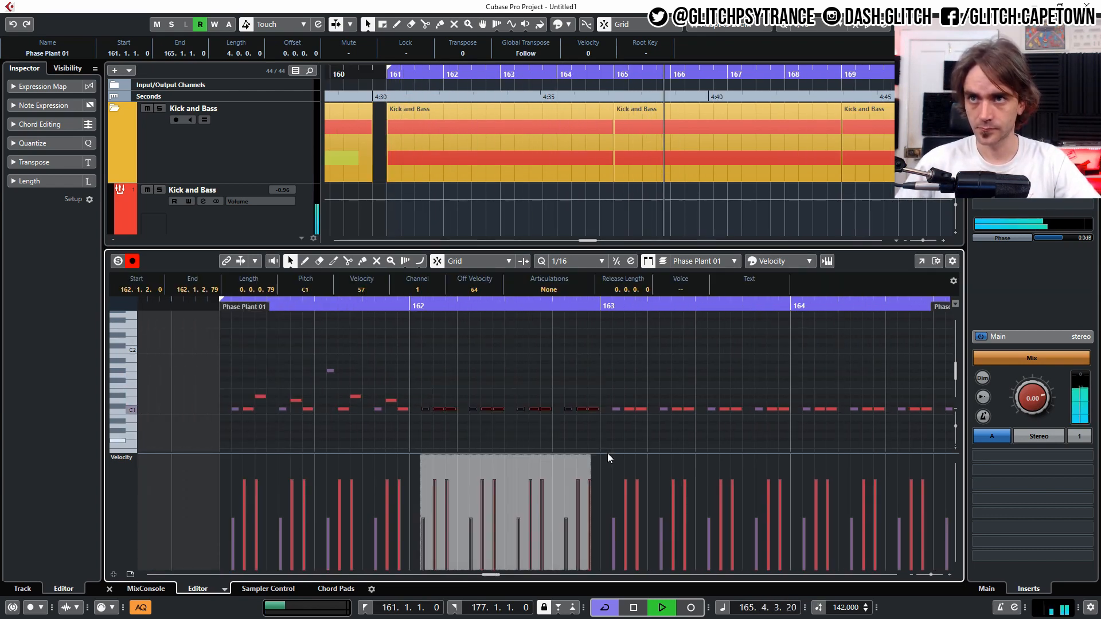
pyautogui.press('Delete')
pyautogui.moveTo(411, 365); pyautogui.dragTo(223, 425)
pyautogui.hotkey('ctrl', 'd')
pyautogui.scroll(3, 380, 401)
pyautogui.click(533, 362)
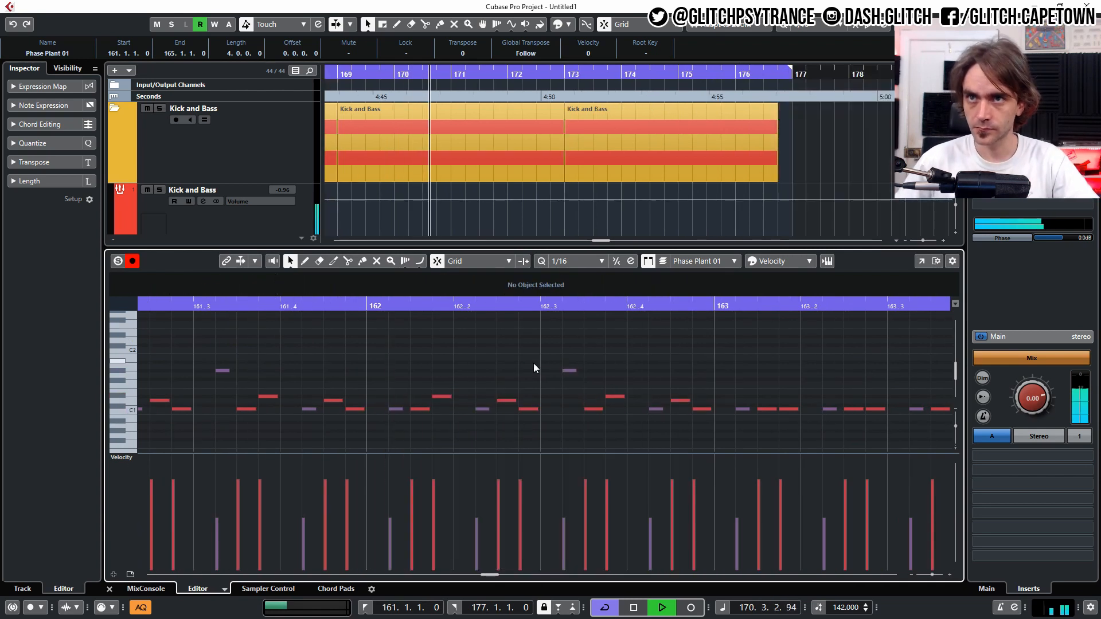
# Lower the two high notes at 161.3.2 and 162.3.2 to G1, and replay the loop from its start
pyautogui.scroll(-4, 415, 385)
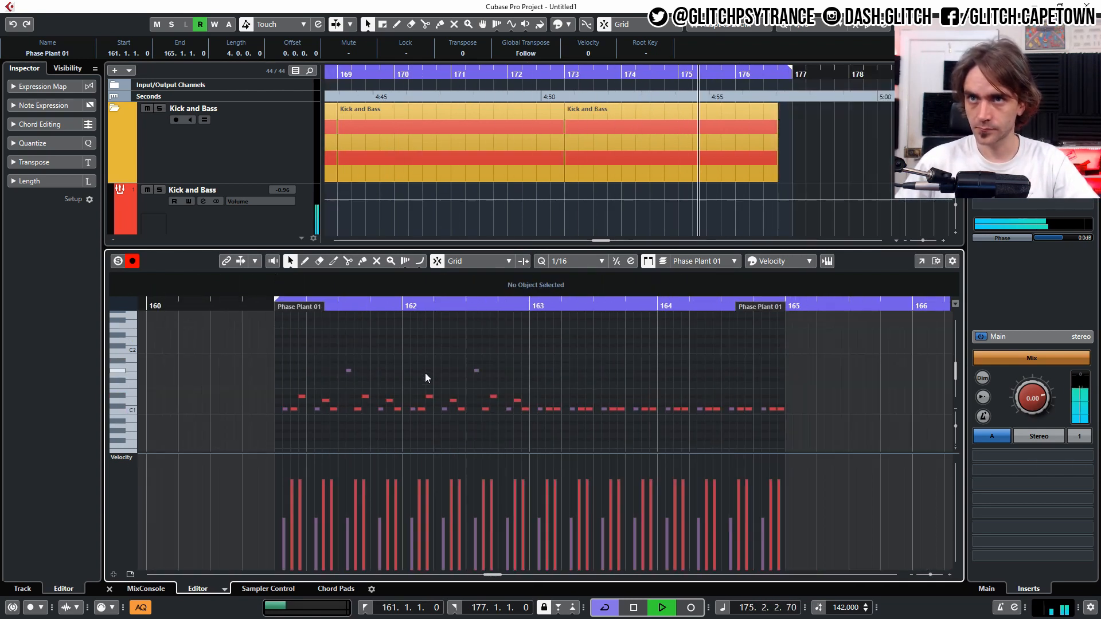
pyautogui.moveTo(525, 349); pyautogui.dragTo(322, 372)
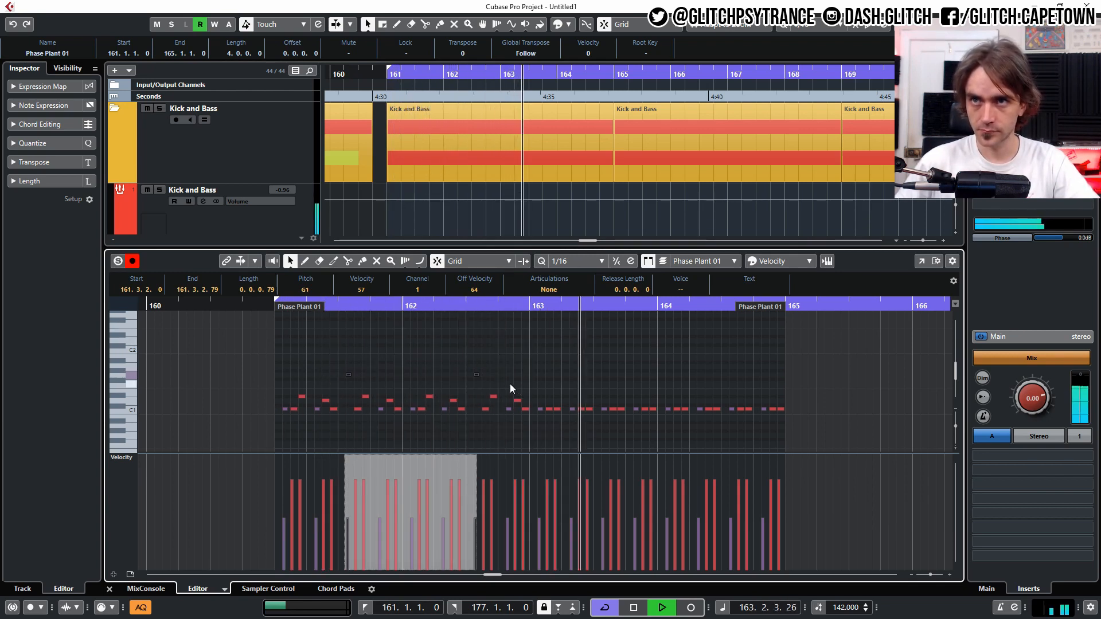
pyautogui.press('space')
pyautogui.press('space')
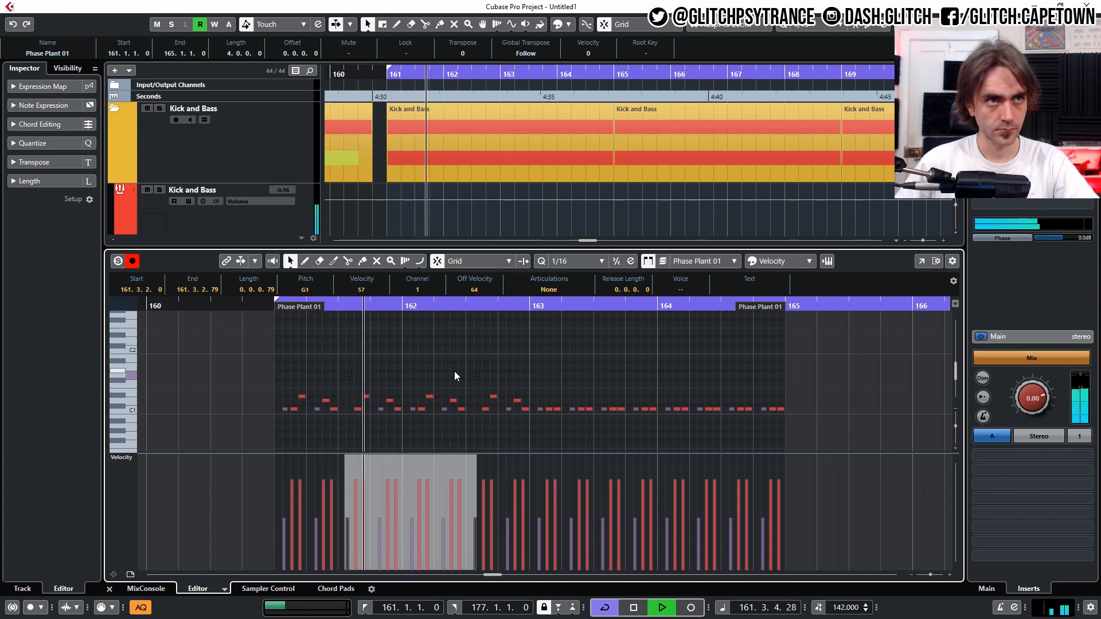
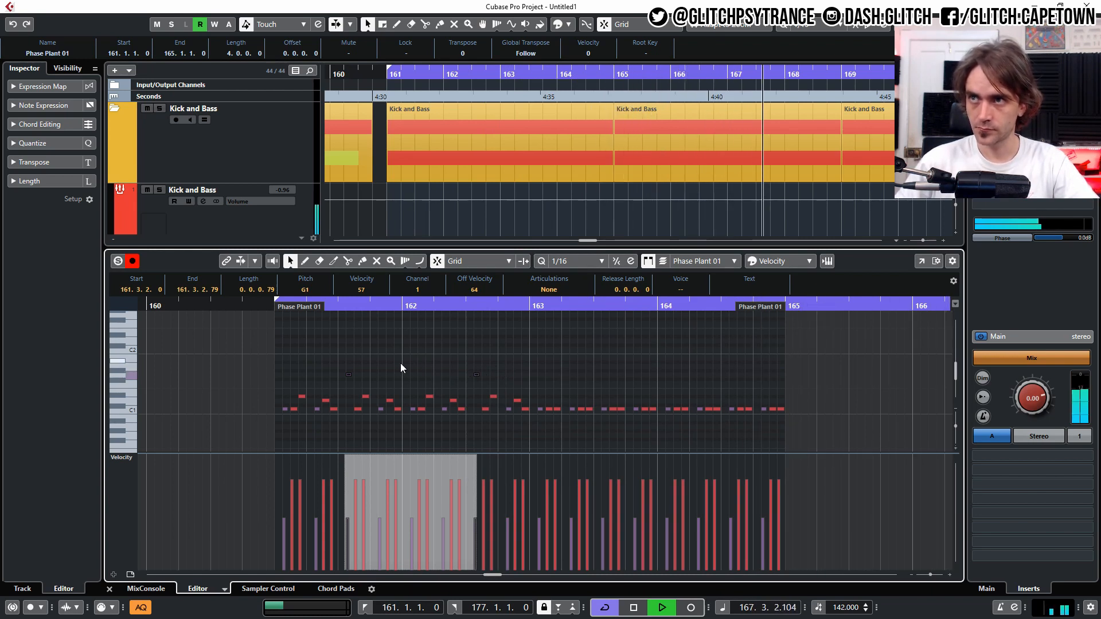
pyautogui.scroll(1, 362, 353)
pyautogui.scroll(1, 327, 379)
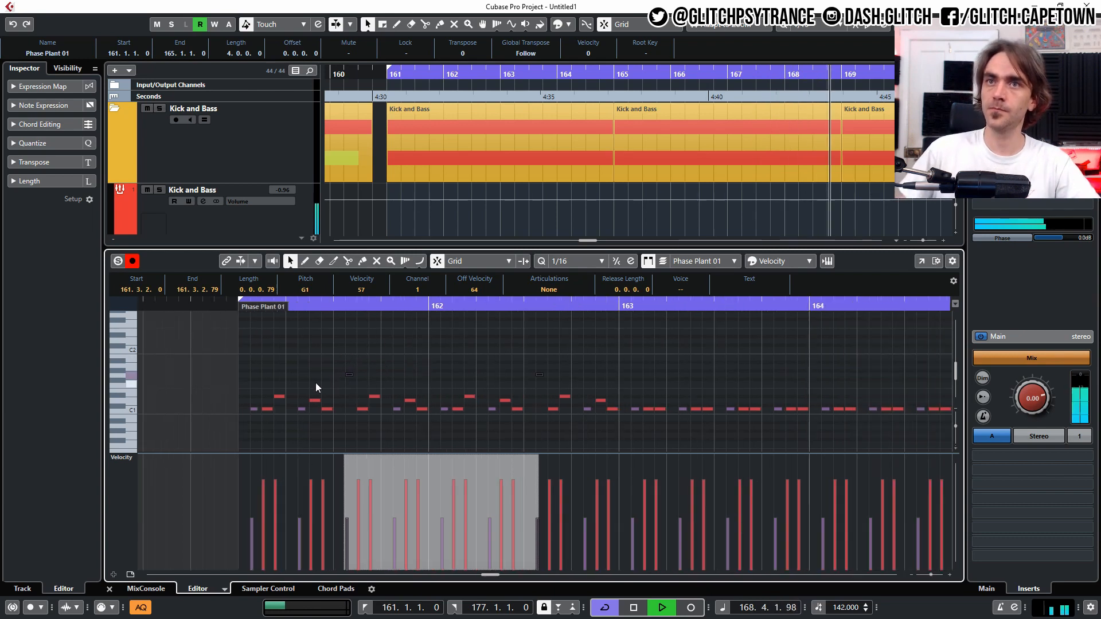
pyautogui.moveTo(269, 367); pyautogui.dragTo(579, 402)
pyautogui.scroll(3, 617, 401)
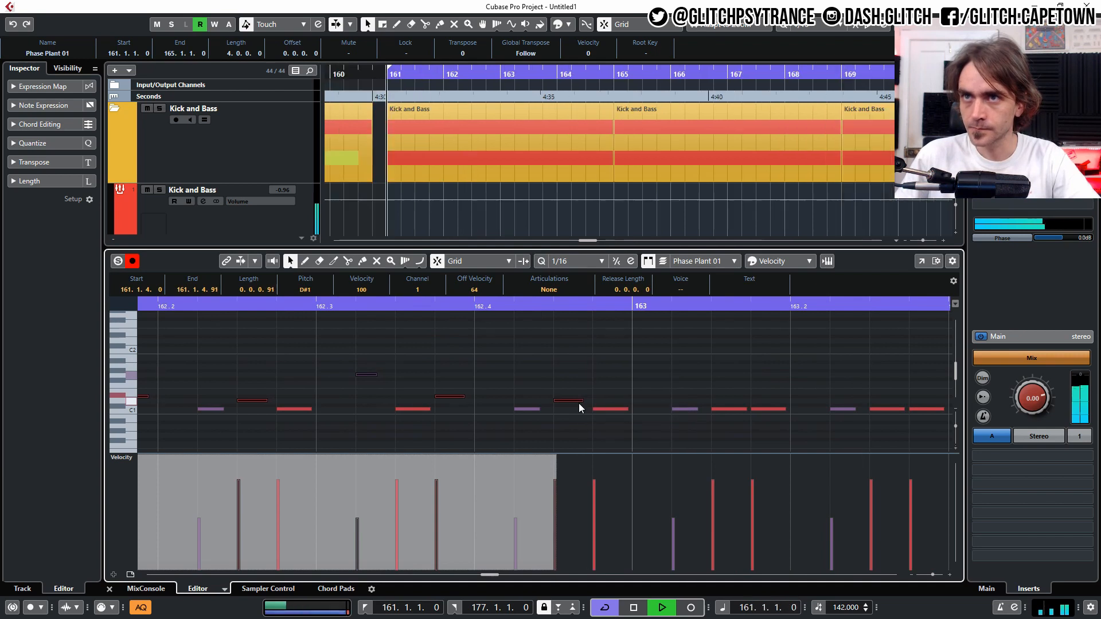
pyautogui.scroll(-3, 587, 394)
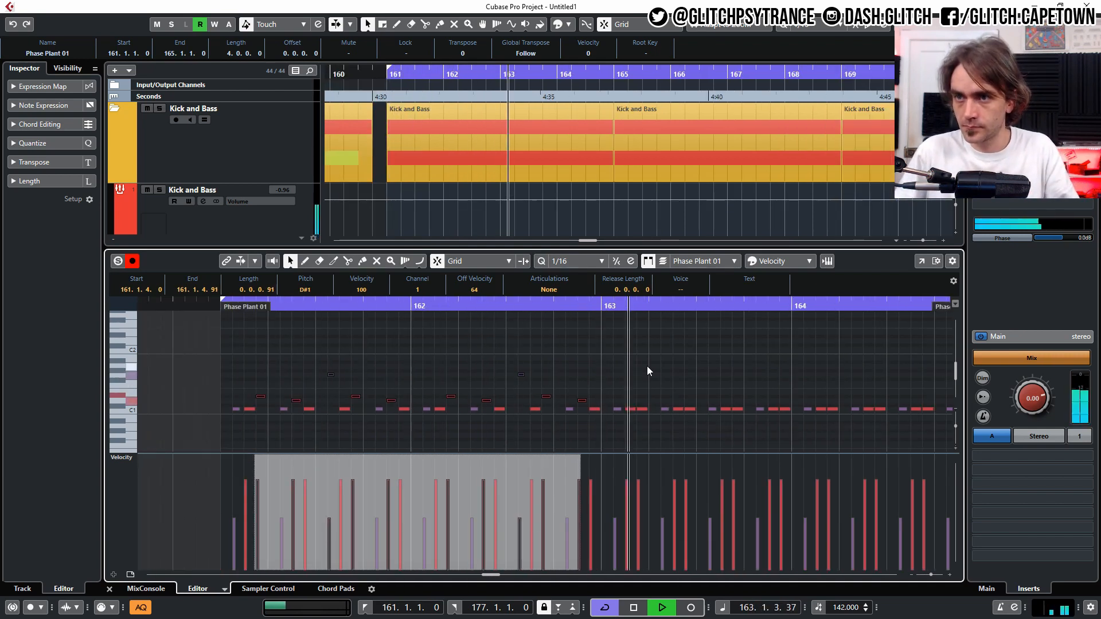
pyautogui.press('Delete')
pyautogui.hotkey('ctrl', 'z')
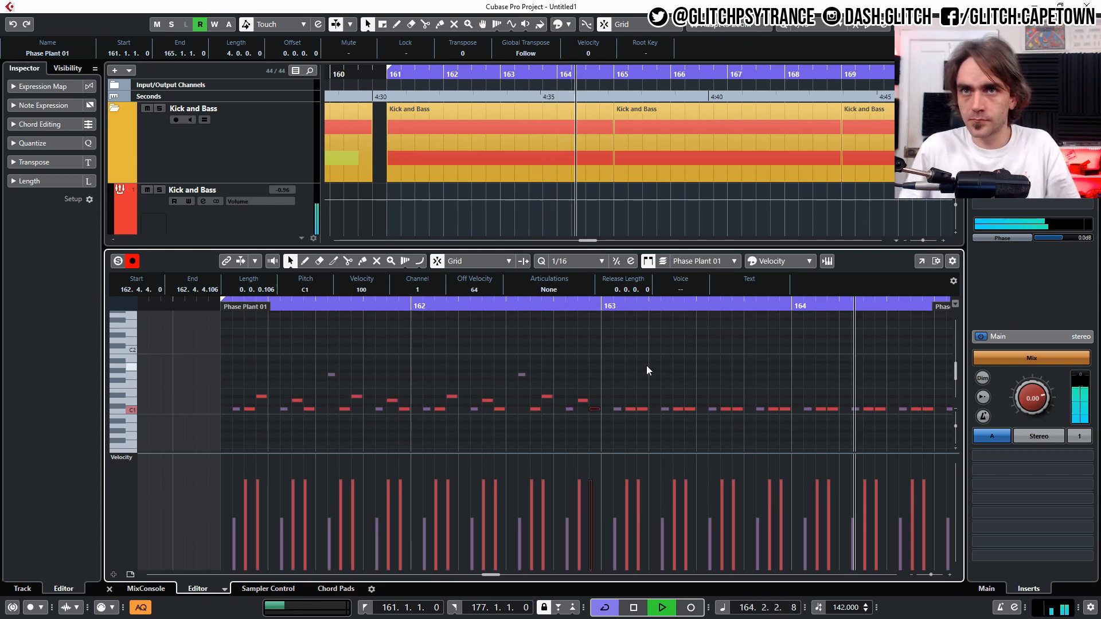
# Restart playback and lower the last two bass notes of bar 162, at 162.4.3 and 162.4.4, to A#0
pyautogui.press('space')
pyautogui.press('space')
pyautogui.scroll(-2, 701, 398)
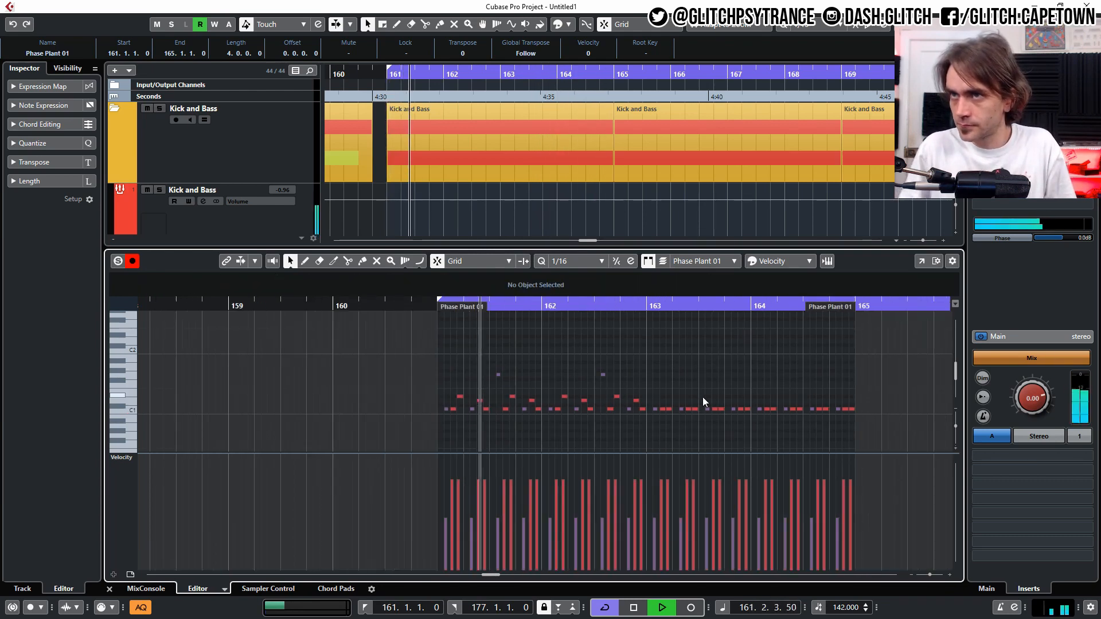
pyautogui.scroll(2, 675, 380)
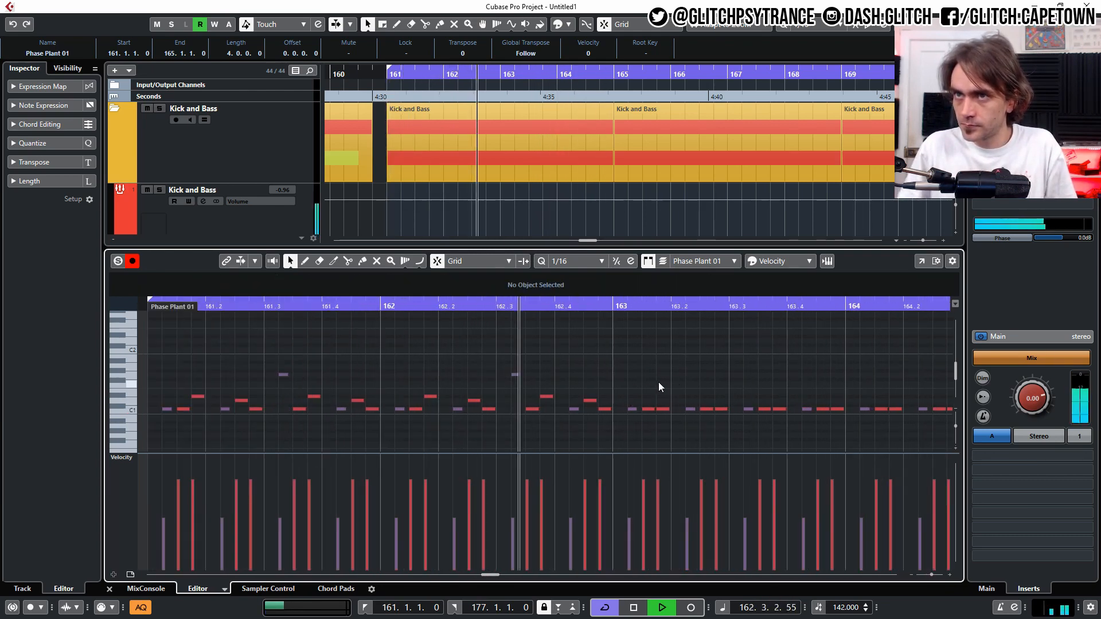
pyautogui.moveTo(570, 388); pyautogui.dragTo(555, 418)
pyautogui.press('Down')
pyautogui.press('Down')
pyautogui.press('Down')
pyautogui.press('Down')
pyautogui.scroll(-2, 624, 376)
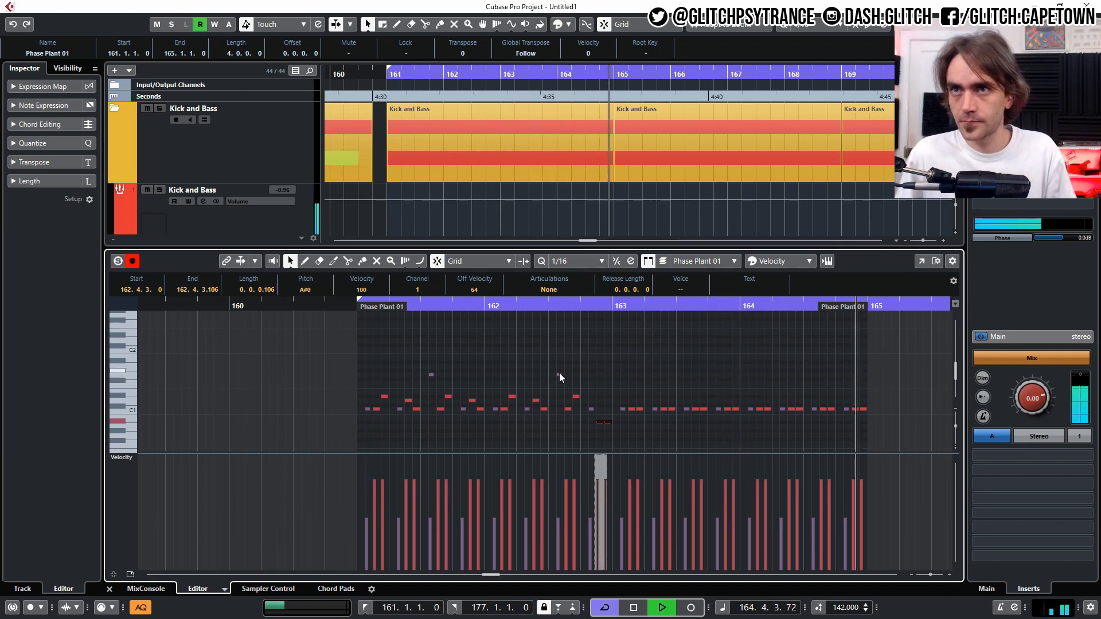
# Raise the bass note at 162.2.4 to G1
pyautogui.keyDown('ctrl'); pyautogui.scroll(3, 541, 396); pyautogui.keyUp('ctrl')
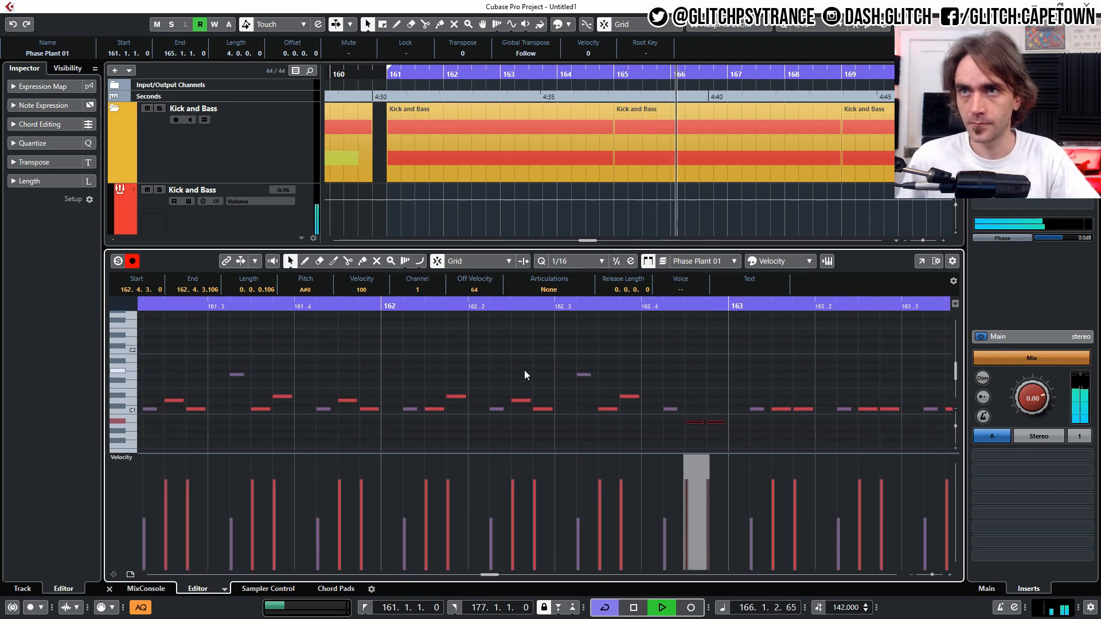
pyautogui.moveTo(541, 392); pyautogui.dragTo(539, 442)
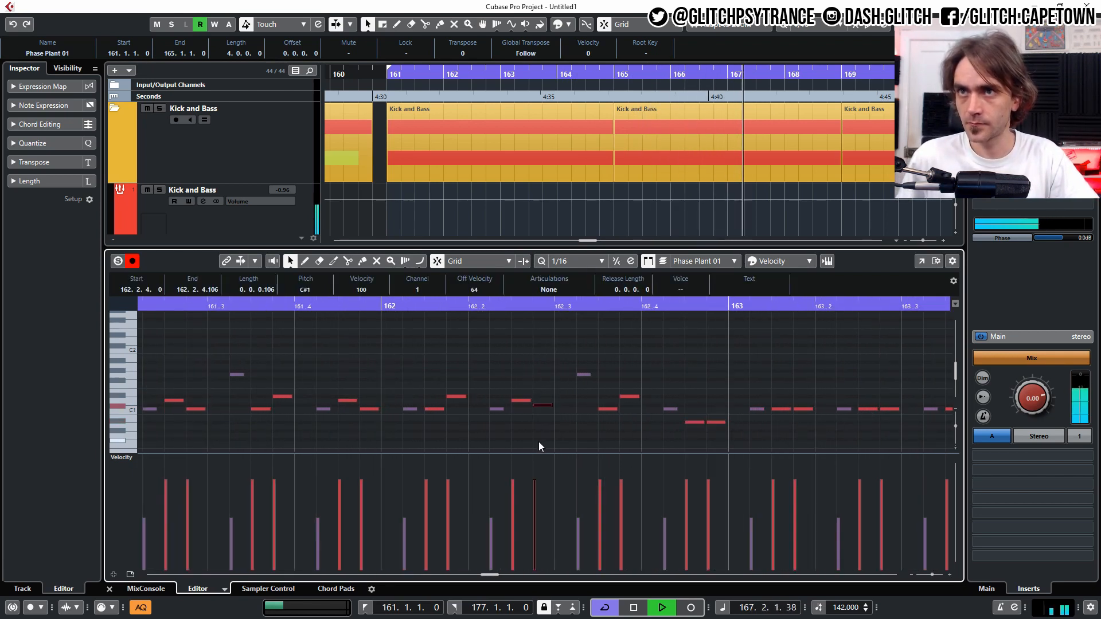
pyautogui.press('Up')
pyautogui.press('Up')
pyautogui.press('Up')
pyautogui.press('Up')
pyautogui.press('Up')
pyautogui.press('Up')
pyautogui.press('Up')
pyautogui.click(582, 375)
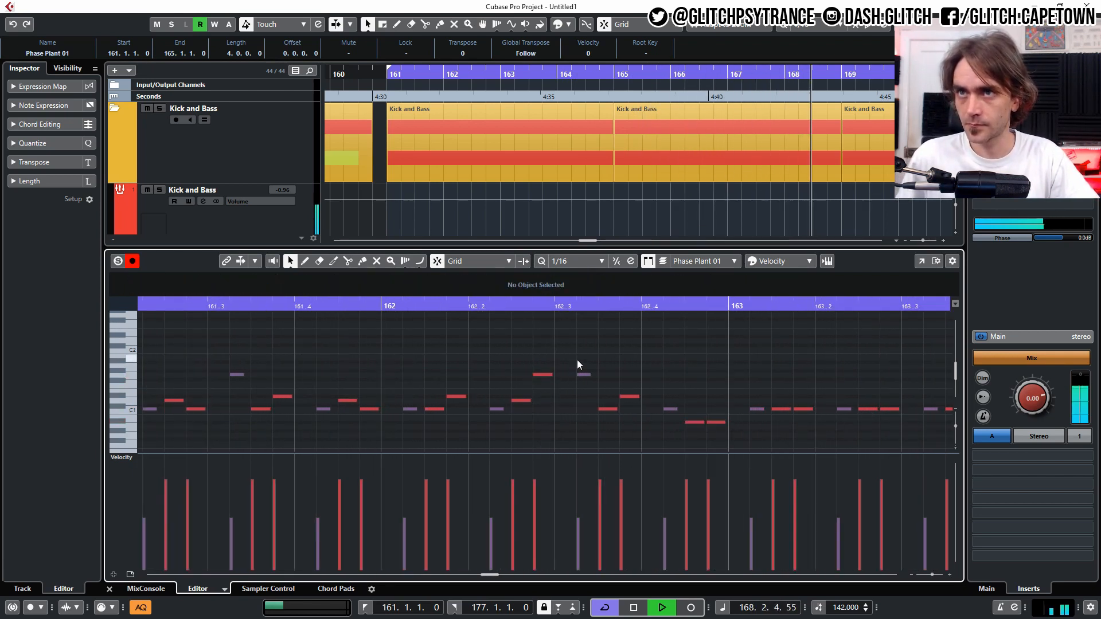
# Lower the short bass note at 162.3.2 to C1 and raise the note at 162.3.3 to D#1
pyautogui.press('Down')
pyautogui.press('Down')
pyautogui.press('Down')
pyautogui.press('Down')
pyautogui.press('Down')
pyautogui.press('Down')
pyautogui.press('Down')
pyautogui.moveTo(608, 391); pyautogui.dragTo(628, 422)
pyautogui.press('Up')
pyautogui.press('Up')
pyautogui.press('Up')
pyautogui.click(608, 379)
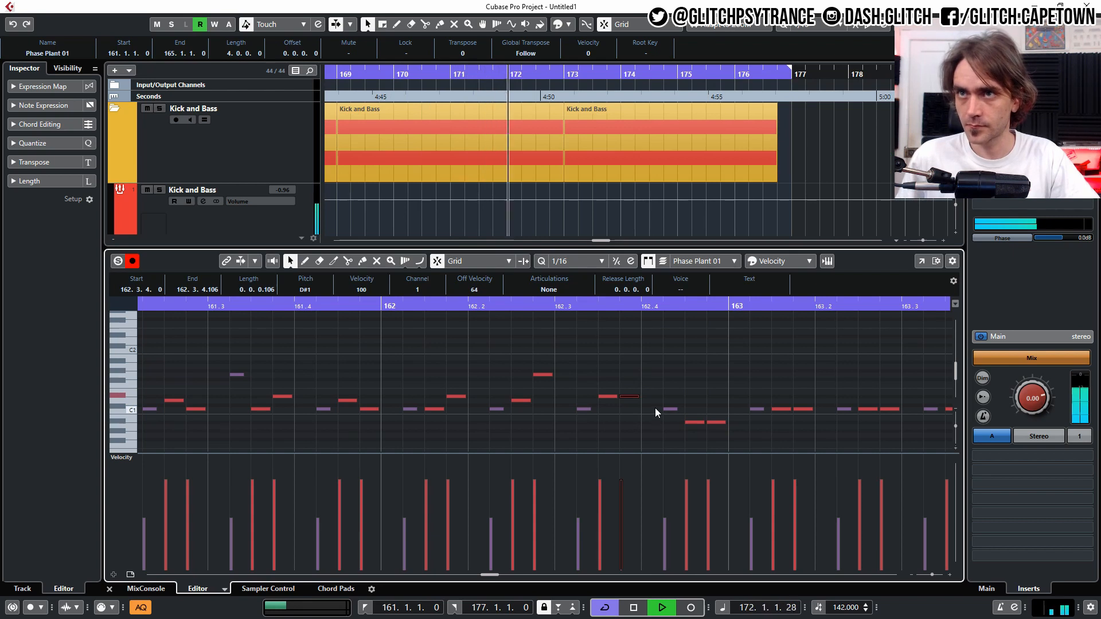
# Raise the bass note at 162.3.4 to G#1, auditioning it at C2 first
pyautogui.hotkey('shift', 'Up')
pyautogui.press('Down')
pyautogui.press('Down')
pyautogui.press('Down')
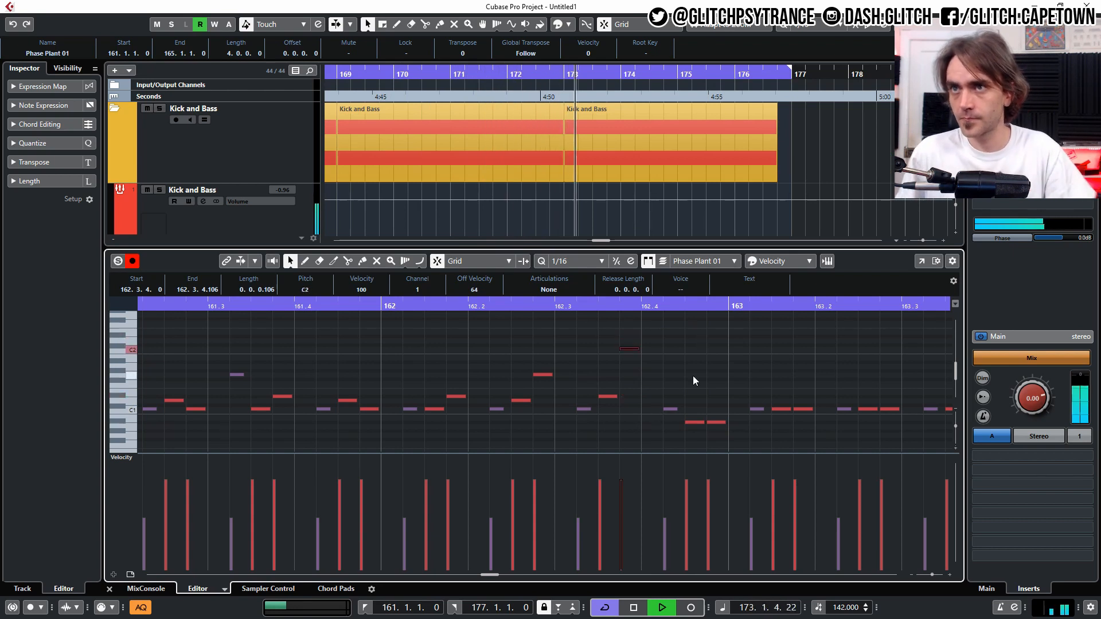
pyautogui.click(693, 376)
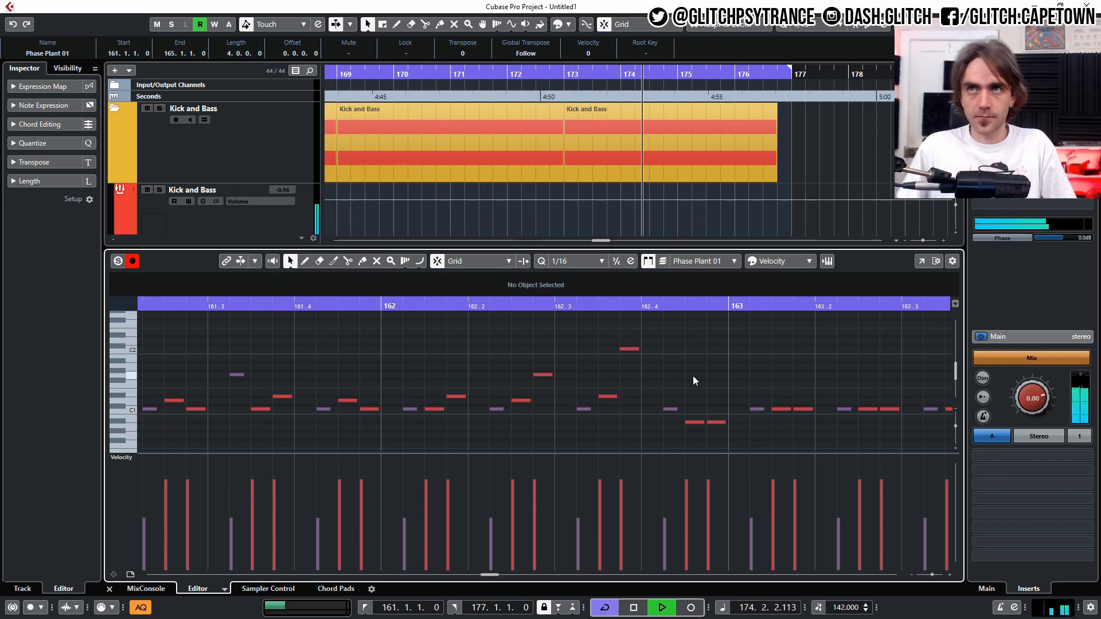
pyautogui.click(629, 348)
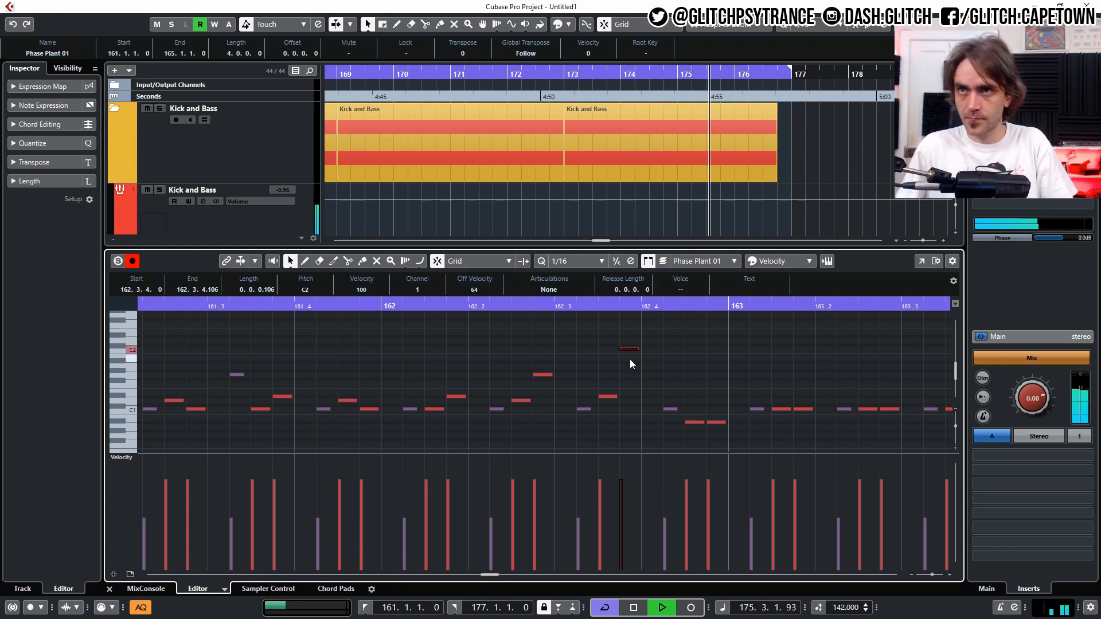
pyautogui.press('Down')
pyautogui.press('Down')
pyautogui.press('Down')
pyautogui.press('Down')
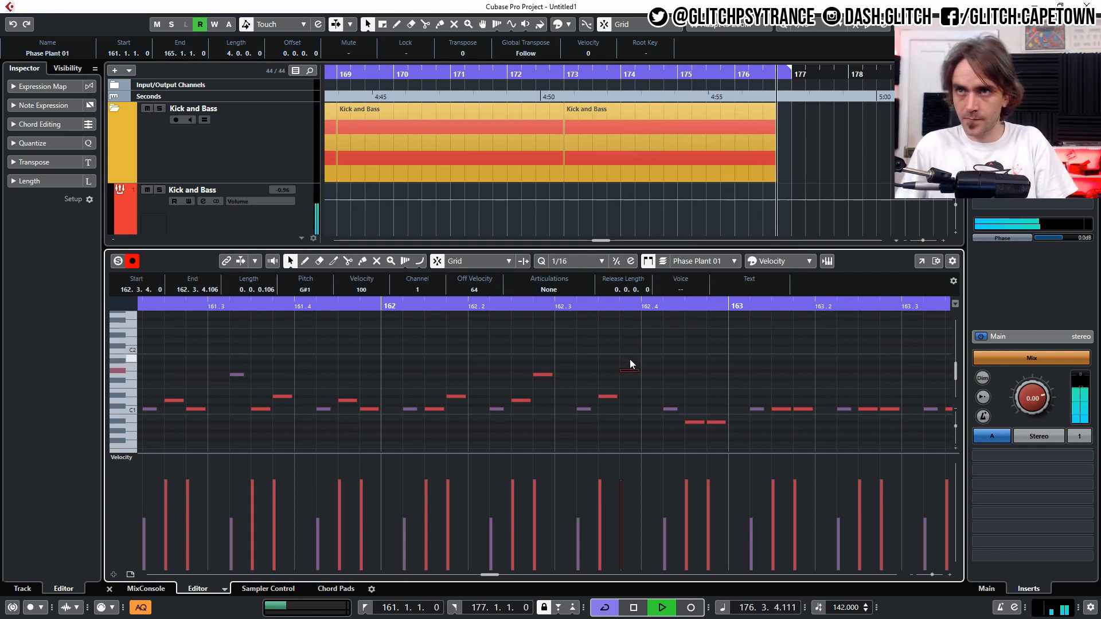
# Delete the bass notes in bars 163 and 164 and duplicate the pattern of bars 161 and 162 in their place
pyautogui.scroll(-3, 727, 349)
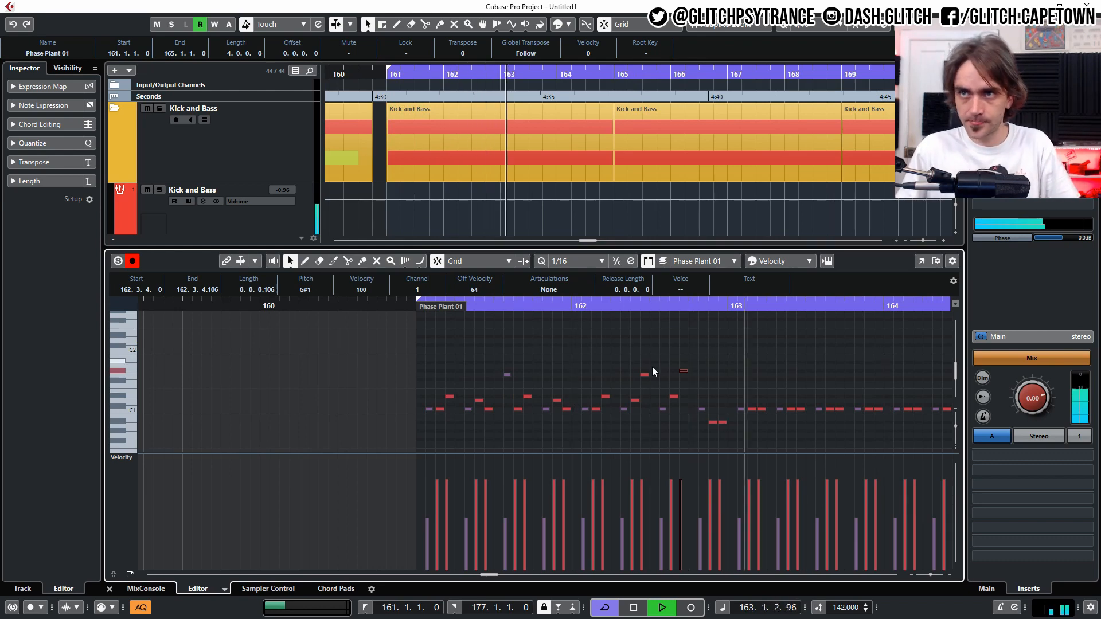
pyautogui.scroll(-4, 755, 377)
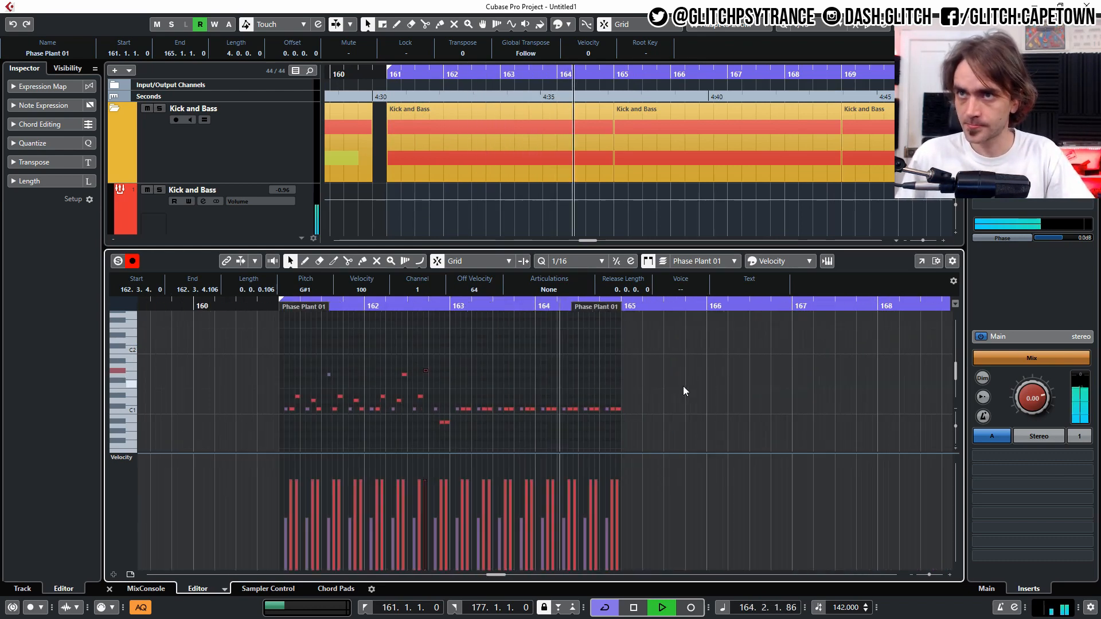
pyautogui.moveTo(697, 373); pyautogui.dragTo(458, 419)
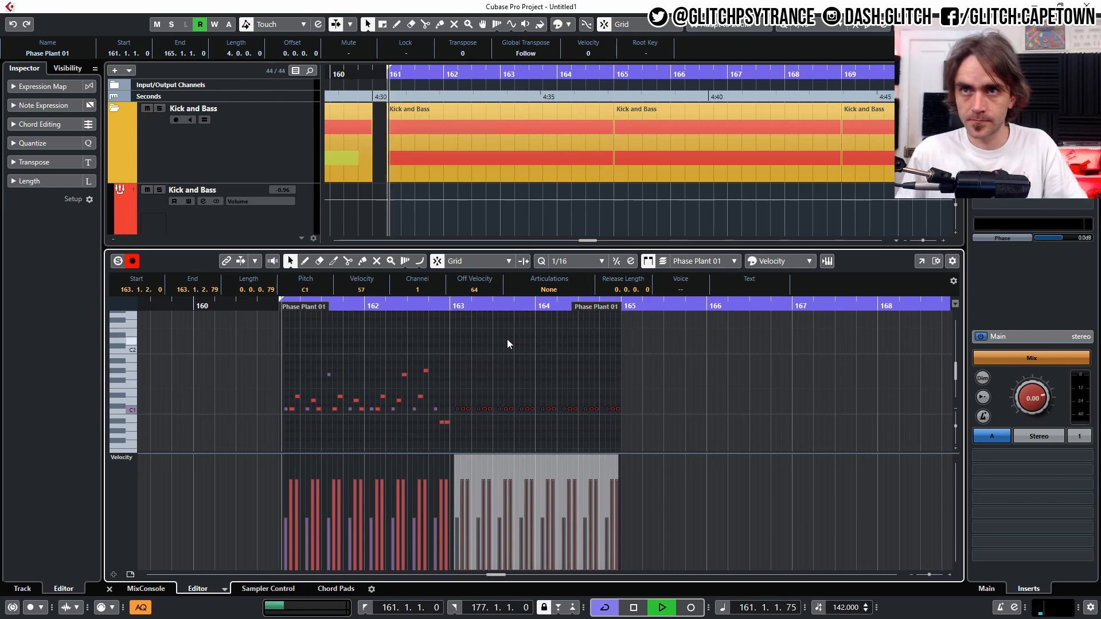
pyautogui.press('Delete')
pyautogui.moveTo(523, 330); pyautogui.dragTo(269, 438)
pyautogui.hotkey('ctrl', 'd')
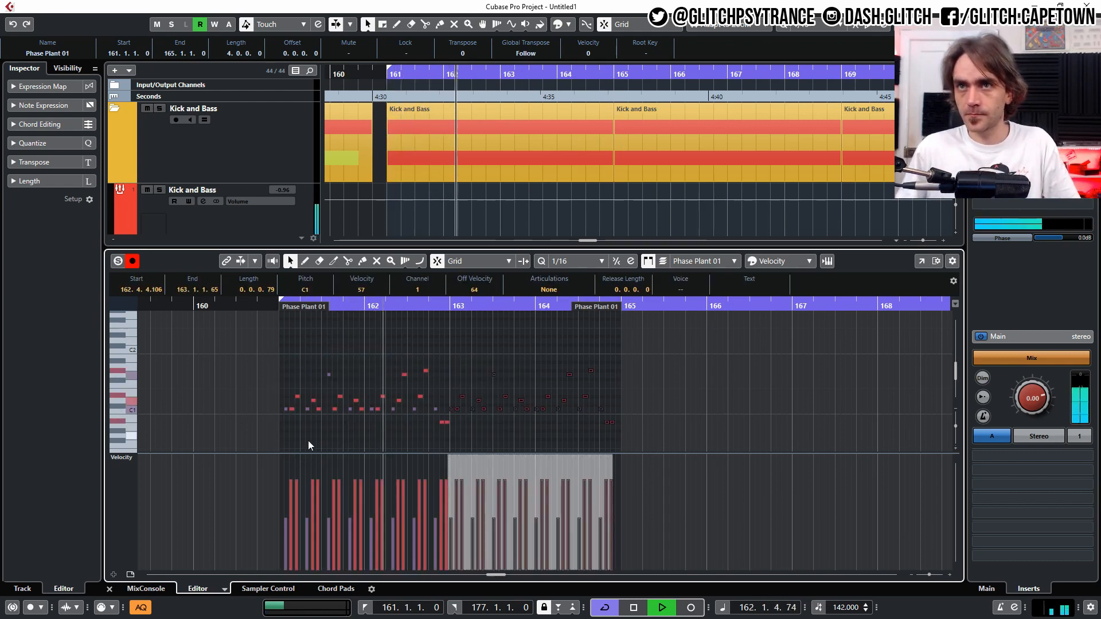
# Shift the duplicated bass notes so the first one starts at 163.1.2, and close the note editor
pyautogui.scroll(4, 483, 397)
pyautogui.moveTo(394, 409); pyautogui.dragTo(409, 413)
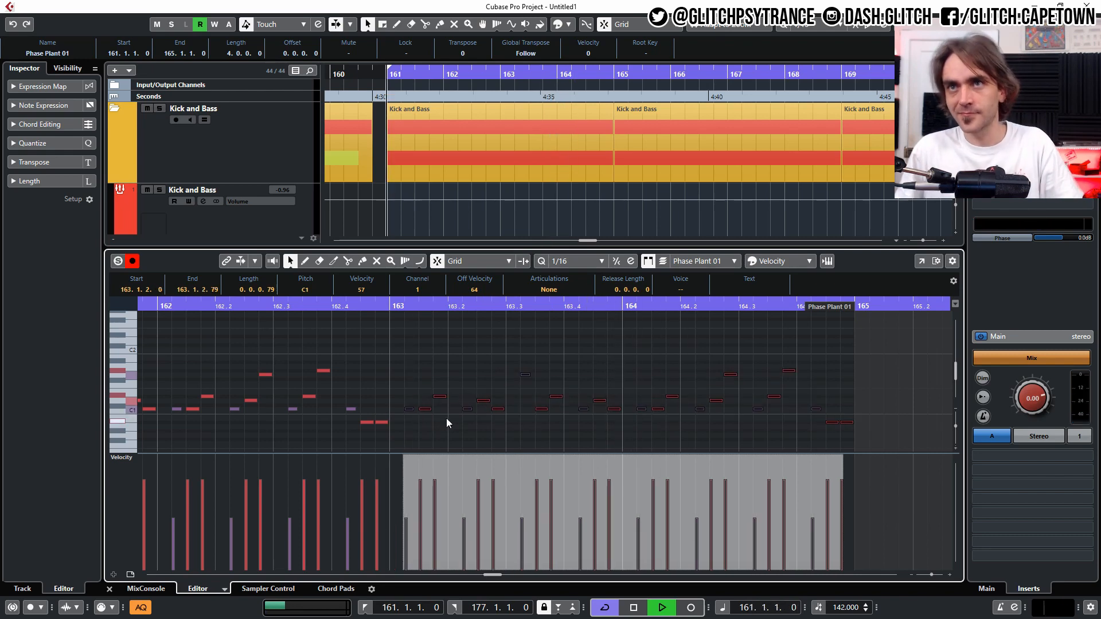
pyautogui.scroll(-4, 463, 373)
pyautogui.click(109, 589)
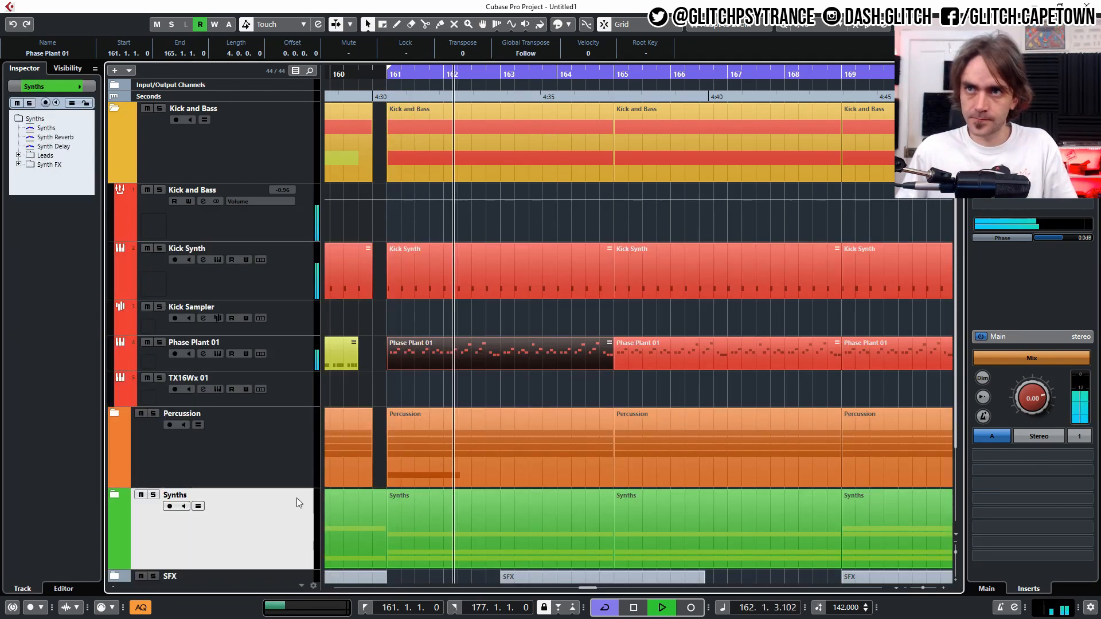
# Open the Frequency EQ on the Phase Plant 01 channel and set band 3 to about 122 Hz with a -4.2 dB gain
pyautogui.scroll(-5, 616, 402)
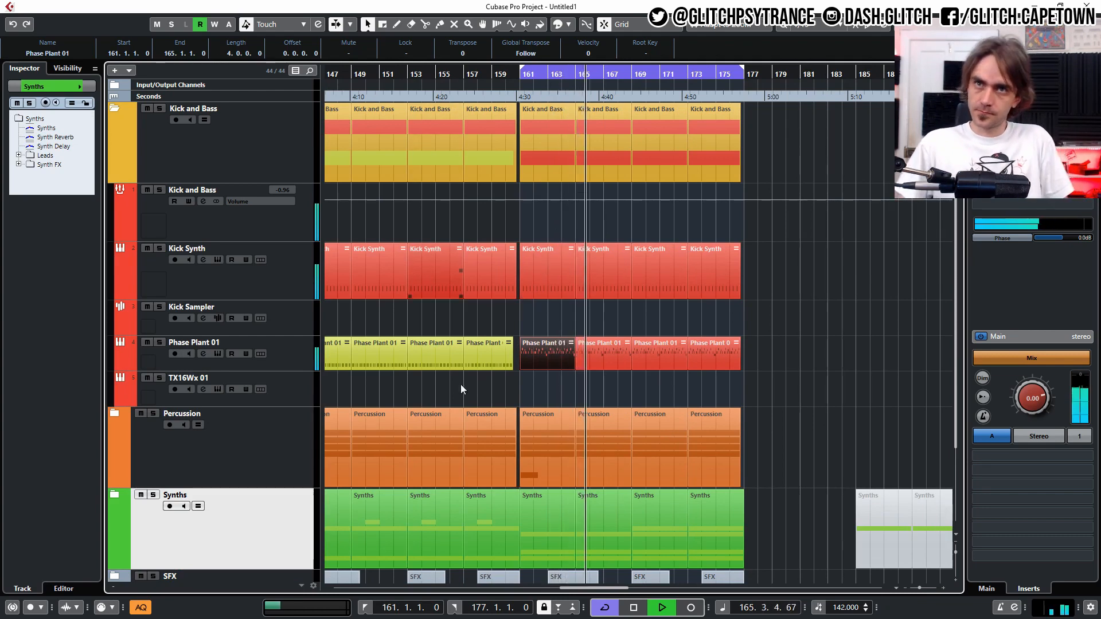
pyautogui.click(203, 353)
pyautogui.click(313, 262)
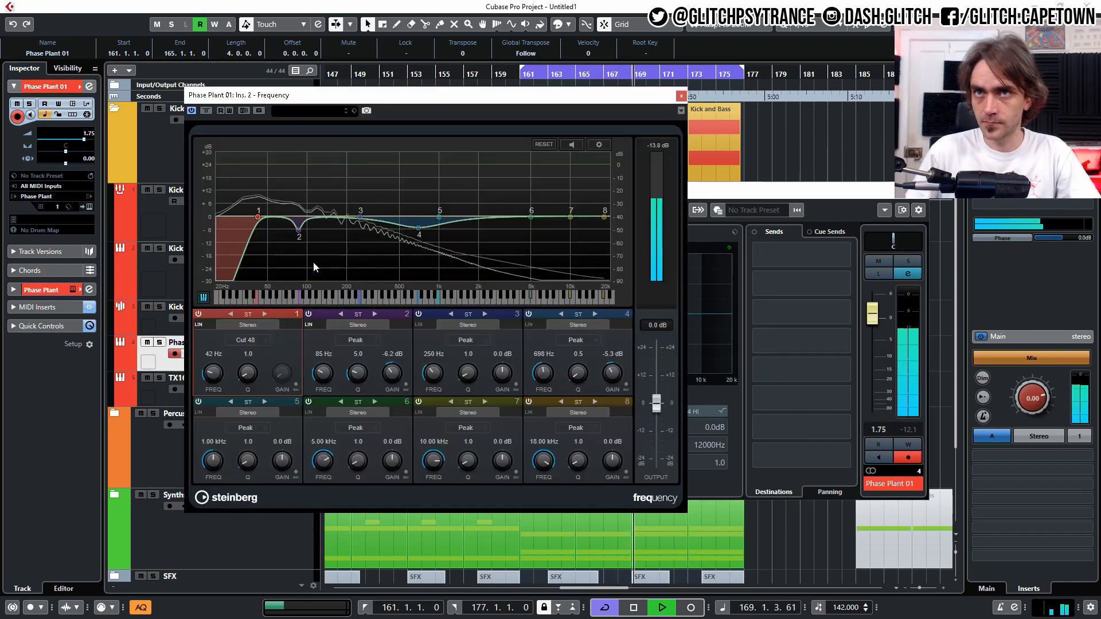
pyautogui.moveTo(360, 217); pyautogui.dragTo(318, 226)
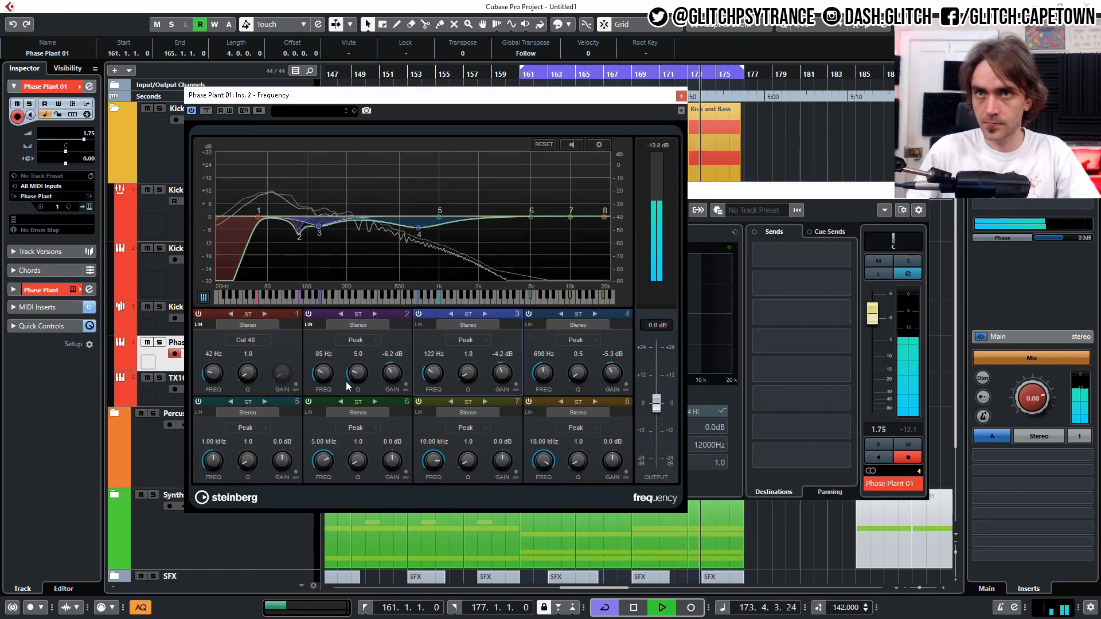
# Set EQ band 2 to 70 Hz and retune band 3 around 116 Hz, adjusting band 2's Q, and close the EQ
pyautogui.moveTo(329, 374); pyautogui.dragTo(318, 372)
pyautogui.moveTo(432, 373); pyautogui.dragTo(428, 380)
pyautogui.scroll(-7, 329, 374)
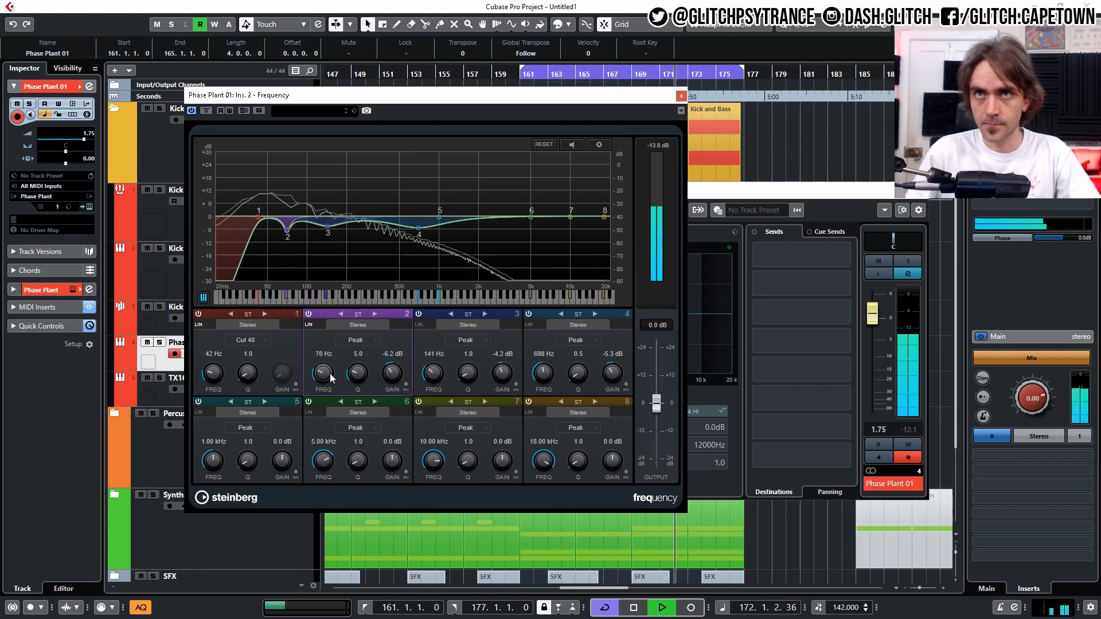
pyautogui.scroll(-3, 433, 375)
pyautogui.scroll(4, 357, 375)
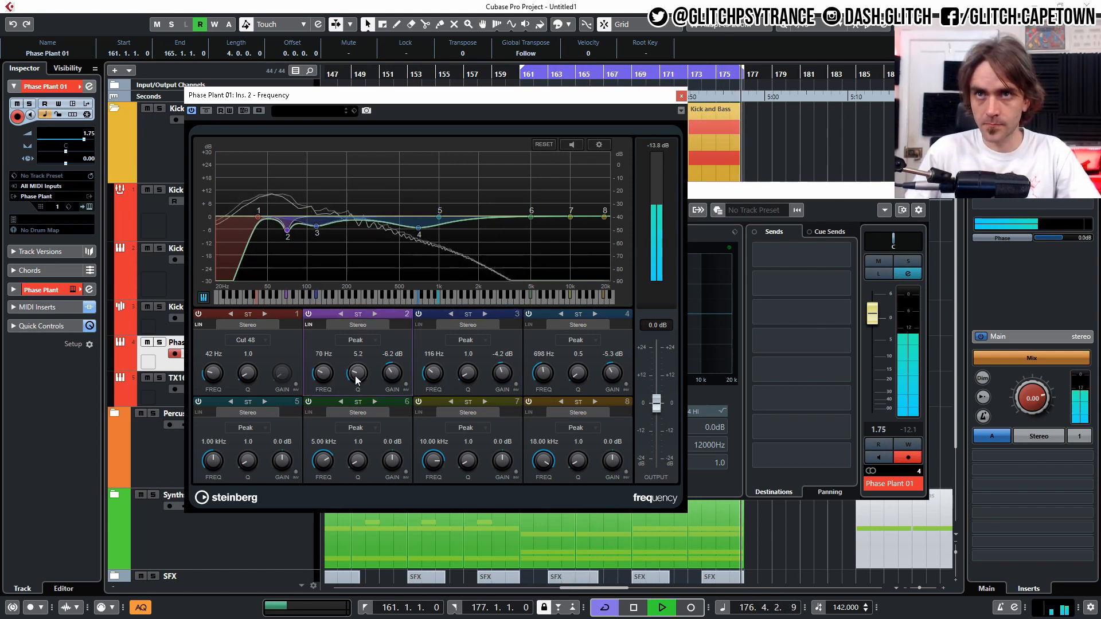
pyautogui.scroll(5, 464, 374)
pyautogui.click(681, 96)
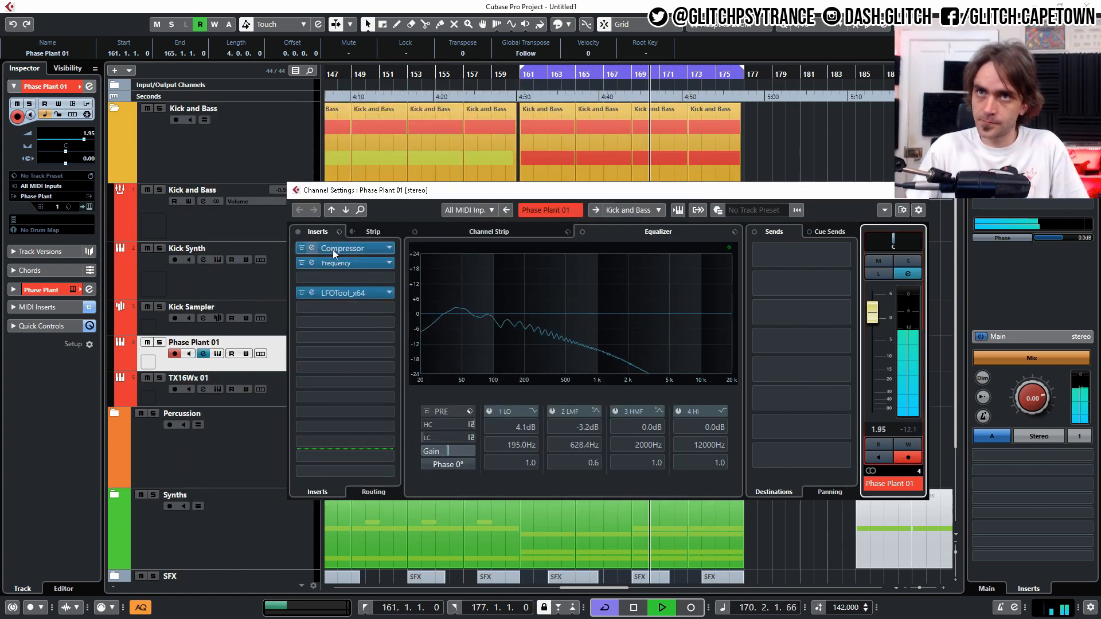
# Move the Compressor insert below the Frequency EQ, set the Phase Plant 01 channel level to 1.68 and close the channel settings
pyautogui.moveTo(333, 248); pyautogui.dragTo(329, 279)
pyautogui.moveTo(872, 313); pyautogui.dragTo(875, 315)
pyautogui.click(919, 189)
# Collapse the Kick and Bass folder and play the arrangement from a few bars before 161 to check the transition and new section
pyautogui.scroll(-3, 859, 348)
pyautogui.scroll(2, 858, 348)
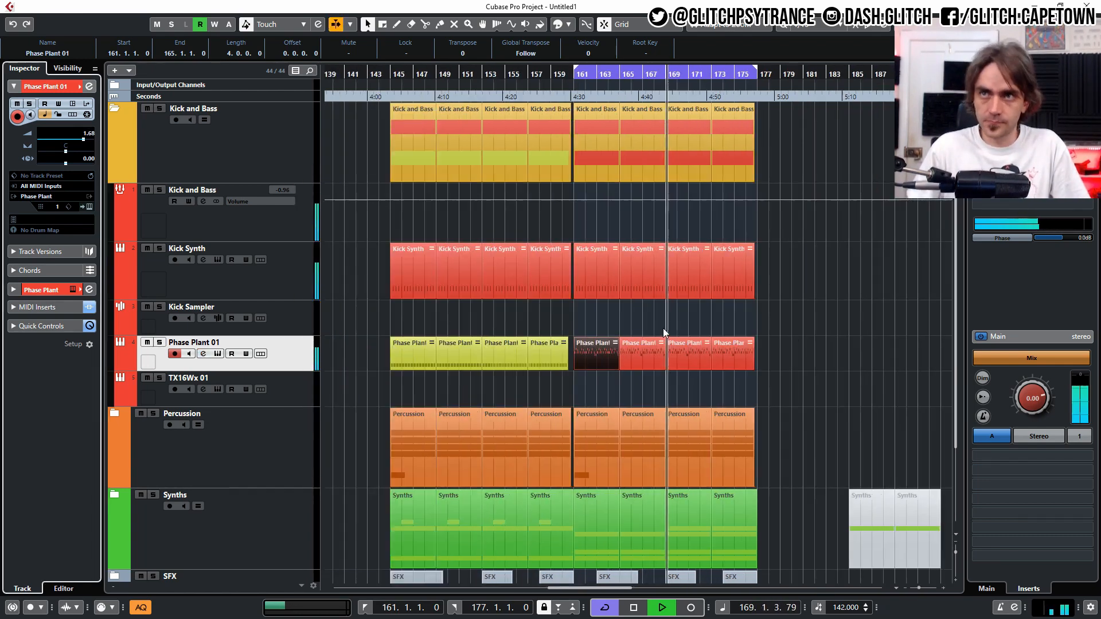
pyautogui.scroll(3, 662, 328)
pyautogui.click(386, 77)
pyautogui.press('Return')
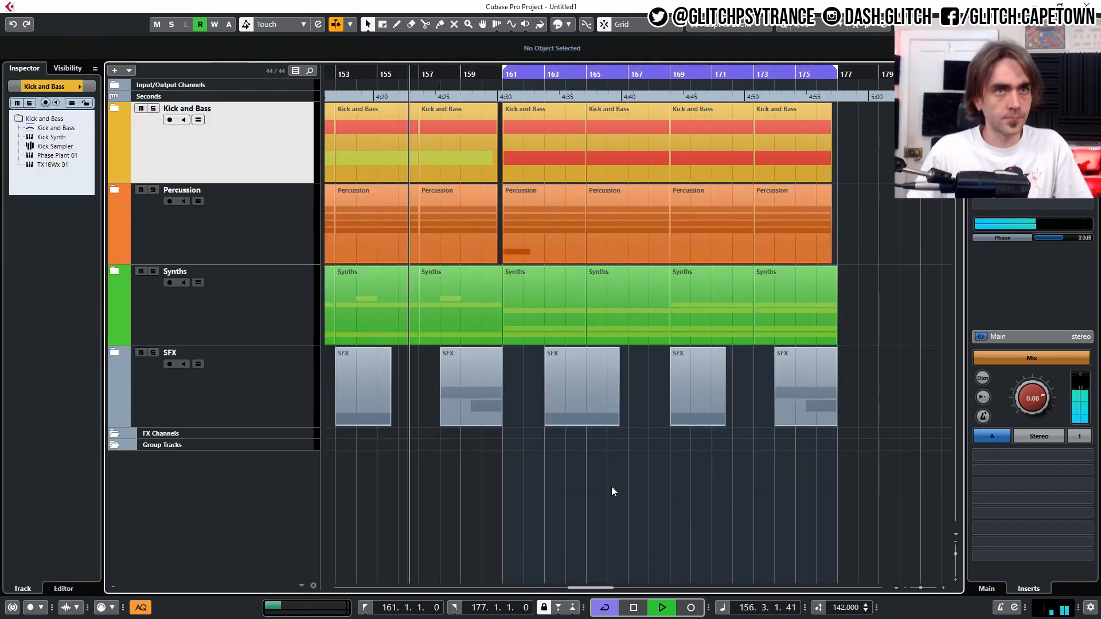
pyautogui.scroll(-4, 562, 498)
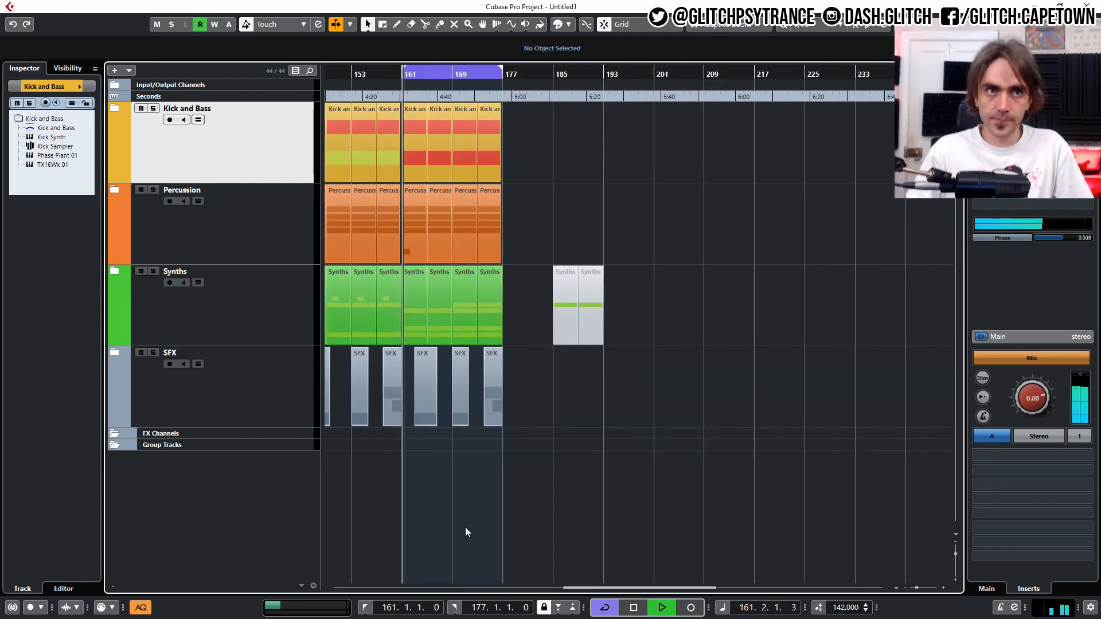
pyautogui.scroll(2, 493, 516)
pyautogui.scroll(3, 500, 495)
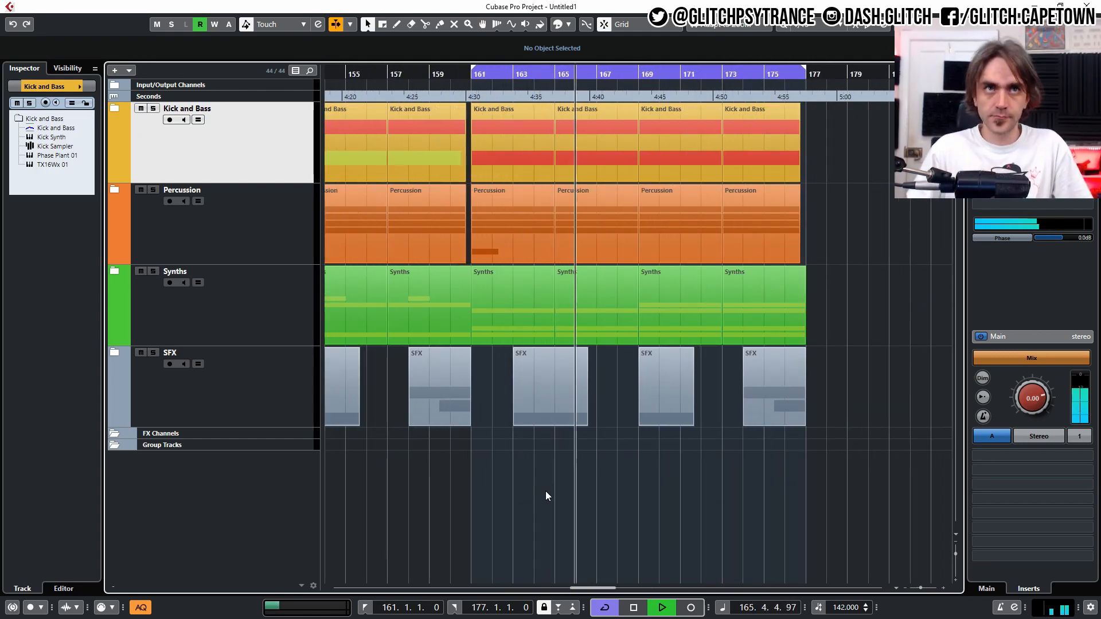
pyautogui.scroll(1, 542, 489)
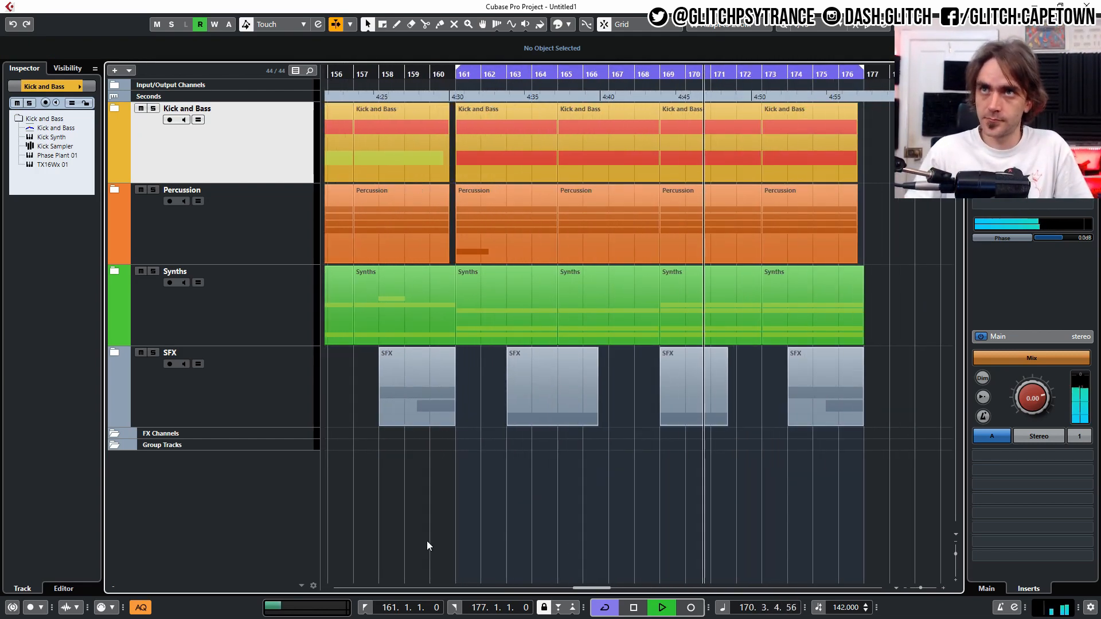
# Reopen the Phase Plant 01 part at bar 161 and lower the D1 bass notes in bars 161 and 162 to C1
pyautogui.click(117, 113)
pyautogui.doubleClick(477, 358)
pyautogui.click(424, 408)
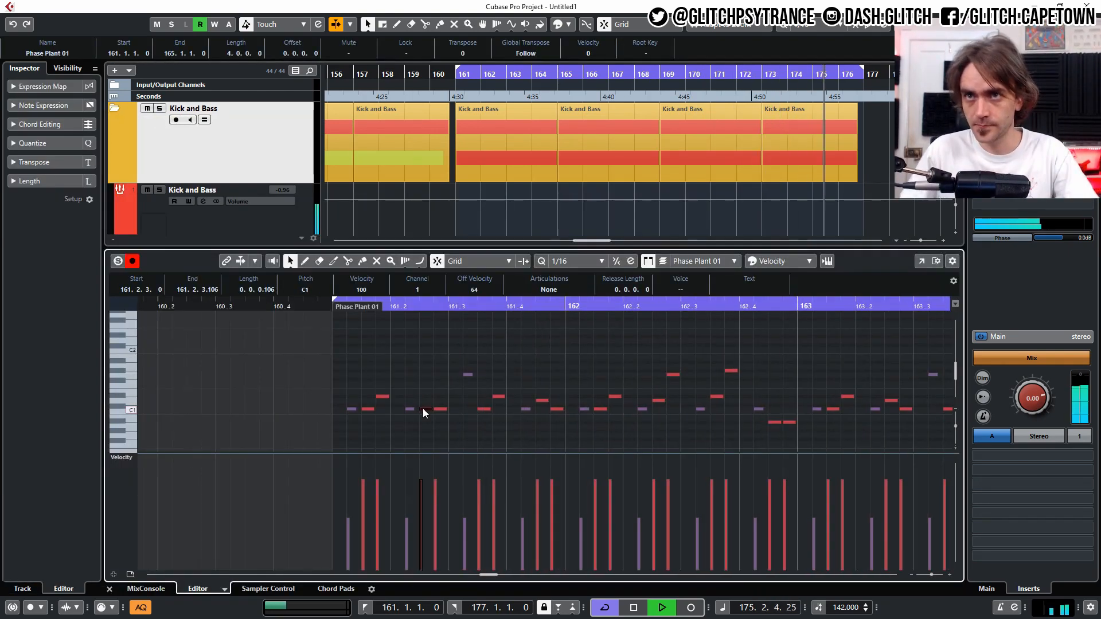
pyautogui.click(429, 390)
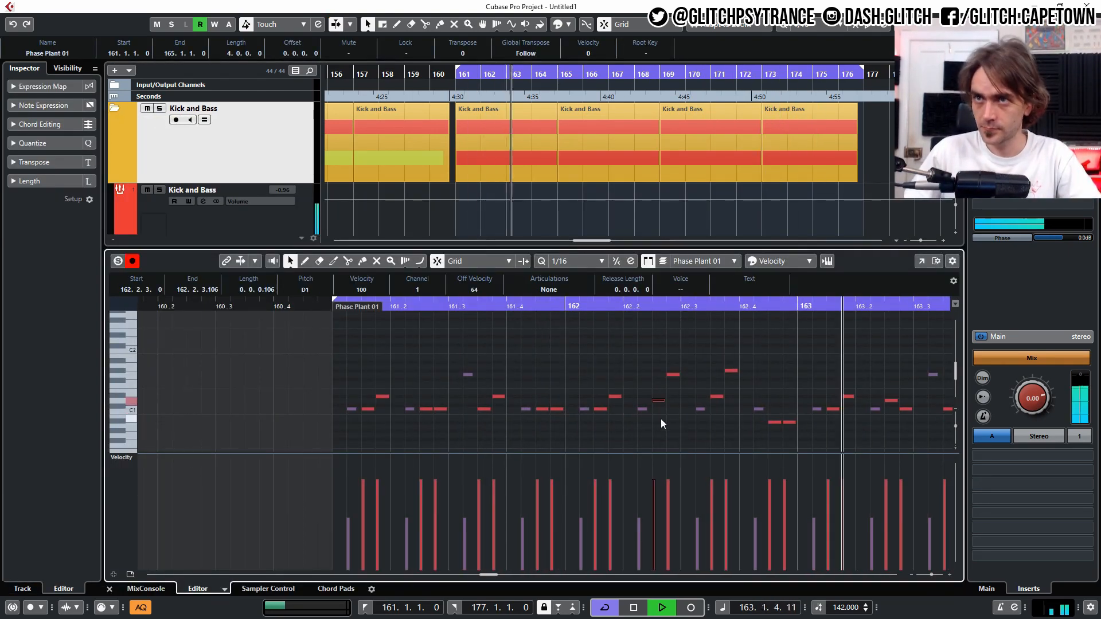
pyautogui.scroll(-3, 699, 356)
pyautogui.hscroll(3, 706, 350)
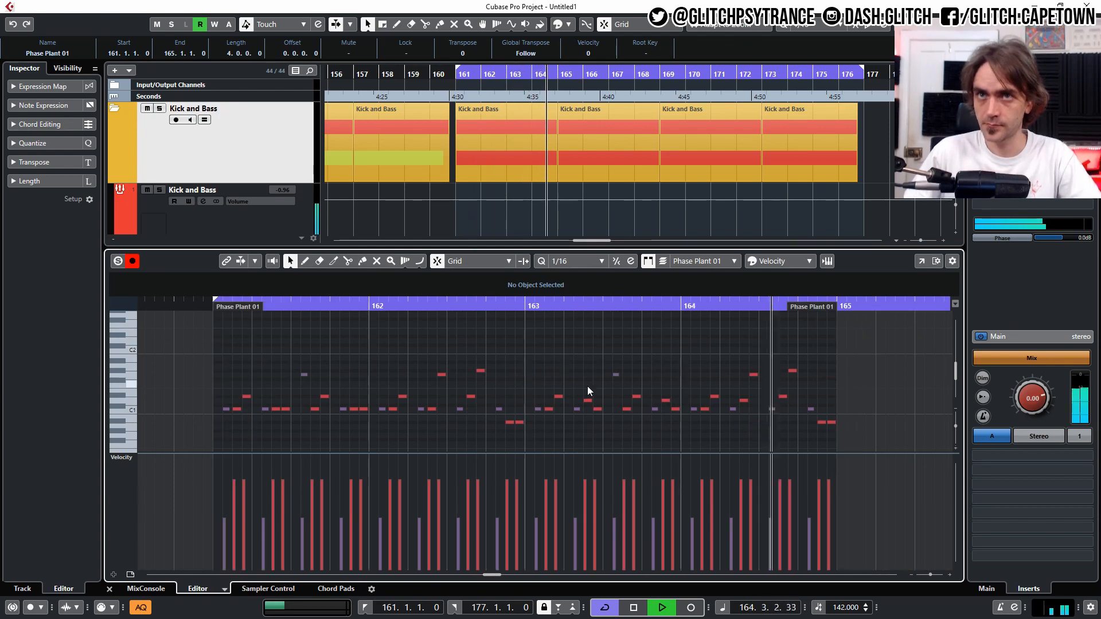
# Lower the remaining D1 bass notes in bars 163 and 164 of the Phase Plant 01 part to C1 and close the editor
pyautogui.moveTo(587, 401); pyautogui.dragTo(588, 410)
pyautogui.moveTo(665, 401); pyautogui.dragTo(662, 414)
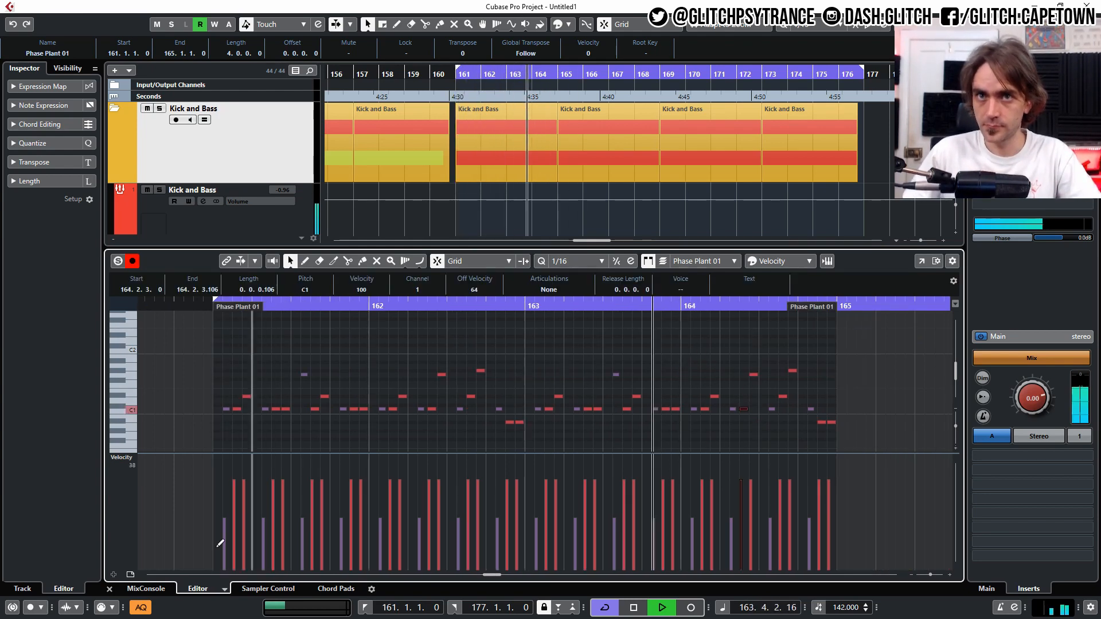
pyautogui.hotkey('ctrl', 'e')
# Collapse the Kick and Bass folder and replay the arrangement from a few bars before 161, stopping playback near the transition
pyautogui.click(114, 108)
pyautogui.scroll(-2, 580, 172)
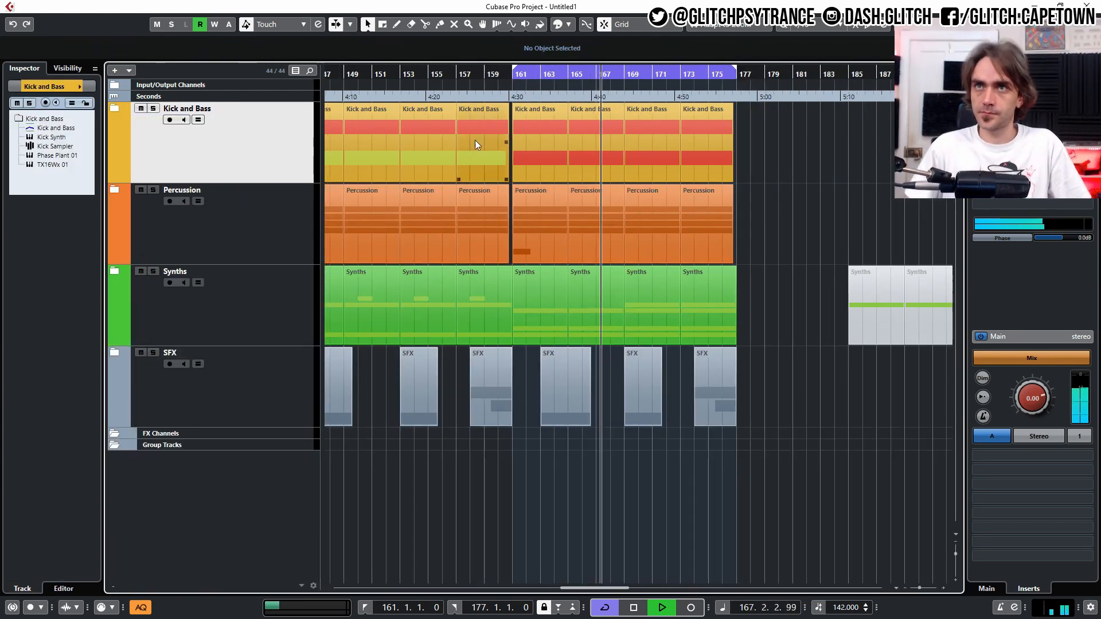
pyautogui.click(483, 74)
pyautogui.press('space')
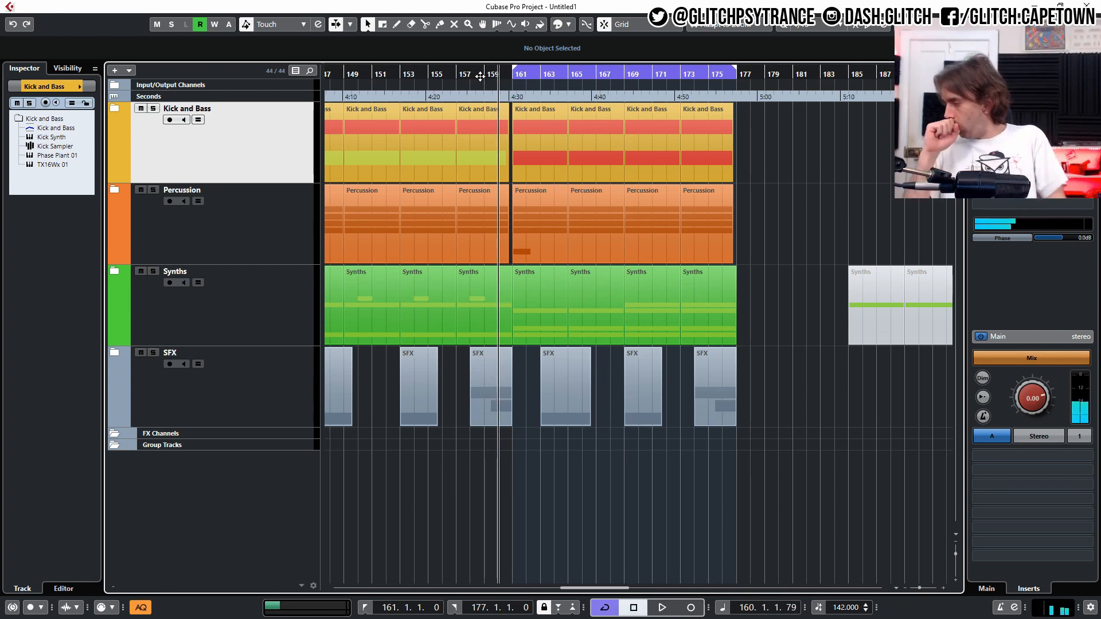
pyautogui.scroll(2, 562, 411)
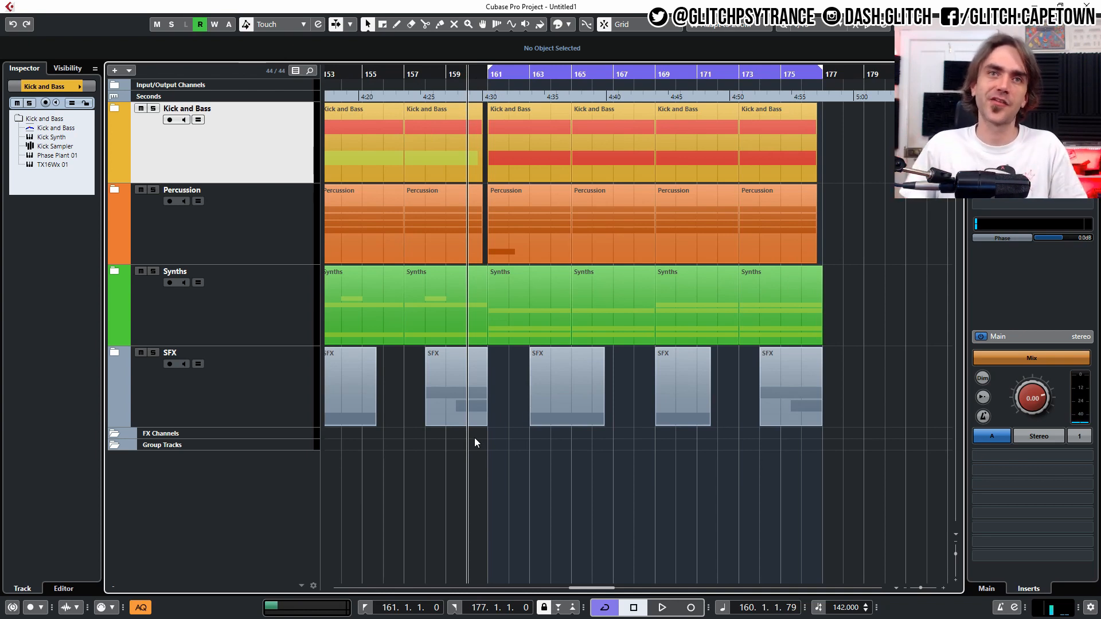
pyautogui.scroll(1, 525, 439)
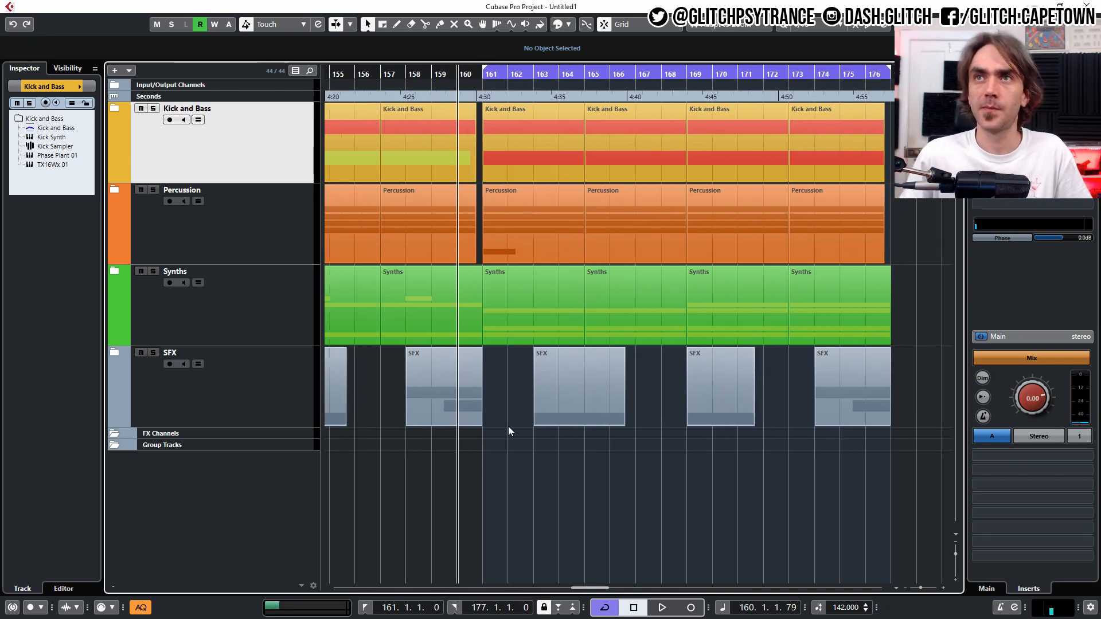
pyautogui.click(533, 336)
pyautogui.scroll(-2, 534, 334)
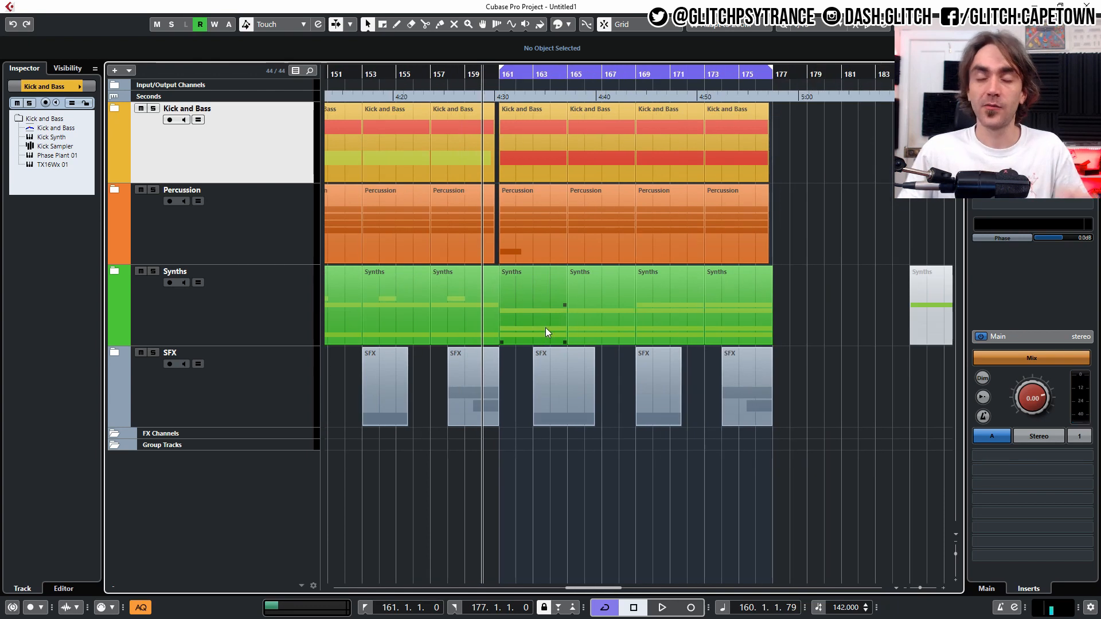
pyautogui.click(673, 343)
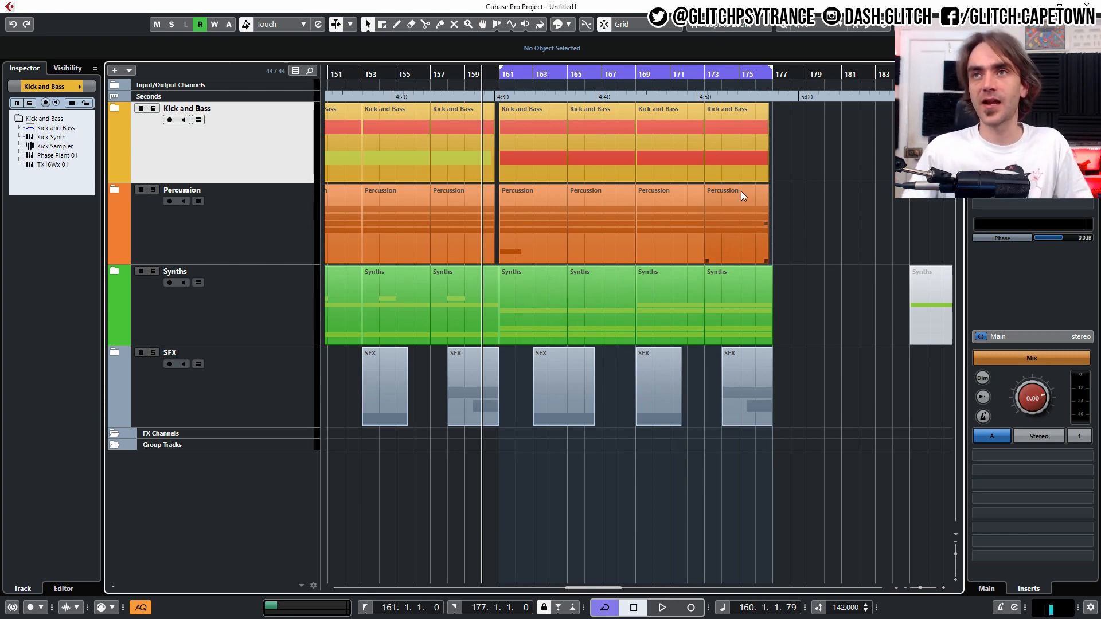
pyautogui.scroll(-1, 774, 196)
pyautogui.hscroll(-2, 774, 196)
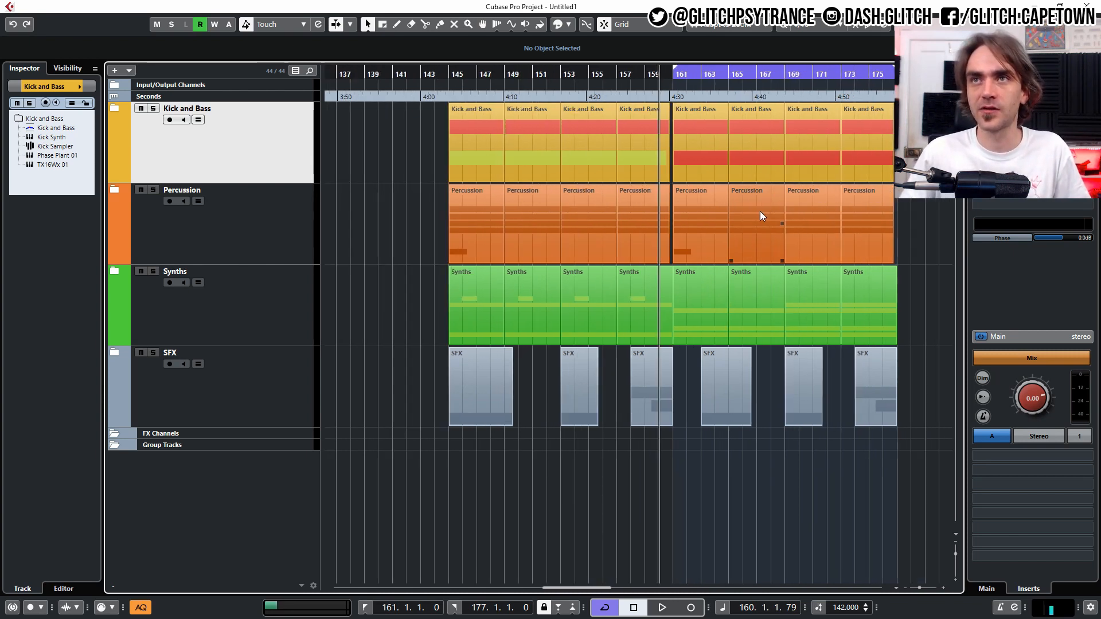
# Save the project under the name 1
pyautogui.scroll(-1, 759, 211)
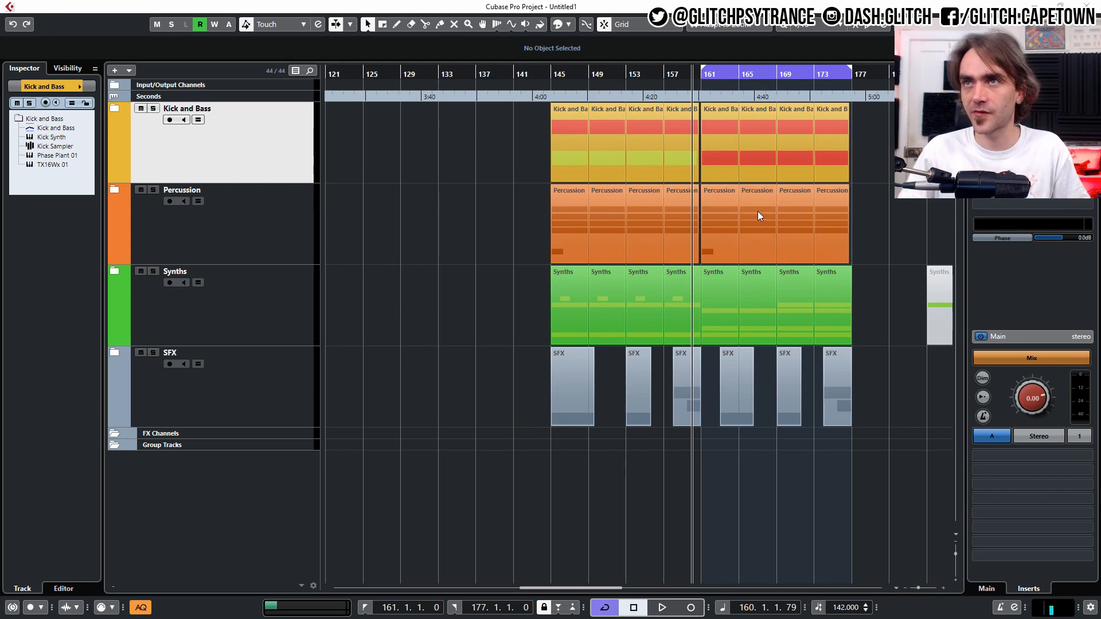
pyautogui.press('Return')
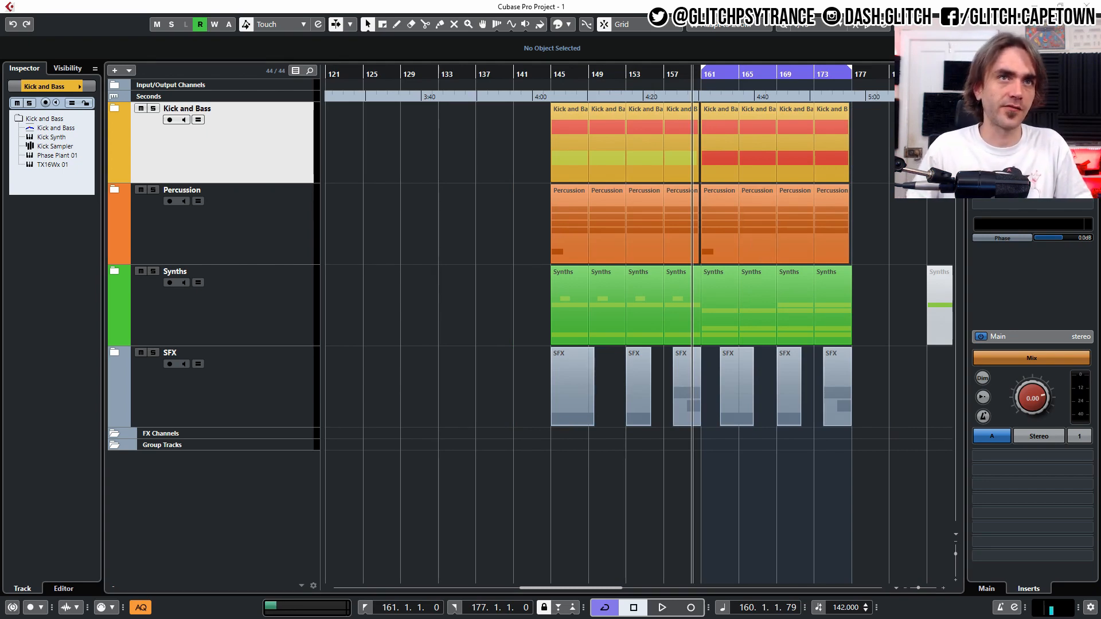
# Move all Kick and Bass, Percussion, Synths and SFX parts from bar 161 onward four bars later, starting at bar 165
pyautogui.hscroll(5, 572, 383)
pyautogui.scroll(3, 533, 414)
pyautogui.scroll(-4, 549, 405)
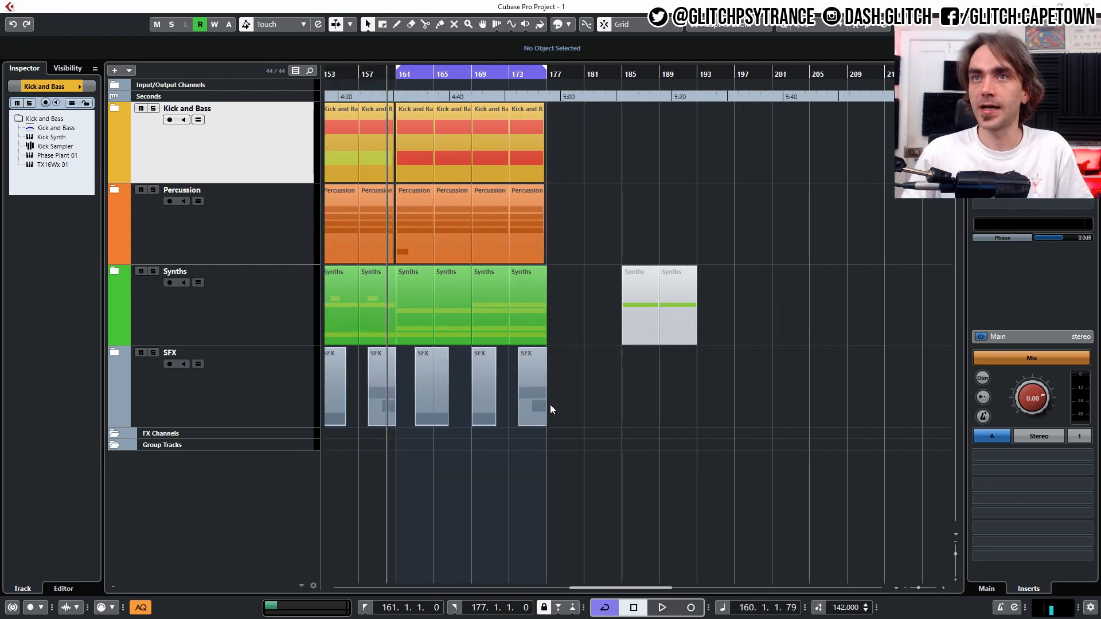
pyautogui.moveTo(713, 471); pyautogui.dragTo(462, 135)
pyautogui.click(441, 231)
pyautogui.scroll(5, 440, 231)
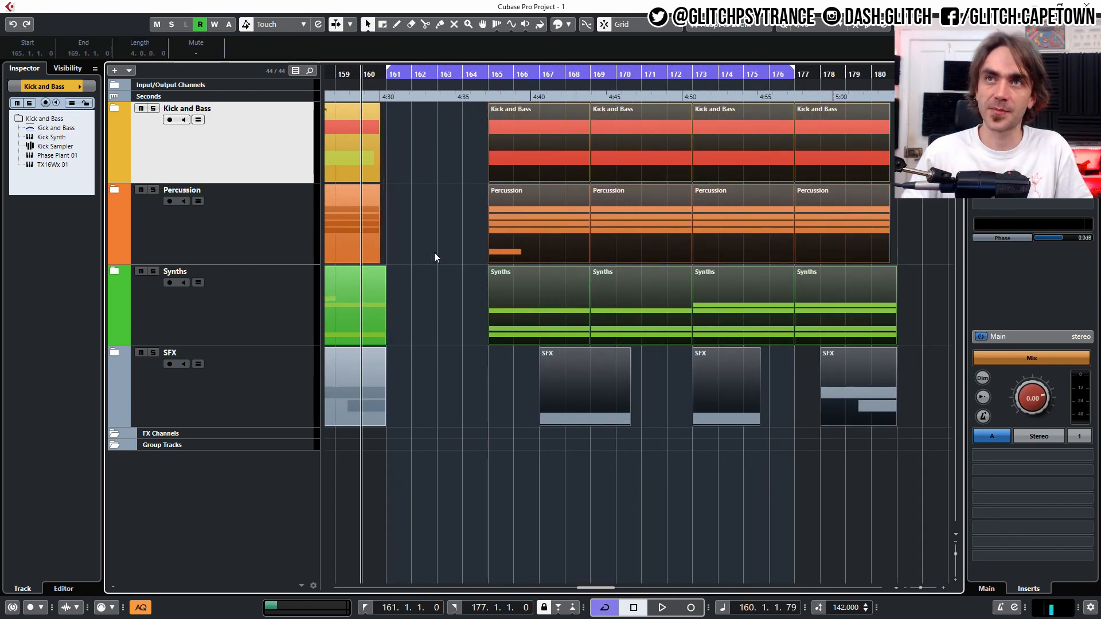
pyautogui.scroll(-4, 450, 250)
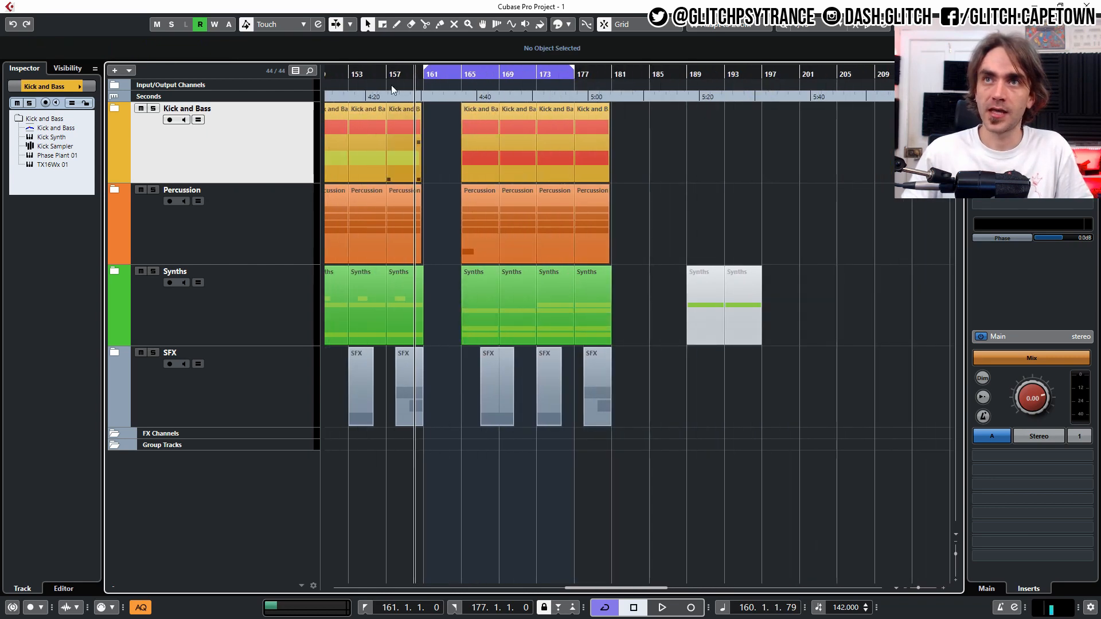
# Expand the Kick and Bass folder and move the first red Phase Plant 01 part from bar 165 back to bar 161
pyautogui.scroll(-1, 387, 123)
pyautogui.click(115, 109)
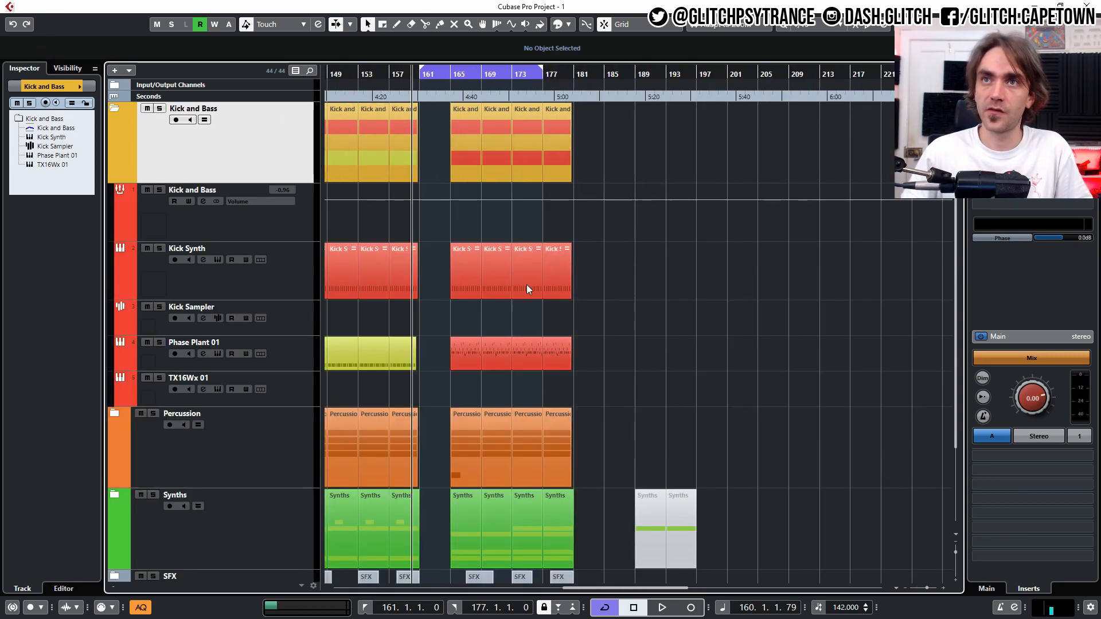
pyautogui.scroll(2, 455, 355)
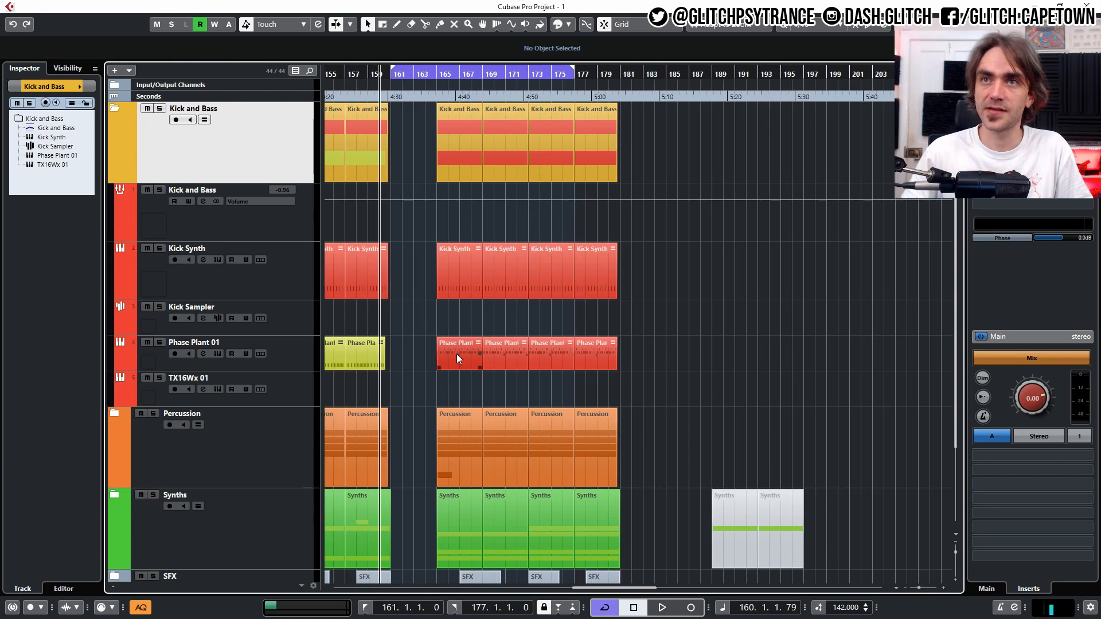
pyautogui.moveTo(456, 353); pyautogui.dragTo(412, 358)
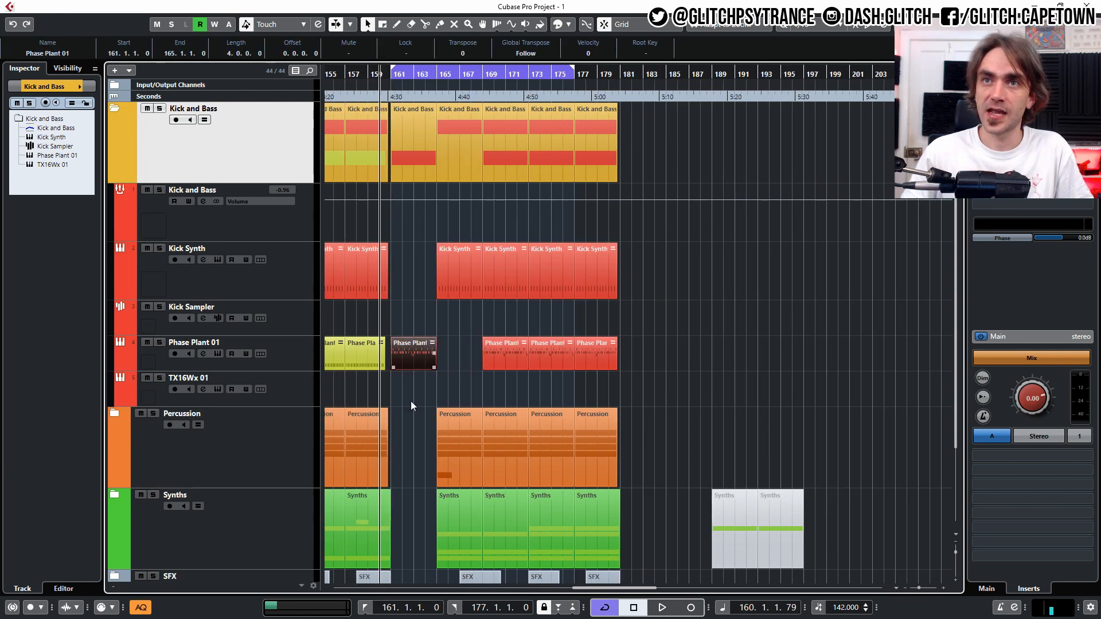
# Move the three remaining red Phase Plant 01 parts out to bar 201 and mute them
pyautogui.moveTo(698, 295); pyautogui.dragTo(637, 339)
pyautogui.moveTo(699, 319); pyautogui.dragTo(868, 354)
pyautogui.scroll(-2, 854, 356)
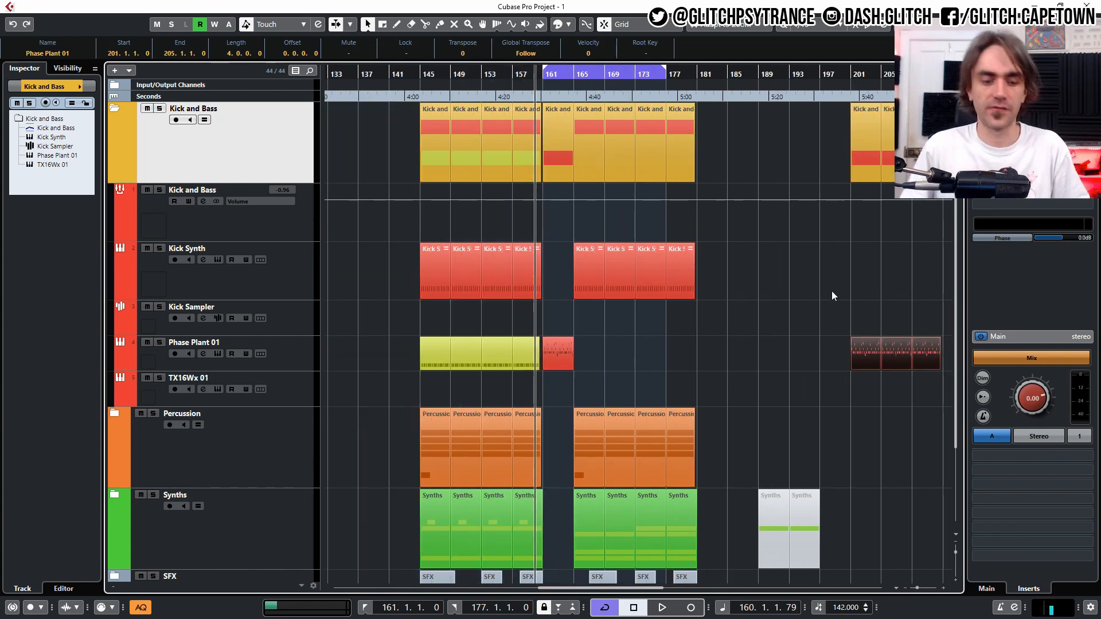
pyautogui.click(833, 275)
pyautogui.press('7')
pyautogui.moveTo(817, 256); pyautogui.dragTo(948, 426)
pyautogui.press('1')
pyautogui.click(556, 364)
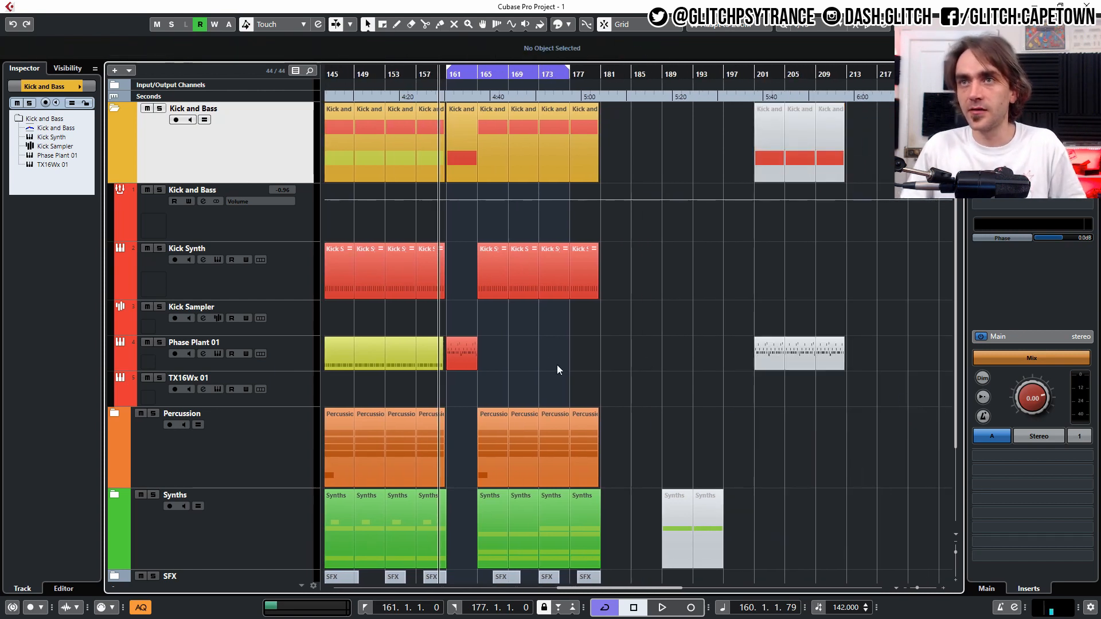
# Shift the loop range four bars later so it spans bars 165 to 181
pyautogui.hscroll(-4, 556, 345)
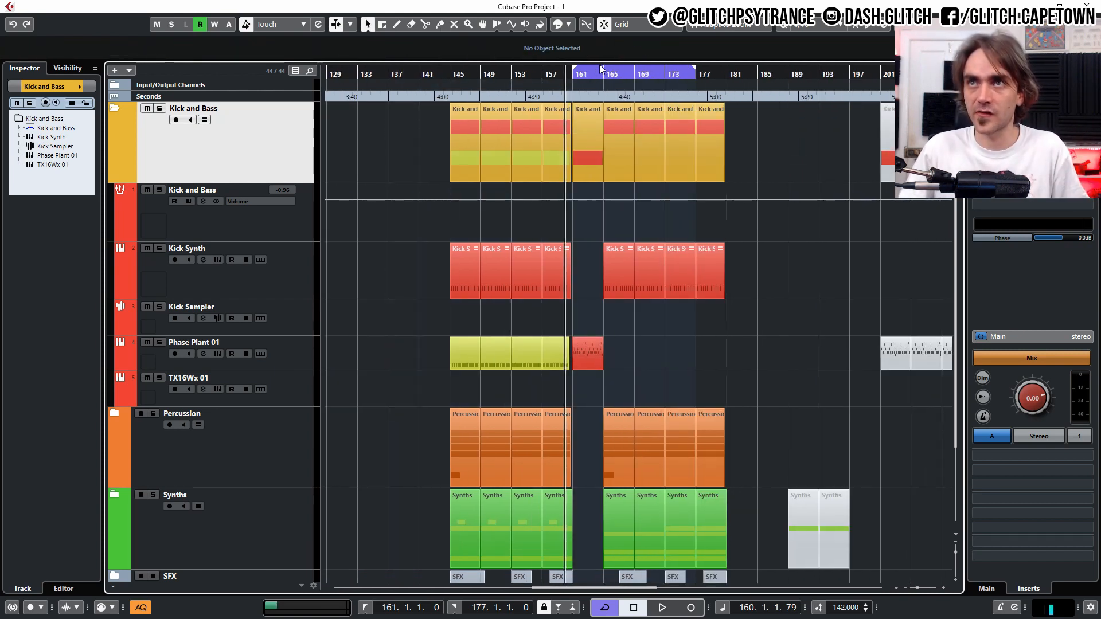
pyautogui.moveTo(600, 64); pyautogui.dragTo(631, 64)
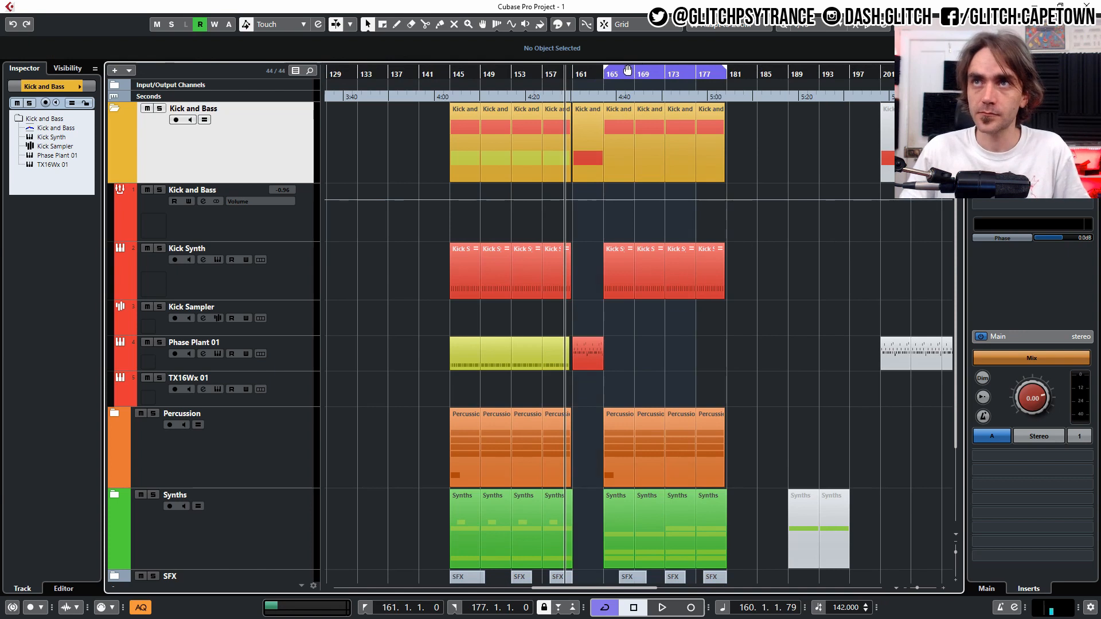
# Copy the yellow Phase Plant 01 parts from the section at bar 145 to bar 165, filling the empty bass slots
pyautogui.scroll(2, 547, 311)
pyautogui.moveTo(406, 345); pyautogui.dragTo(797, 357)
pyautogui.scroll(1, 622, 381)
pyautogui.scroll(2, 622, 376)
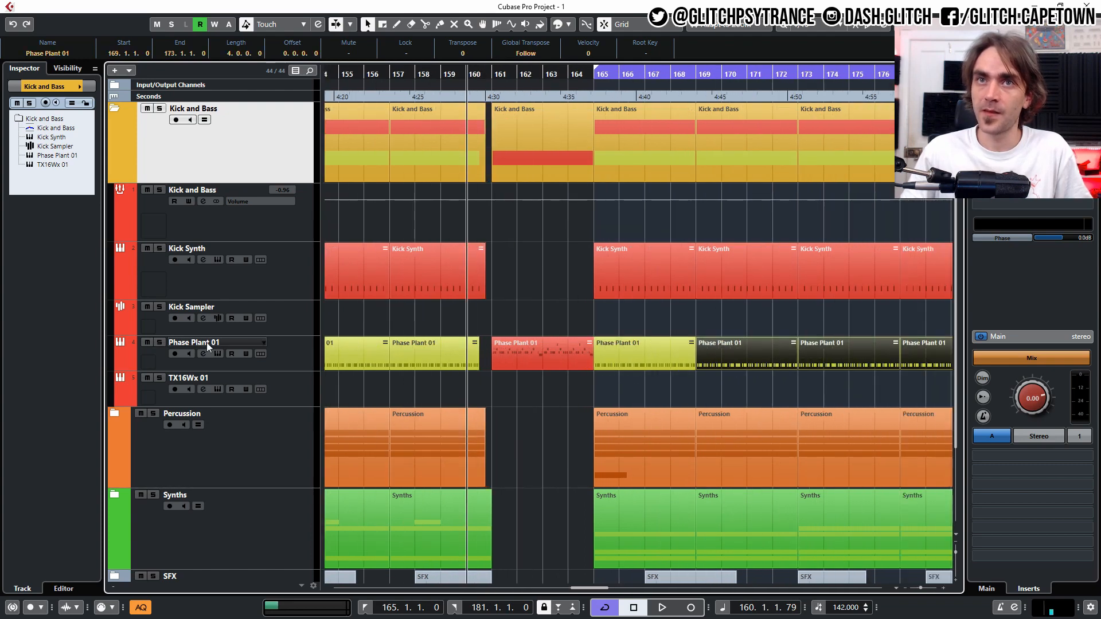
# Copy the Kick Synth part to bar 161, trim it to end at 164.4, and shorten the Phase Plant 01 part to end at 164.3
pyautogui.moveTo(633, 282); pyautogui.dragTo(533, 279)
pyautogui.scroll(3, 560, 296)
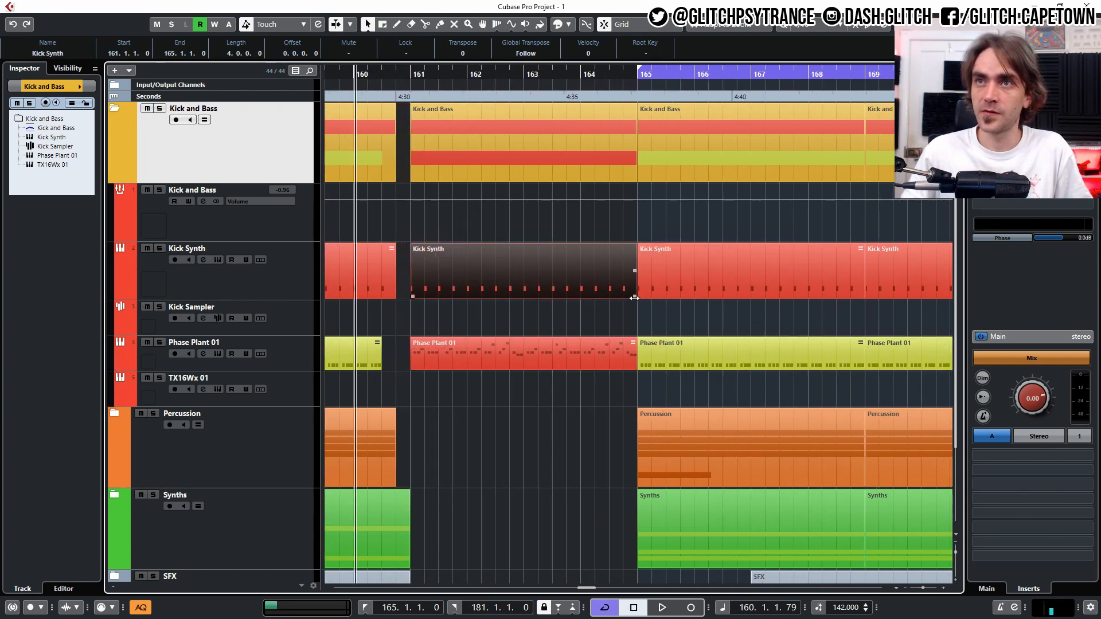
pyautogui.moveTo(630, 296)
pyautogui.mouseDown()
pyautogui.moveTo(602, 298)
pyautogui.moveTo(623, 298)
pyautogui.mouseUp()
pyautogui.click(620, 368)
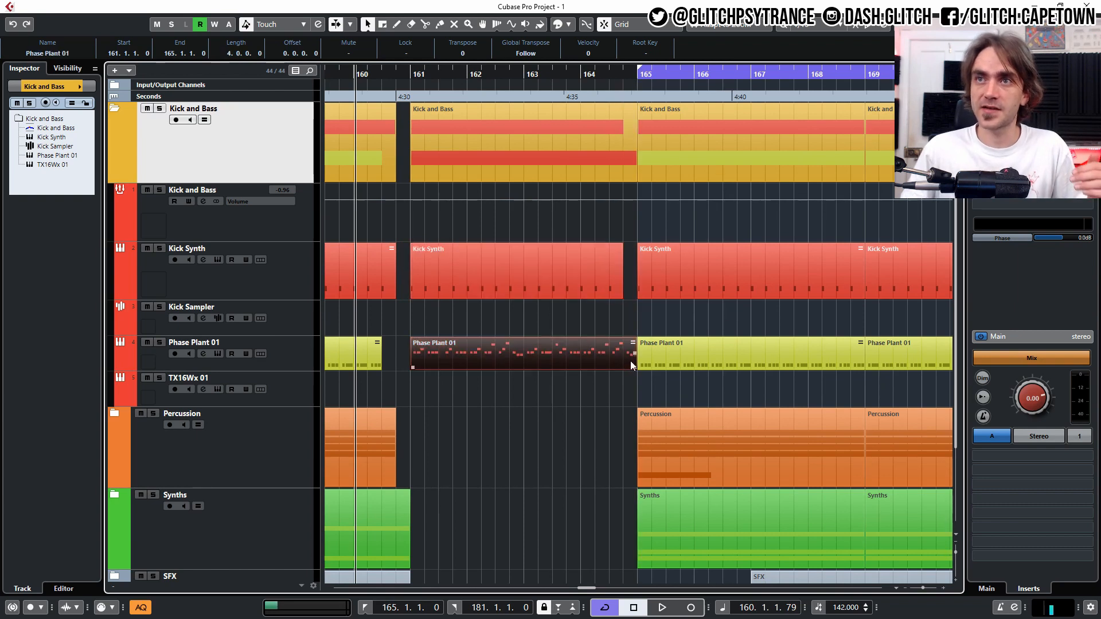
pyautogui.moveTo(633, 365); pyautogui.dragTo(609, 367)
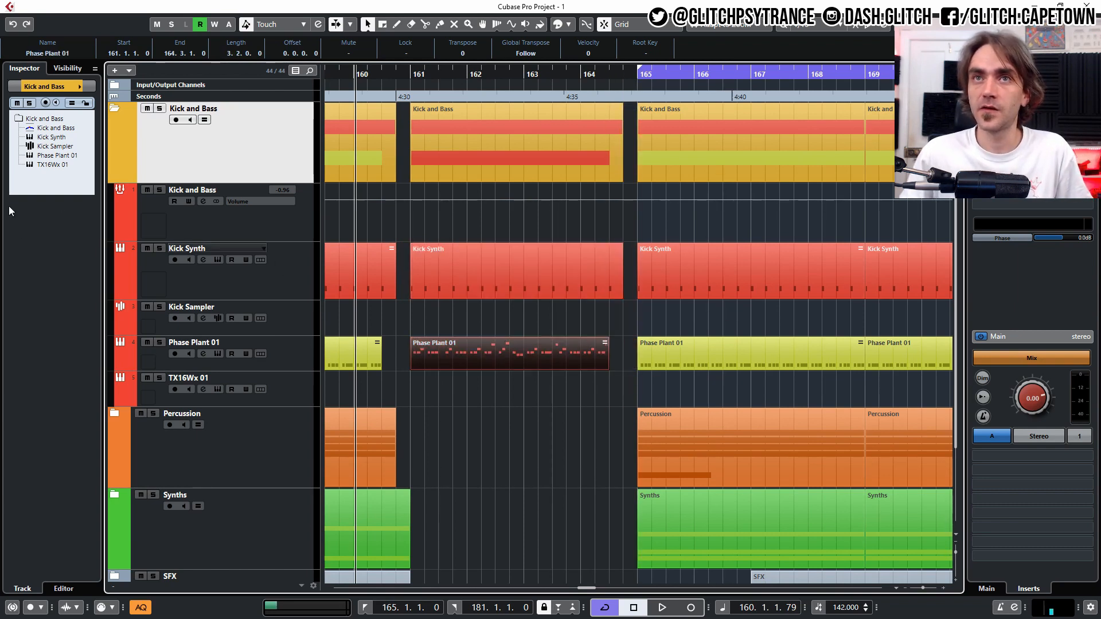
# Show the Kick and Bass group's effect automation and add points at bar 165 with value 0 and at 164.4 with value 7.78
pyautogui.click(119, 239)
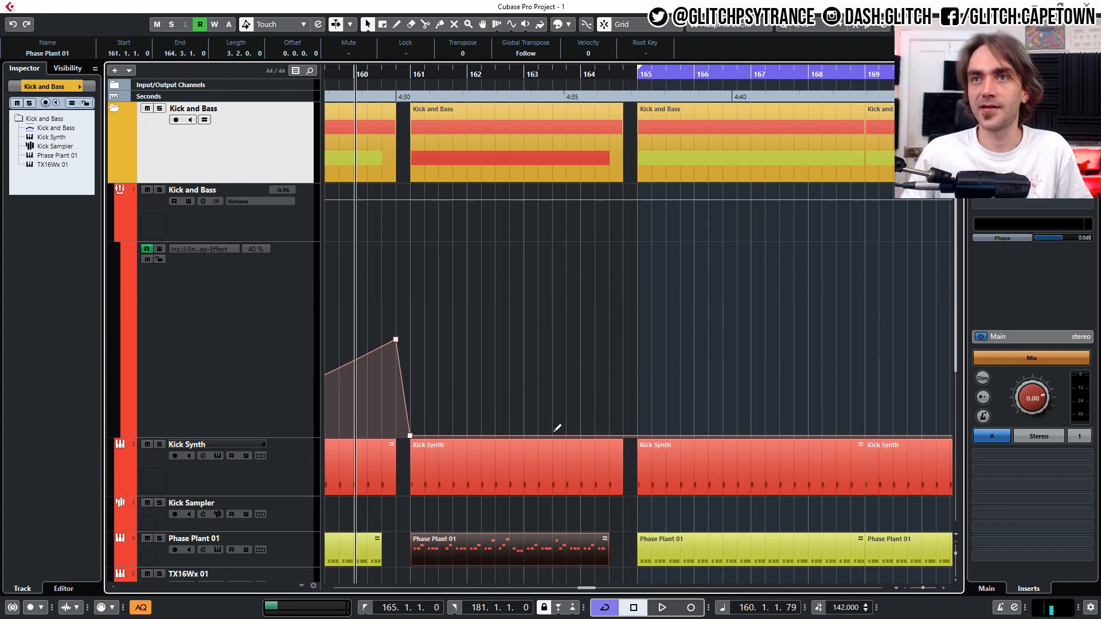
pyautogui.click(636, 436)
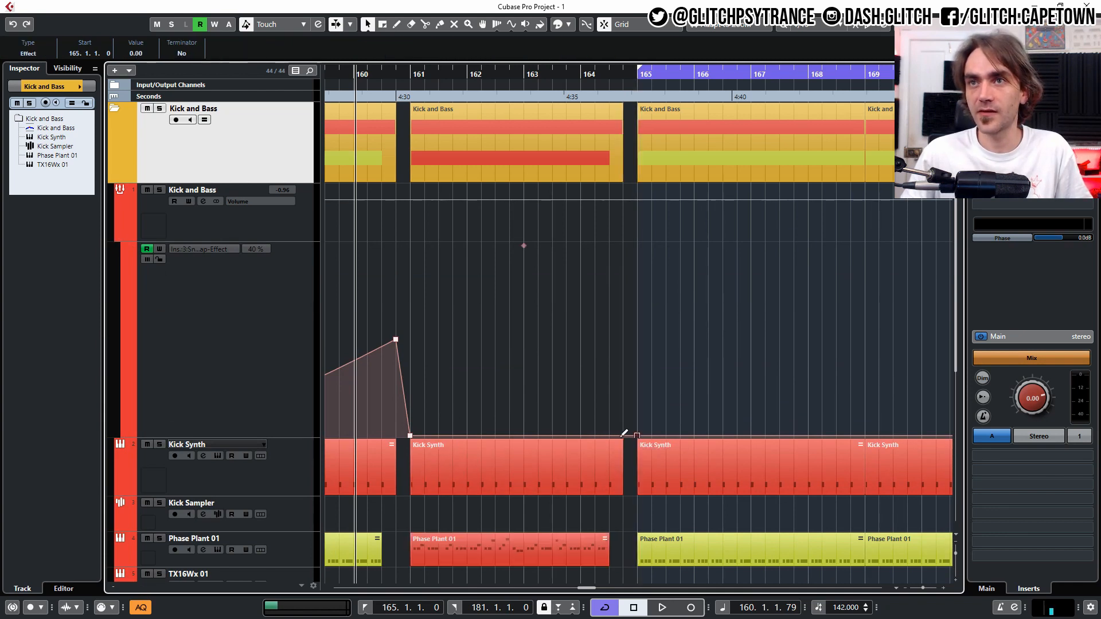
pyautogui.click(614, 368)
pyautogui.moveTo(612, 368); pyautogui.dragTo(626, 419)
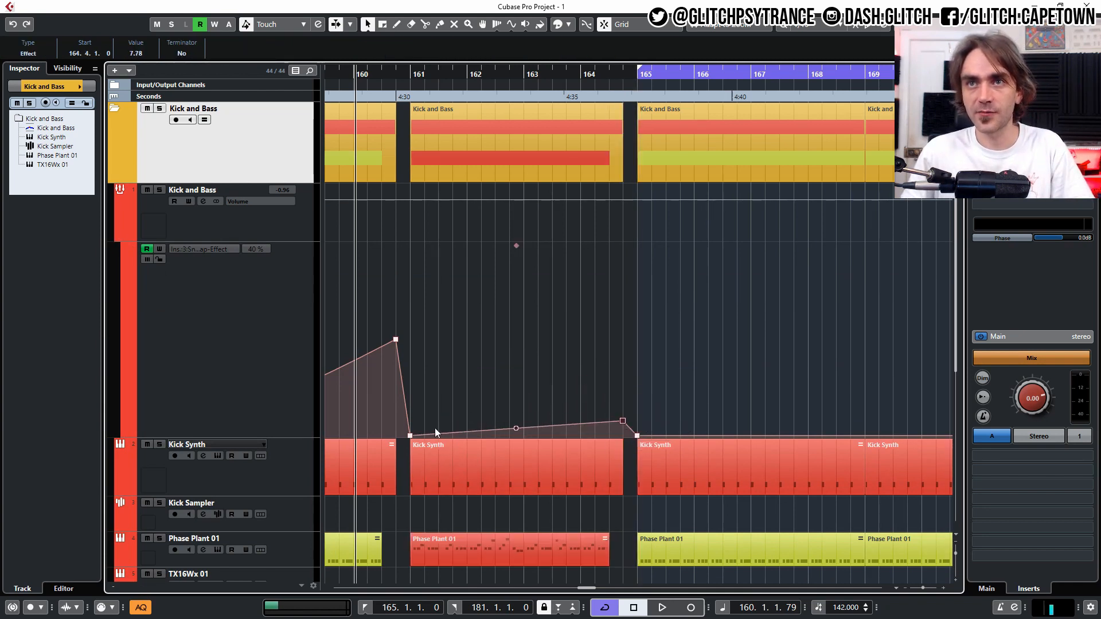
# Delete the automation point at bar 161, bend the decline into a smooth curve down to bar 165, and collapse the lane and folder
pyautogui.click(410, 436)
pyautogui.press('Delete')
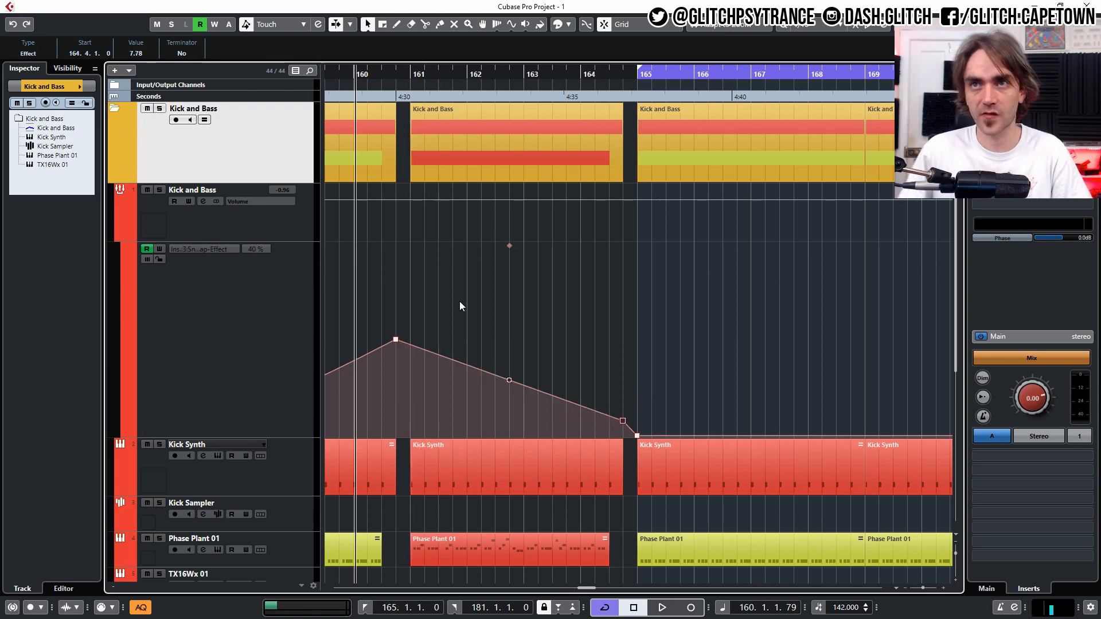
pyautogui.click(506, 379)
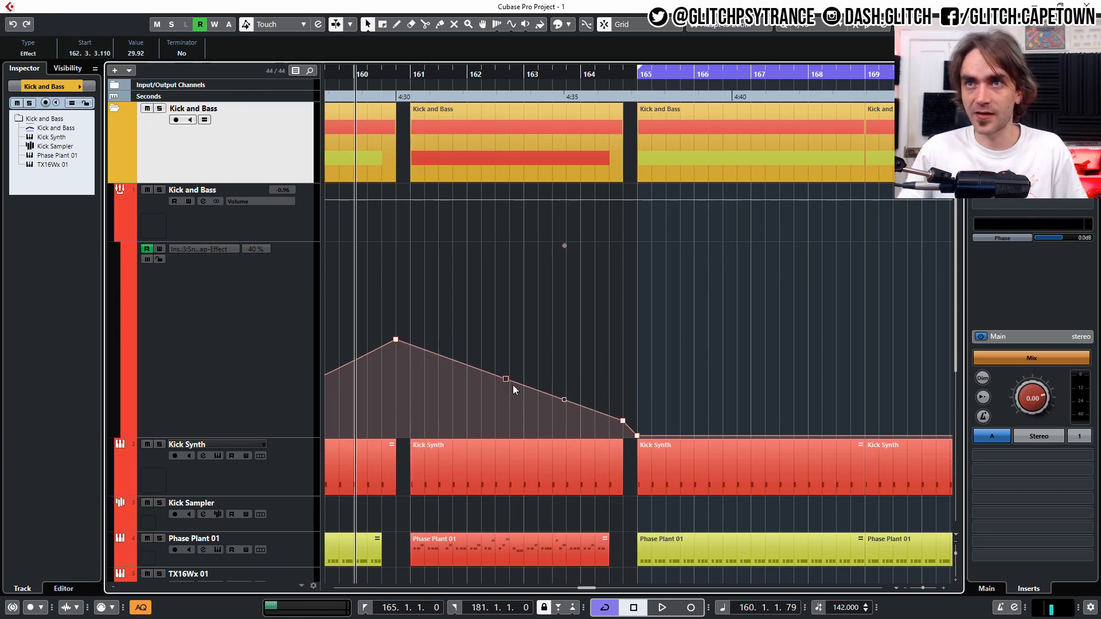
pyautogui.moveTo(518, 360)
pyautogui.mouseDown()
pyautogui.moveTo(484, 402)
pyautogui.moveTo(526, 371)
pyautogui.mouseUp()
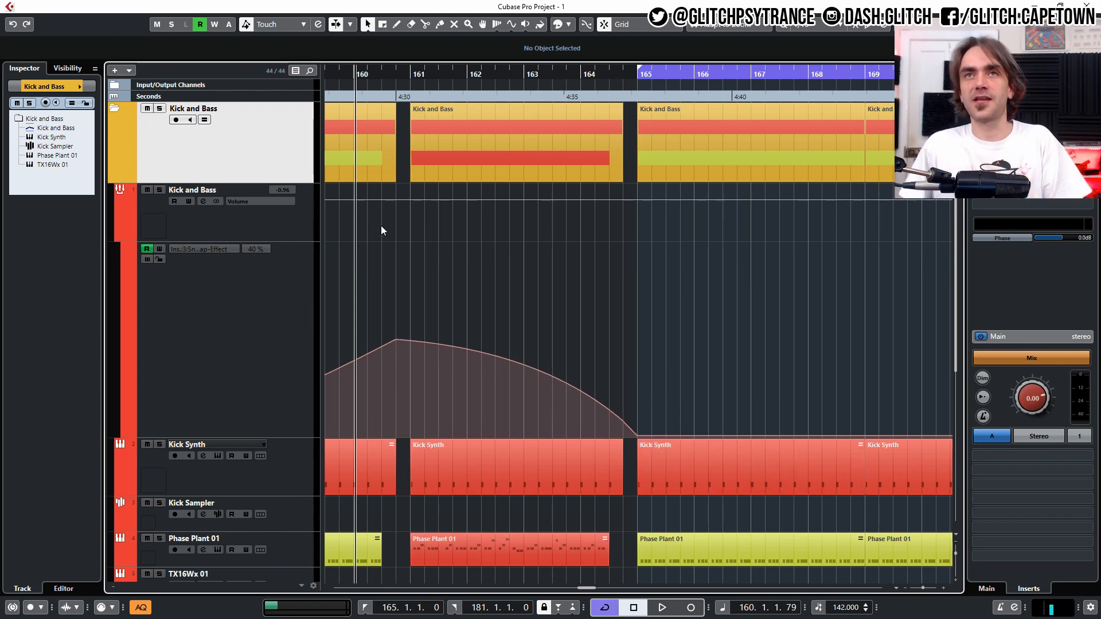
pyautogui.click(118, 229)
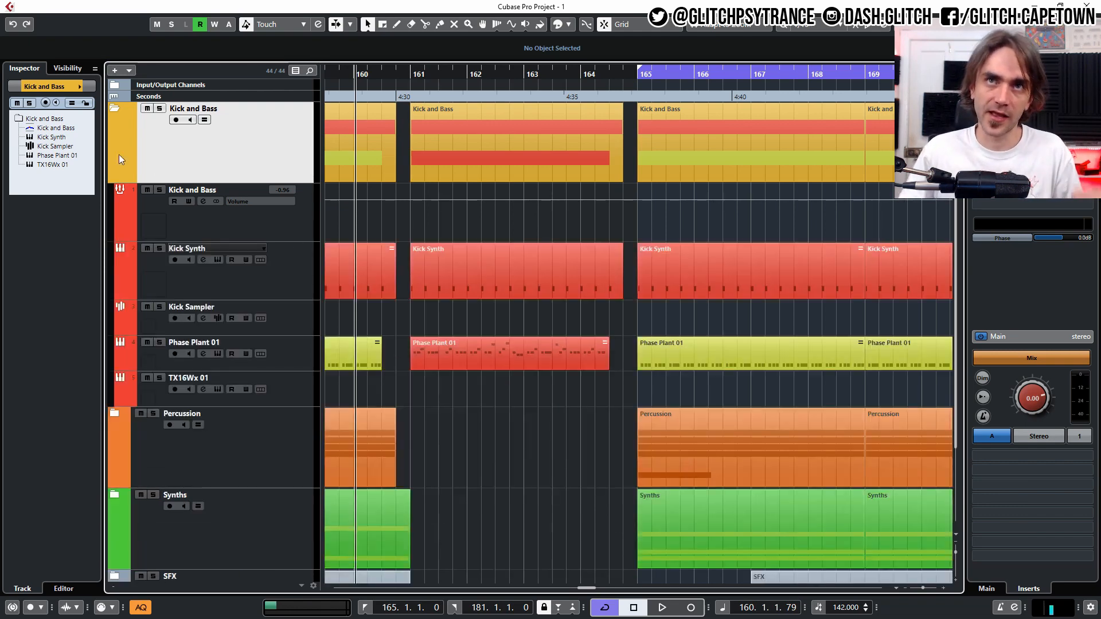
pyautogui.click(118, 112)
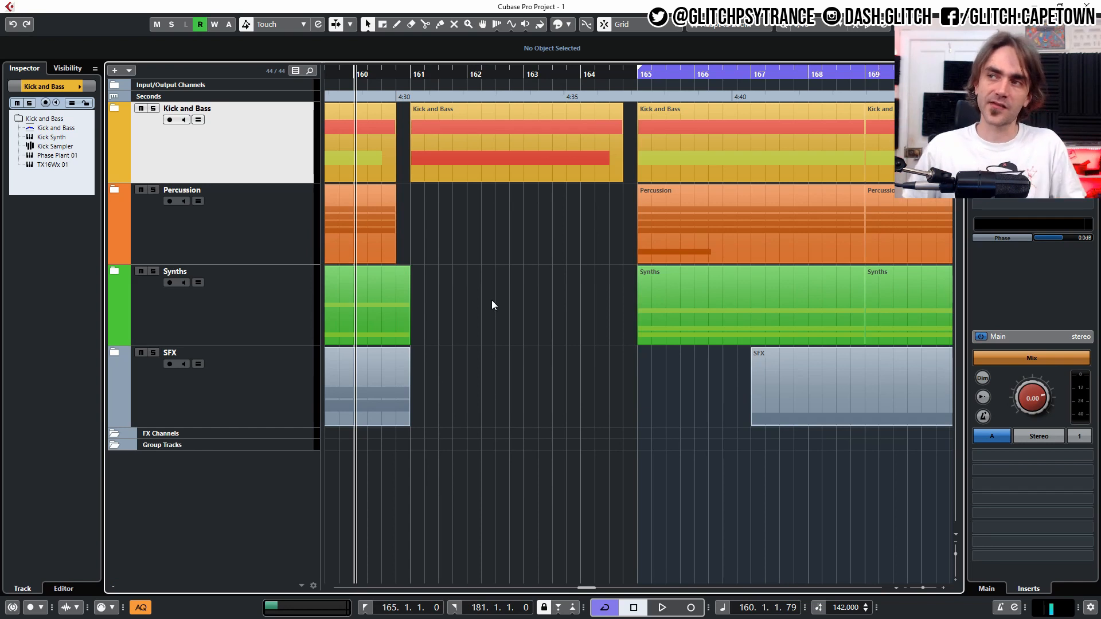
# Move the SFX part from bar 167 to bar 161, undoing the first attempt and repeating the move
pyautogui.scroll(-2, 490, 301)
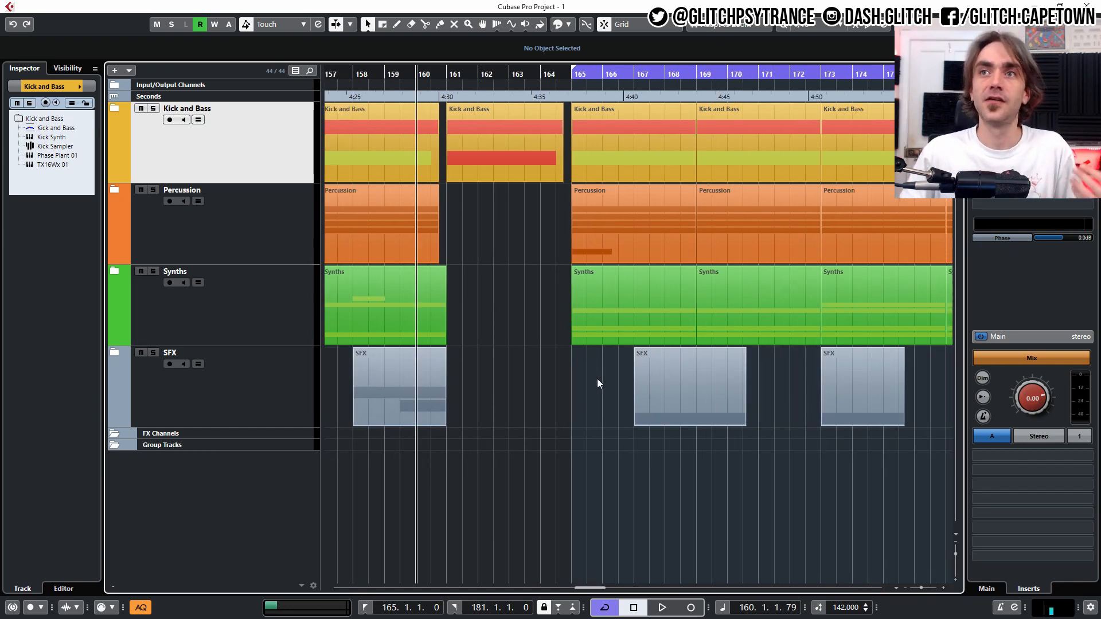
pyautogui.moveTo(659, 398); pyautogui.dragTo(471, 395)
pyautogui.hotkey('ctrl', 'z')
pyautogui.moveTo(658, 404); pyautogui.dragTo(471, 397)
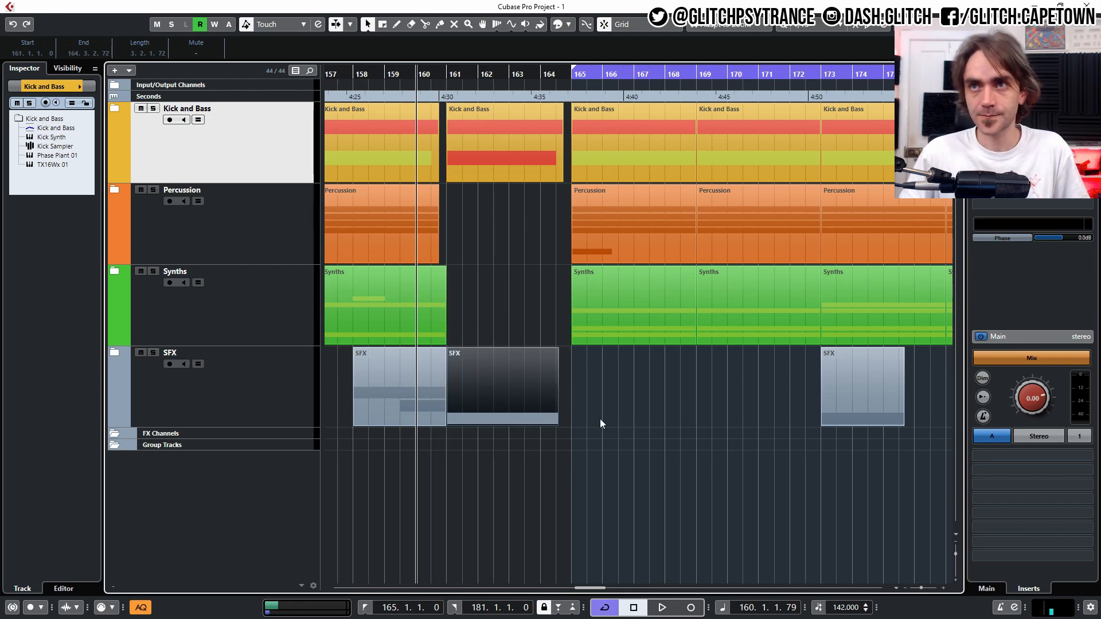
pyautogui.scroll(-2, 758, 445)
pyautogui.hscroll(3, 445, 476)
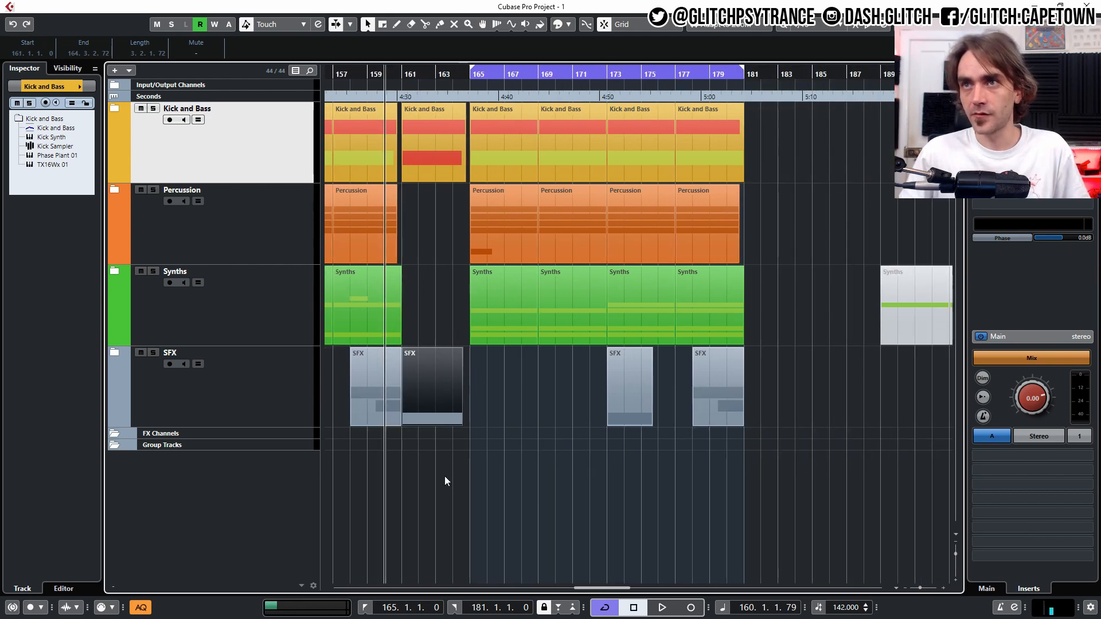
# Delete the audio clip at bar 173 inside the SFX folder, and collapse the folder again
pyautogui.click(115, 354)
pyautogui.scroll(-4, 548, 421)
pyautogui.moveTo(568, 406); pyautogui.dragTo(625, 487)
pyautogui.press('Delete')
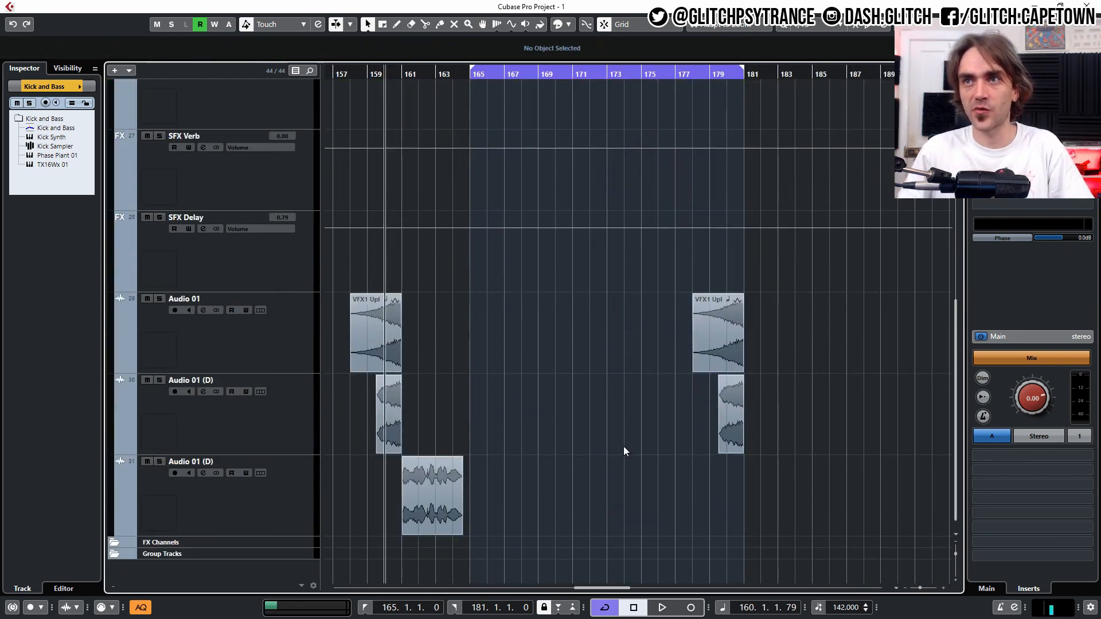
pyautogui.scroll(5, 569, 363)
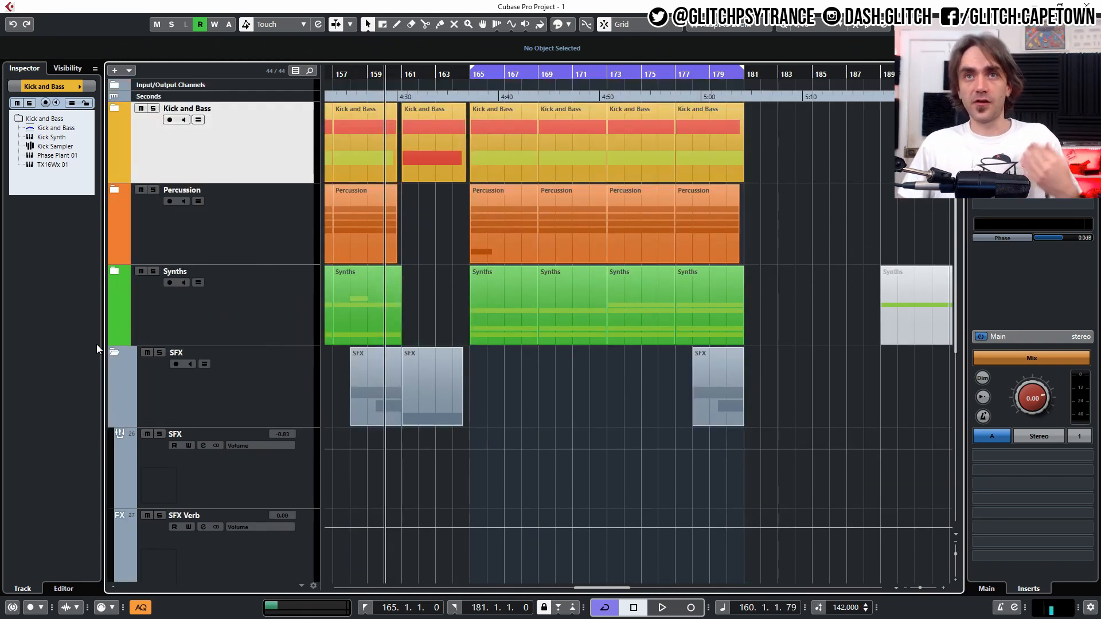
pyautogui.click(112, 353)
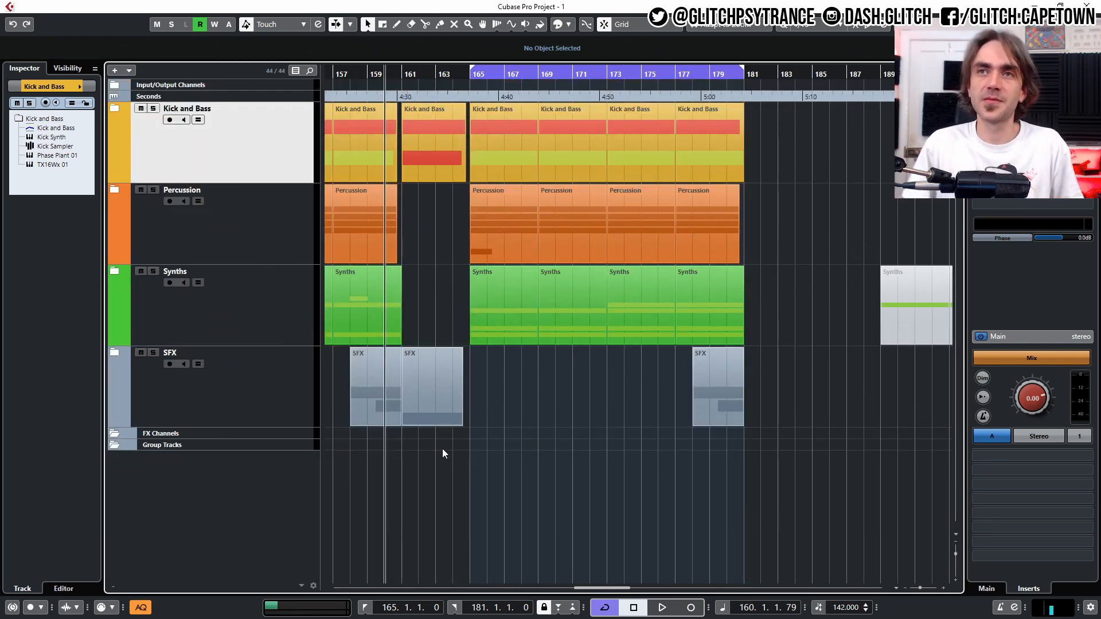
# Copy the first four bars of the Synth FX folder's Phase Plant 02 and Serum parts from bar 165 to bar 161, and collapse the folder
pyautogui.hscroll(-4, 412, 353)
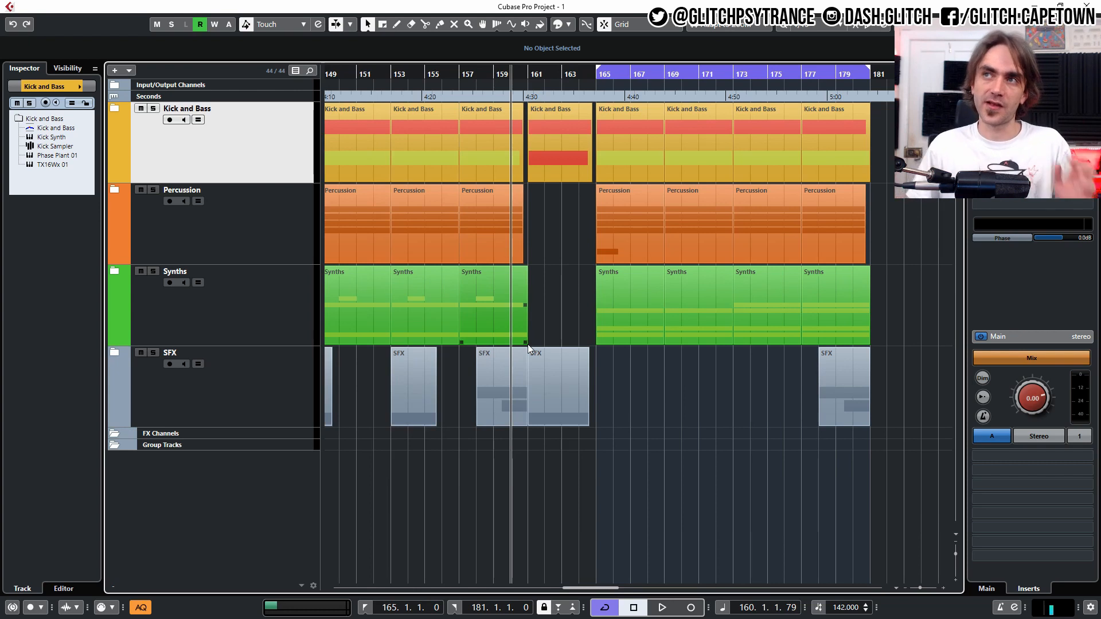
pyautogui.hscroll(-4, 580, 388)
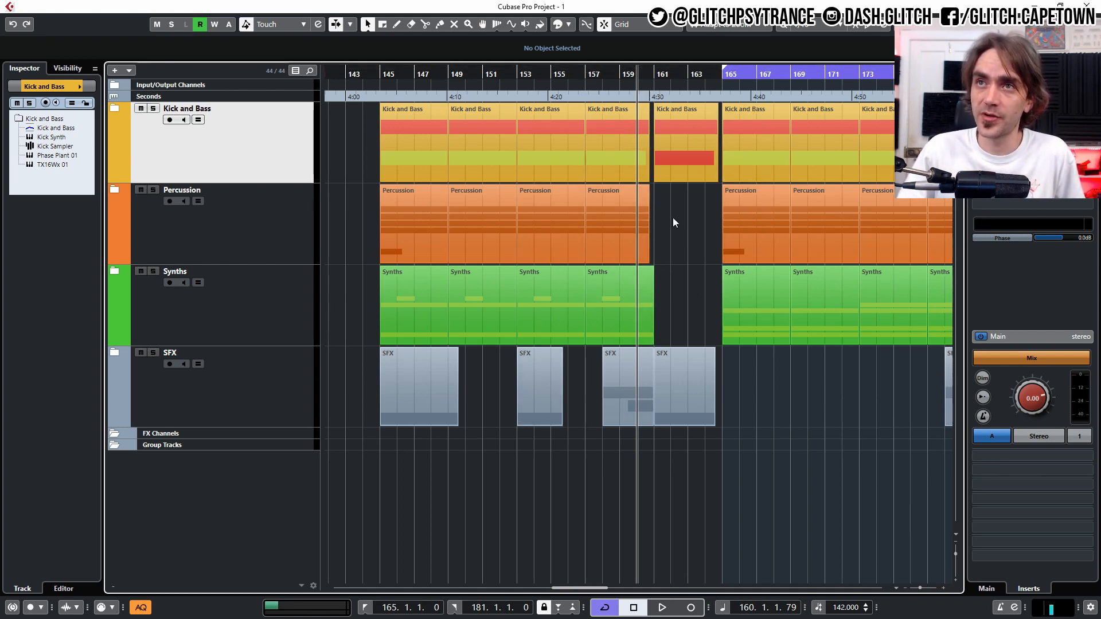
pyautogui.click(545, 80)
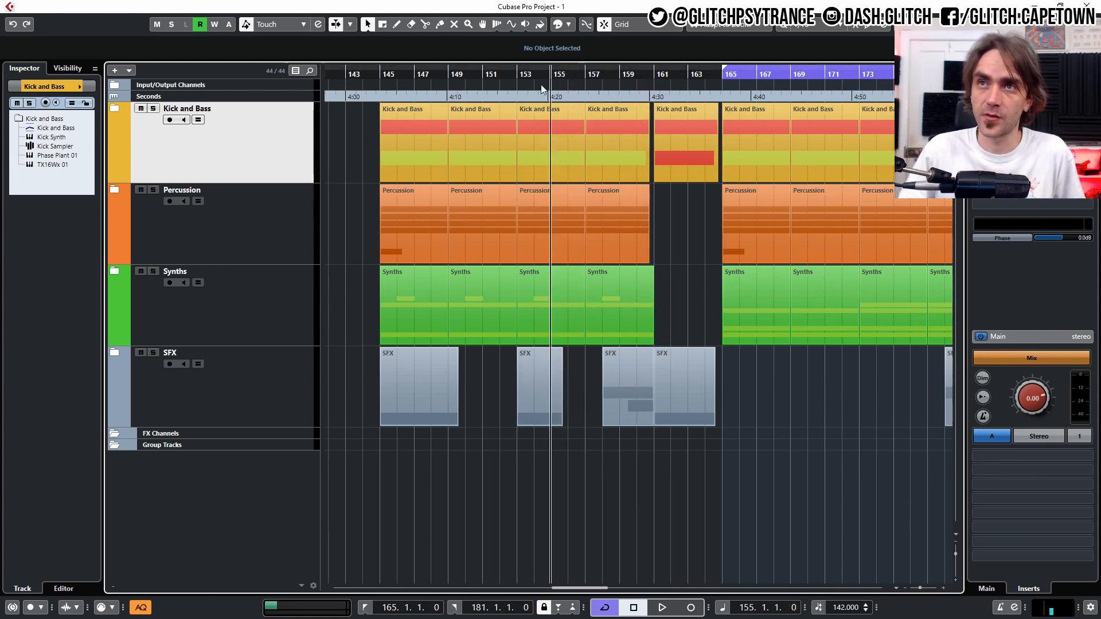
pyautogui.click(114, 267)
pyautogui.scroll(-2, 587, 329)
pyautogui.click(125, 404)
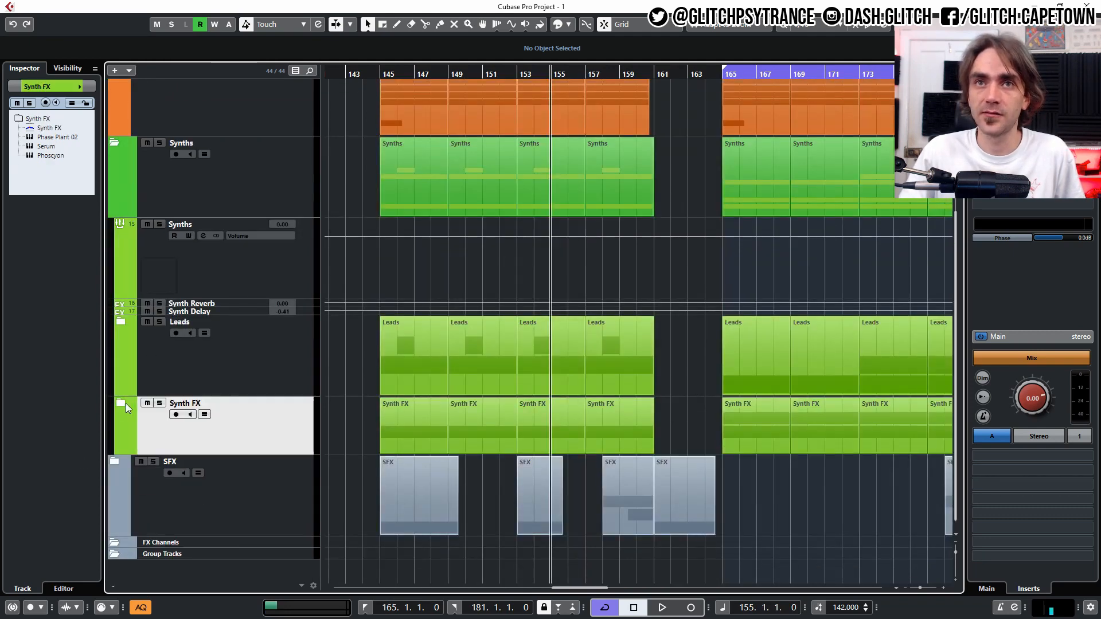
pyautogui.click(120, 403)
pyautogui.scroll(-5, 676, 344)
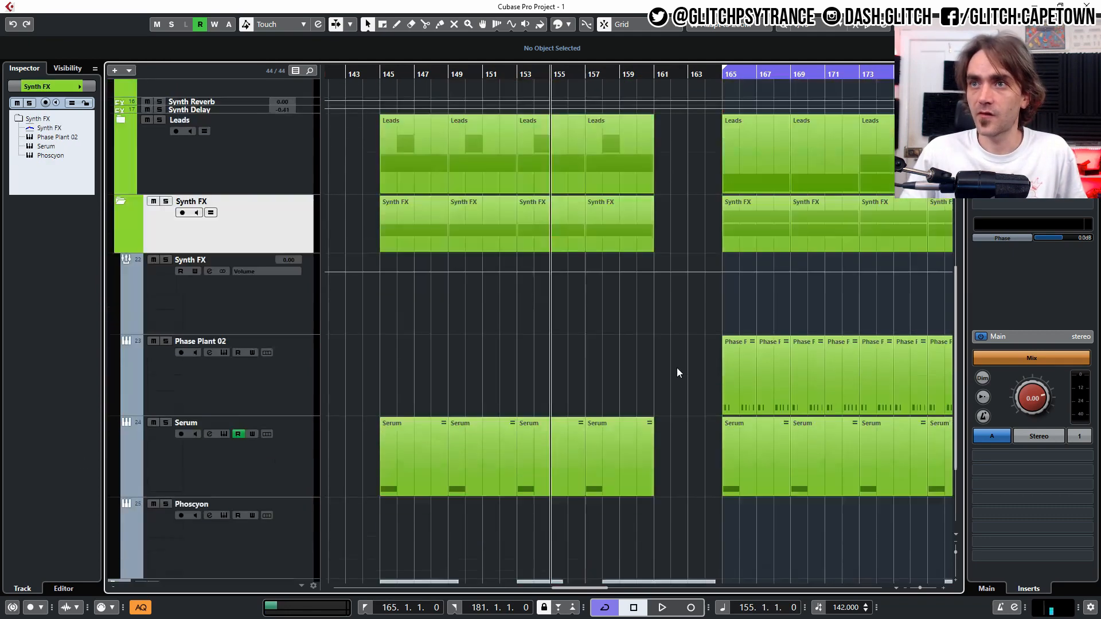
pyautogui.hscroll(3, 676, 281)
pyautogui.moveTo(518, 269); pyautogui.dragTo(509, 344)
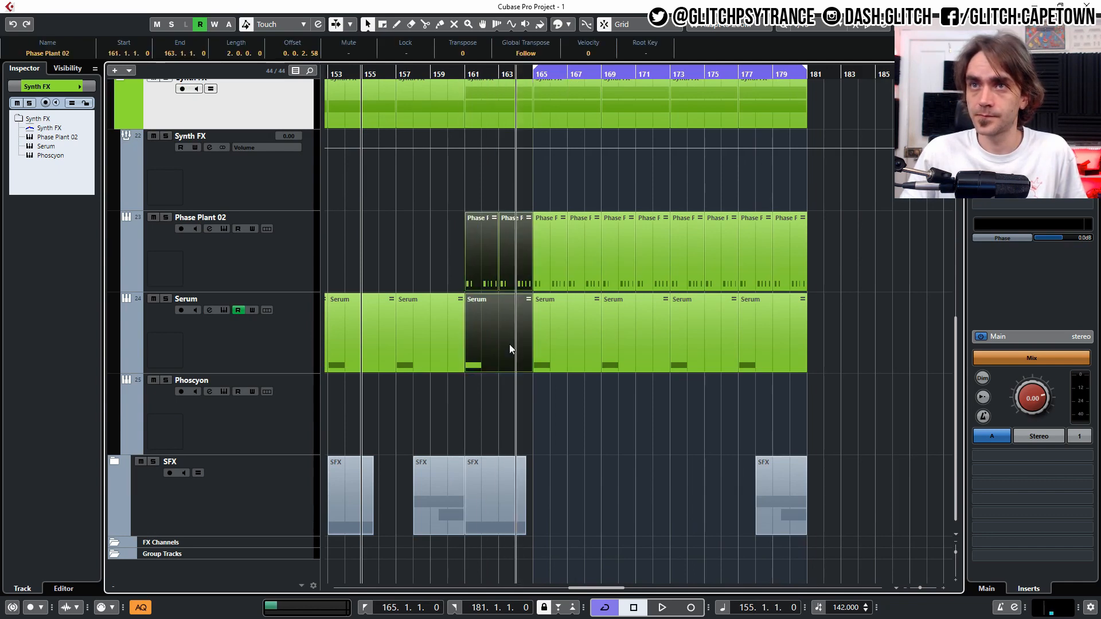
pyautogui.scroll(5, 339, 374)
pyautogui.click(120, 480)
# Place the playhead at bar 160 and copy the four-bar part on the Leads folder's Phoscyon track from bar 165 to bar 161
pyautogui.click(125, 405)
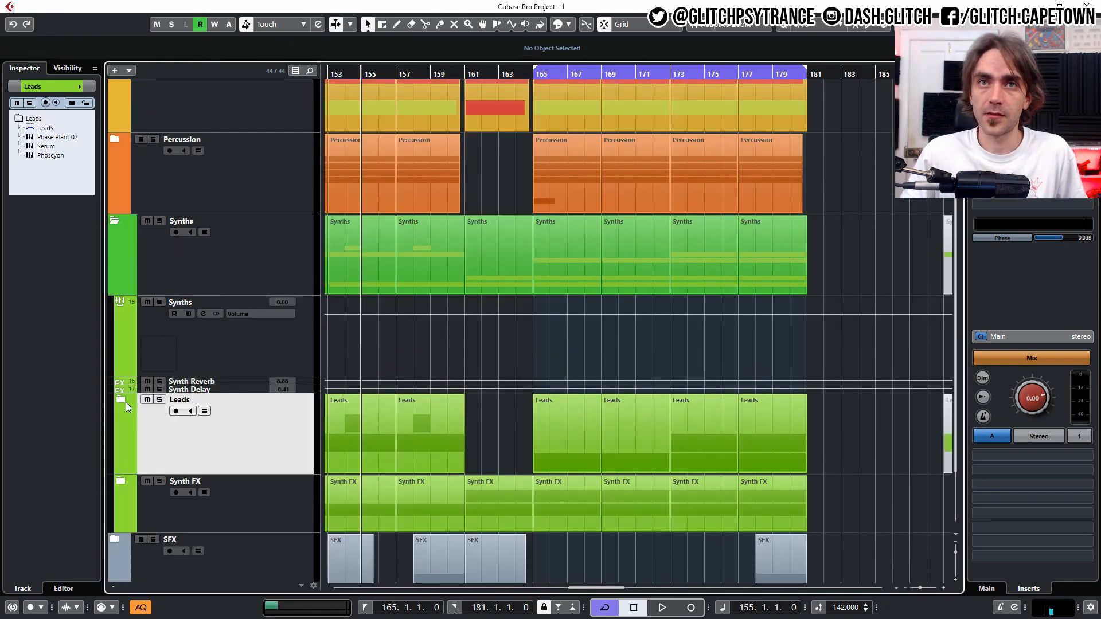
pyautogui.click(119, 403)
pyautogui.scroll(-6, 576, 403)
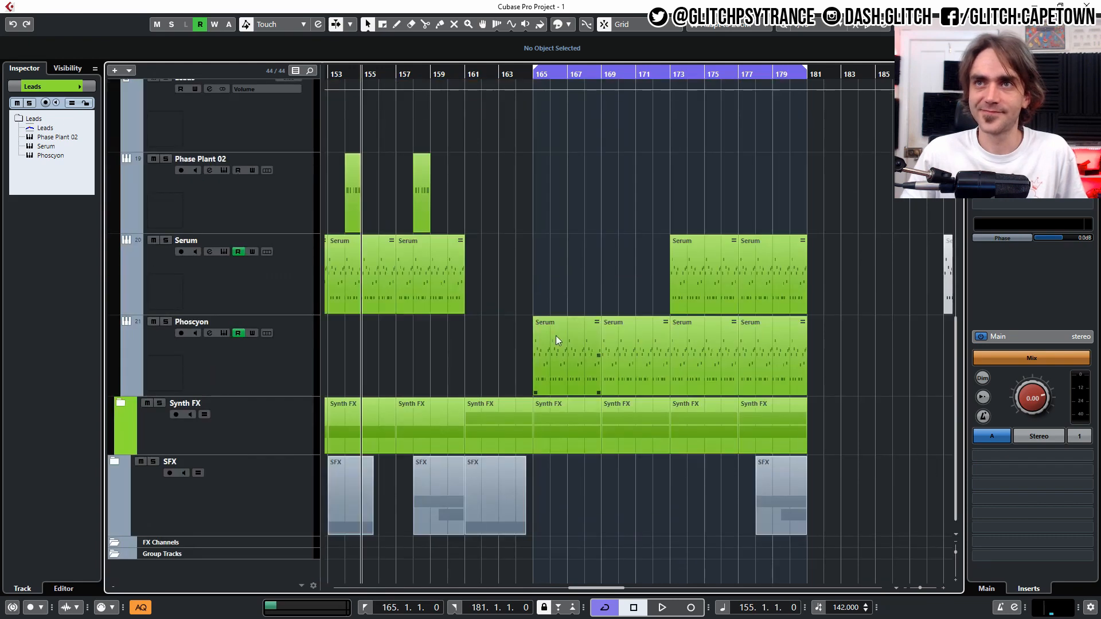
pyautogui.moveTo(553, 380); pyautogui.dragTo(429, 371)
pyautogui.click(447, 72)
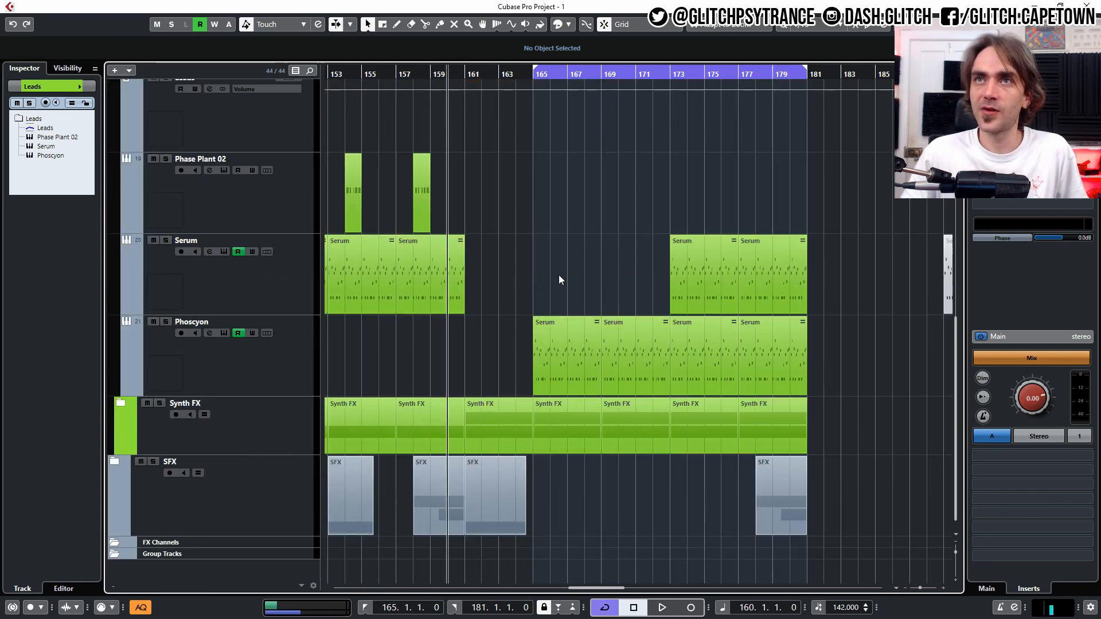
pyautogui.moveTo(583, 366); pyautogui.dragTo(515, 364)
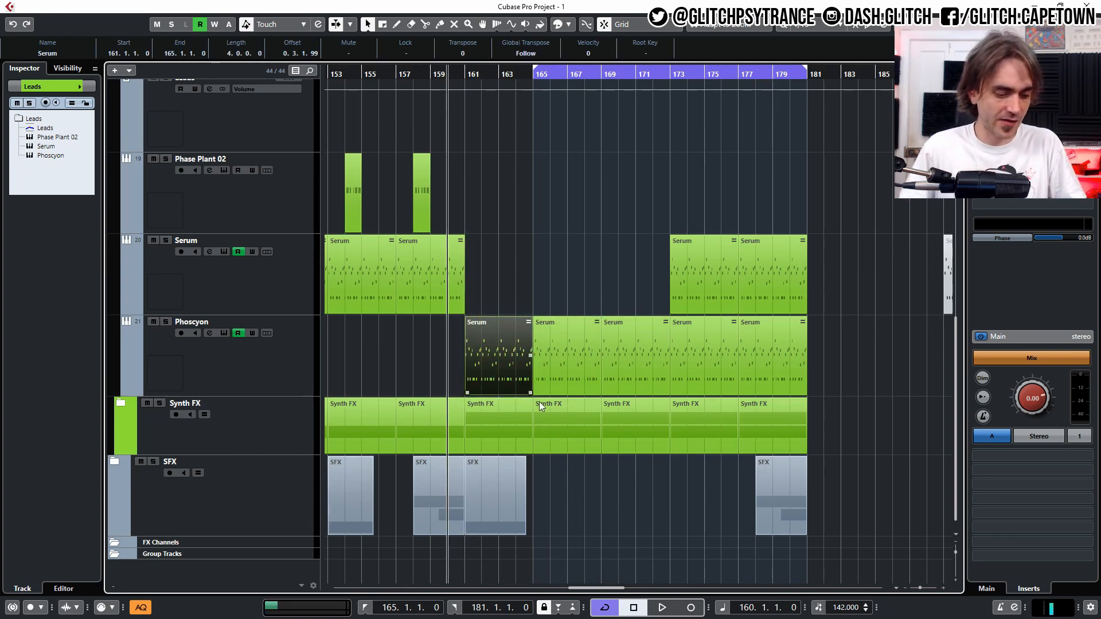
# Mute the four lead events on the Phoscyon track between bars 165 and 181
pyautogui.click(854, 350)
pyautogui.moveTo(863, 347); pyautogui.dragTo(545, 376)
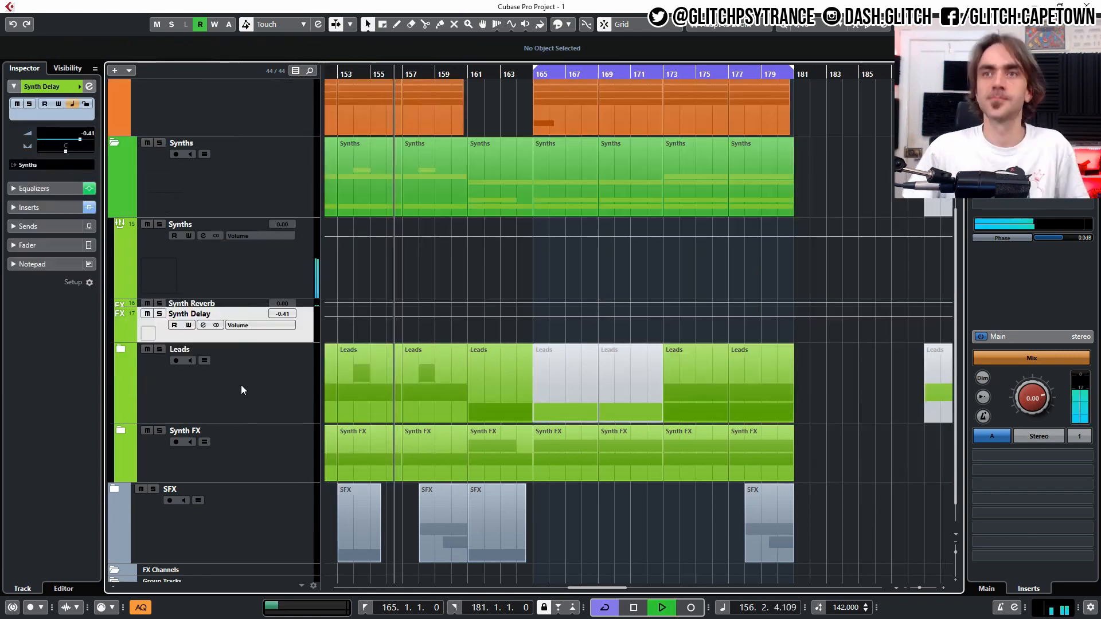
# Expand the Leads and Synth FX folders and mute the Synth FX folder's Serum event at bar 165
pyautogui.click(121, 350)
pyautogui.scroll(-5, 120, 352)
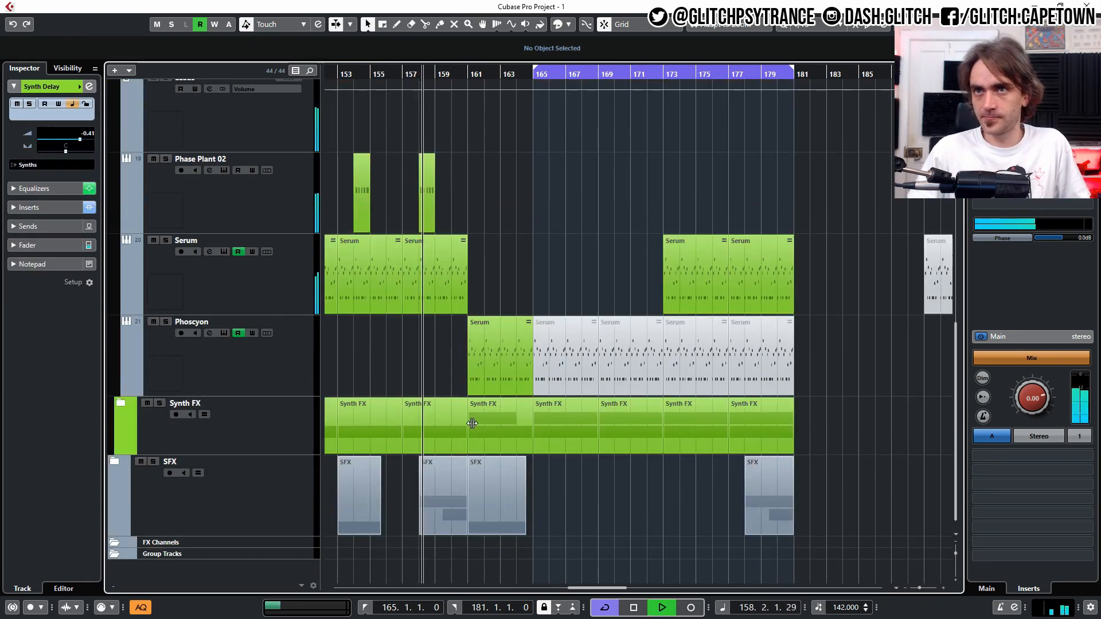
pyautogui.click(121, 405)
pyautogui.scroll(-4, 588, 367)
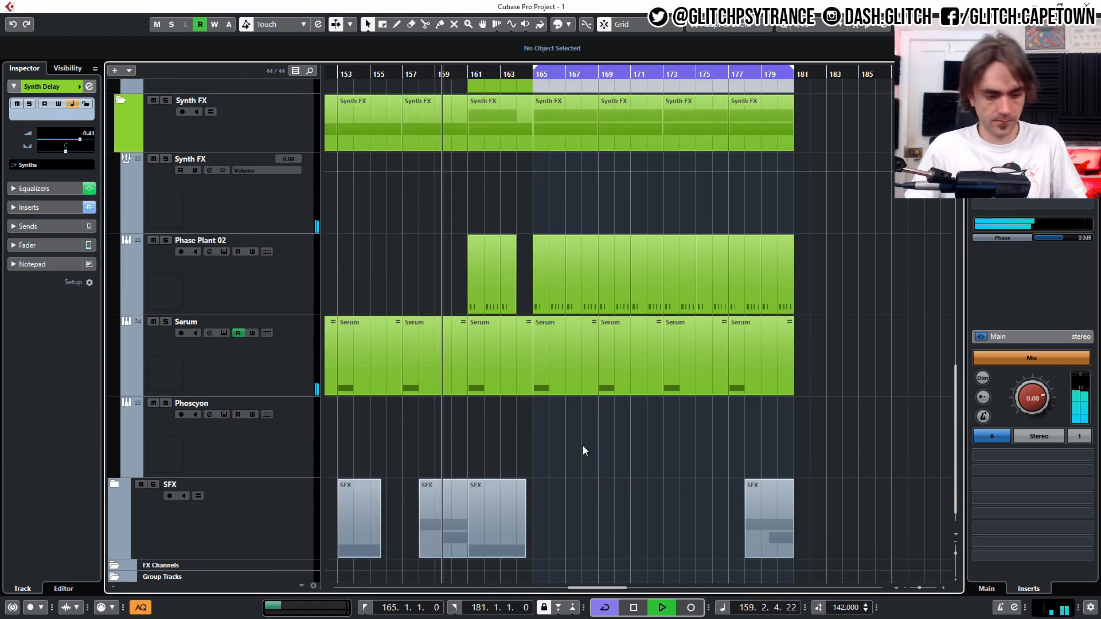
pyautogui.press('7')
pyautogui.click(564, 360)
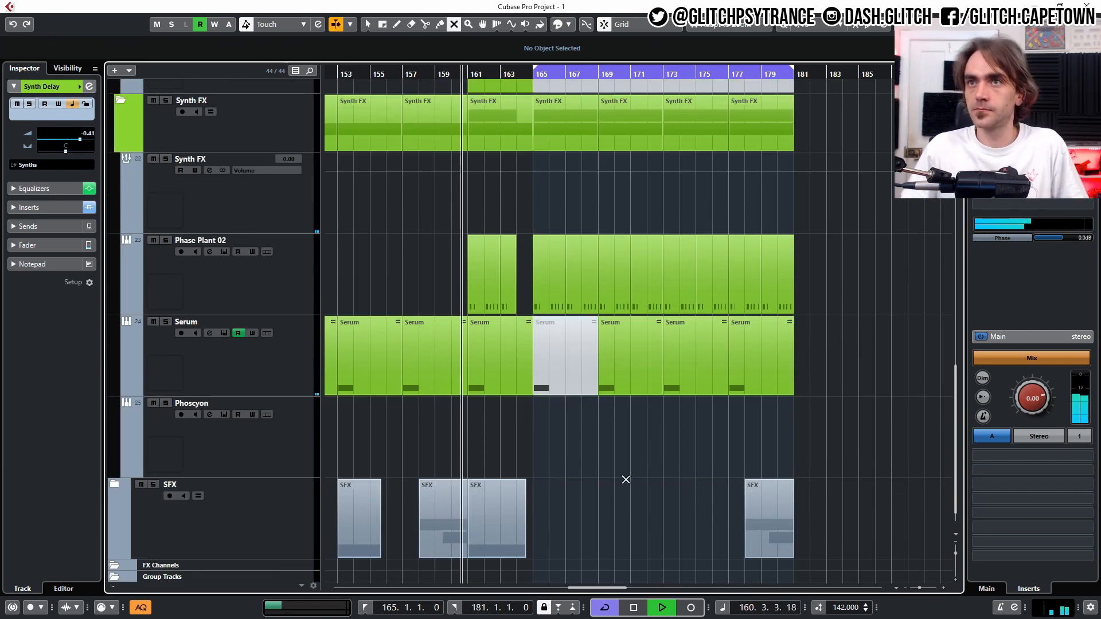
pyautogui.press('1')
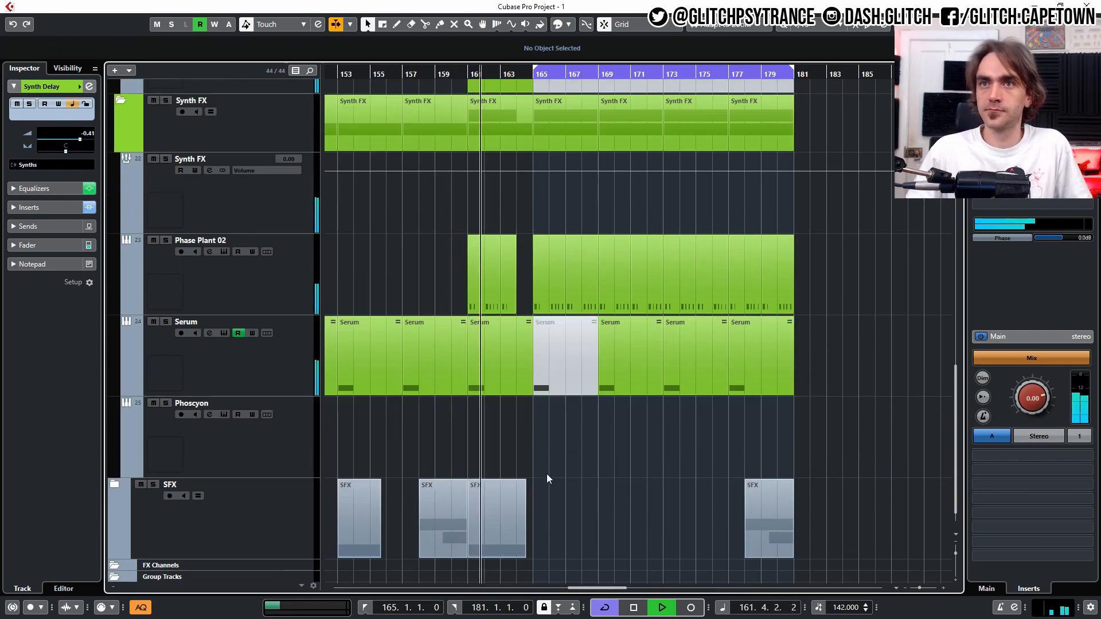
# Review the Phoscyon track's channel settings and sends while playing the arrangement from about bar 159
pyautogui.scroll(1, 520, 453)
pyautogui.scroll(2, 520, 459)
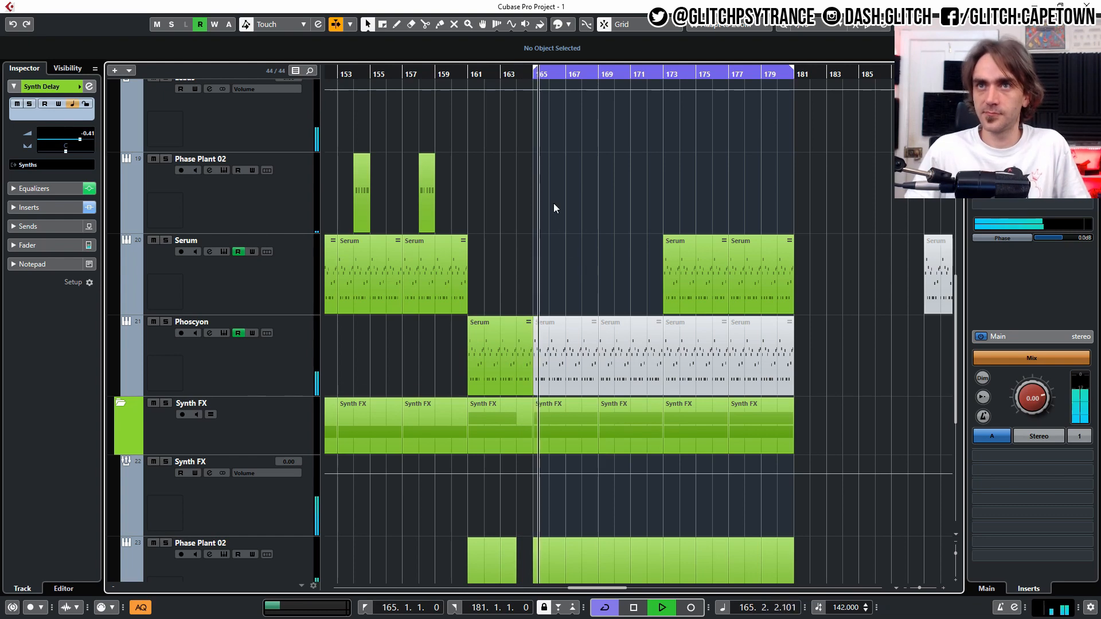
pyautogui.scroll(-2, 554, 204)
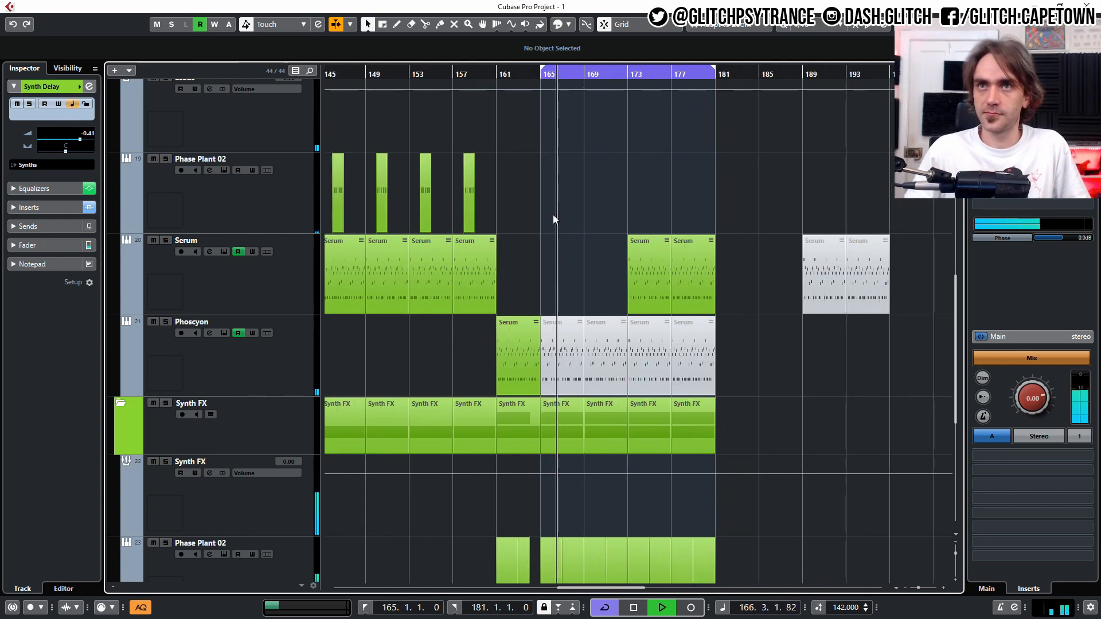
pyautogui.click(232, 377)
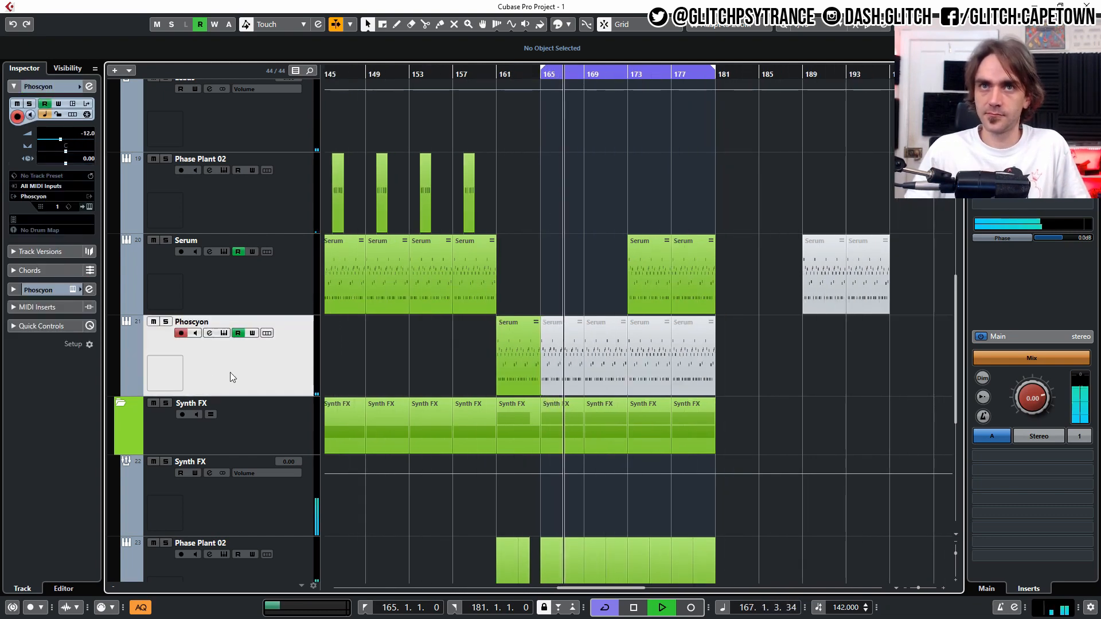
pyautogui.click(89, 86)
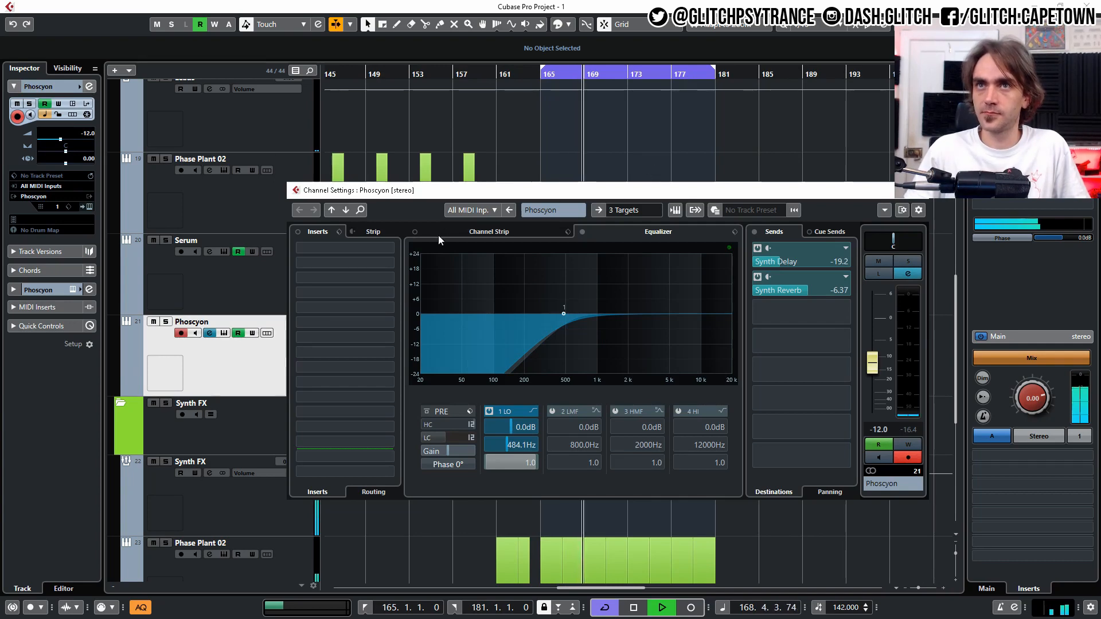
pyautogui.click(475, 70)
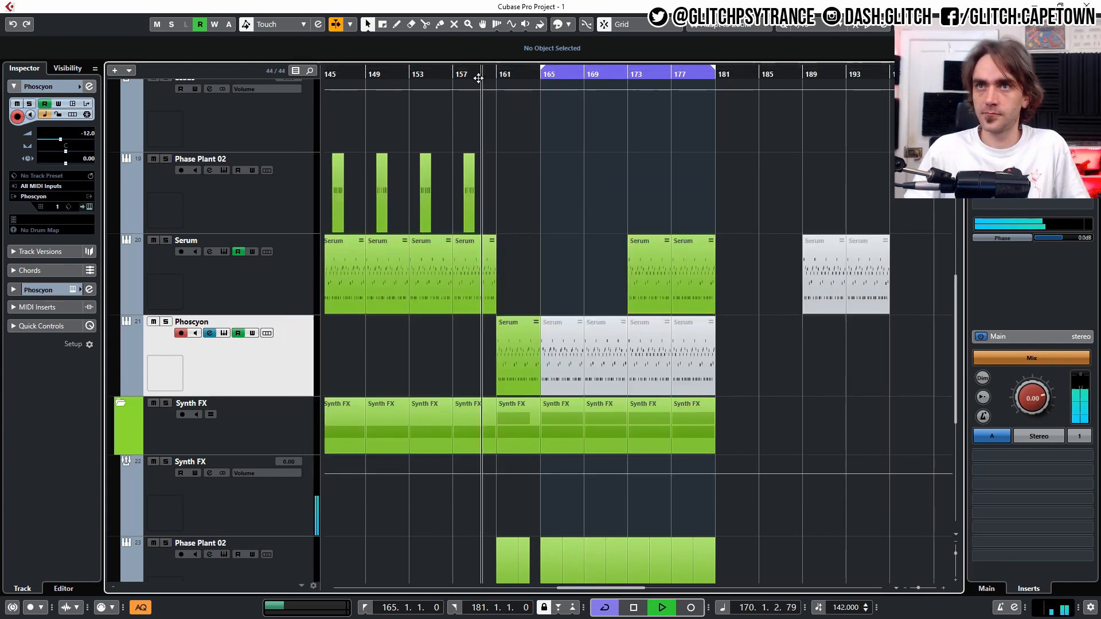
pyautogui.click(90, 86)
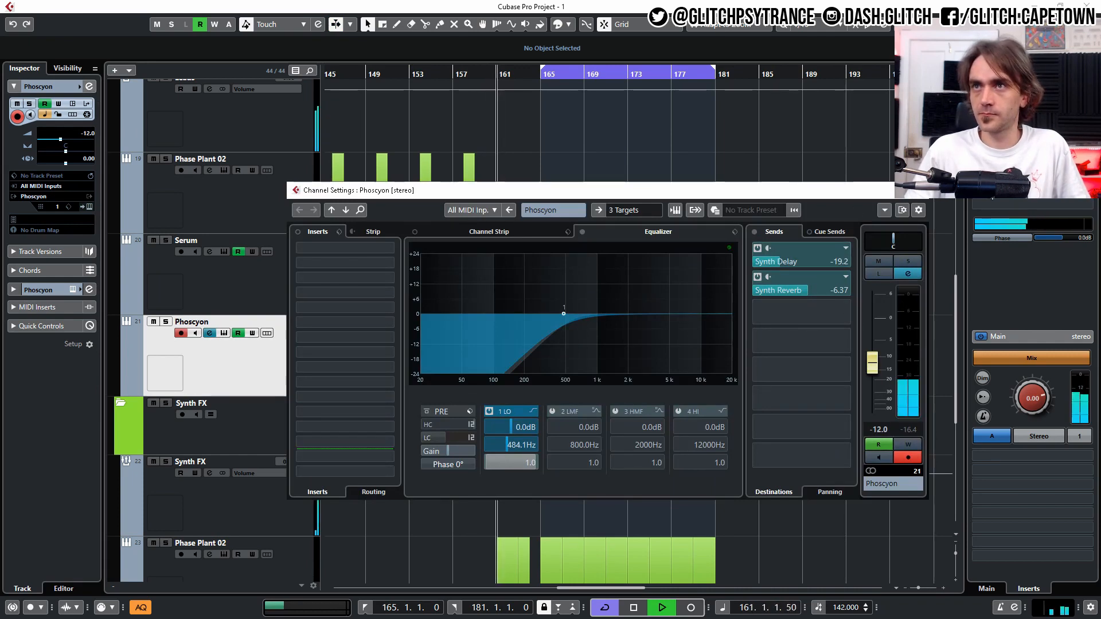
pyautogui.click(929, 199)
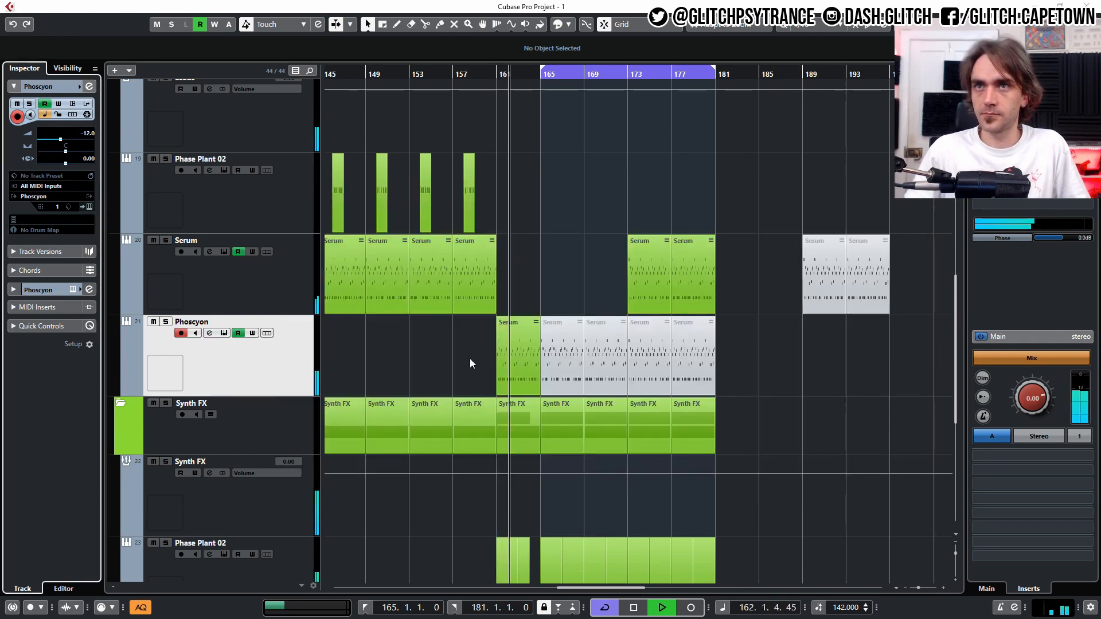
pyautogui.scroll(3, 556, 349)
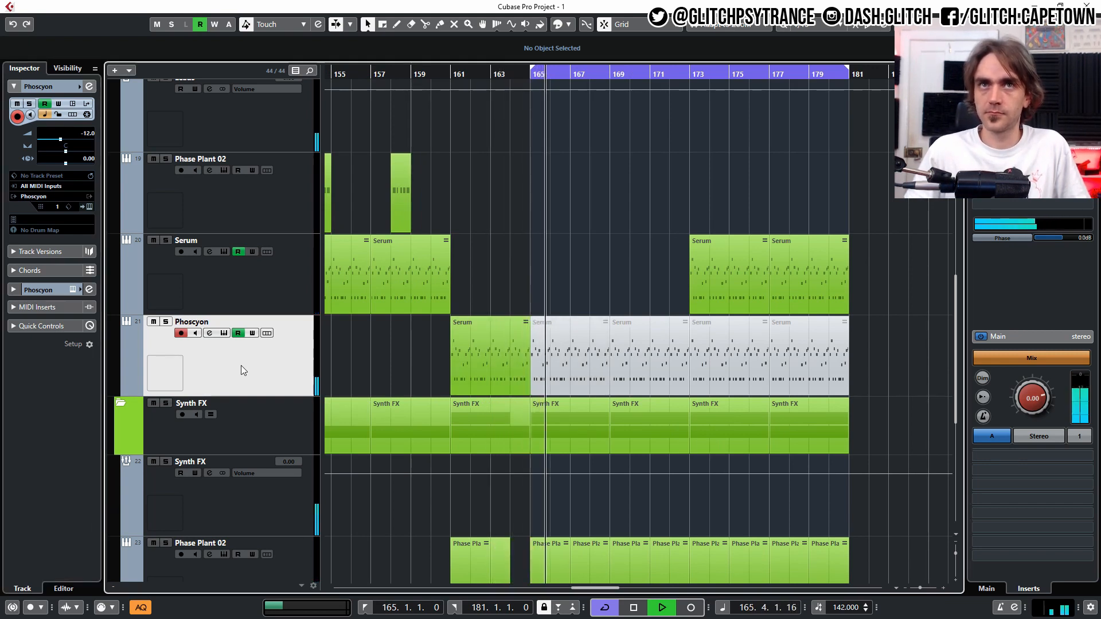
pyautogui.press('space')
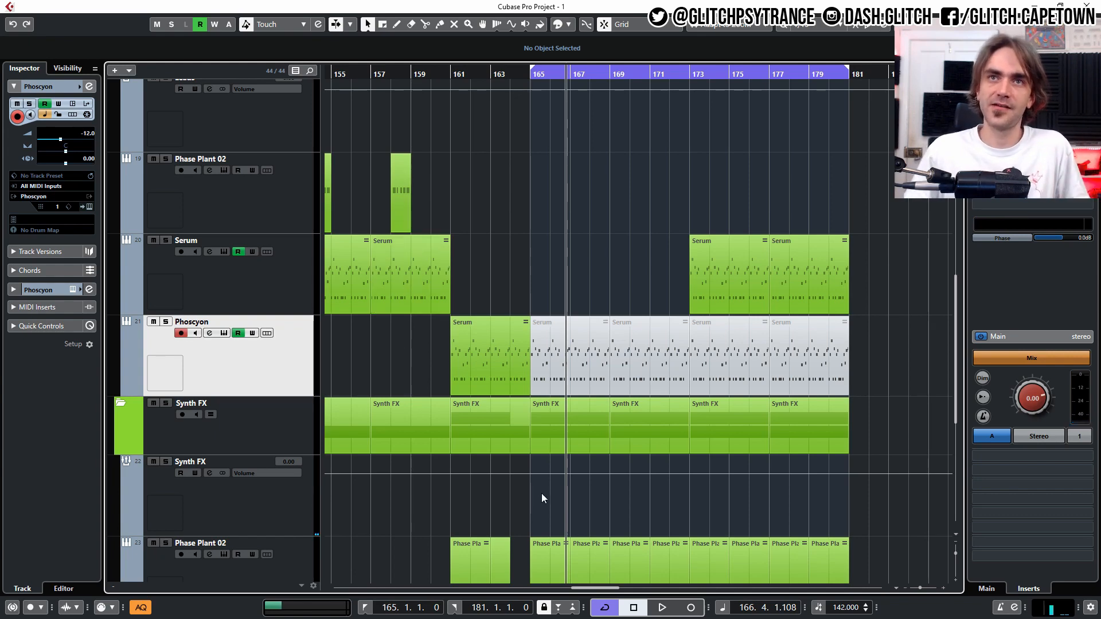
# Duplicate the Synth Delay FX track
pyautogui.scroll(3, 535, 329)
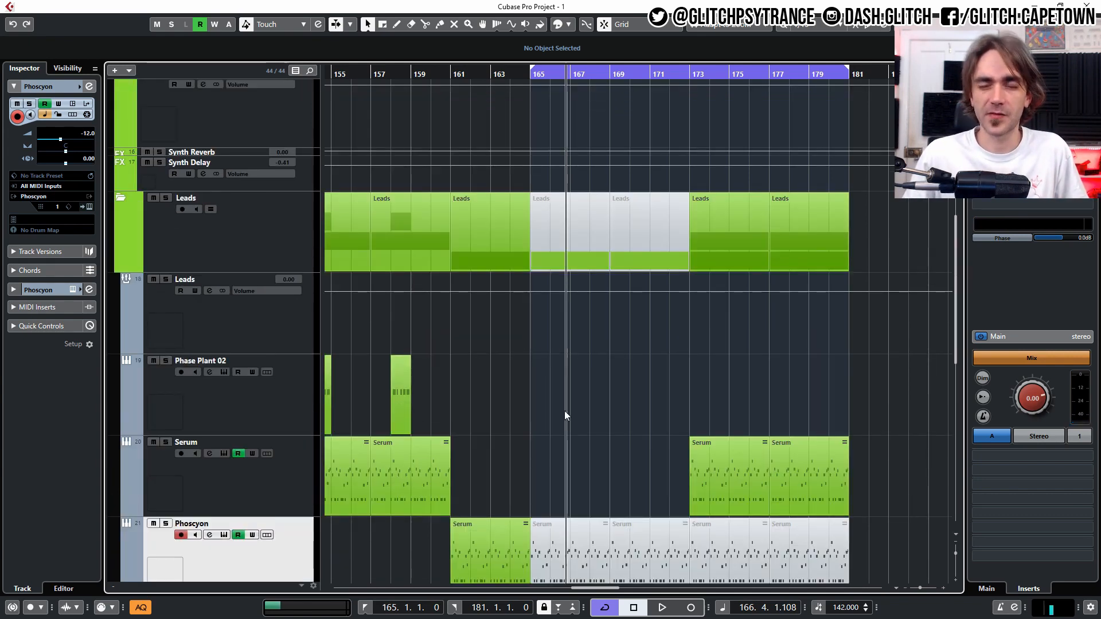
pyautogui.scroll(-5, 564, 410)
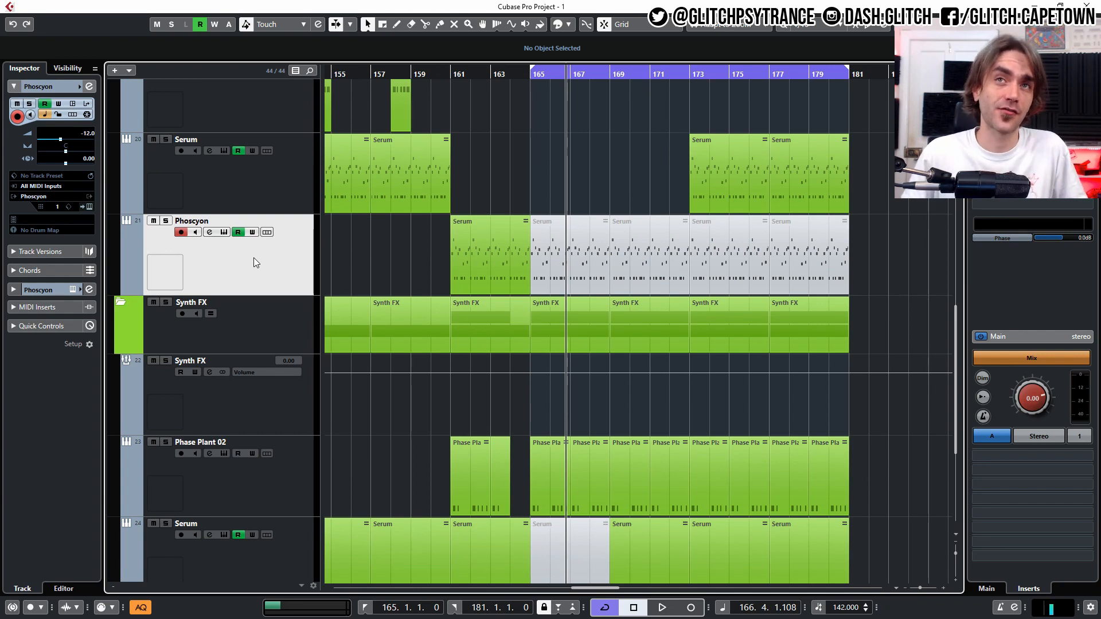
pyautogui.scroll(6, 361, 176)
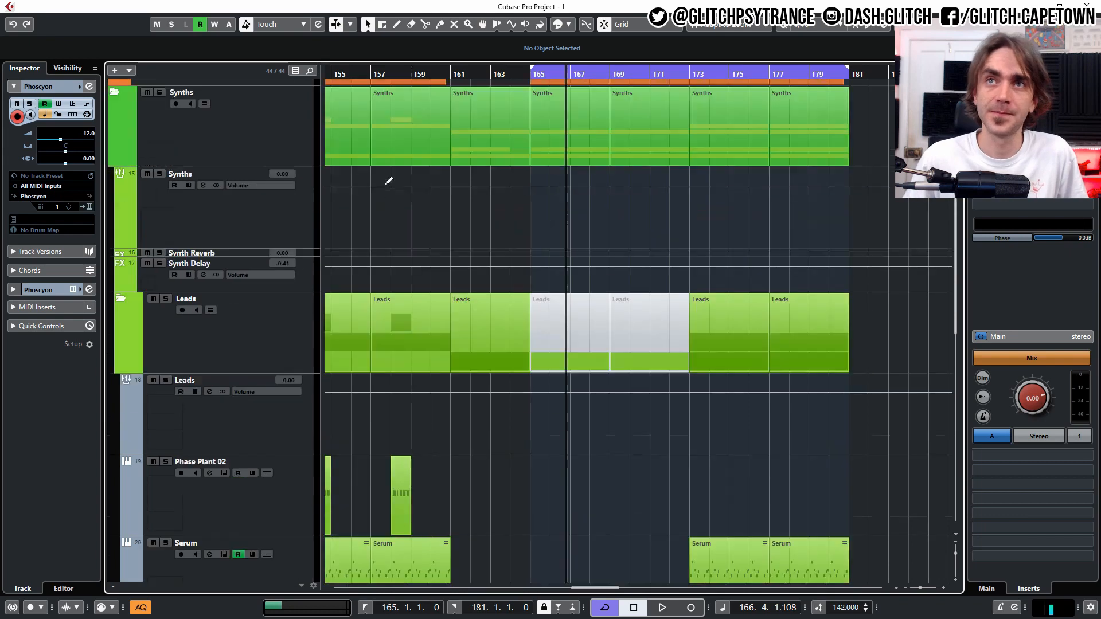
pyautogui.click(206, 270)
pyautogui.rightClick(286, 288)
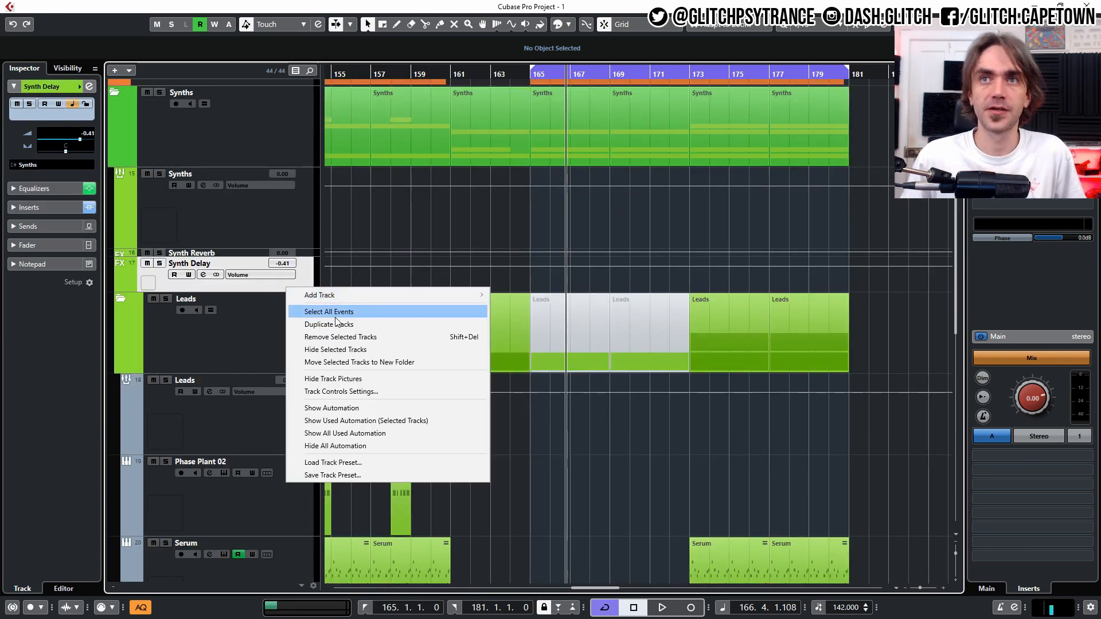
pyautogui.press('Escape')
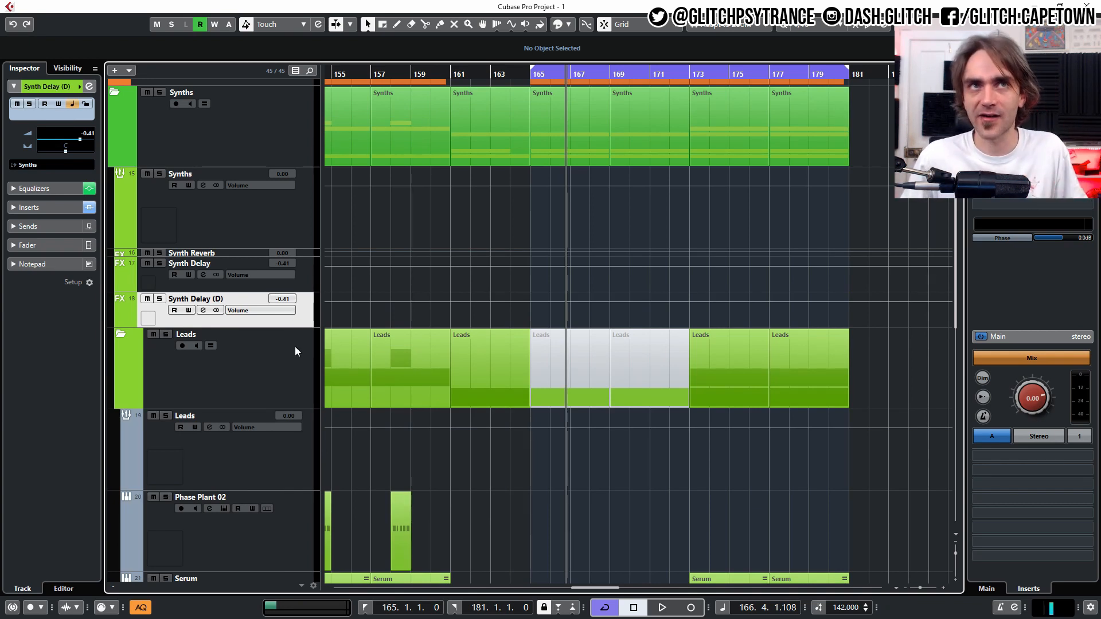
# Rename the duplicated delay track Long Delay and open its EchoBoy insert
pyautogui.moveTo(301, 328); pyautogui.dragTo(300, 349)
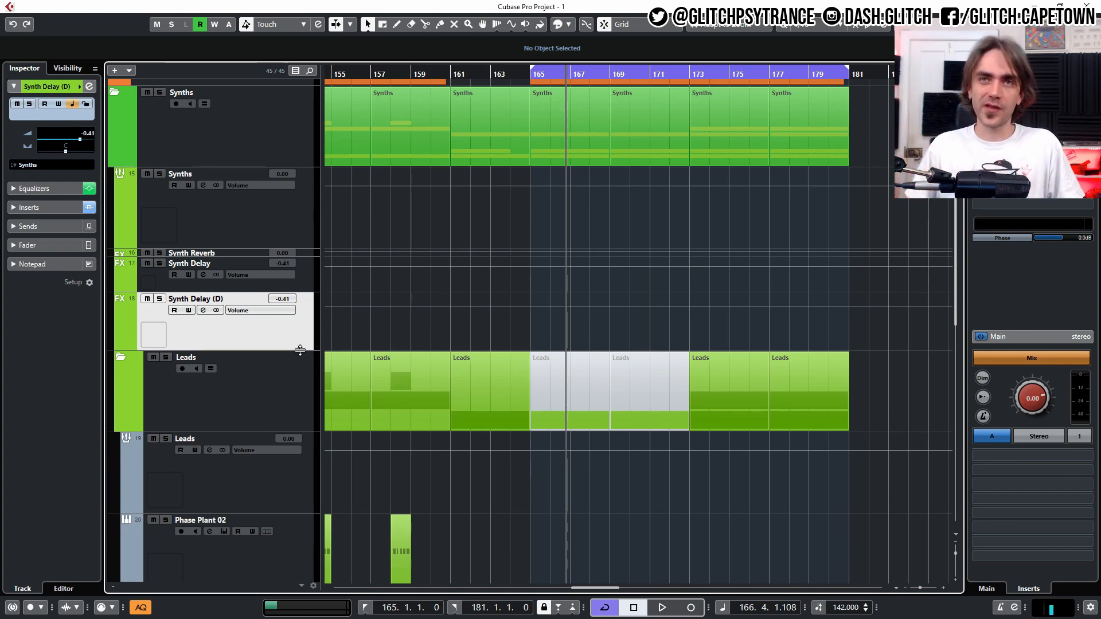
pyautogui.doubleClick(209, 300)
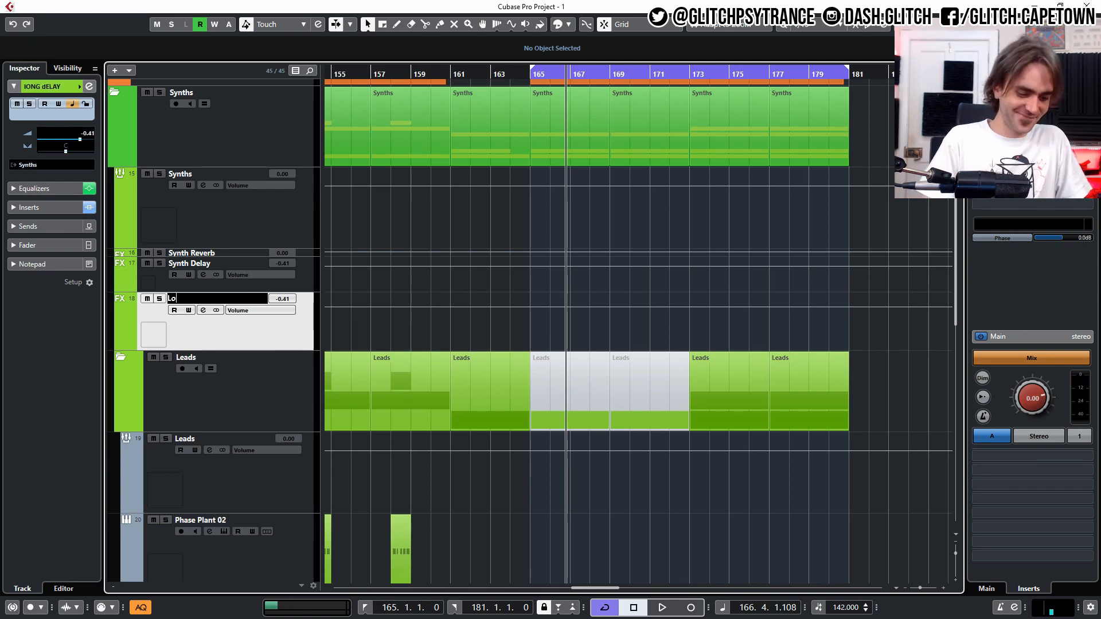
pyautogui.click(29, 207)
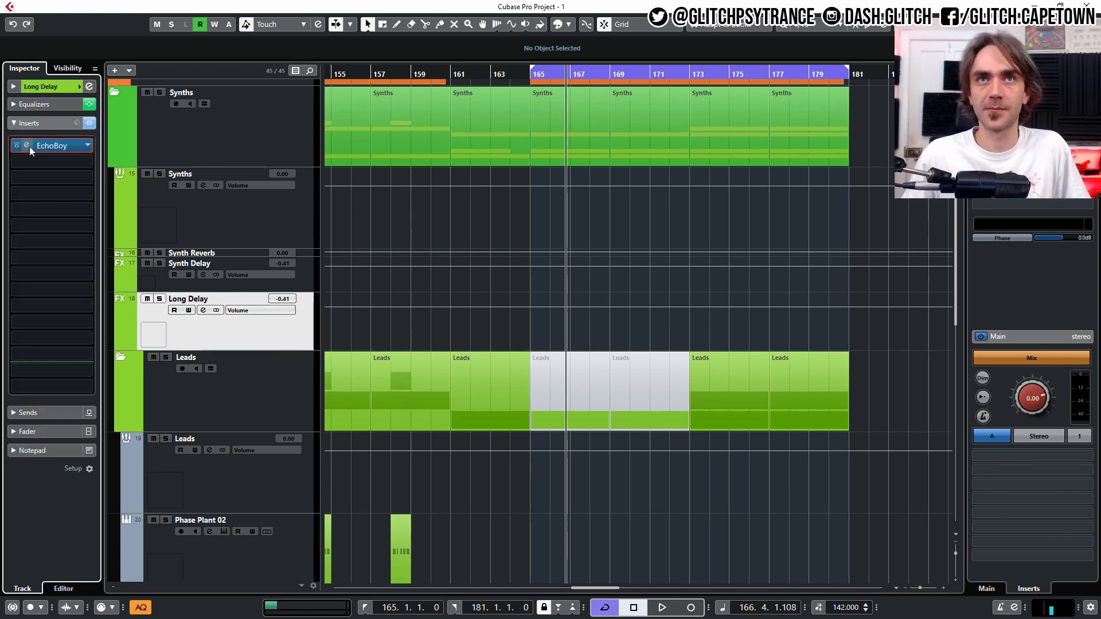
pyautogui.click(31, 147)
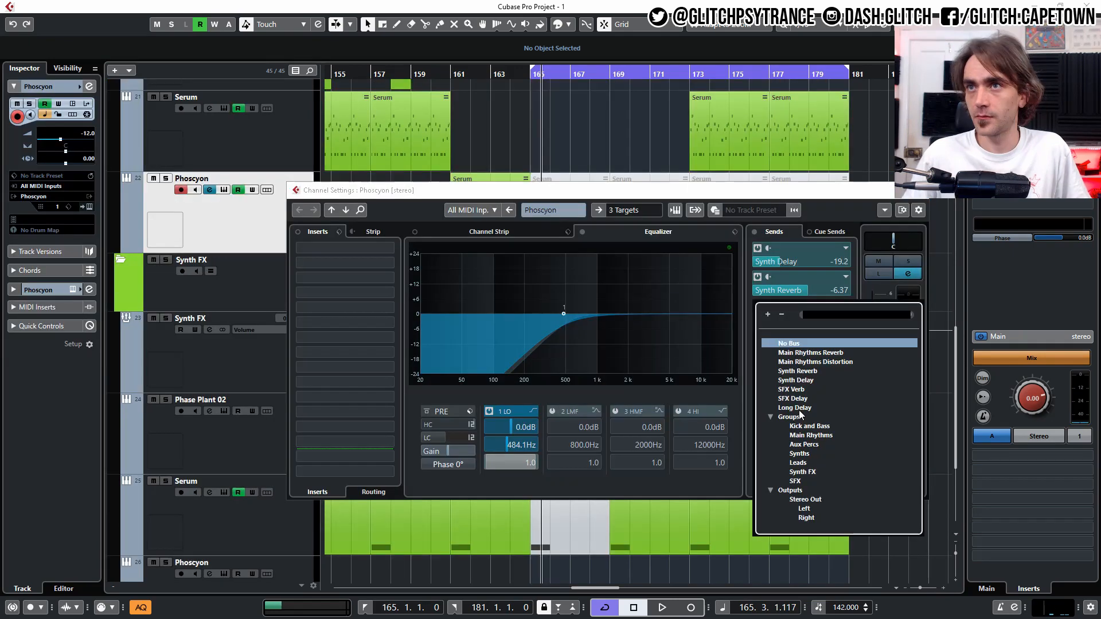
# Add a Long Delay send to the Phoscyon channel and automate its Enable parameter to turn on at 164.4.1
pyautogui.click(800, 408)
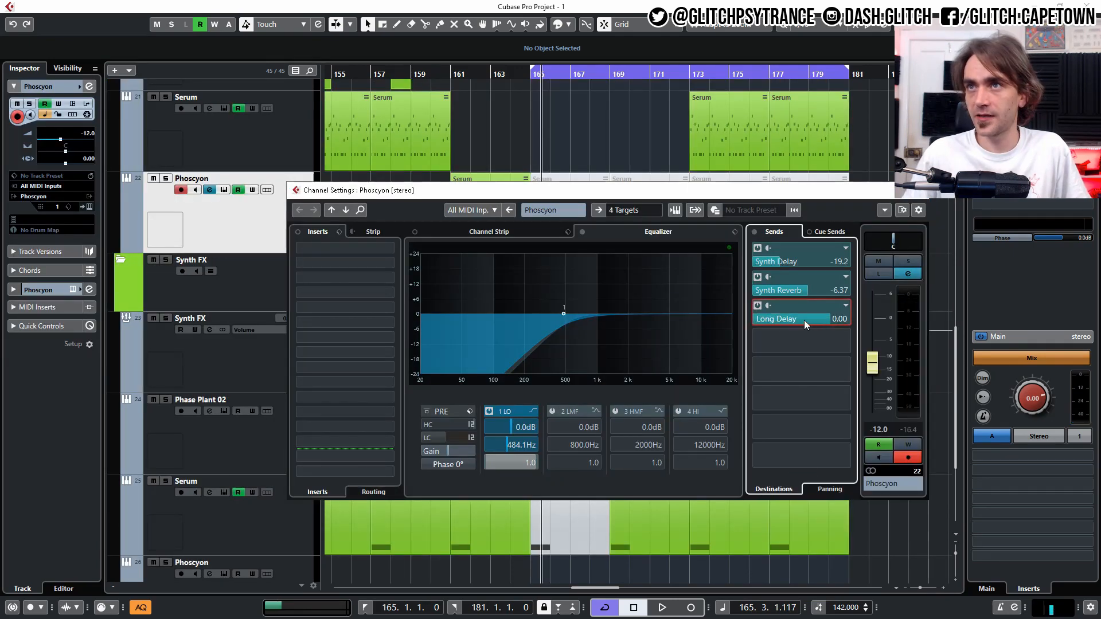
pyautogui.click(907, 444)
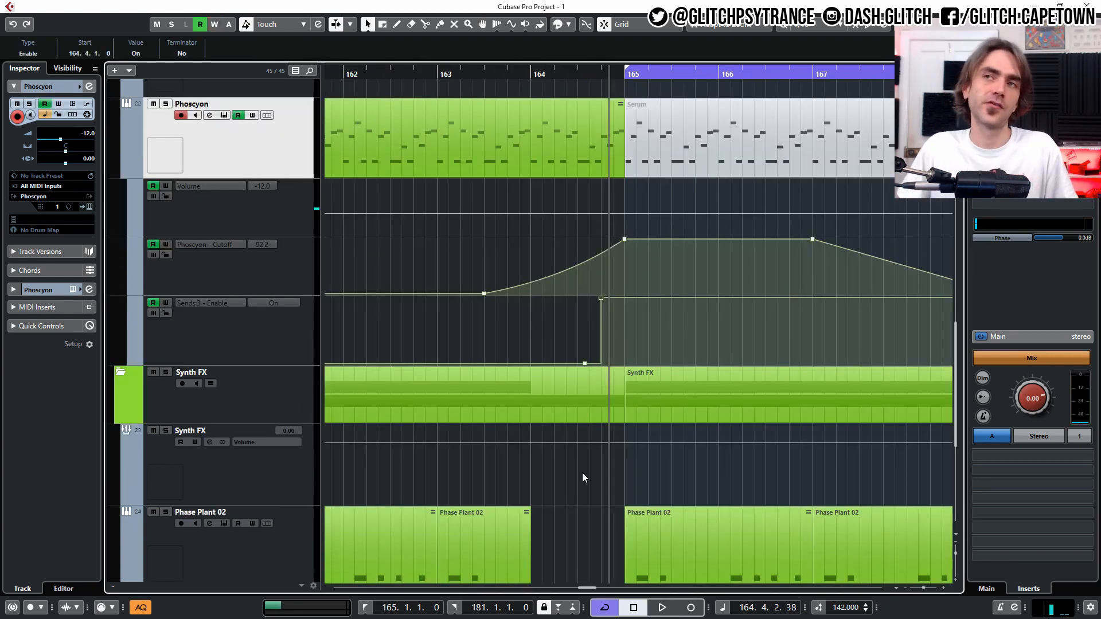
# Move the Off point of Phoscyon's third send Enable automation right next to the On point at 164.4.1
pyautogui.scroll(-3, 655, 307)
pyautogui.hscroll(3, 657, 306)
pyautogui.scroll(3, 506, 328)
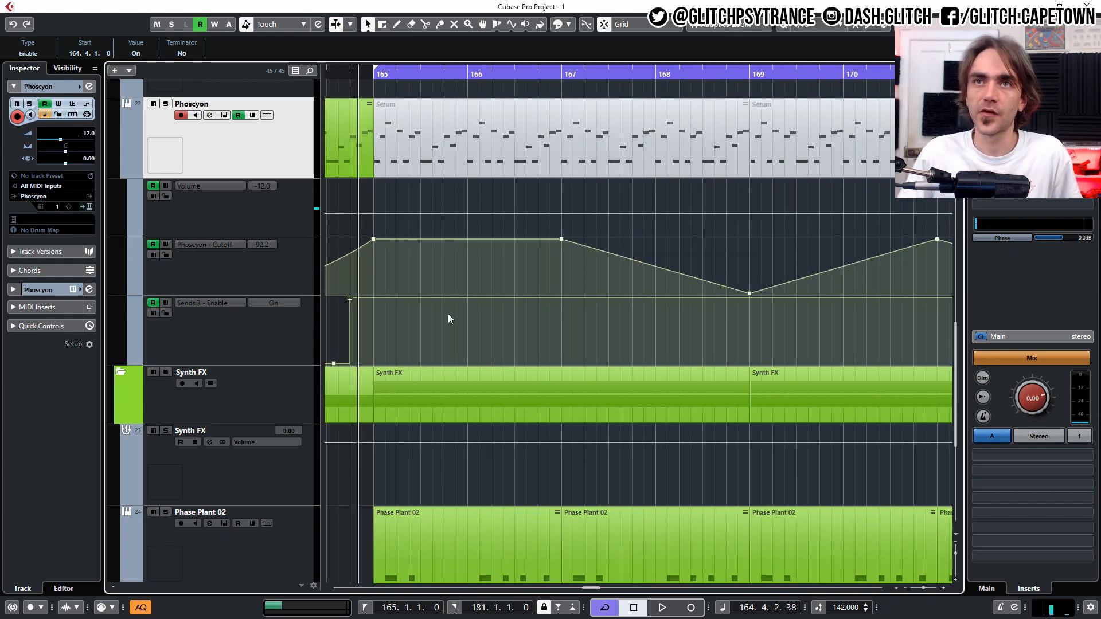
pyautogui.hscroll(-2, 448, 315)
pyautogui.moveTo(368, 73); pyautogui.dragTo(476, 81)
pyautogui.press('g')
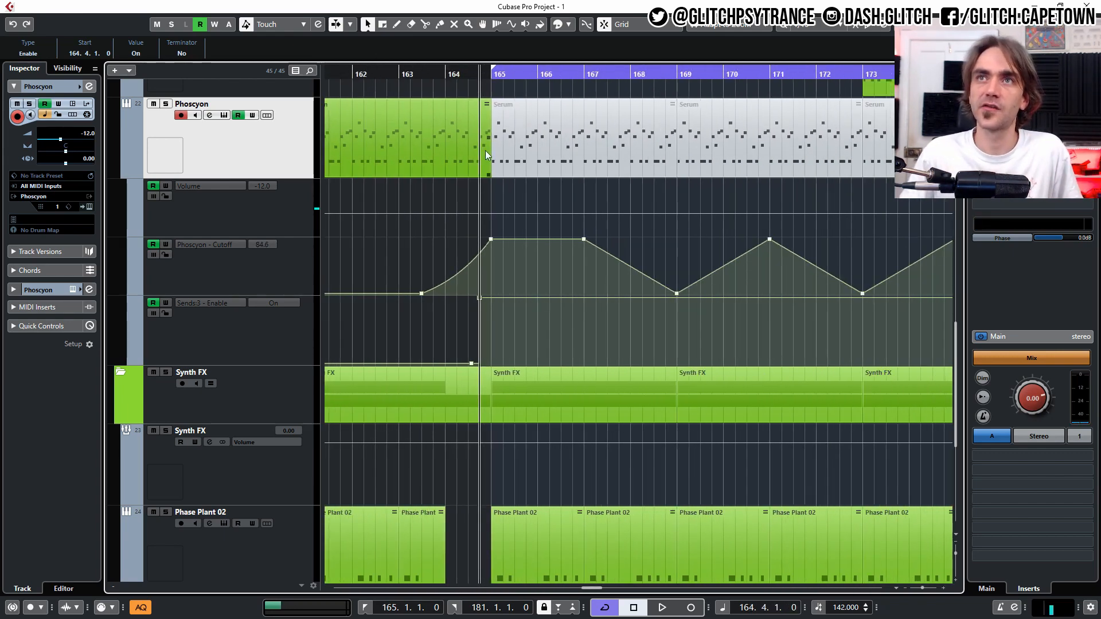
pyautogui.press('g')
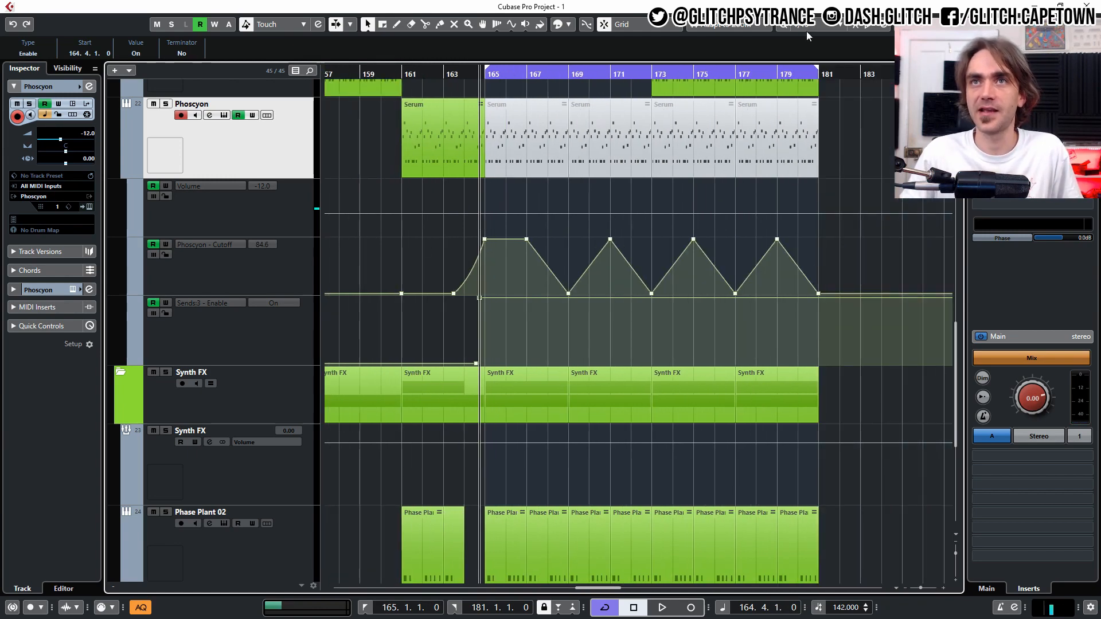
pyautogui.press('g')
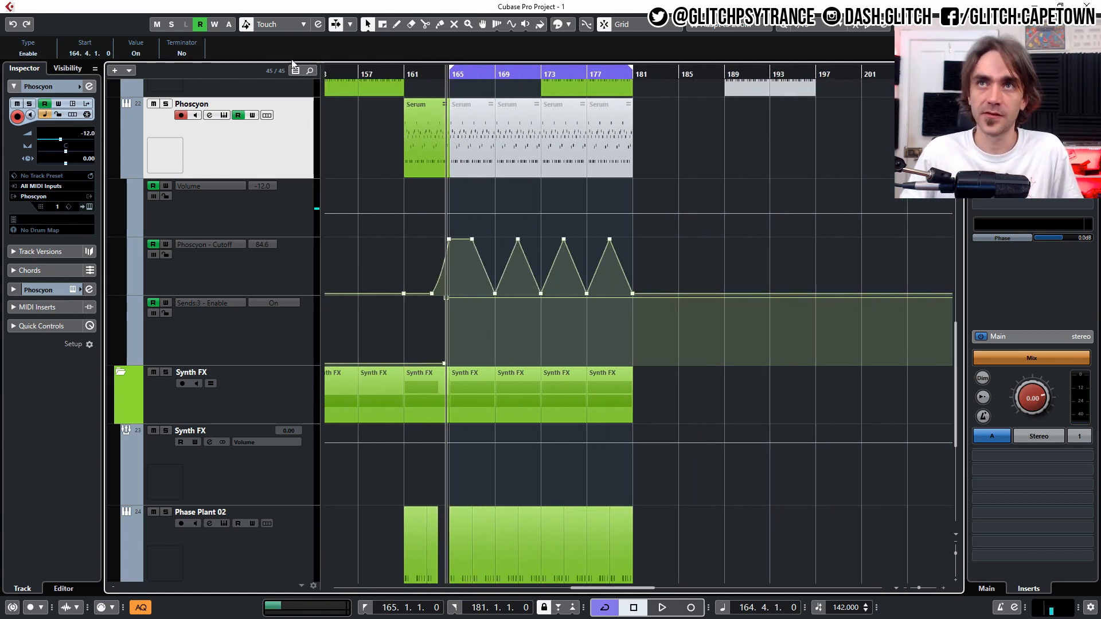
# Play from about bar 159 and slightly lower LowCut and HighCut in the Long Delay track's EchoBoy
pyautogui.click(380, 73)
pyautogui.press('space')
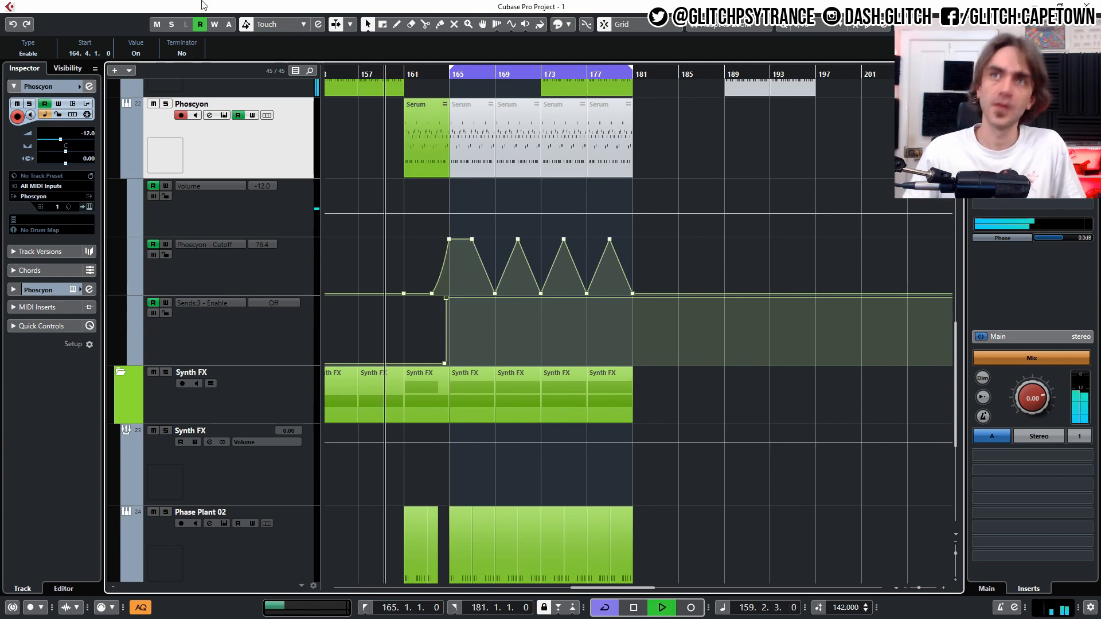
pyautogui.scroll(5, 442, 195)
pyautogui.scroll(5, 428, 353)
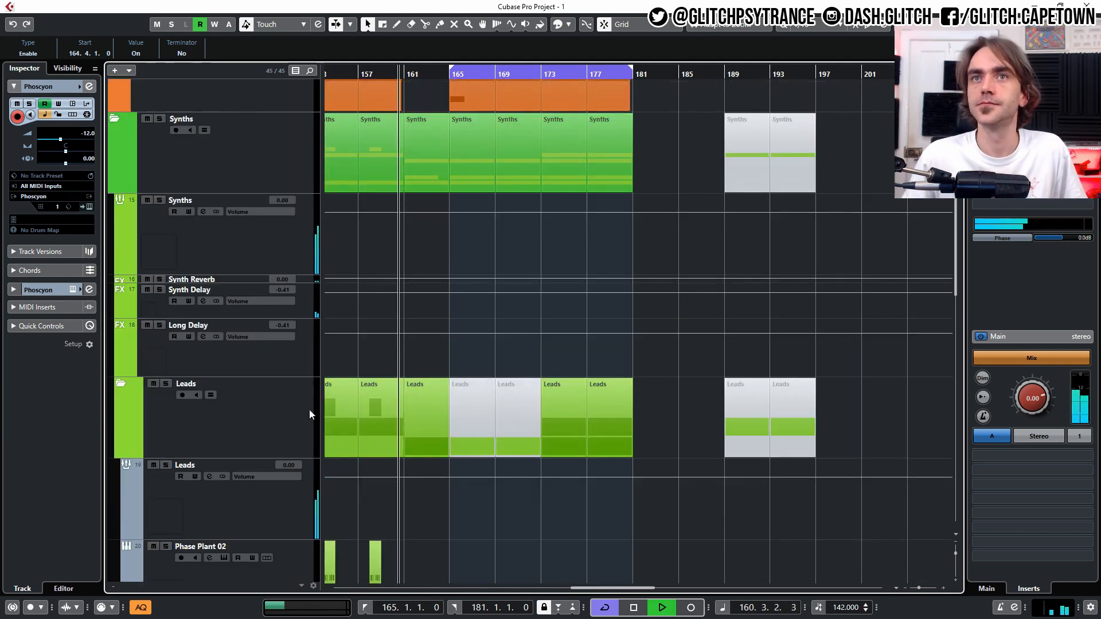
pyautogui.click(257, 360)
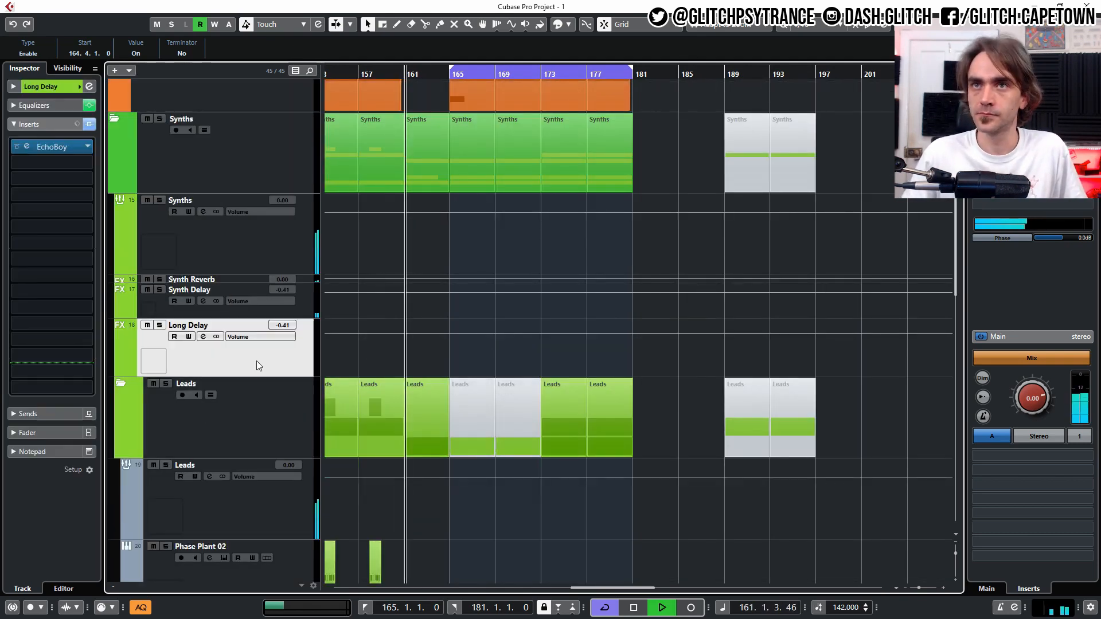
pyautogui.click(26, 150)
pyautogui.click(26, 148)
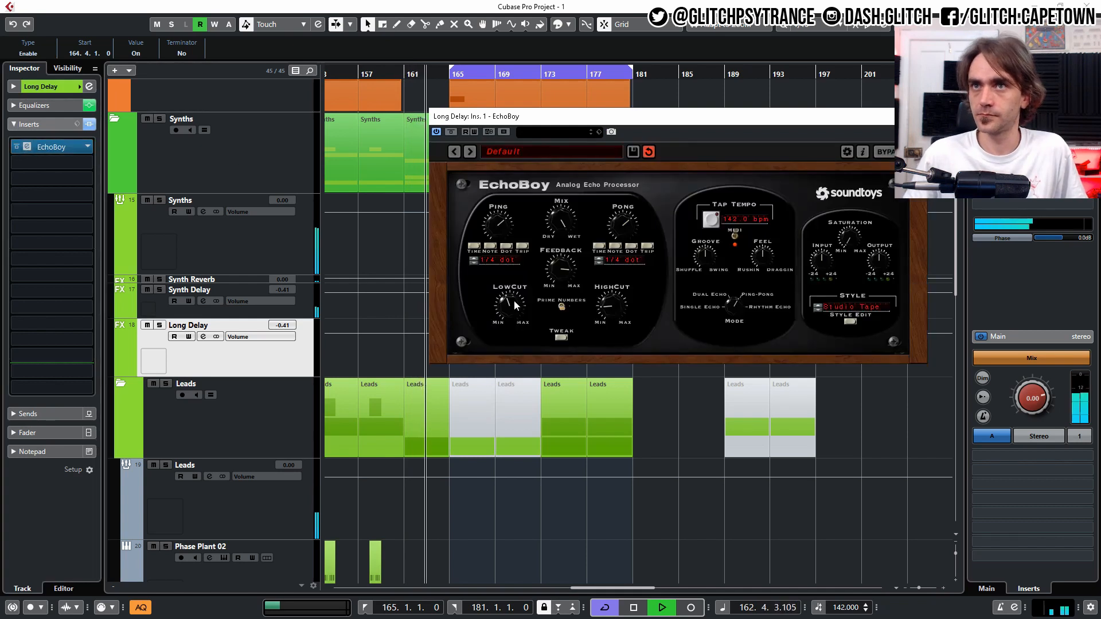
pyautogui.moveTo(508, 301); pyautogui.dragTo(504, 307)
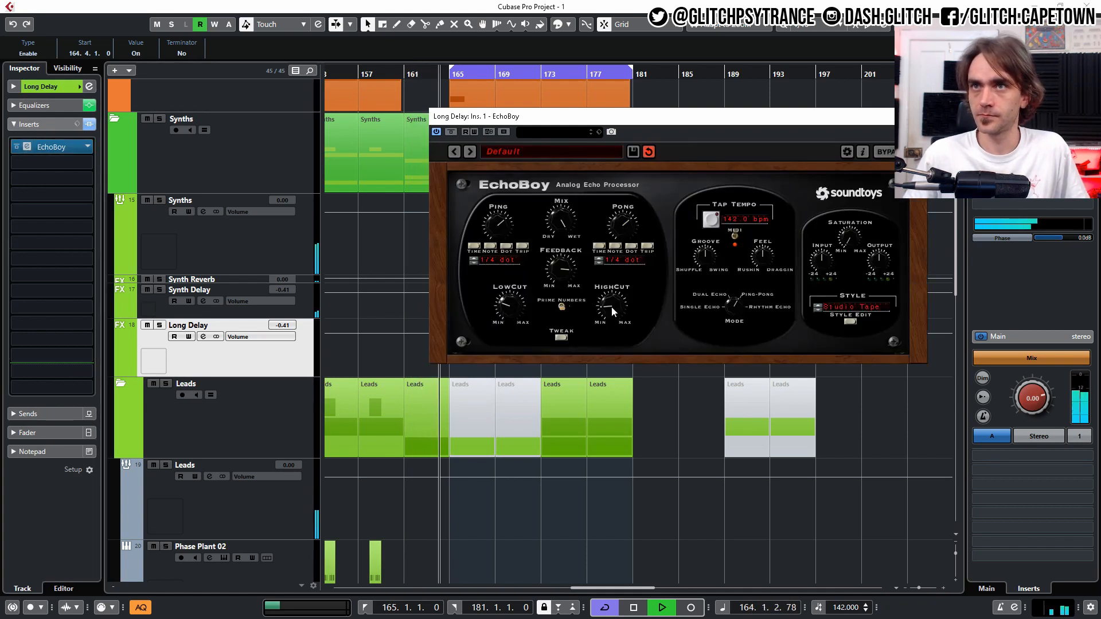
pyautogui.moveTo(611, 307); pyautogui.dragTo(609, 311)
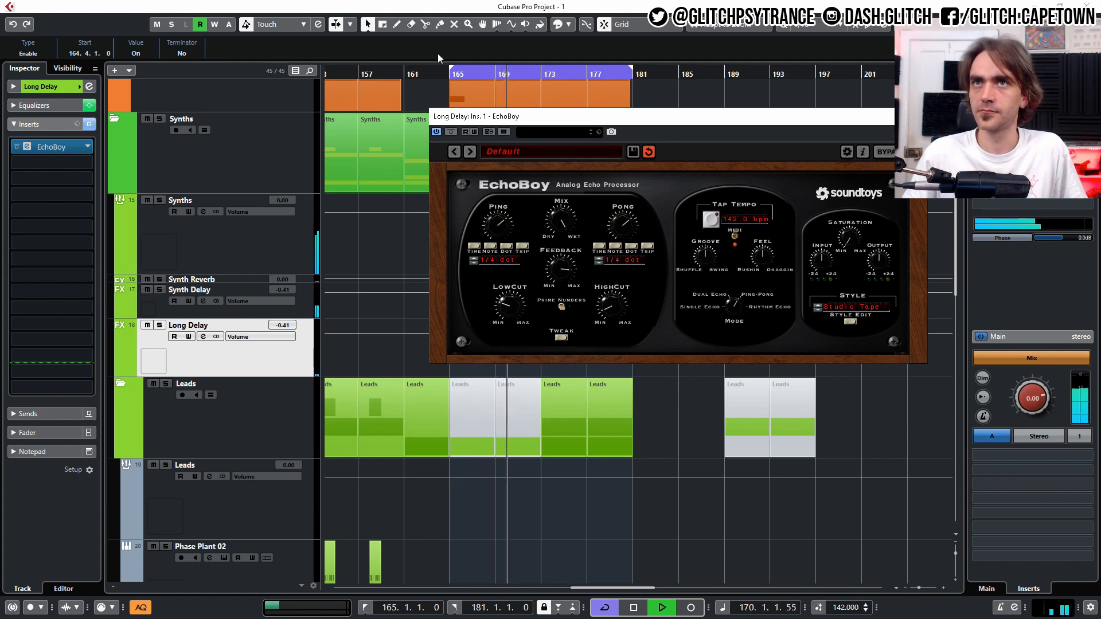
# Replay from about bar 158 and check the Long Delay channel's equalizer settings
pyautogui.click(369, 74)
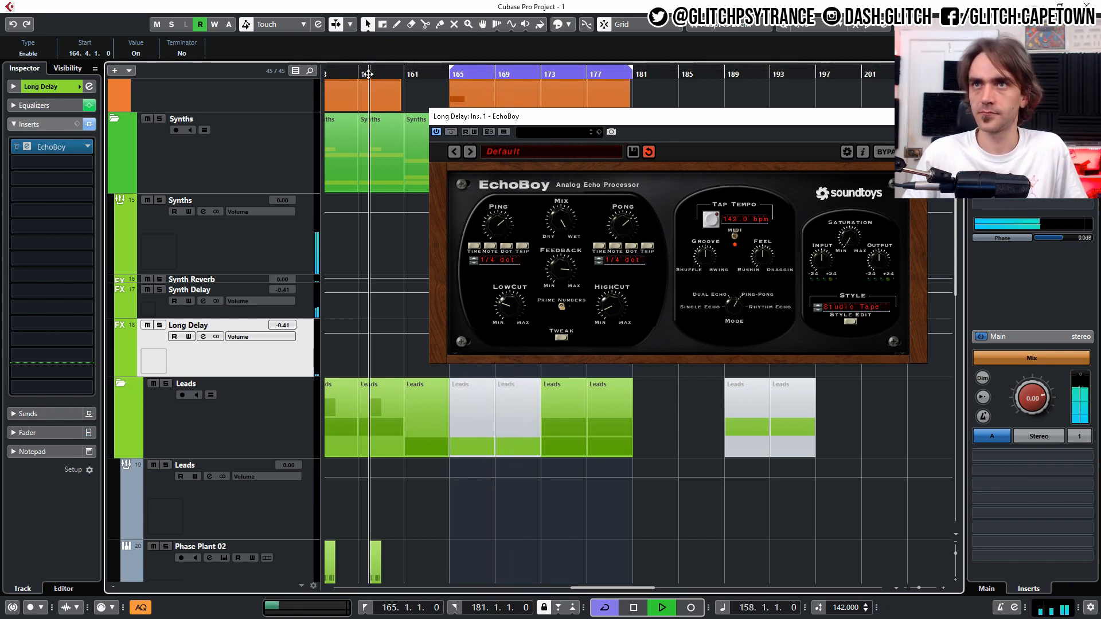
pyautogui.click(92, 88)
pyautogui.click(914, 117)
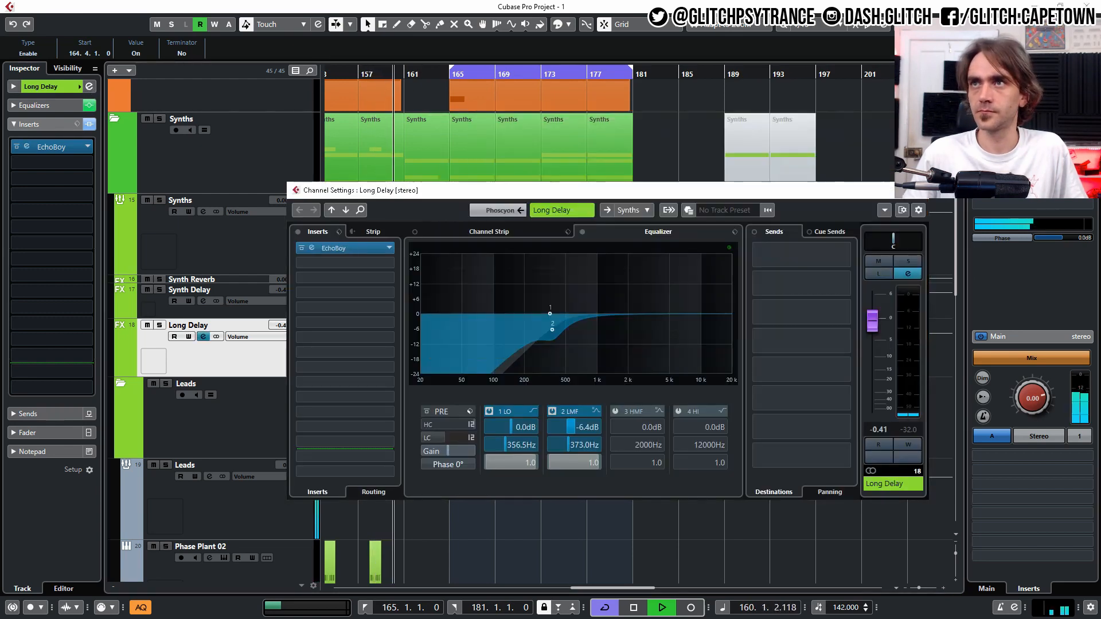
pyautogui.click(915, 198)
# Set the Phoscyon channel's send level to Long Delay to -0.98
pyautogui.scroll(-5, 548, 290)
pyautogui.click(249, 328)
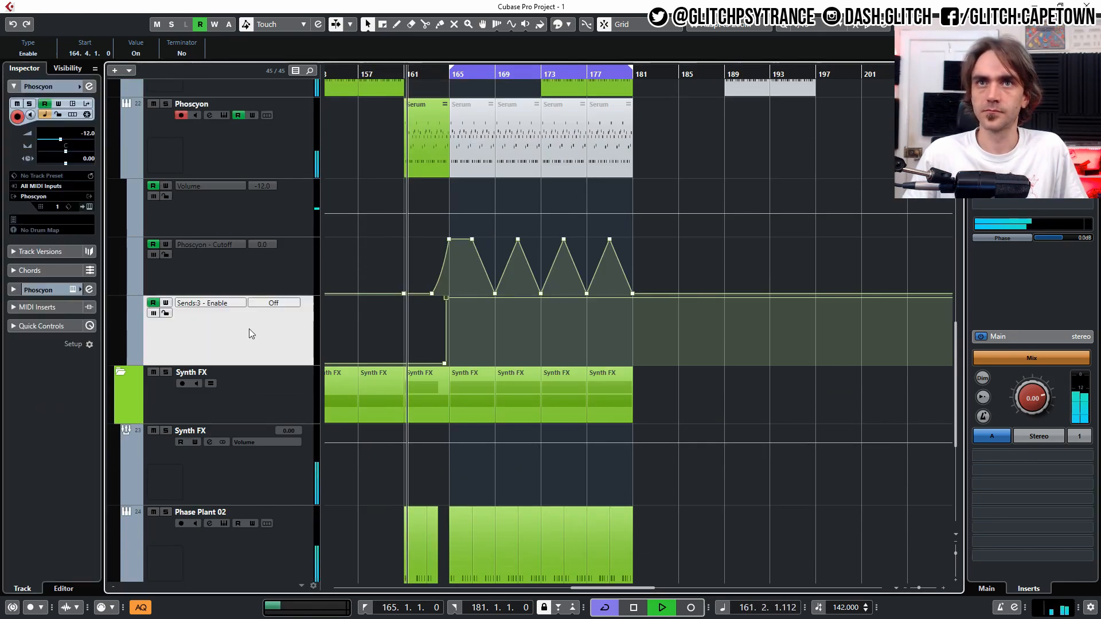
pyautogui.click(89, 87)
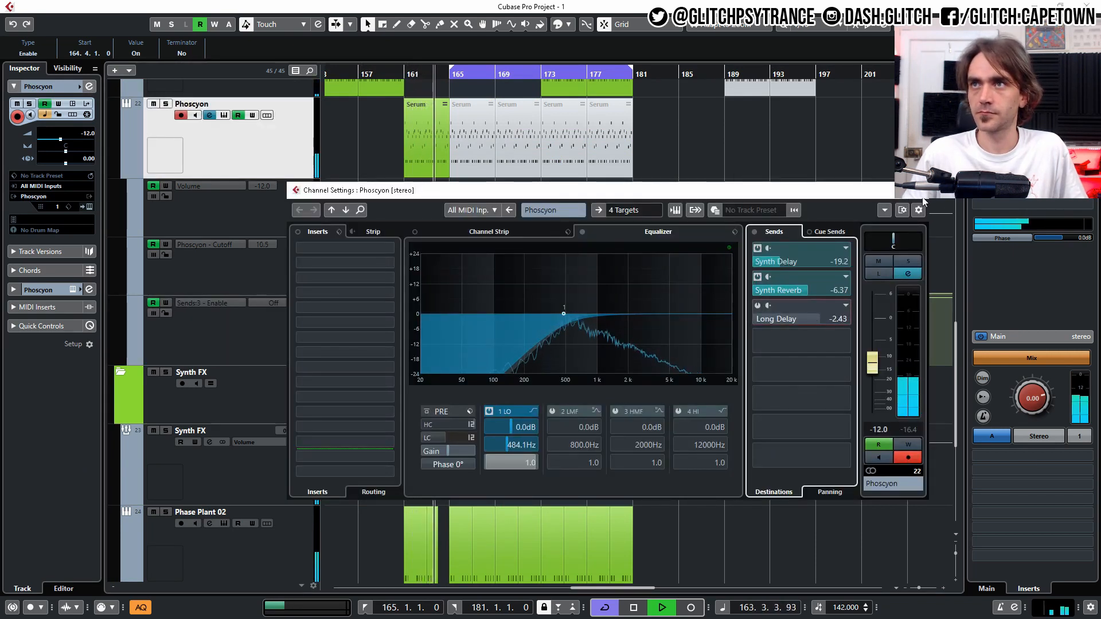
pyautogui.click(817, 313)
pyautogui.scroll(3, 817, 321)
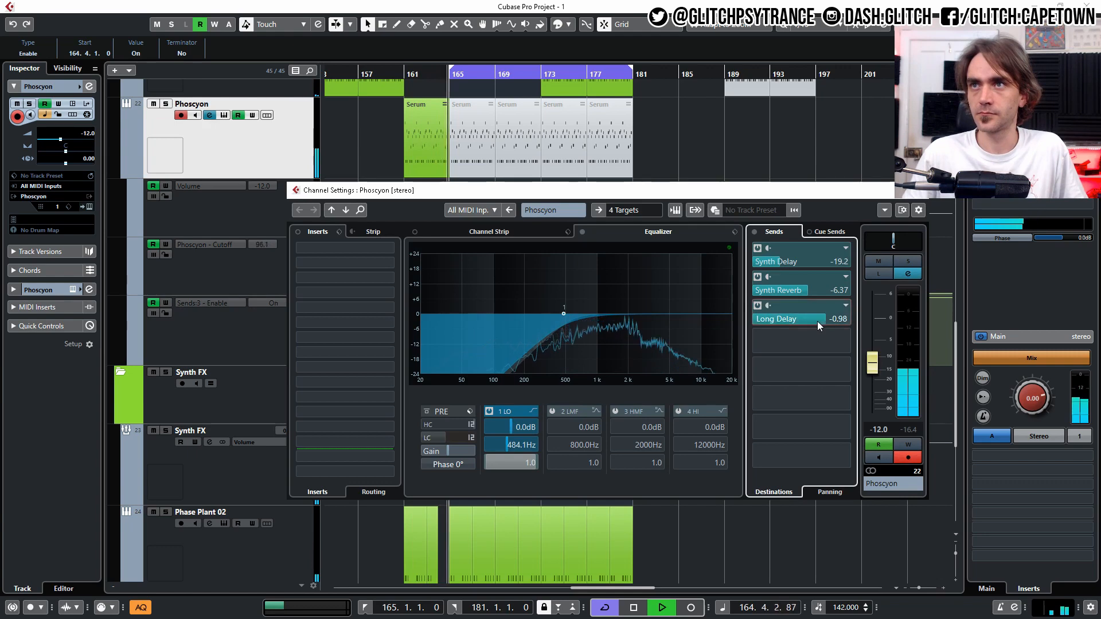
pyautogui.click(916, 190)
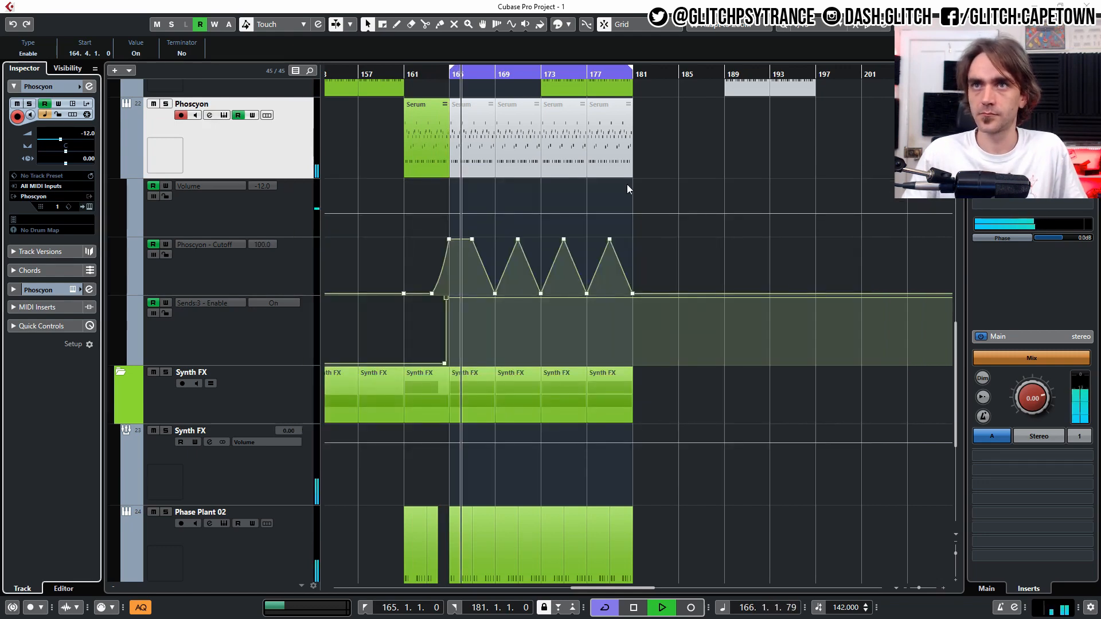
# Replay from about bar 158 and adjust the Feedback in the Long Delay track's EchoBoy
pyautogui.scroll(8, 664, 215)
pyautogui.scroll(4, 665, 308)
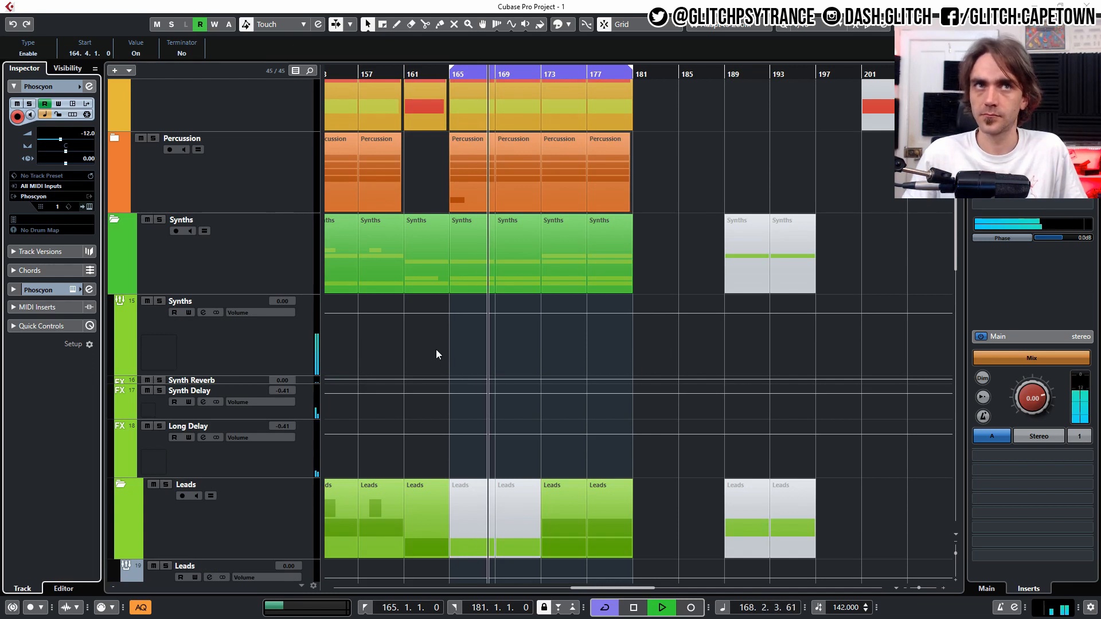
pyautogui.click(259, 473)
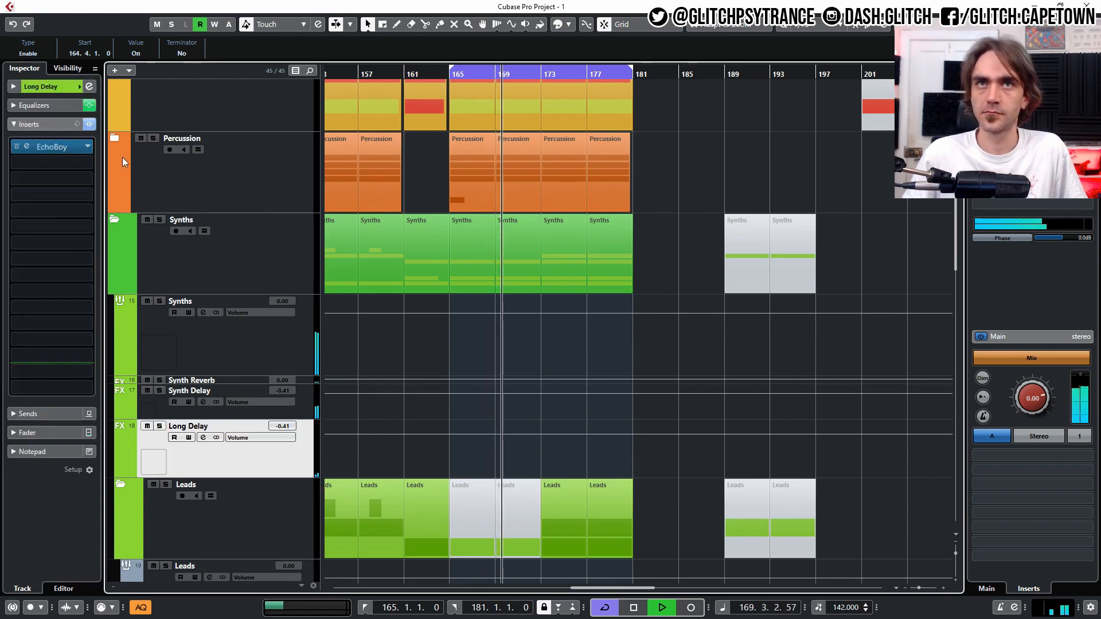
pyautogui.click(39, 147)
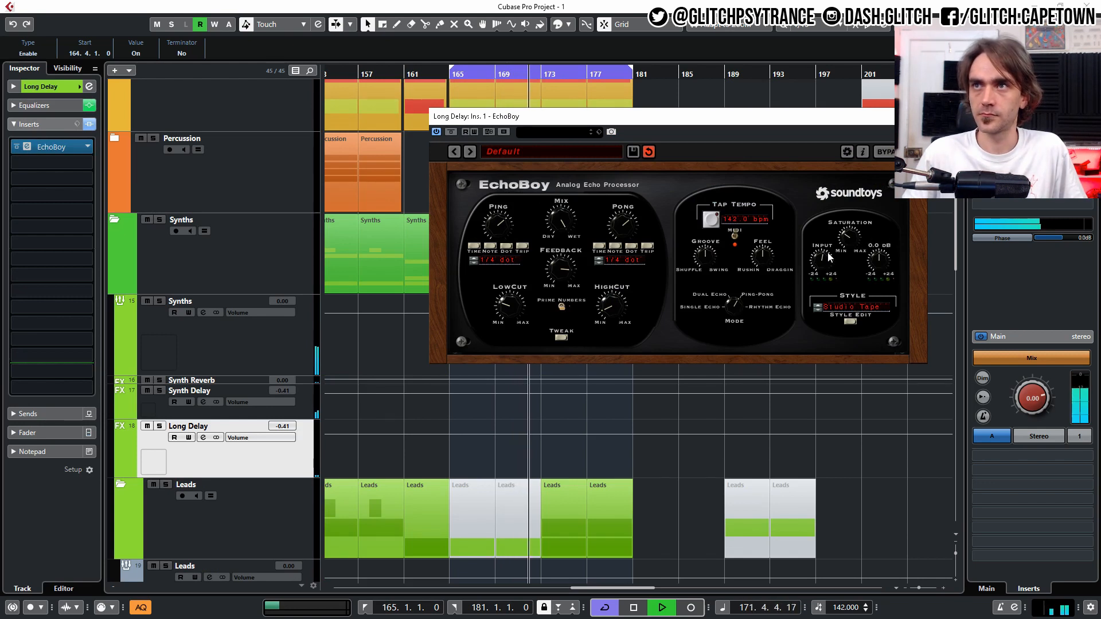
pyautogui.click(370, 74)
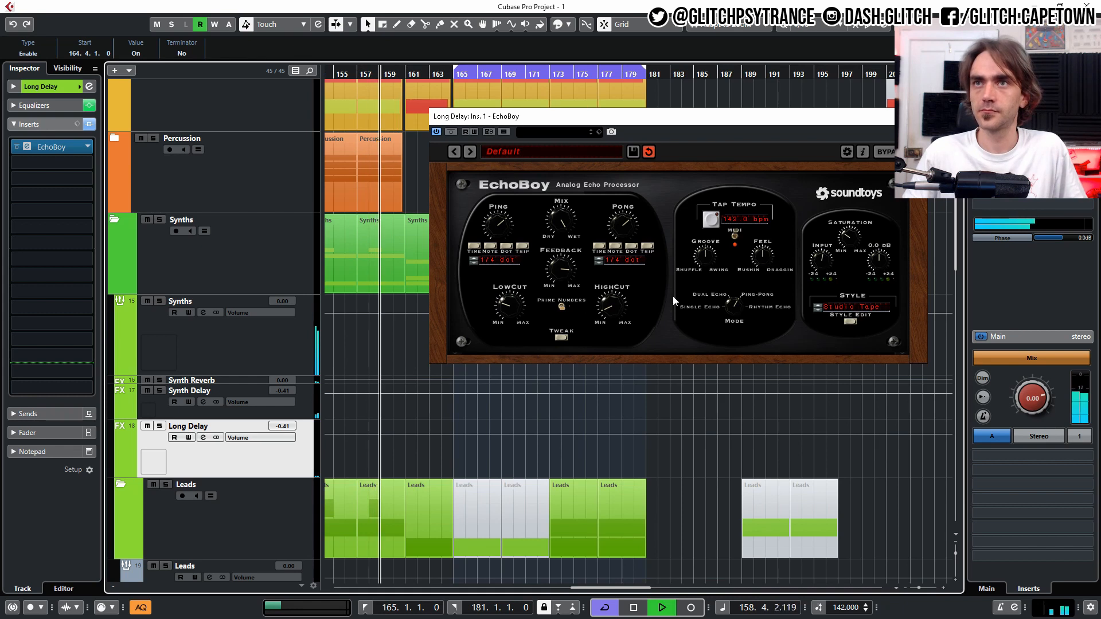
pyautogui.moveTo(567, 271); pyautogui.dragTo(659, 288)
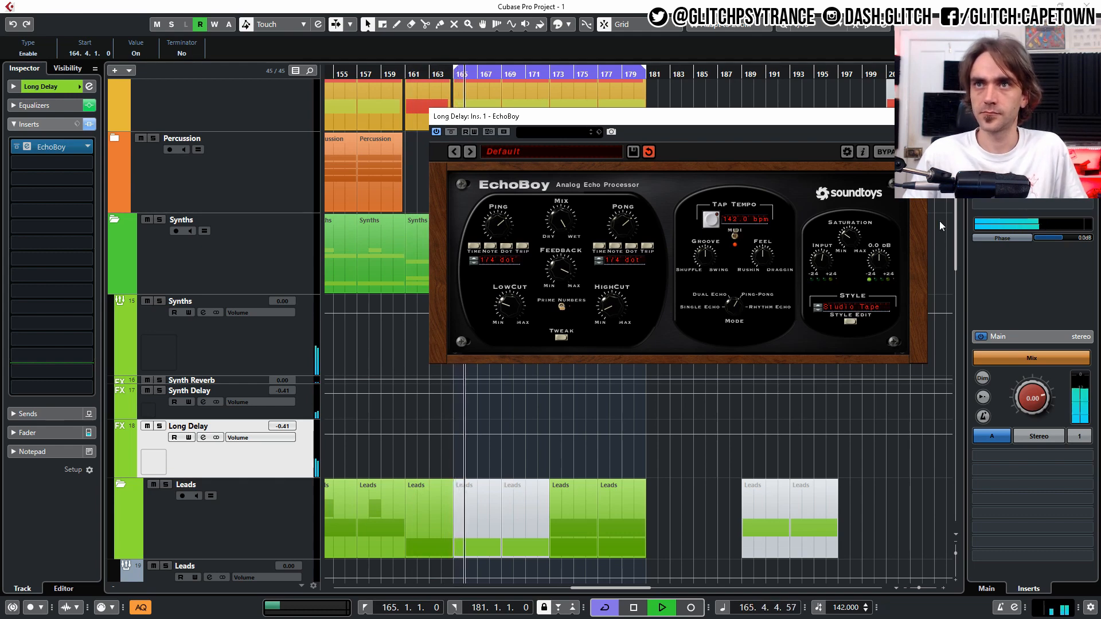
pyautogui.click(914, 116)
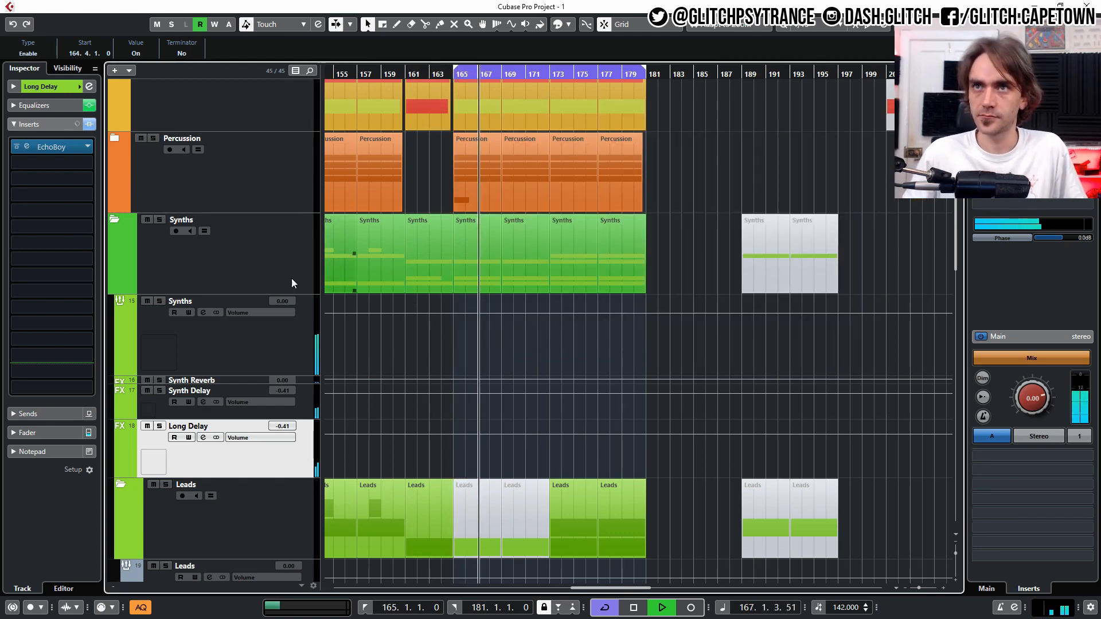
# Examine the clips inside the Leads and Synth FX folders, leaving both folders collapsed
pyautogui.scroll(-5, 631, 431)
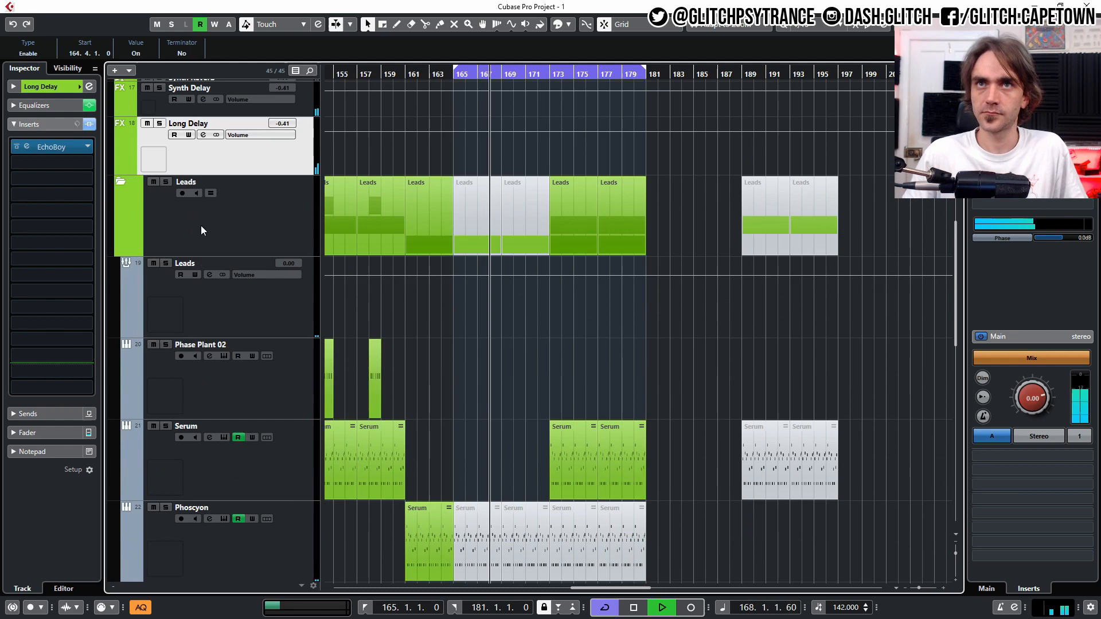
pyautogui.click(121, 182)
pyautogui.click(119, 266)
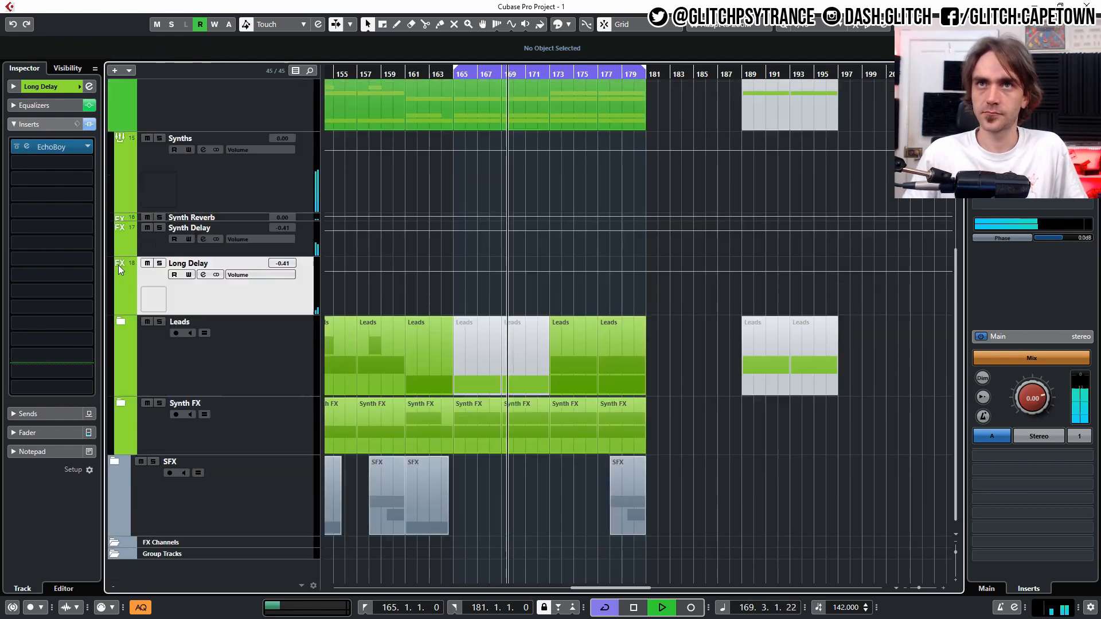
pyautogui.press('g')
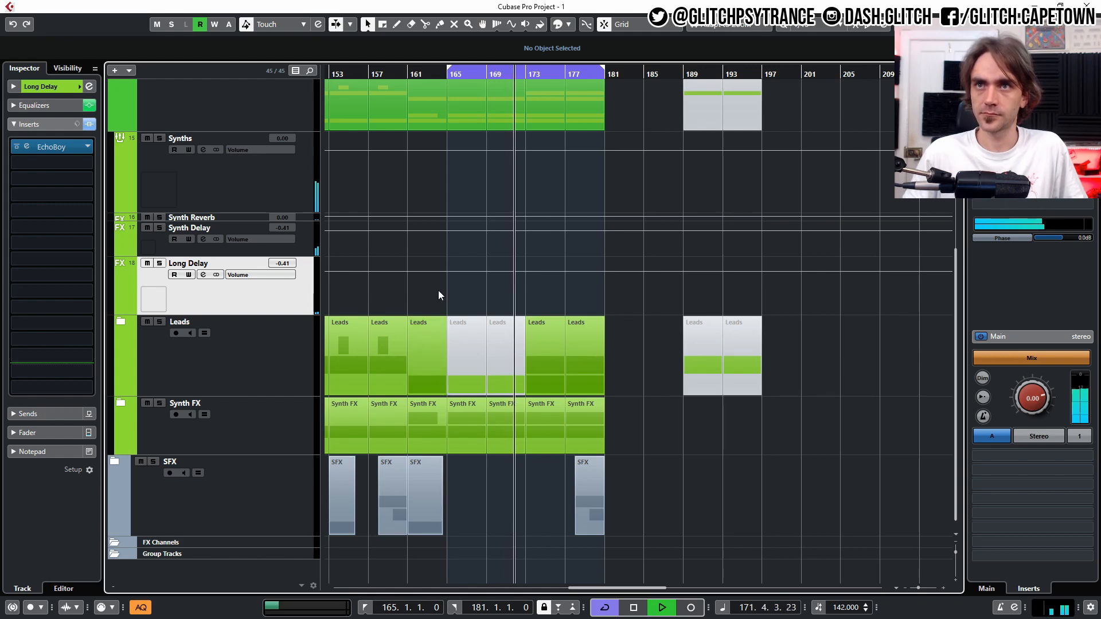
pyautogui.scroll(5, 438, 290)
pyautogui.scroll(-5, 439, 291)
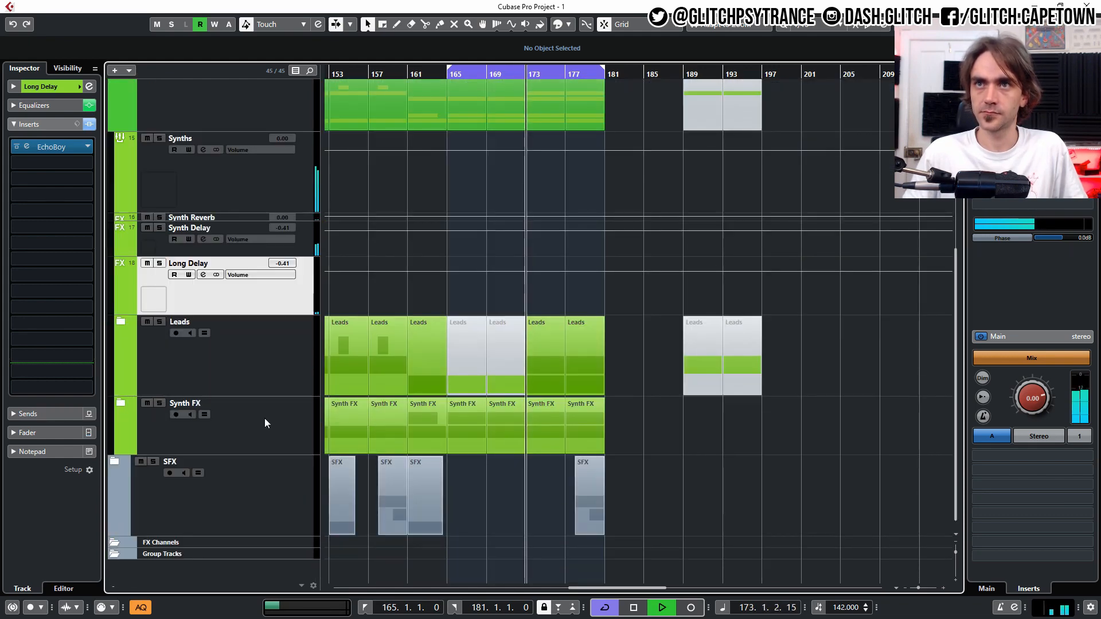
pyautogui.click(119, 403)
pyautogui.scroll(-4, 468, 349)
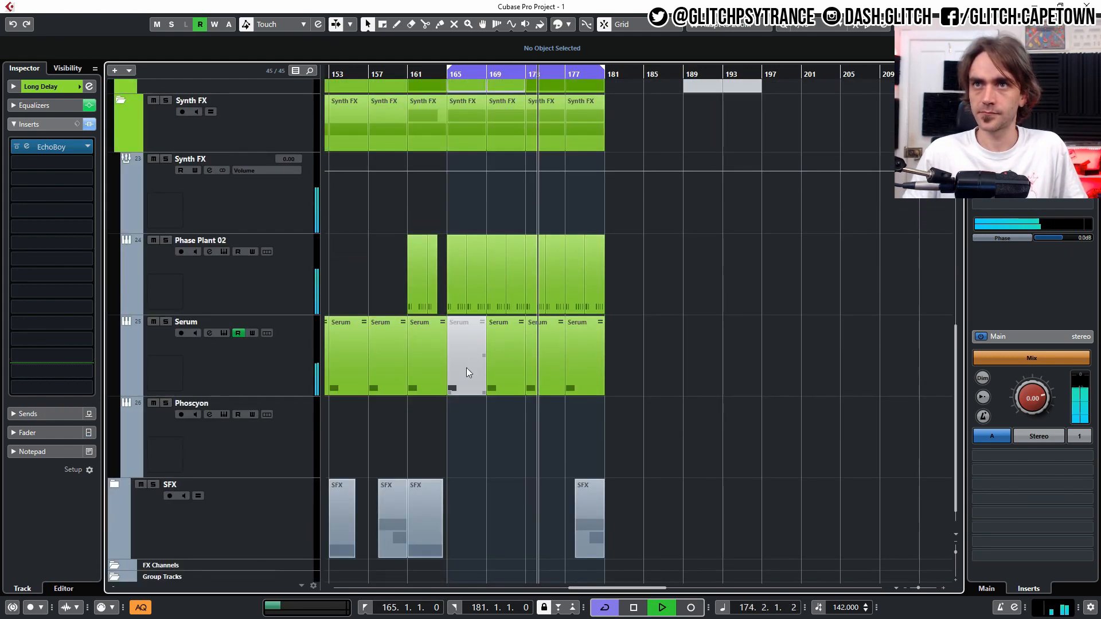
pyautogui.scroll(1, 245, 242)
pyautogui.click(120, 119)
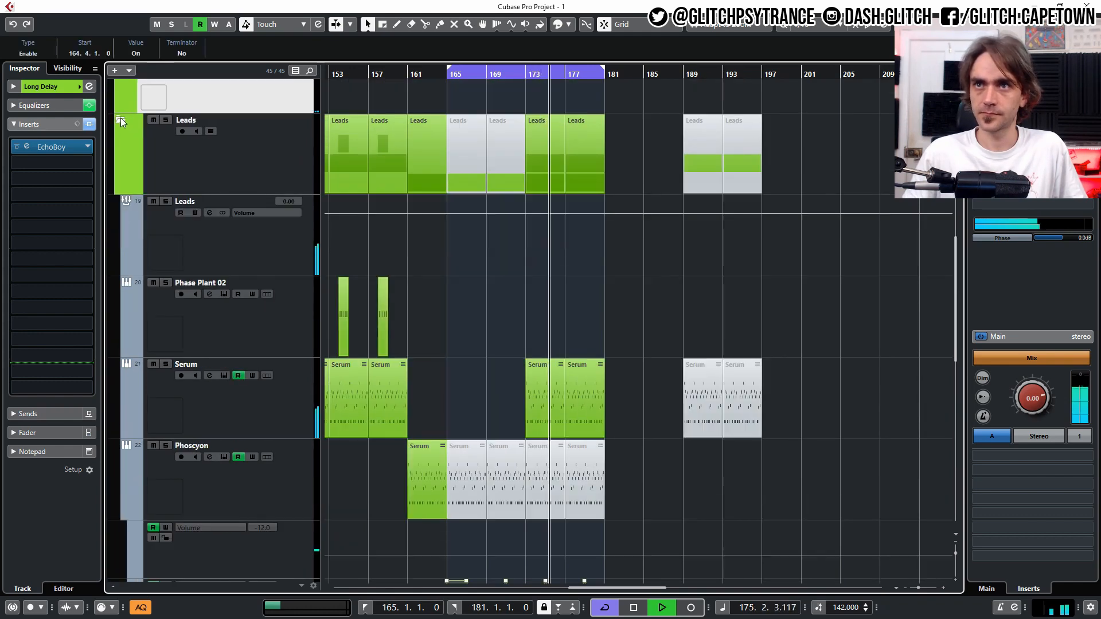
pyautogui.scroll(-5, 574, 298)
pyautogui.scroll(6, 447, 290)
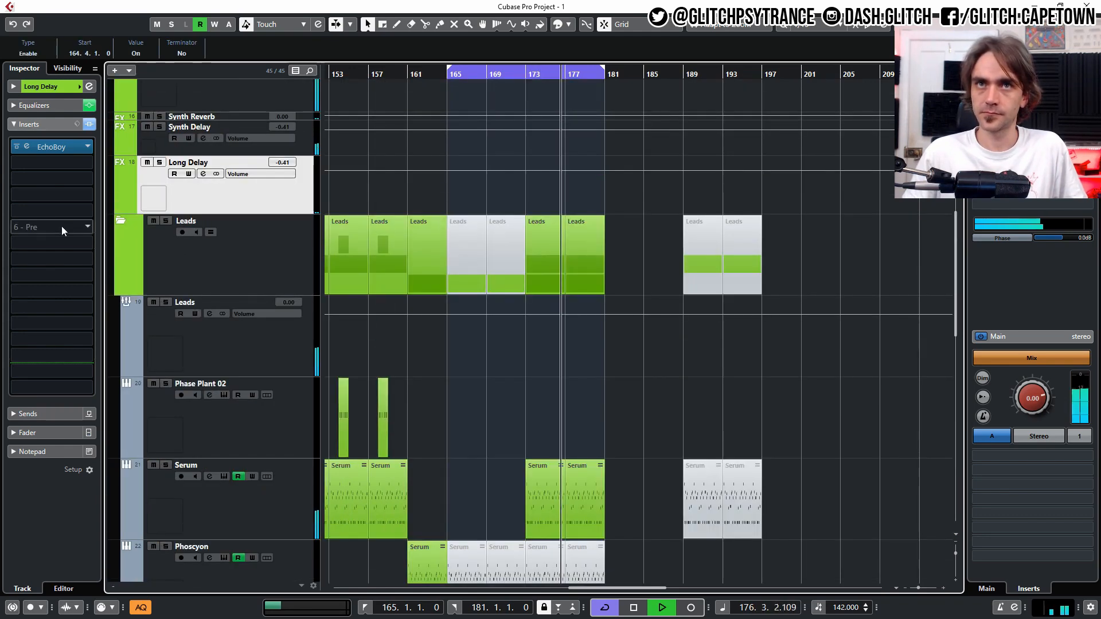
pyautogui.click(121, 219)
pyautogui.click(122, 303)
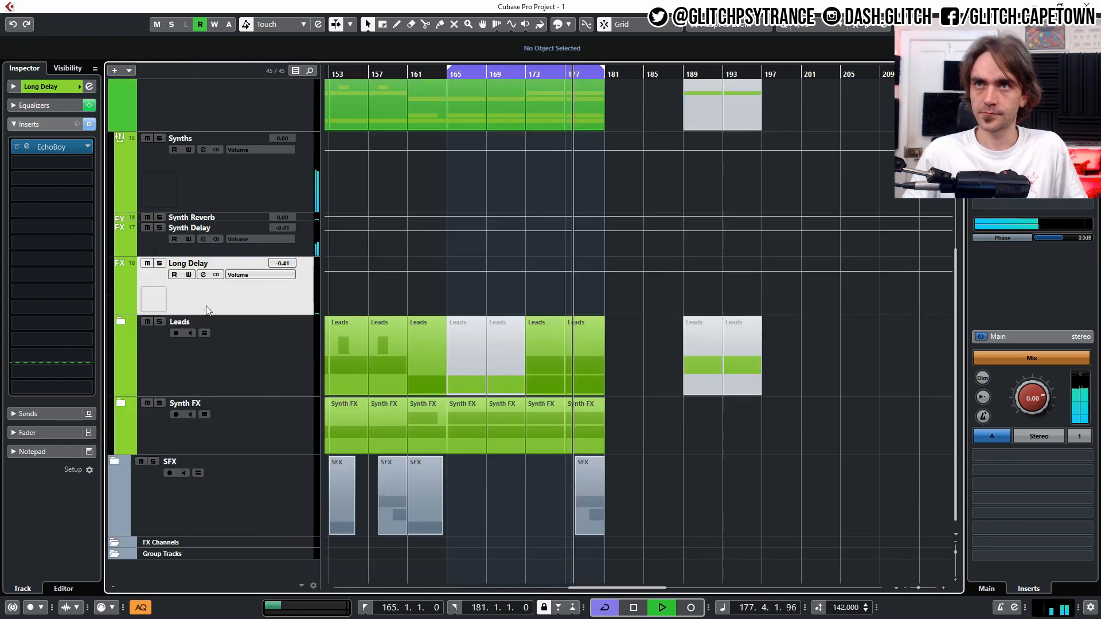
# Collapse the Synths folder to show the arrangement as top-level folders
pyautogui.scroll(3, 596, 383)
pyautogui.scroll(-3, 597, 372)
pyautogui.scroll(5, 627, 367)
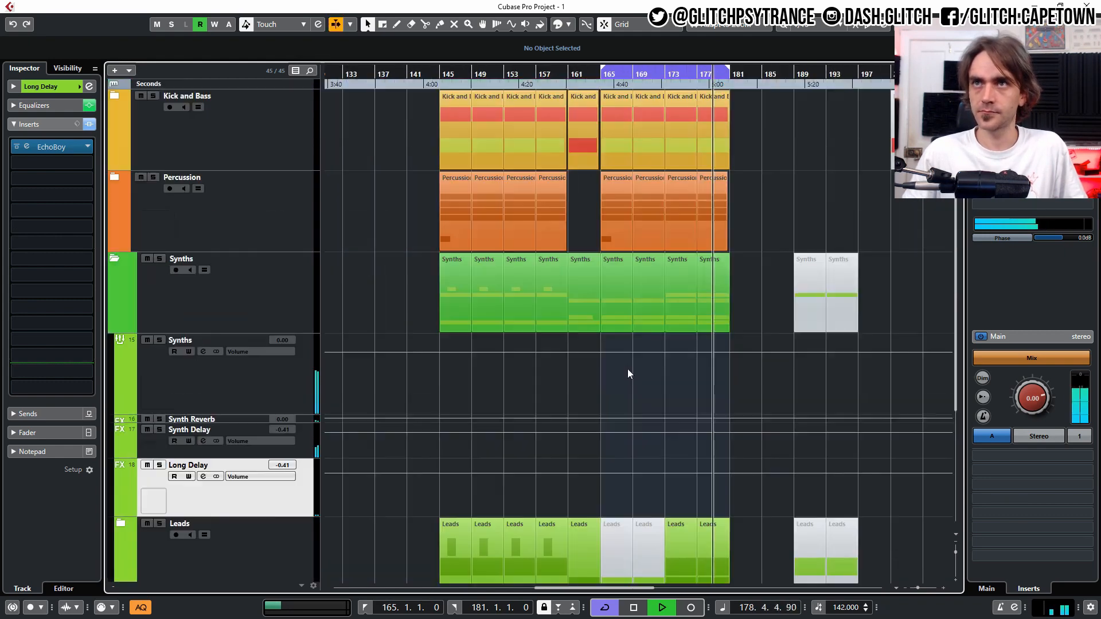
pyautogui.click(120, 258)
pyautogui.click(115, 257)
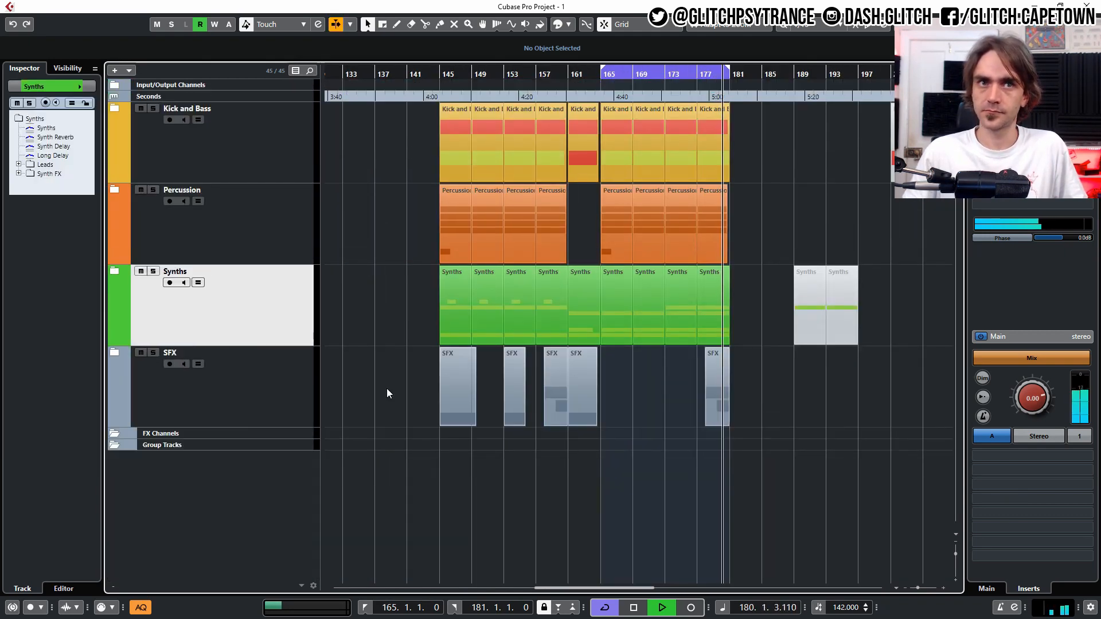
# Reposition the muted Synths clips after the arrangement, to bar 200
pyautogui.scroll(-2, 641, 324)
pyautogui.hscroll(1, 641, 324)
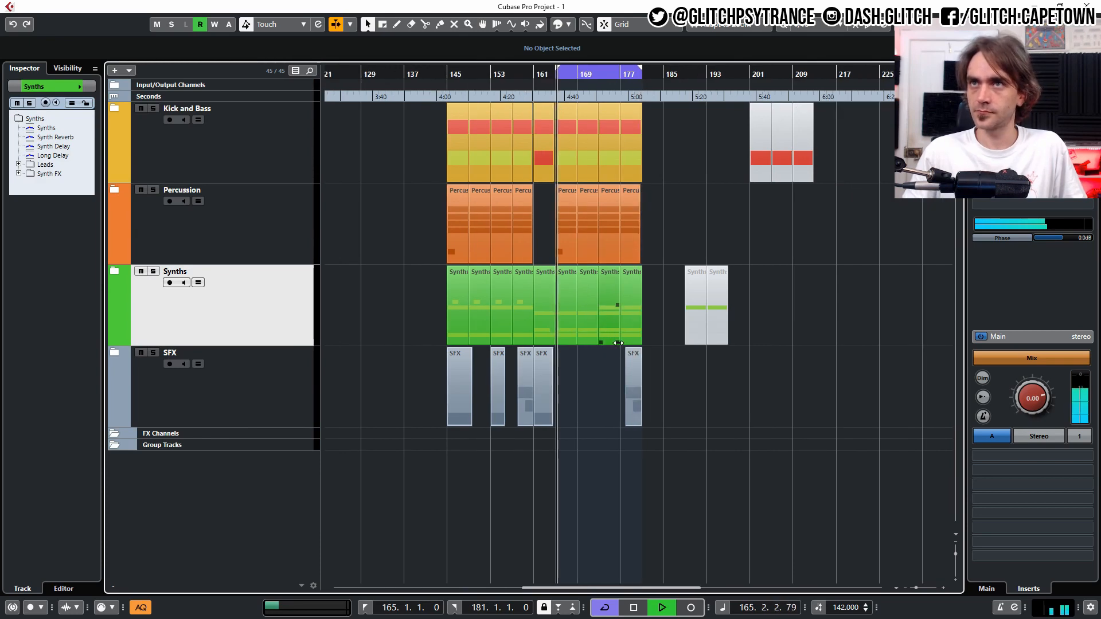
pyautogui.scroll(2, 618, 343)
pyautogui.scroll(4, 704, 195)
pyautogui.moveTo(769, 179); pyautogui.dragTo(754, 179)
pyautogui.scroll(-5, 757, 218)
pyautogui.hscroll(2, 779, 258)
pyautogui.moveTo(800, 293); pyautogui.dragTo(725, 310)
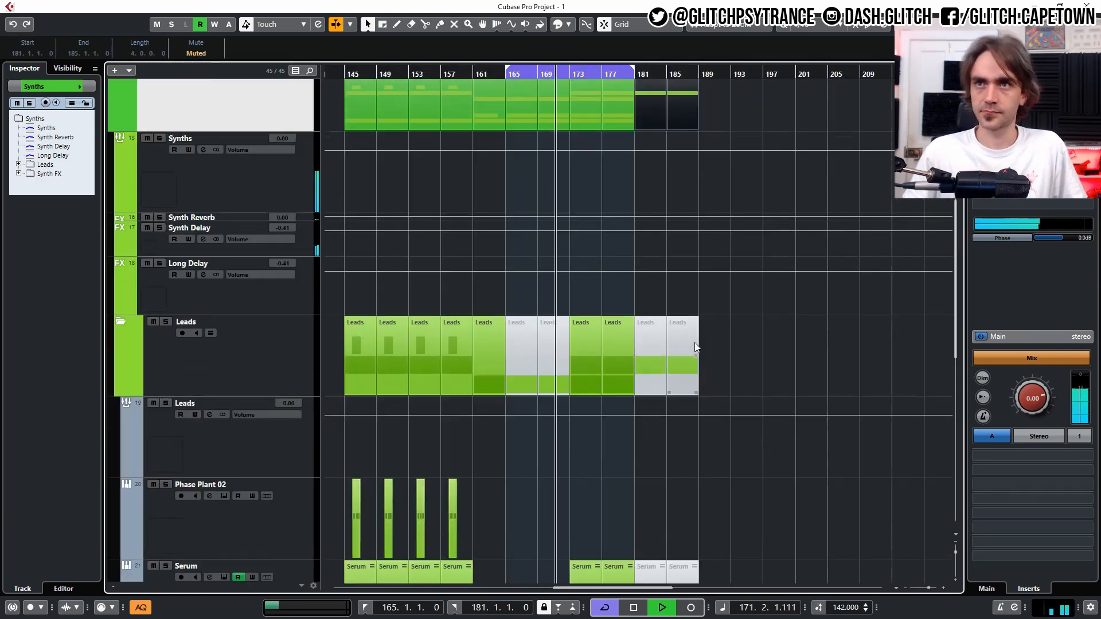
# Edit Phoscyon's third send Enable automation after bar 173 and place active Phoscyon clips across bars 181 to 197
pyautogui.scroll(-5, 741, 235)
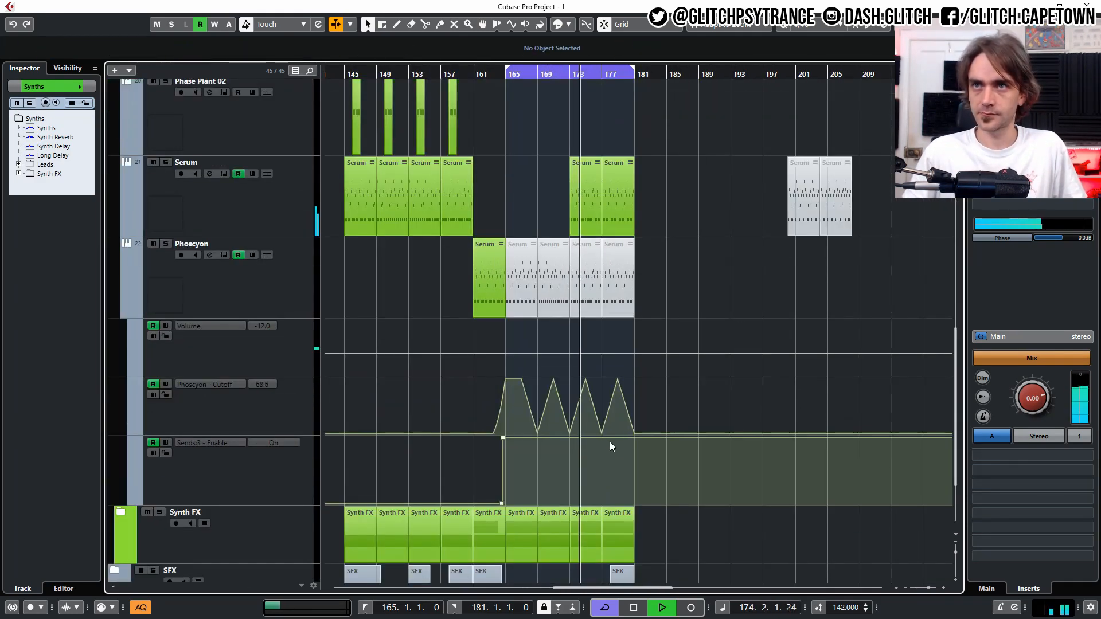
pyautogui.click(573, 440)
pyautogui.moveTo(574, 442); pyautogui.dragTo(622, 487)
pyautogui.moveTo(668, 292); pyautogui.dragTo(759, 280)
pyautogui.moveTo(828, 283); pyautogui.dragTo(708, 296)
pyautogui.moveTo(659, 487); pyautogui.dragTo(657, 449)
# Copy the folder clips of bars 165 to 181 to start at bar 181 and set the loop range to bars 181–197
pyautogui.scroll(10, 653, 402)
pyautogui.click(114, 270)
pyautogui.moveTo(660, 143); pyautogui.dragTo(521, 215)
pyautogui.moveTo(522, 215); pyautogui.dragTo(651, 212)
pyautogui.moveTo(555, 71); pyautogui.dragTo(683, 75)
# Try muting the Phase Plant 01 clip at bars 181 to 185 in the Kick and Bass folder
pyautogui.scroll(3, 912, 229)
pyautogui.click(114, 108)
pyautogui.scroll(3, 685, 392)
pyautogui.hscroll(-3, 685, 392)
pyautogui.click(377, 364)
pyautogui.hotkey('shift', 'm')
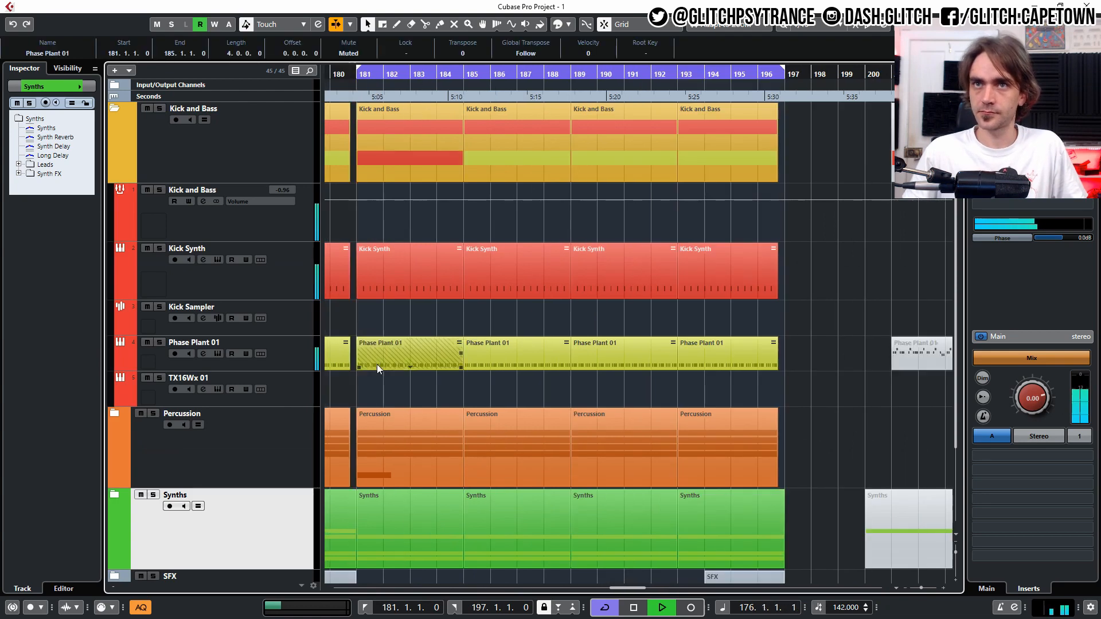
# Try a short unmuted Phase Plant 01 fill from 181.4.1 to 182.1.1 and play from bar 181
pyautogui.scroll(3, 373, 368)
pyautogui.moveTo(630, 367); pyautogui.dragTo(395, 366)
pyautogui.moveTo(439, 358); pyautogui.dragTo(493, 360)
pyautogui.moveTo(684, 367); pyautogui.dragTo(414, 367)
pyautogui.hotkey('shift', 'u')
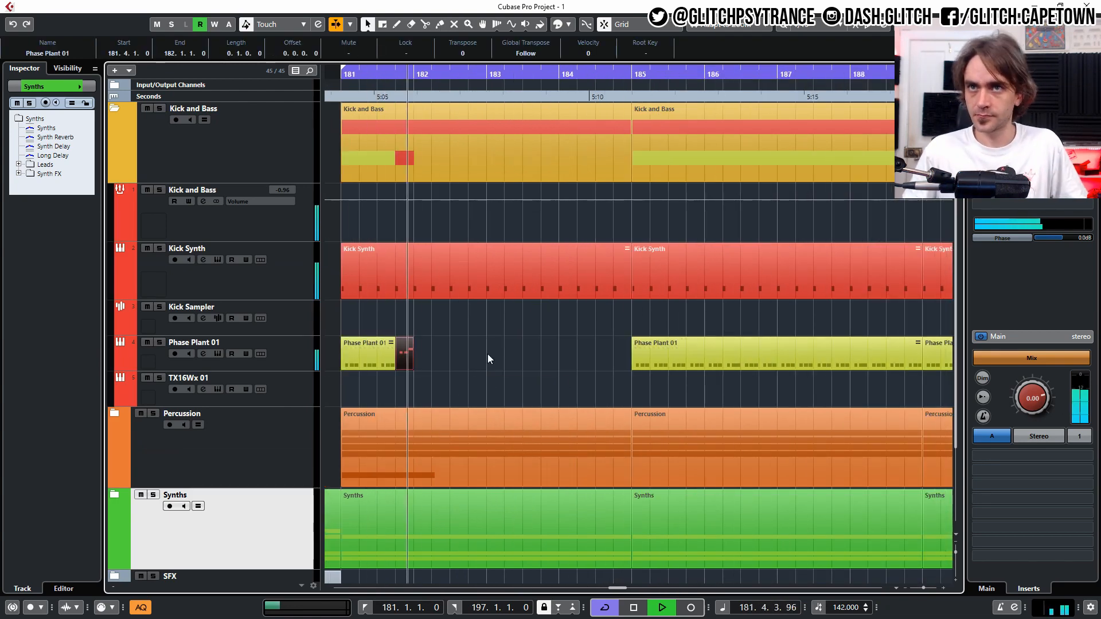
pyautogui.click(354, 75)
pyautogui.click(575, 341)
# Undo the mute and fill edits to the Phase Plant 01 clip at bar 181
pyautogui.scroll(-1, 575, 339)
pyautogui.hotkey('ctrl', 'z')
pyautogui.hotkey('ctrl', 'z')
pyautogui.hotkey('ctrl', 'z')
pyautogui.hotkey('ctrl', 'z')
pyautogui.scroll(-3, 514, 275)
# Play from about bar 173 and hide the Phoscyon track's automation lanes in the Leads folder
pyautogui.click(383, 76)
pyautogui.scroll(-3, 177, 392)
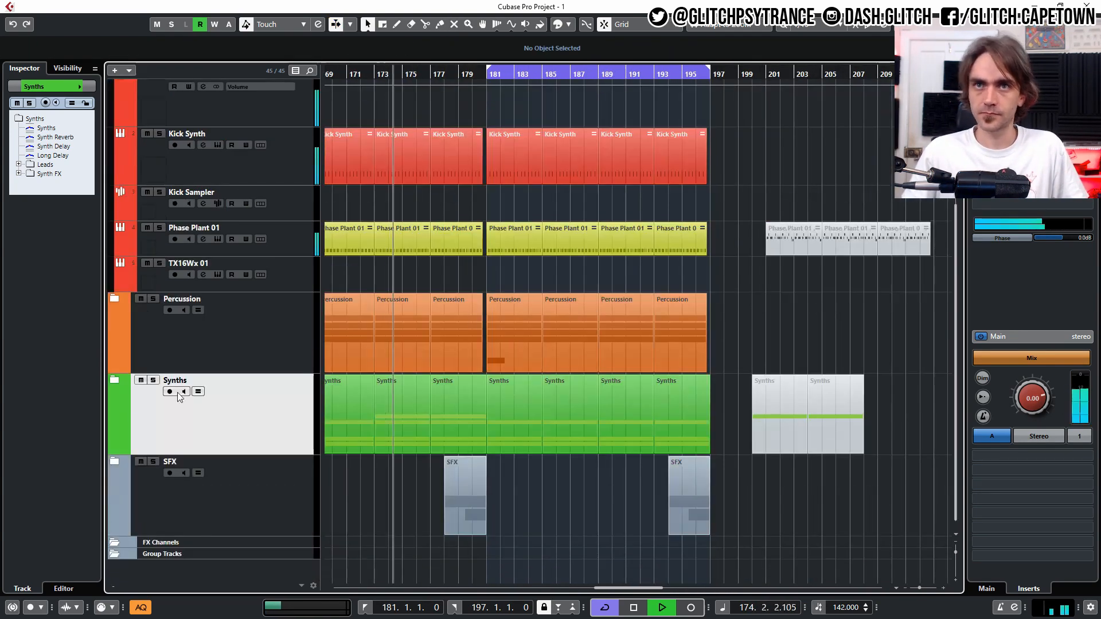
pyautogui.click(114, 380)
pyautogui.scroll(-10, 605, 302)
pyautogui.scroll(4, 604, 302)
pyautogui.click(129, 398)
pyautogui.click(129, 318)
pyautogui.scroll(3, 257, 308)
pyautogui.click(257, 308)
pyautogui.click(129, 318)
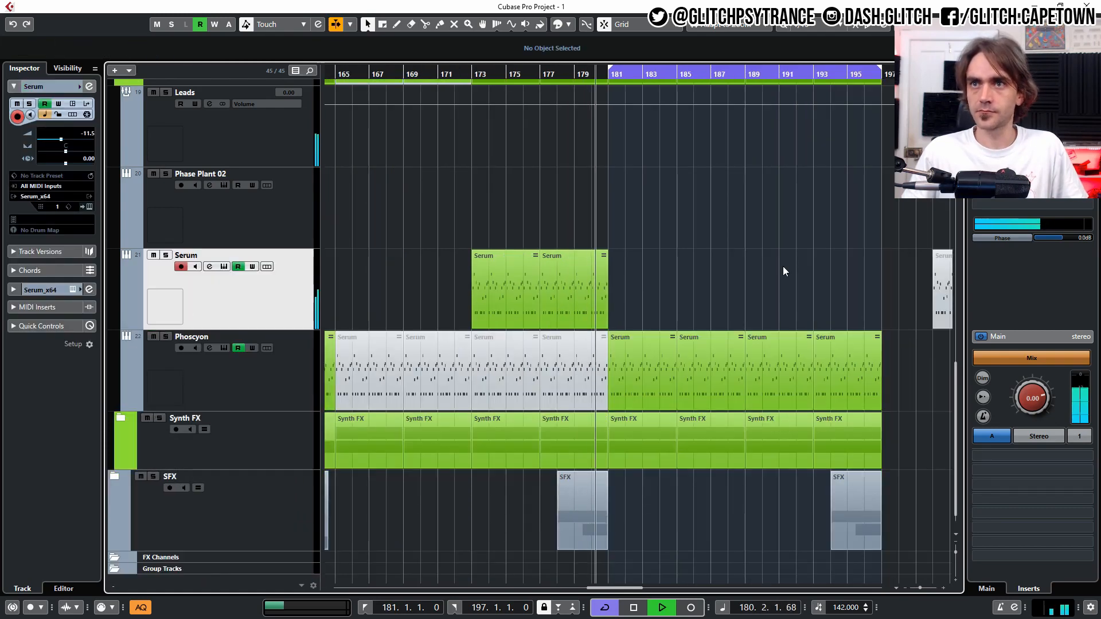
# Copy the Phase Plant 02 lead clip from bar 158 to bar 162 and play the transition
pyautogui.scroll(-2, 769, 255)
pyautogui.scroll(4, 596, 239)
pyautogui.scroll(1, 393, 498)
pyautogui.moveTo(408, 503); pyautogui.dragTo(453, 502)
pyautogui.click(410, 72)
# Collapse the Leads, Synths, and Kick and Bass folders
pyautogui.scroll(3, 404, 332)
pyautogui.scroll(-4, 608, 331)
pyautogui.scroll(-3, 609, 331)
pyautogui.click(120, 152)
pyautogui.scroll(-2, 692, 365)
pyautogui.scroll(4, 693, 366)
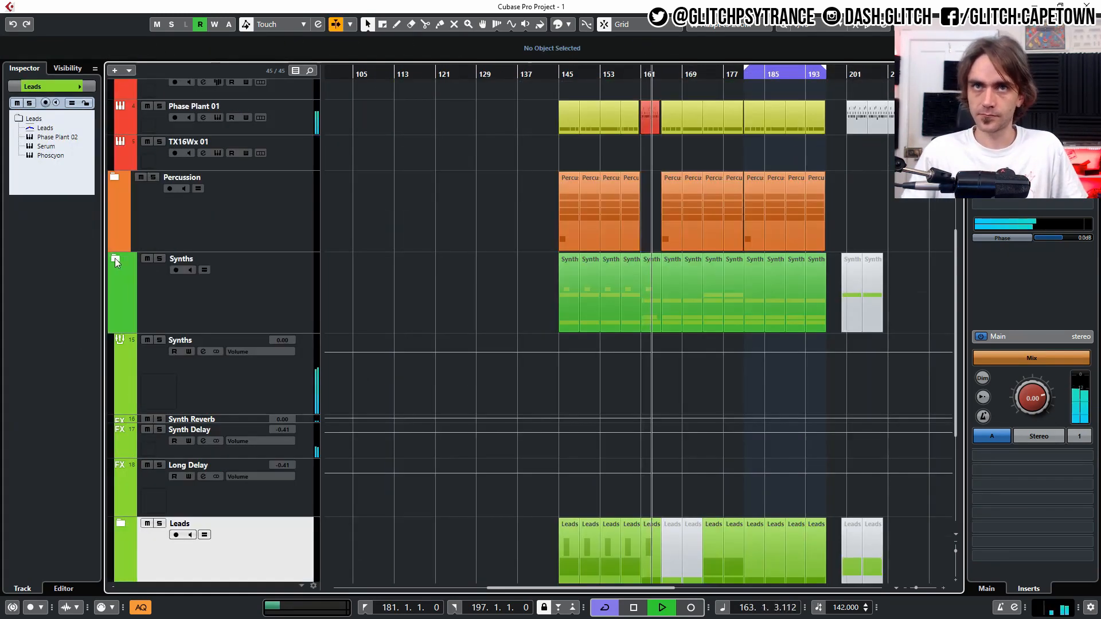
pyautogui.click(115, 260)
pyautogui.scroll(5, 115, 258)
pyautogui.click(114, 108)
pyautogui.scroll(4, 716, 307)
# Stop playback and expand the Synths and Leads folders
pyautogui.click(115, 270)
pyautogui.scroll(-5, 625, 378)
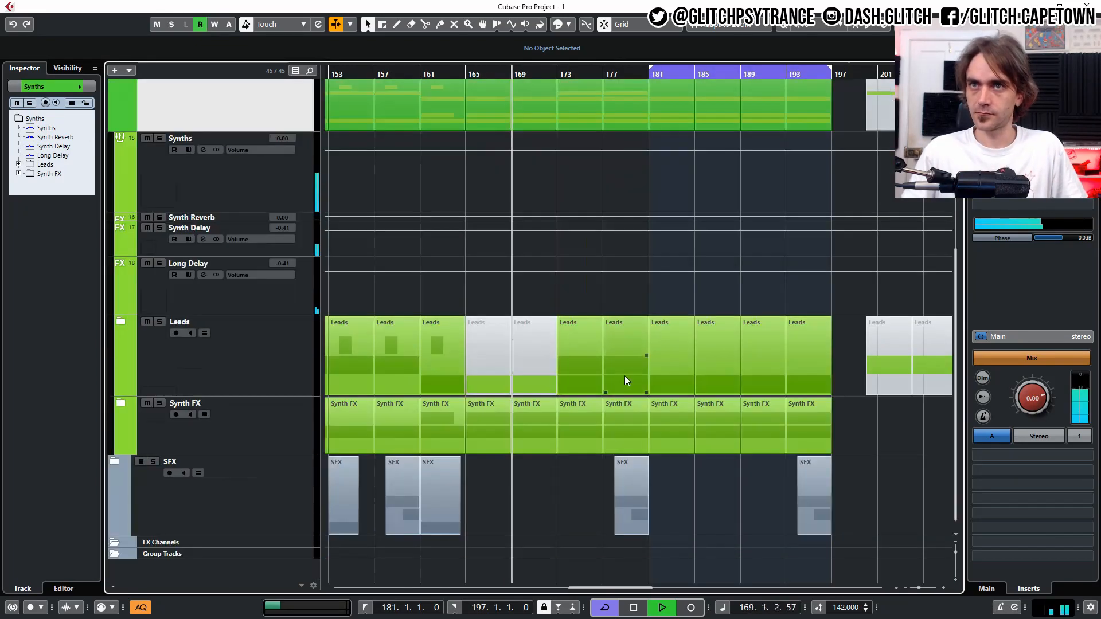
pyautogui.press('space')
pyautogui.click(121, 322)
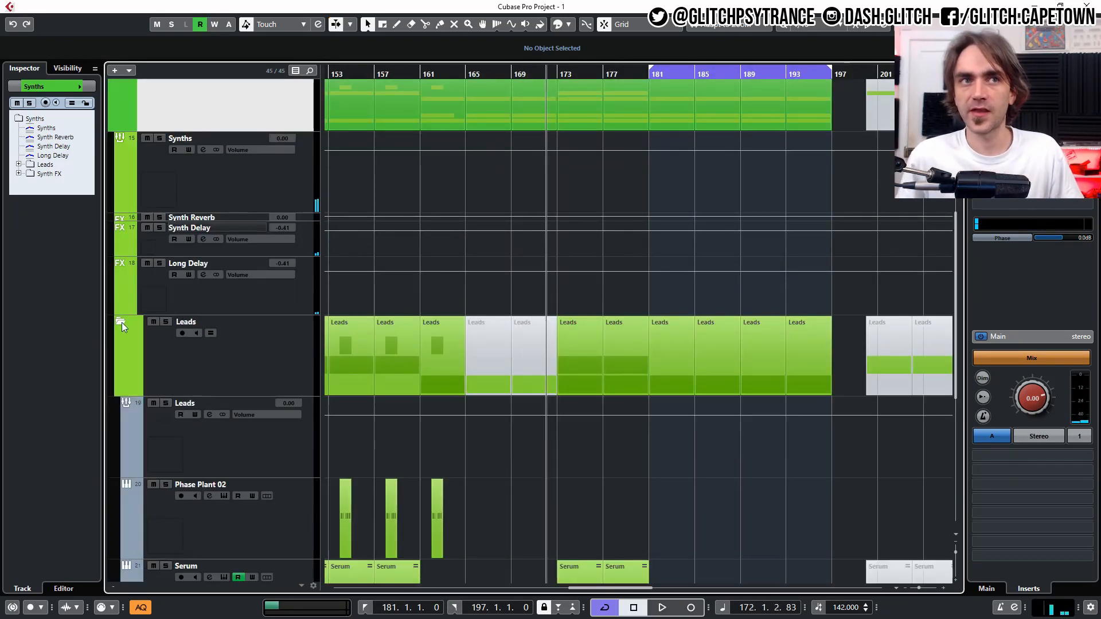
pyautogui.scroll(-5, 676, 370)
# Check the Serum lead track's filter cutoff automation and hide its lane again
pyautogui.click(249, 276)
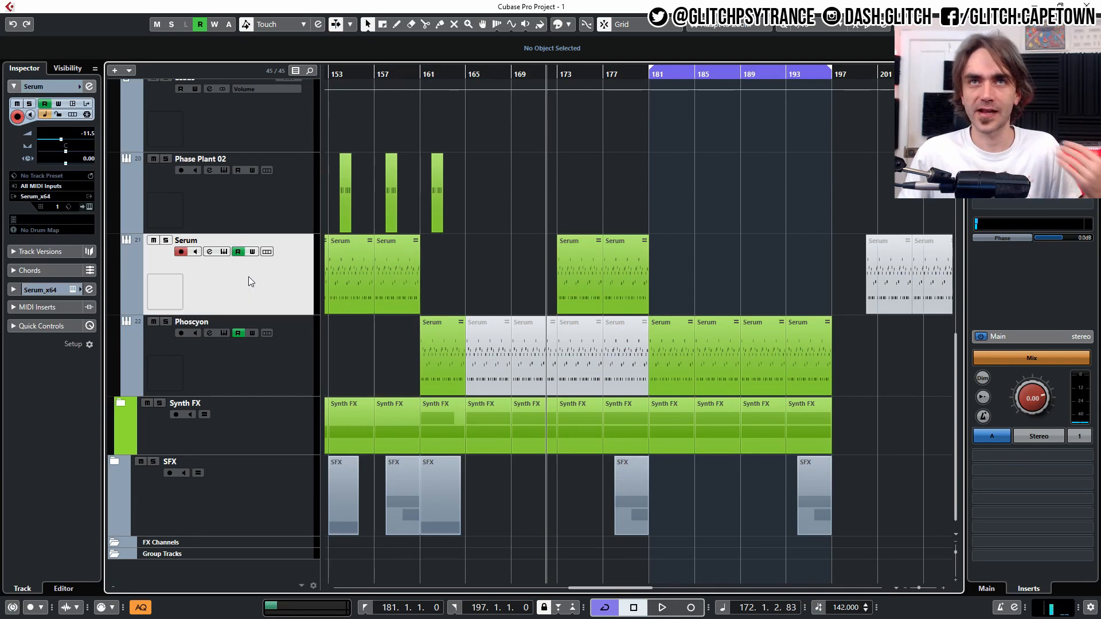
pyautogui.click(125, 309)
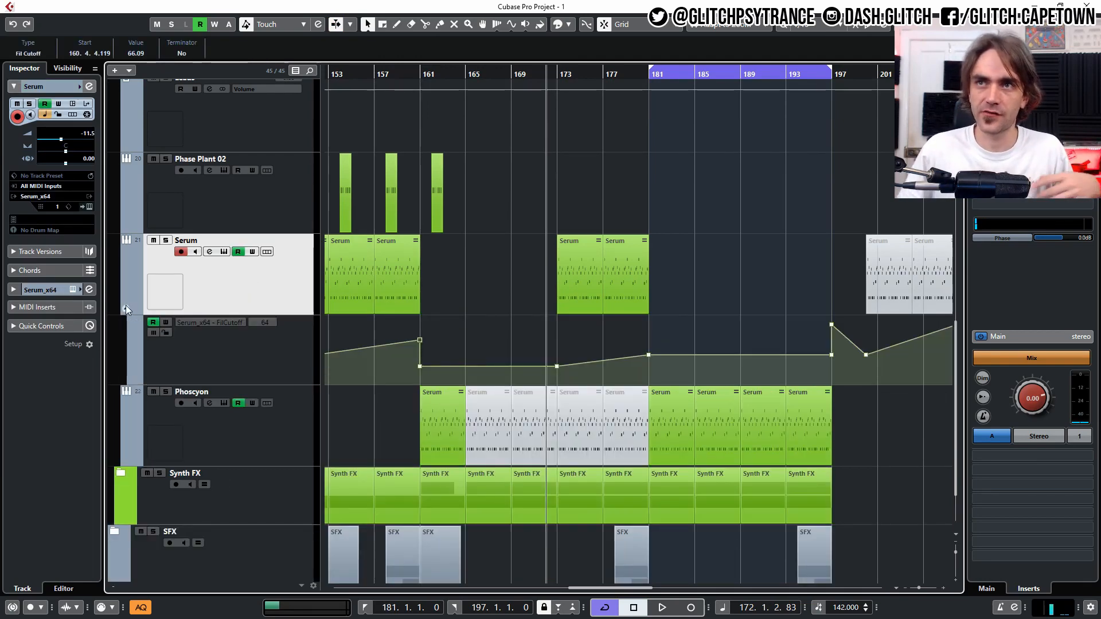
pyautogui.click(126, 309)
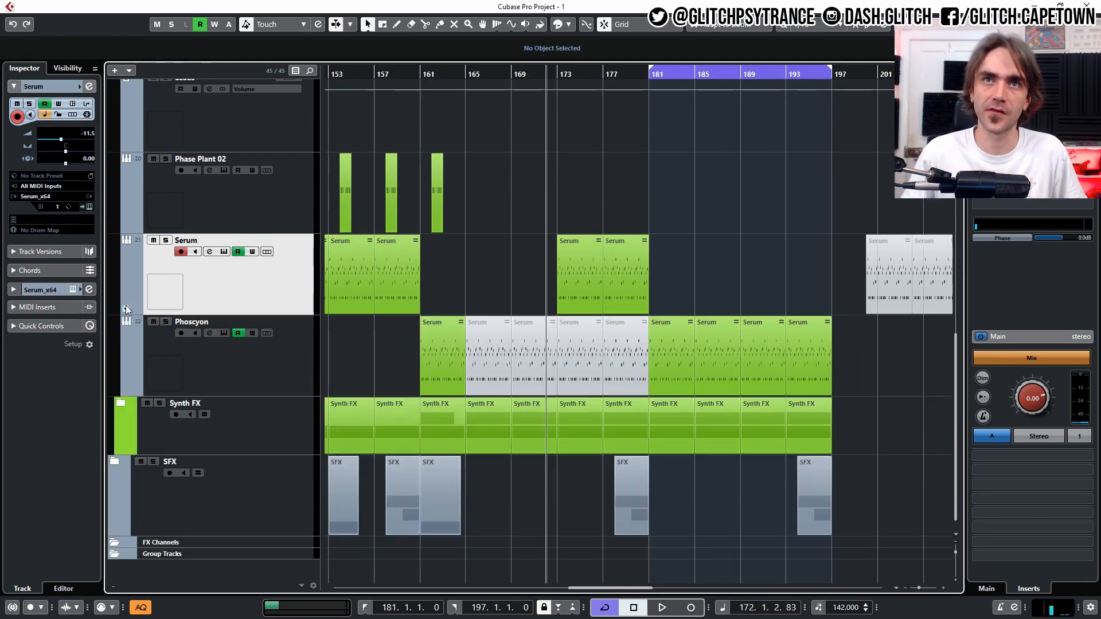
# Add a Long Delay send to the Serum lead track and leave it deactivated
pyautogui.click(89, 86)
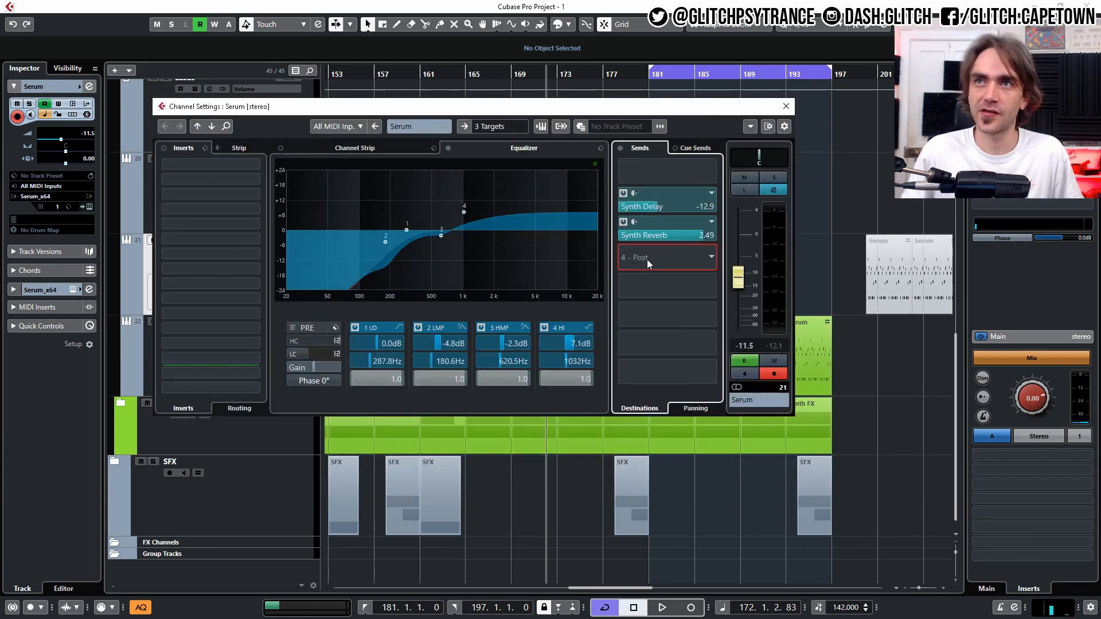
pyautogui.click(647, 260)
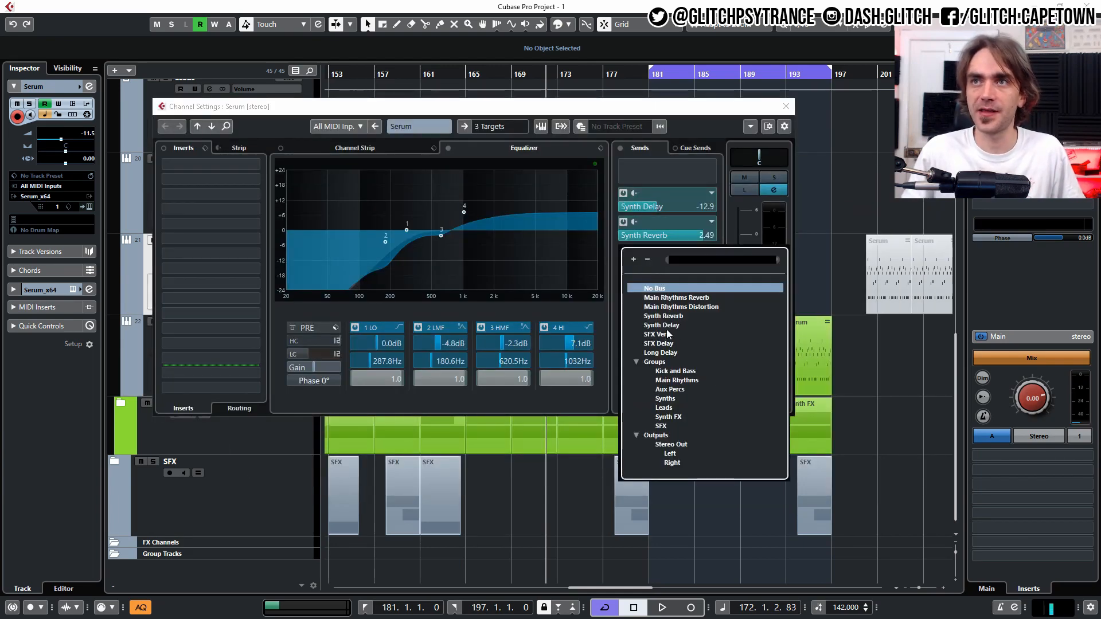
pyautogui.click(661, 352)
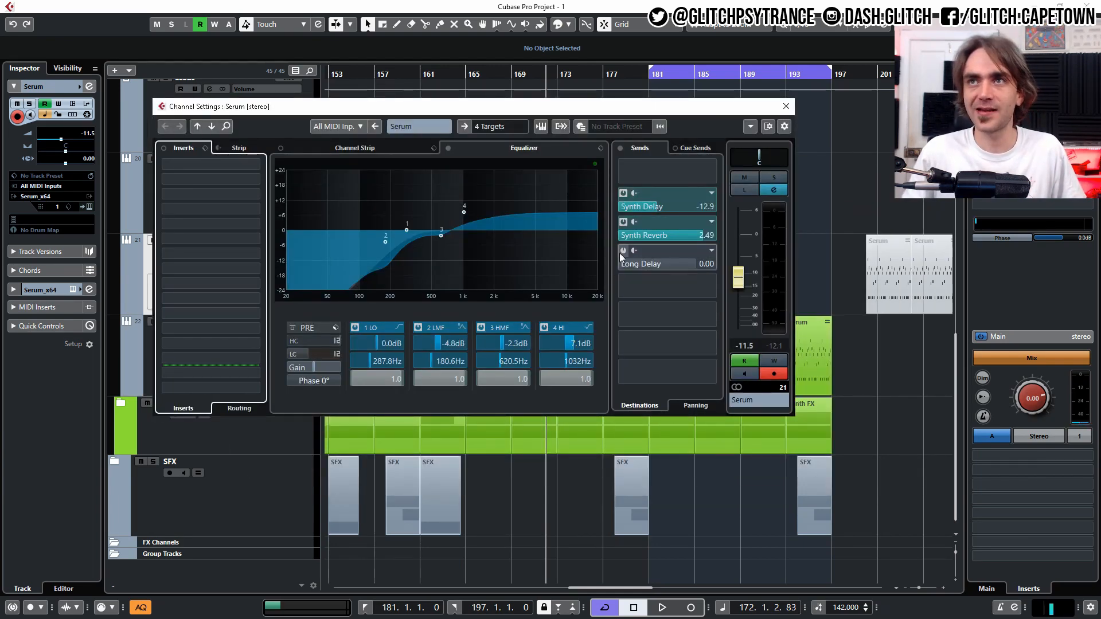
pyautogui.click(621, 250)
pyautogui.click(785, 106)
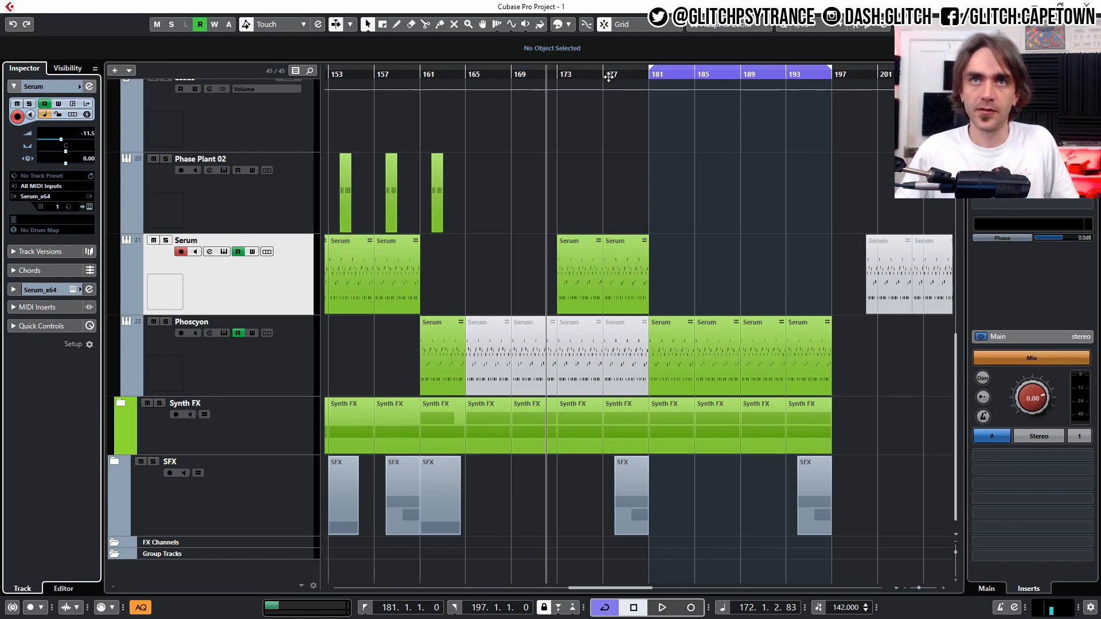
# Write automation on the Serum lead during playback, switching its Long Delay send on just before bar 181 and off shortly after
pyautogui.click(251, 252)
pyautogui.press('space')
pyautogui.click(89, 86)
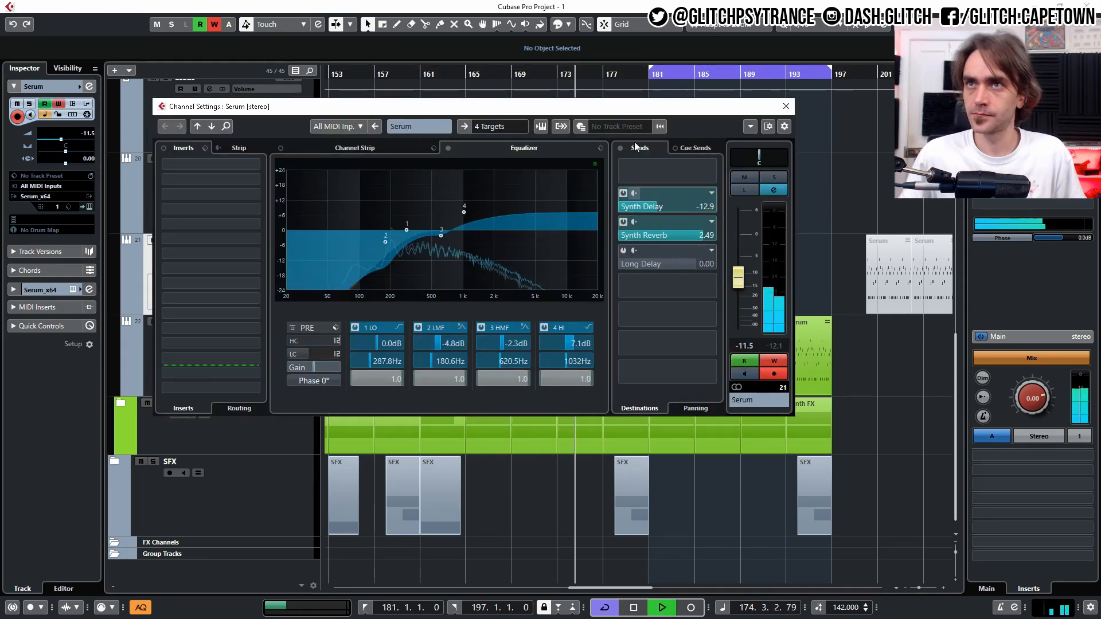
pyautogui.moveTo(623, 108); pyautogui.dragTo(707, 285)
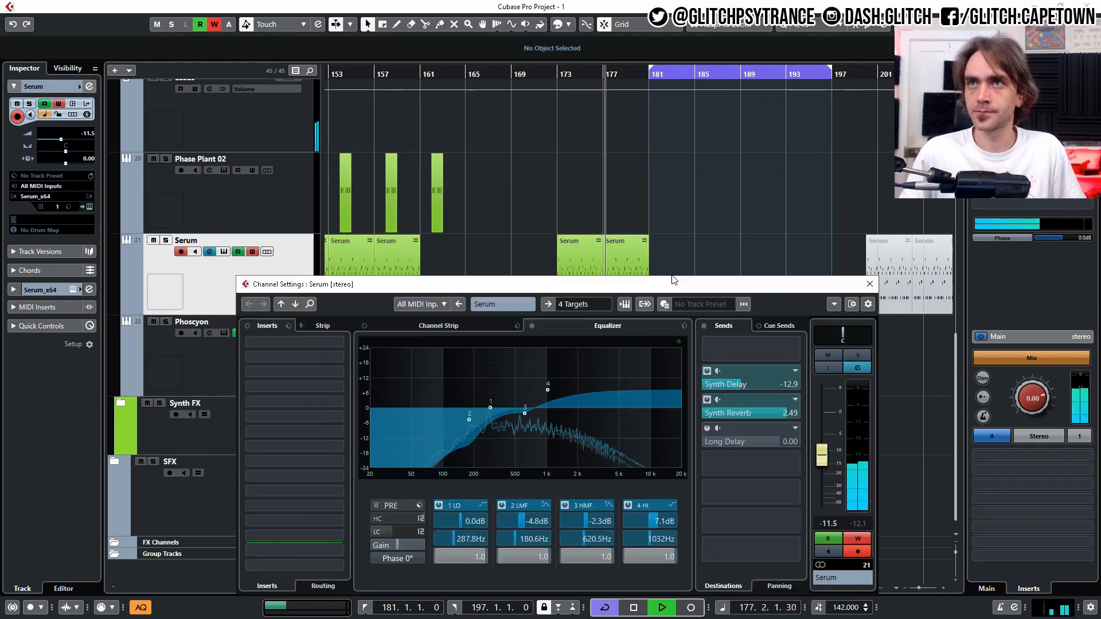
pyautogui.click(706, 429)
pyautogui.click(706, 428)
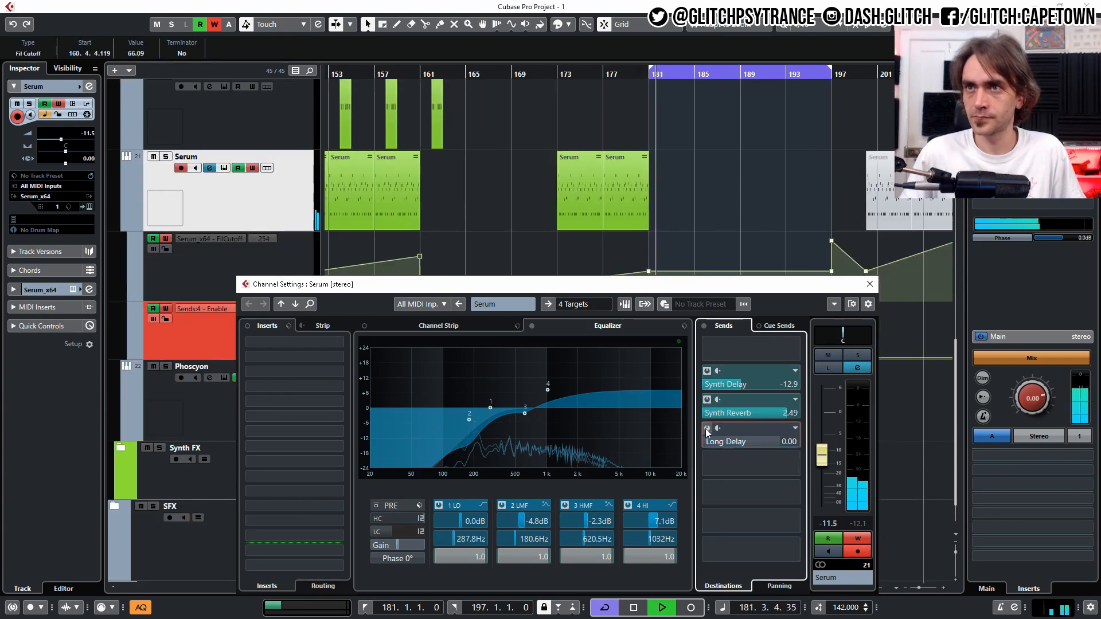
# Stop writing automation on the Serum lead and set its Long Delay switch-on point to 180.3.1
pyautogui.click(871, 283)
pyautogui.scroll(5, 726, 242)
pyautogui.scroll(-3, 739, 237)
pyautogui.scroll(5, 521, 514)
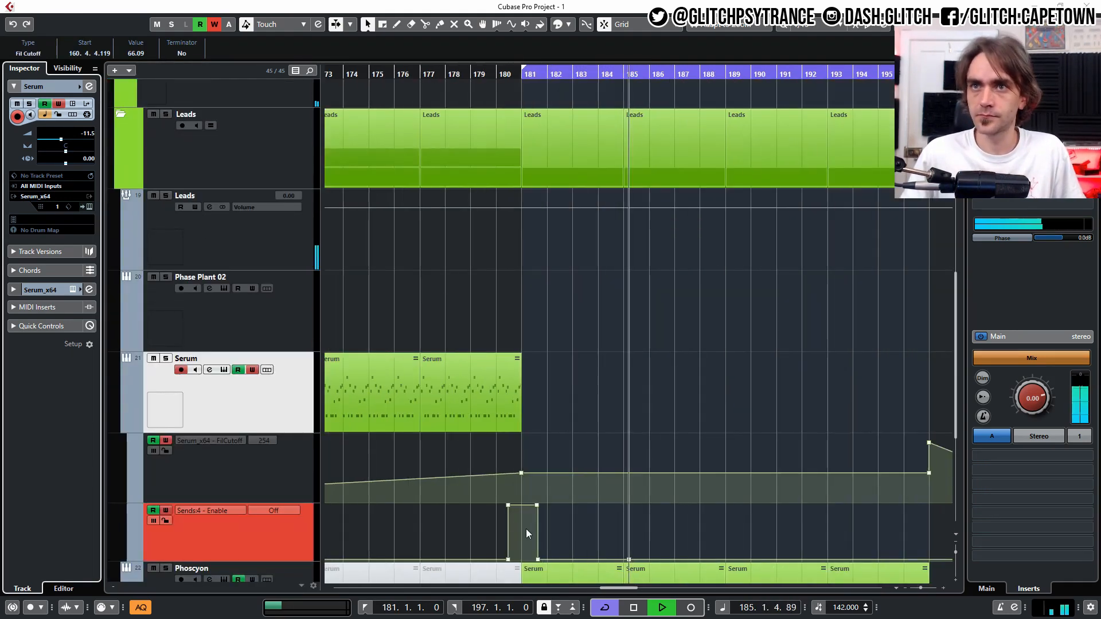
pyautogui.scroll(-2, 498, 513)
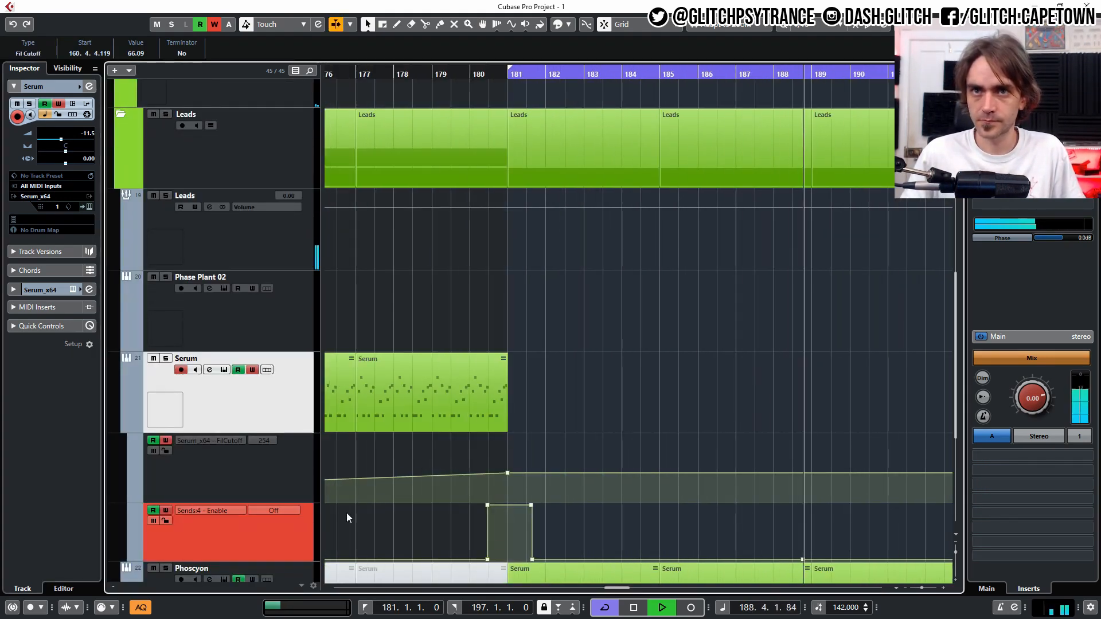
pyautogui.click(252, 370)
pyautogui.click(487, 505)
# Expand the Synth FX folder and delete its Phase Plant 02 clips from bar 181 onward
pyautogui.scroll(-5, 573, 494)
pyautogui.scroll(-4, 506, 494)
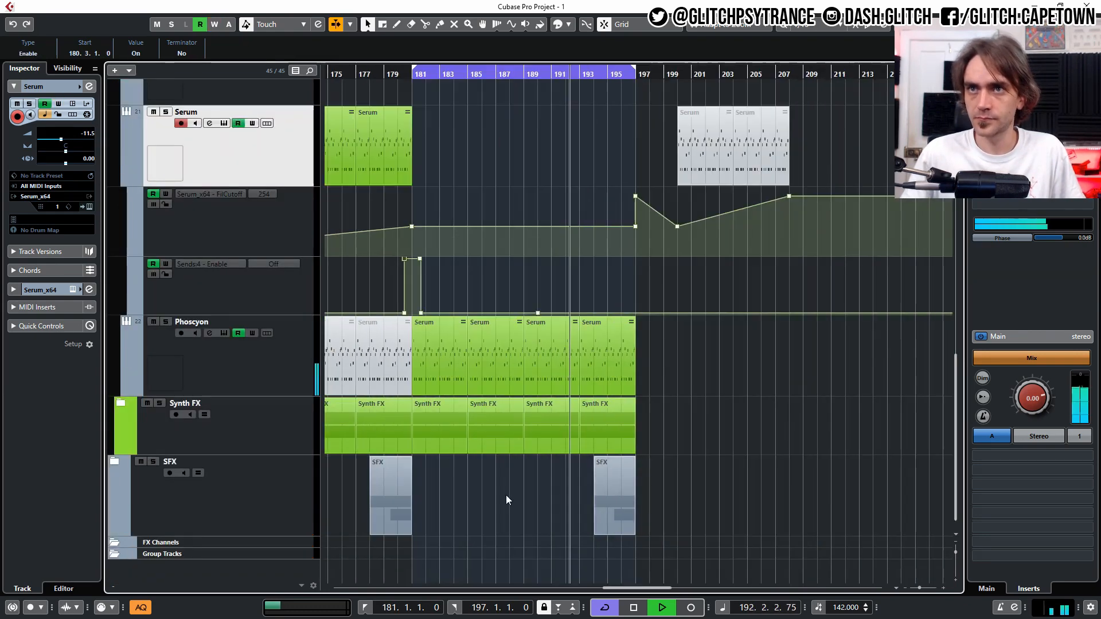
pyautogui.scroll(4, 458, 436)
pyautogui.click(421, 74)
pyautogui.click(121, 403)
pyautogui.scroll(-5, 711, 322)
pyautogui.scroll(-4, 710, 322)
pyautogui.moveTo(880, 239); pyautogui.dragTo(613, 246)
pyautogui.press('Delete')
# Add a deactivated Long Delay send to the Synth FX folder's Phase Plant 02 track
pyautogui.click(89, 86)
pyautogui.click(751, 434)
pyautogui.click(792, 530)
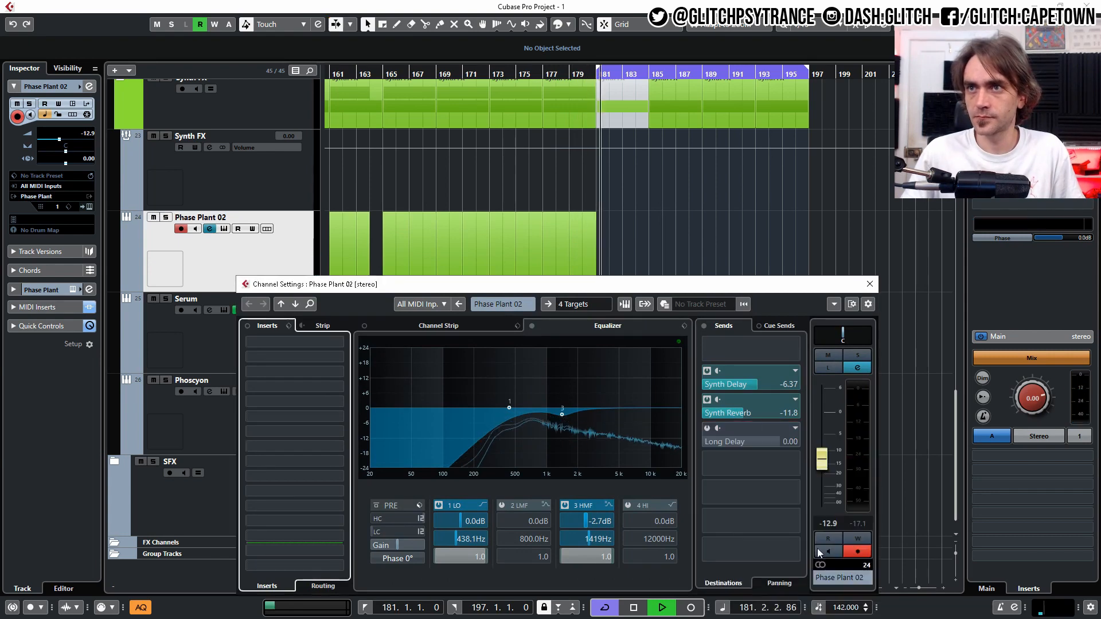
pyautogui.click(869, 284)
# Write Long Delay send automation on the Synth FX Phase Plant 02 track, on before bar 181 and off after it, and hide the lane
pyautogui.click(522, 74)
pyautogui.click(89, 87)
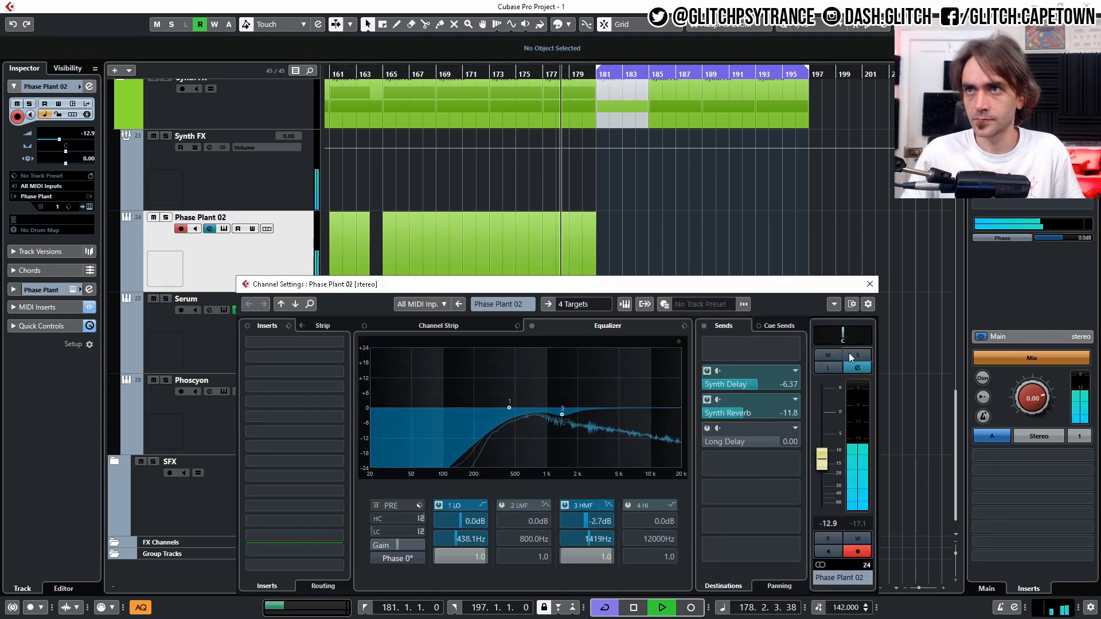
pyautogui.click(858, 540)
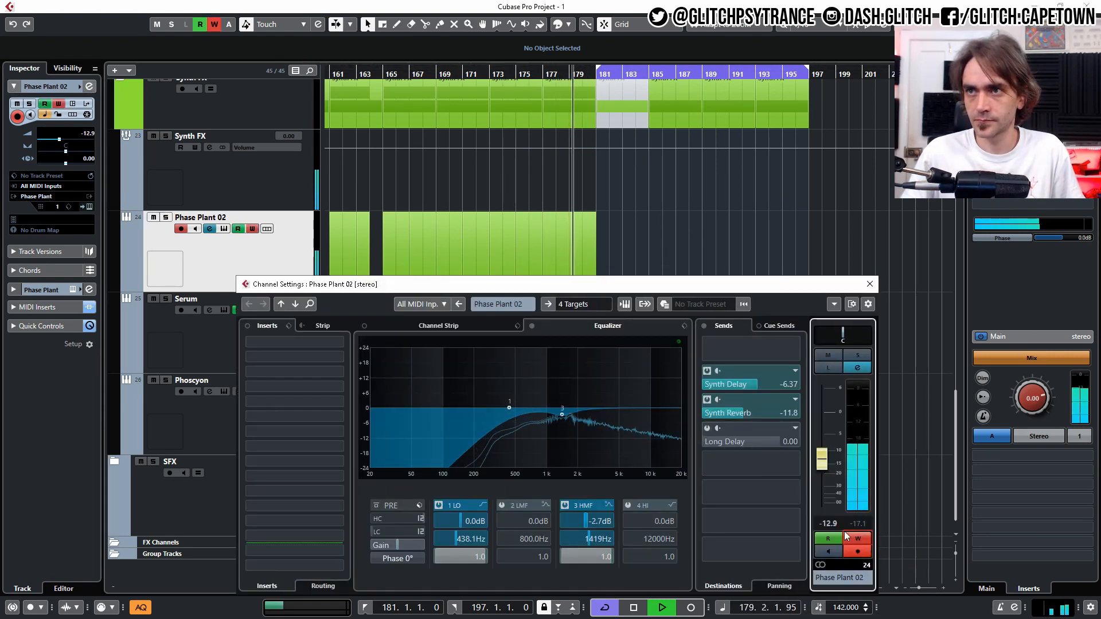
pyautogui.click(705, 428)
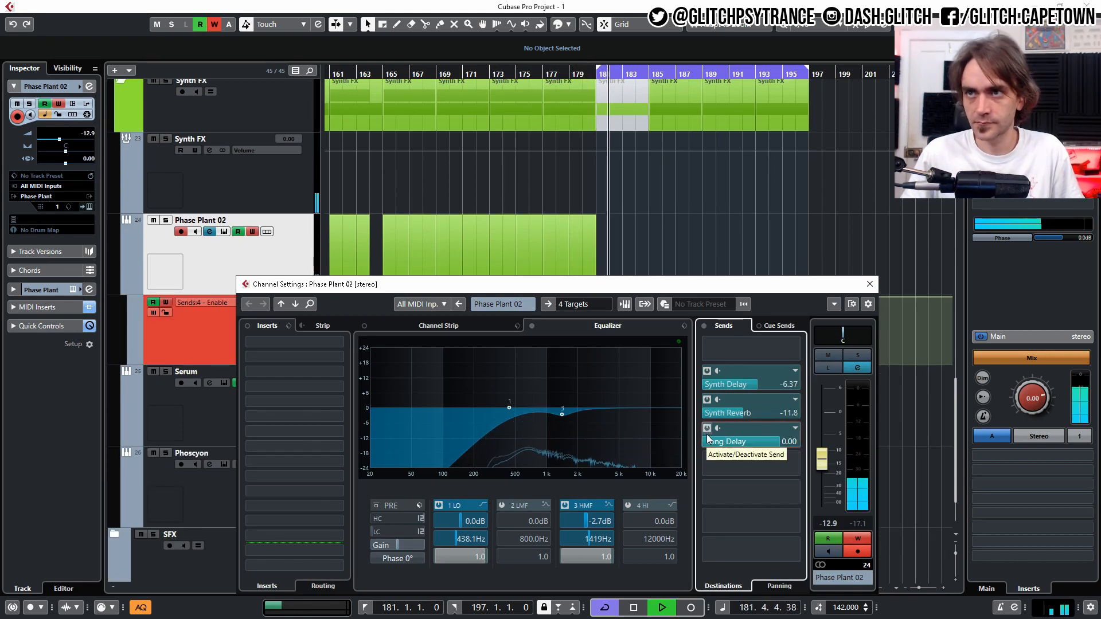
pyautogui.click(706, 428)
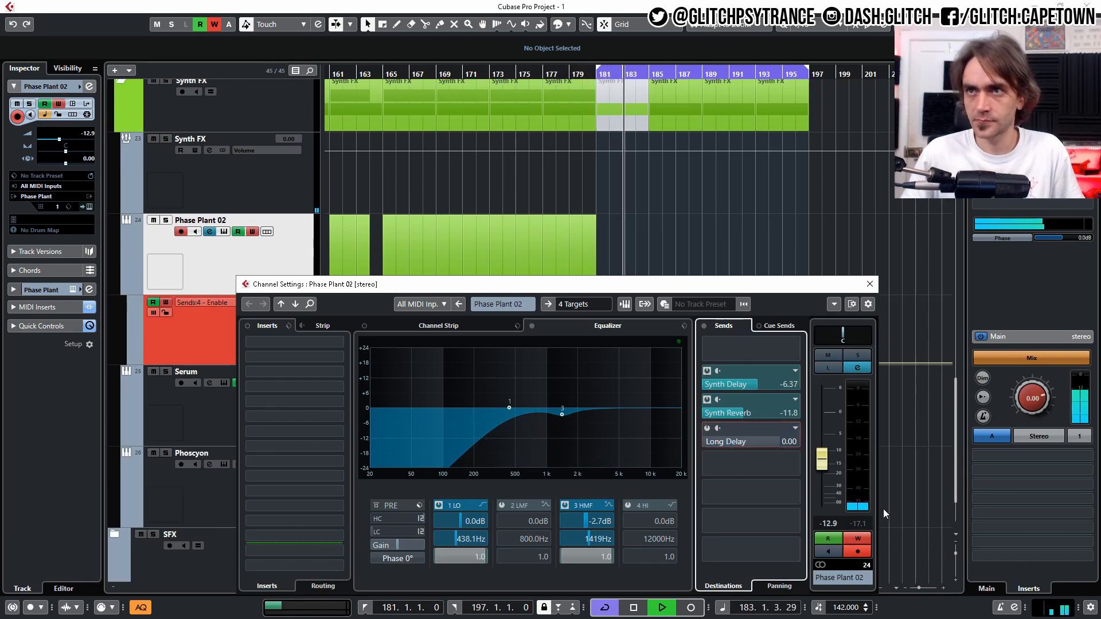
pyautogui.click(860, 540)
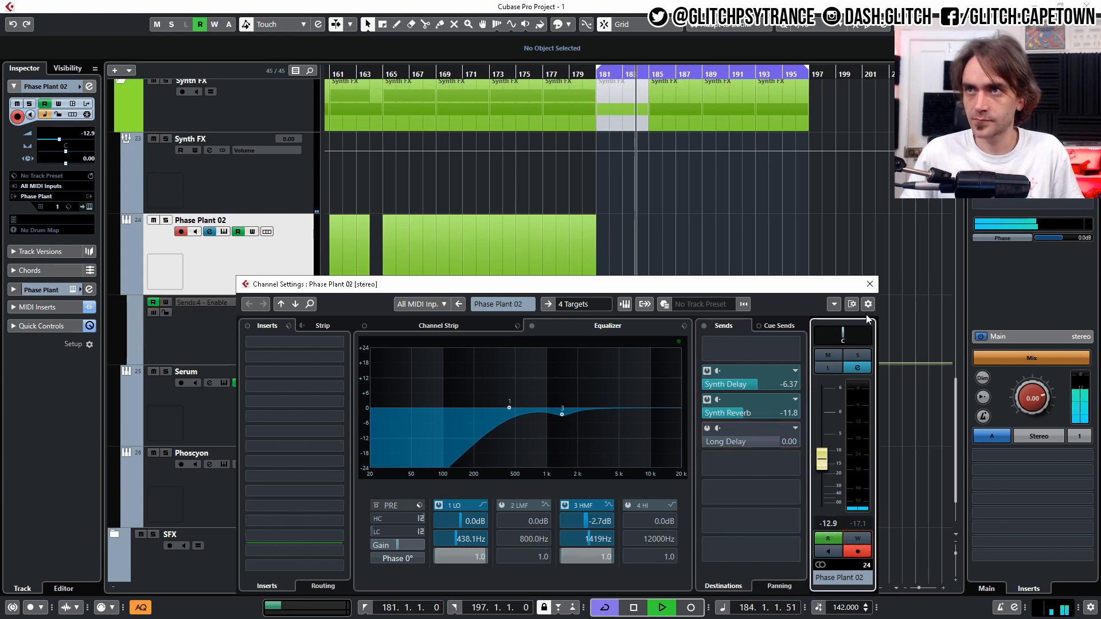
pyautogui.click(869, 284)
pyautogui.click(798, 251)
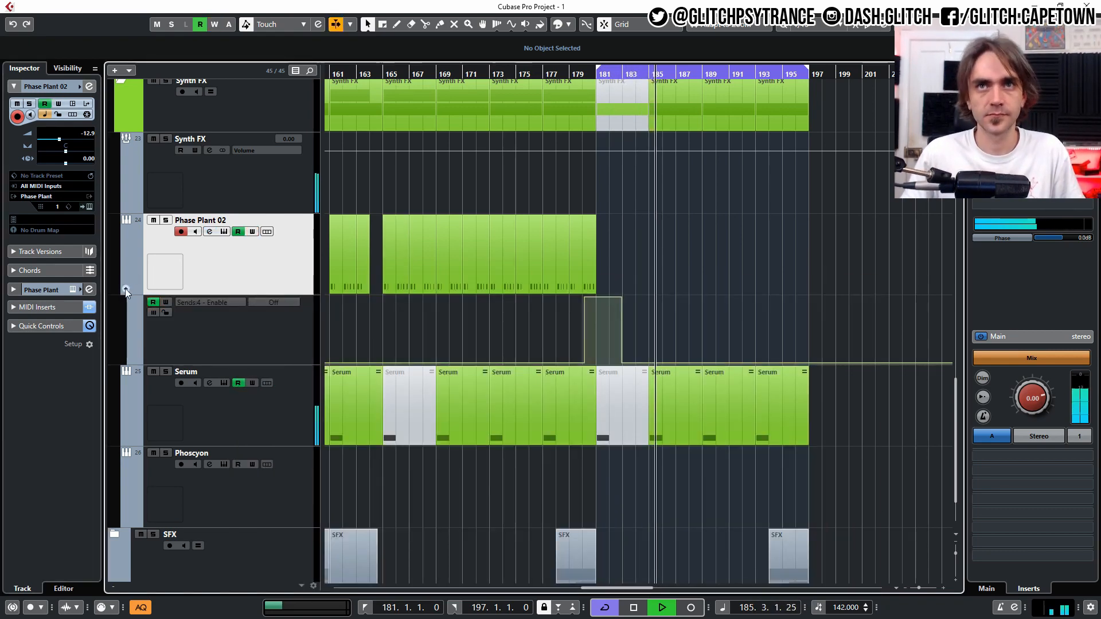
pyautogui.click(125, 287)
# Copy the last bar of the Synth FX Phase Plant 02 part to bars 184, 188, 192 and 196
pyautogui.scroll(3, 653, 263)
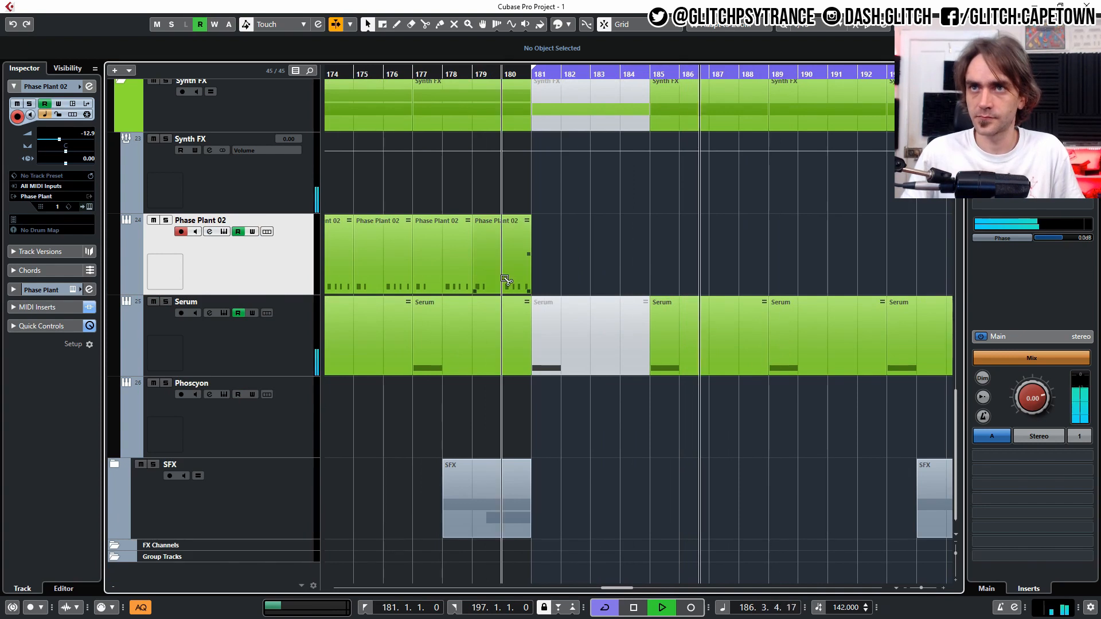
pyautogui.moveTo(505, 280); pyautogui.dragTo(777, 261)
pyautogui.moveTo(755, 266); pyautogui.dragTo(760, 266)
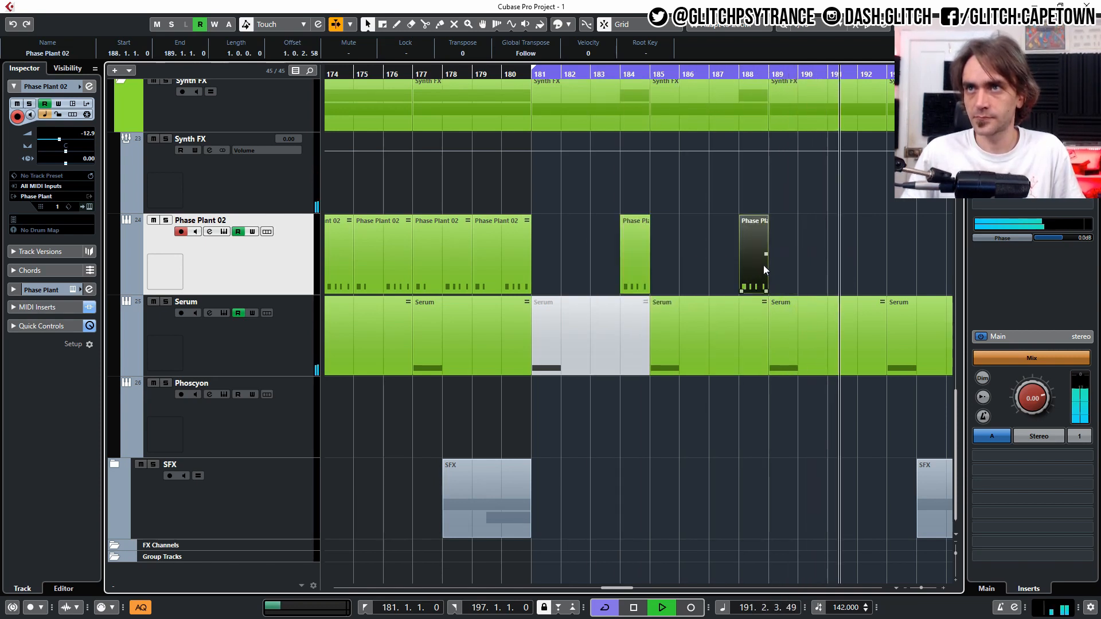
pyautogui.press('g')
pyautogui.press('g')
pyautogui.moveTo(629, 280); pyautogui.dragTo(709, 277)
pyautogui.press('space')
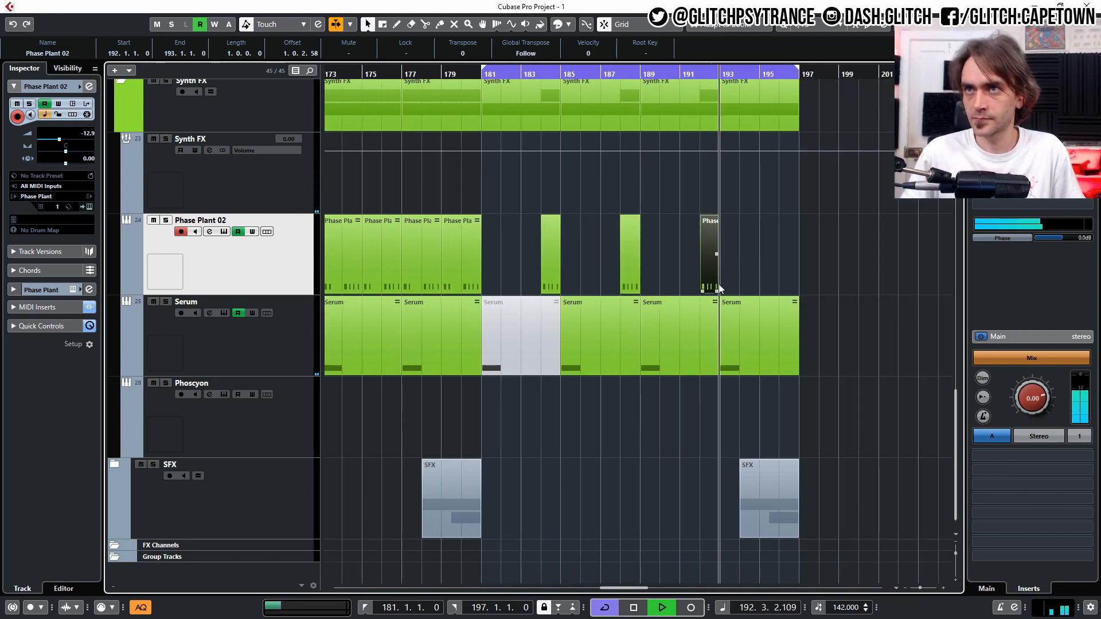
pyautogui.press('space')
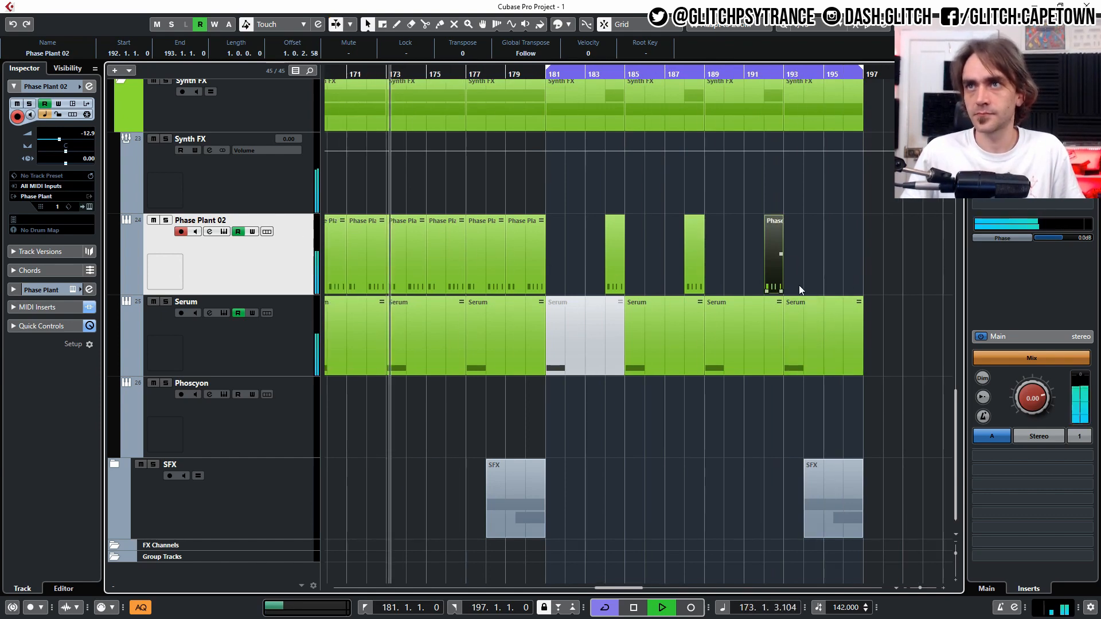
pyautogui.moveTo(786, 255); pyautogui.dragTo(859, 275)
pyautogui.press('g')
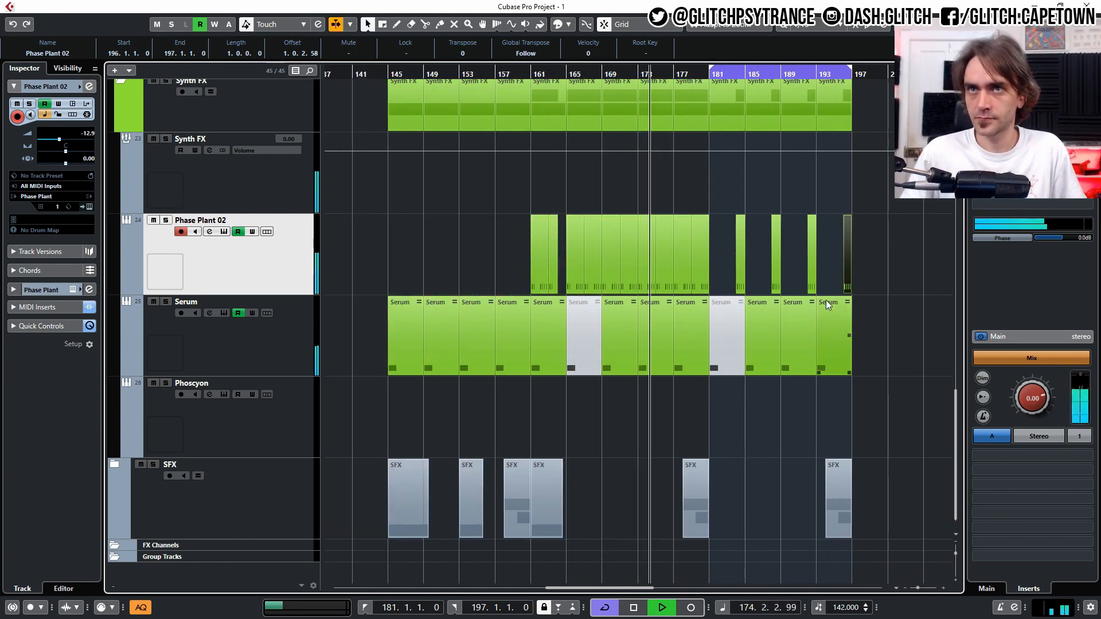
# Show the Phase Plant 02 send enable automation and delete every point after the switch-on before bar 181
pyautogui.click(129, 294)
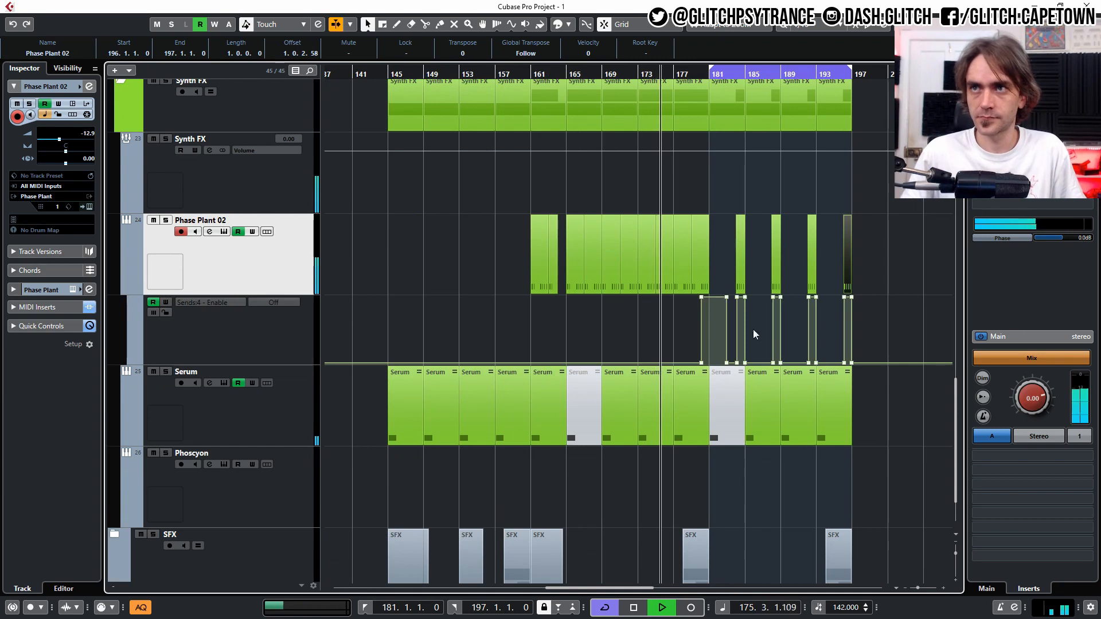
pyautogui.press('h')
pyautogui.moveTo(639, 351); pyautogui.dragTo(949, 363)
pyautogui.press('Delete')
pyautogui.press('Delete')
pyautogui.press('Delete')
pyautogui.press('Delete')
pyautogui.press('g')
pyautogui.press('g')
pyautogui.hscroll(2, 785, 335)
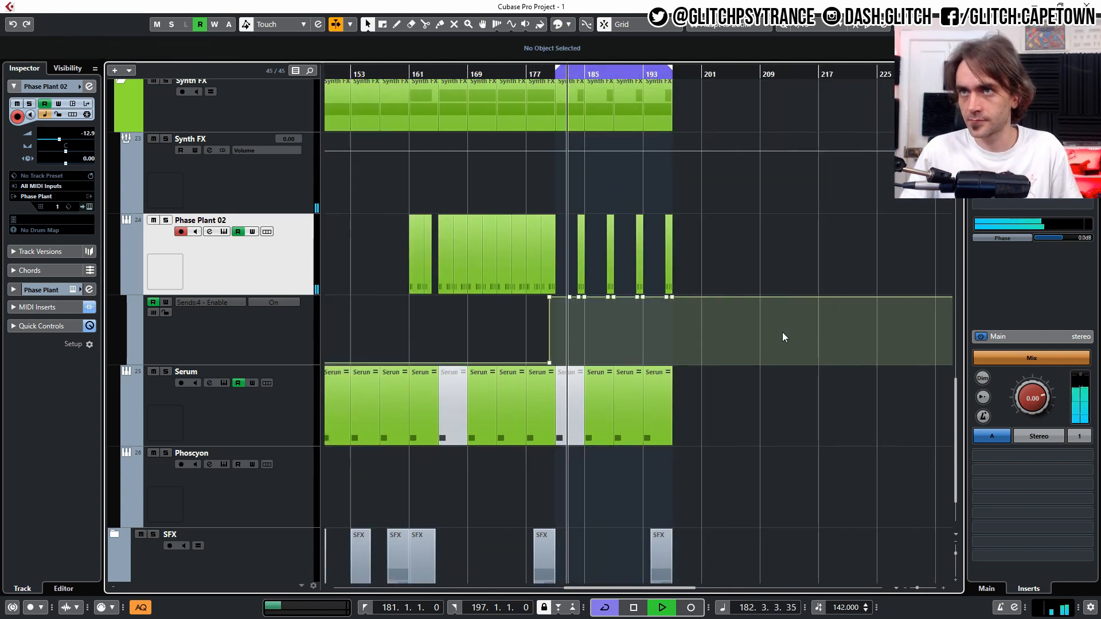
pyautogui.moveTo(725, 337); pyautogui.dragTo(497, 295)
pyautogui.press('Delete')
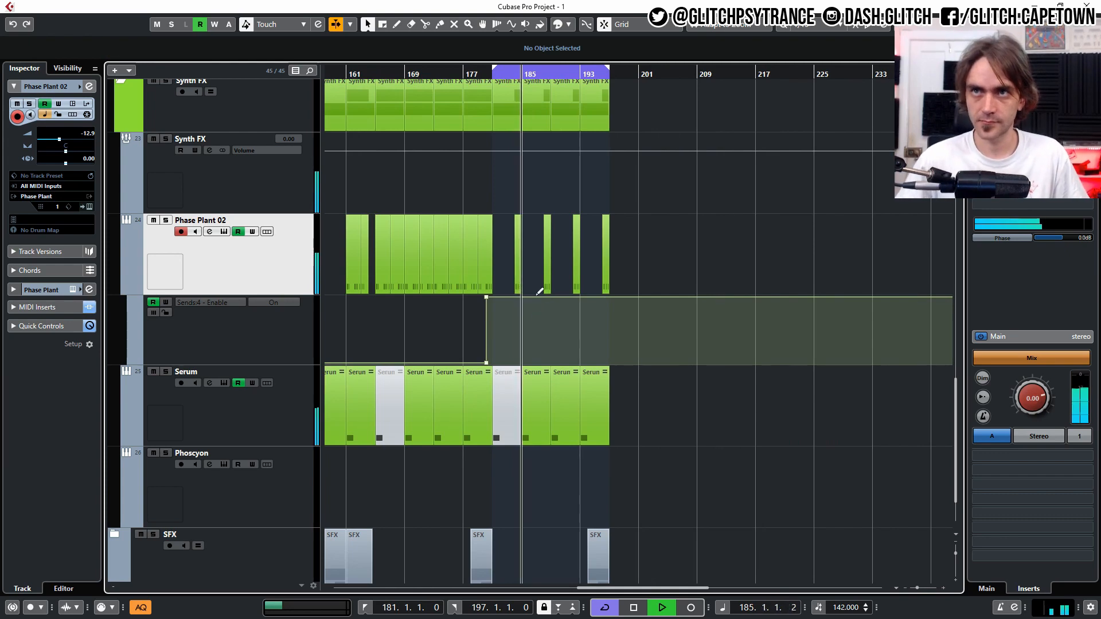
# Move the Phase Plant 02 Long Delay switch-on point to 180.3.1
pyautogui.press('h')
pyautogui.press('h')
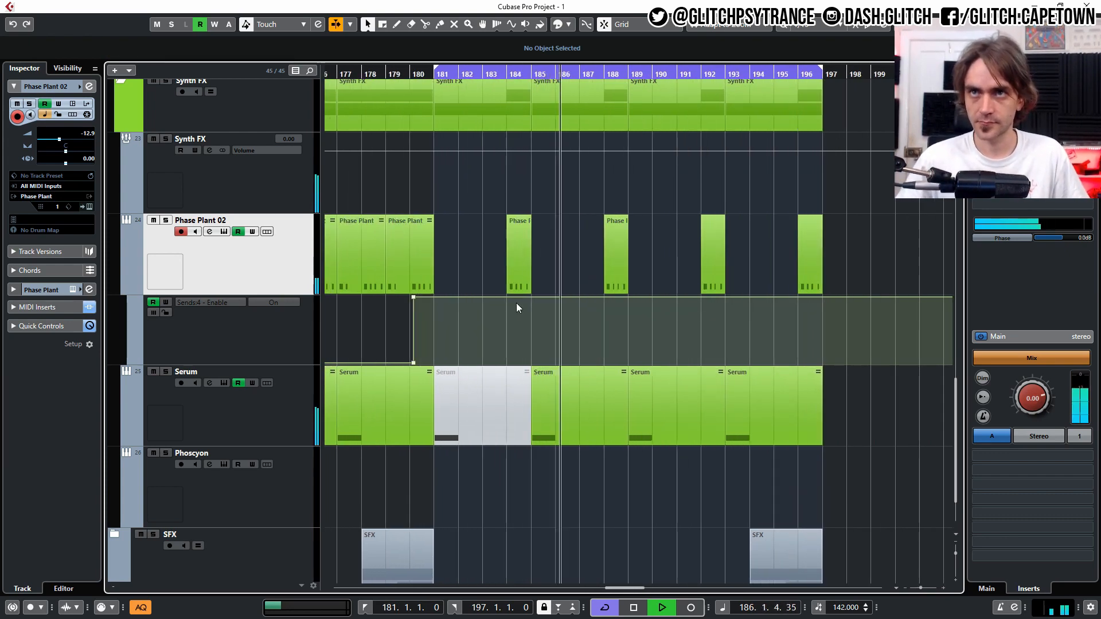
pyautogui.scroll(4, 414, 300)
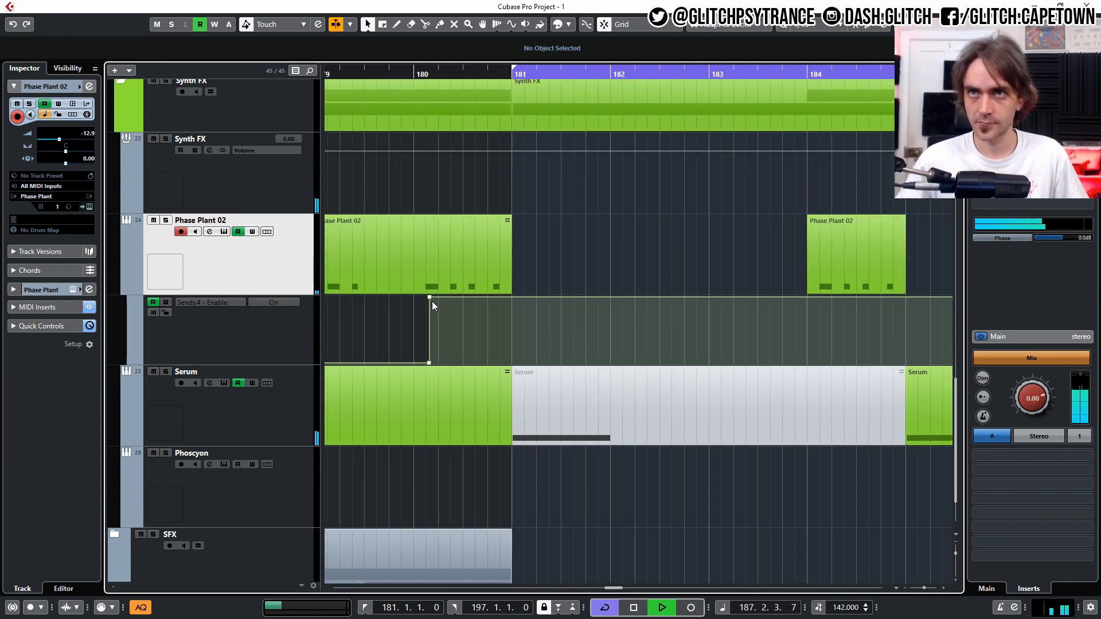
pyautogui.moveTo(429, 297); pyautogui.dragTo(462, 297)
pyautogui.scroll(-4, 787, 286)
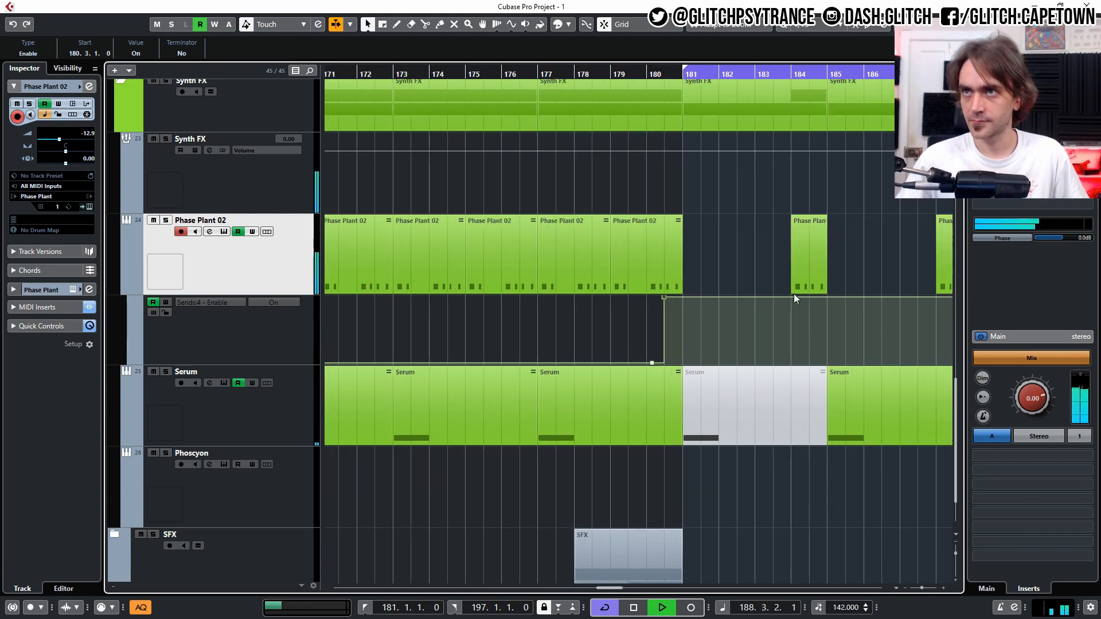
# Switch the Phase Plant 02 Long Delay send off for the first half of bars 184 and 188
pyautogui.moveTo(566, 297); pyautogui.dragTo(585, 355)
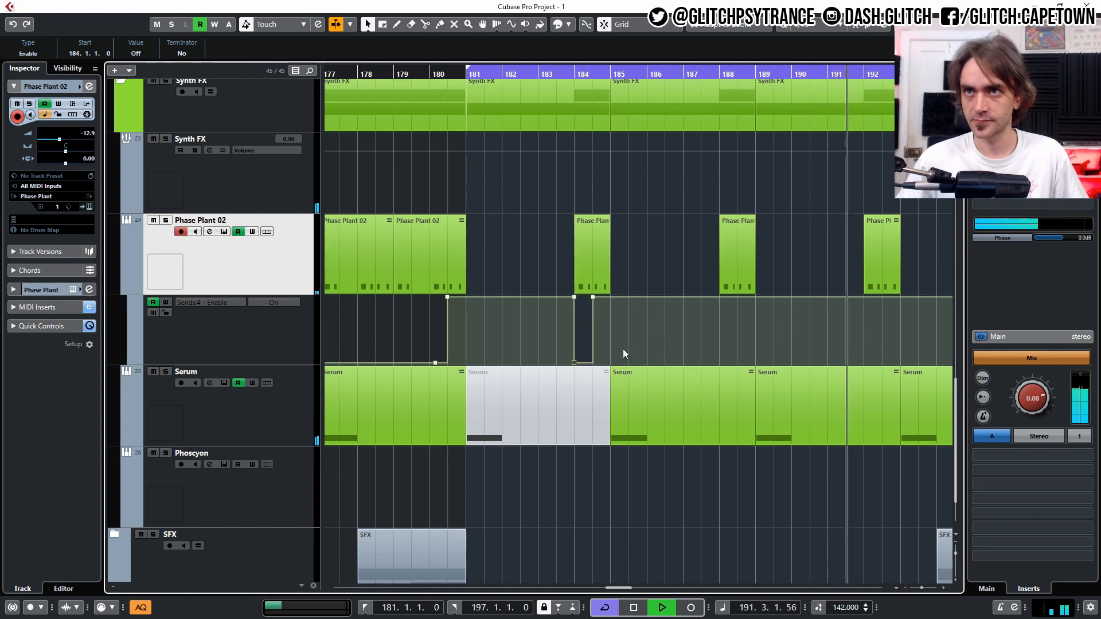
pyautogui.click(720, 297)
pyautogui.click(738, 297)
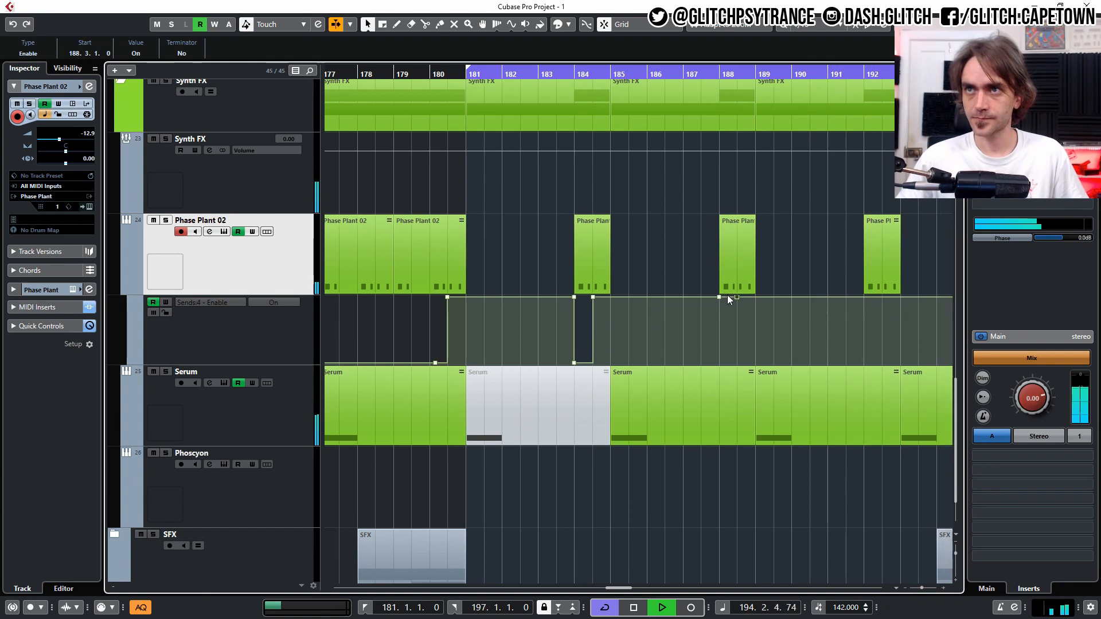
pyautogui.press('space')
pyautogui.click(727, 300)
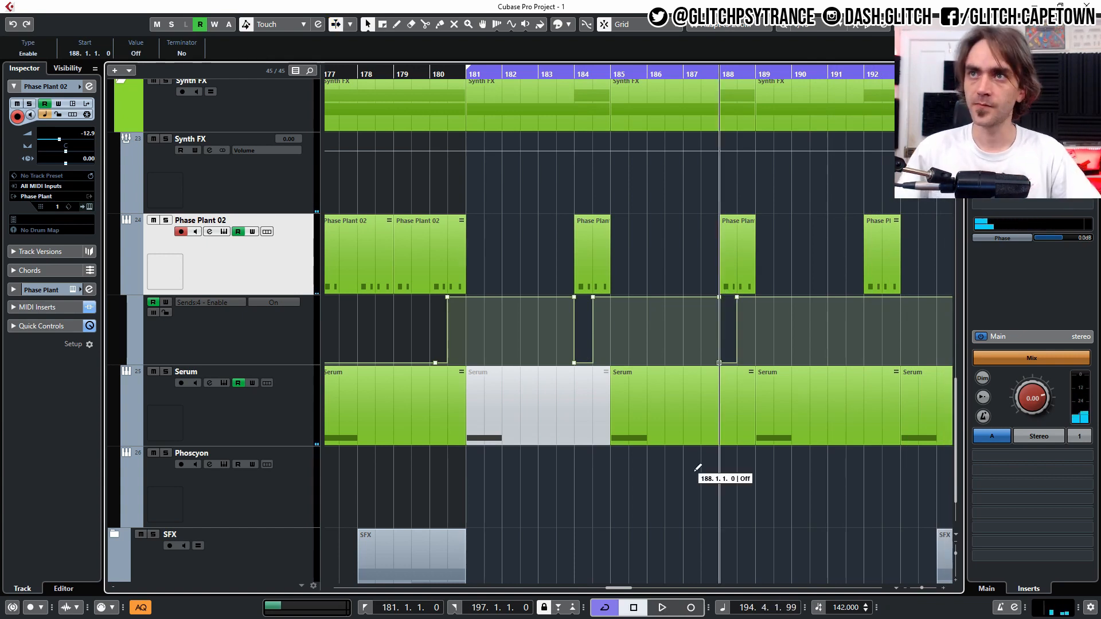
# Switch the Phase Plant 02 Long Delay send off for the first half of bars 192 and 196
pyautogui.click(876, 297)
pyautogui.moveTo(863, 297); pyautogui.dragTo(861, 383)
pyautogui.hscroll(3, 848, 331)
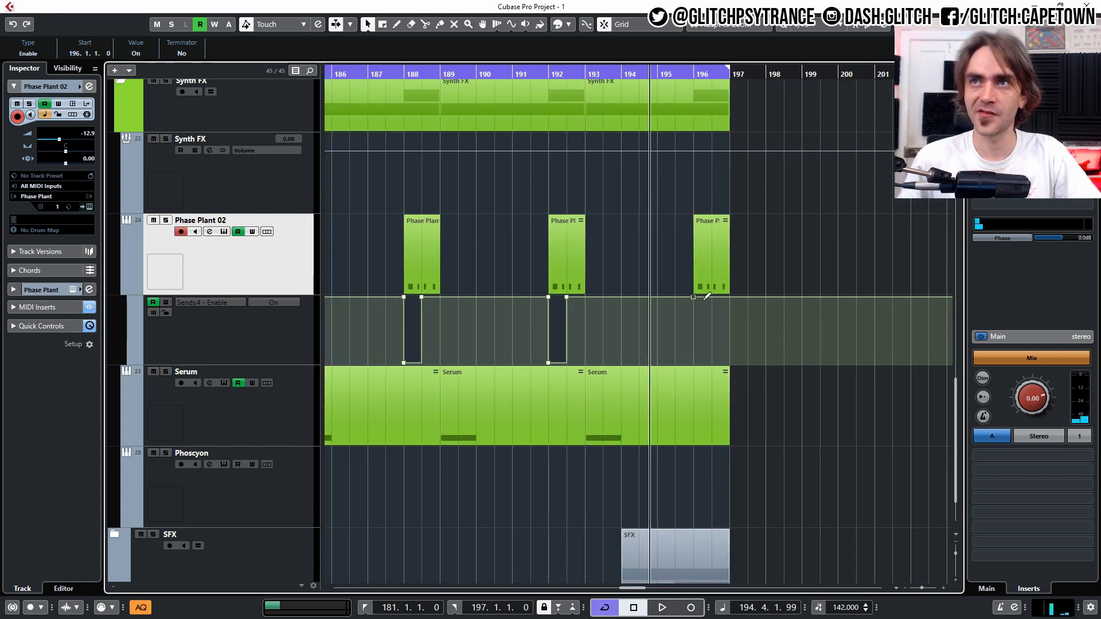
pyautogui.click(711, 297)
pyautogui.moveTo(693, 297); pyautogui.dragTo(693, 362)
pyautogui.hscroll(-5, 679, 356)
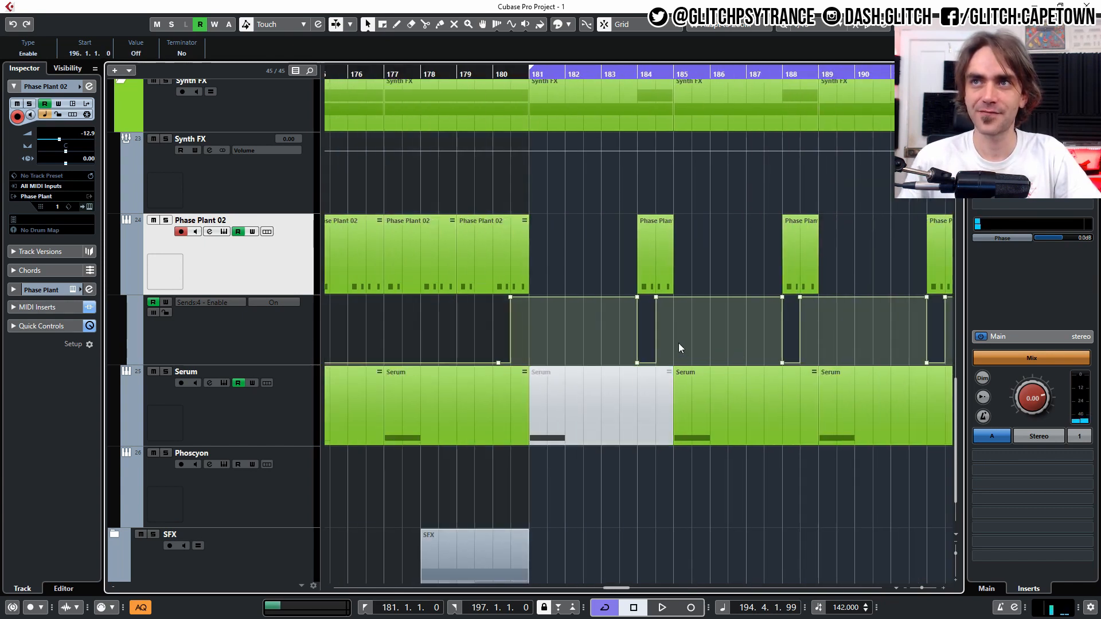
pyautogui.scroll(-3, 678, 330)
pyautogui.hscroll(3, 653, 319)
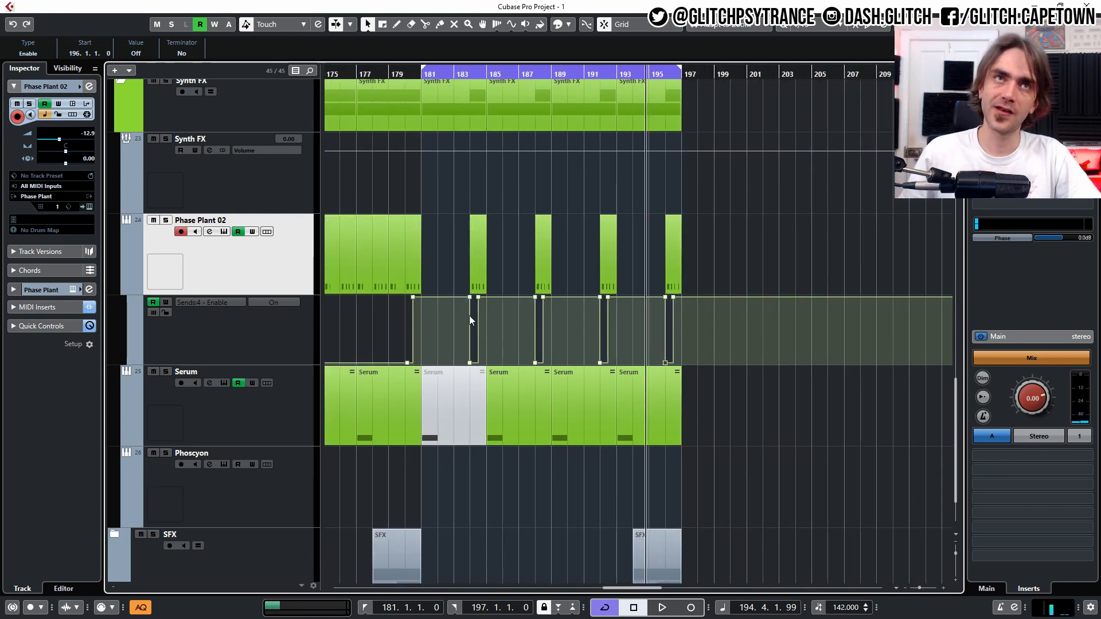
pyautogui.scroll(4, 469, 315)
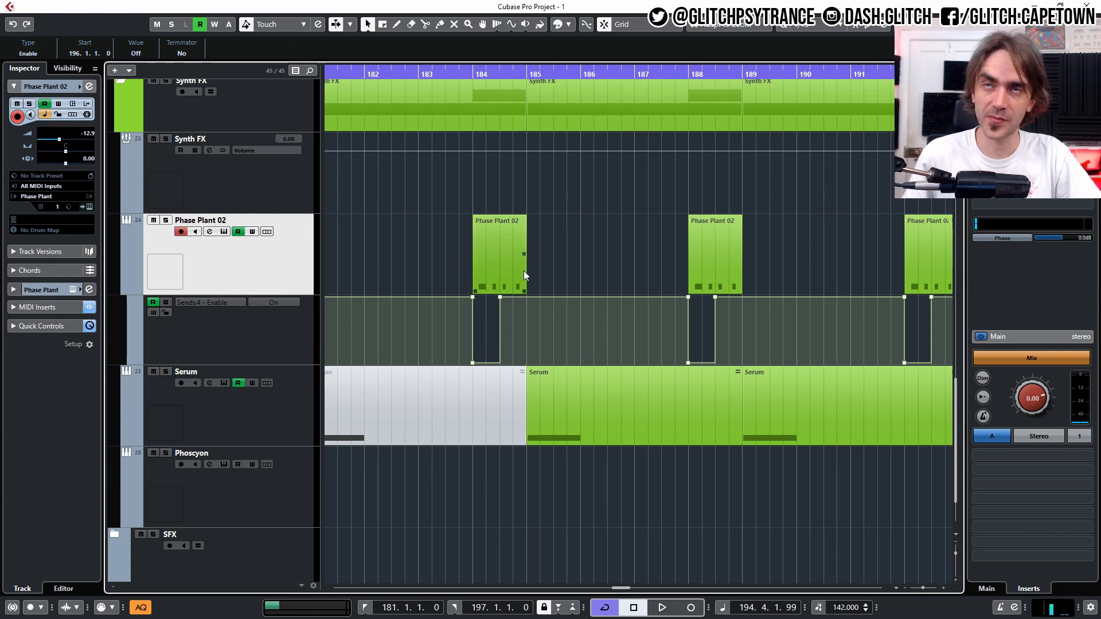
# Play back the arrangement from bar 178 to review the transition at bar 181 and the delay send changes
pyautogui.scroll(-2, 523, 270)
pyautogui.scroll(-1, 512, 281)
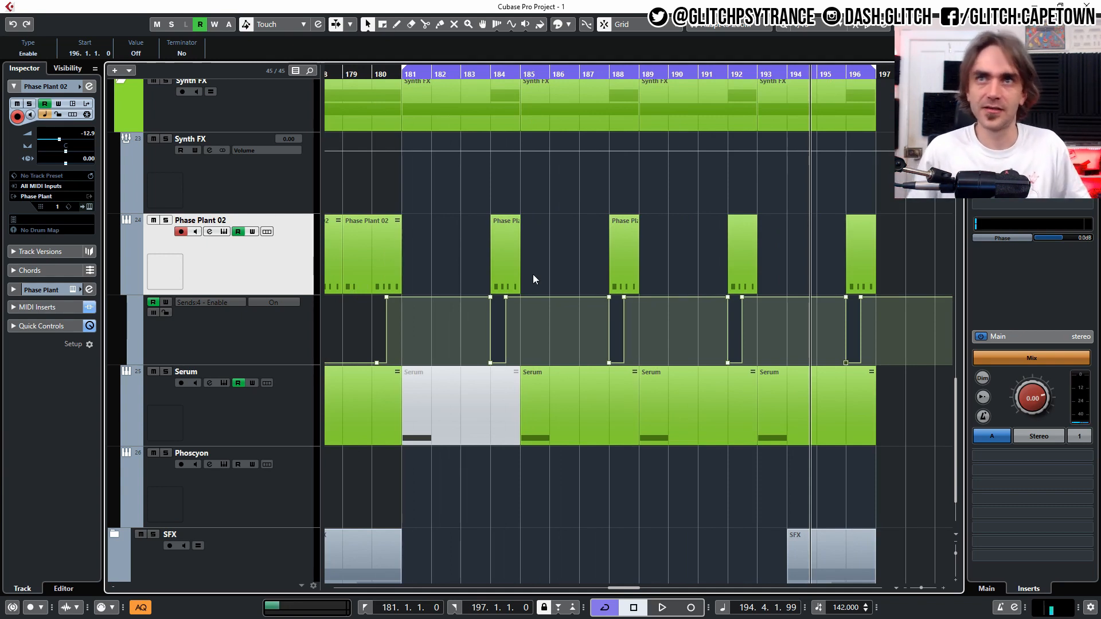
pyautogui.scroll(-1, 533, 275)
pyautogui.scroll(-1, 532, 274)
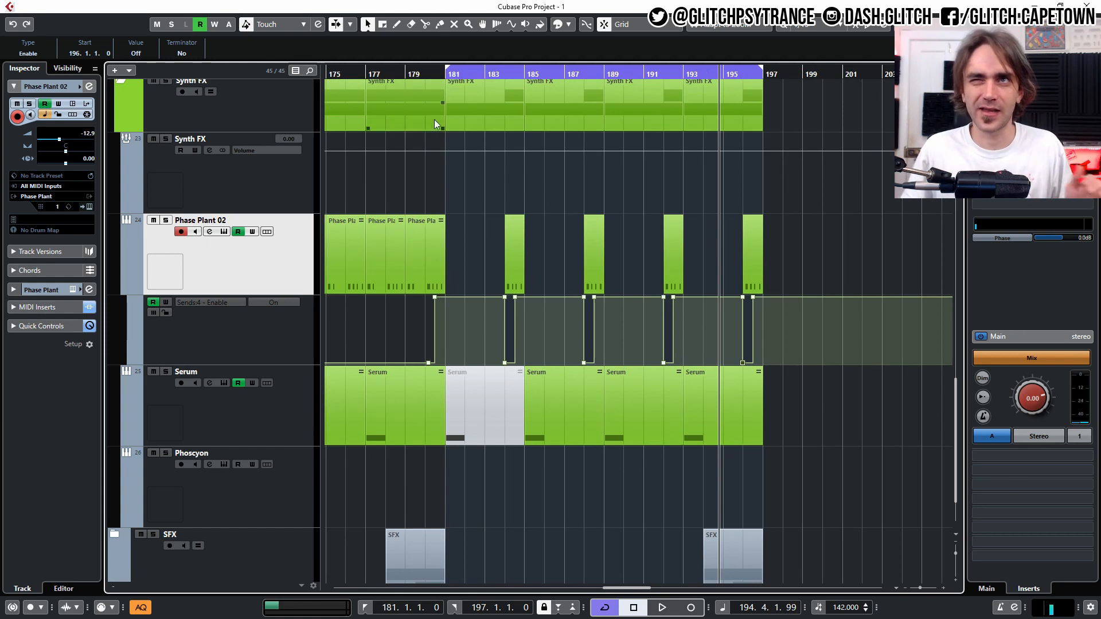
pyautogui.moveTo(385, 81); pyautogui.dragTo(390, 75)
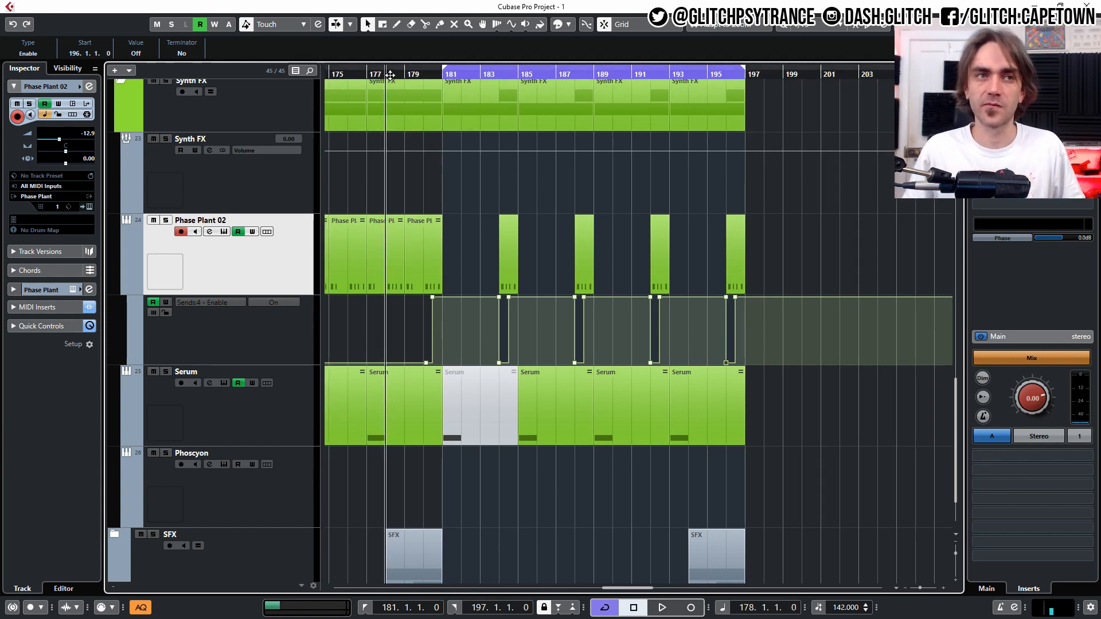
pyautogui.press('space')
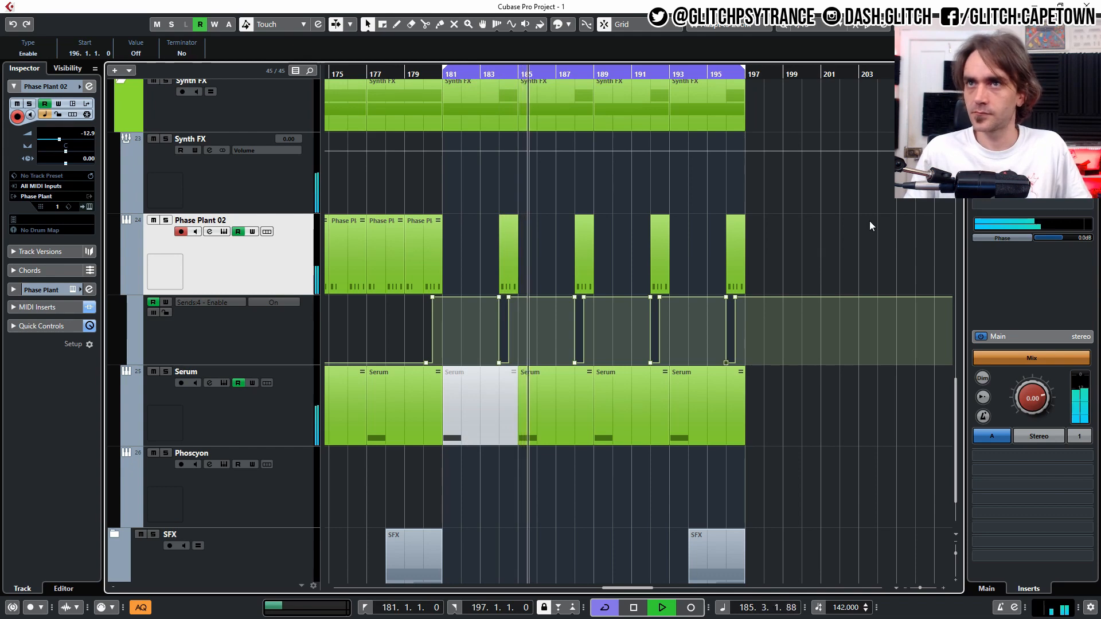
# Collapse the Synth FX and Synths folders to get back to the arrangement overview
pyautogui.scroll(2, 858, 236)
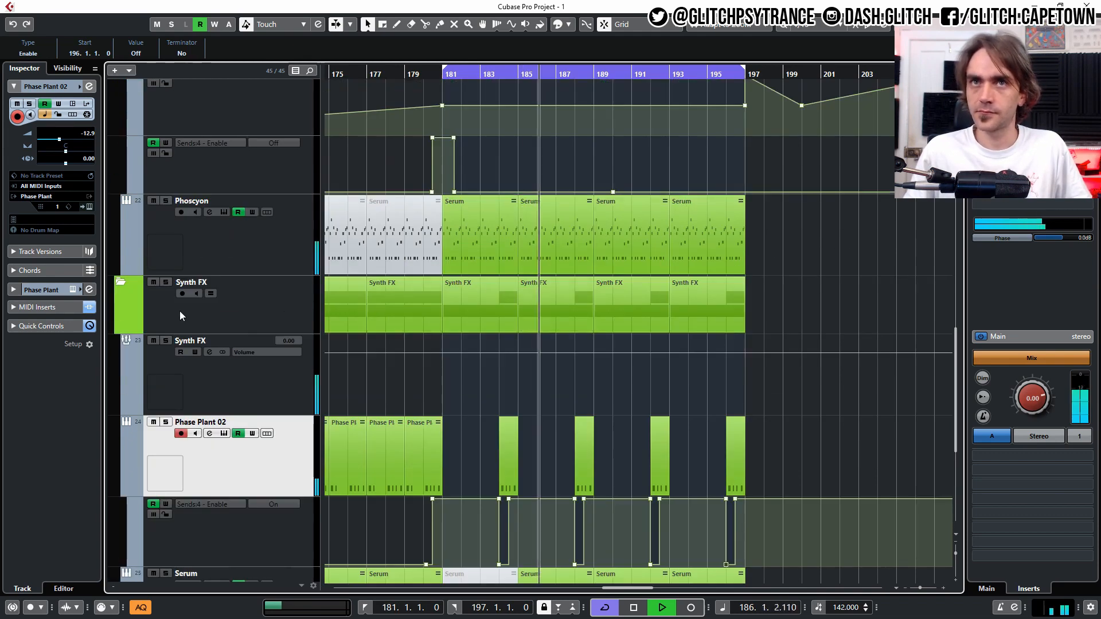
pyautogui.click(120, 280)
pyautogui.scroll(3, 801, 367)
pyautogui.scroll(4, 125, 105)
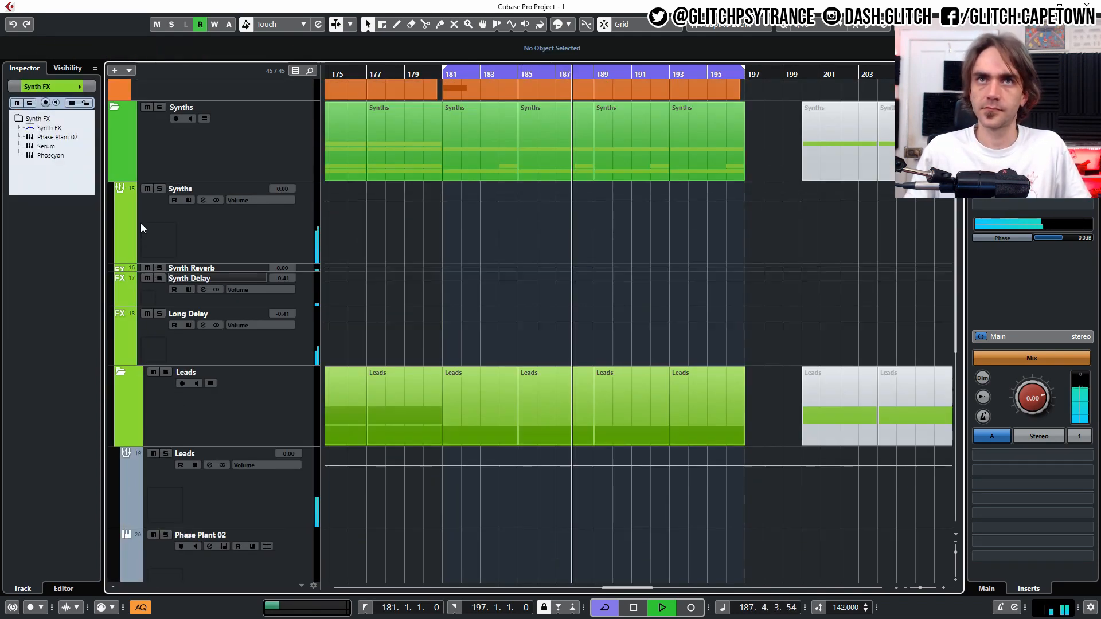
pyautogui.click(115, 108)
pyautogui.scroll(-5, 611, 300)
pyautogui.hscroll(4, 573, 410)
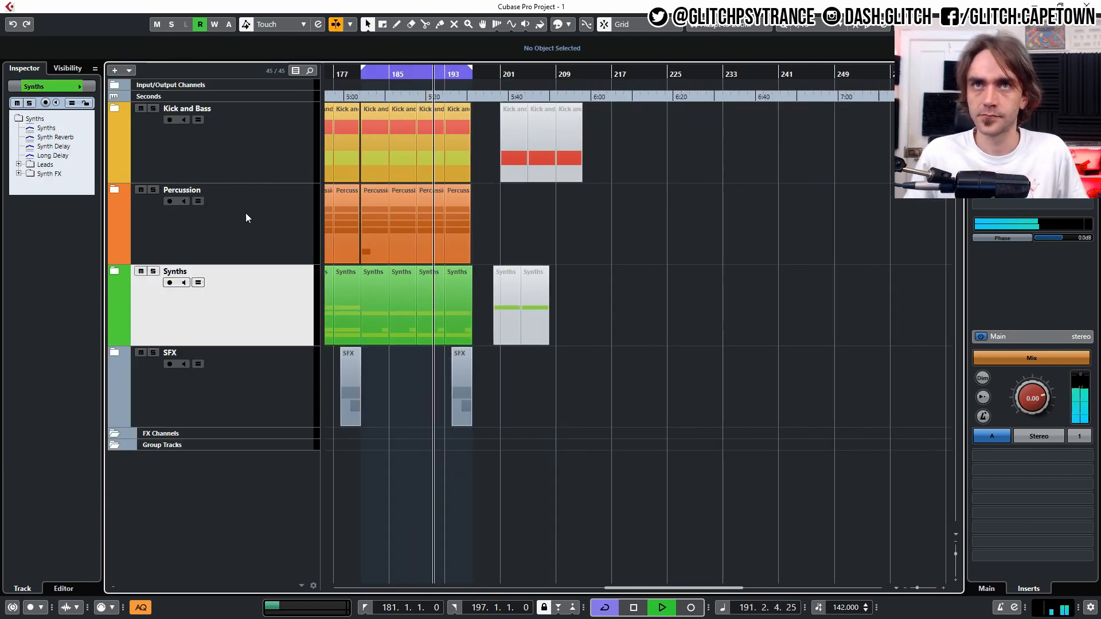
# Expand the Kick and Bass folder and move the first muted Phase Plant 01 part to bar 197
pyautogui.click(115, 109)
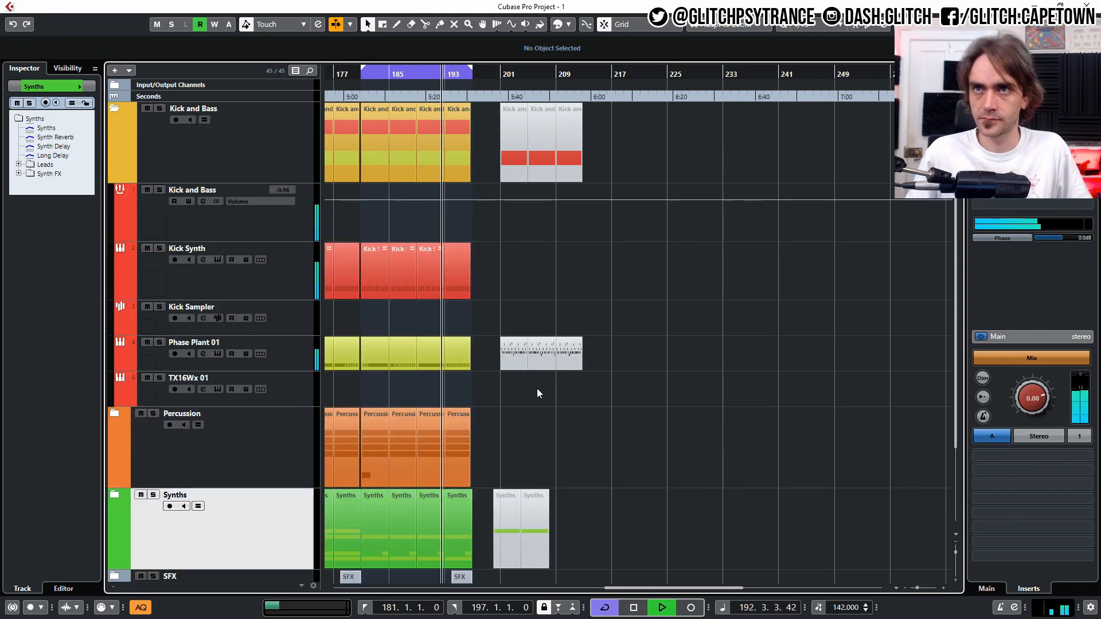
pyautogui.moveTo(515, 350); pyautogui.dragTo(487, 345)
pyautogui.scroll(3, 482, 347)
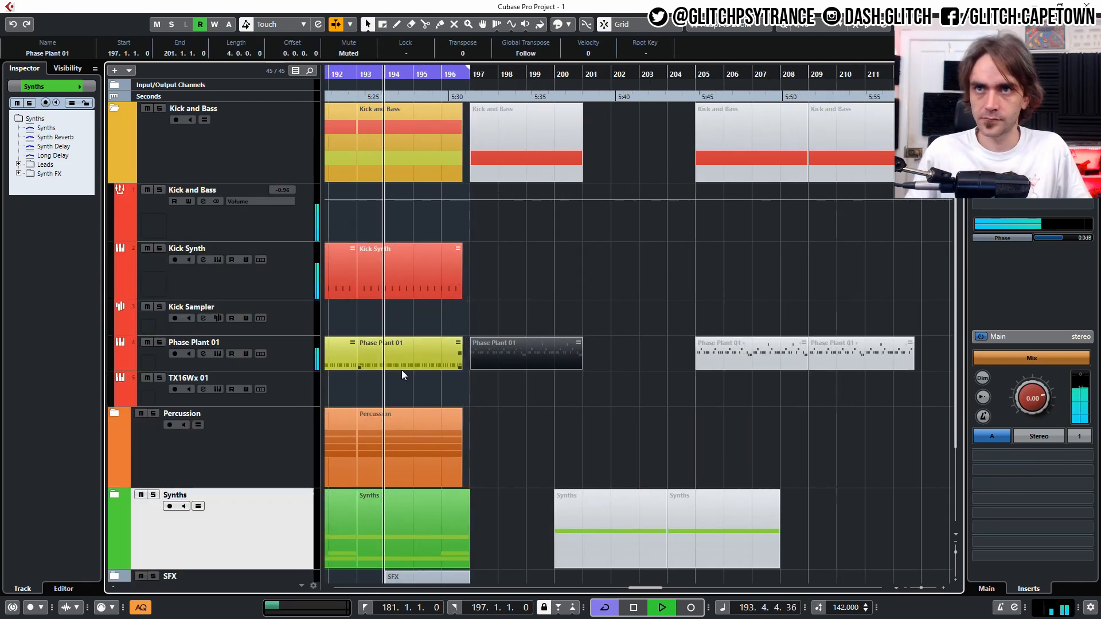
# On the Kick and Bass channel, automate the insert effect amount to rise from bar 193 to full at bar 196 and return to zero at 197
pyautogui.click(110, 215)
pyautogui.hscroll(-5, 477, 435)
pyautogui.click(545, 436)
pyautogui.moveTo(630, 436); pyautogui.dragTo(659, 435)
# Trim the last Kick and Bass parts to end at bar 196, with the Kick Synth part ending at 196.2.1
pyautogui.moveTo(650, 180); pyautogui.dragTo(629, 180)
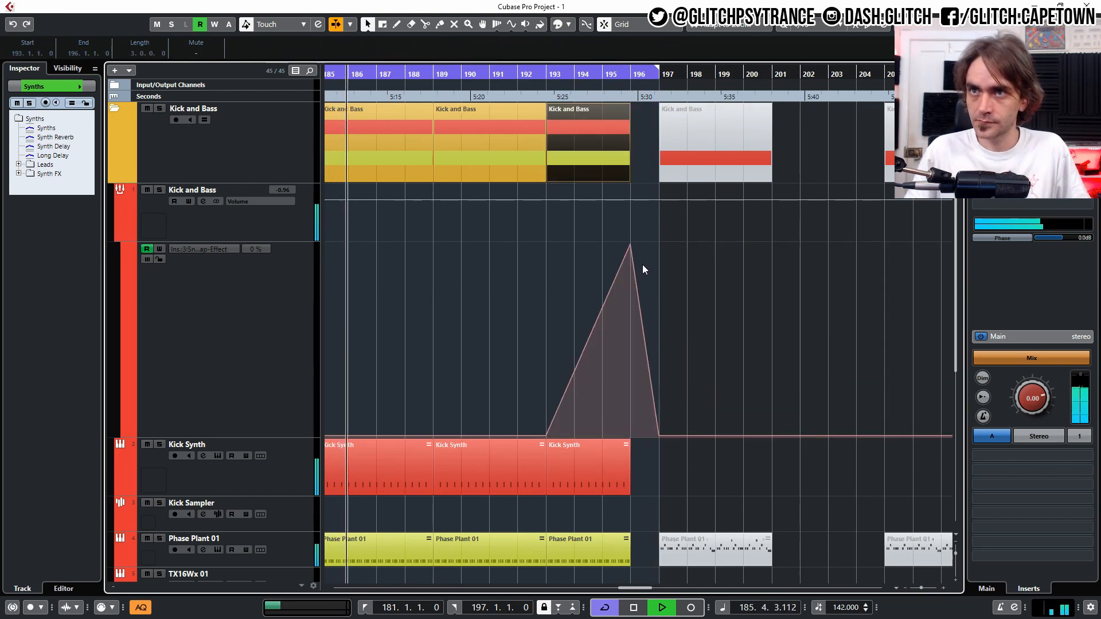
pyautogui.scroll(-3, 631, 273)
pyautogui.scroll(2, 629, 283)
pyautogui.moveTo(629, 283); pyautogui.dragTo(644, 280)
pyautogui.scroll(-5, 665, 390)
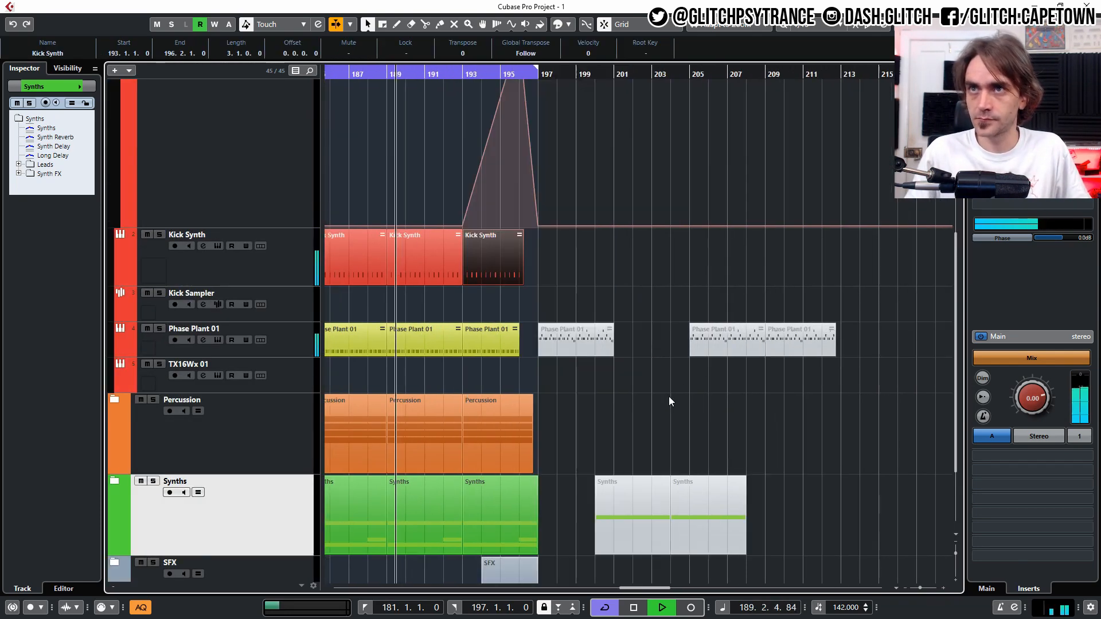
# Collapse Kick and Bass, move its muted parts to bars 217, 221 and 225, and move the muted Synths parts to bar 213
pyautogui.hscroll(-3, 602, 380)
pyautogui.scroll(4, 642, 430)
pyautogui.click(115, 108)
pyautogui.moveTo(736, 368); pyautogui.dragTo(726, 314)
pyautogui.moveTo(588, 168); pyautogui.dragTo(724, 170)
pyautogui.click(678, 210)
pyautogui.moveTo(678, 208); pyautogui.dragTo(655, 164)
pyautogui.moveTo(654, 164); pyautogui.dragTo(787, 164)
pyautogui.moveTo(713, 169); pyautogui.dragTo(747, 170)
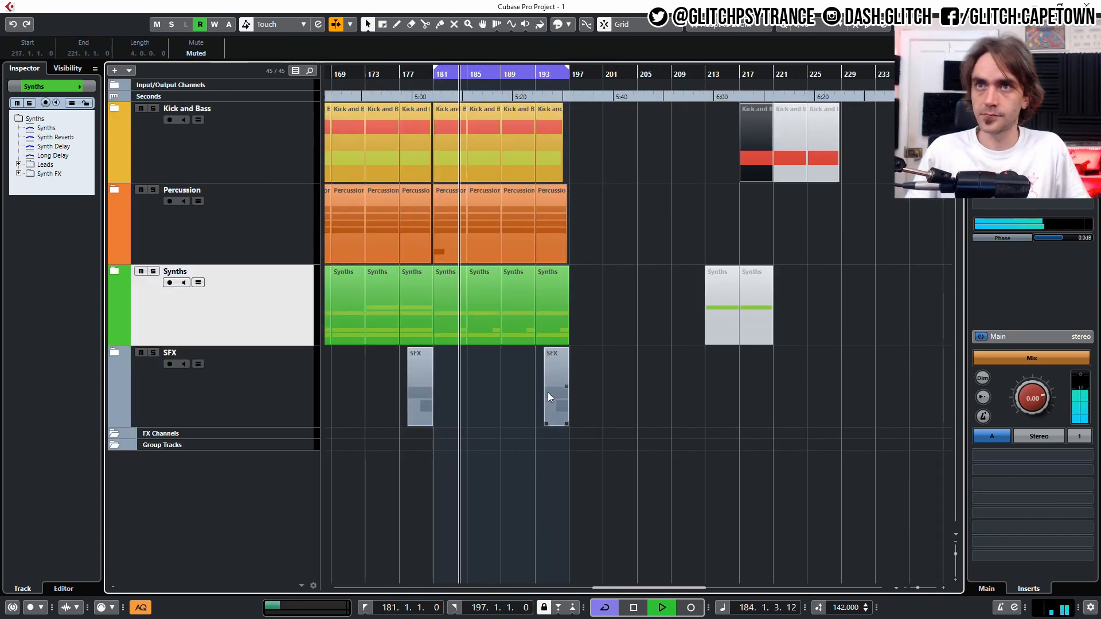
# Copy the SFX parts from the earlier section into bars 197 to 213
pyautogui.scroll(-2, 548, 394)
pyautogui.hscroll(-2, 430, 467)
pyautogui.moveTo(394, 470); pyautogui.dragTo(483, 410)
pyautogui.moveTo(417, 393); pyautogui.dragTo(710, 395)
pyautogui.click(730, 435)
pyautogui.scroll(3, 731, 436)
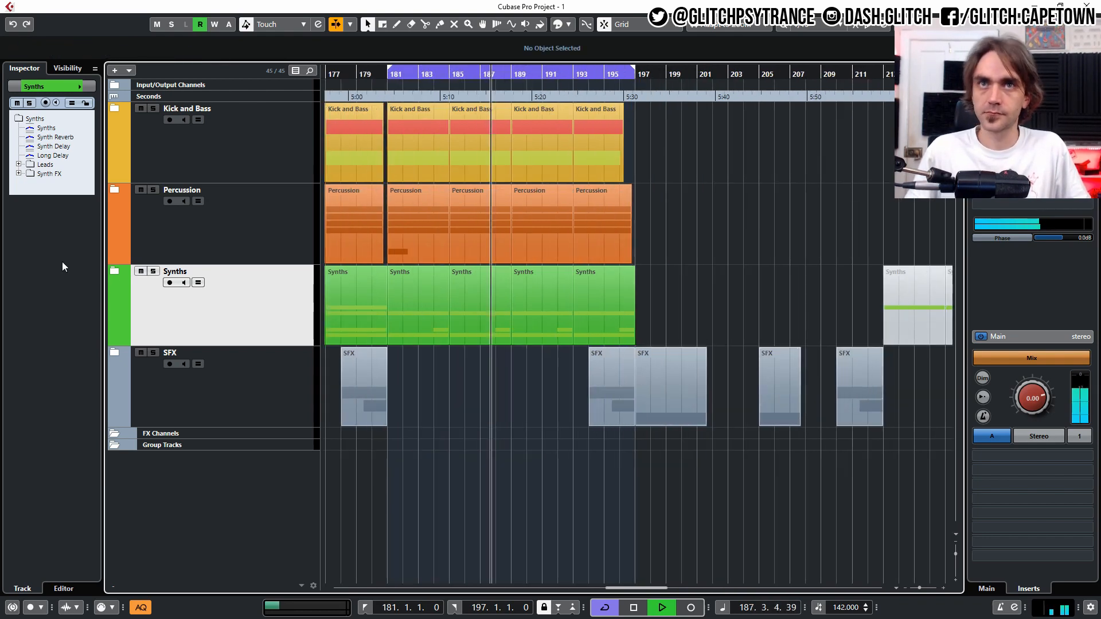
# Expand the Synths folder and copy four Synth FX parts to fill bars 197 to 213
pyautogui.click(115, 271)
pyautogui.scroll(-5, 603, 353)
pyautogui.scroll(-8, 602, 354)
pyautogui.moveTo(635, 424); pyautogui.dragTo(670, 436)
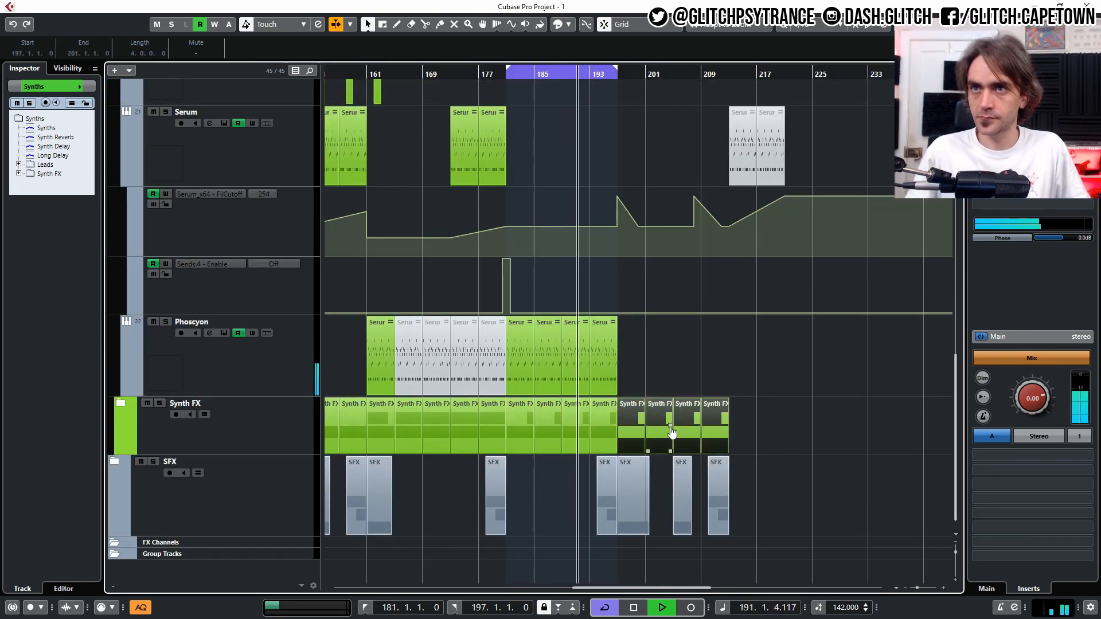
# Copy the four Serum lead parts that precede bar 161 to bar 197
pyautogui.scroll(7, 670, 436)
pyautogui.click(123, 270)
pyautogui.click(121, 319)
pyautogui.scroll(-5, 516, 321)
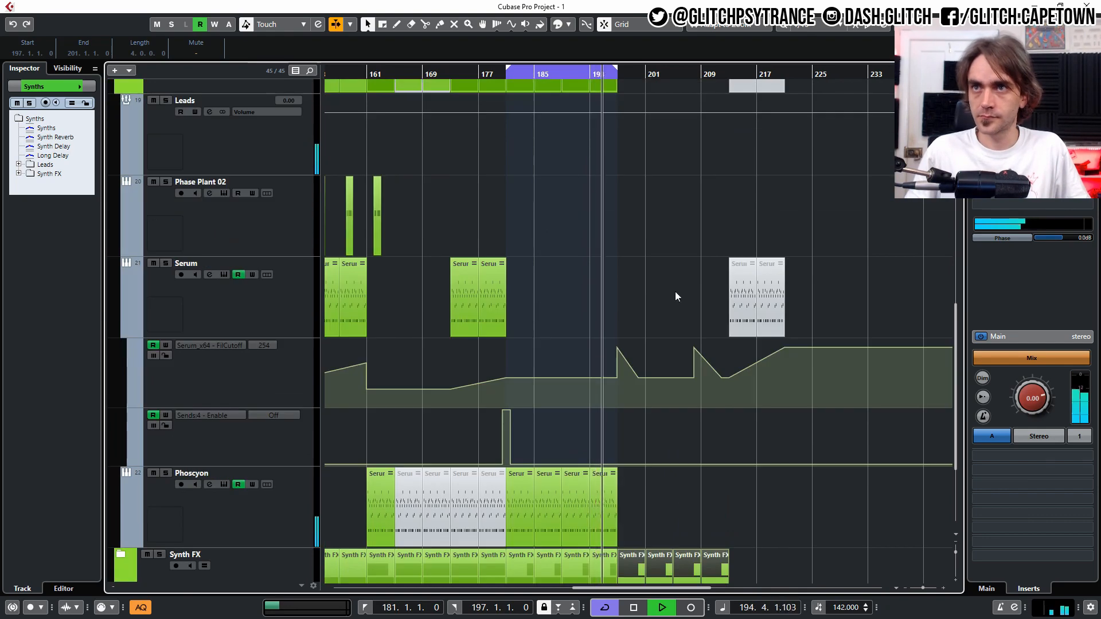
pyautogui.hscroll(-3, 659, 292)
pyautogui.moveTo(560, 308); pyautogui.dragTo(462, 320)
pyautogui.moveTo(458, 303); pyautogui.dragTo(817, 297)
# Switch off cycle playback and set the locators to bars 197 to 213
pyautogui.hscroll(3, 814, 297)
pyautogui.scroll(3, 791, 287)
pyautogui.press('KP_Divide')
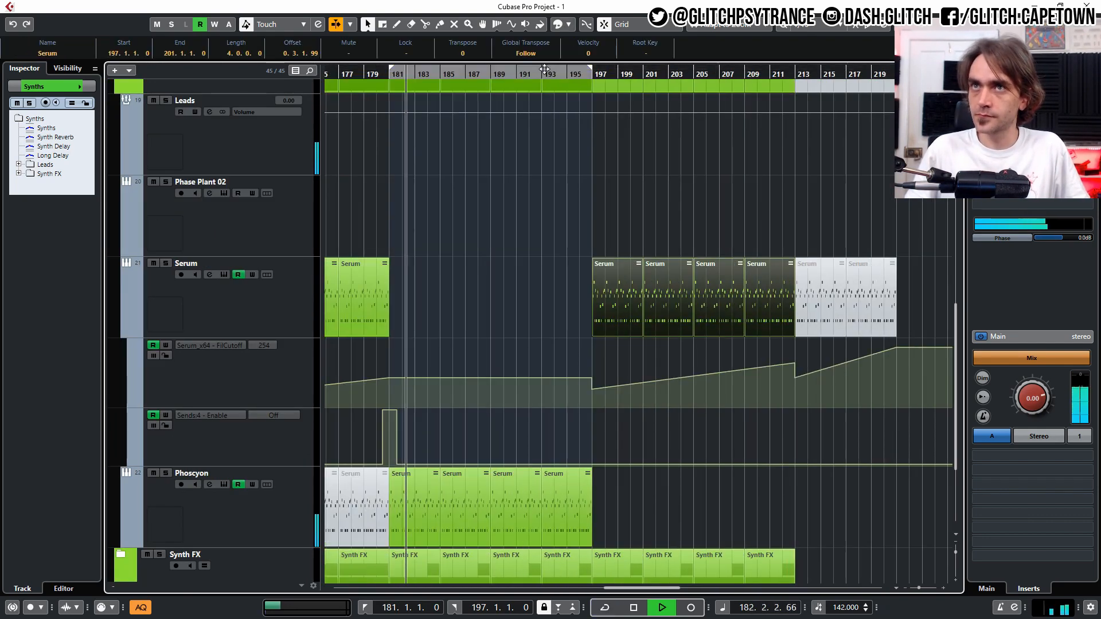
pyautogui.click(521, 75)
pyautogui.press('p')
# Smooth the Serum filter cutoff automation by deleting the upper points at bars 197 and 213 and moving the low point to bar 196
pyautogui.click(592, 378)
pyautogui.press('Delete')
pyautogui.moveTo(592, 389); pyautogui.dragTo(579, 396)
pyautogui.click(794, 378)
pyautogui.press('Delete')
# Copy the four Phase Plant 02 lead parts starting at bar 146 to bars 198, 202, 206 and 210
pyautogui.scroll(-3, 788, 395)
pyautogui.hscroll(-5, 662, 349)
pyautogui.hscroll(3, 573, 298)
pyautogui.scroll(3, 404, 238)
pyautogui.moveTo(369, 241); pyautogui.dragTo(539, 165)
pyautogui.scroll(3, 520, 195)
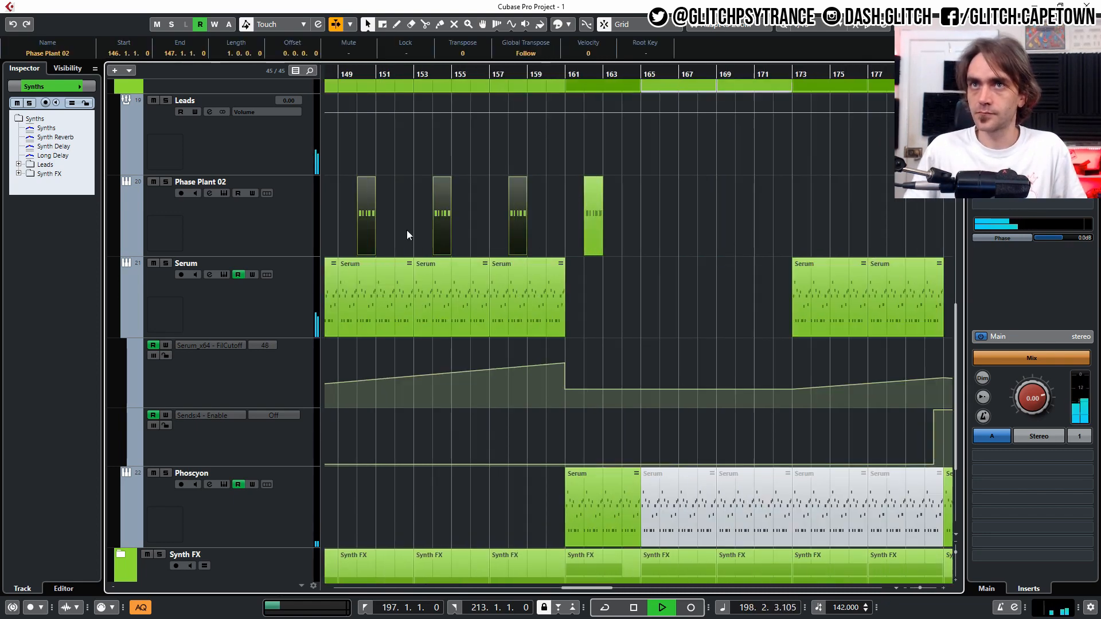
pyautogui.hscroll(-2, 407, 229)
pyautogui.moveTo(500, 230); pyautogui.dragTo(619, 224)
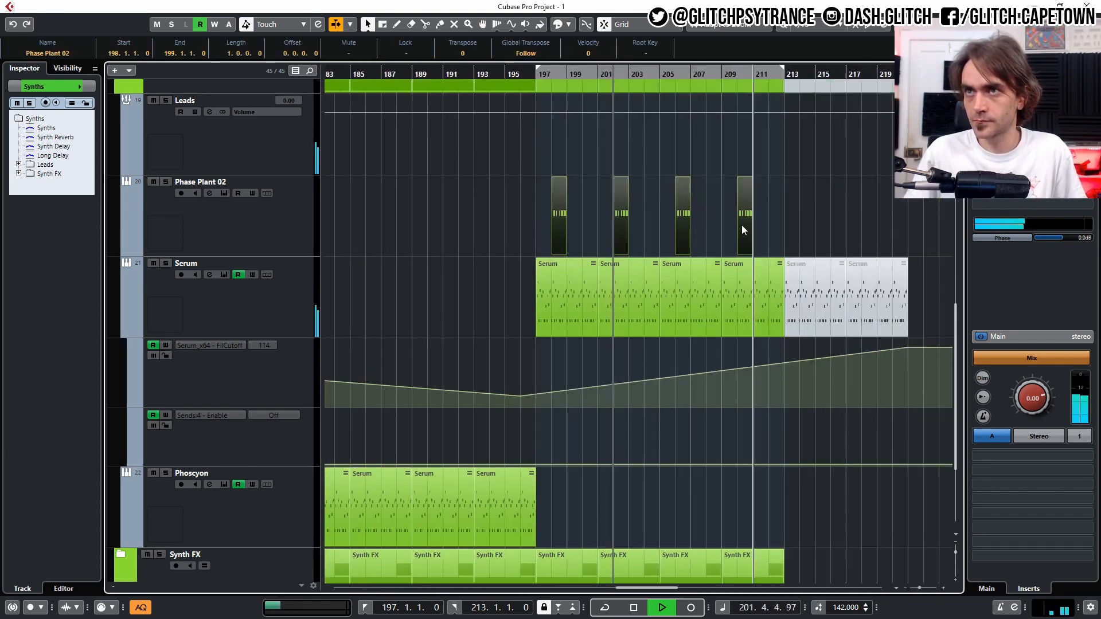
# Raise the Serum filter cutoff automation at bar 213 and delete the muted Serum parts after it
pyautogui.scroll(-3, 743, 229)
pyautogui.hscroll(2, 746, 269)
pyautogui.moveTo(677, 362); pyautogui.dragTo(677, 354)
pyautogui.moveTo(804, 256); pyautogui.dragTo(700, 290)
pyautogui.press('Delete')
pyautogui.scroll(-3, 675, 401)
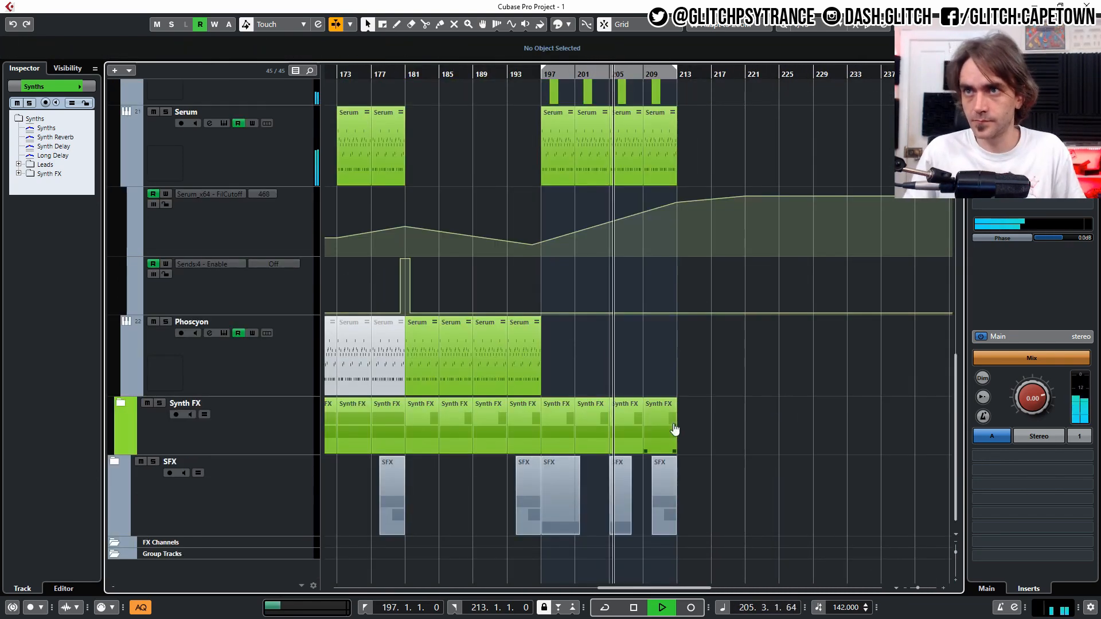
# Collapse the Leads and Synths folders, move the muted Kick and Bass part from bar 217 to 205 and duplicate it at 209
pyautogui.scroll(3, 625, 444)
pyautogui.click(127, 181)
pyautogui.scroll(10, 127, 182)
pyautogui.click(114, 271)
pyautogui.moveTo(813, 148); pyautogui.dragTo(627, 149)
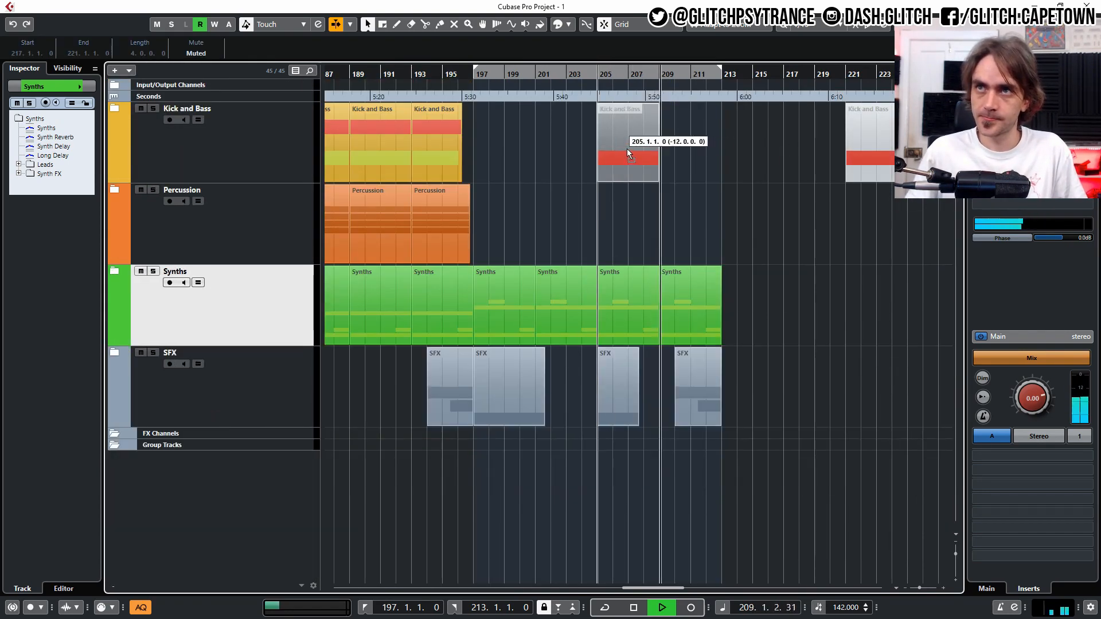
pyautogui.hotkey('ctrl', 'd')
# Expand Kick and Bass, copy the Kick Synth part at bar 189 to bar 205 and duplicate it at 209
pyautogui.click(114, 108)
pyautogui.scroll(-4, 470, 353)
pyautogui.moveTo(393, 282); pyautogui.dragTo(648, 270)
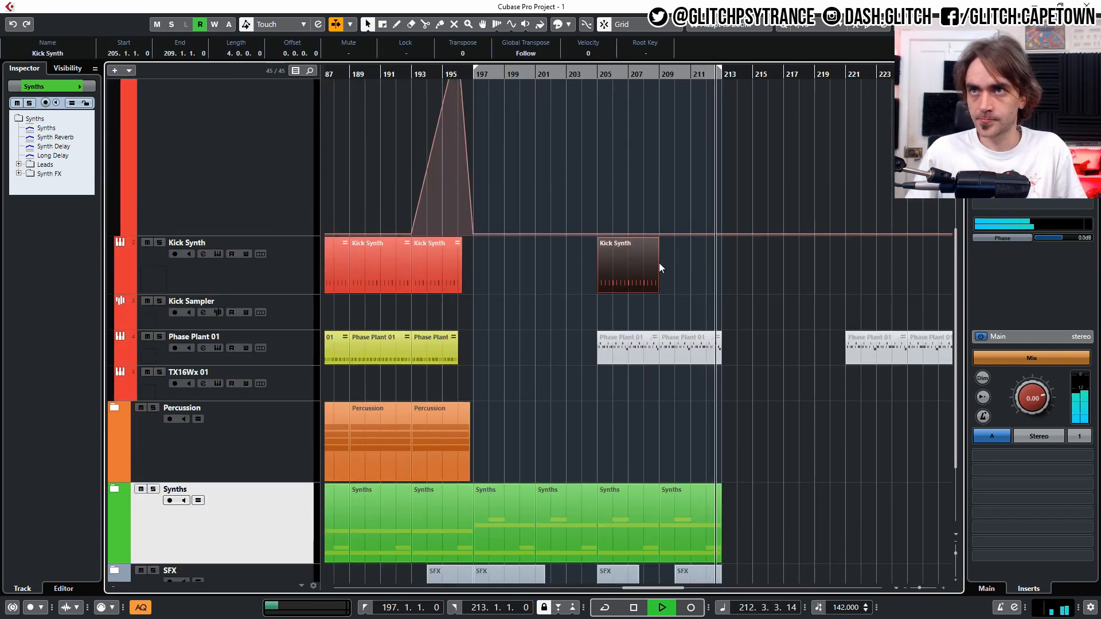
pyautogui.hotkey('ctrl', 'd')
# Automate the Kick and Bass insert effect to peak at bar 205 and fall to zero at 213, and play from bar 192
pyautogui.moveTo(597, 234); pyautogui.dragTo(599, 81)
pyautogui.moveTo(658, 297); pyautogui.dragTo(721, 298)
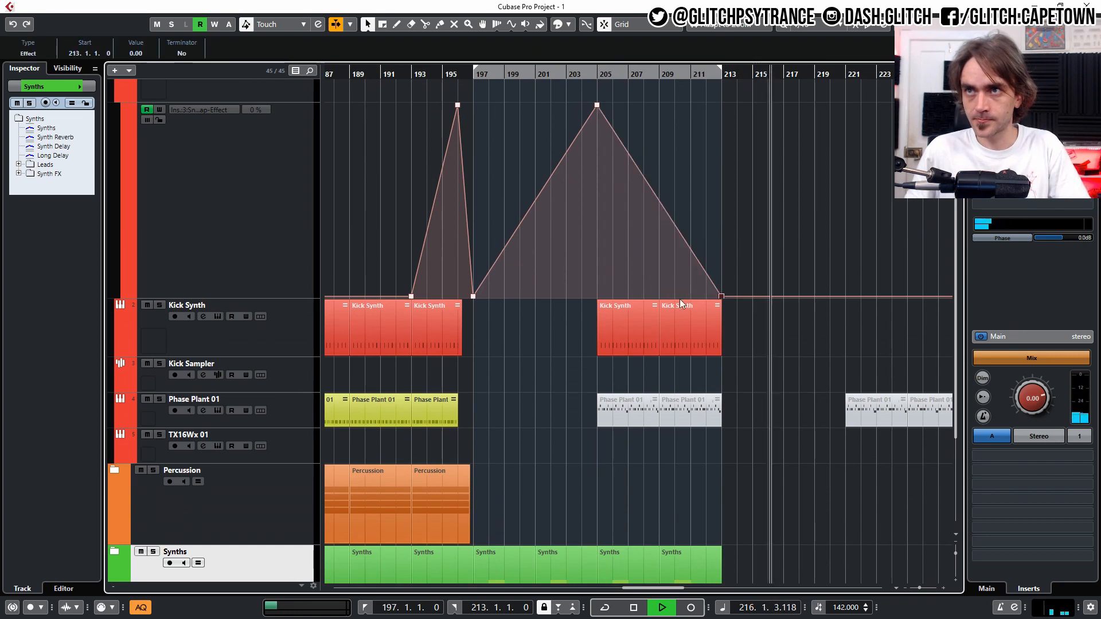
pyautogui.click(403, 77)
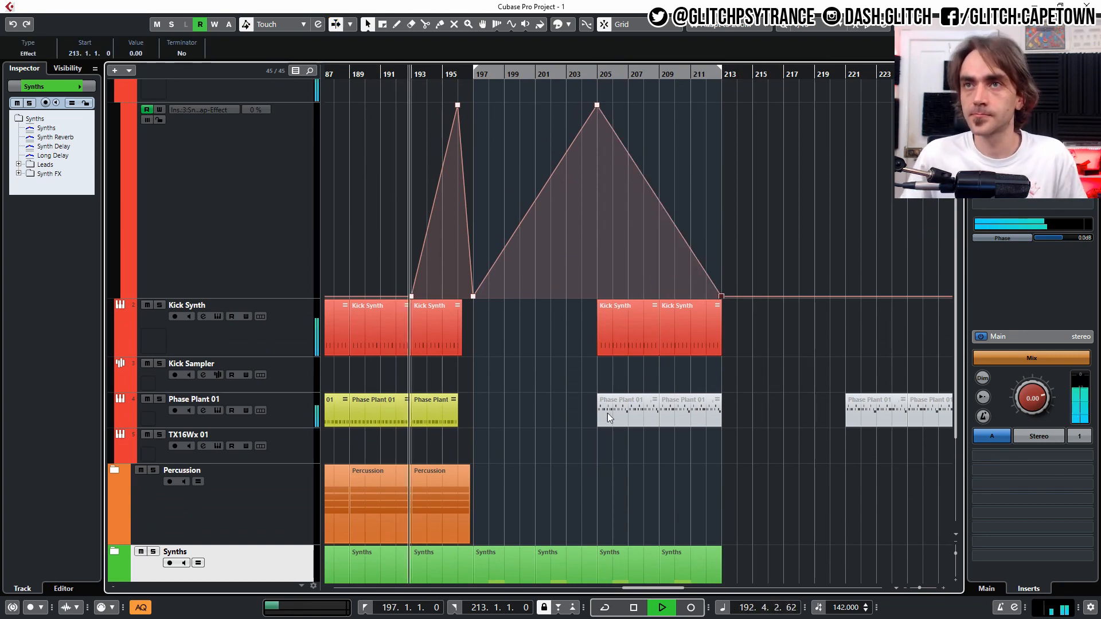
# Unmute the Phase Plant 01 parts at bars 205 and 209
pyautogui.press('7')
pyautogui.moveTo(588, 476); pyautogui.dragTo(700, 428)
pyautogui.press('1')
pyautogui.click(736, 490)
# End the insert effect's downward ramp at bar 212 and trim the second Kick Synth part to end at 212.2.1
pyautogui.scroll(3, 716, 327)
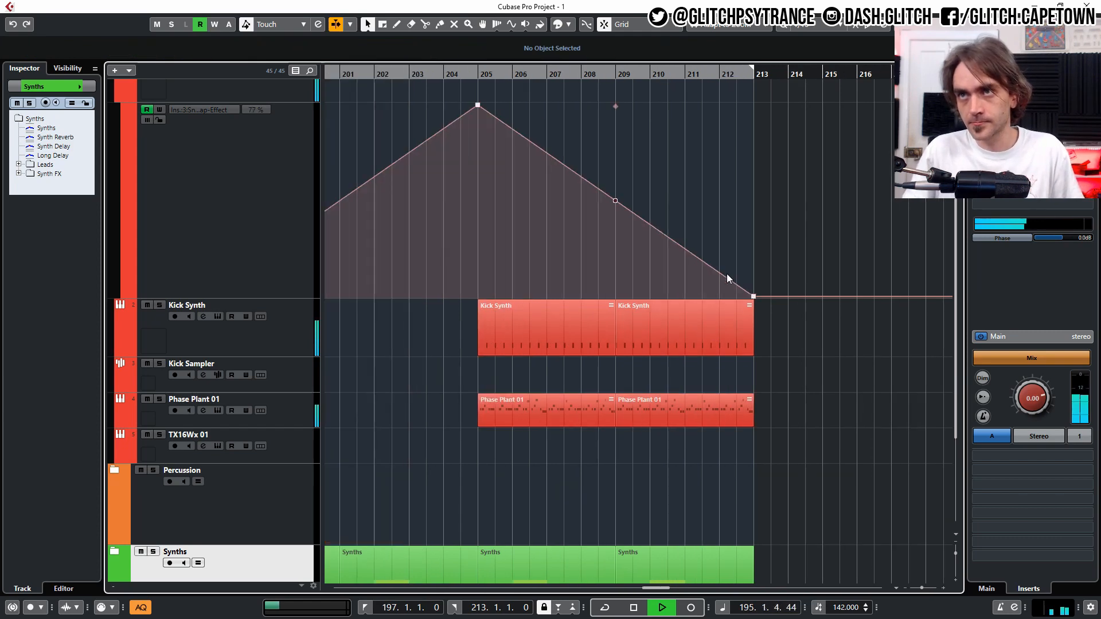
pyautogui.moveTo(722, 275); pyautogui.dragTo(723, 307)
pyautogui.moveTo(752, 351); pyautogui.dragTo(728, 354)
# Trim the Phase Plant 01 part at bar 209 to end at bar 212
pyautogui.scroll(3, 725, 368)
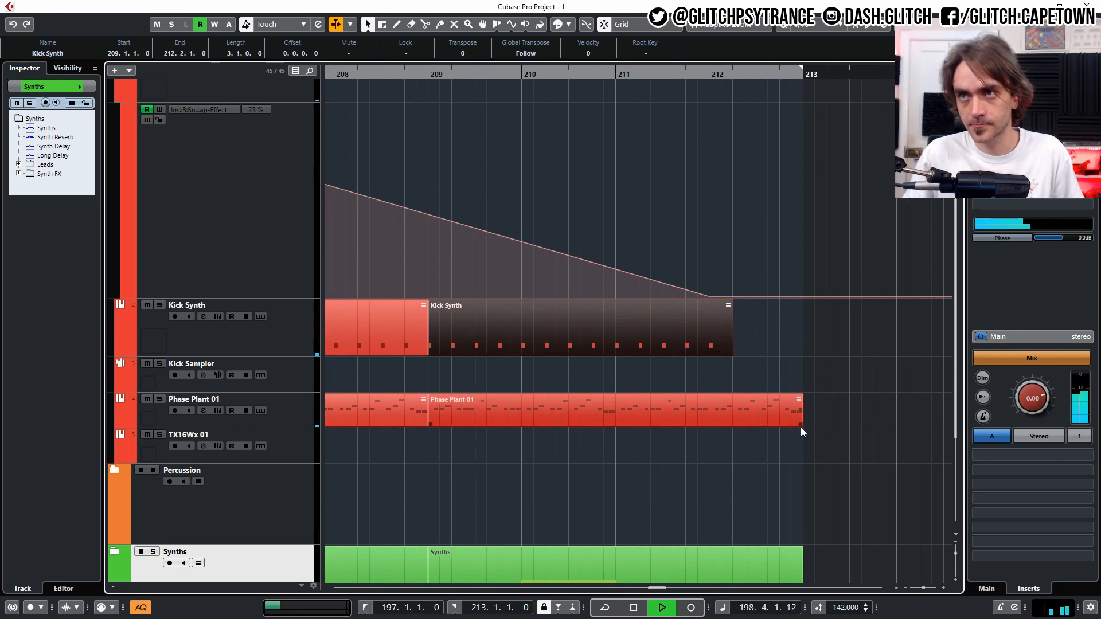
pyautogui.click(797, 423)
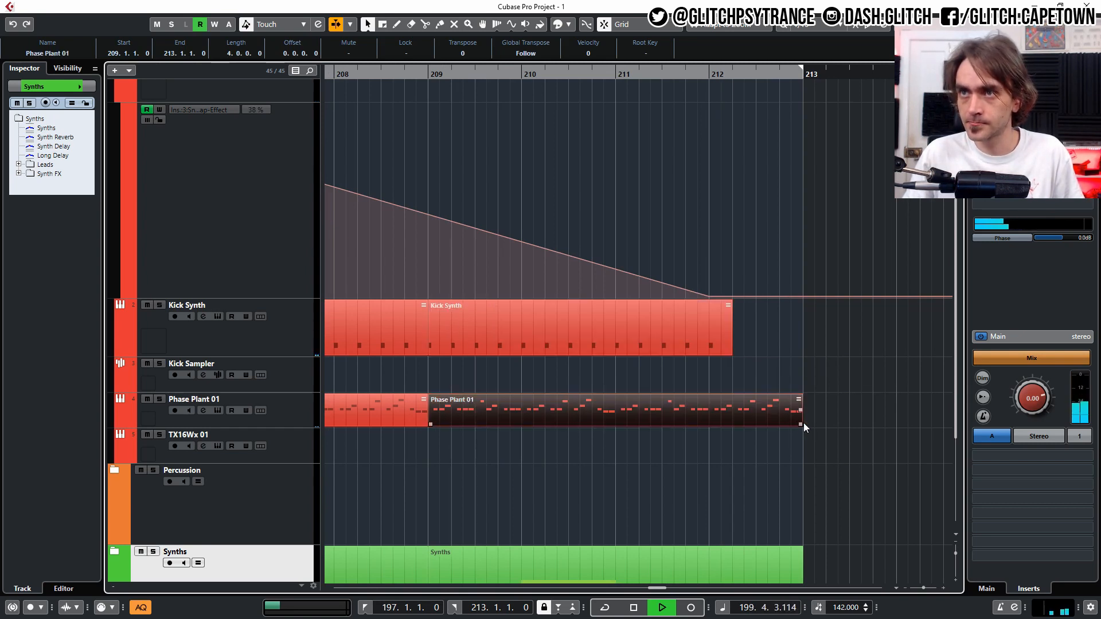
pyautogui.moveTo(803, 421); pyautogui.dragTo(710, 428)
# Move the remaining muted Phase Plant 01 parts from bar 221 out to bar 237
pyautogui.scroll(-3, 726, 446)
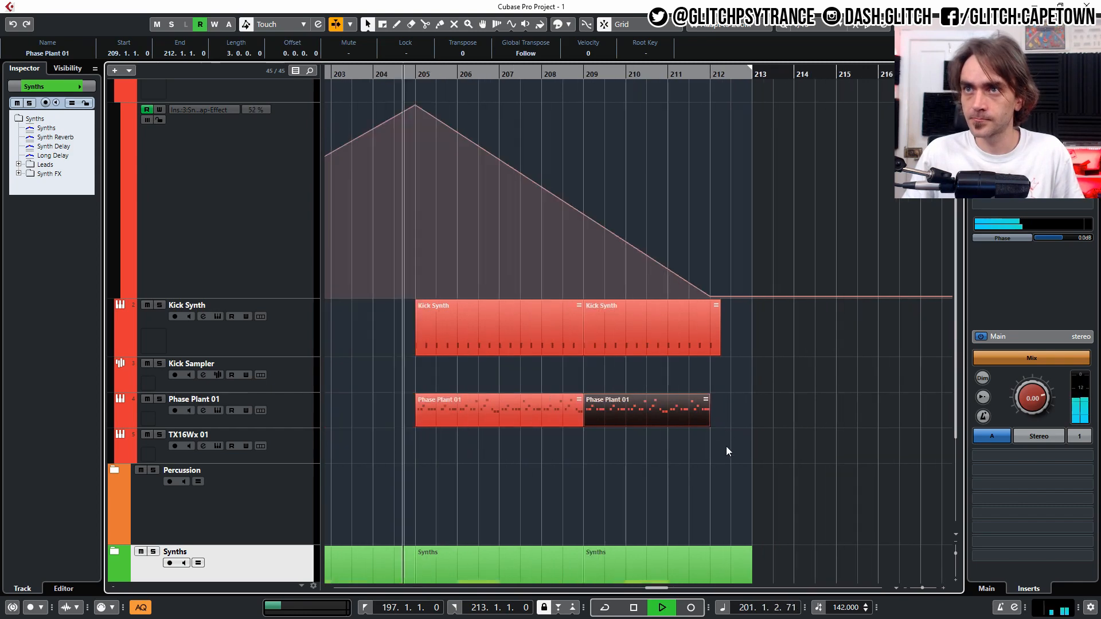
pyautogui.scroll(-2, 722, 441)
pyautogui.scroll(-2, 717, 431)
pyautogui.hscroll(-3, 514, 474)
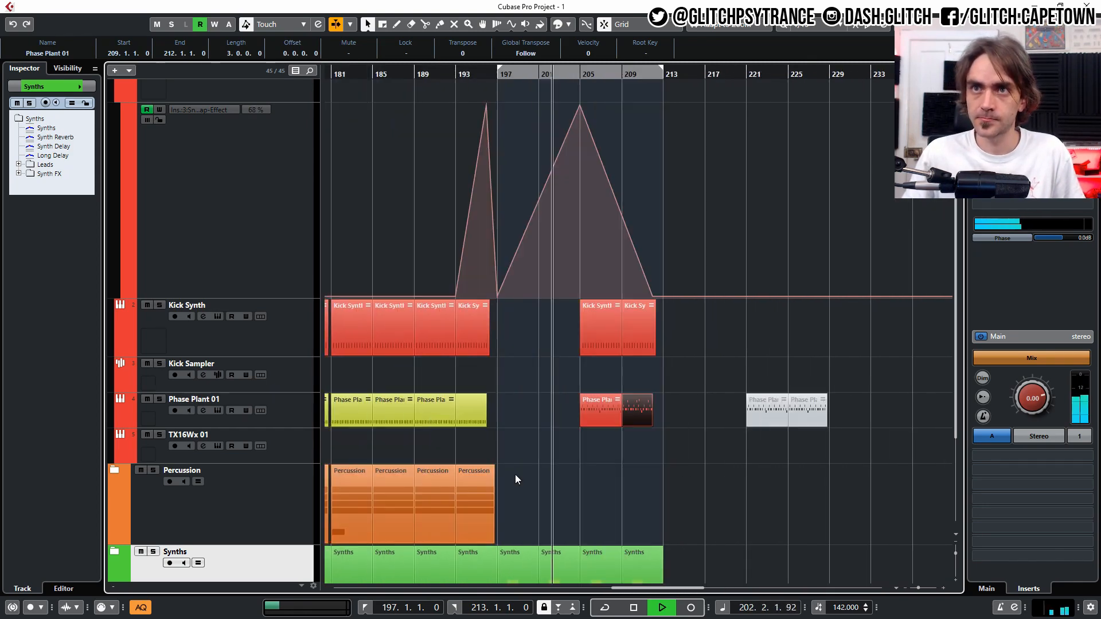
pyautogui.moveTo(862, 512); pyautogui.dragTo(919, 400)
pyautogui.scroll(-3, 767, 533)
pyautogui.click(598, 344)
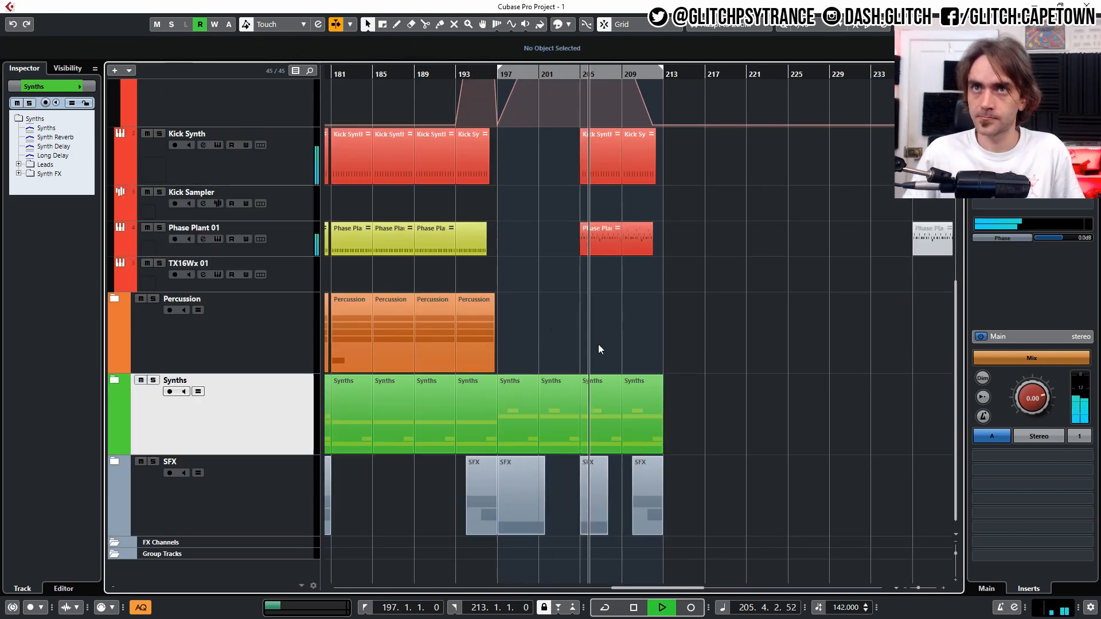
# Collapse the Kick and Bass folder and copy its part at bar 181 to bar 215
pyautogui.hscroll(-1, 598, 344)
pyautogui.scroll(6, 455, 218)
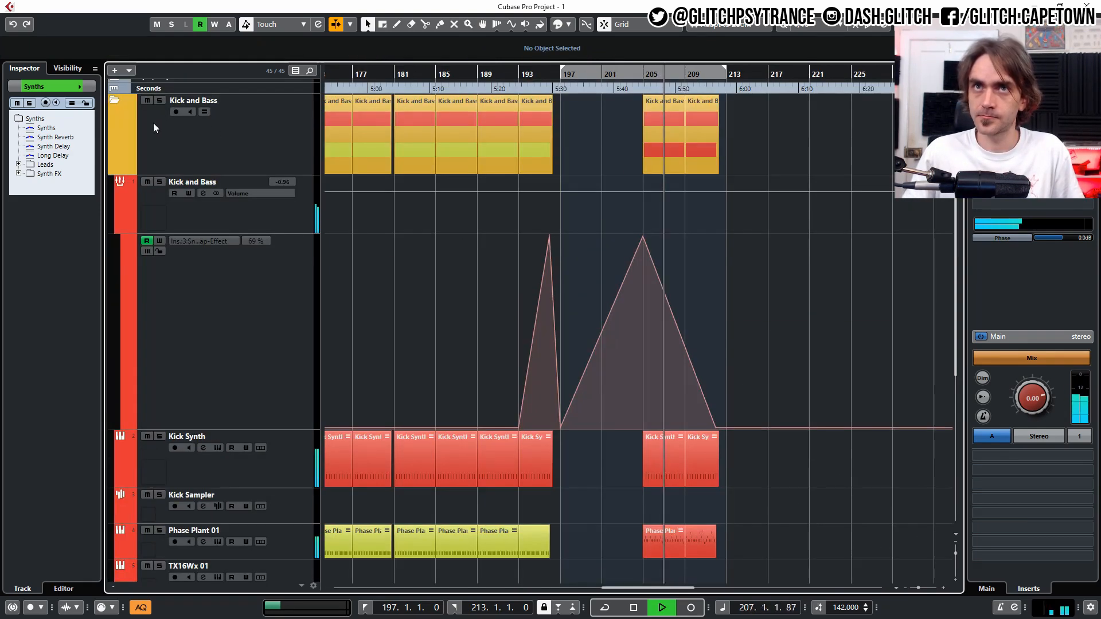
pyautogui.click(116, 98)
pyautogui.moveTo(412, 149); pyautogui.dragTo(789, 139)
pyautogui.scroll(3, 788, 143)
pyautogui.moveTo(777, 180); pyautogui.dragTo(738, 182)
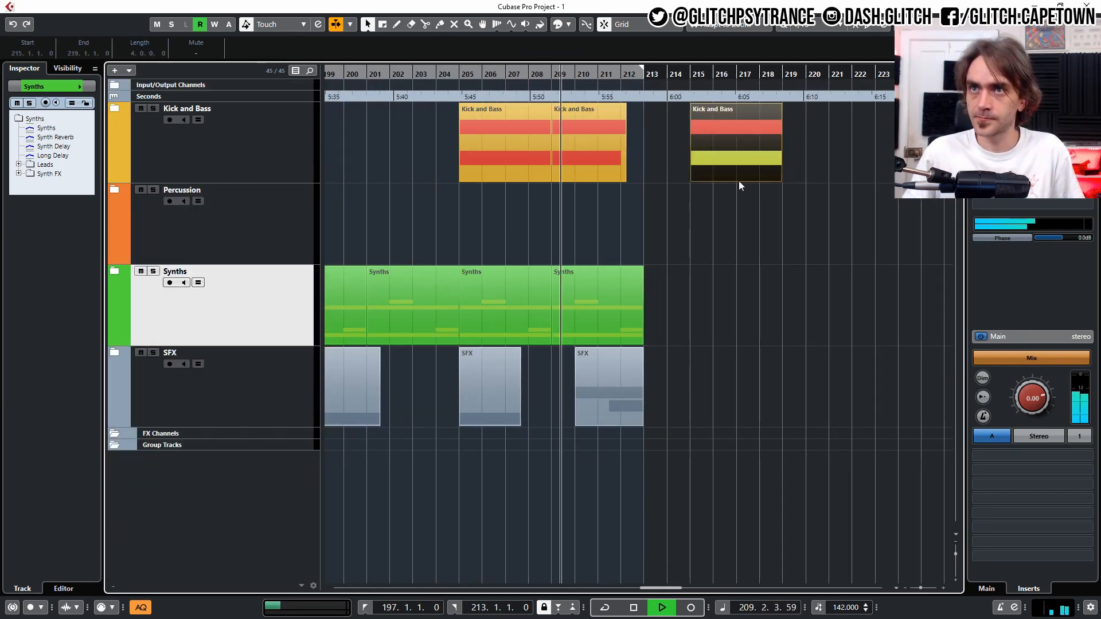
# Copy the Percussion part at bar 181 to bar 215
pyautogui.scroll(-3, 740, 186)
pyautogui.hscroll(3, 632, 365)
pyautogui.hscroll(-2, 629, 361)
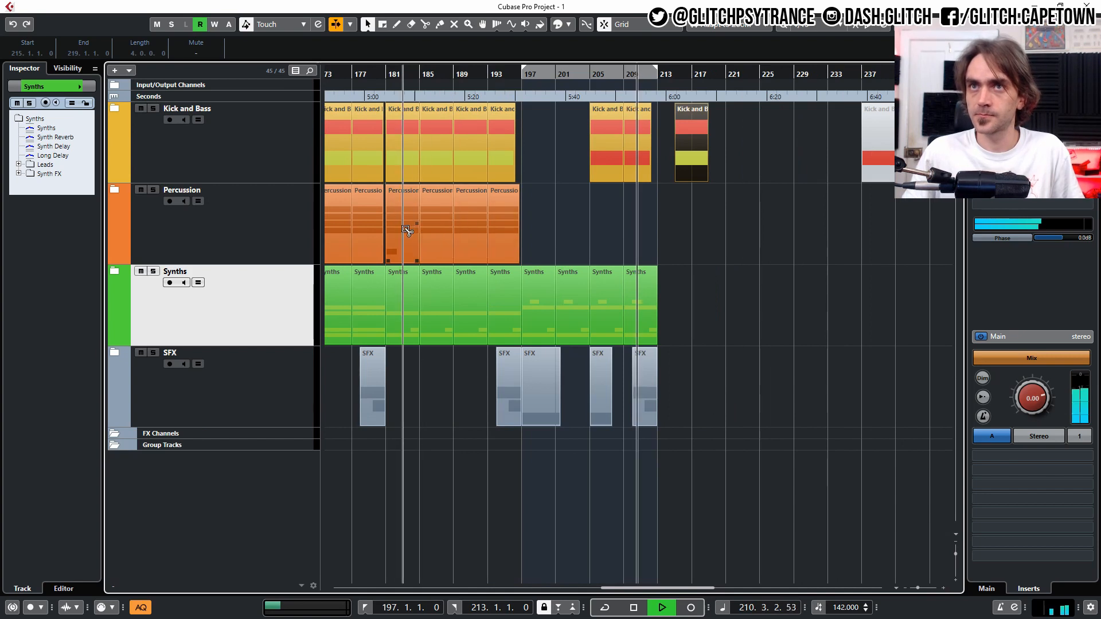
pyautogui.moveTo(407, 231); pyautogui.dragTo(693, 215)
pyautogui.click(748, 166)
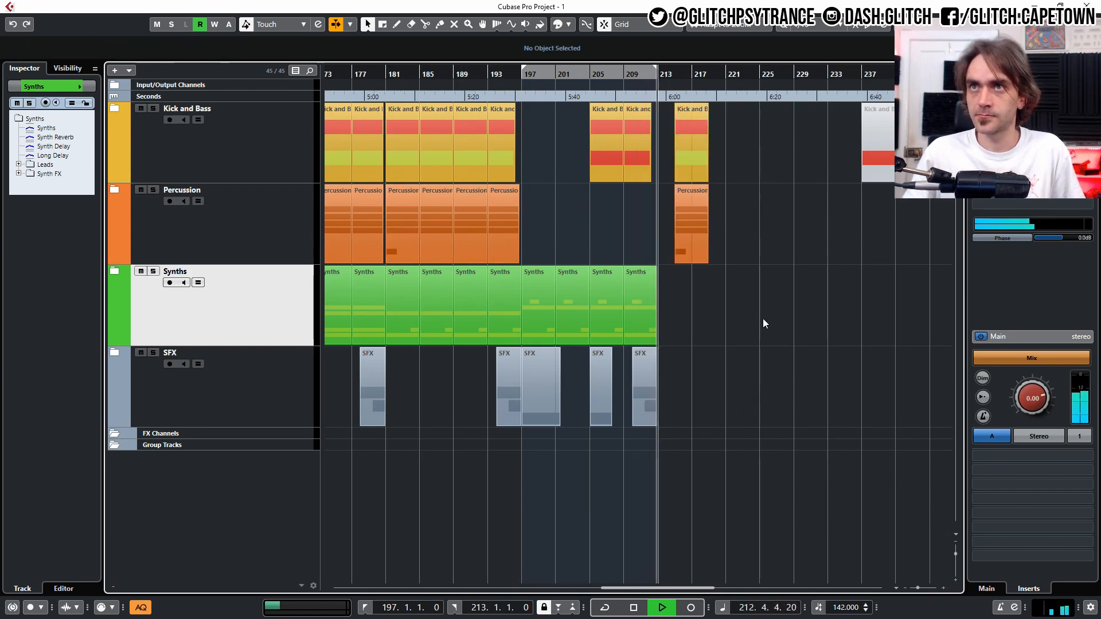
# Copy the Kick and Bass part at bar 215 to bars 219 and 223
pyautogui.scroll(2, 762, 318)
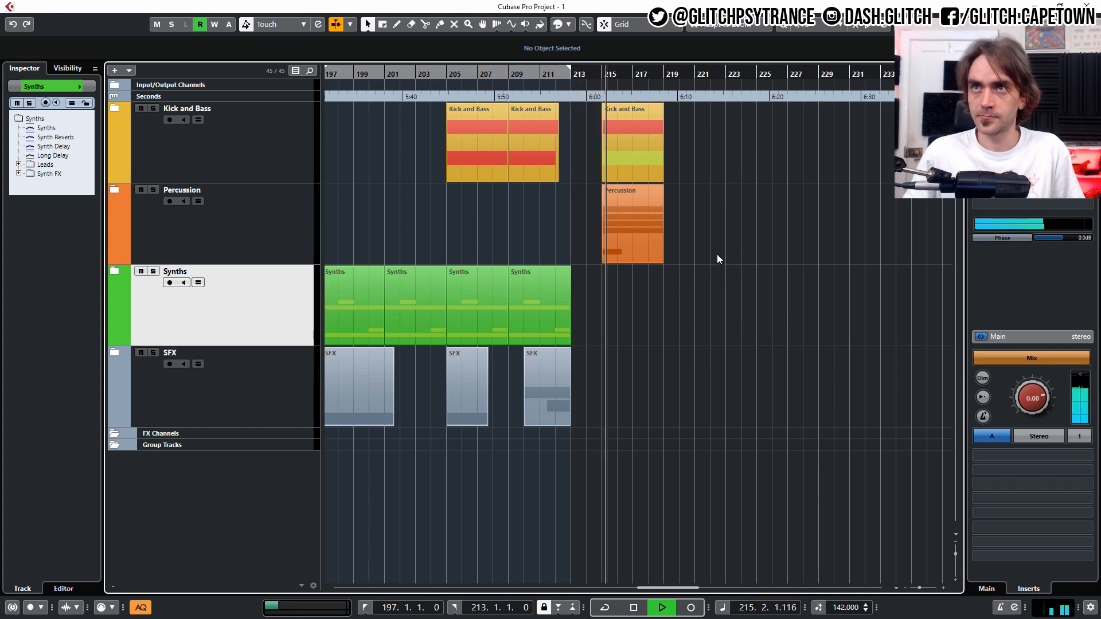
pyautogui.hscroll(-1, 718, 256)
pyautogui.click(699, 180)
pyautogui.moveTo(787, 152); pyautogui.dragTo(701, 228)
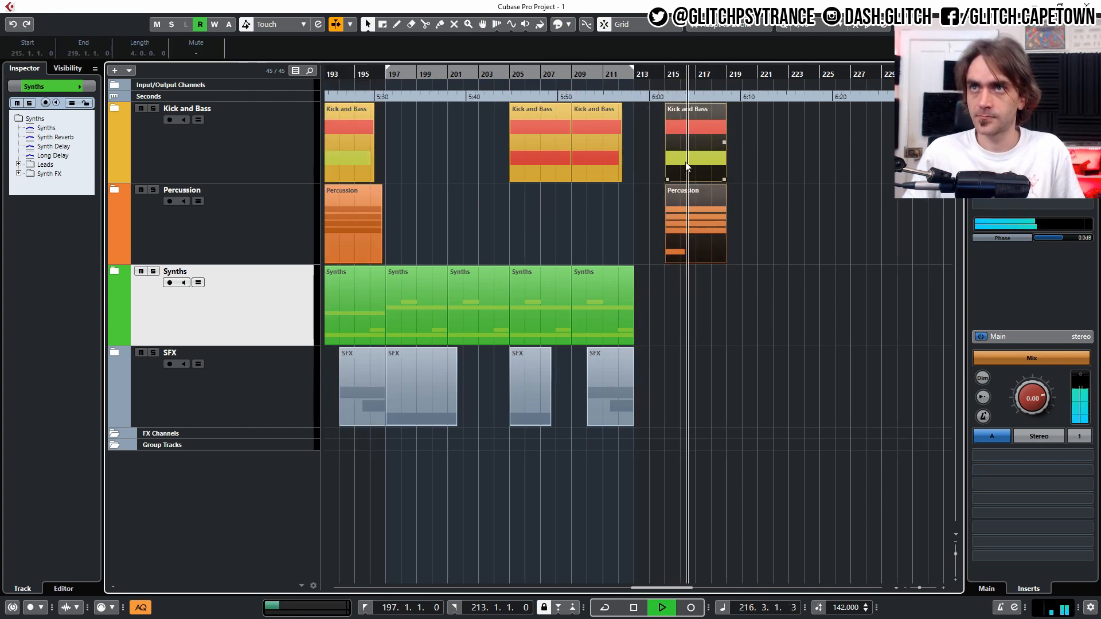
pyautogui.click(745, 150)
pyautogui.click(687, 150)
pyautogui.moveTo(725, 142); pyautogui.dragTo(807, 140)
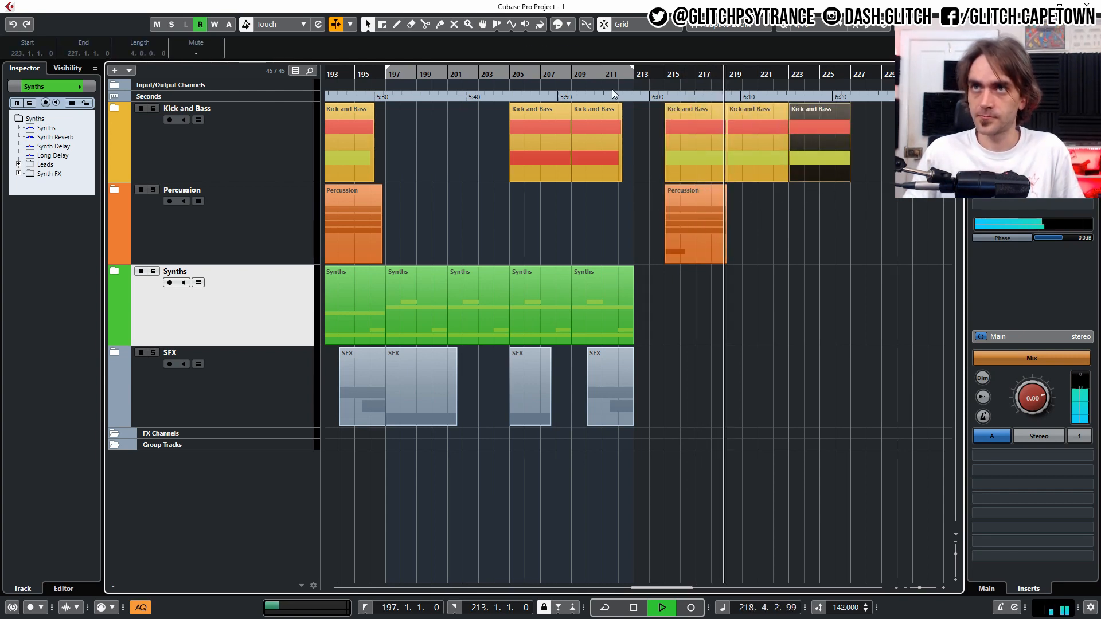
# Repeat the Percussion part from bar 219 up to bar 231 and add another Kick and Bass copy at bar 227
pyautogui.click(586, 86)
pyautogui.moveTo(557, 71); pyautogui.dragTo(684, 218)
pyautogui.scroll(2, 732, 179)
pyautogui.click(692, 158)
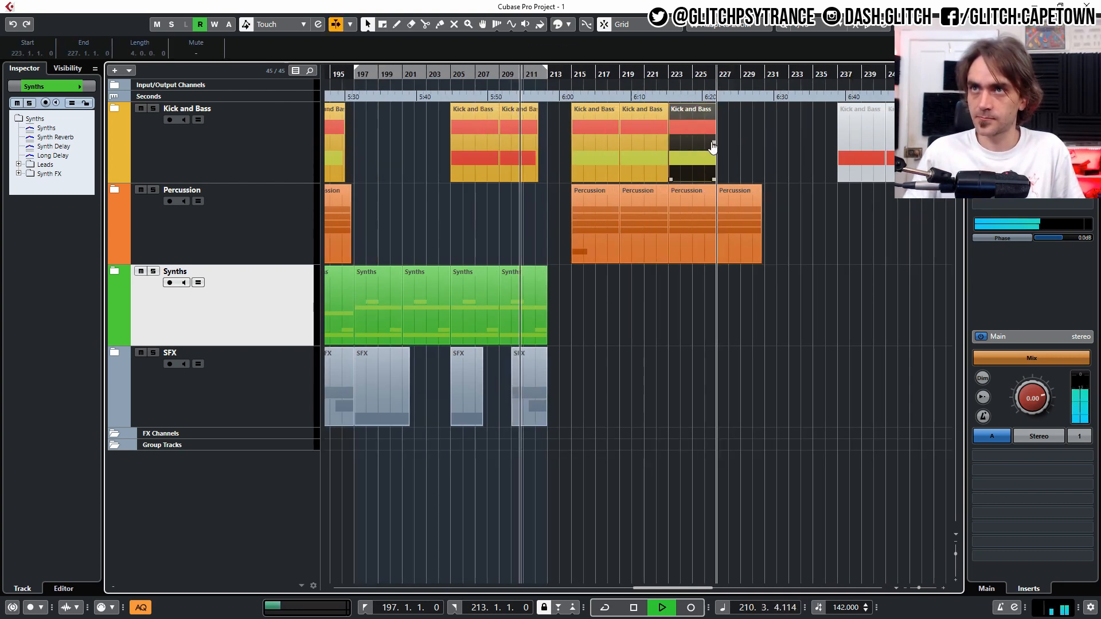
pyautogui.moveTo(713, 147); pyautogui.dragTo(739, 152)
# Expand the Synths folder and copy the Leads and Synth FX parts of bars 197 to 213 to bar 215
pyautogui.click(114, 270)
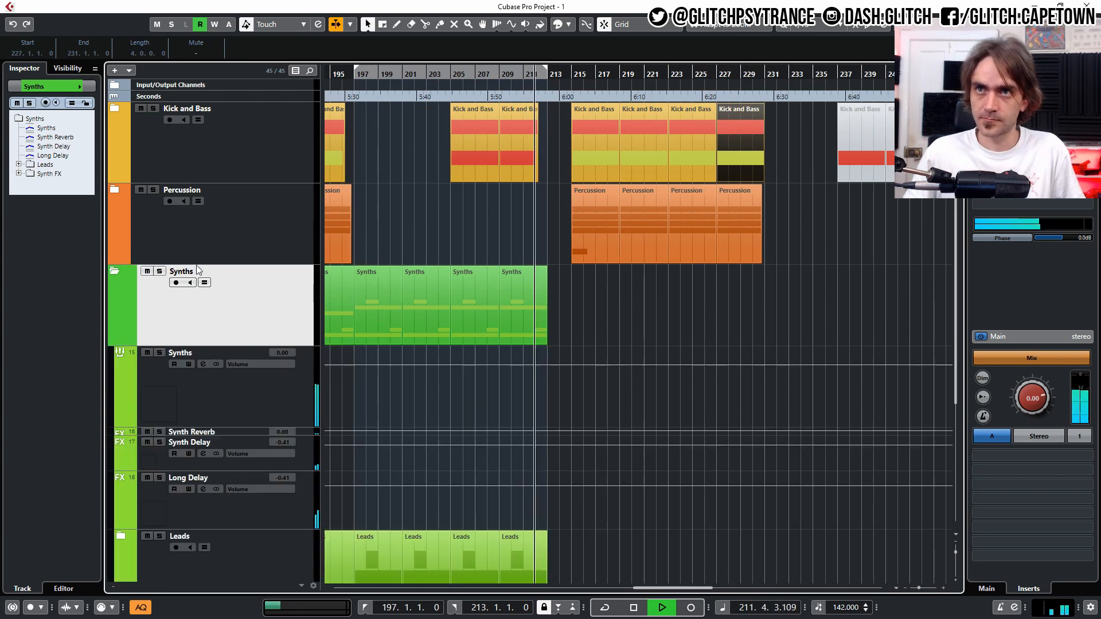
pyautogui.scroll(-4, 532, 334)
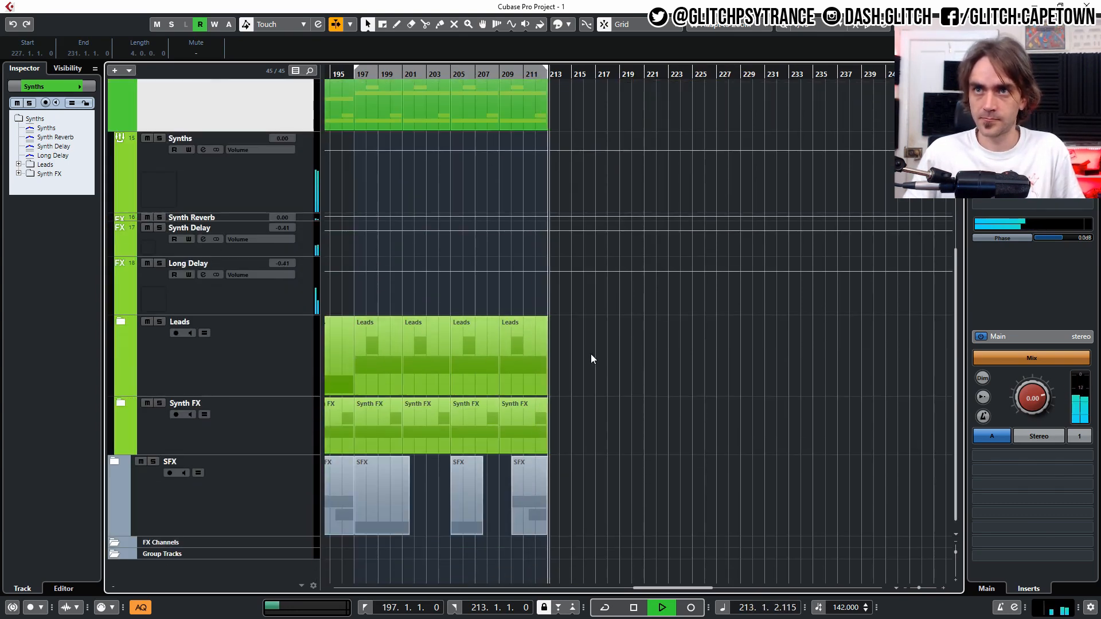
pyautogui.moveTo(599, 364); pyautogui.dragTo(362, 442)
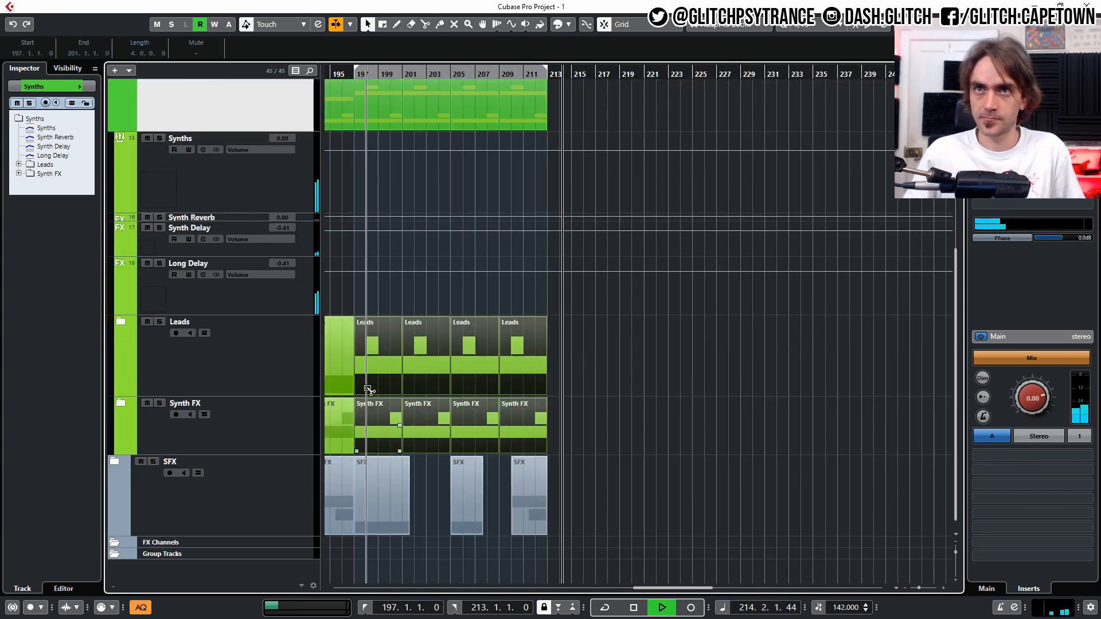
pyautogui.moveTo(368, 390); pyautogui.dragTo(586, 356)
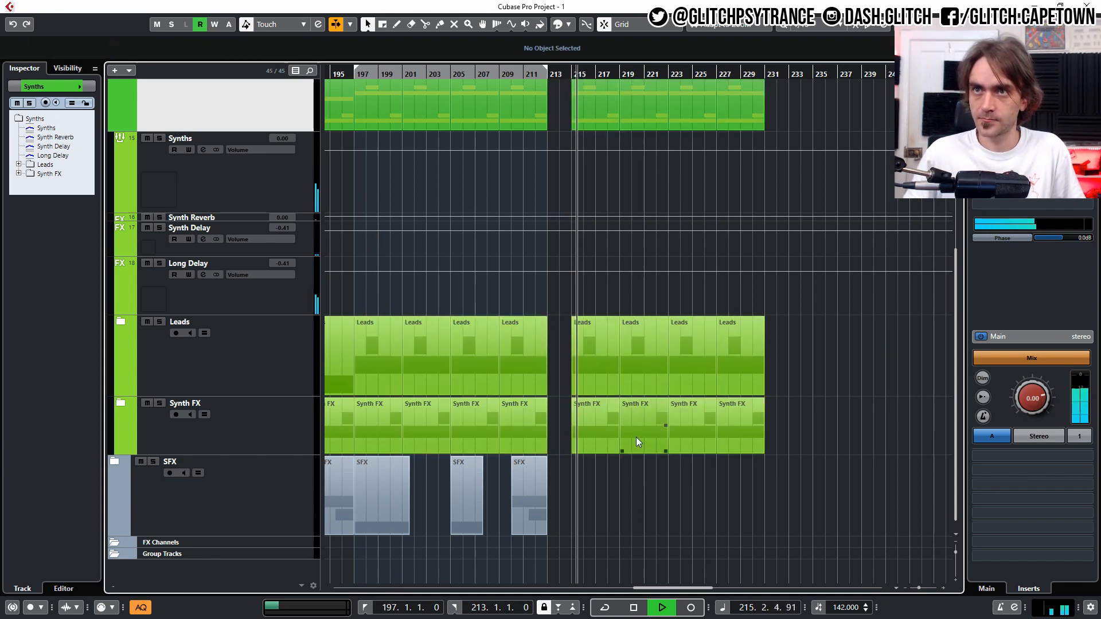
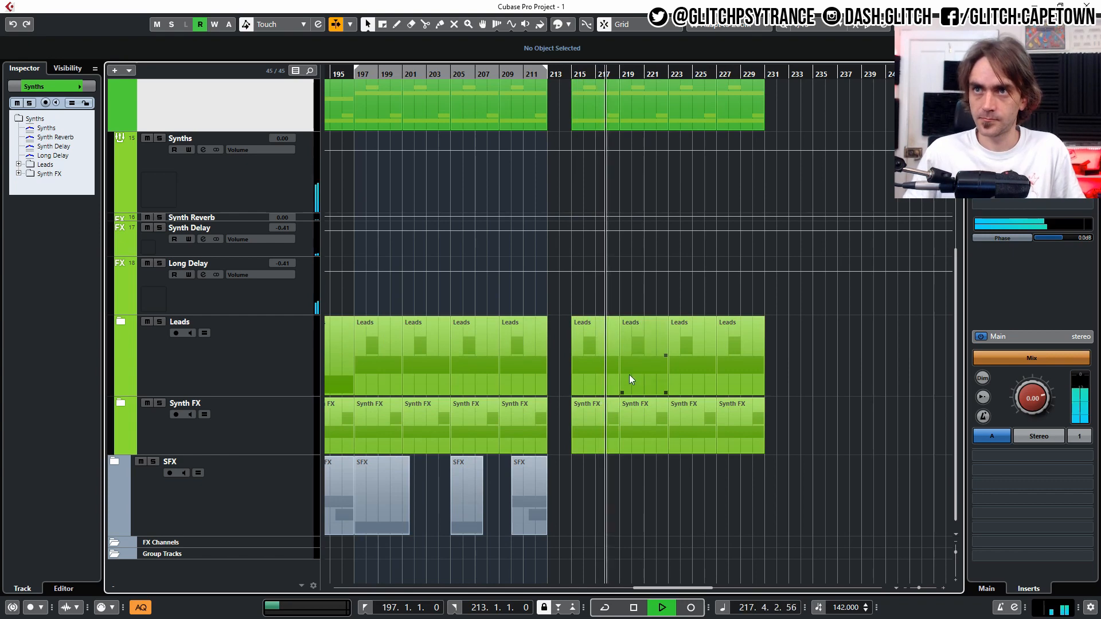
# Check the copied parts inside the Leads folder and collapse the Leads and Synths folders
pyautogui.scroll(1, 629, 374)
pyautogui.scroll(-2, 642, 373)
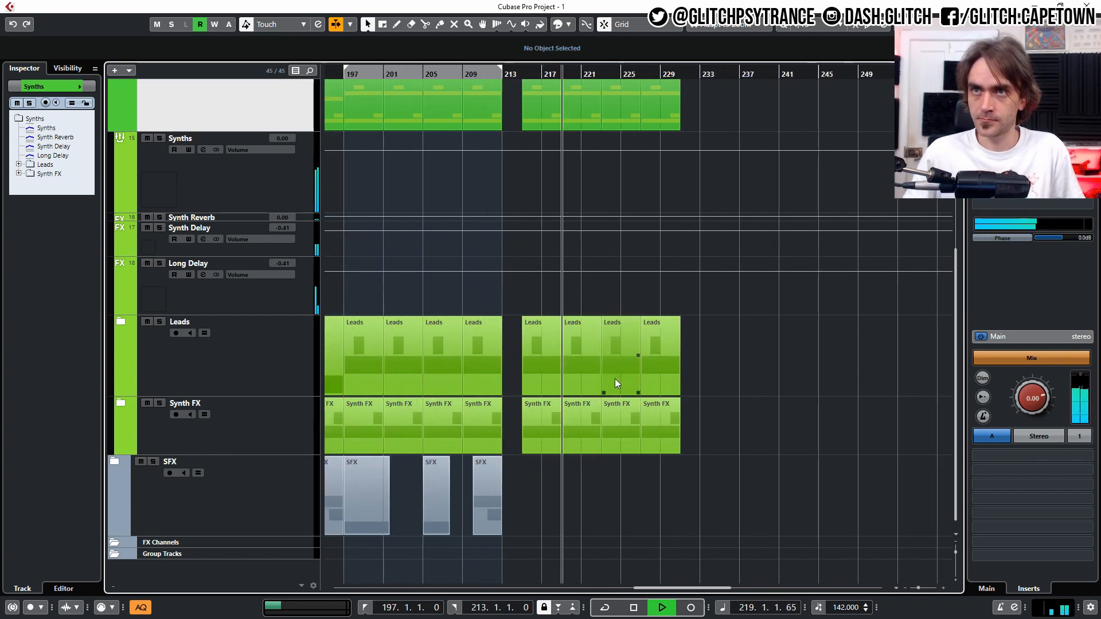
pyautogui.scroll(2, 641, 382)
pyautogui.scroll(2, 641, 383)
pyautogui.scroll(-2, 624, 397)
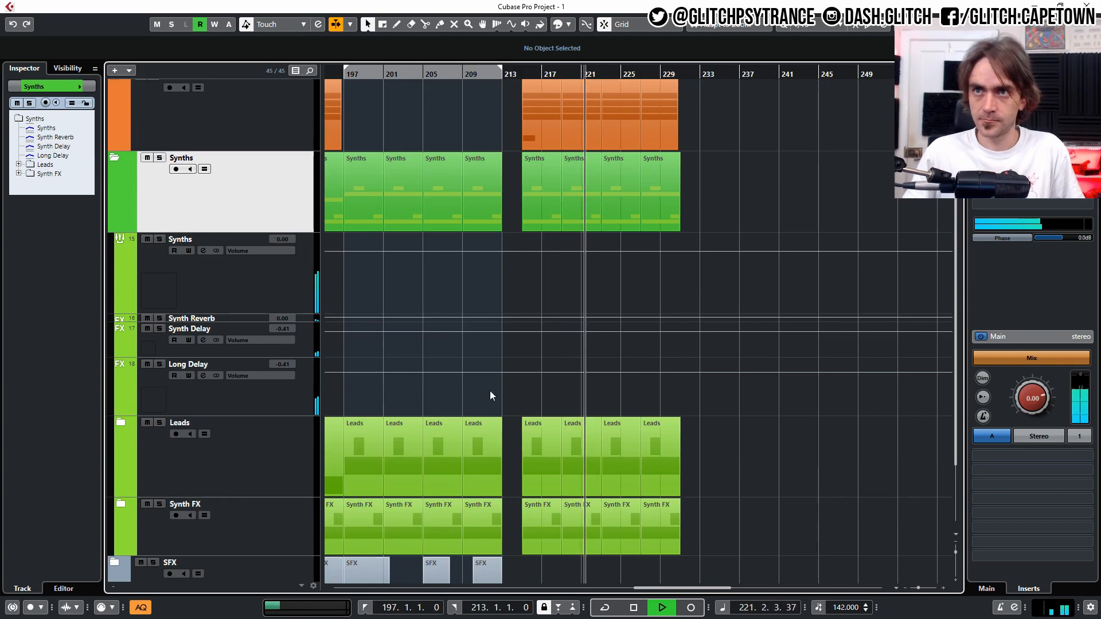
pyautogui.click(121, 423)
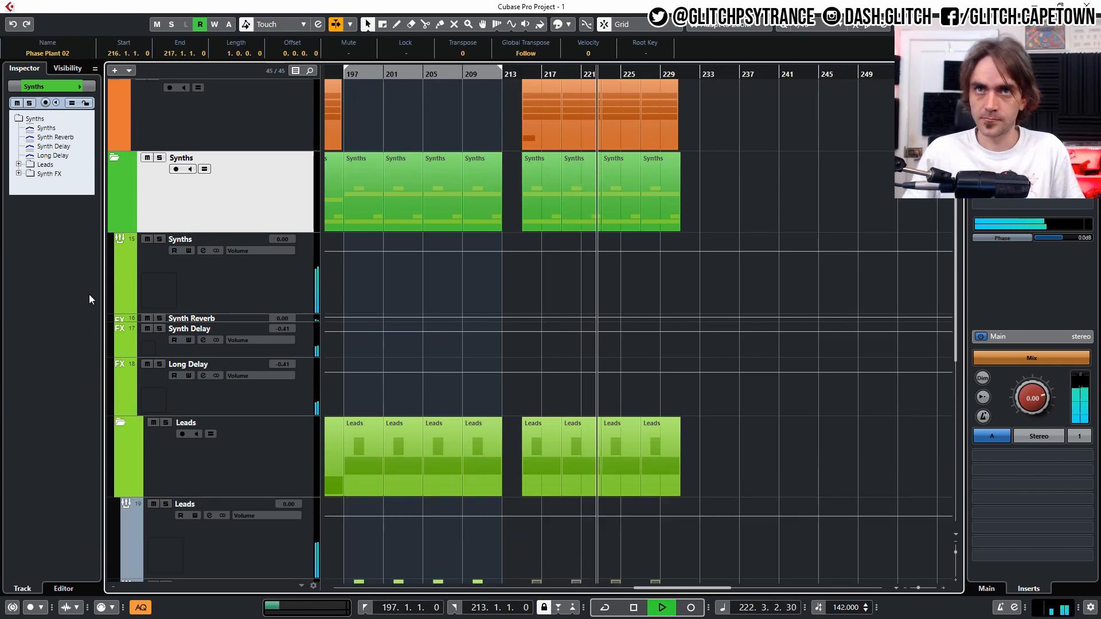
pyautogui.click(122, 423)
pyautogui.click(114, 159)
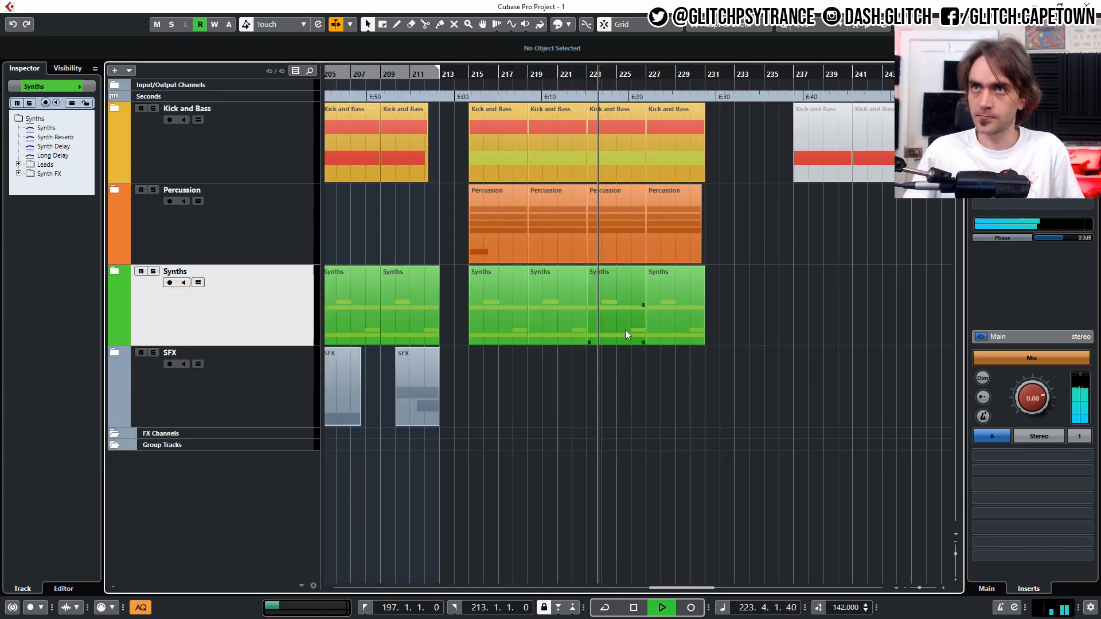
# Expand the Kick and Bass folder and draw an insert-effect automation peak at bar 230, rising from bar 227 and falling to bar 231
pyautogui.click(115, 109)
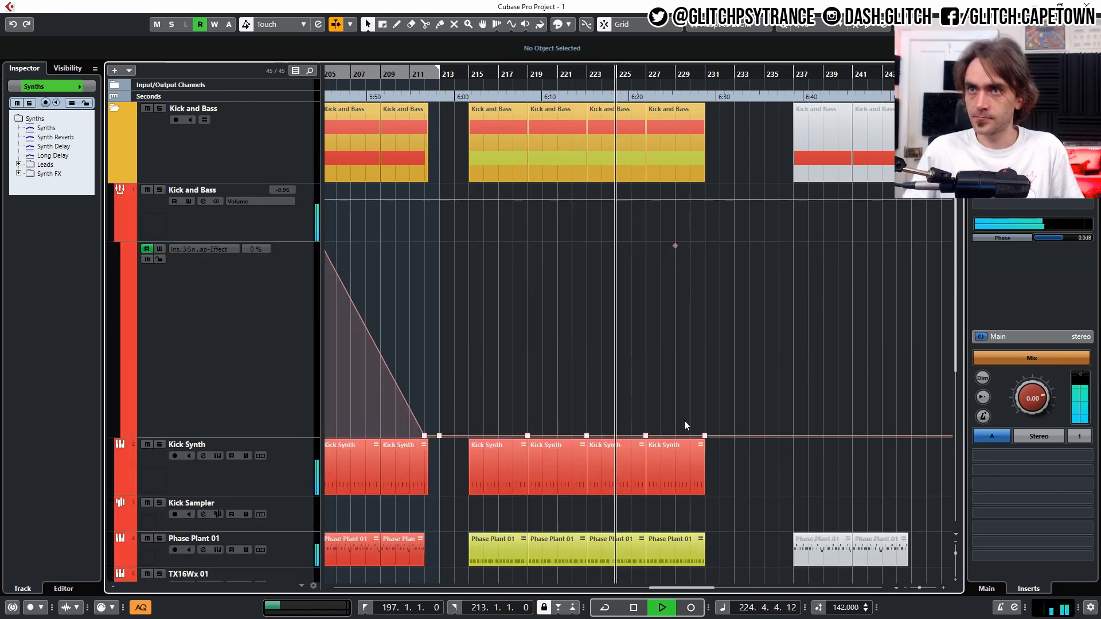
pyautogui.moveTo(679, 434); pyautogui.dragTo(691, 321)
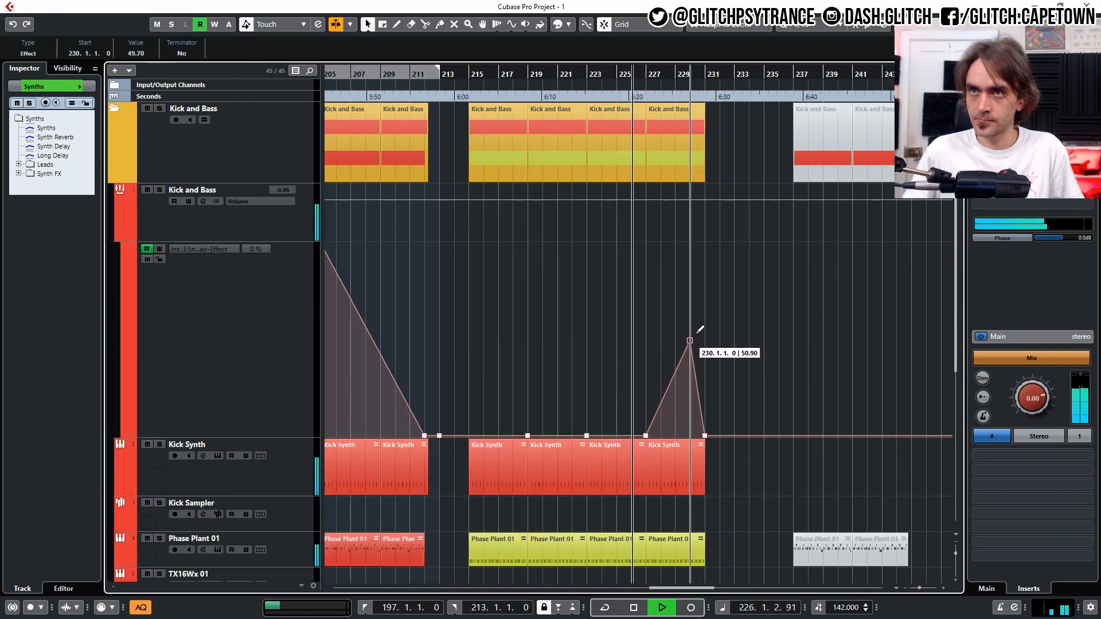
pyautogui.press('h')
# Trim the Kick Synth part at bar 227 to end at 230.1.3.50 and its Phase Plant 01 part at bar 230, then collapse the folder
pyautogui.click(675, 490)
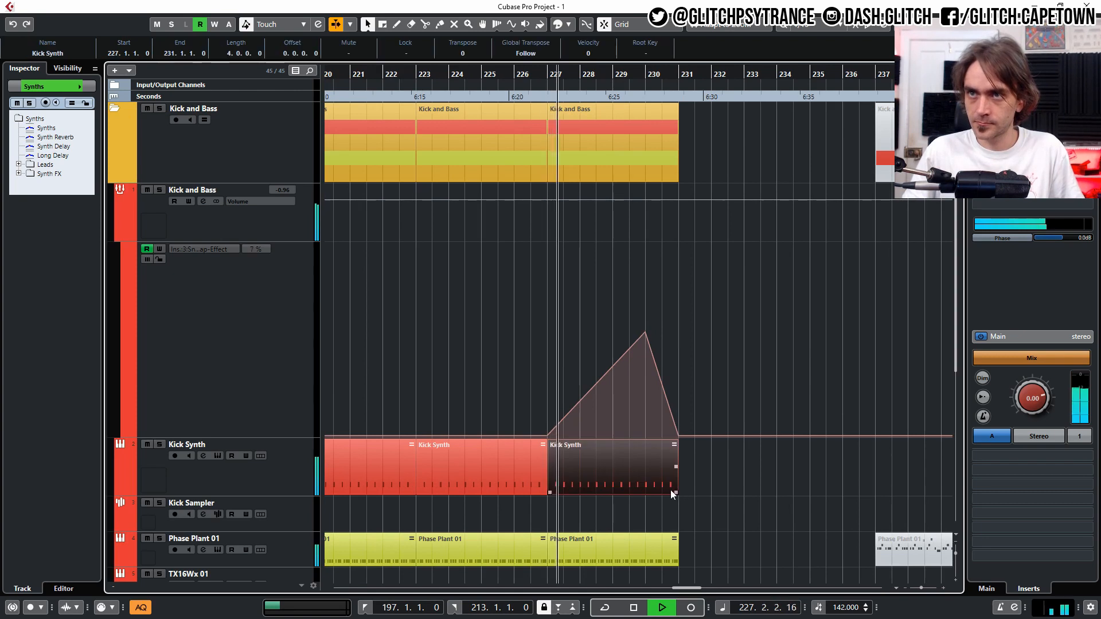
pyautogui.moveTo(670, 491); pyautogui.dragTo(650, 492)
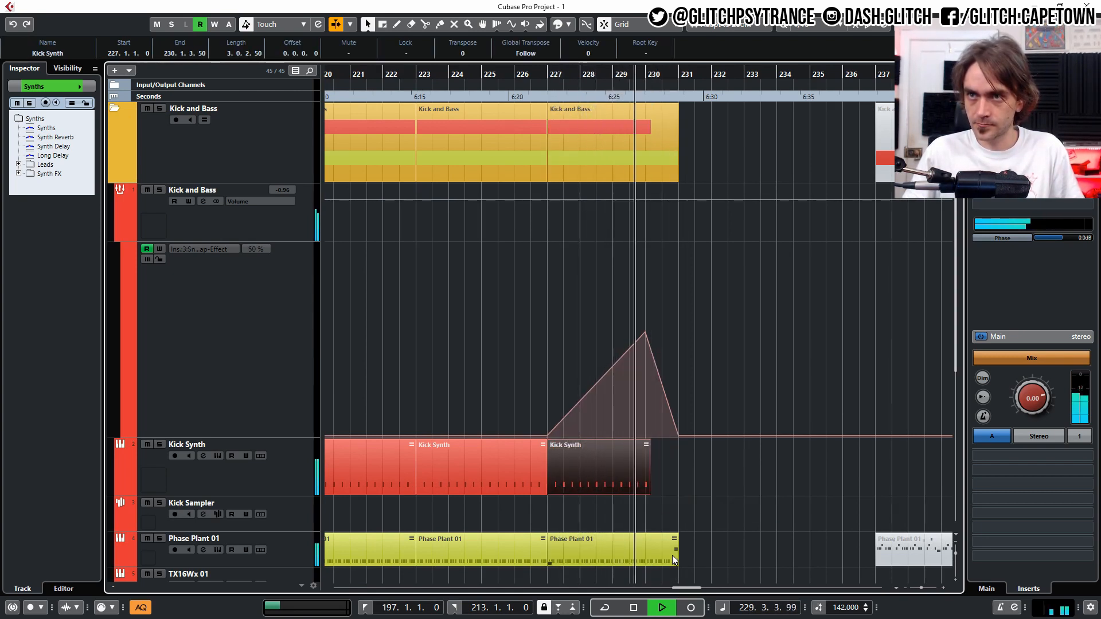
pyautogui.click(675, 559)
pyautogui.moveTo(676, 559); pyautogui.dragTo(647, 559)
pyautogui.press('g')
pyautogui.hscroll(3, 390, 352)
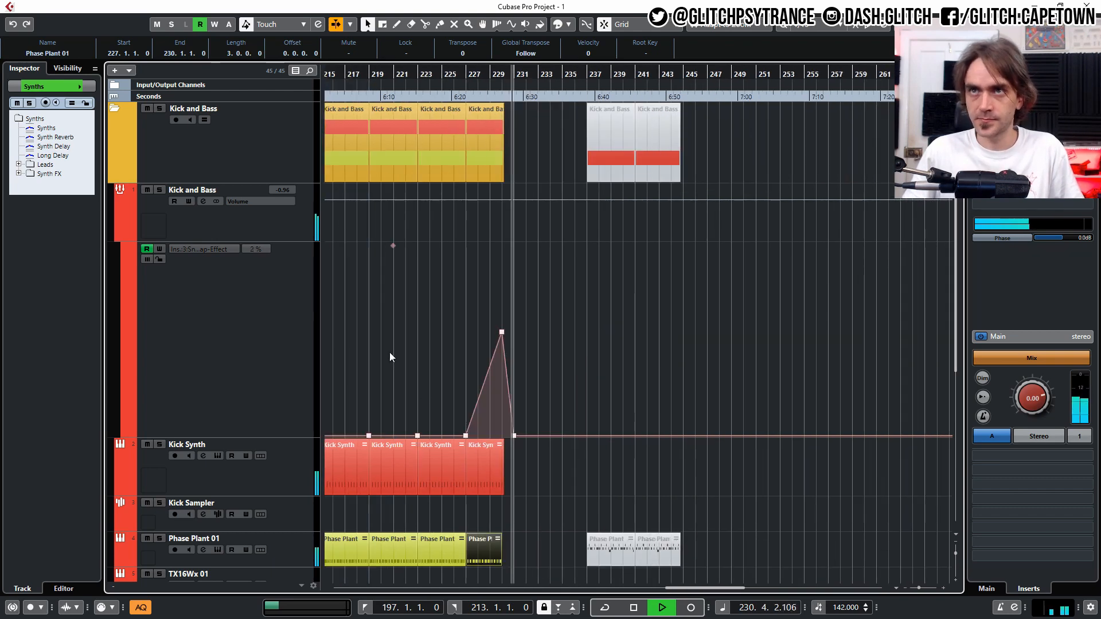
pyautogui.click(115, 110)
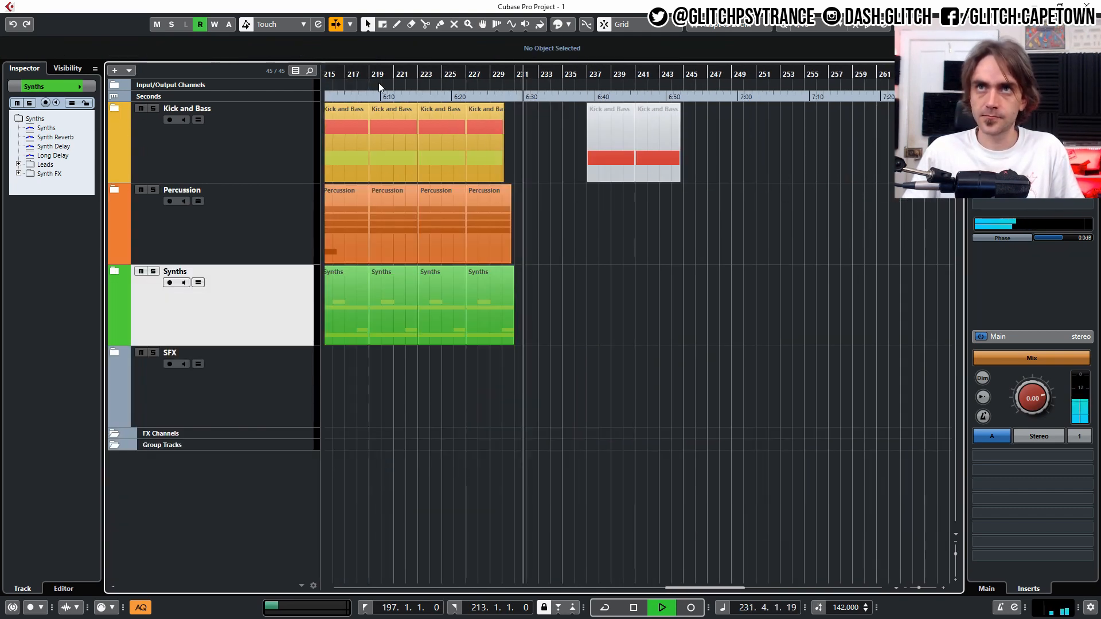
# Move the muted Kick and Bass parts from bar 237 to bar 231 and extend them with copies to bar 243
pyautogui.click(346, 80)
pyautogui.press('h')
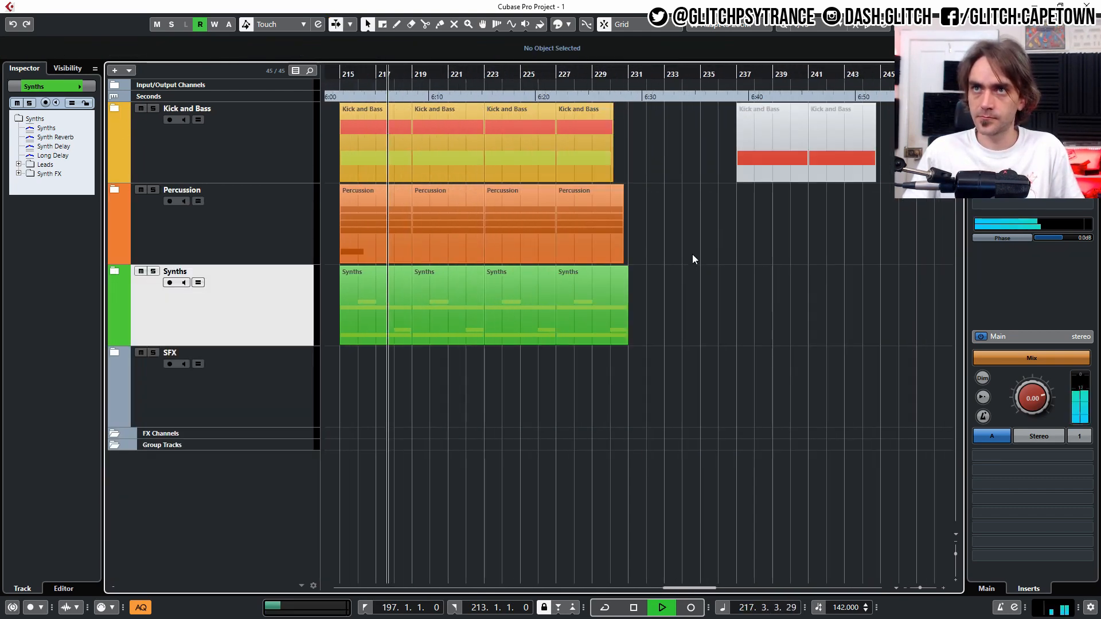
pyautogui.moveTo(880, 233); pyautogui.dragTo(832, 168)
pyautogui.press('g')
pyautogui.press('g')
pyautogui.press('Delete')
pyautogui.scroll(2, 778, 233)
pyautogui.moveTo(916, 143); pyautogui.dragTo(761, 148)
pyautogui.click(669, 138)
# Place a shorter muted Kick and Bass part at bar 243, ending at 246.4
pyautogui.scroll(-2, 764, 162)
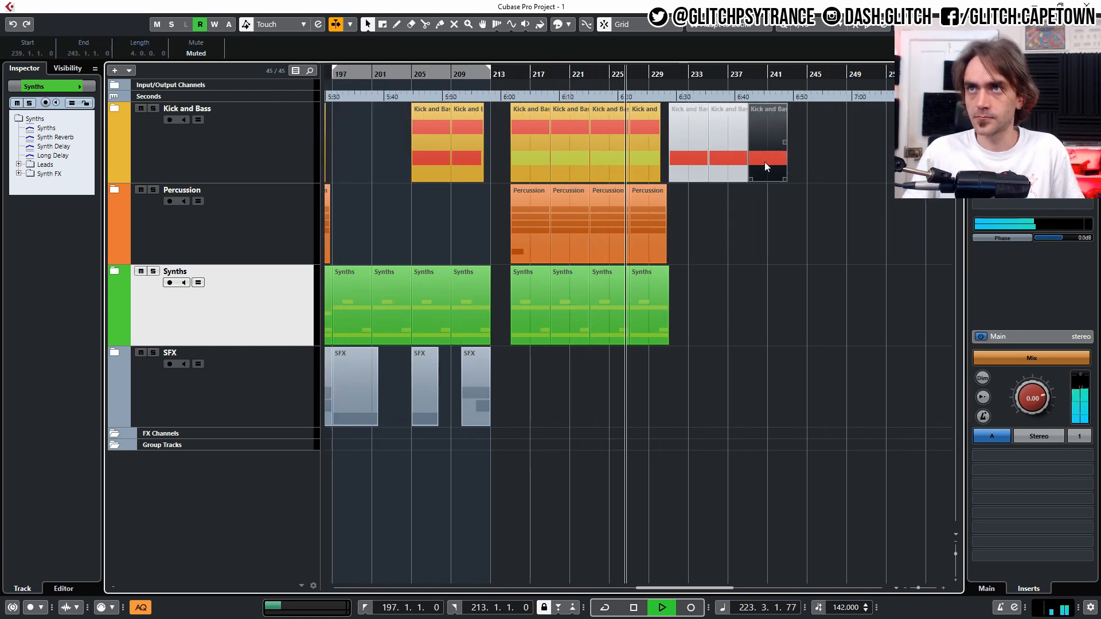
pyautogui.hscroll(2, 783, 189)
pyautogui.moveTo(831, 159); pyautogui.dragTo(724, 154)
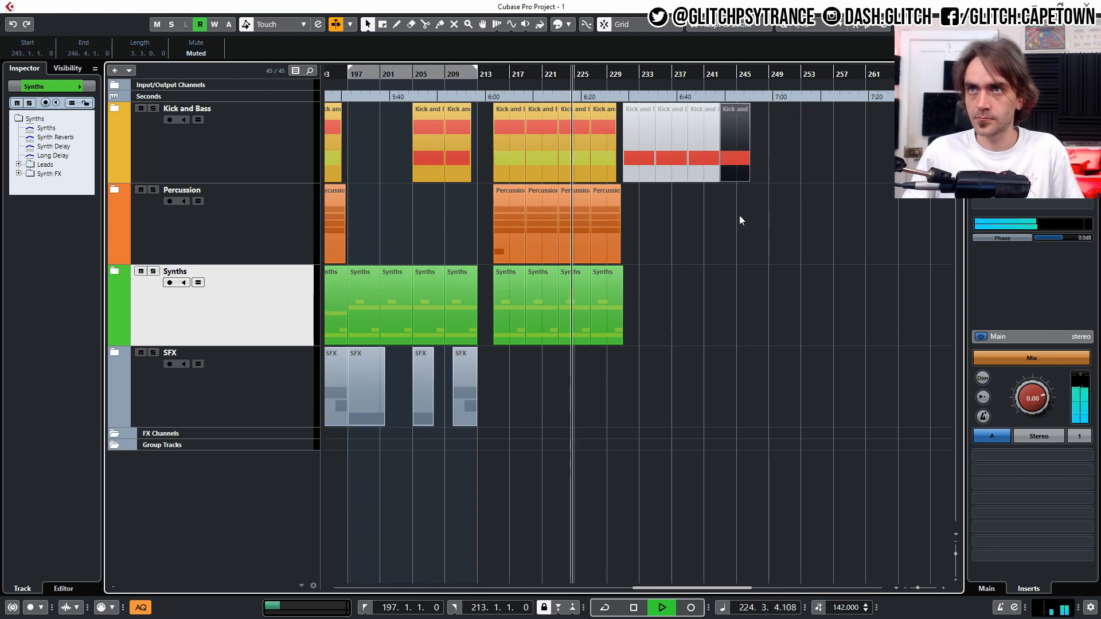
pyautogui.click(689, 246)
# Expand the Kick and Bass folder and copy two of the Kick Synth parts after bar 215 to bars 231 and 235
pyautogui.click(148, 124)
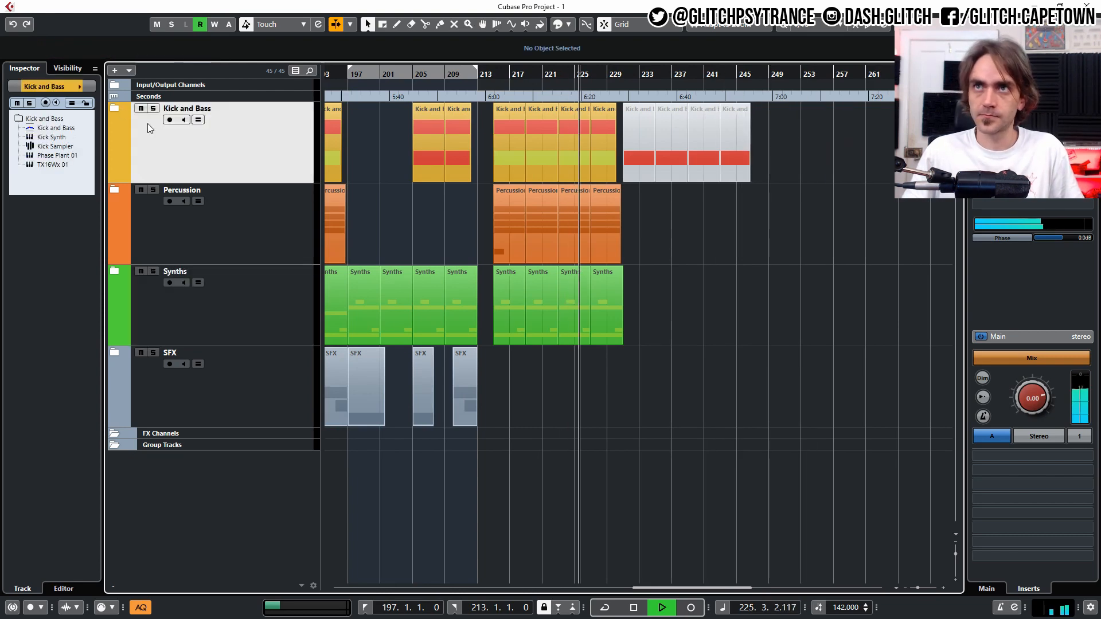
pyautogui.click(115, 108)
pyautogui.scroll(2, 593, 352)
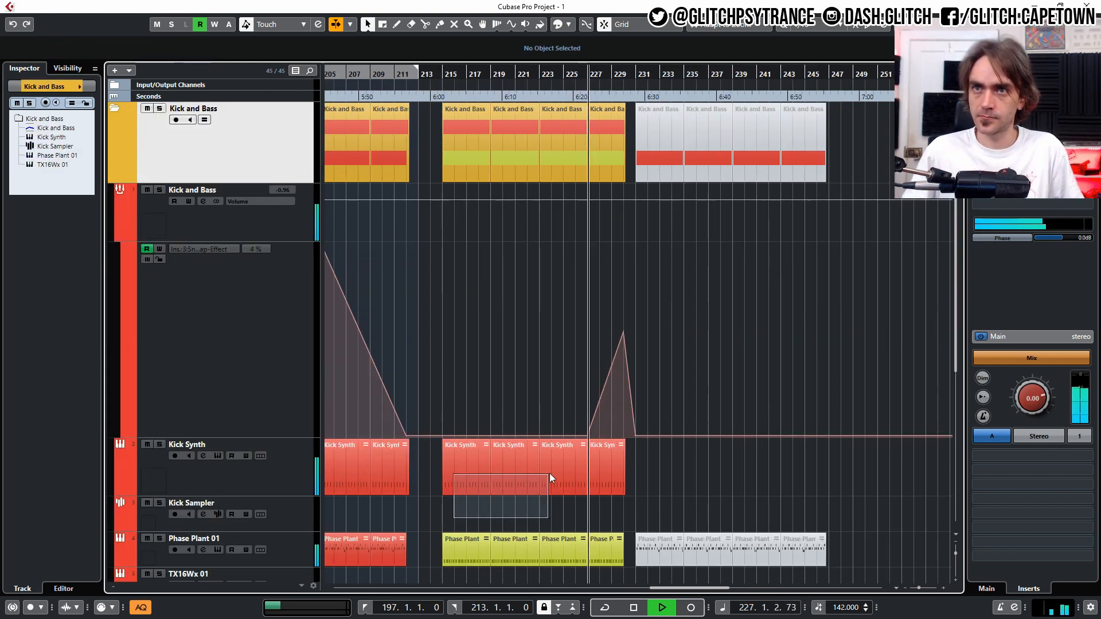
pyautogui.moveTo(549, 473); pyautogui.dragTo(445, 496)
pyautogui.moveTo(443, 492)
pyautogui.mouseDown()
pyautogui.moveTo(431, 488)
pyautogui.moveTo(665, 445)
pyautogui.moveTo(650, 467)
pyautogui.mouseUp()
pyautogui.hotkey('ctrl', 'z')
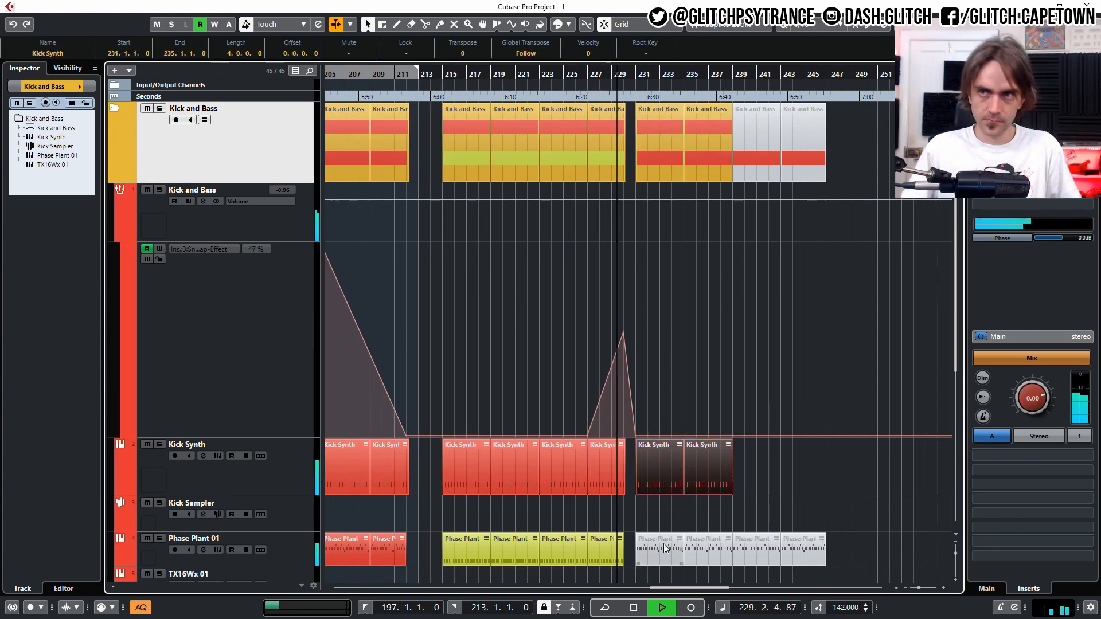
# Unmute the four Phase Plant 01 bass parts from bar 231 to bar 247
pyautogui.scroll(-5, 665, 548)
pyautogui.press('7')
pyautogui.moveTo(662, 378); pyautogui.dragTo(875, 359)
pyautogui.press('1')
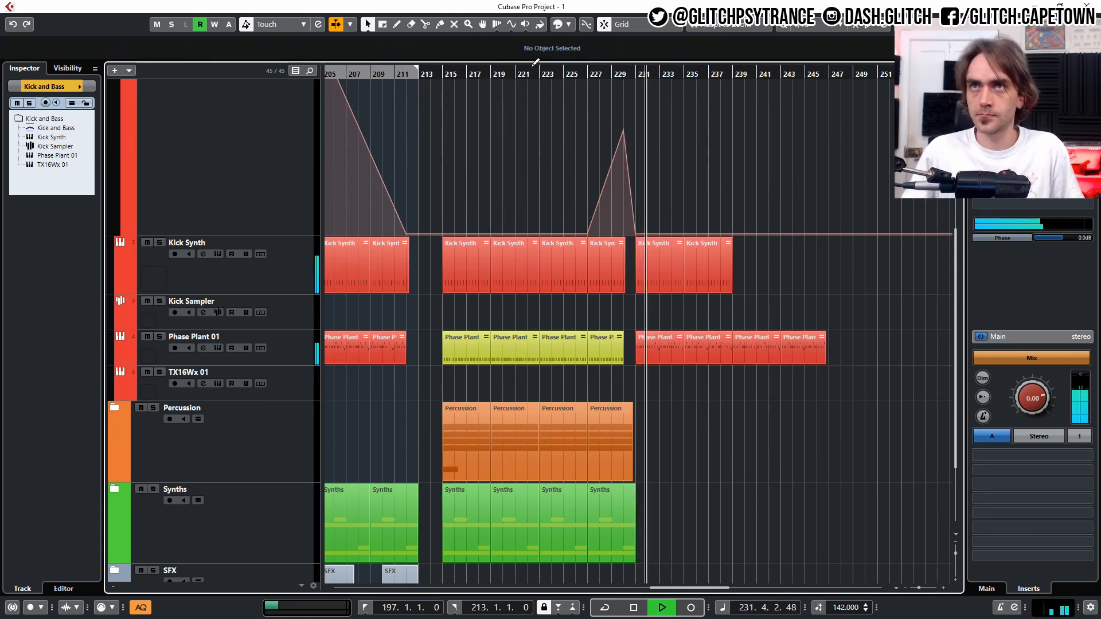
# Continue playback from about bar 219 and copy the two Kick Synth parts at bar 231 to bar 239
pyautogui.click(497, 74)
pyautogui.moveTo(678, 307); pyautogui.dragTo(781, 284)
pyautogui.click(785, 500)
# Copy the four Synths folder parts starting at bar 215 to bar 231 and expand the Synths folder
pyautogui.scroll(-3, 757, 459)
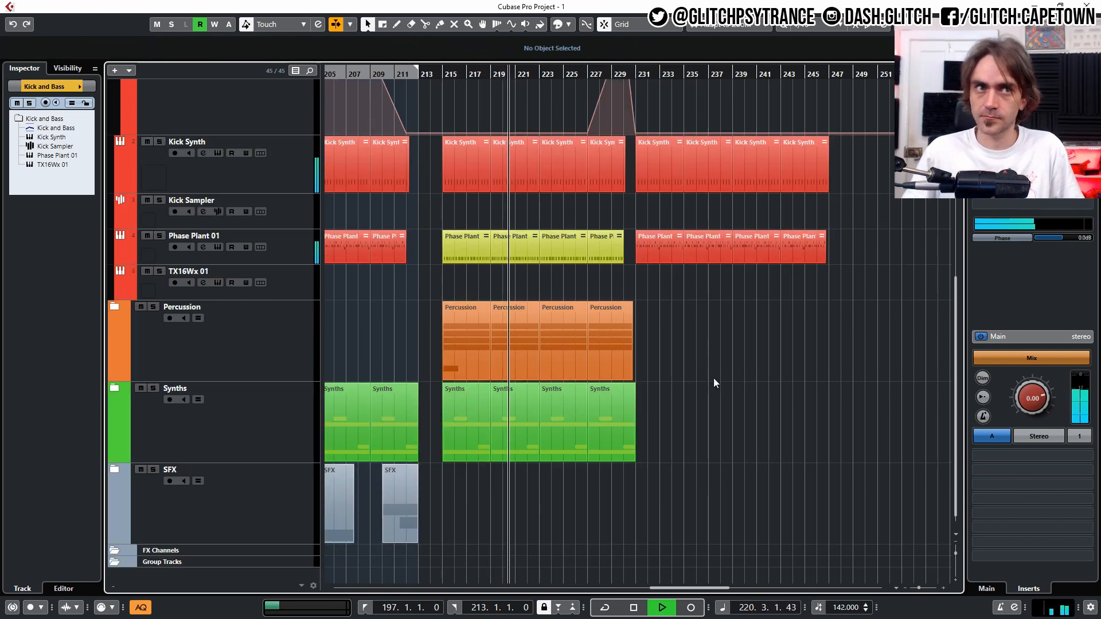
pyautogui.moveTo(714, 377); pyautogui.dragTo(642, 410)
pyautogui.click(114, 388)
pyautogui.scroll(-5, 576, 383)
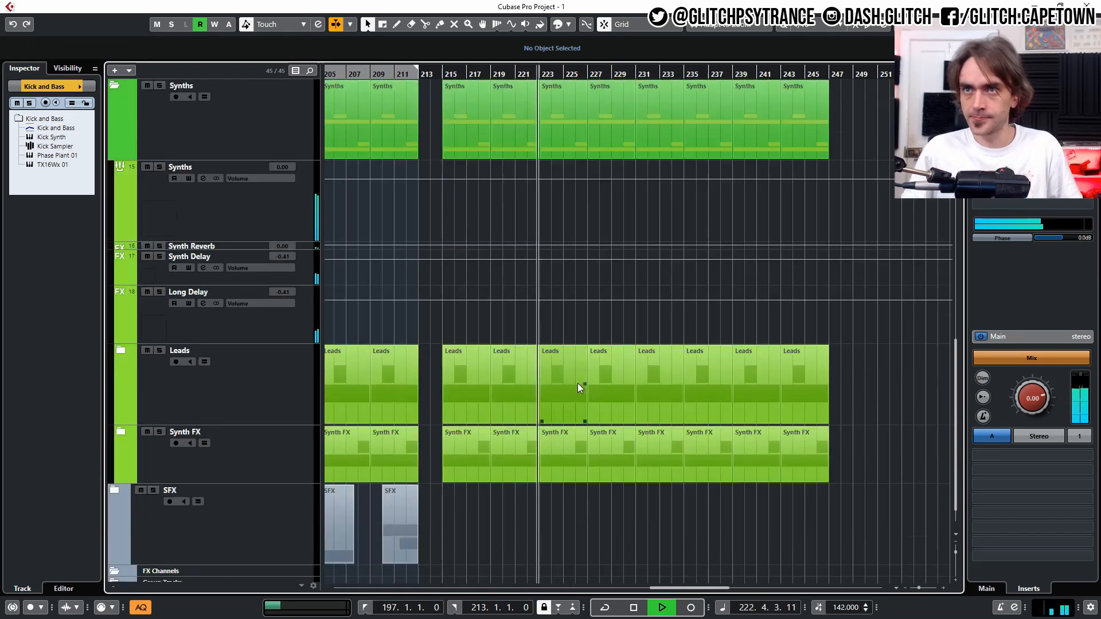
# Expand the Leads folder and delete the Phase Plant 02 and Serum parts between bars 231 and 247
pyautogui.click(119, 320)
pyautogui.scroll(-4, 576, 369)
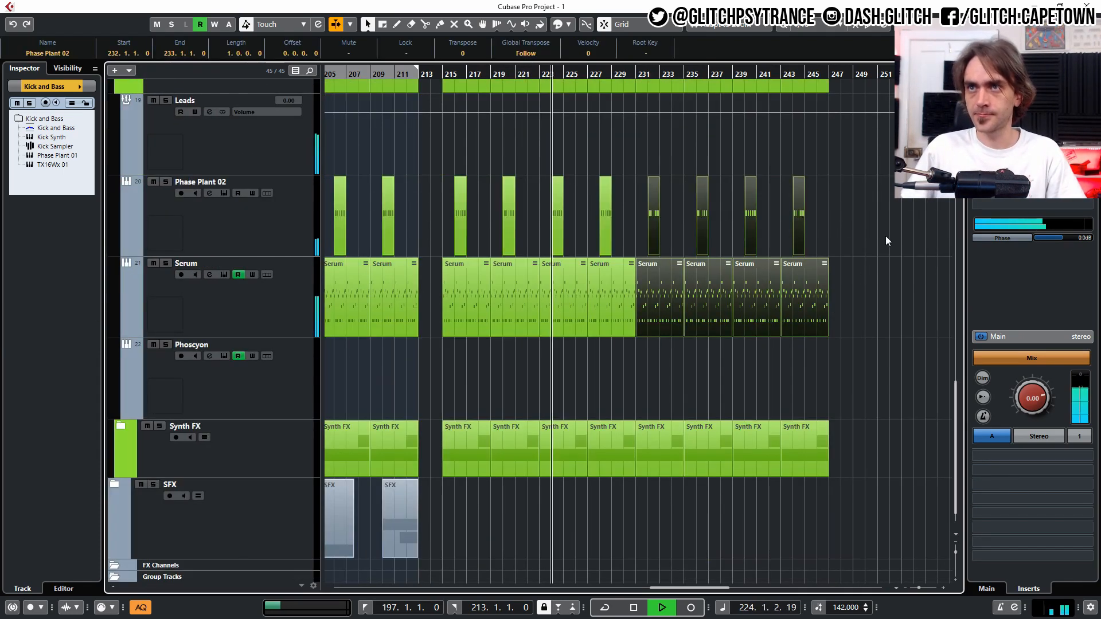
pyautogui.moveTo(855, 206); pyautogui.dragTo(654, 281)
pyautogui.press('Delete')
# Show the Phoscyon track's automation lanes and copy two of its unmuted parts before bar 197, with their cutoff automation, to bar 231
pyautogui.scroll(-2, 657, 298)
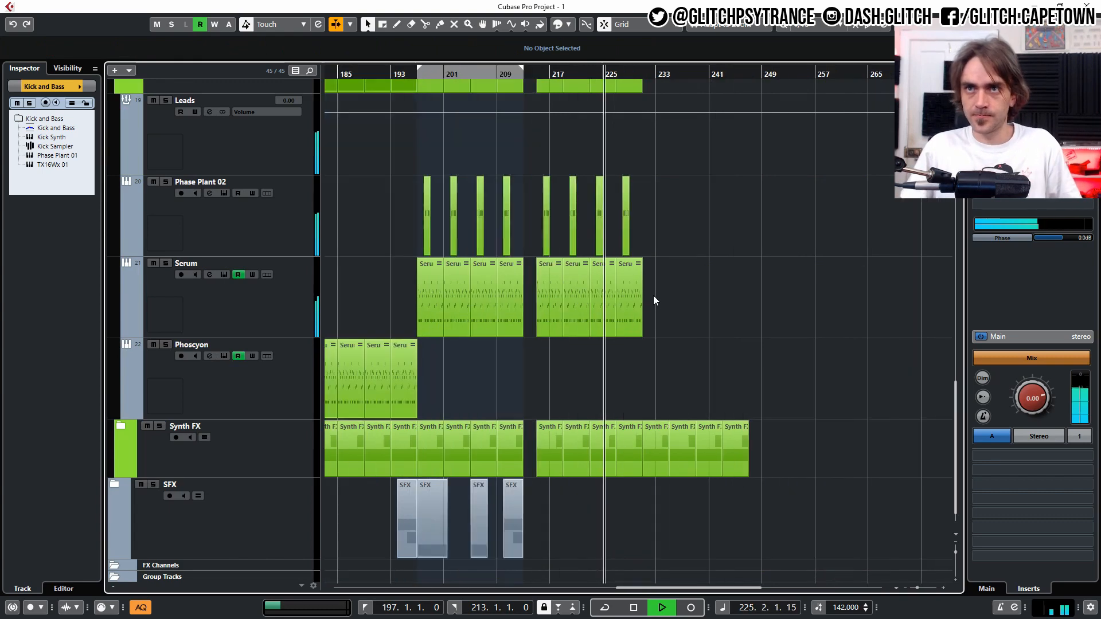
pyautogui.hscroll(-3, 655, 300)
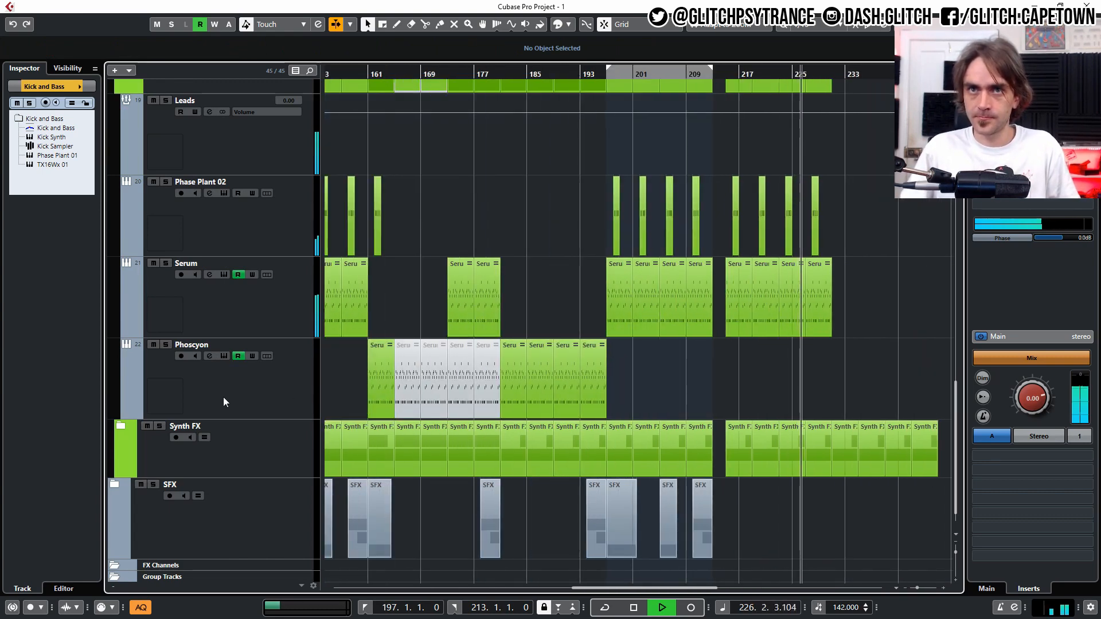
pyautogui.click(117, 417)
pyautogui.scroll(-2, 491, 368)
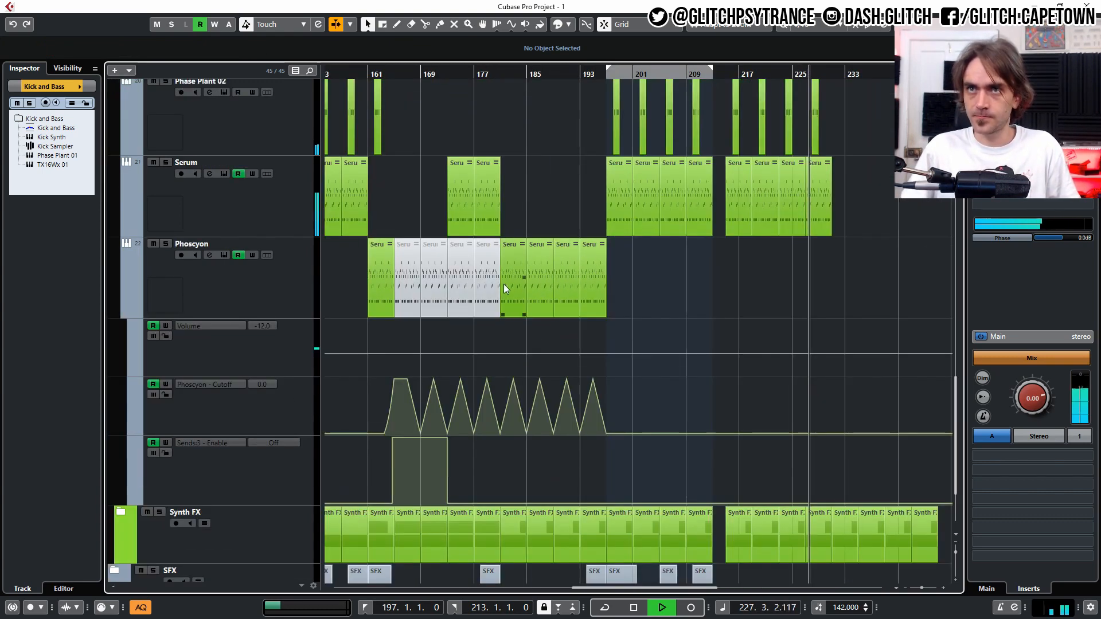
pyautogui.moveTo(542, 277); pyautogui.dragTo(847, 302)
pyautogui.hscroll(3, 702, 333)
pyautogui.scroll(3, 705, 331)
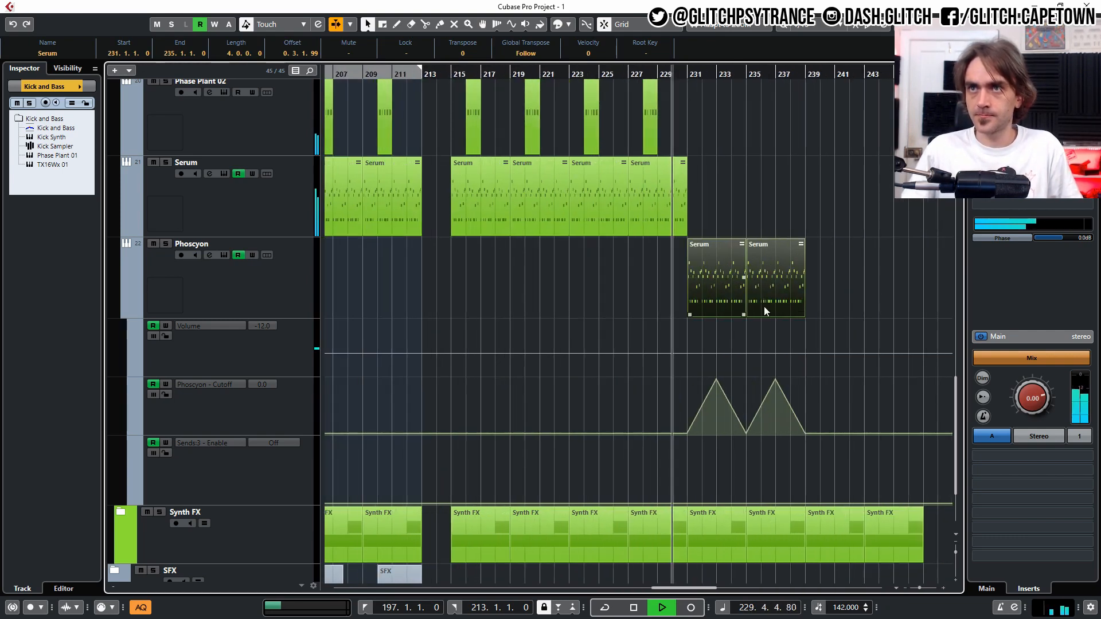
# Copy the two Phoscyon parts at bar 231, with their cutoff automation, to bar 239
pyautogui.click(855, 265)
pyautogui.scroll(-3, 854, 266)
pyautogui.hscroll(3, 803, 270)
pyautogui.moveTo(691, 295); pyautogui.dragTo(611, 280)
pyautogui.scroll(2, 575, 272)
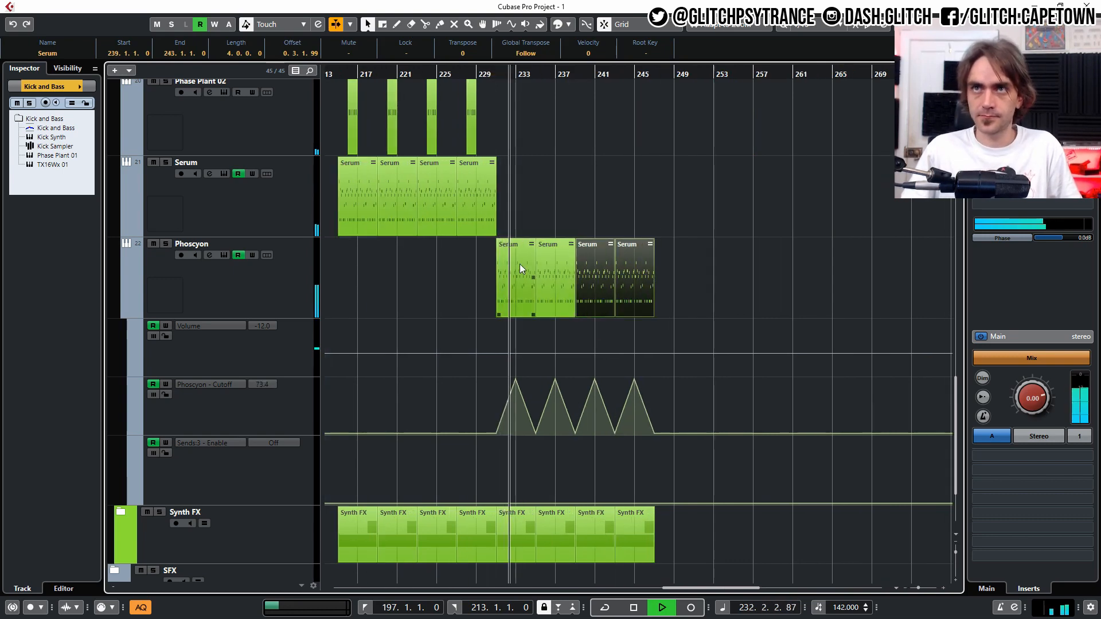
pyautogui.scroll(-3, 520, 270)
pyautogui.scroll(4, 360, 291)
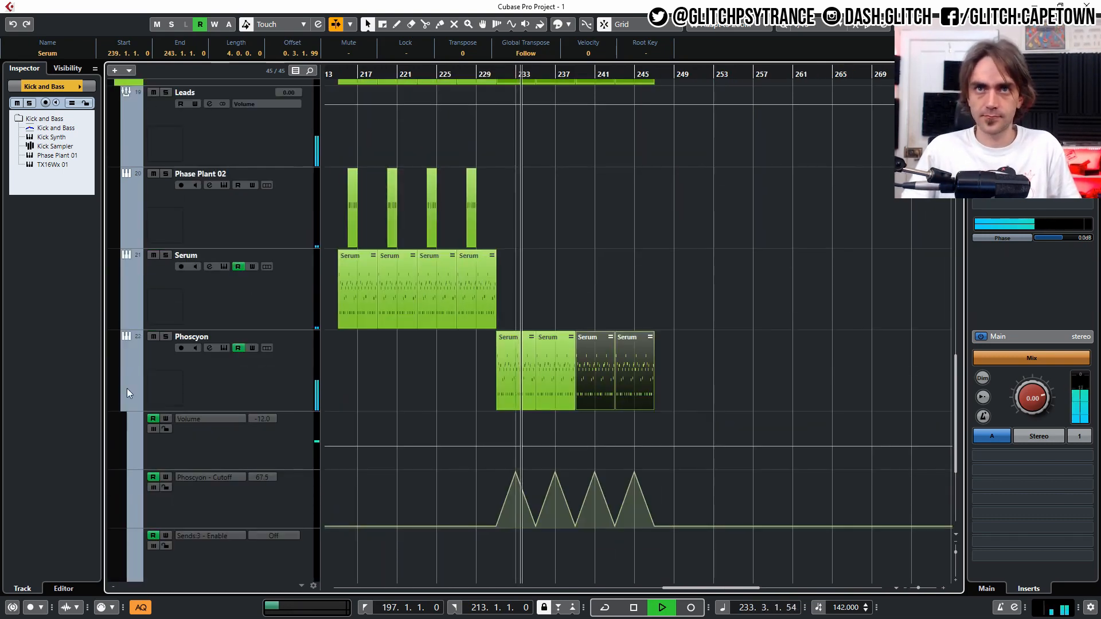
# Copy the four Serum parts starting at bar 215 to bar 231 on the Serum track
pyautogui.moveTo(587, 276); pyautogui.dragTo(358, 298)
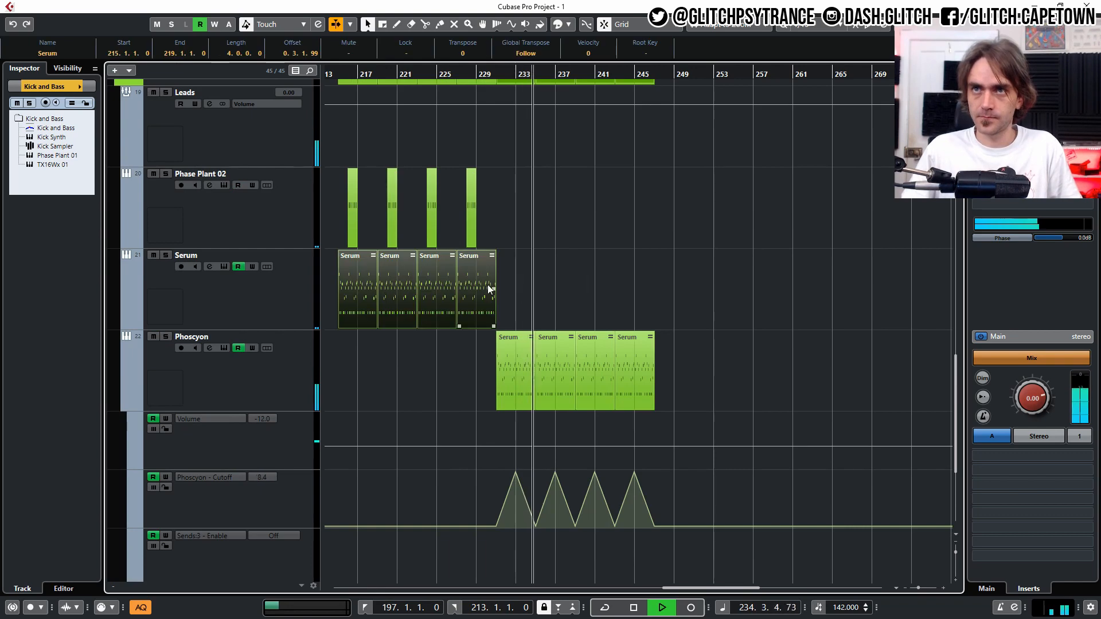
pyautogui.hotkey('ctrl', 'd')
pyautogui.scroll(2, 407, 346)
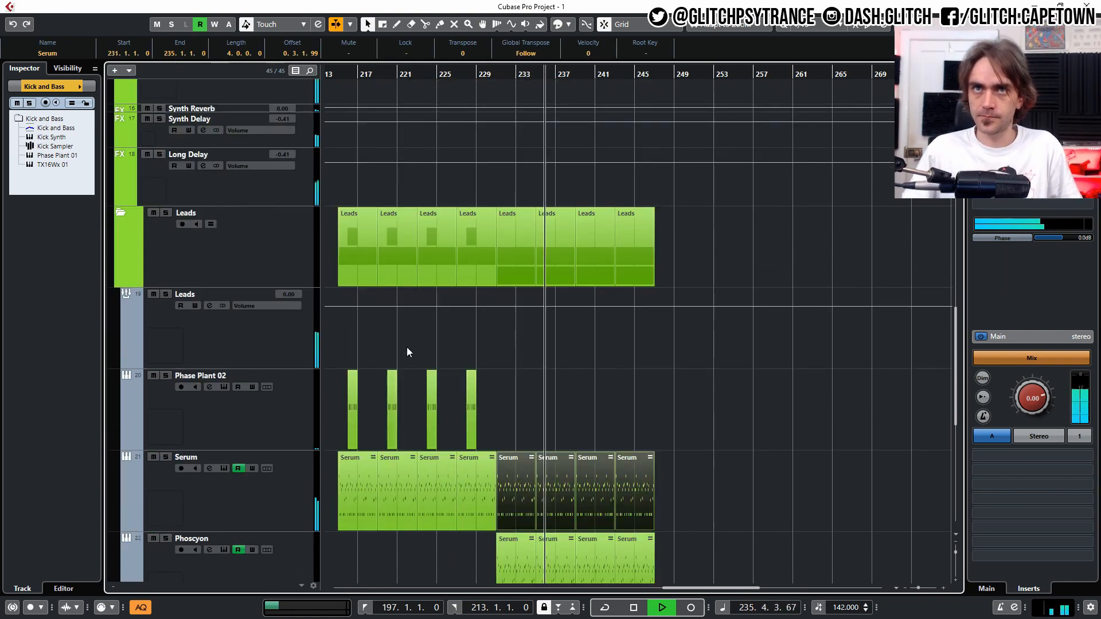
pyautogui.scroll(-5, 521, 356)
pyautogui.scroll(5, 130, 299)
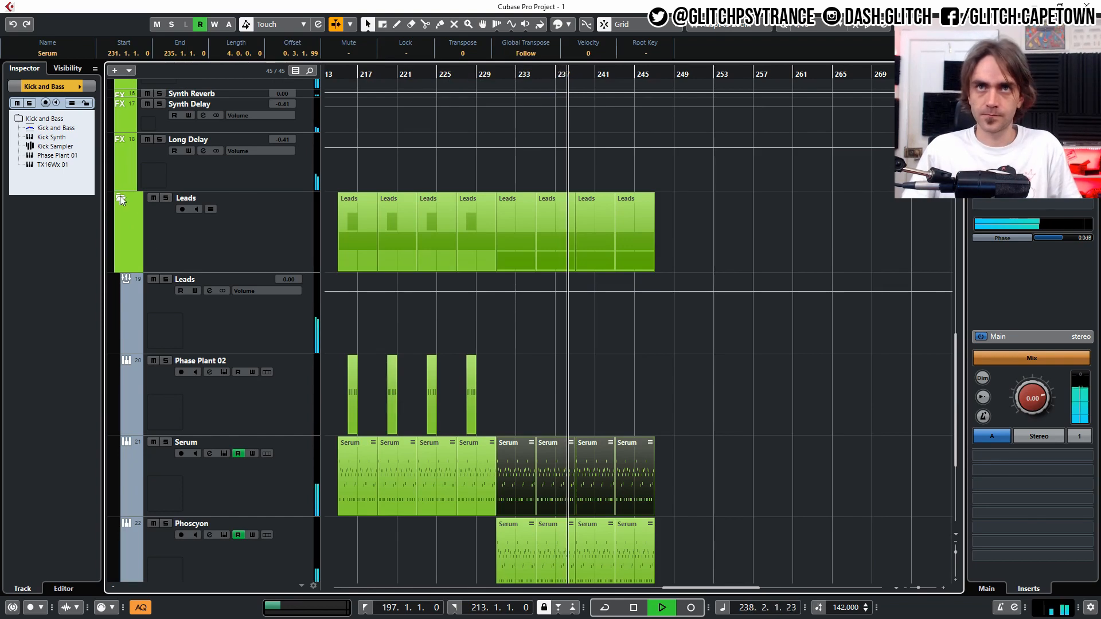
# Collapse the Leads, Synths and Kick and Bass folders to tidy the track list
pyautogui.click(120, 197)
pyautogui.press('g')
pyautogui.scroll(3, 180, 257)
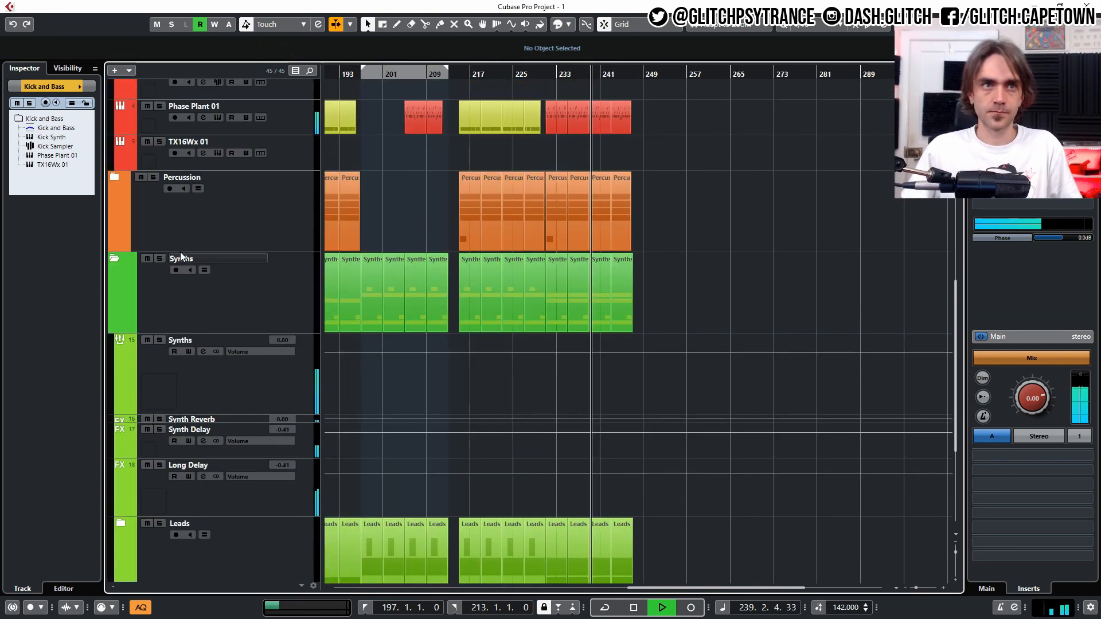
pyautogui.scroll(6, 112, 264)
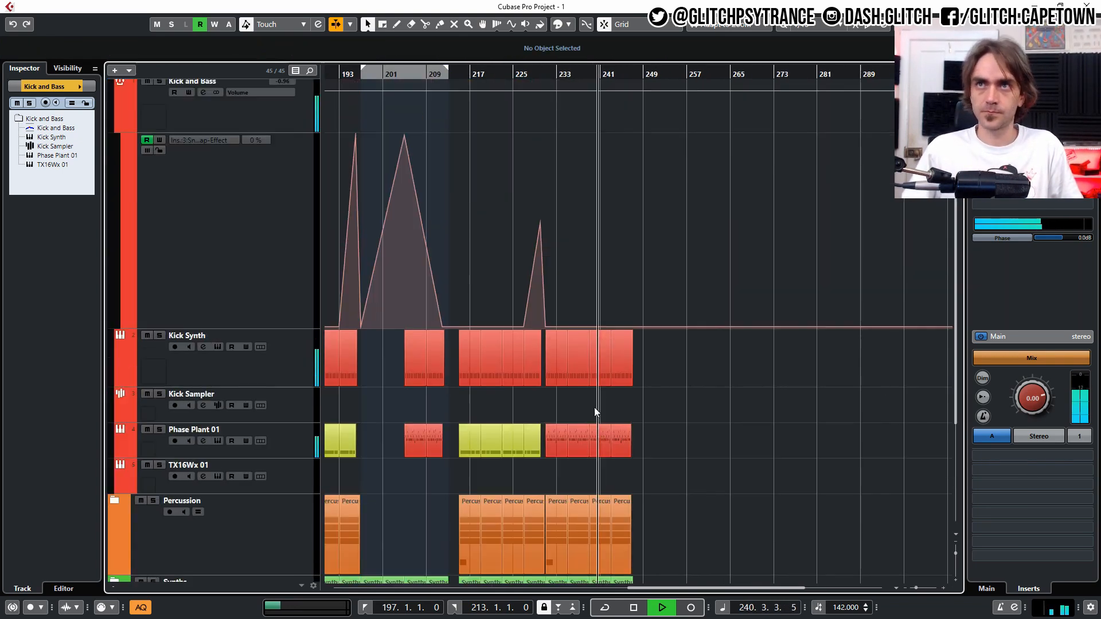
pyautogui.scroll(2, 301, 232)
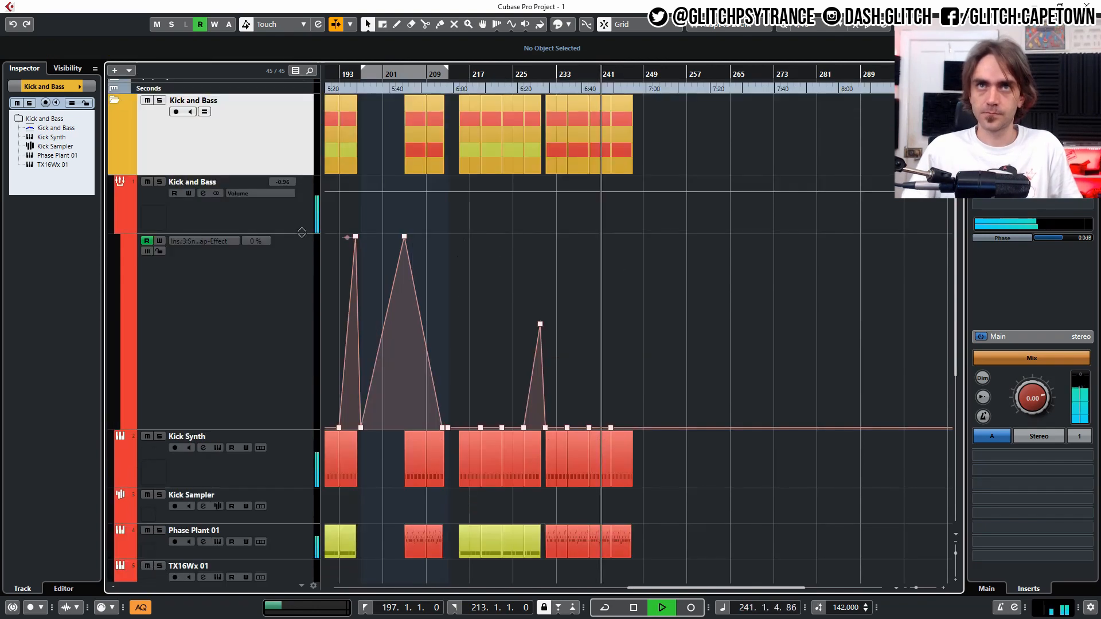
pyautogui.click(113, 102)
pyautogui.press('h')
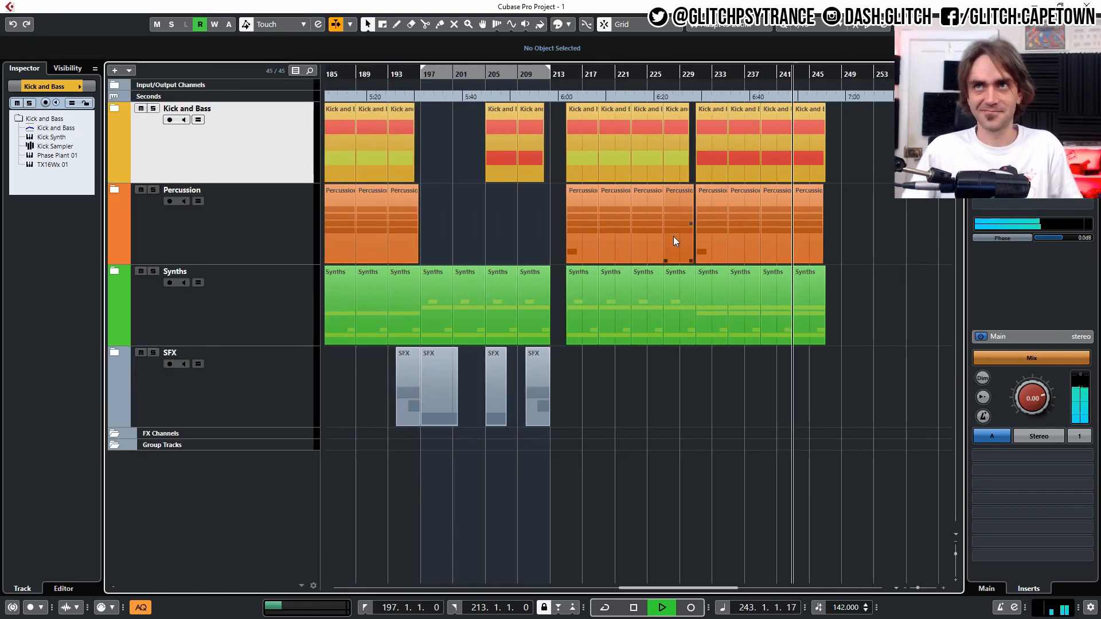
# Set the right locator to bar 247, at the end of the arranged parts
pyautogui.press('h')
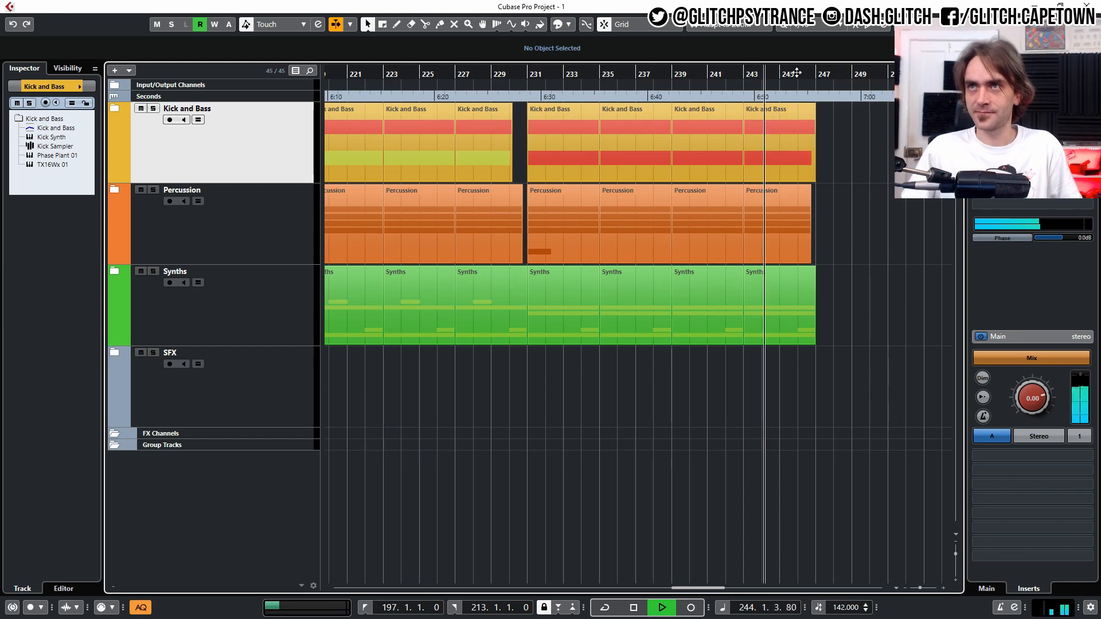
pyautogui.keyDown('alt'); pyautogui.click(814, 73); pyautogui.keyUp('alt')
pyautogui.scroll(-3, 813, 207)
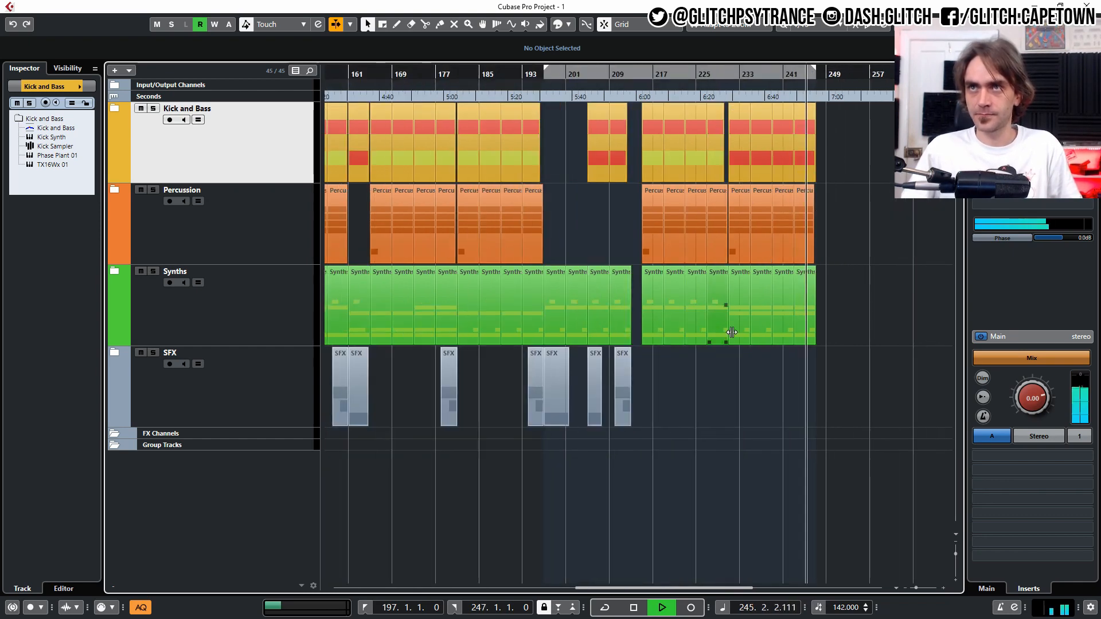
# Review the arrangement from bar 145 onward and play it from about bar 208
pyautogui.press('h')
pyautogui.press('h')
pyautogui.press('h')
pyautogui.press('h')
pyautogui.press('h')
pyautogui.press('g')
pyautogui.press('g')
pyautogui.press('g')
pyautogui.press('g')
pyautogui.press('g')
pyautogui.press('g')
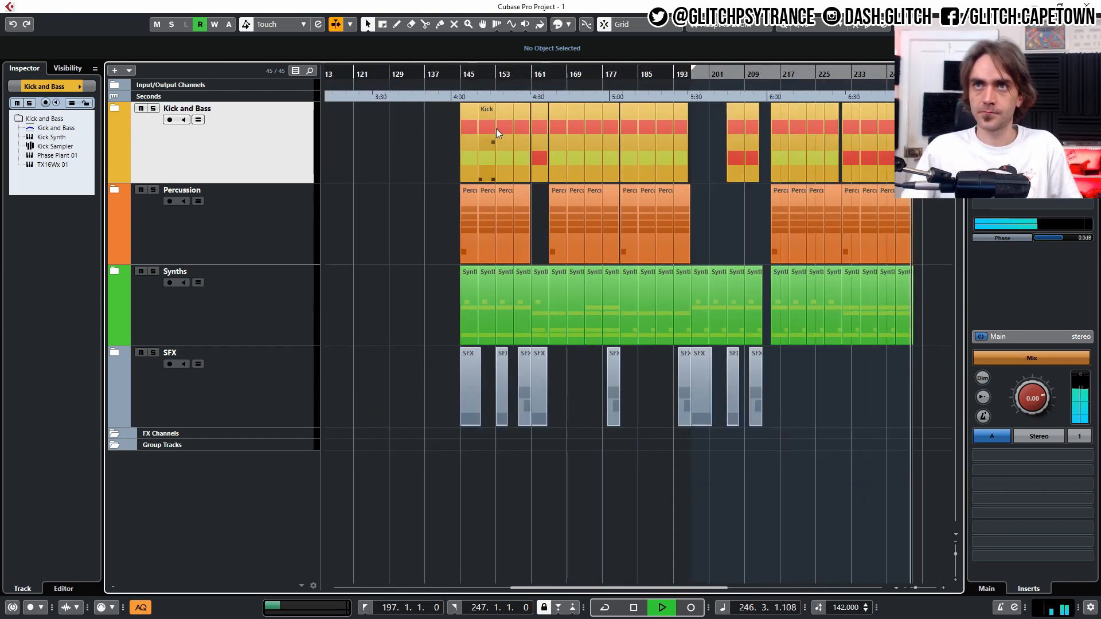
pyautogui.press('h')
pyautogui.press('h')
pyautogui.press('h')
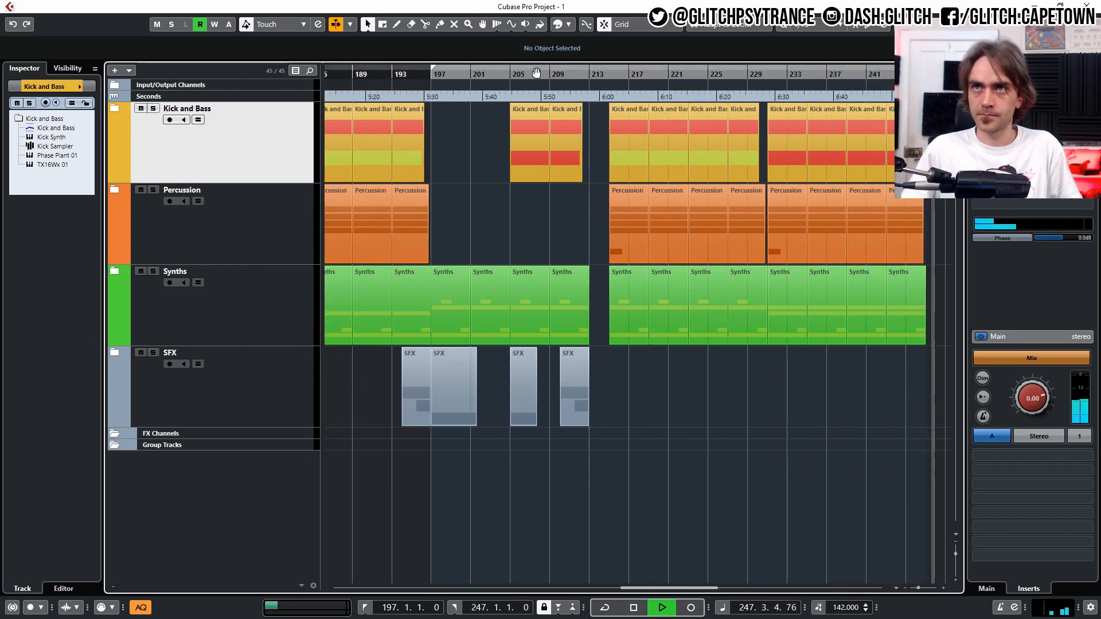
pyautogui.click(545, 75)
pyautogui.press('h')
pyautogui.press('h')
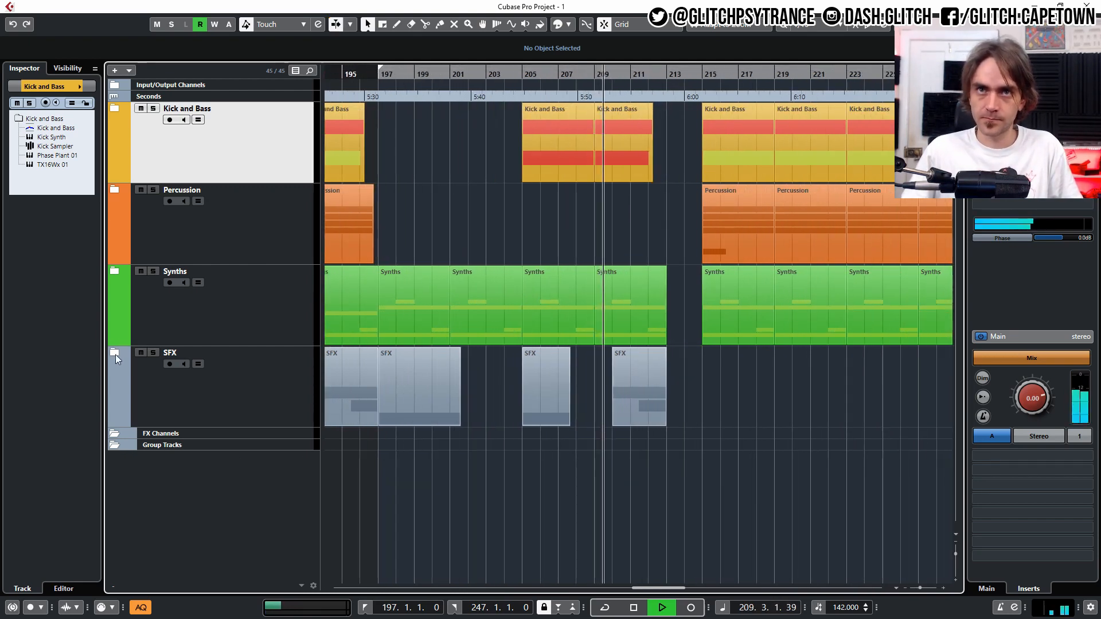
# Expand the SFX folder and copy the Xenosonics audio clip at bar 205 to bar 213 on the same track
pyautogui.click(114, 351)
pyautogui.scroll(-5, 565, 436)
pyautogui.moveTo(554, 487); pyautogui.dragTo(698, 487)
pyautogui.scroll(5, 683, 431)
pyautogui.scroll(-5, 701, 425)
pyautogui.hscroll(5, 701, 491)
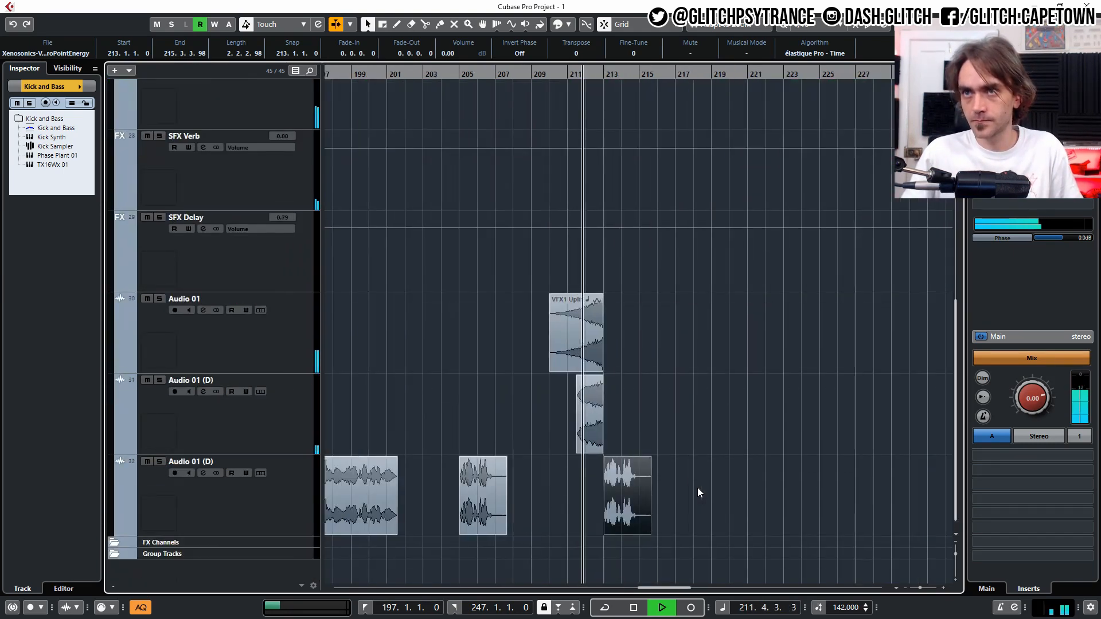
pyautogui.click(645, 493)
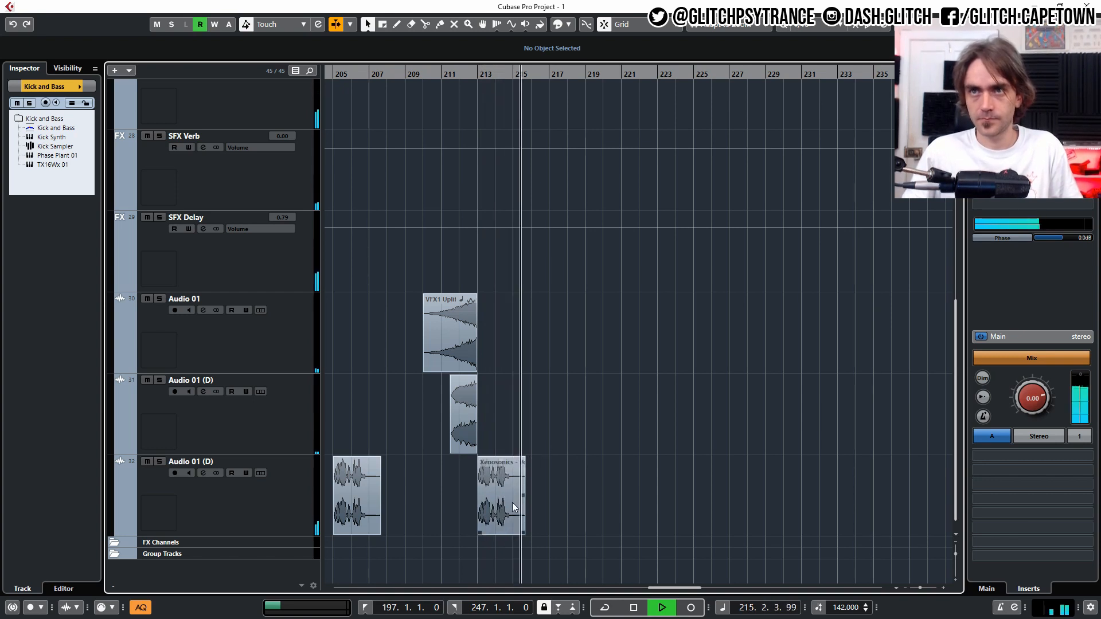
# Trim the copied Xenosonics clip to span bar 214 to 215 and collapse the SFX folder
pyautogui.moveTo(502, 508); pyautogui.dragTo(512, 533)
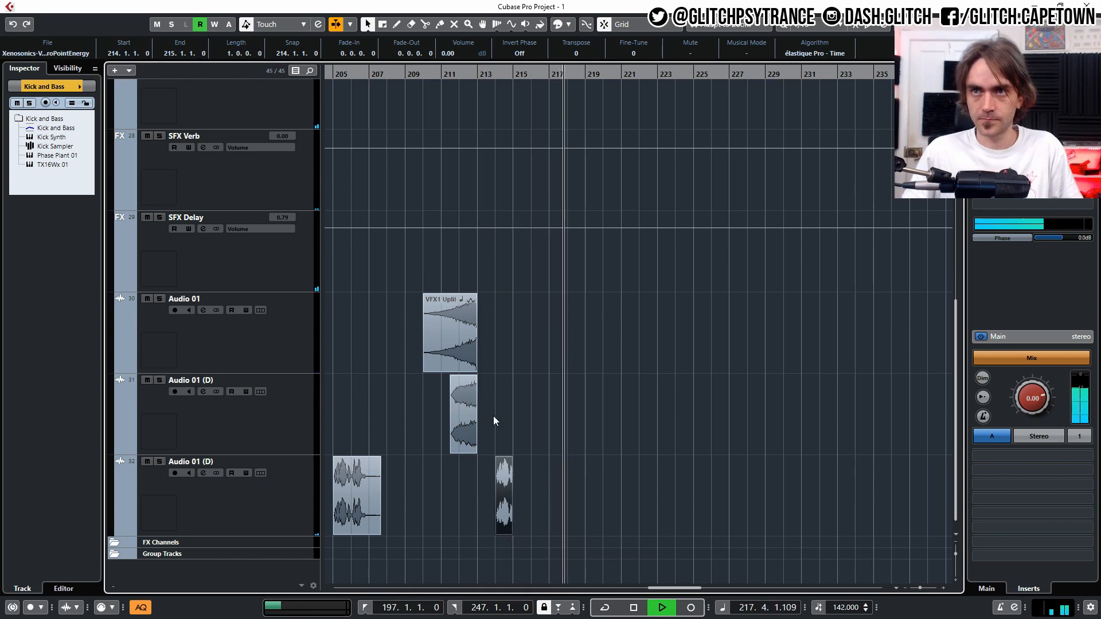
pyautogui.click(453, 74)
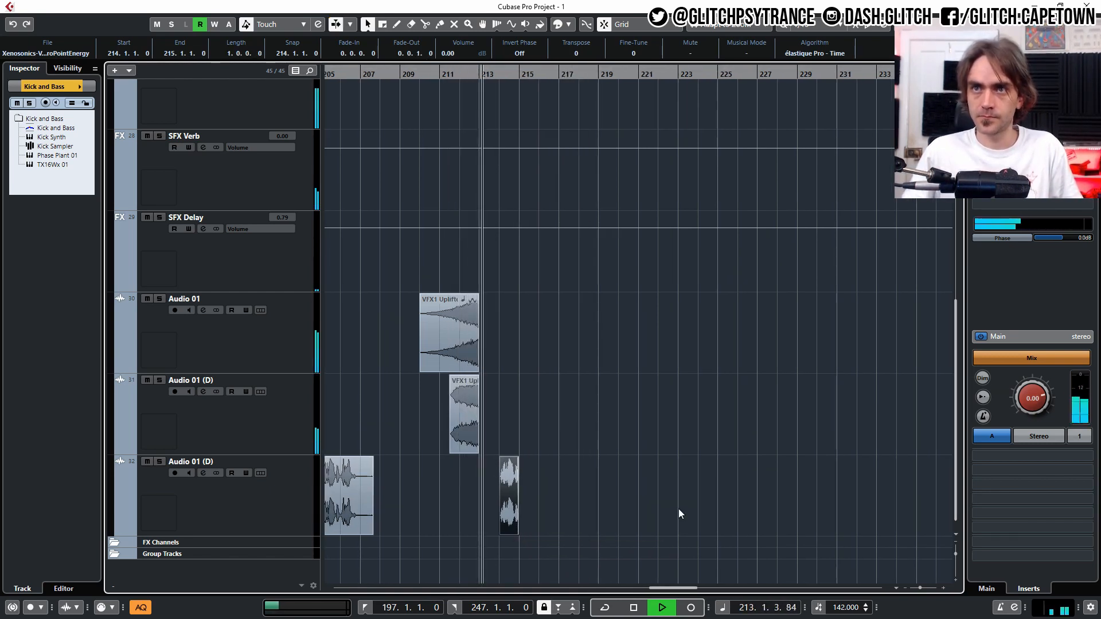
pyautogui.click(722, 507)
pyautogui.scroll(-3, 745, 481)
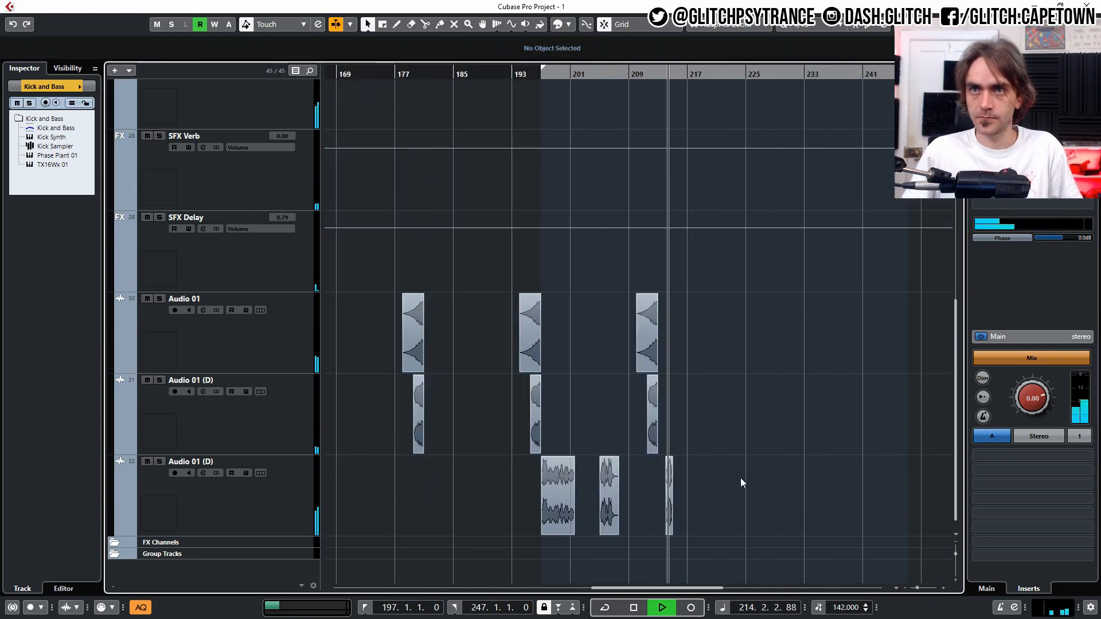
pyautogui.scroll(5, 705, 479)
pyautogui.click(114, 352)
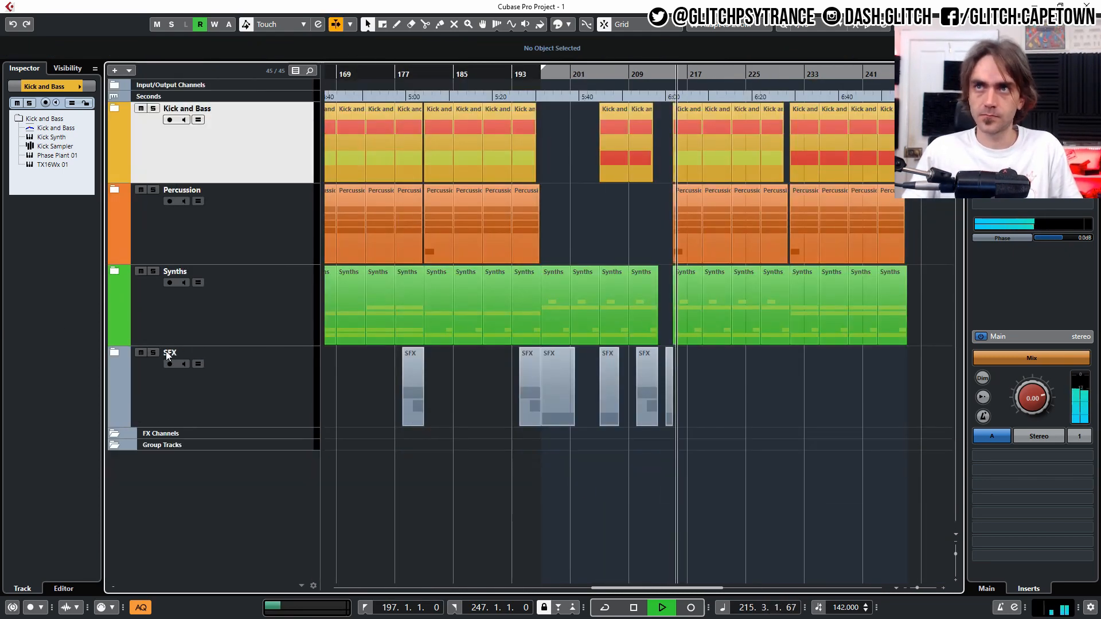
# Set the left locator to bar 145, at the start of the arranged parts
pyautogui.press('g')
pyautogui.scroll(3, 431, 107)
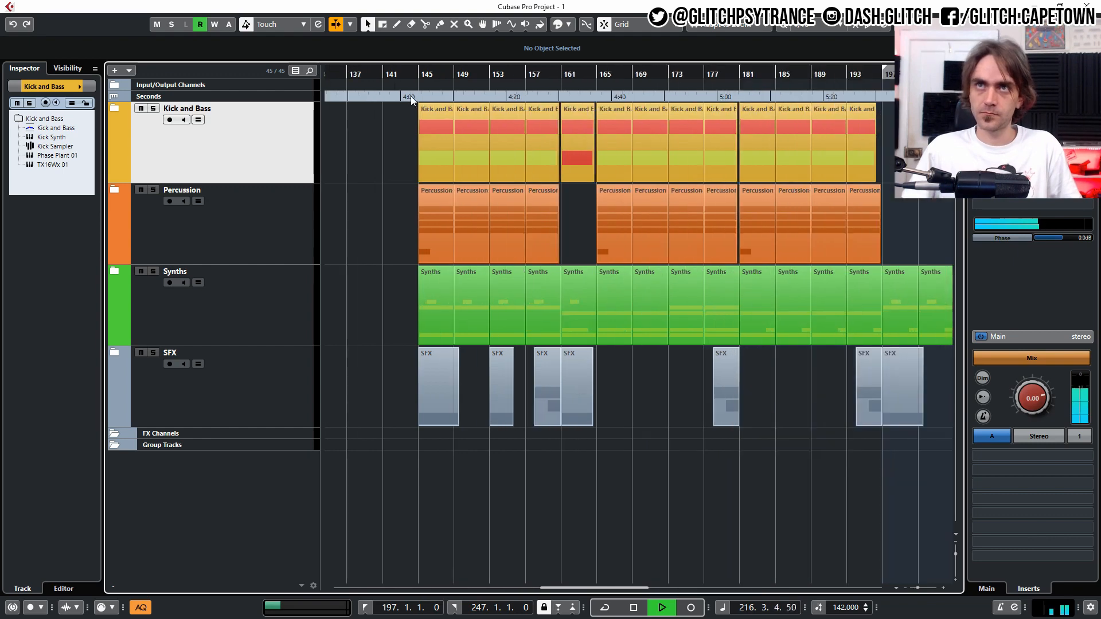
pyautogui.keyDown('ctrl'); pyautogui.click(417, 73); pyautogui.keyUp('ctrl')
pyautogui.hscroll(-4, 529, 274)
pyautogui.hscroll(5, 525, 278)
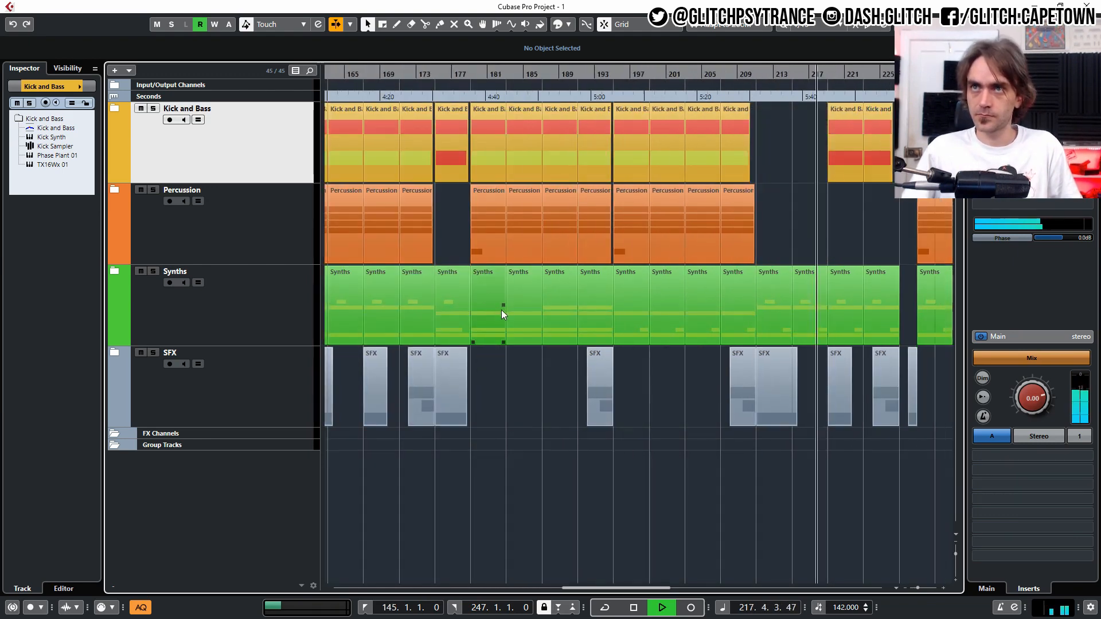
pyautogui.scroll(-4, 501, 310)
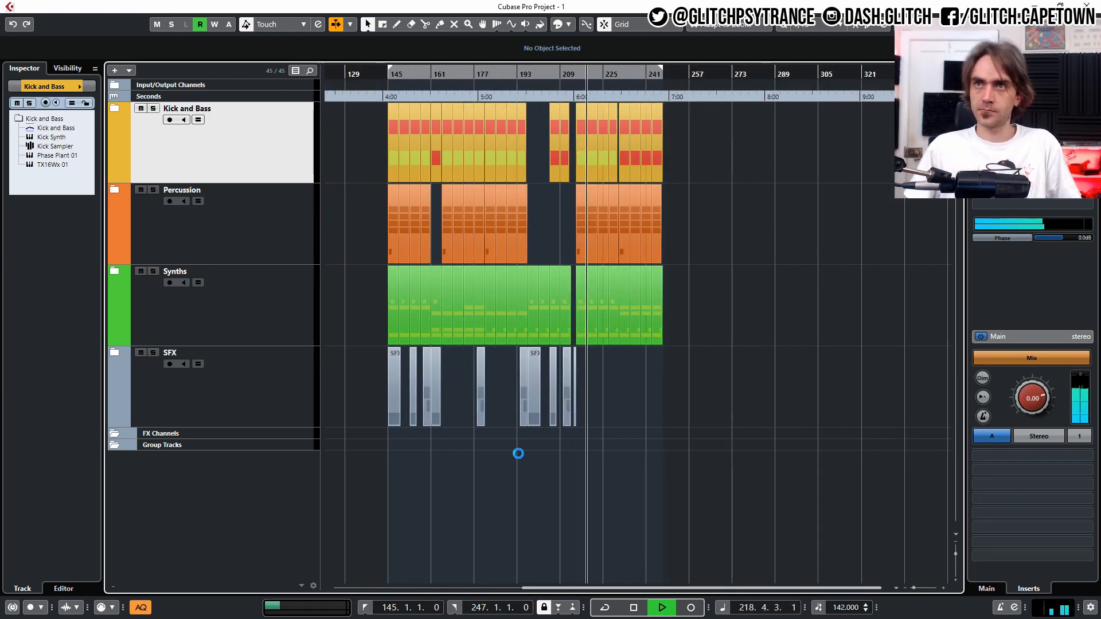
pyautogui.scroll(4, 677, 459)
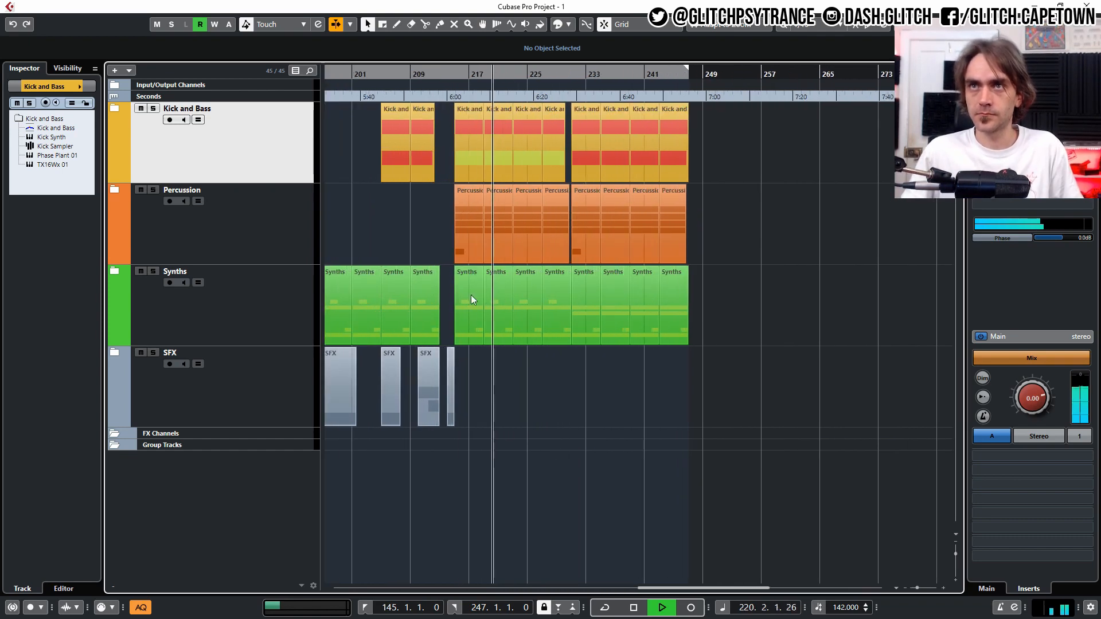
# Expand the Percussion and Main Rhythms folders and mute the four O Hat parts between bars 215 and 231
pyautogui.click(426, 70)
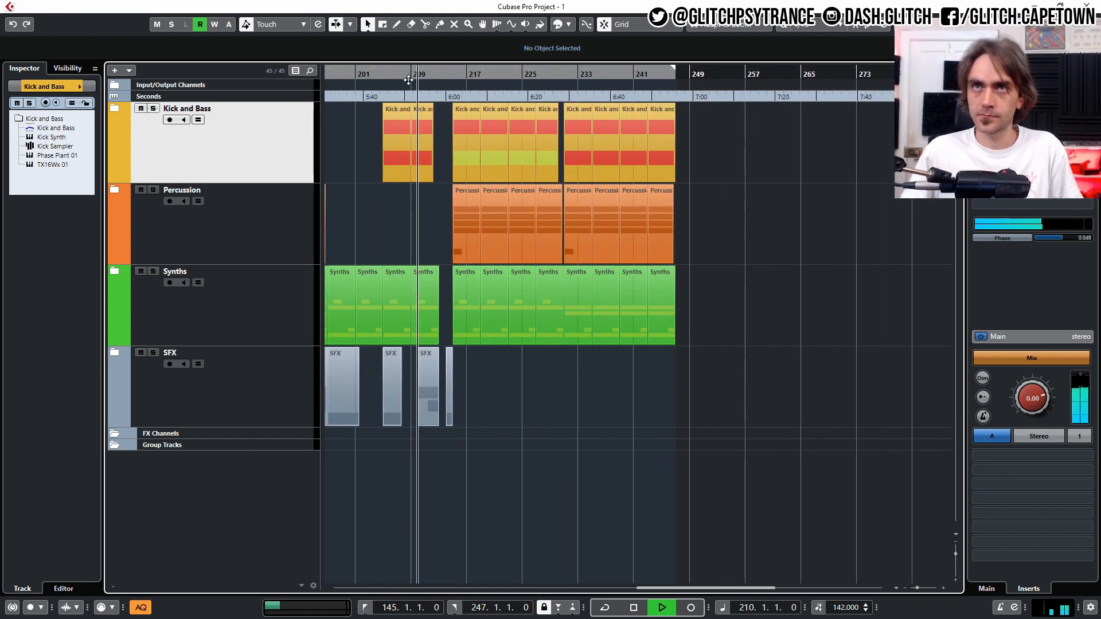
pyautogui.click(115, 189)
pyautogui.scroll(-2, 181, 202)
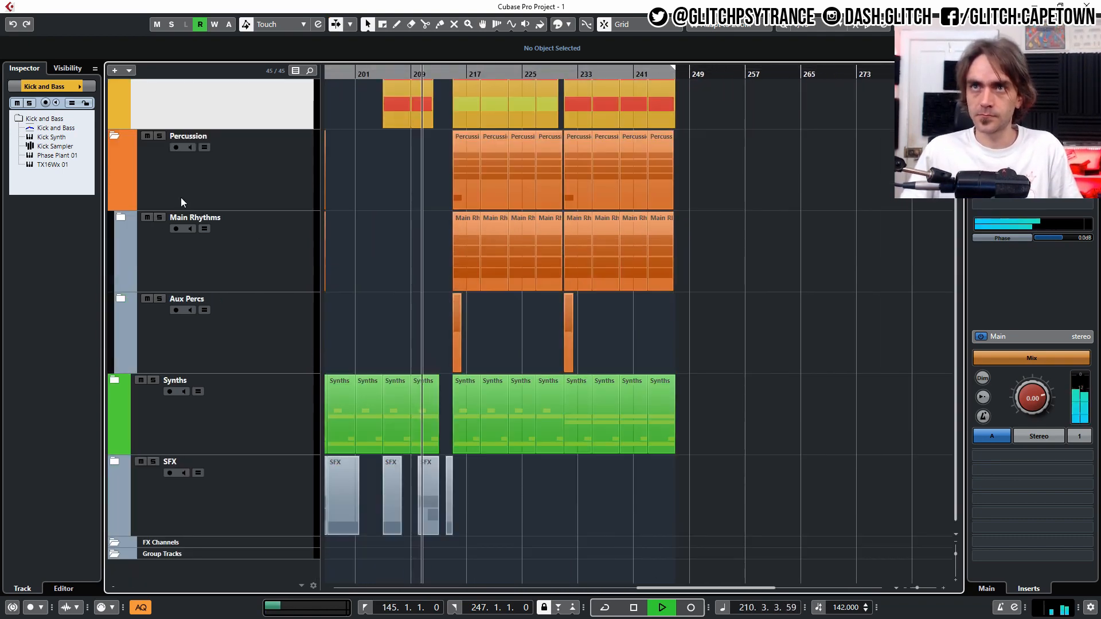
pyautogui.click(120, 218)
pyautogui.scroll(-4, 480, 341)
pyautogui.scroll(2, 382, 347)
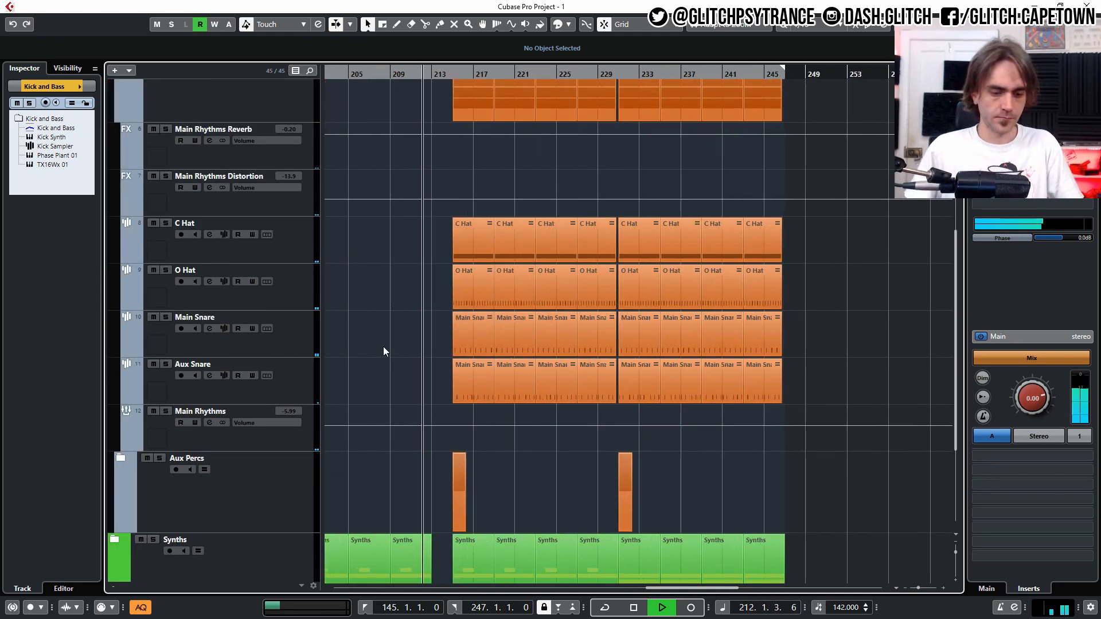
pyautogui.press('7')
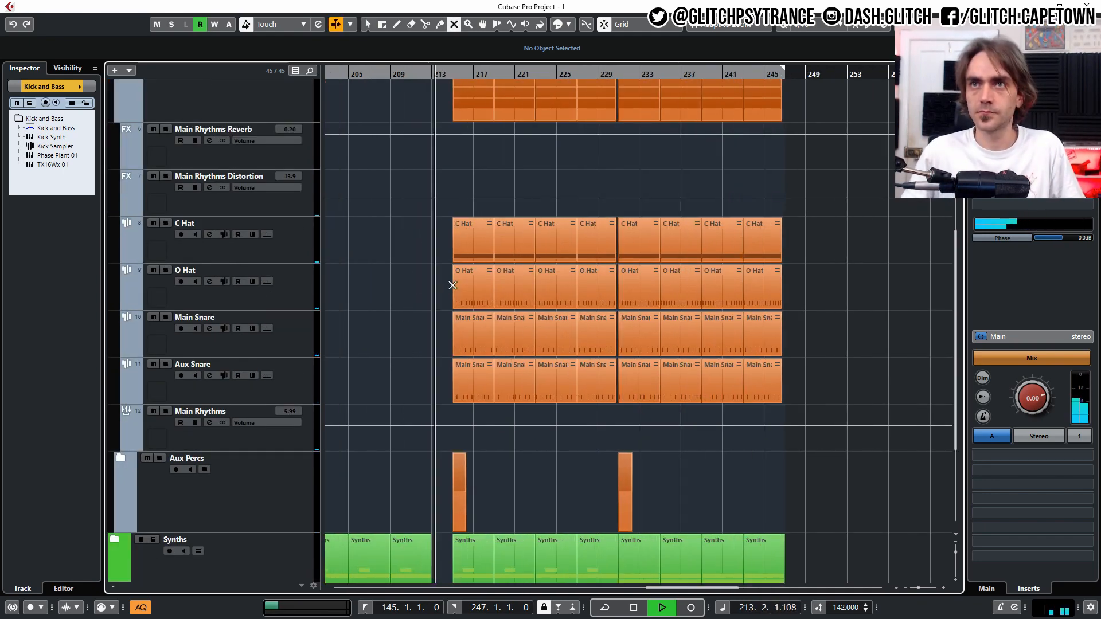
pyautogui.moveTo(452, 285); pyautogui.dragTo(581, 286)
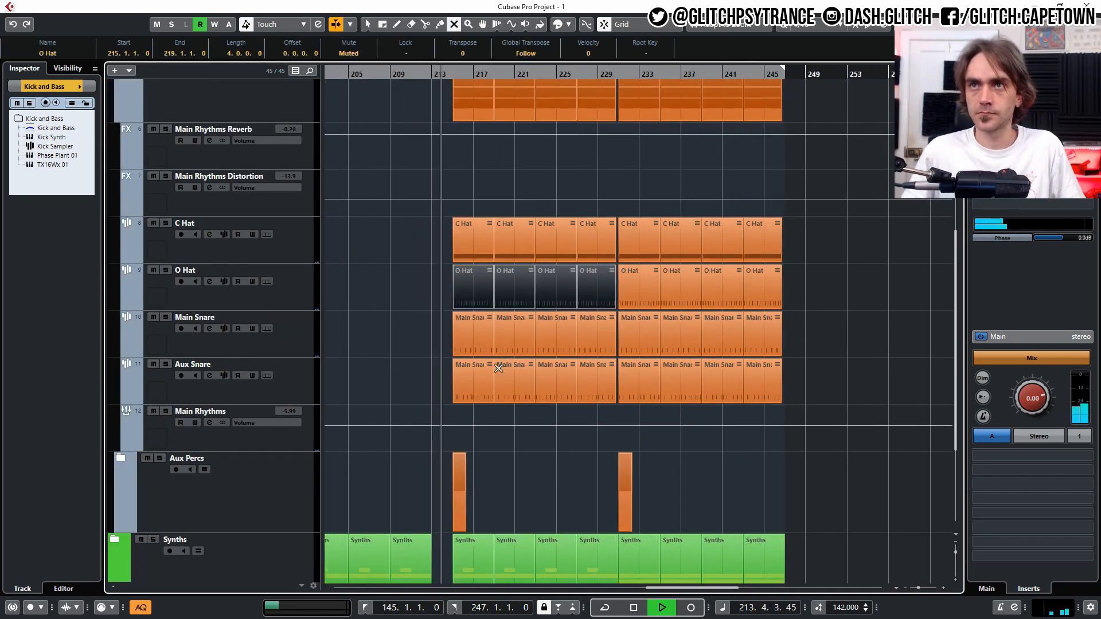
pyautogui.click(429, 326)
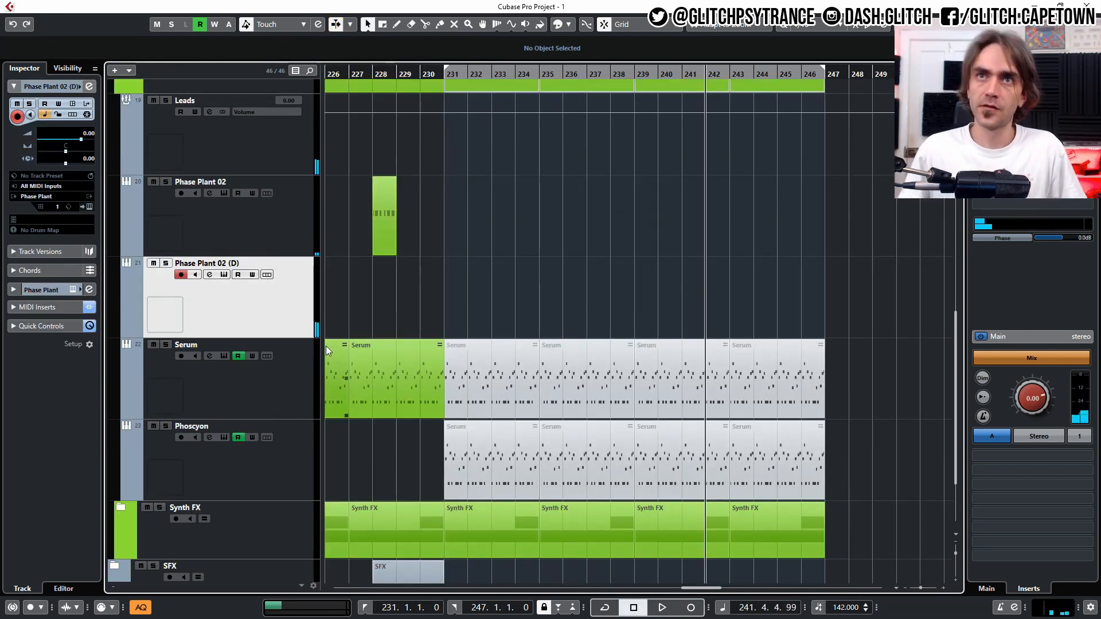
# Examine the StepDesigner pattern in the MIDI inserts of the Phase Plant 02 (D) track
pyautogui.click(19, 307)
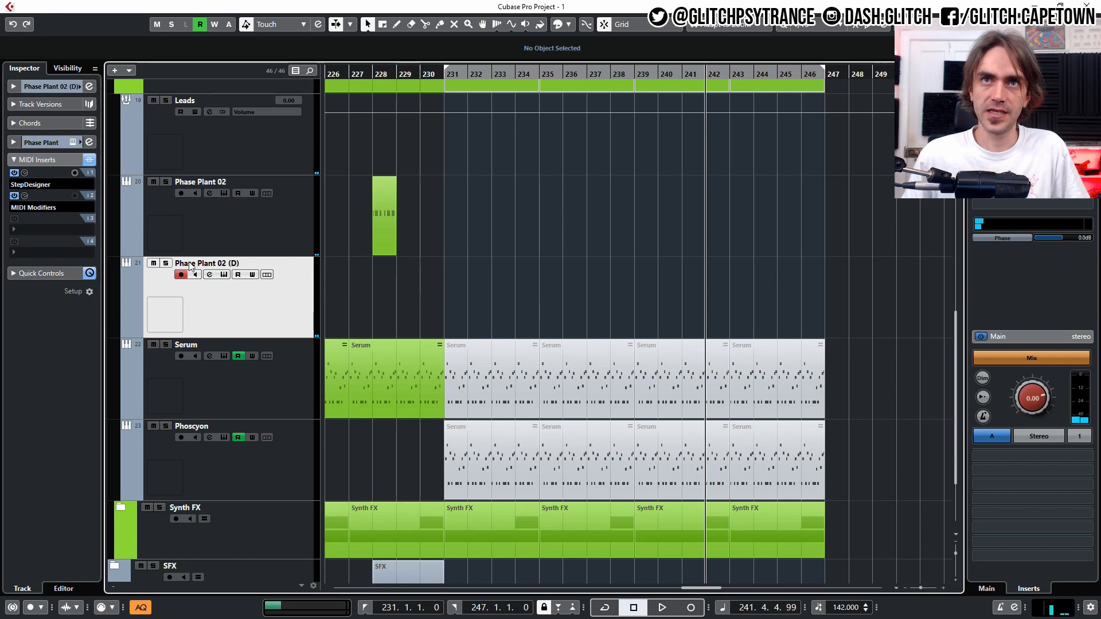
pyautogui.click(25, 173)
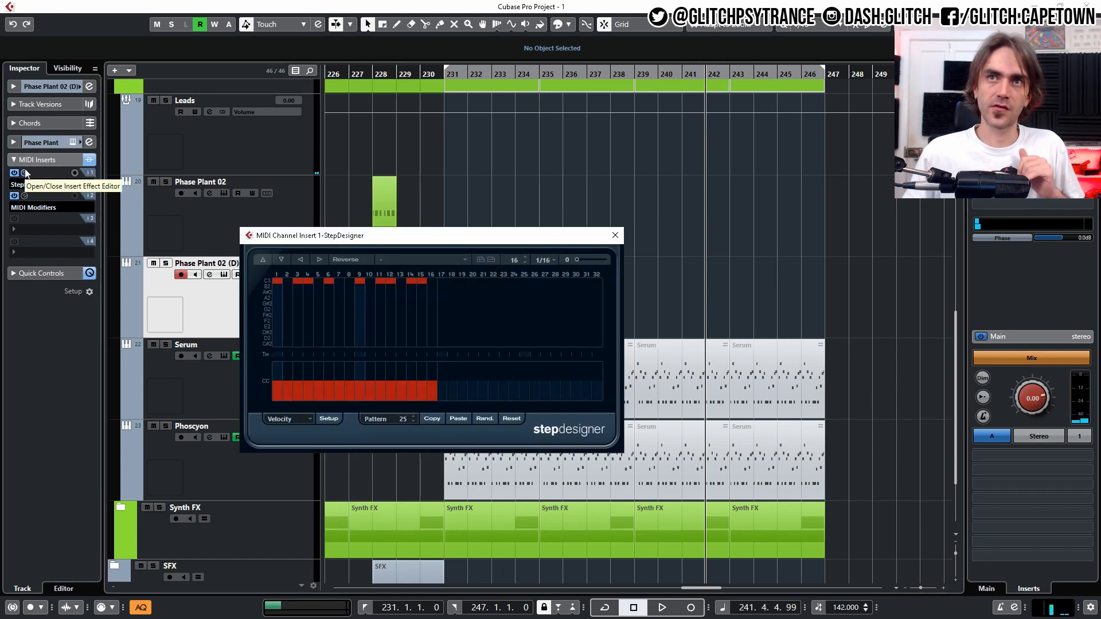
pyautogui.click(25, 172)
pyautogui.click(35, 159)
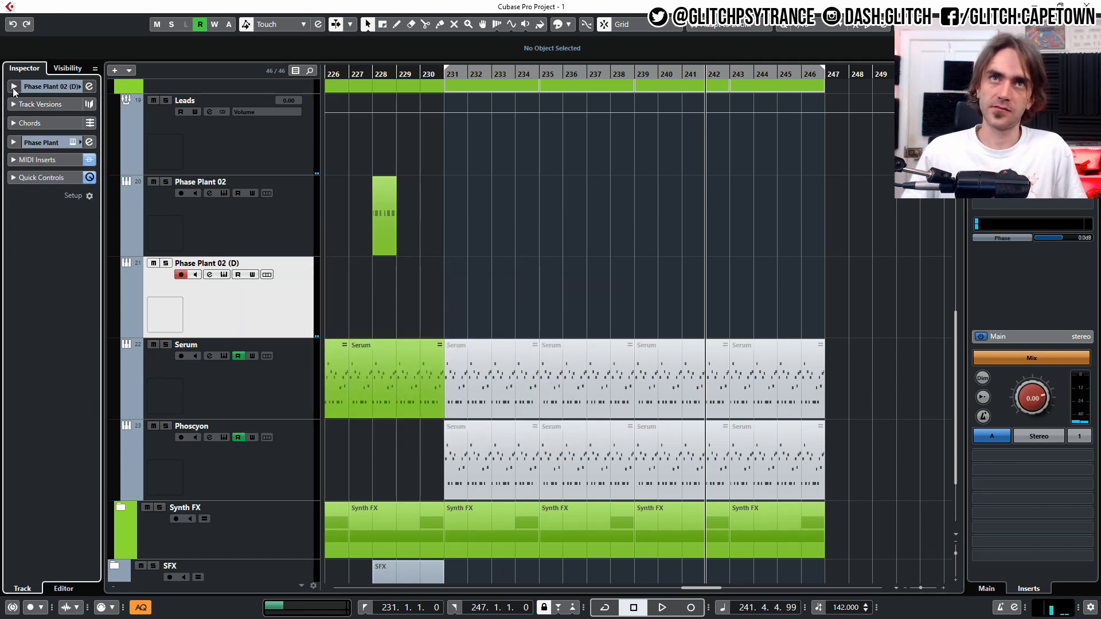
pyautogui.click(14, 86)
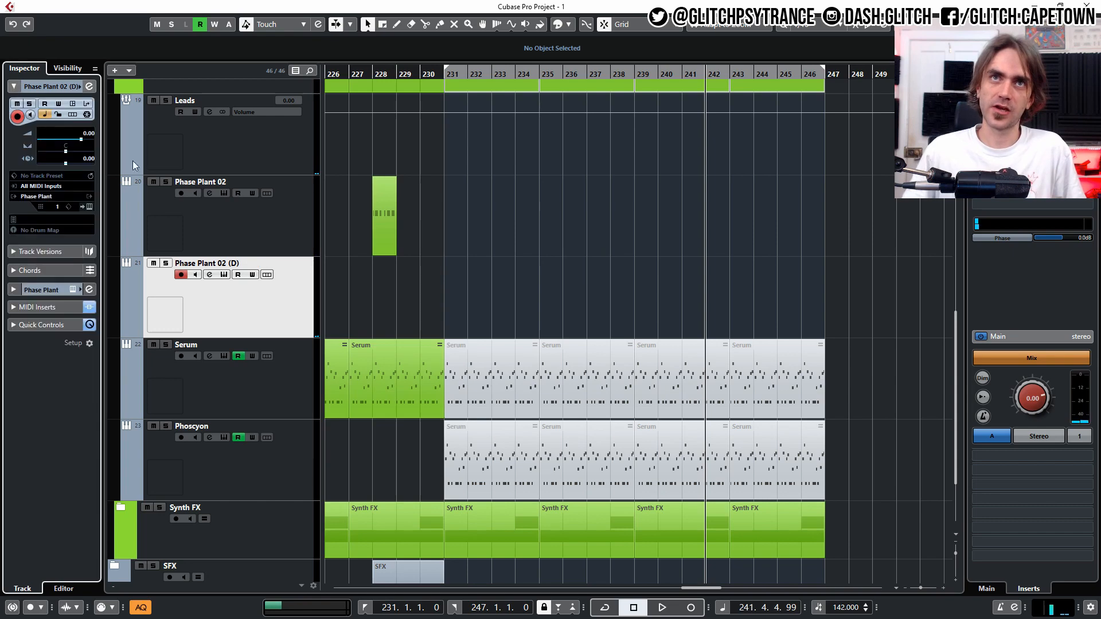
# Open the Phase Plant instrument of Phase Plant 02 (D) and replace its sampler group with an Analog generator
pyautogui.click(89, 207)
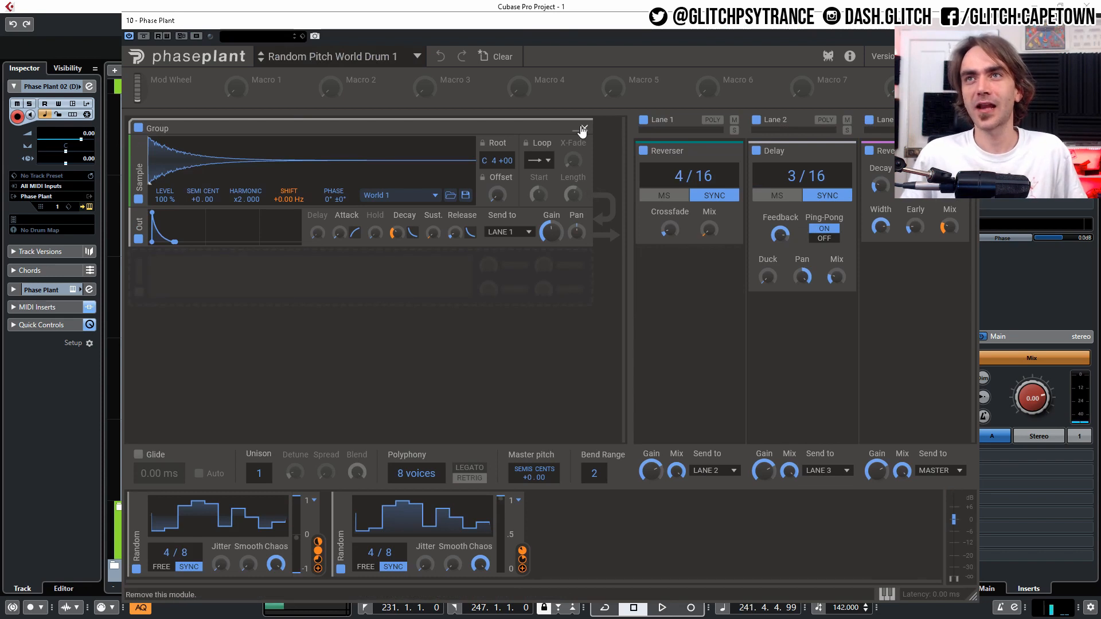
pyautogui.click(582, 128)
pyautogui.click(244, 161)
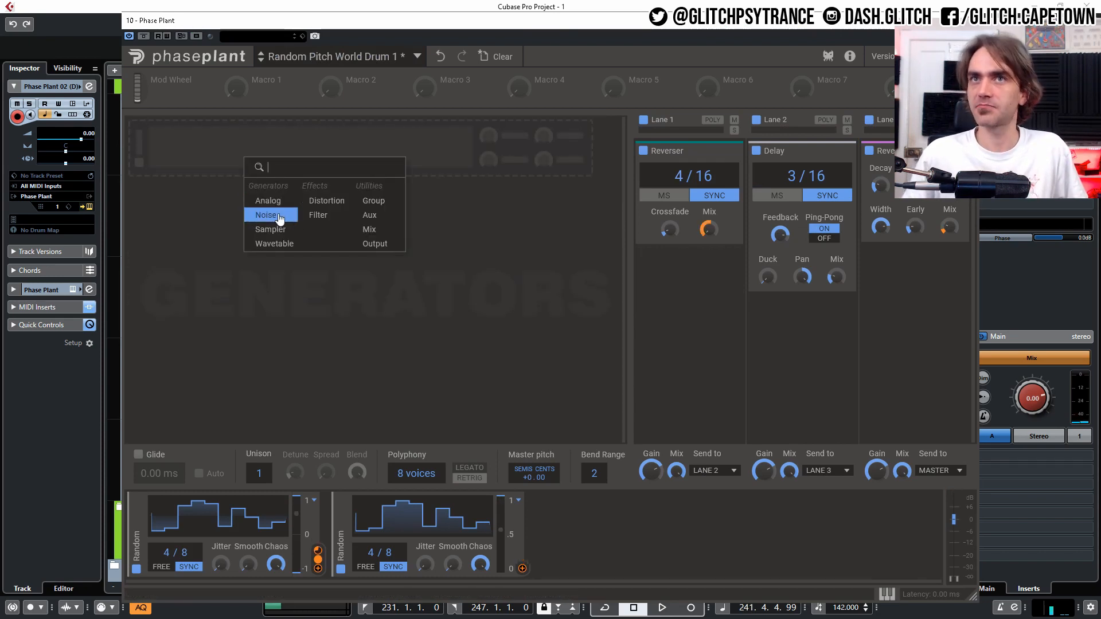
pyautogui.click(269, 199)
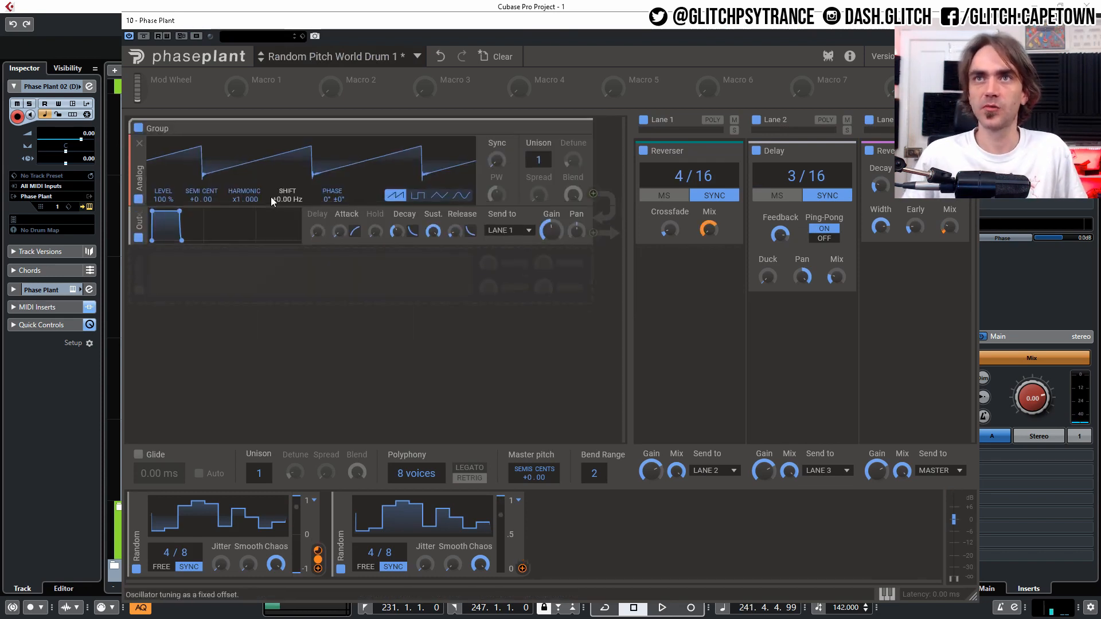
# Switch the Analog generator to a sine wave, bypass the Reverser, Delay and Reverb effects, and start playback
pyautogui.click(469, 196)
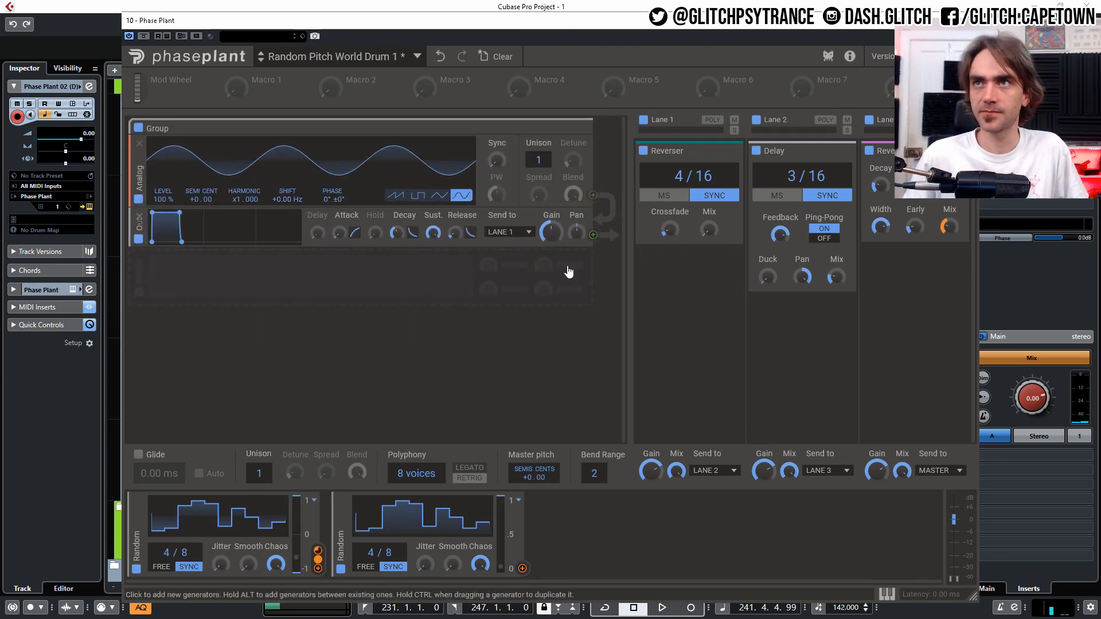
pyautogui.click(643, 151)
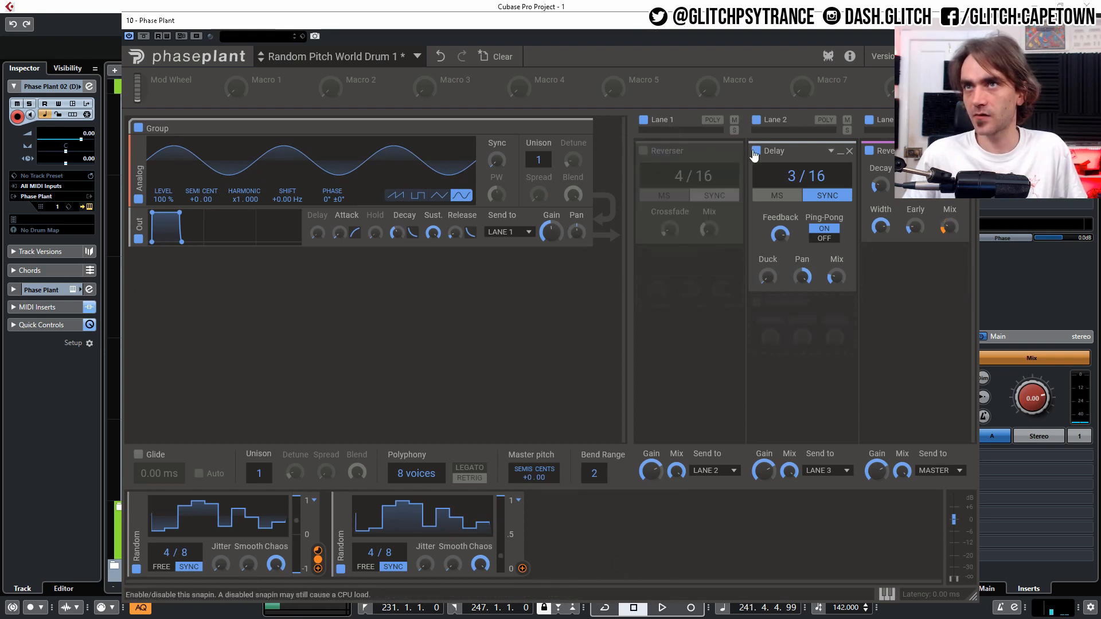
pyautogui.click(756, 150)
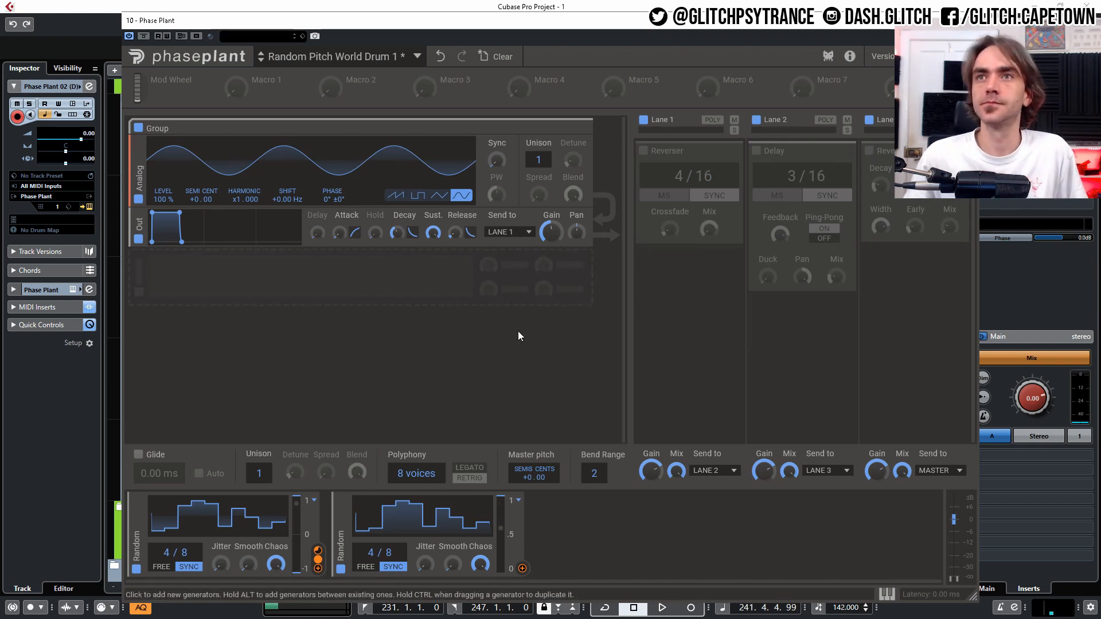
pyautogui.press('space')
# Add a second Analog generator as a sine wave at -12 semitones and route it to modulate the first generator's phase
pyautogui.click(172, 289)
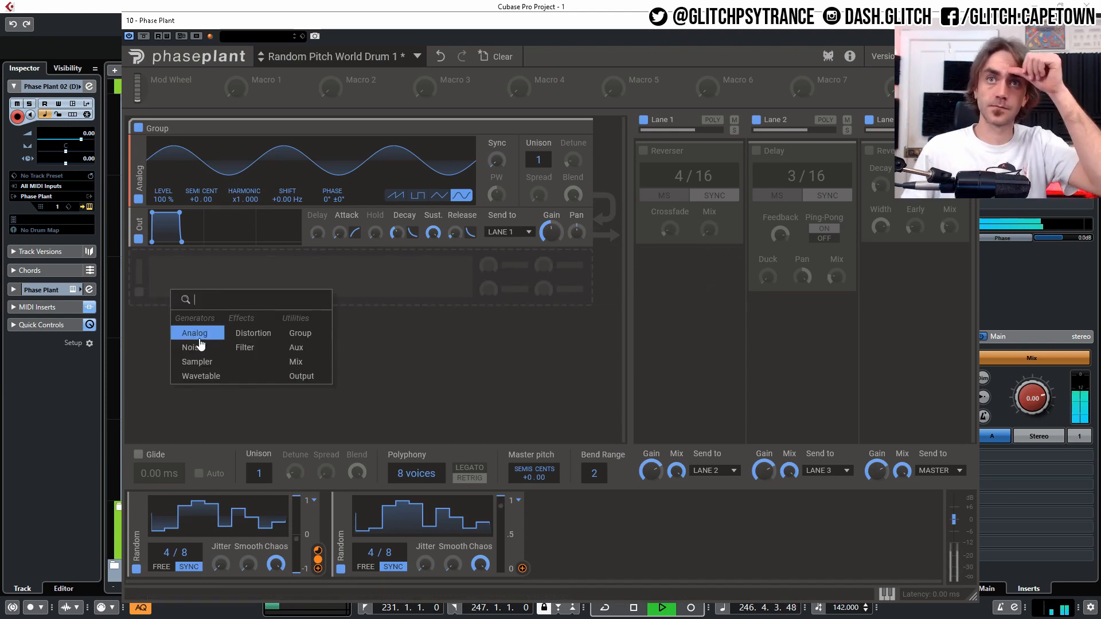
pyautogui.click(198, 337)
pyautogui.moveTo(462, 21); pyautogui.dragTo(630, 36)
pyautogui.click(35, 307)
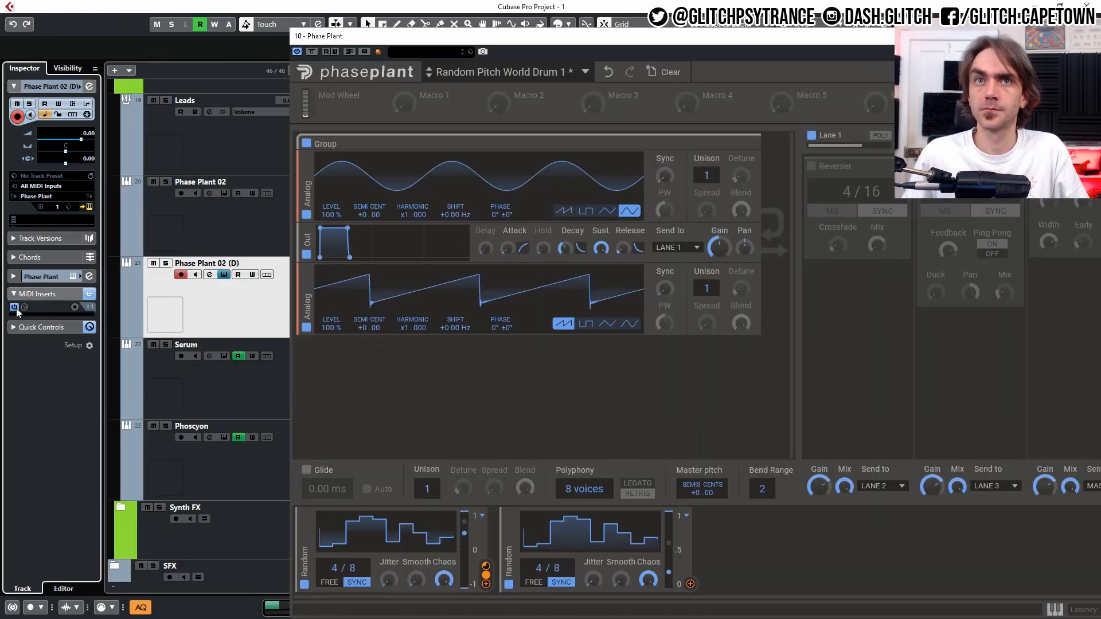
pyautogui.click(629, 324)
pyautogui.moveTo(362, 328); pyautogui.dragTo(363, 368)
pyautogui.moveTo(761, 323); pyautogui.dragTo(500, 224)
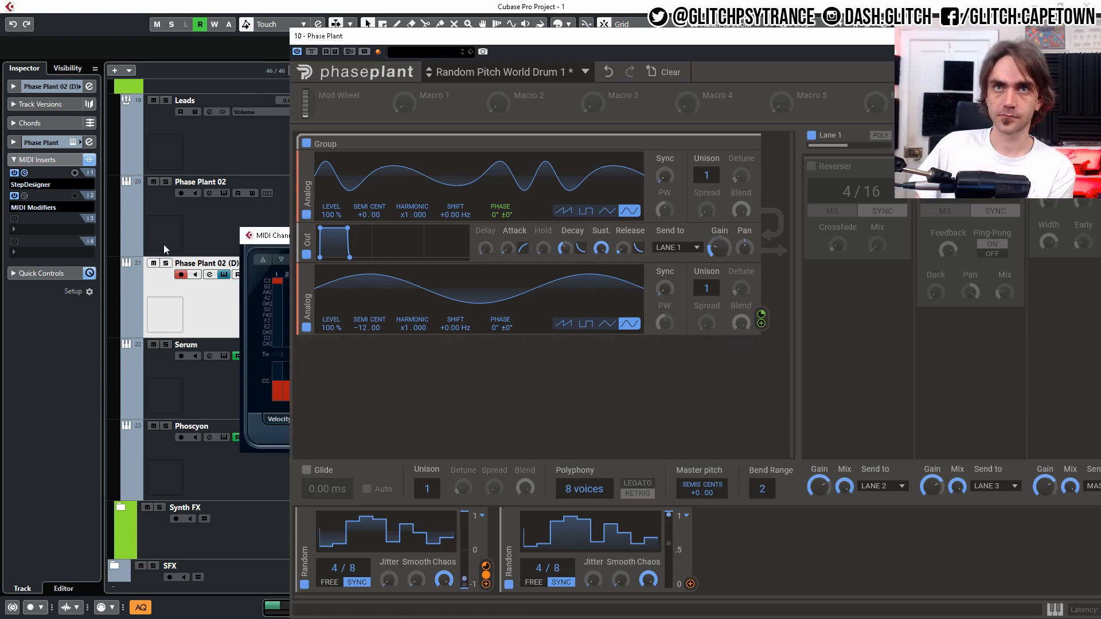
# Lower the first Analog generator to -12 and the second to -24 semitones, and set the phase modulation amount to 48%
pyautogui.moveTo(361, 214); pyautogui.dragTo(362, 256)
pyautogui.moveTo(362, 328); pyautogui.dragTo(362, 368)
pyautogui.moveTo(761, 314); pyautogui.dragTo(761, 299)
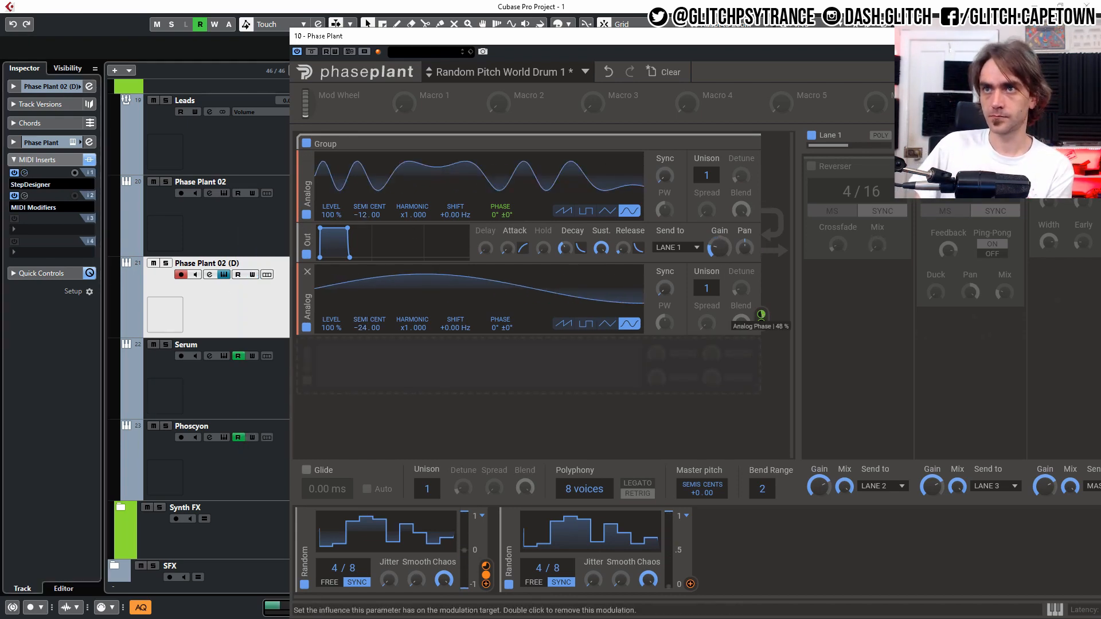
# Check the StepDesigner pattern, lower the first Analog generator to -24 semitones and set the phase modulation amount to 70%
pyautogui.moveTo(719, 38); pyautogui.dragTo(371, 479)
pyautogui.click(75, 173)
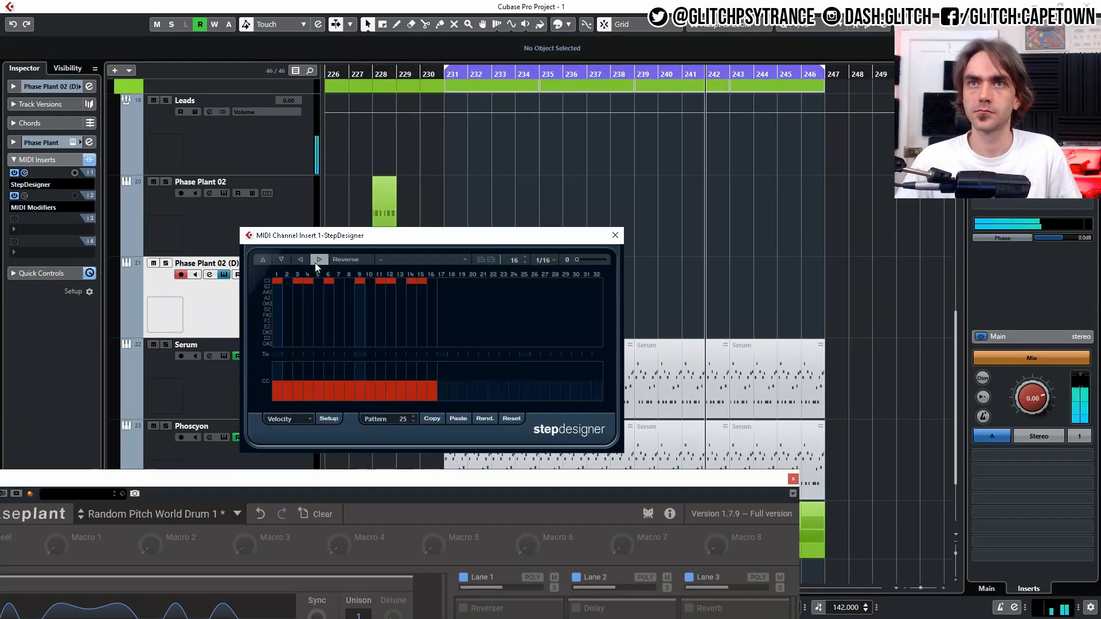
pyautogui.moveTo(190, 180); pyautogui.dragTo(190, 222)
pyautogui.moveTo(323, 195)
pyautogui.mouseDown()
pyautogui.moveTo(322, 182)
pyautogui.moveTo(323, 202)
pyautogui.mouseUp()
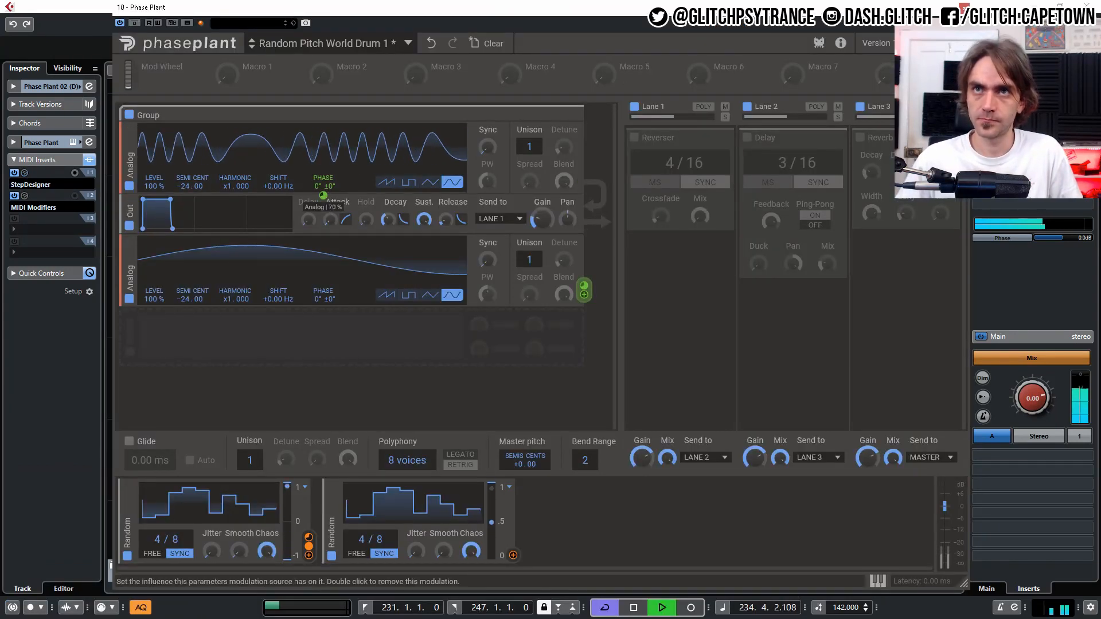
# Route the second Analog generator to modulate the first one's frequency shift, compare its waveforms, return to sine and adjust the modulation amount
pyautogui.click(429, 295)
pyautogui.moveTo(583, 285); pyautogui.dragTo(278, 183)
pyautogui.click(387, 295)
pyautogui.click(452, 295)
pyautogui.moveTo(278, 196); pyautogui.dragTo(278, 179)
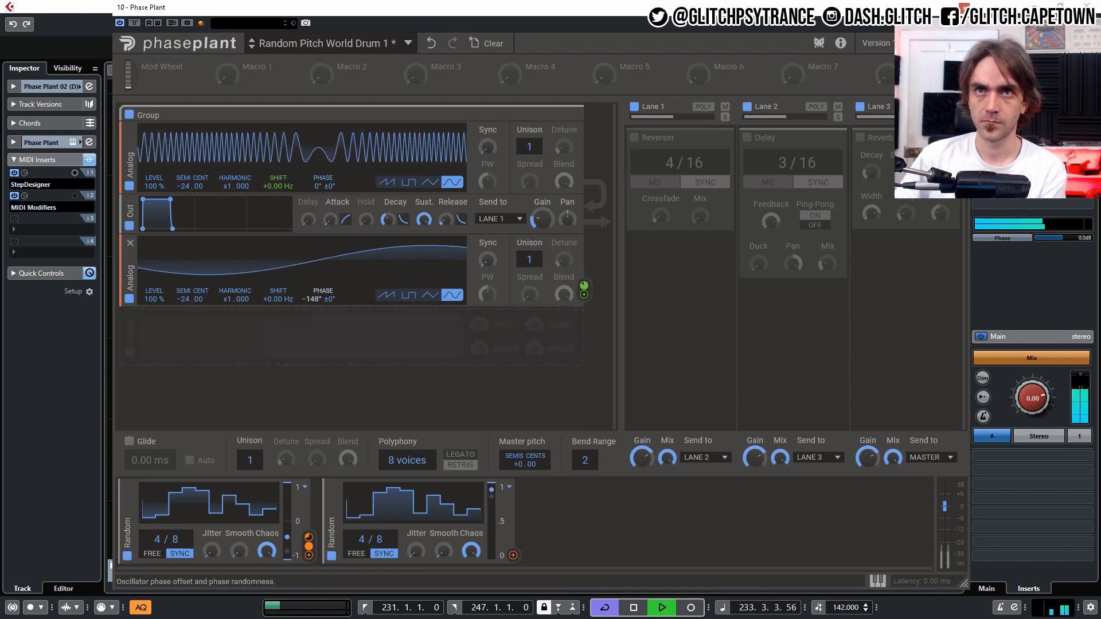
# Tune the second Analog generator to -36 semitones with ±180° phase randomness and switch both generators to triangle waves
pyautogui.moveTo(322, 299); pyautogui.dragTo(314, 297)
pyautogui.moveTo(190, 298); pyautogui.dragTo(190, 319)
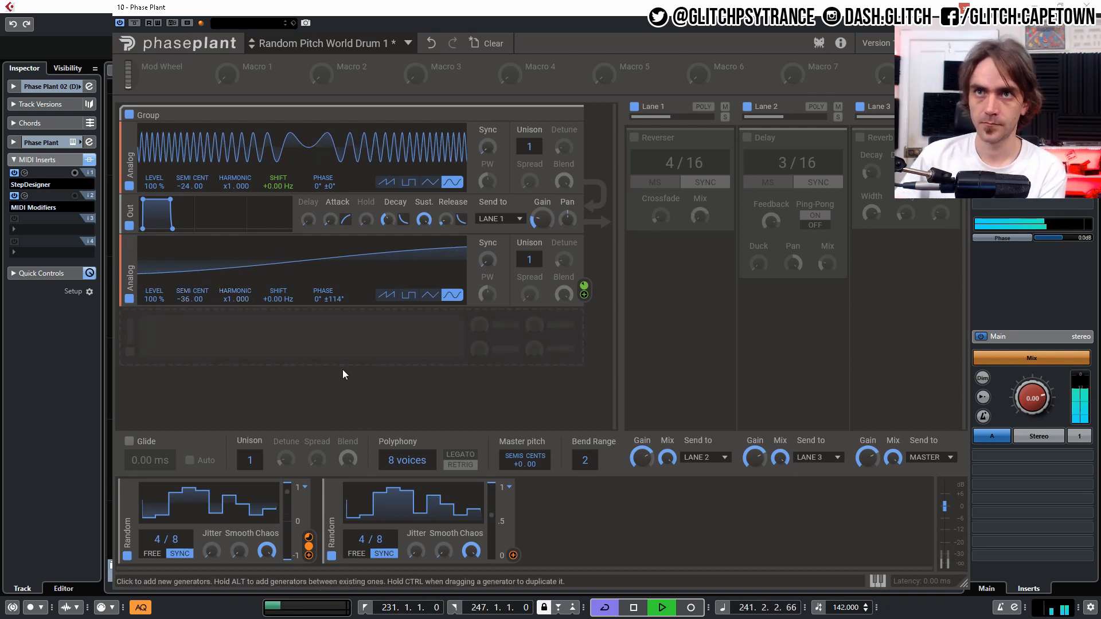
pyautogui.click(432, 295)
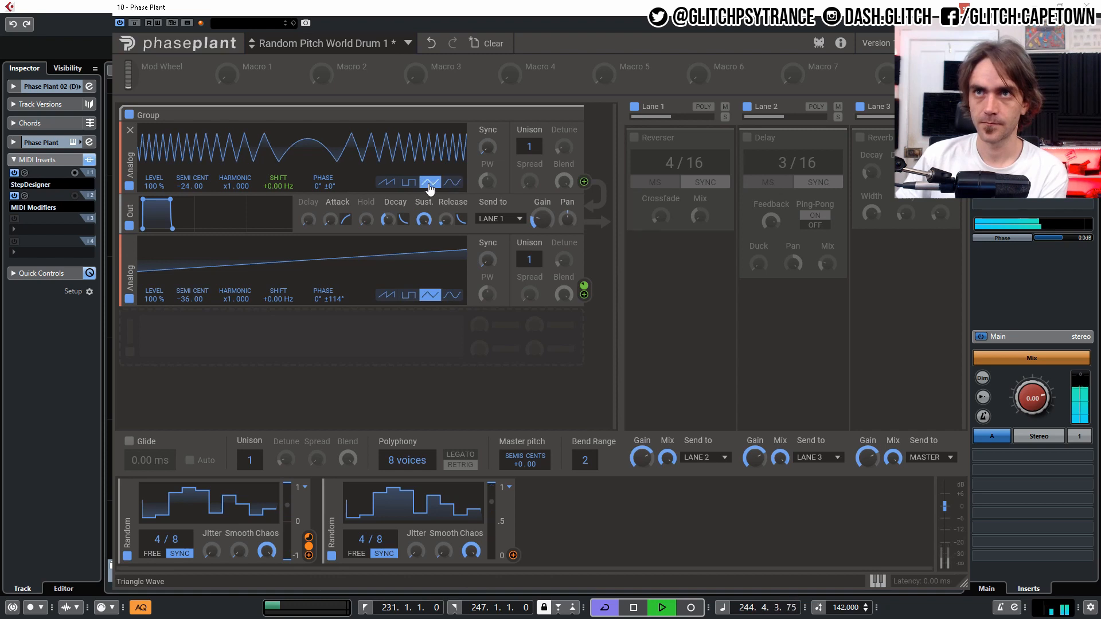
pyautogui.moveTo(487, 260)
pyautogui.mouseDown()
pyautogui.moveTo(488, 232)
pyautogui.moveTo(488, 260)
pyautogui.mouseUp()
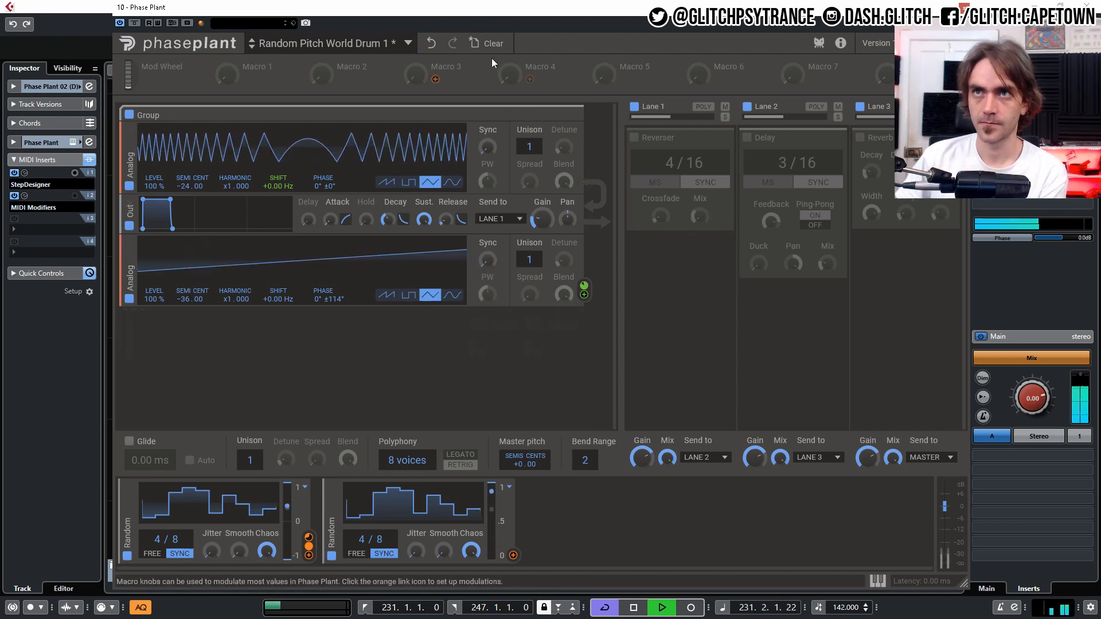
pyautogui.moveTo(345, 303); pyautogui.dragTo(345, 284)
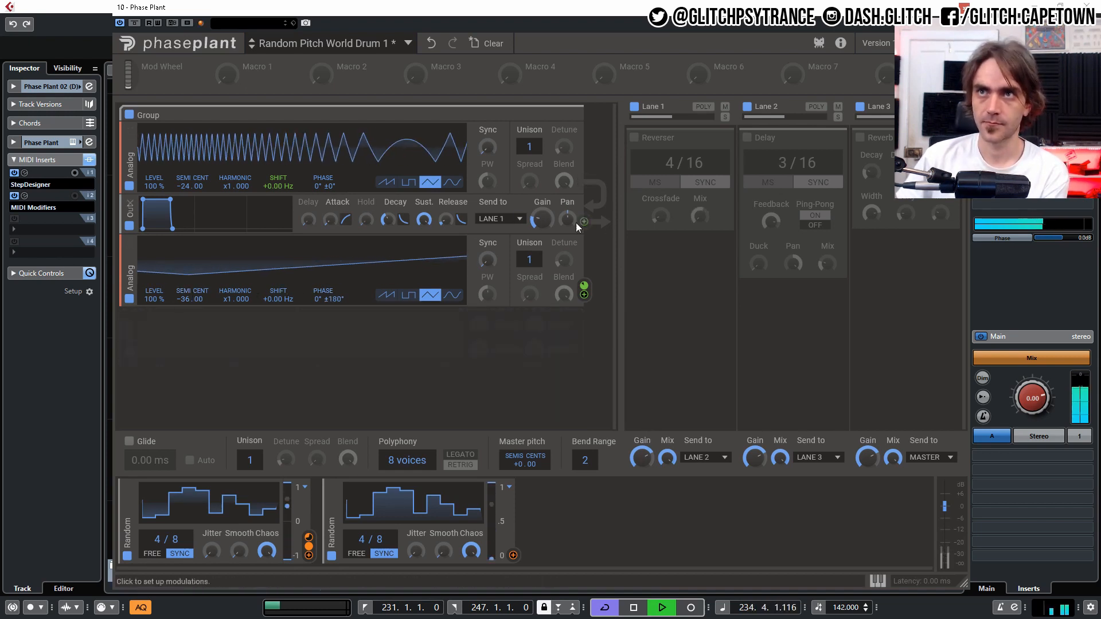
# Raise the first Analog generator's Sync, modulate it with the first Random modulator, and set its unison back to 1 voice
pyautogui.moveTo(491, 140)
pyautogui.mouseDown()
pyautogui.moveTo(490, 123)
pyautogui.moveTo(491, 140)
pyautogui.mouseUp()
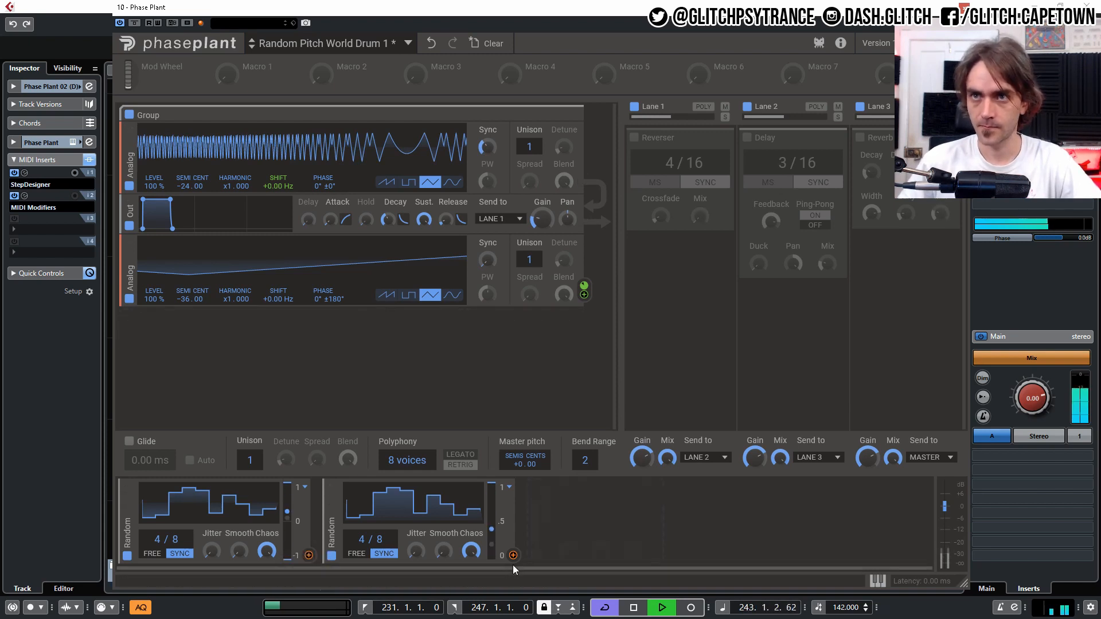
pyautogui.click(308, 555)
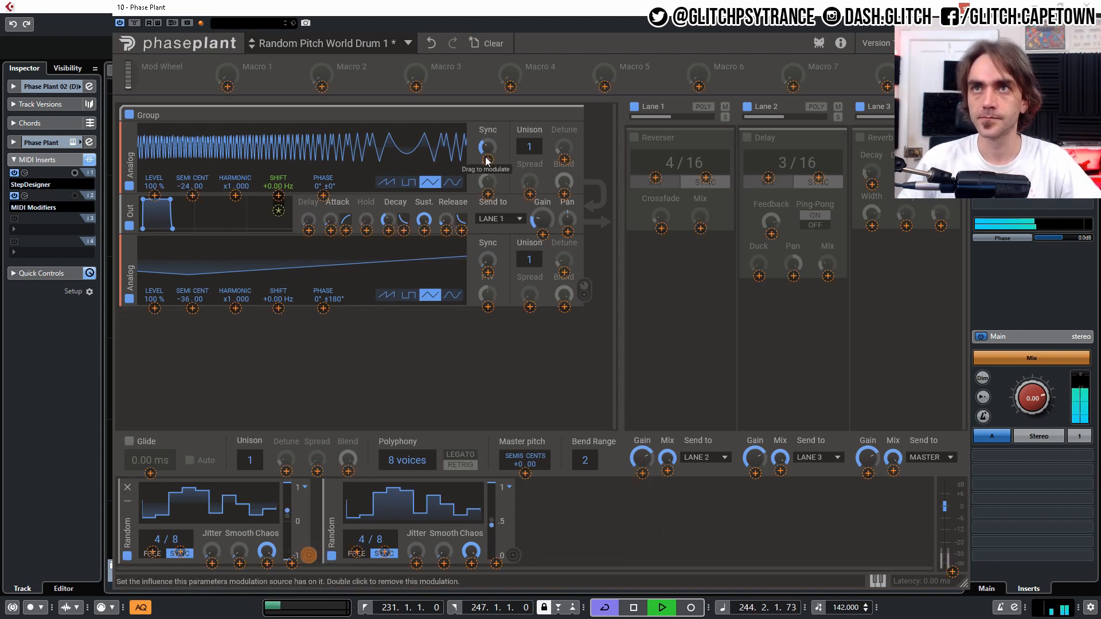
pyautogui.click(489, 153)
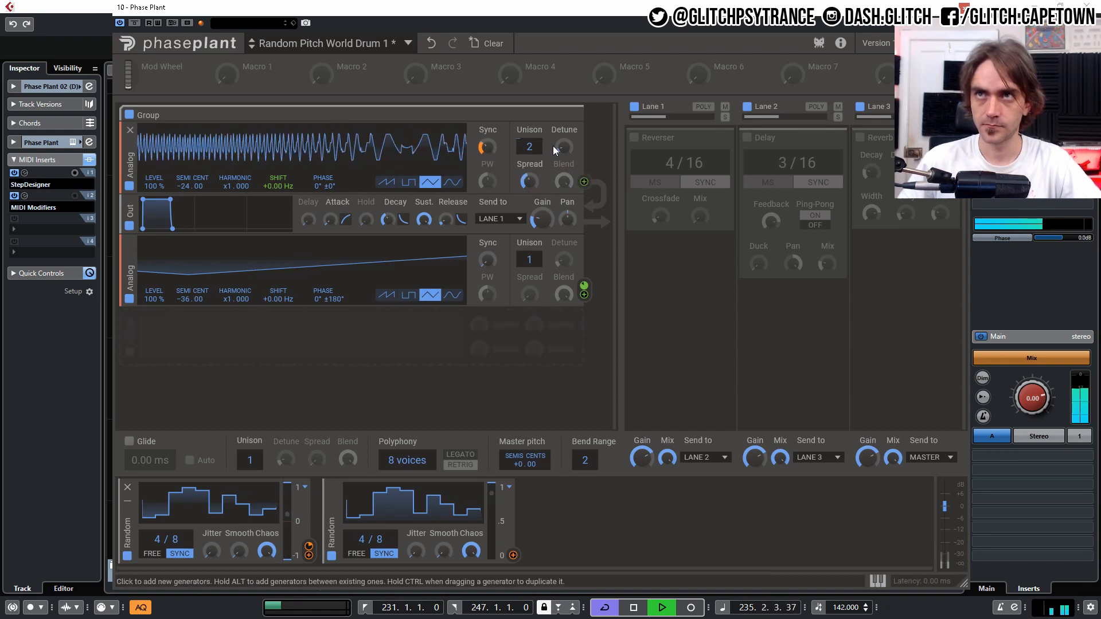
pyautogui.moveTo(564, 148); pyautogui.dragTo(564, 321)
pyautogui.moveTo(523, 148); pyautogui.dragTo(523, 164)
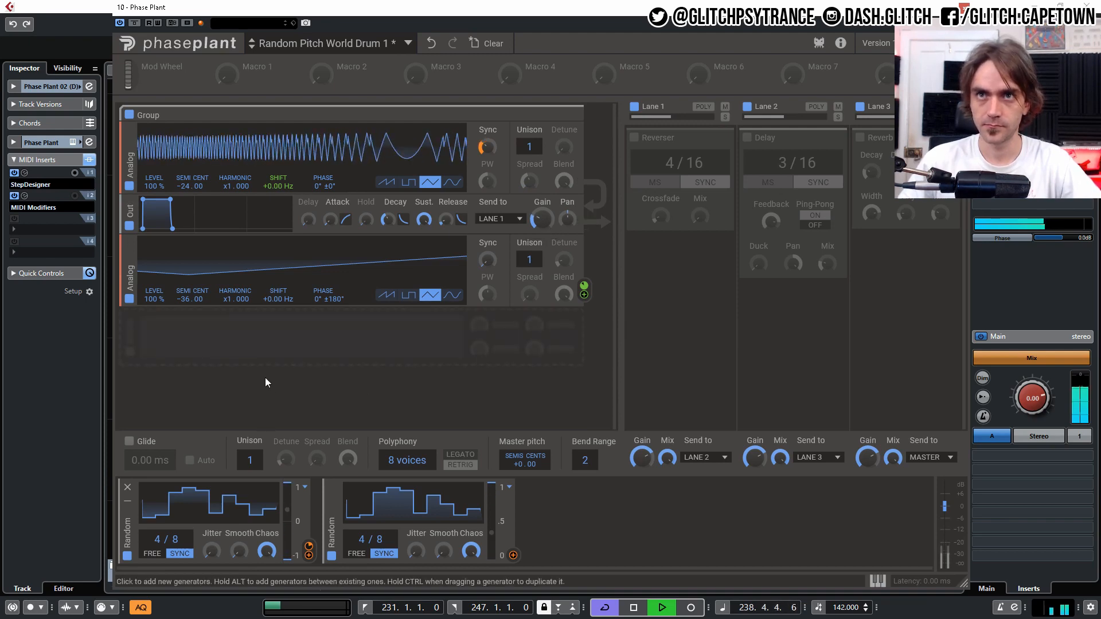
# Add a high-pass Filter between the first Analog generator and the output, and adjust its Q
pyautogui.click(266, 343)
pyautogui.click(338, 400)
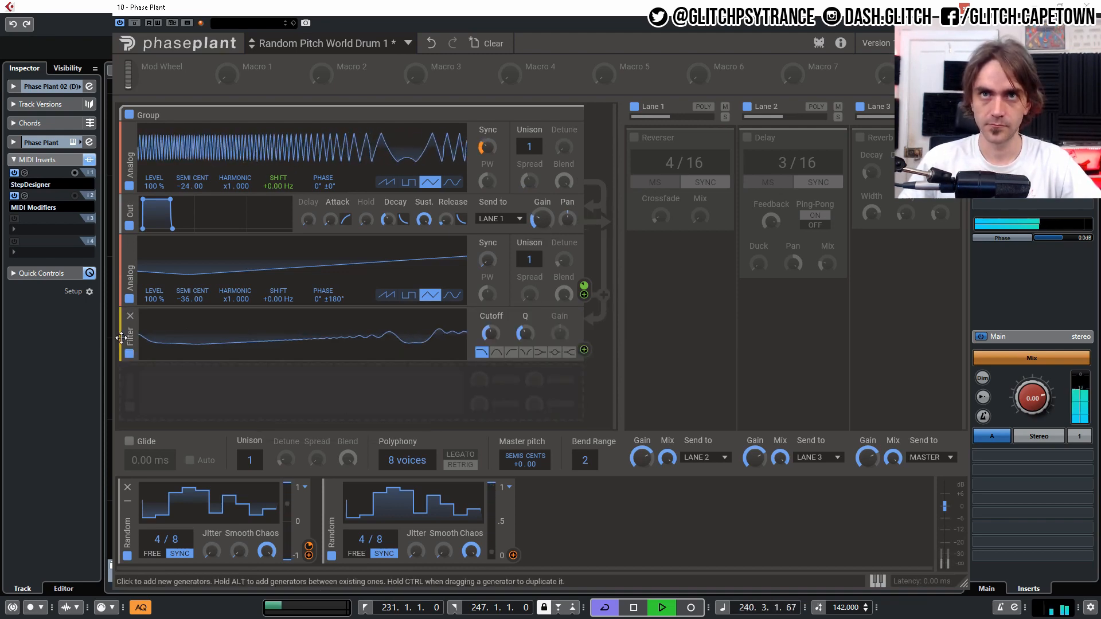
pyautogui.click(511, 239)
pyautogui.moveTo(524, 221); pyautogui.dragTo(491, 292)
# Re-enable the Reverser, Delay and Reverb effects, lower the delay feedback and adjust the high-pass cutoff
pyautogui.click(634, 138)
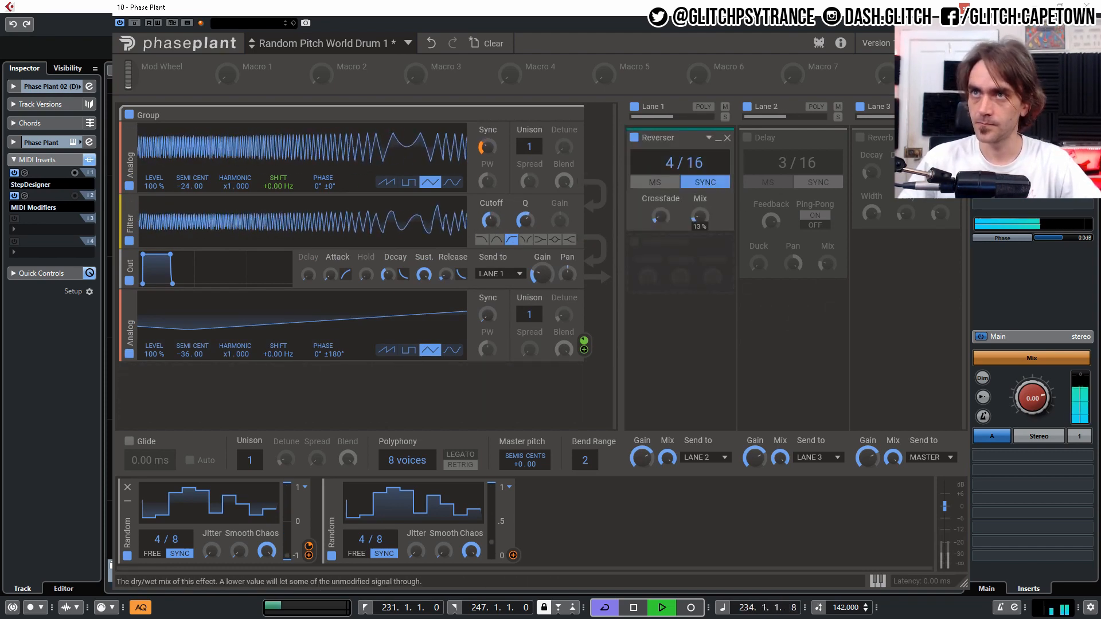
pyautogui.click(747, 137)
pyautogui.click(860, 137)
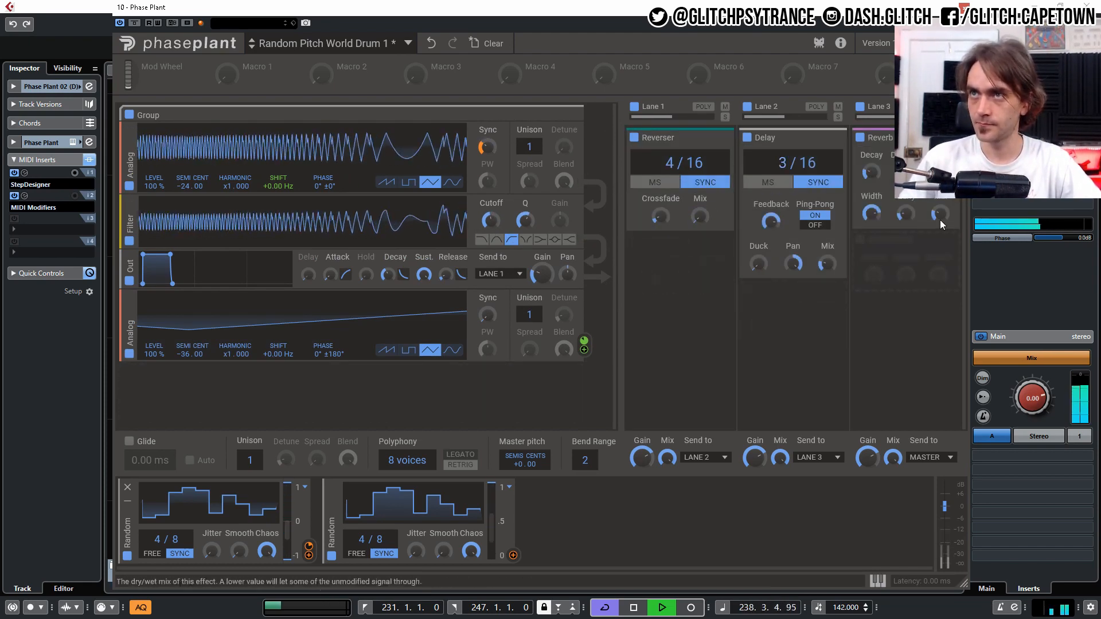
pyautogui.moveTo(490, 220); pyautogui.dragTo(491, 215)
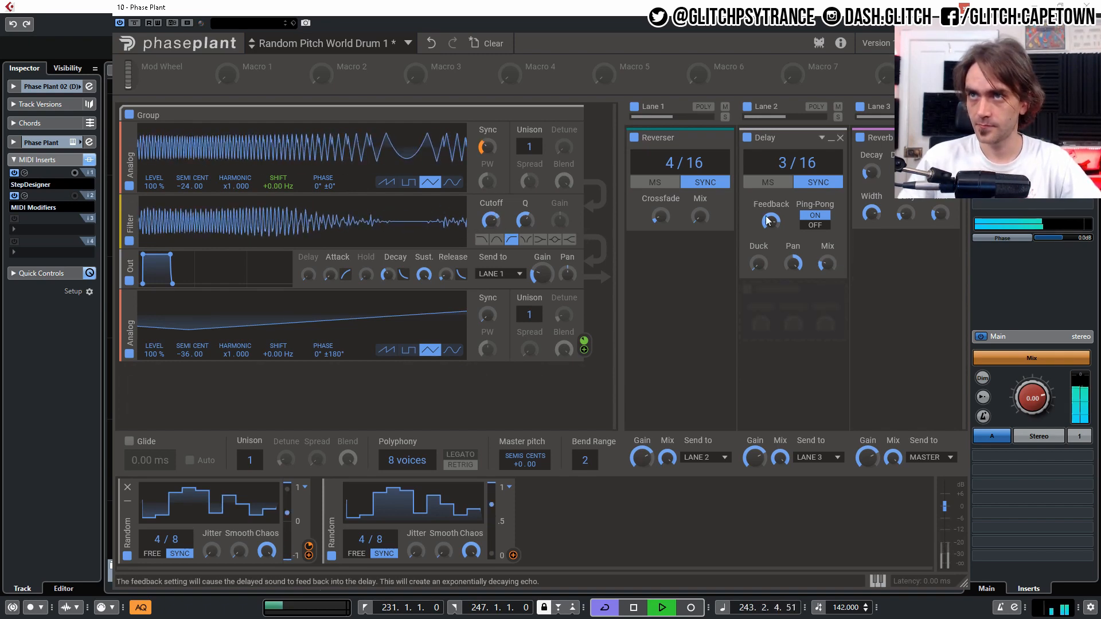
pyautogui.moveTo(771, 221); pyautogui.dragTo(770, 238)
pyautogui.moveTo(491, 220); pyautogui.dragTo(490, 209)
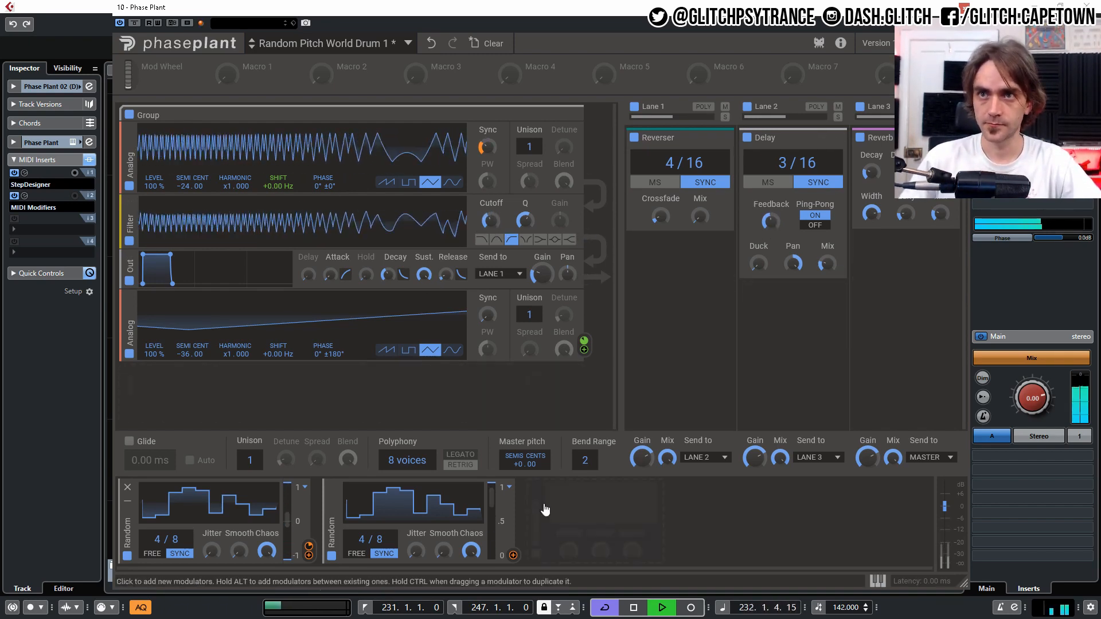
# Modulate the output envelope's decay and release with the first Random modulator and its lowered sustain with the second
pyautogui.moveTo(308, 545); pyautogui.dragTo(388, 285)
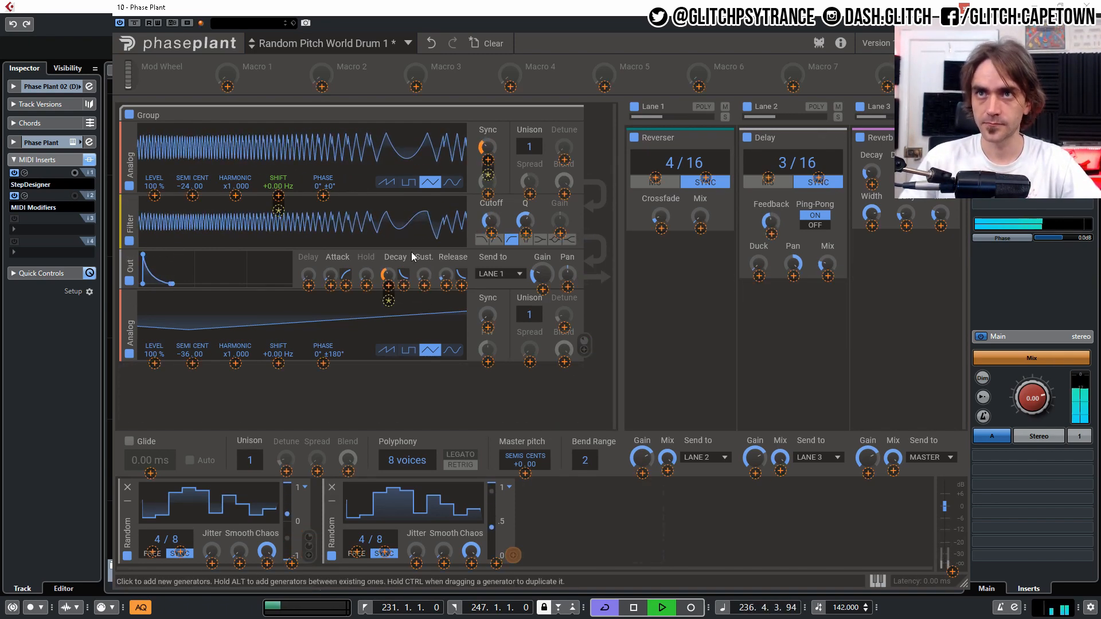
pyautogui.moveTo(490, 220); pyautogui.dragTo(490, 231)
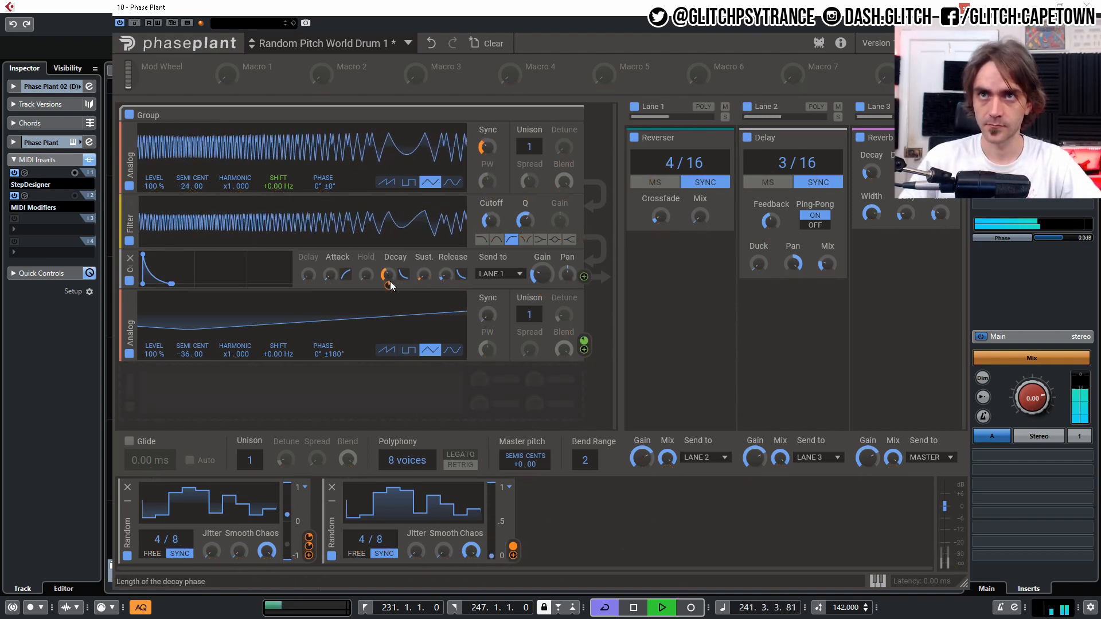
pyautogui.moveTo(445, 275); pyautogui.dragTo(445, 267)
pyautogui.moveTo(308, 554); pyautogui.dragTo(446, 276)
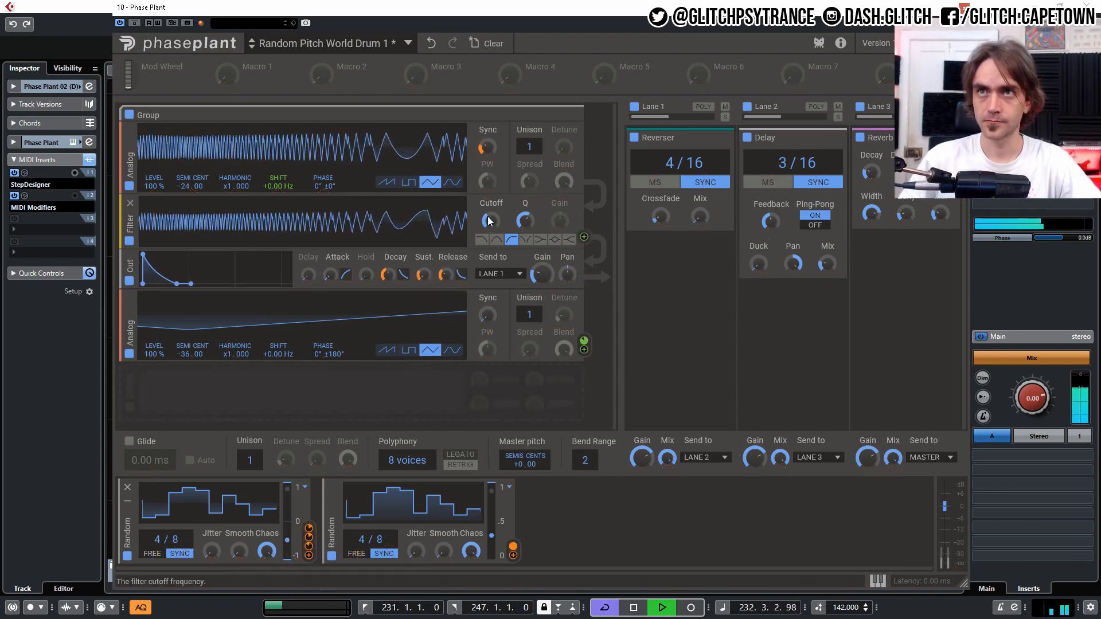
# Insert a Distortion in Saturate mode between the high-pass filter and the output, and slightly lengthen the envelope's decay
pyautogui.click(206, 396)
pyautogui.click(267, 430)
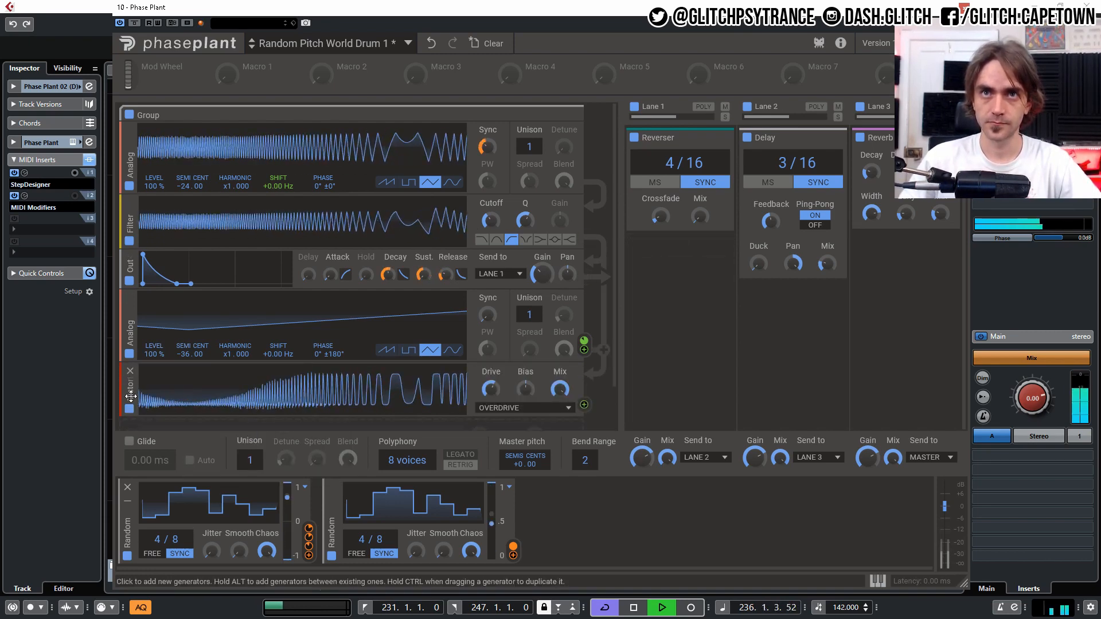
pyautogui.moveTo(131, 390); pyautogui.dragTo(257, 284)
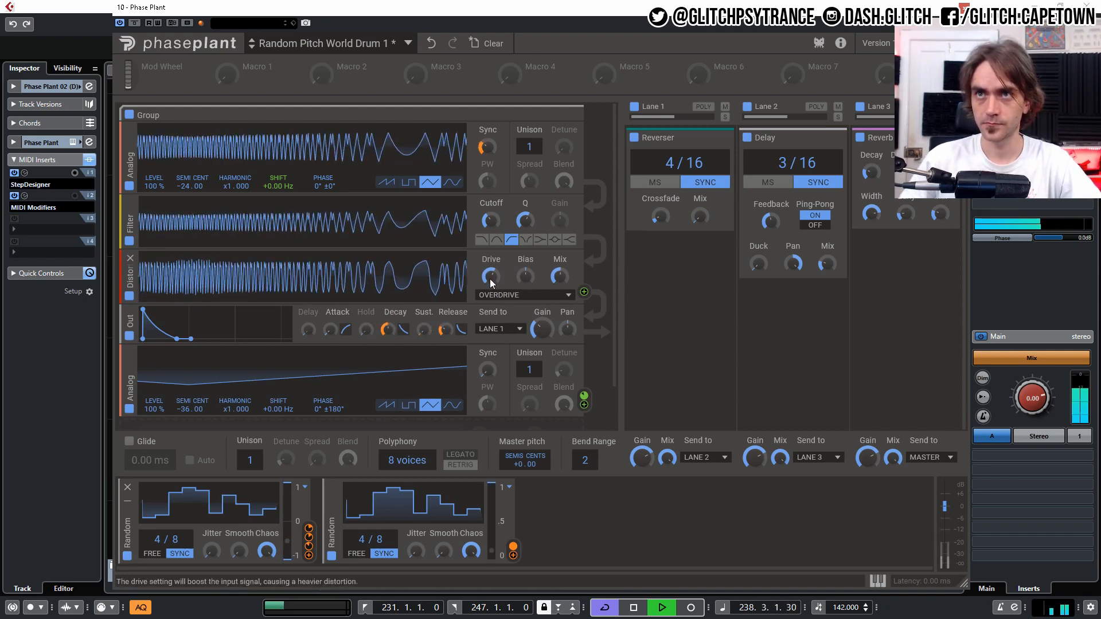
pyautogui.click(503, 296)
pyautogui.click(516, 307)
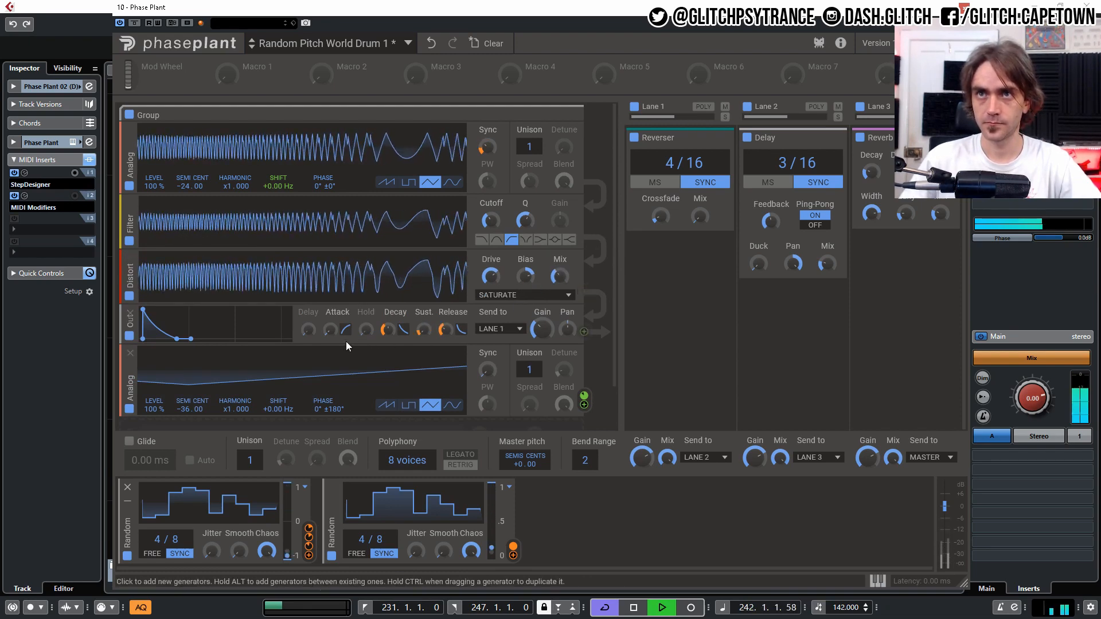
pyautogui.moveTo(389, 332); pyautogui.dragTo(390, 321)
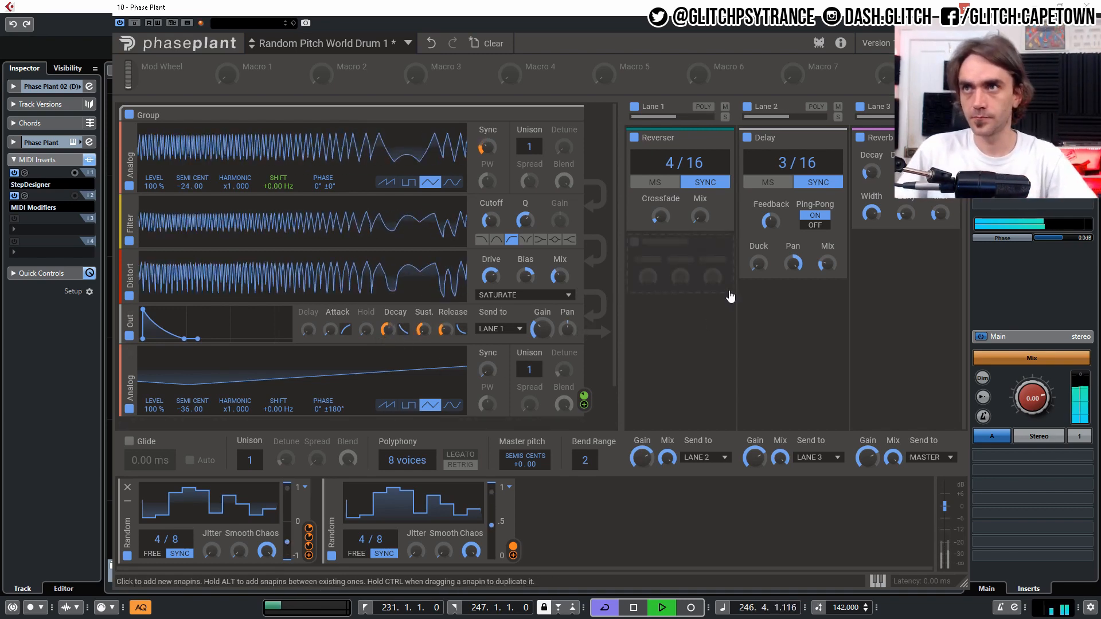
# Fine-tune the mix amounts of the Delay, Reverb and Reverser effects
pyautogui.moveTo(828, 264); pyautogui.dragTo(828, 267)
pyautogui.moveTo(942, 213); pyautogui.dragTo(941, 216)
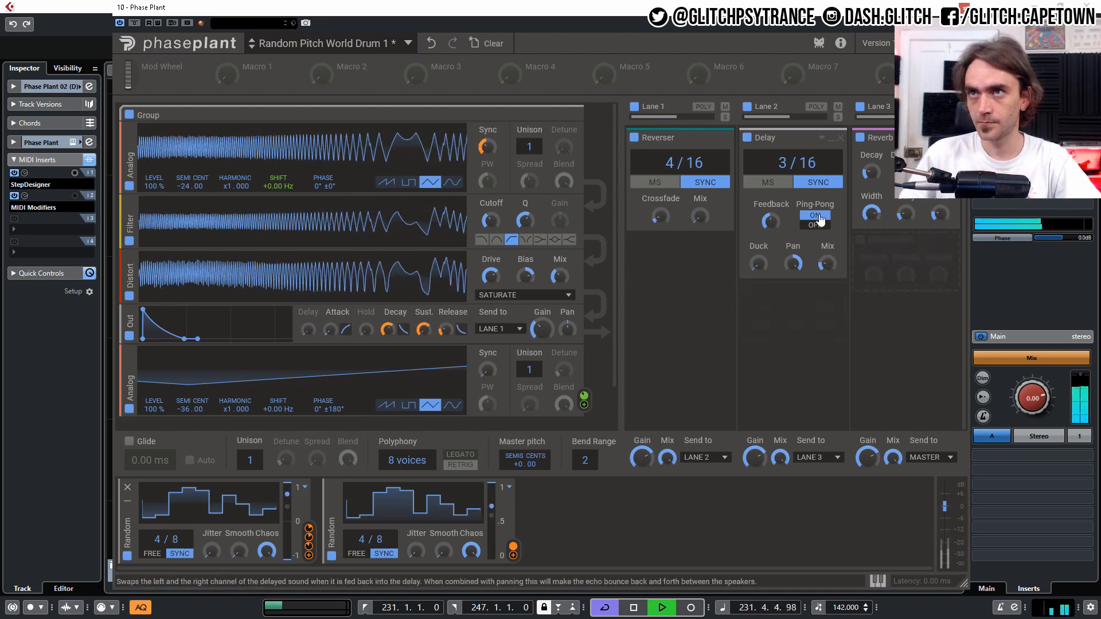
pyautogui.moveTo(700, 216); pyautogui.dragTo(703, 220)
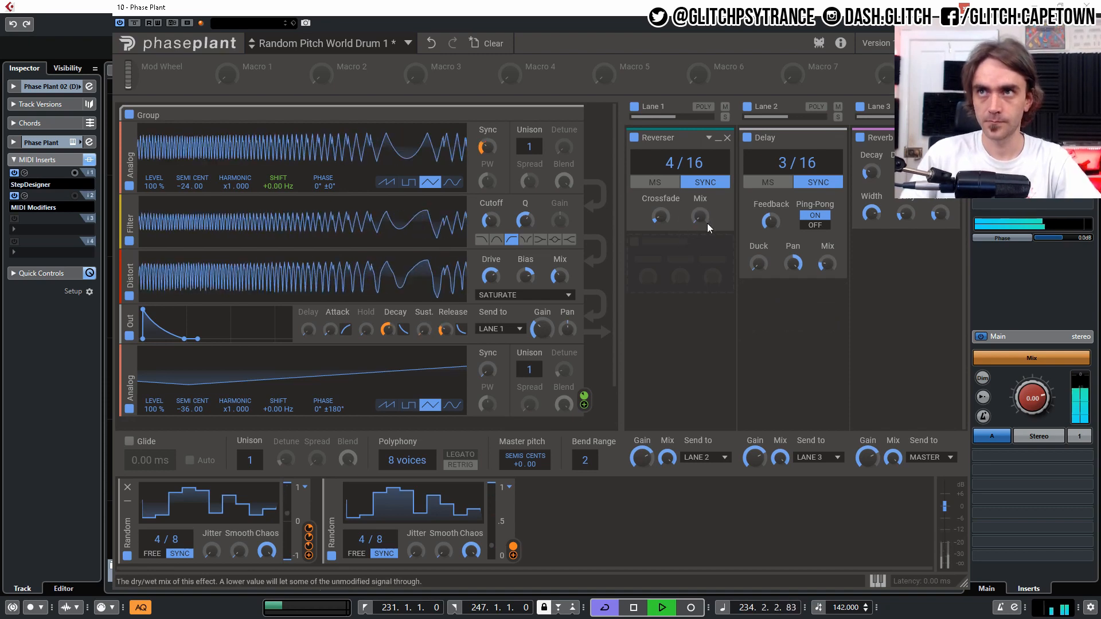
pyautogui.moveTo(702, 218); pyautogui.dragTo(702, 178)
pyautogui.moveTo(700, 216); pyautogui.dragTo(699, 143)
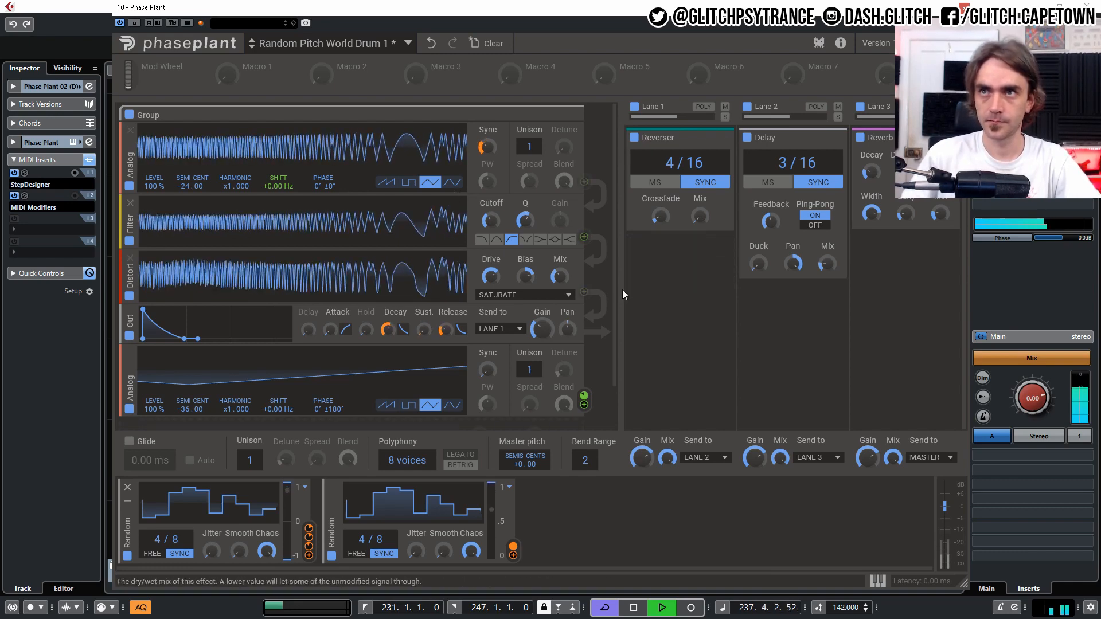
# Add a low-pass Filter after the Reverser in Lane 1 and adjust its cutoff
pyautogui.click(667, 266)
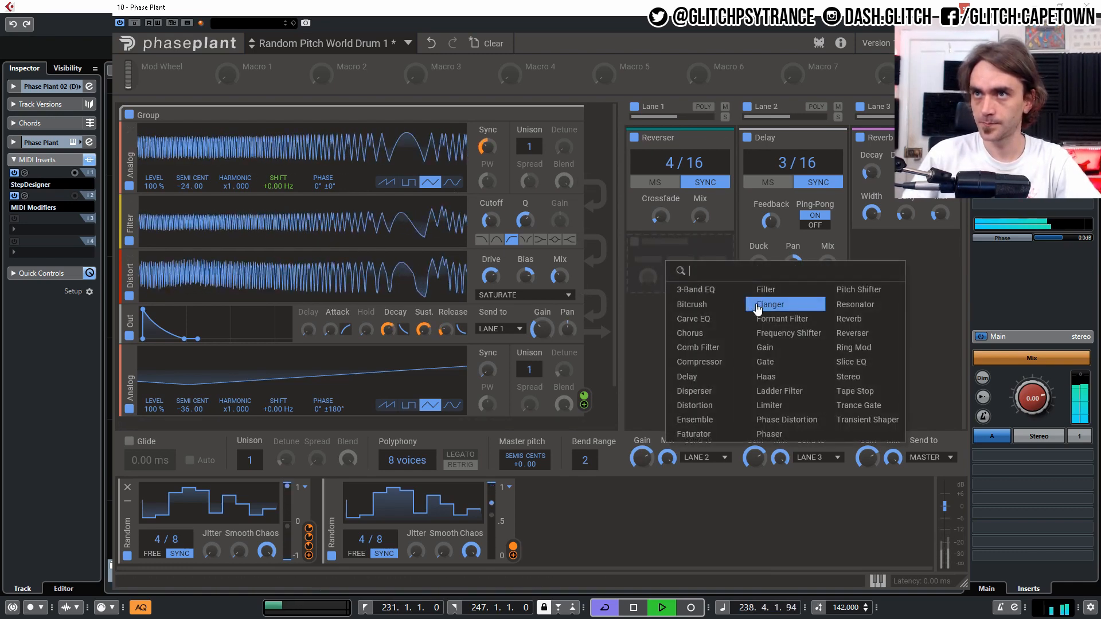
pyautogui.click(784, 291)
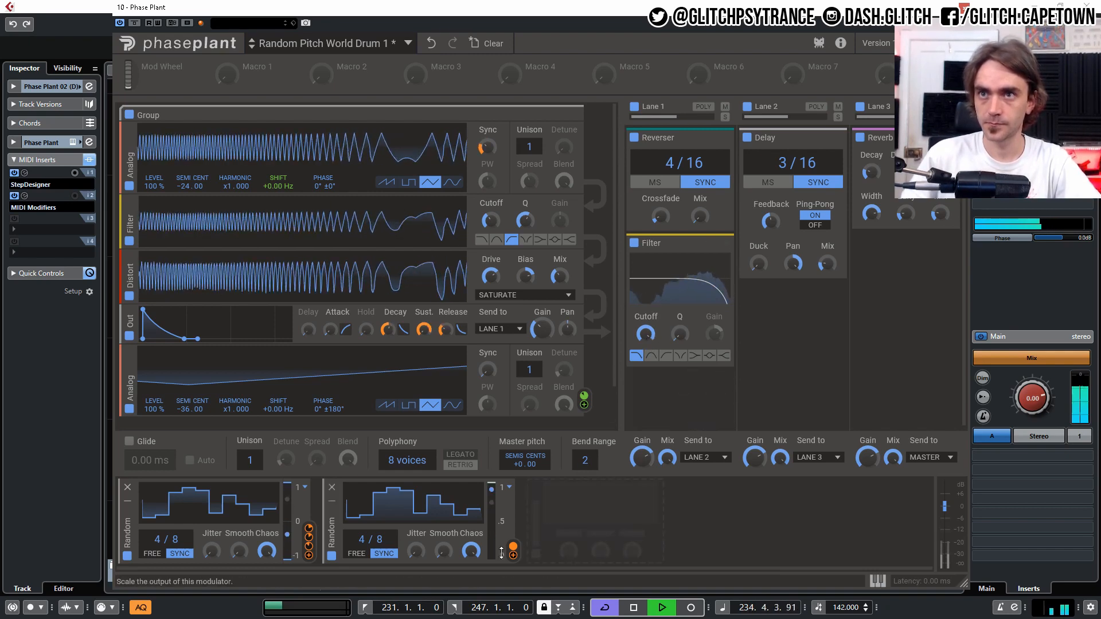
# Modulate the cutoff of the low-pass Filter in Lane 1 with both Random modulators and adjust the modulation amounts
pyautogui.moveTo(306, 555); pyautogui.dragTo(642, 342)
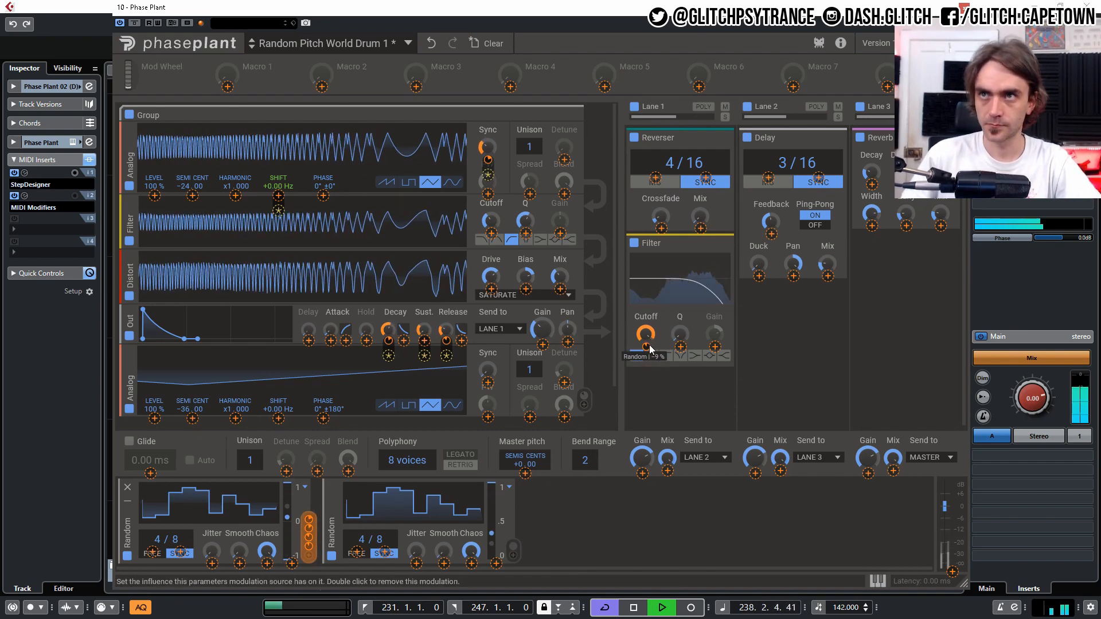
pyautogui.click(699, 420)
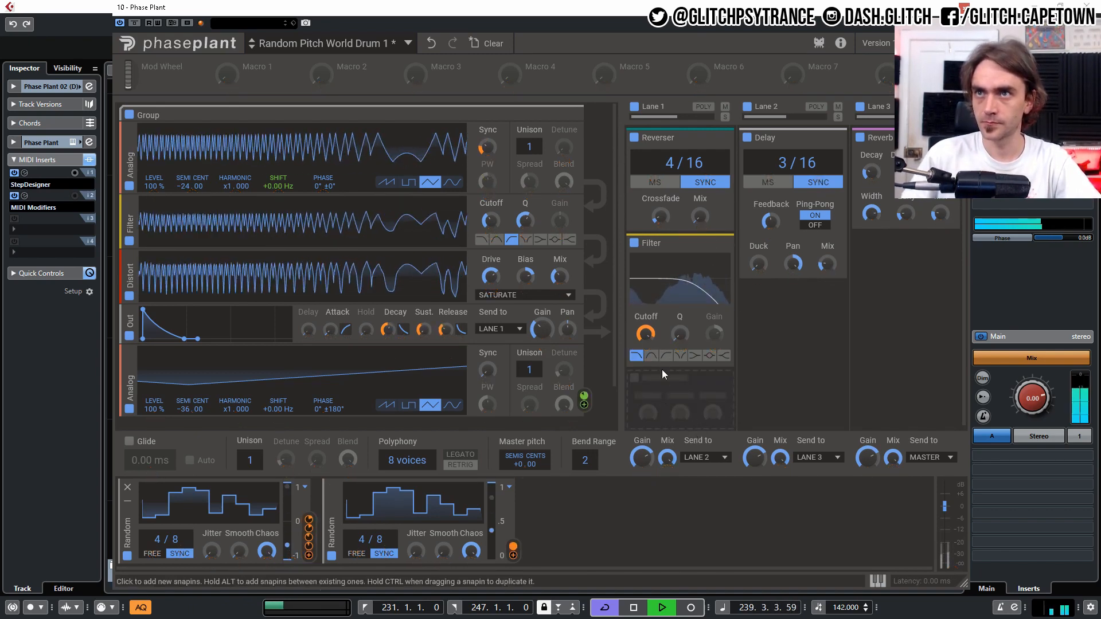
pyautogui.click(821, 333)
pyautogui.click(947, 249)
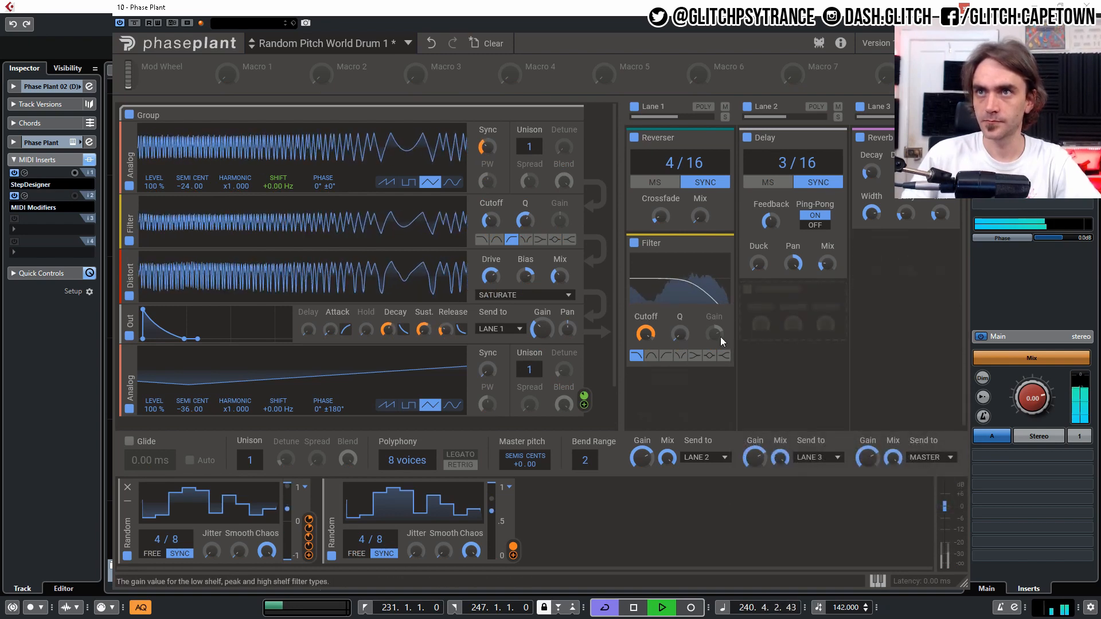
pyautogui.click(686, 426)
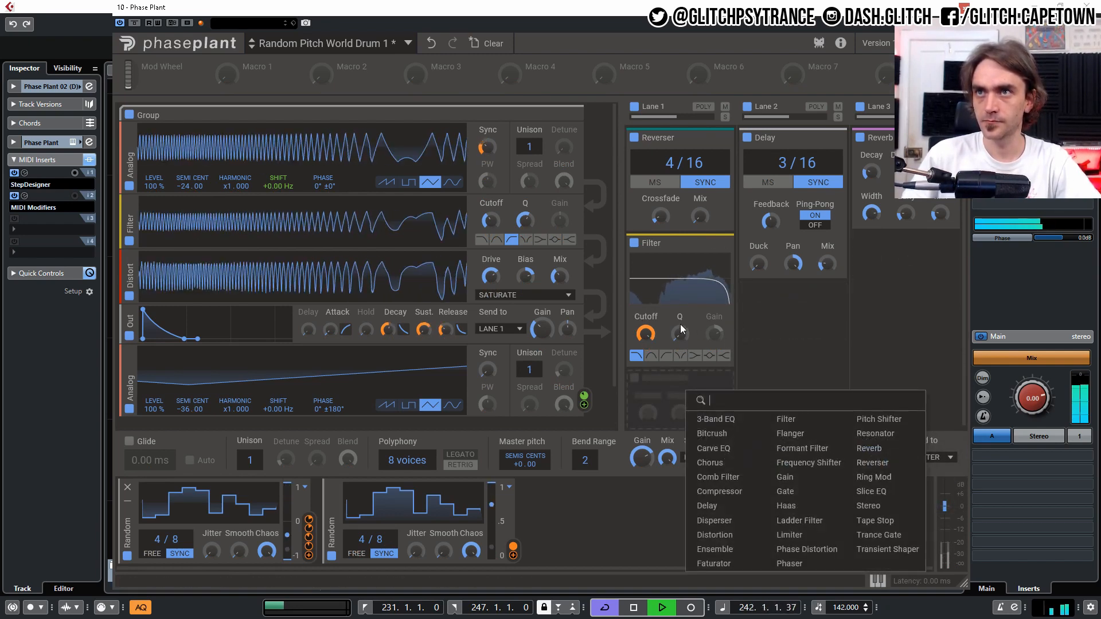
pyautogui.click(861, 320)
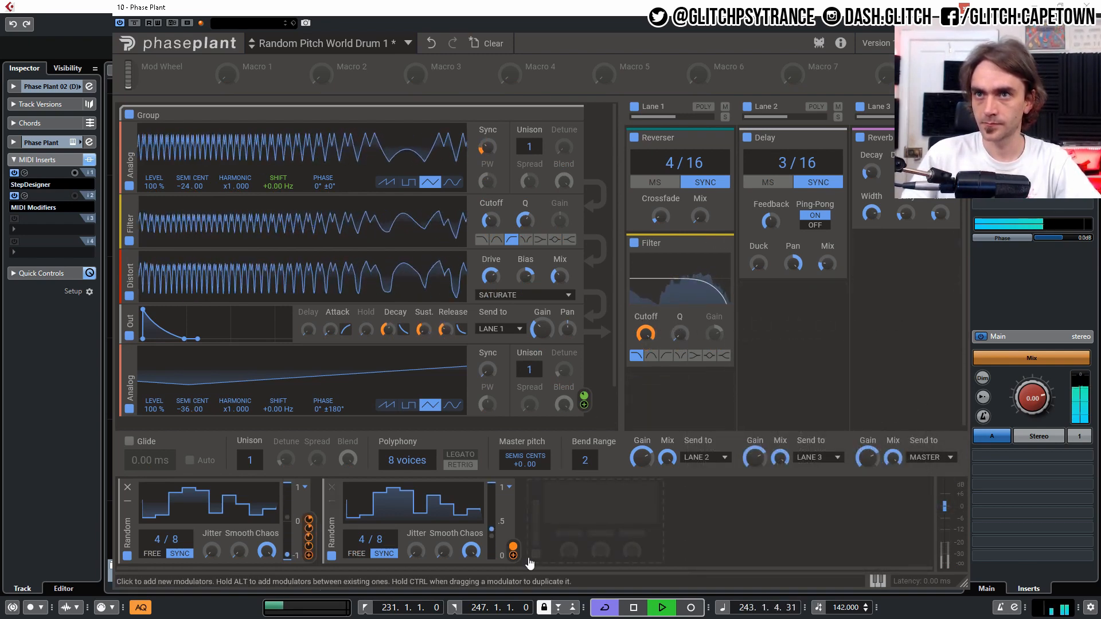
pyautogui.moveTo(513, 546); pyautogui.dragTo(646, 347)
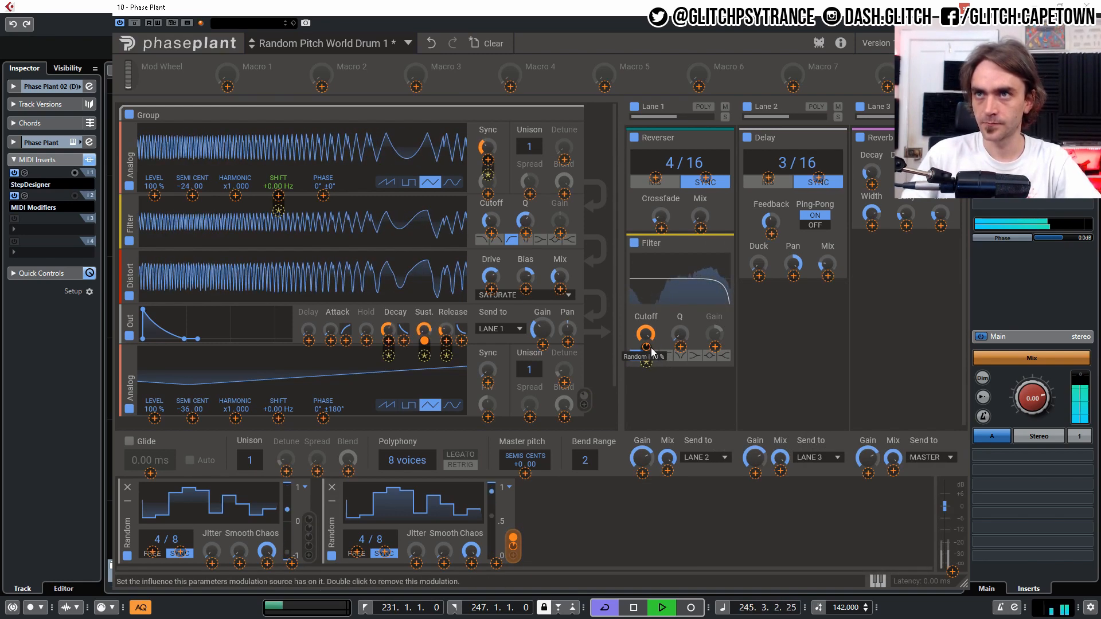
pyautogui.click(925, 357)
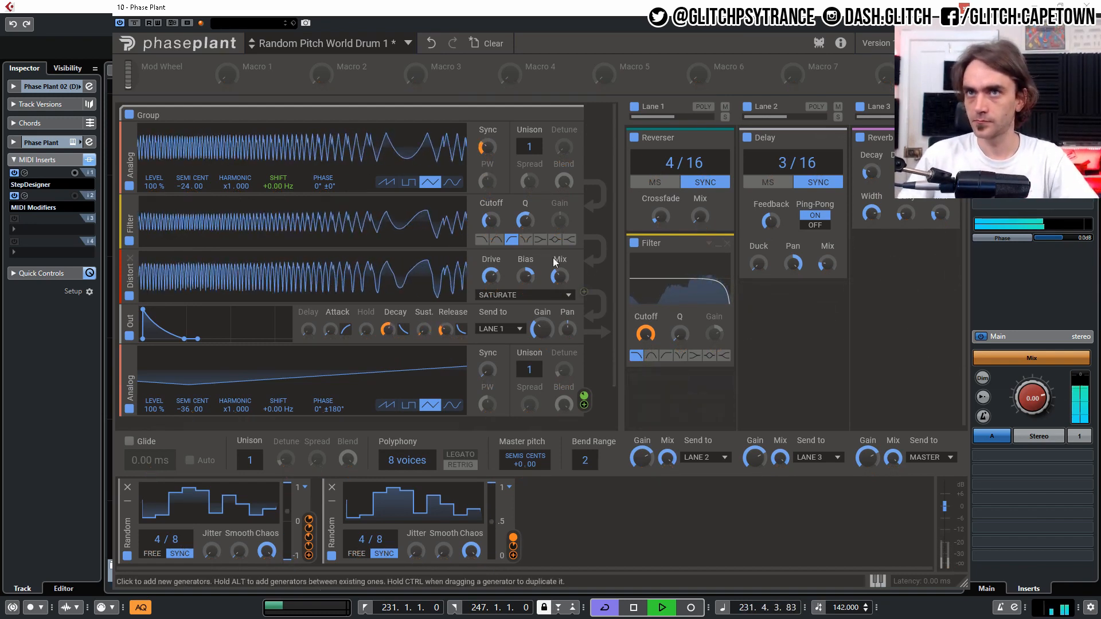
# Assign Macro 1 to the cutoff of the high-pass filter in the generator group and adjust its modulation range by ear
pyautogui.moveTo(490, 221)
pyautogui.mouseDown()
pyautogui.moveTo(489, 202)
pyautogui.moveTo(493, 236)
pyautogui.mouseUp()
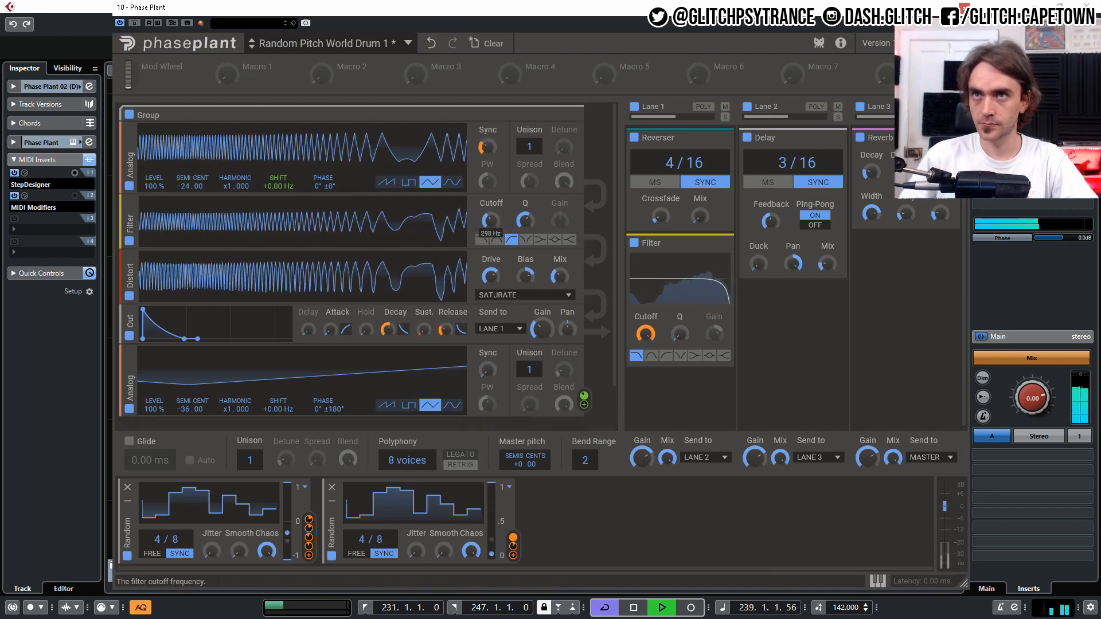
pyautogui.moveTo(250, 81); pyautogui.dragTo(490, 222)
pyautogui.click(451, 164)
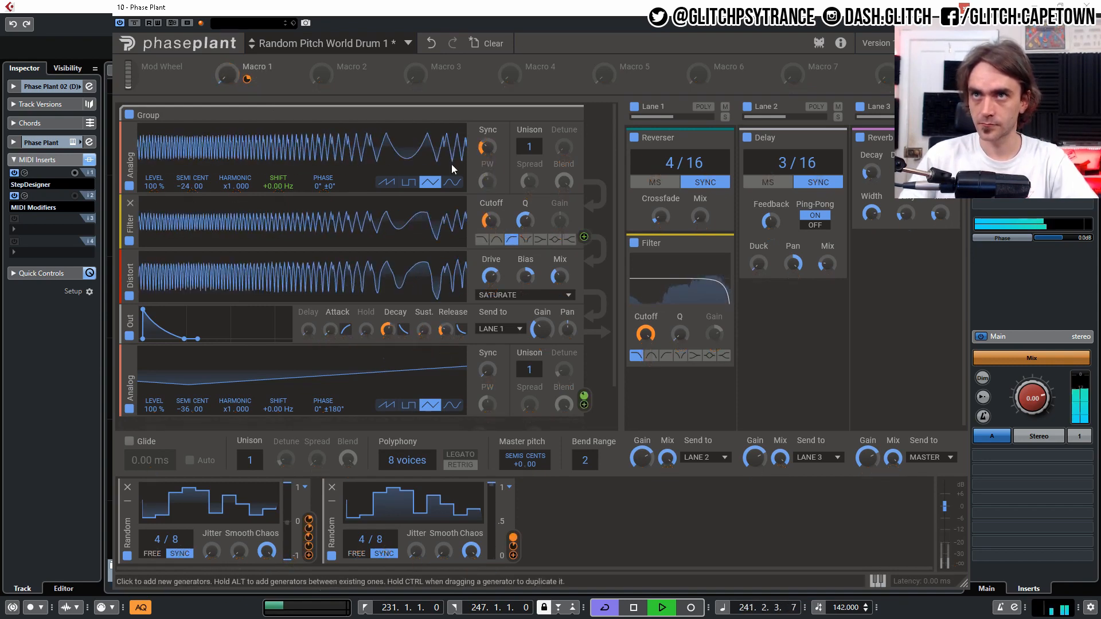
pyautogui.moveTo(226, 75); pyautogui.dragTo(226, 6)
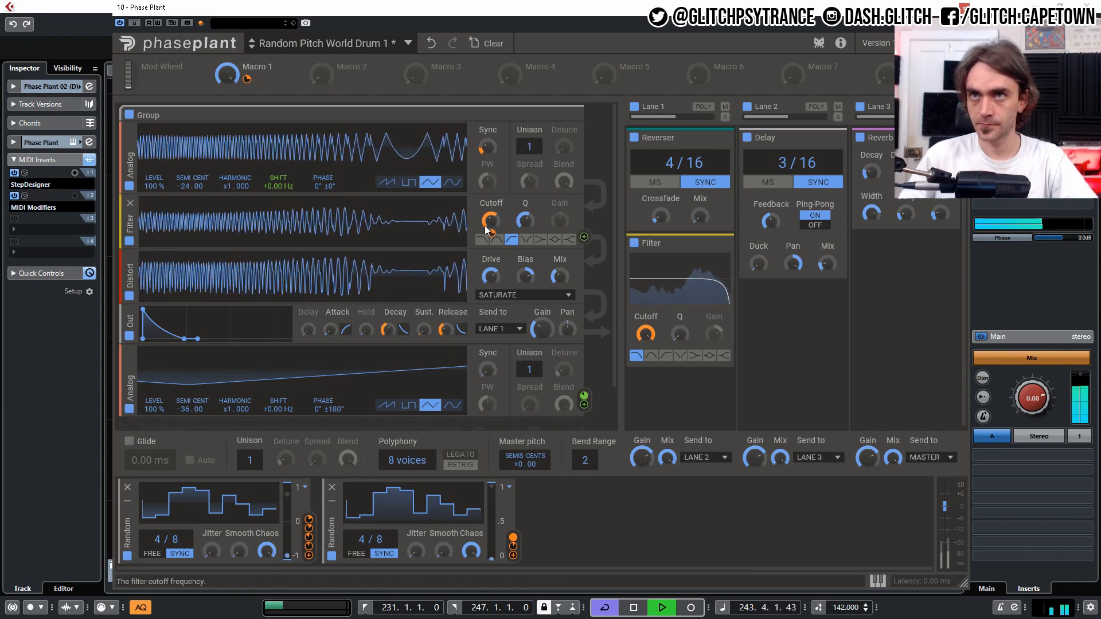
pyautogui.moveTo(492, 234); pyautogui.dragTo(491, 222)
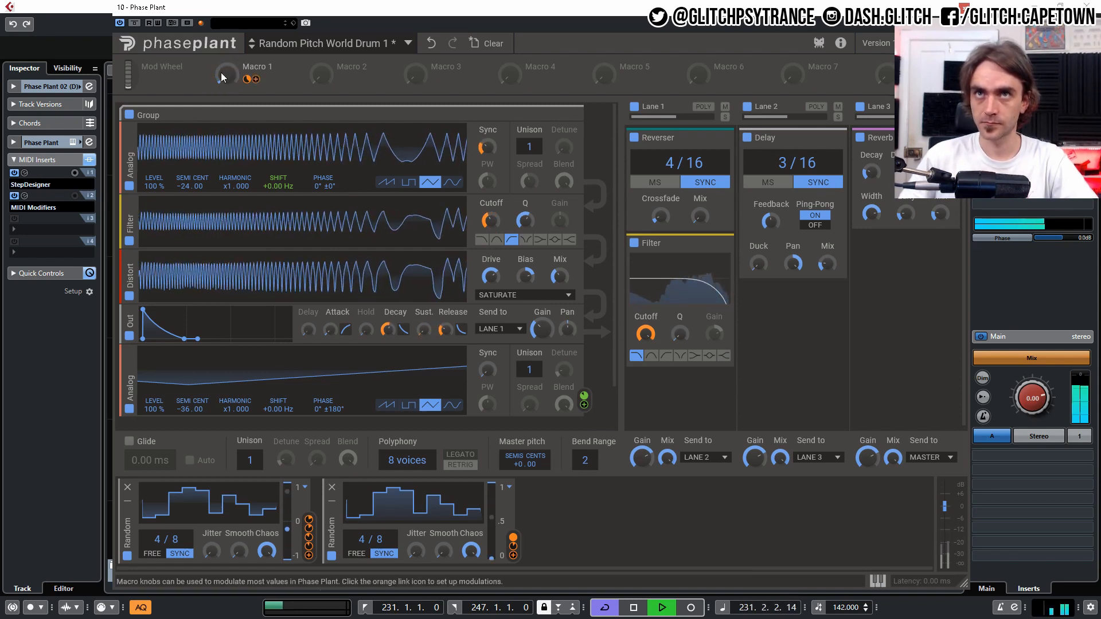
pyautogui.moveTo(234, 80)
pyautogui.mouseDown()
pyautogui.moveTo(234, 35)
pyautogui.moveTo(234, 80)
pyautogui.mouseUp()
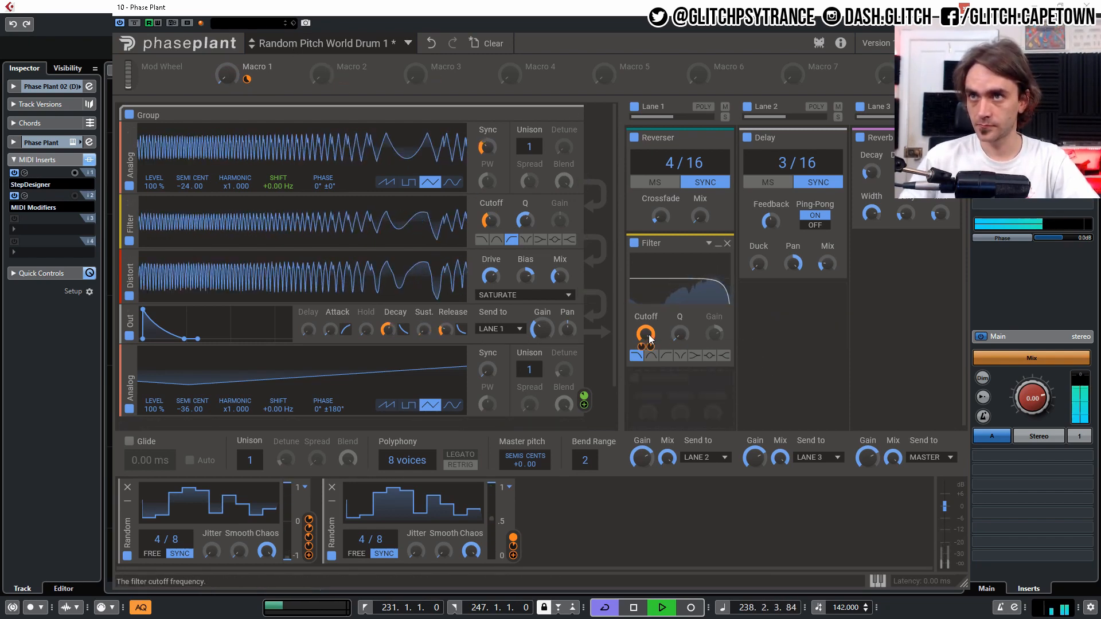
# Lower the Lane 1 low-pass Filter's cutoff to its minimum, assign Macro 2 to open it, and set the modulation depth
pyautogui.moveTo(648, 335); pyautogui.dragTo(648, 453)
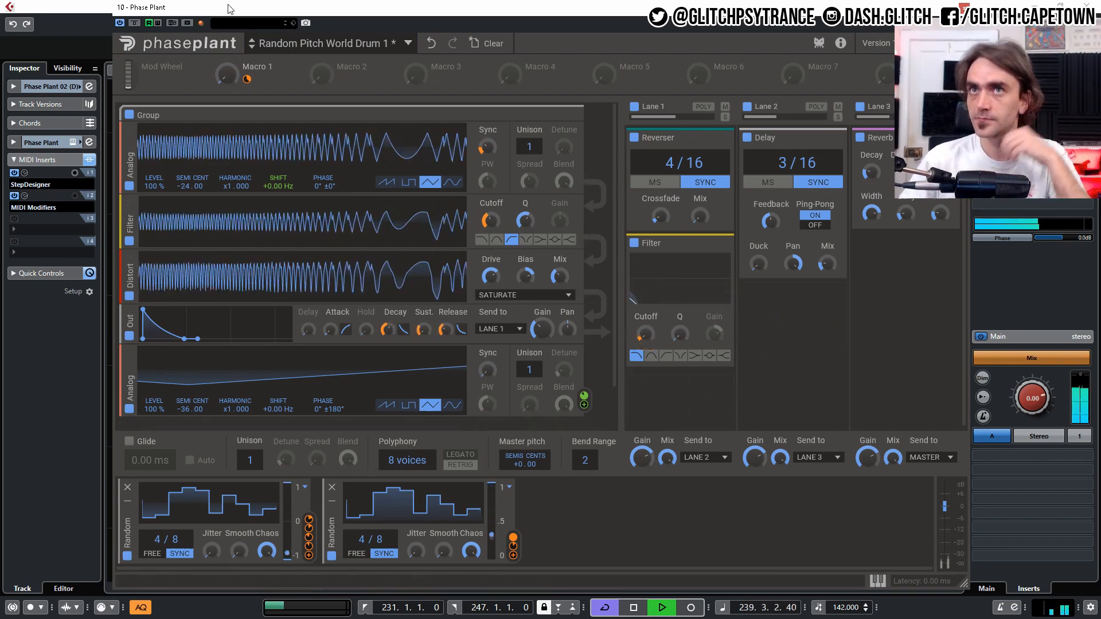
pyautogui.moveTo(342, 78); pyautogui.dragTo(646, 347)
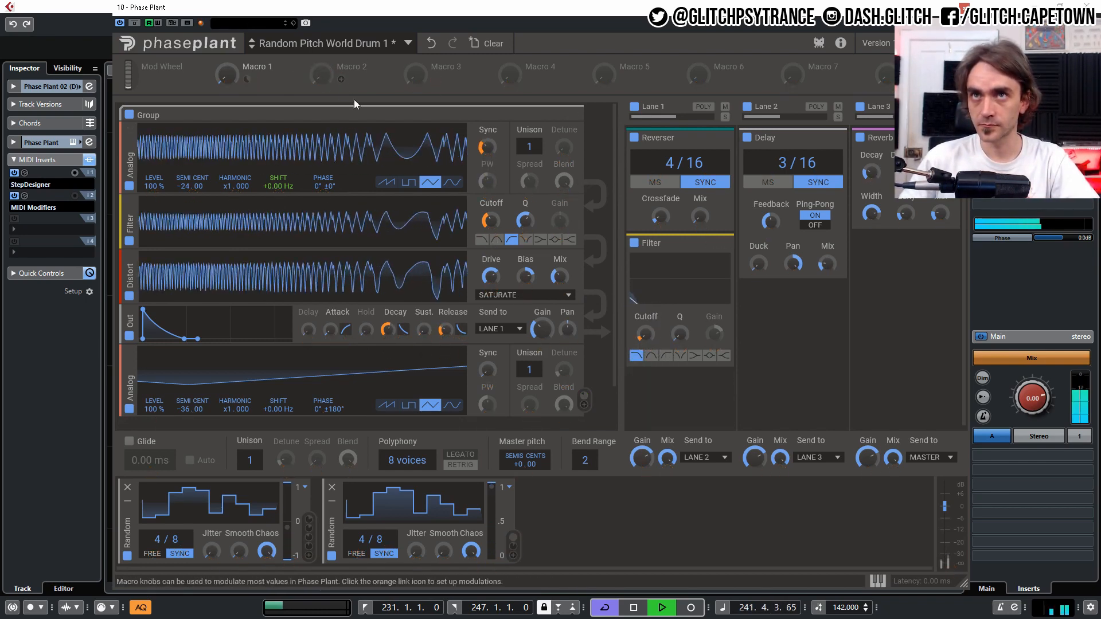
pyautogui.moveTo(341, 79); pyautogui.dragTo(633, 333)
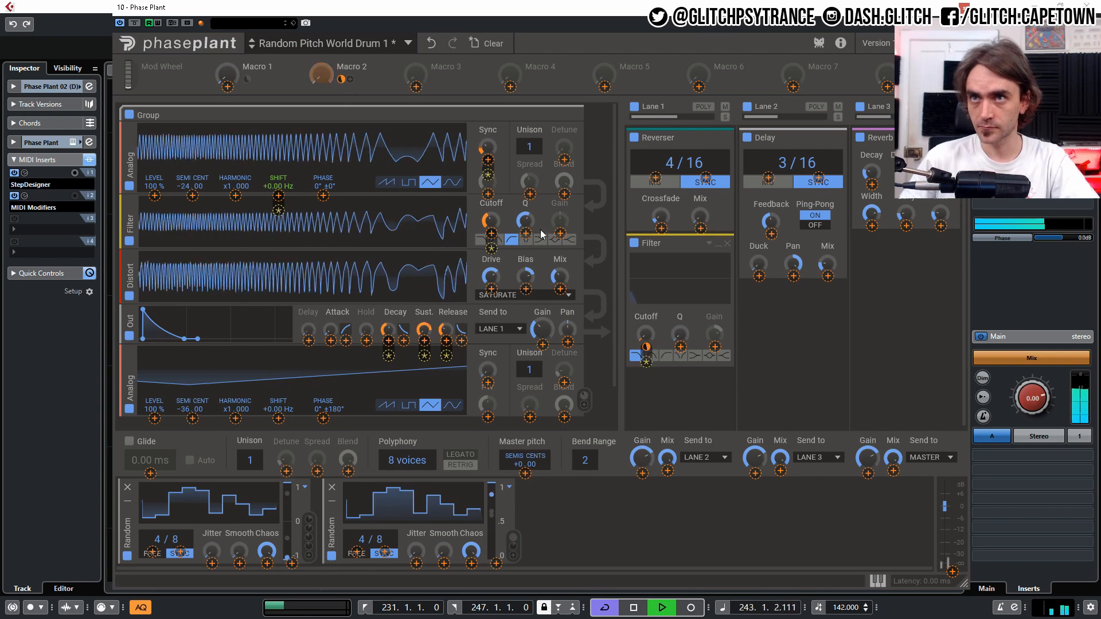
pyautogui.click(321, 76)
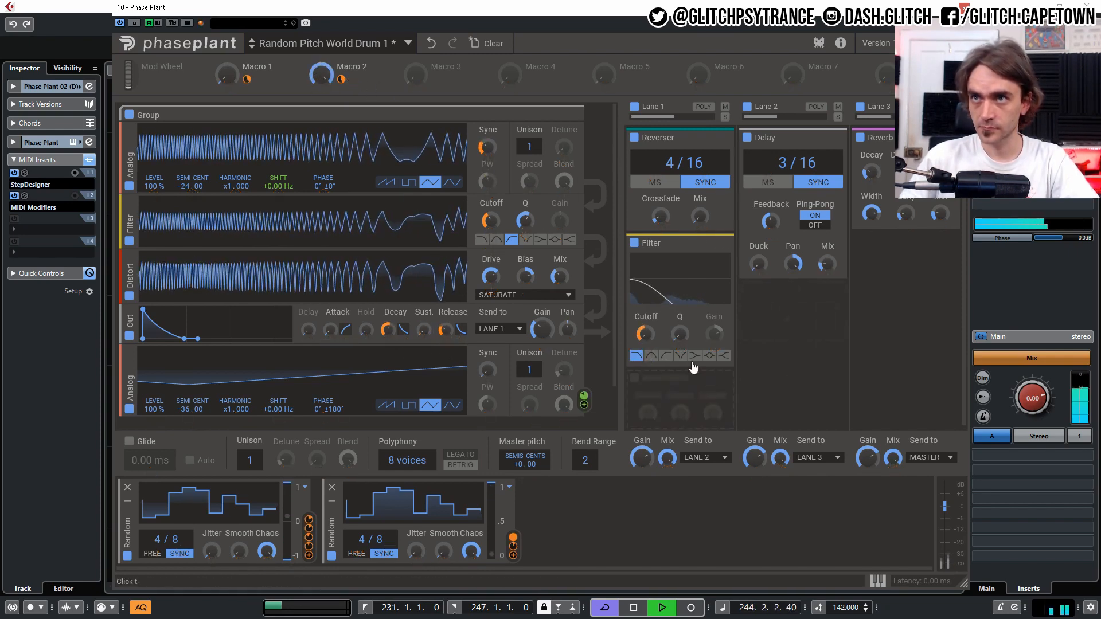
pyautogui.moveTo(648, 351)
pyautogui.moveTo(655, 347); pyautogui.dragTo(656, 310)
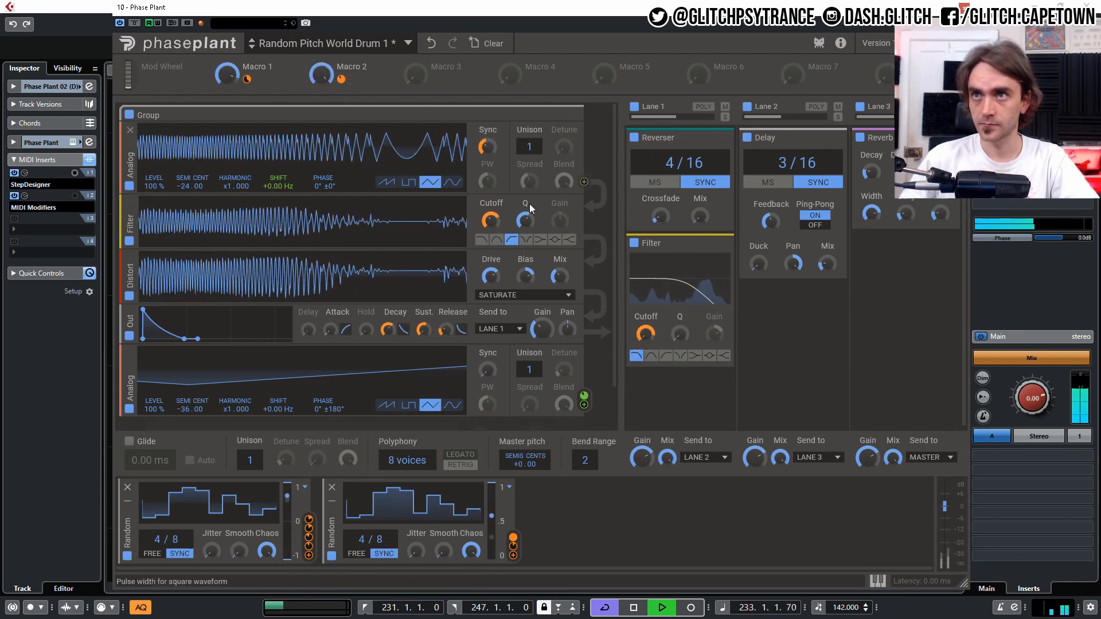
pyautogui.moveTo(341, 79)
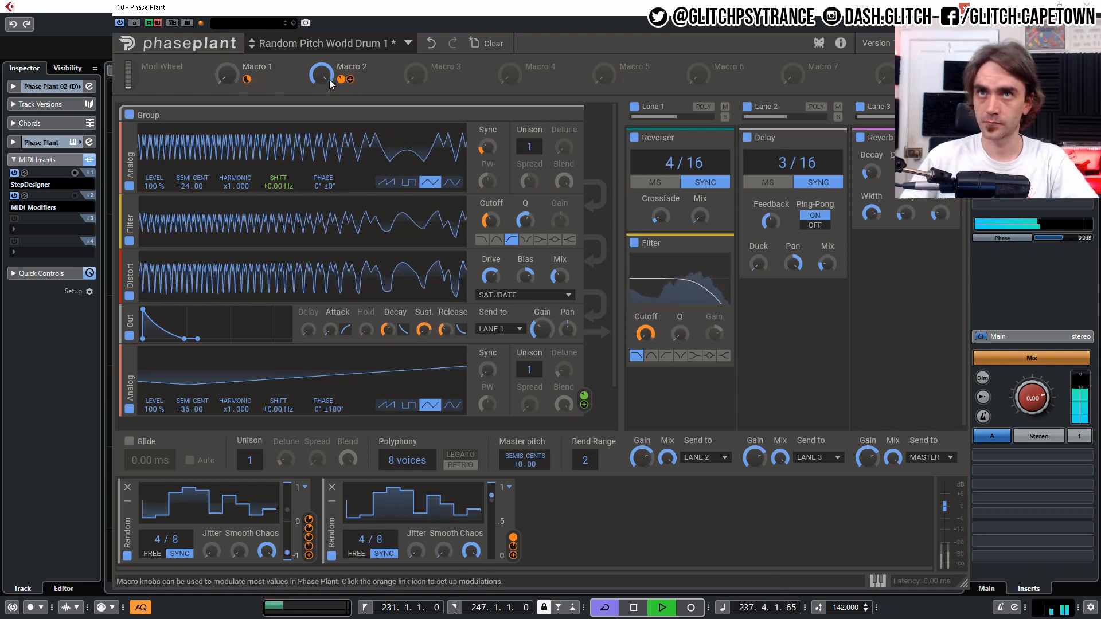
# Turn off automation writing for the synth, close its window, and delete the recorded Macro 1 and Macro 2 automation points
pyautogui.click(160, 23)
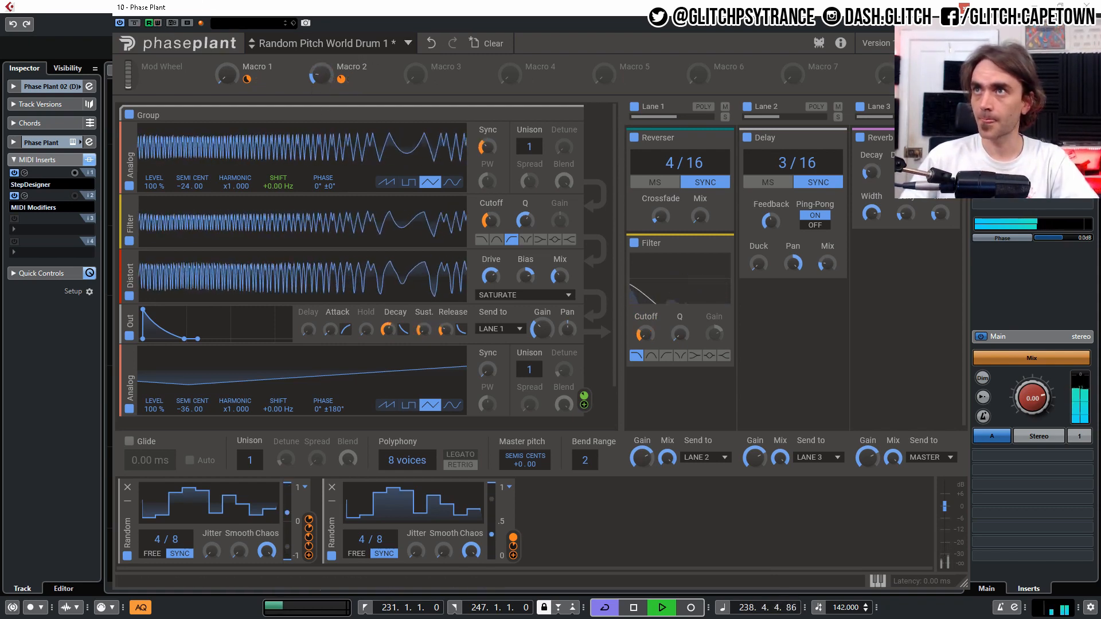
pyautogui.click(963, 7)
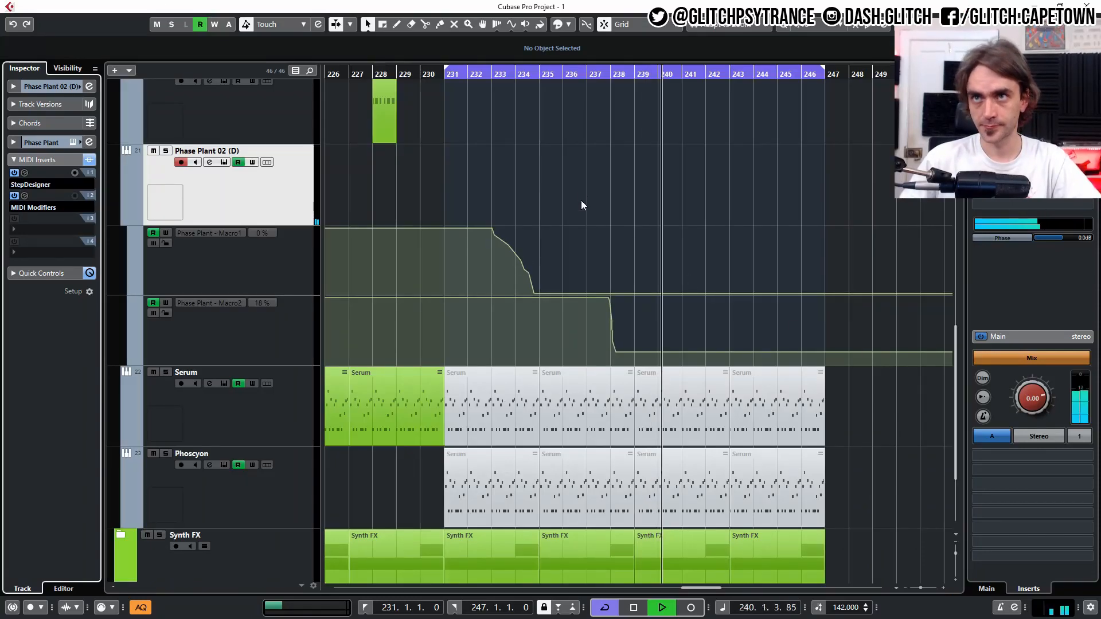
pyautogui.press('g')
pyautogui.moveTo(691, 195); pyautogui.dragTo(465, 356)
pyautogui.press('Delete')
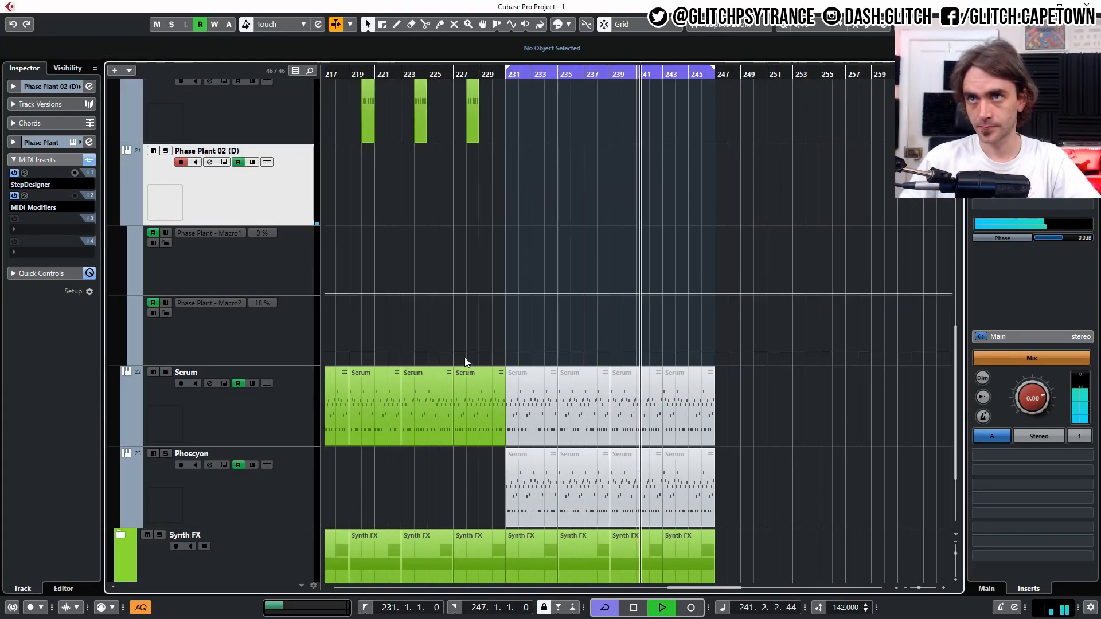
# Play from bar 222 and add automation points at bar 231, both at 100%, in the Macro 1 and Macro 2 lanes
pyautogui.click(389, 71)
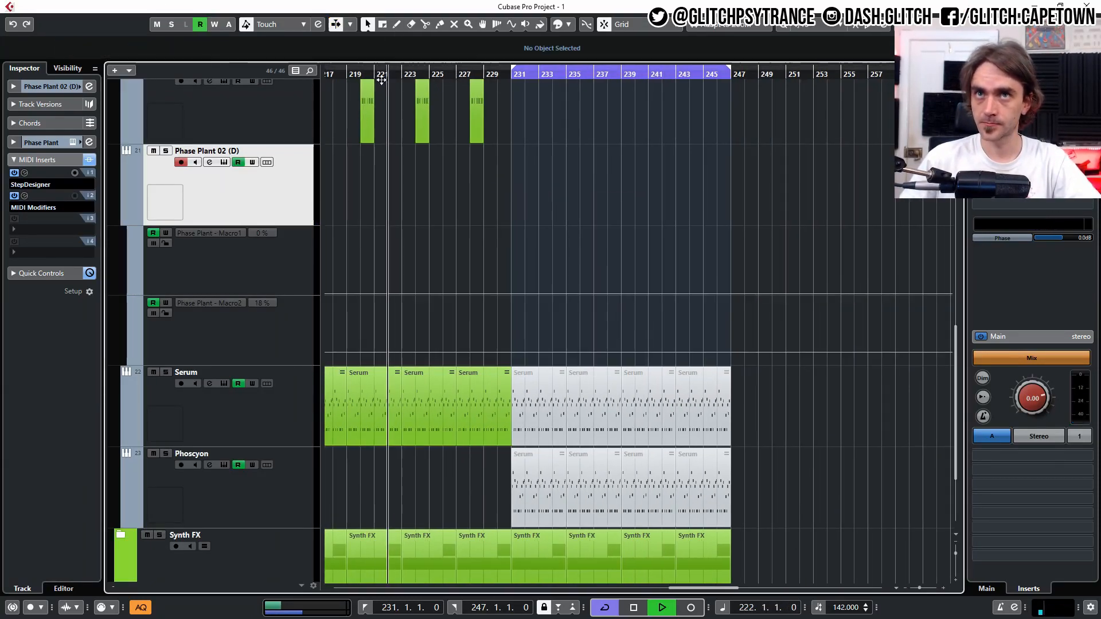
pyautogui.scroll(6, 458, 245)
pyautogui.scroll(-8, 519, 244)
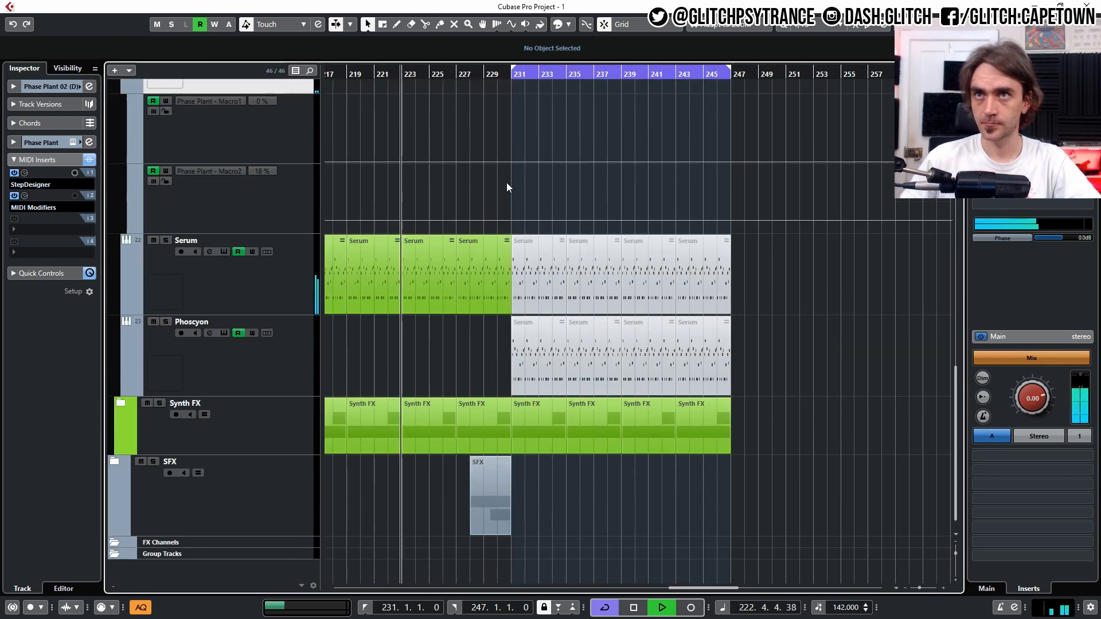
pyautogui.moveTo(498, 162); pyautogui.dragTo(515, 101)
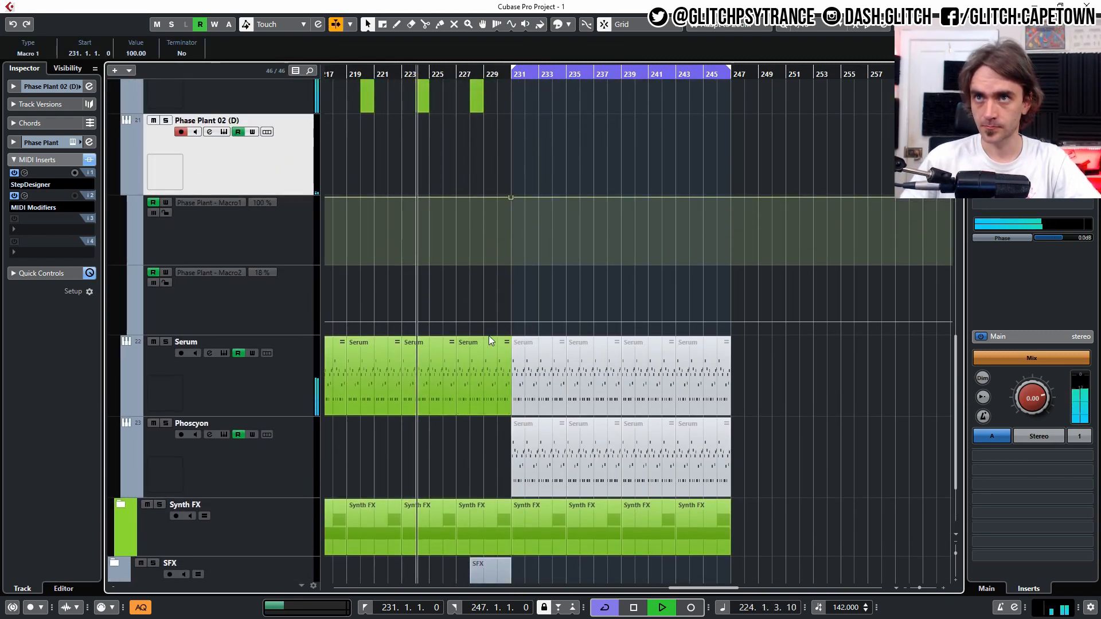
pyautogui.moveTo(516, 316); pyautogui.dragTo(515, 256)
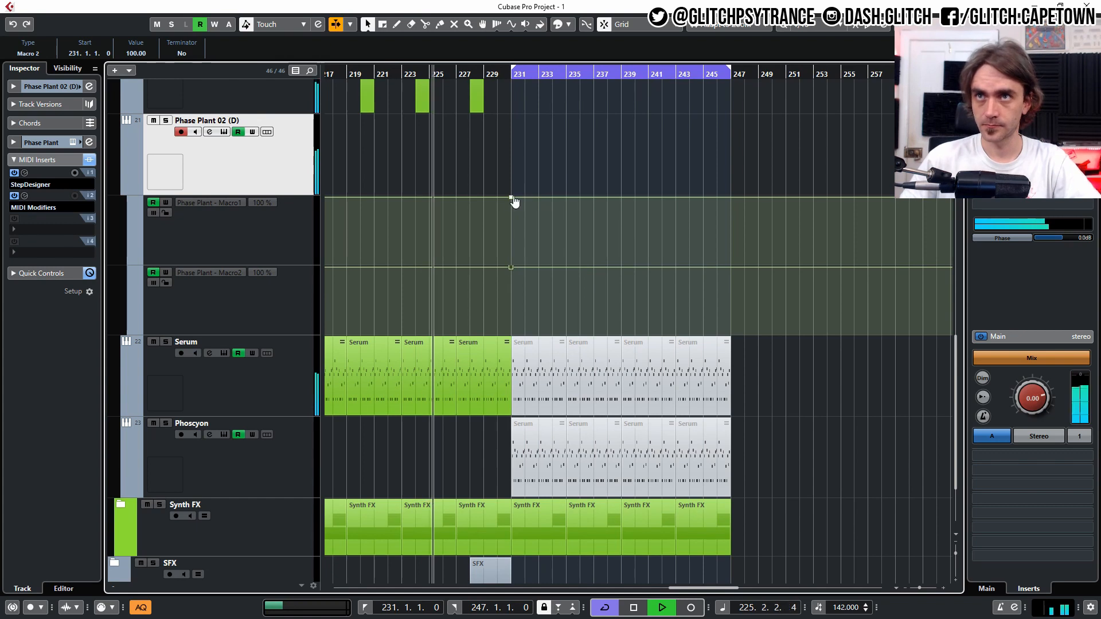
# Between bars 223 and 231, ramp Macro 1 from 100 down to 27.83 and Macro 2 from 0 up to 100, and play back the ramps
pyautogui.moveTo(514, 202); pyautogui.dragTo(402, 197)
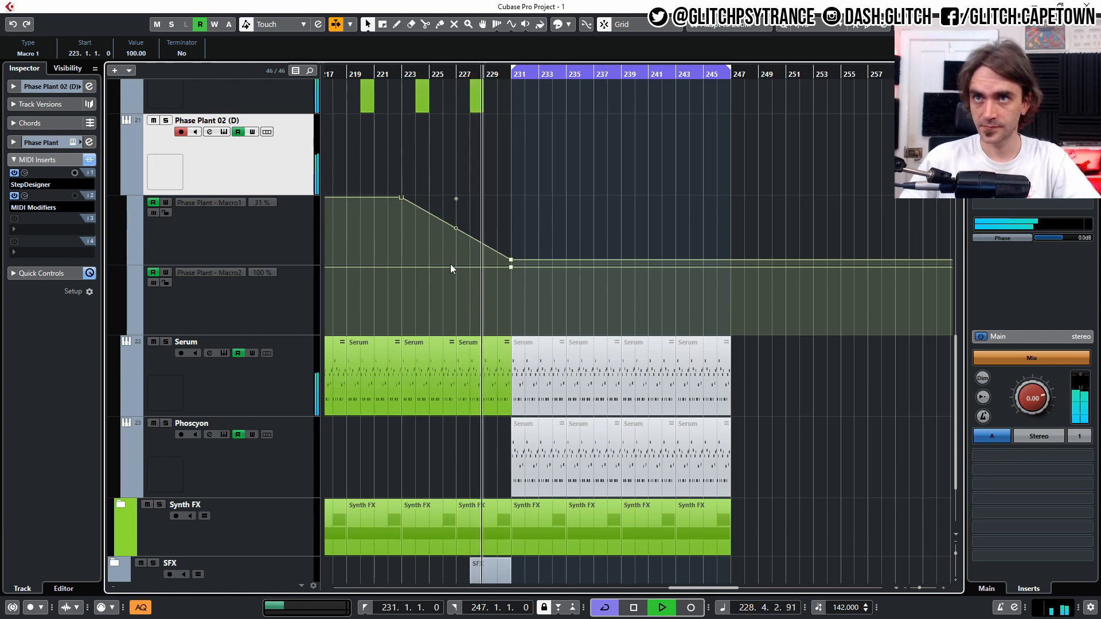
pyautogui.moveTo(452, 268); pyautogui.dragTo(402, 333)
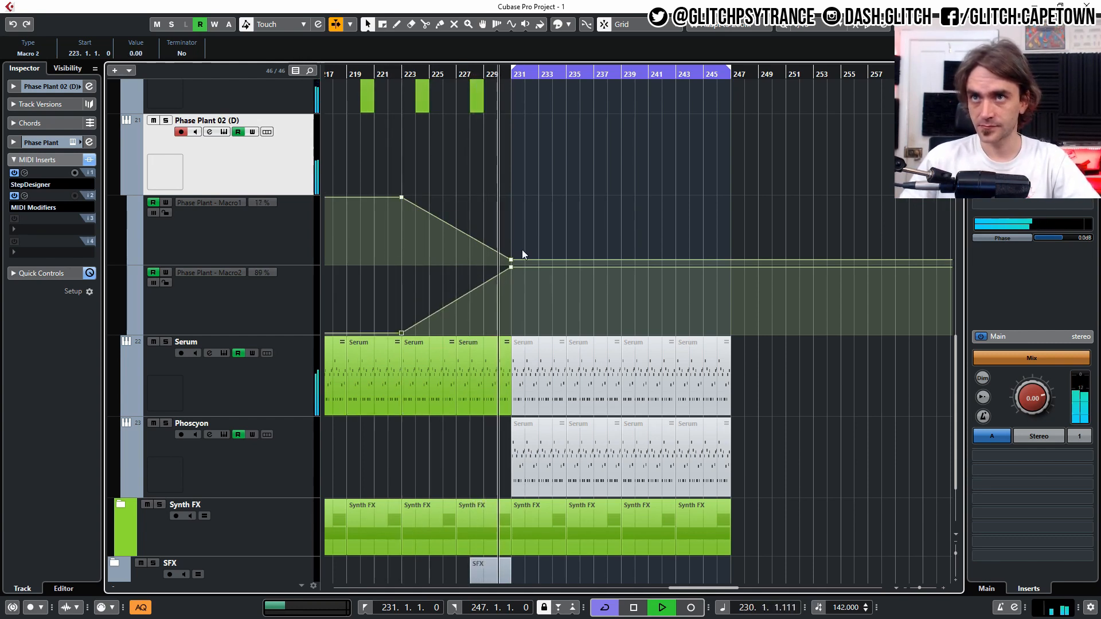
pyautogui.moveTo(511, 262); pyautogui.dragTo(511, 245)
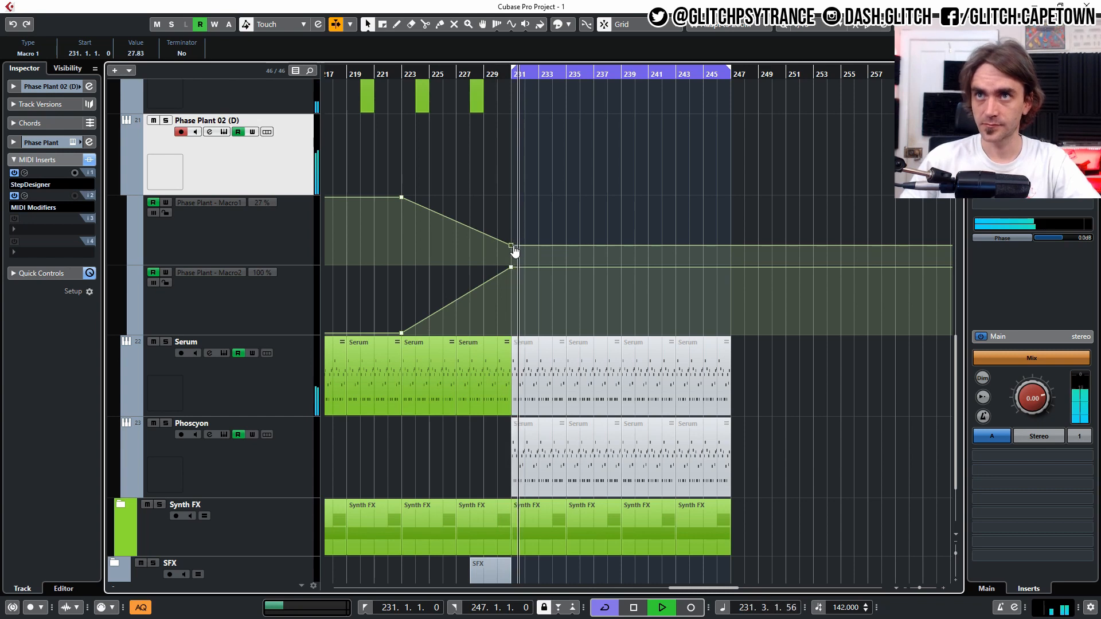
pyautogui.click(392, 72)
pyautogui.press('space')
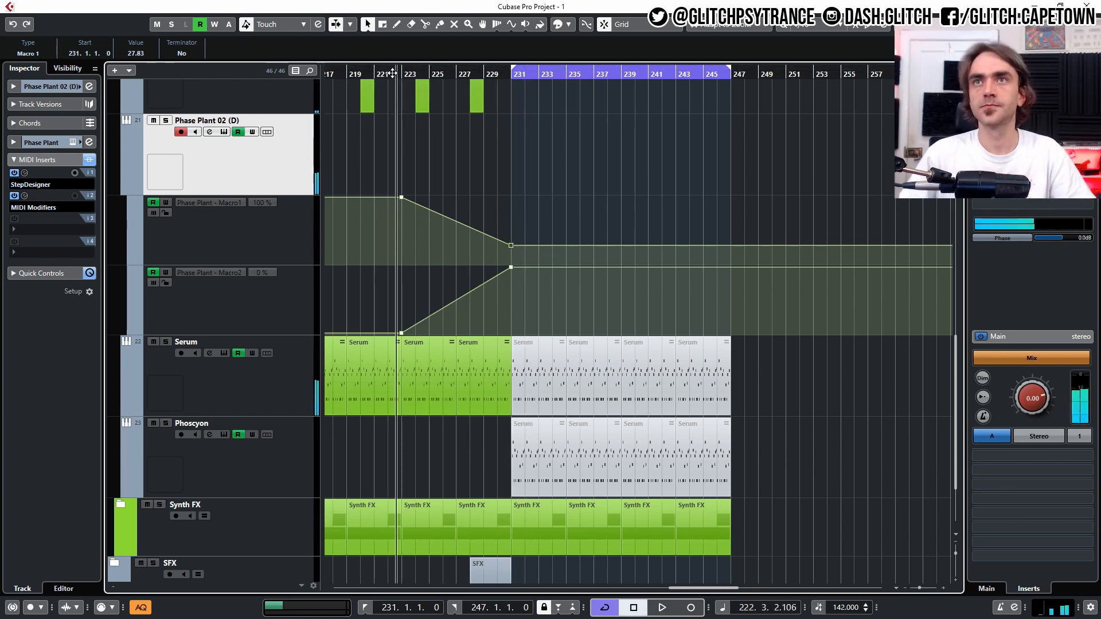
pyautogui.click(403, 71)
pyautogui.press('space')
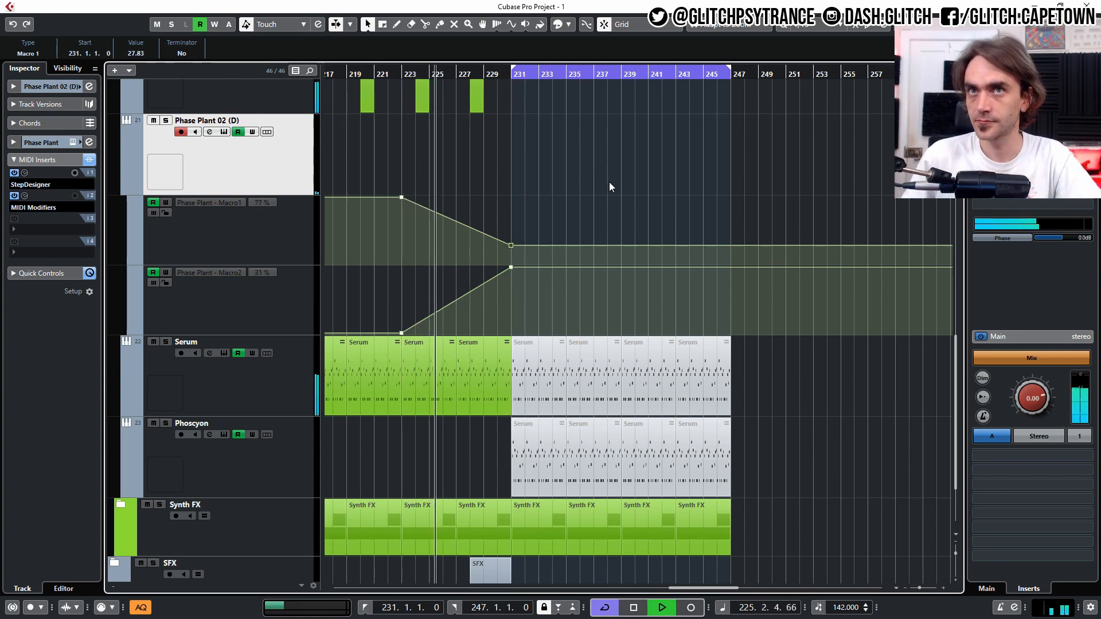
# Check the Phase Plant 02 track's channel settings and its synth's macro and effect settings during playback
pyautogui.click(89, 87)
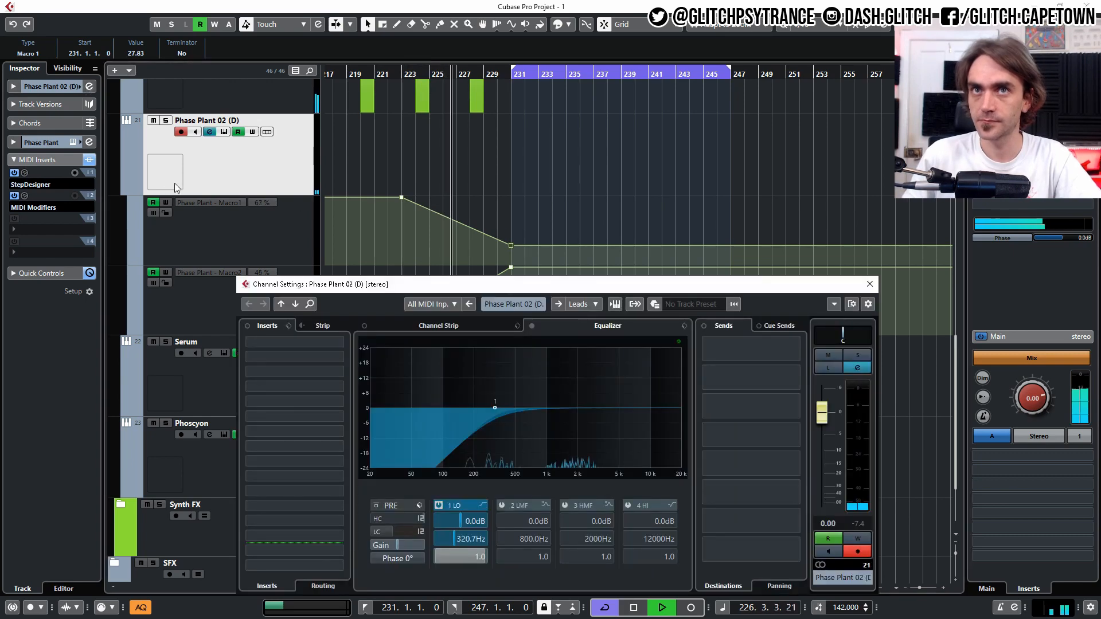
pyautogui.click(14, 86)
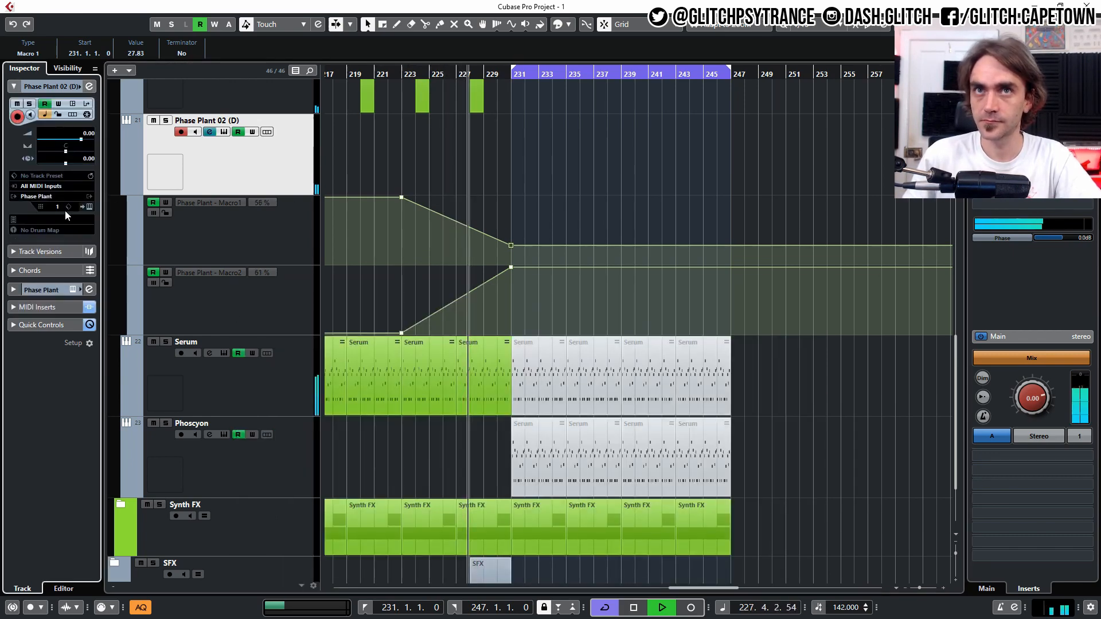
pyautogui.click(89, 207)
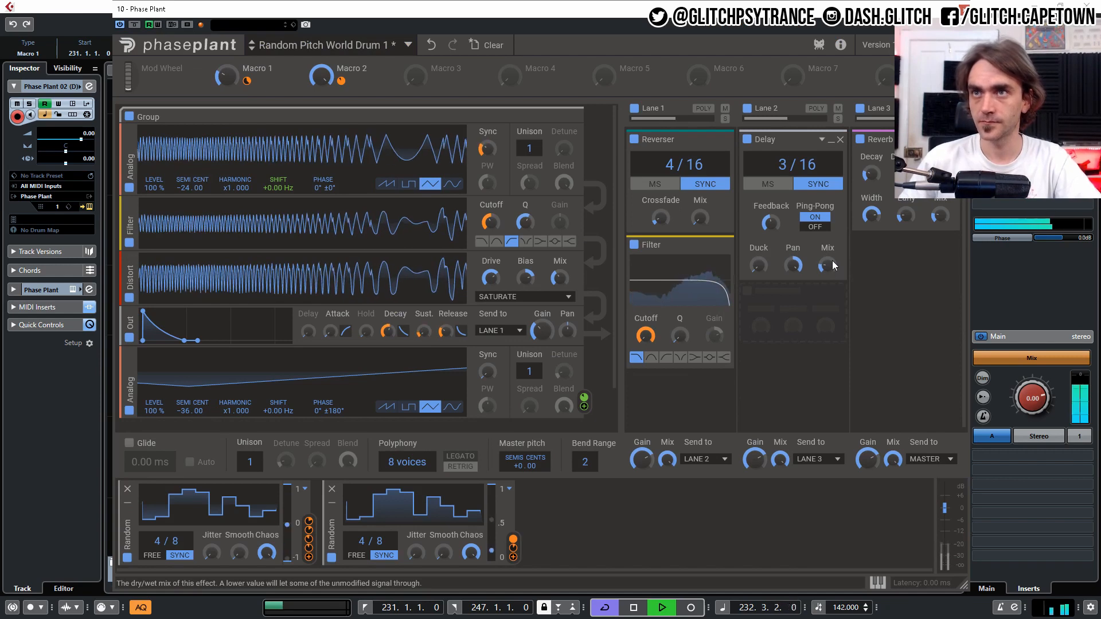
pyautogui.click(963, 9)
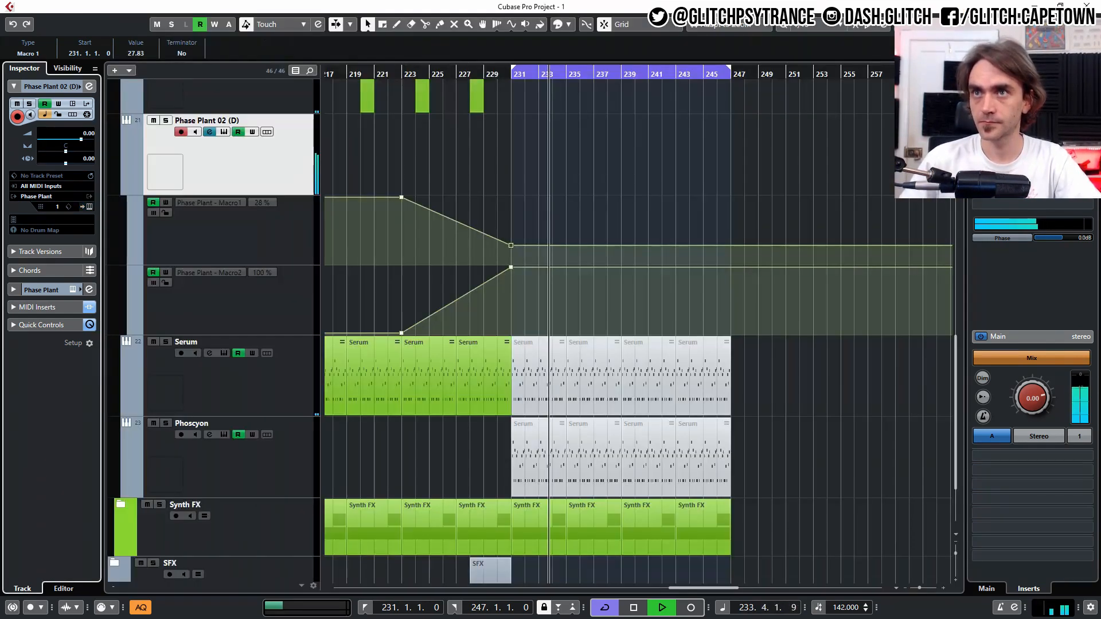
pyautogui.scroll(12, 502, 181)
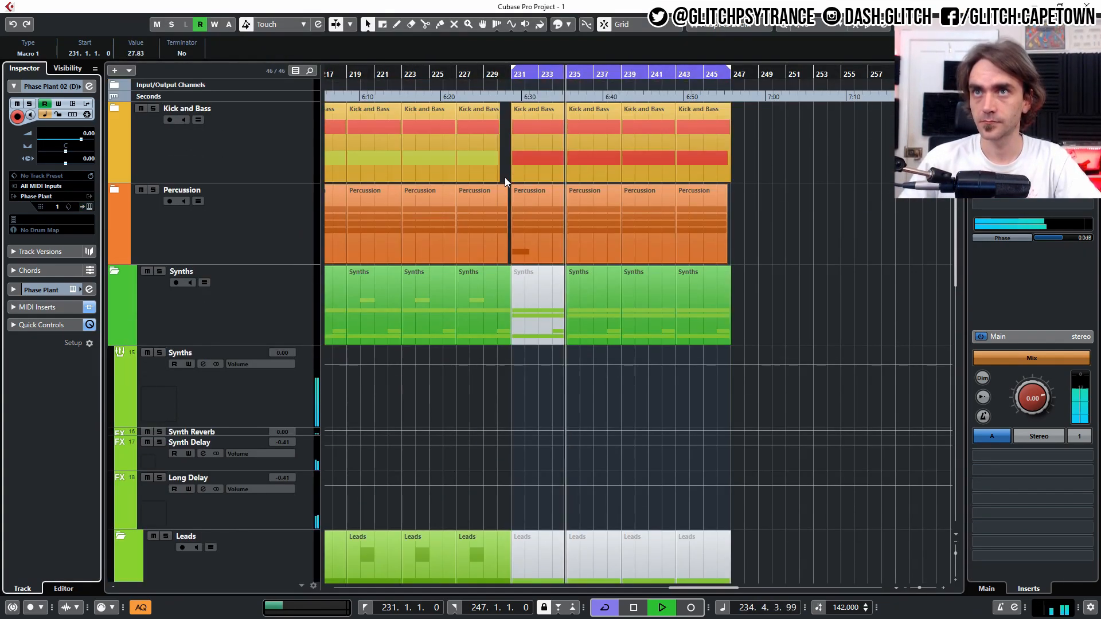
# Play from about bar 226 and examine the Phase Plant 02 (D) synth's macros and filters during playback
pyautogui.scroll(-12, 493, 141)
pyautogui.click(450, 72)
pyautogui.scroll(3, 488, 173)
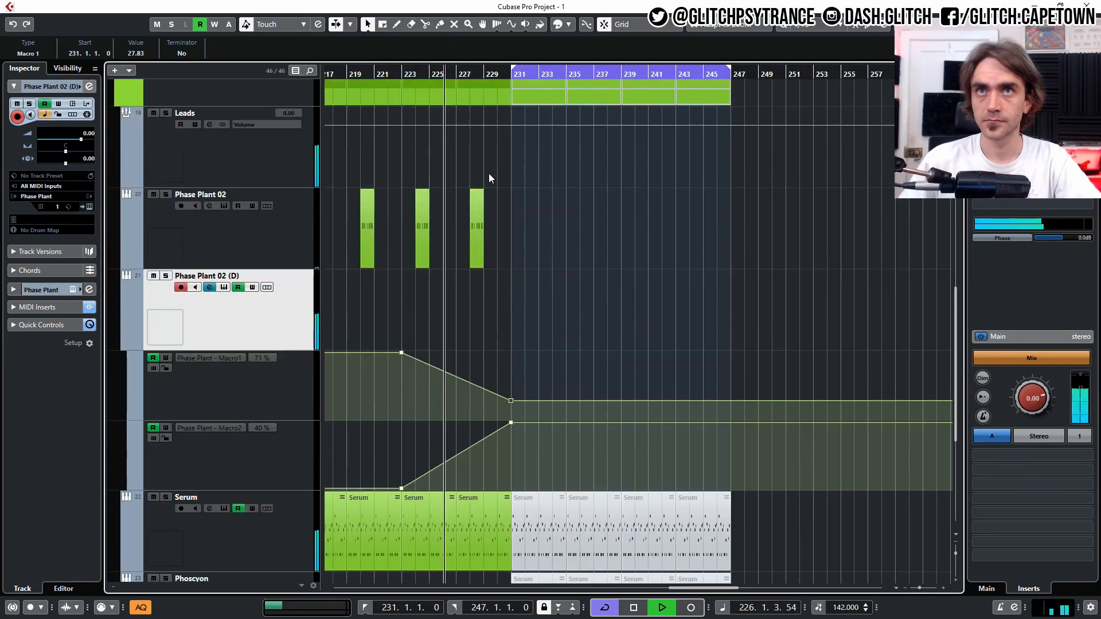
pyautogui.click(89, 86)
pyautogui.click(89, 85)
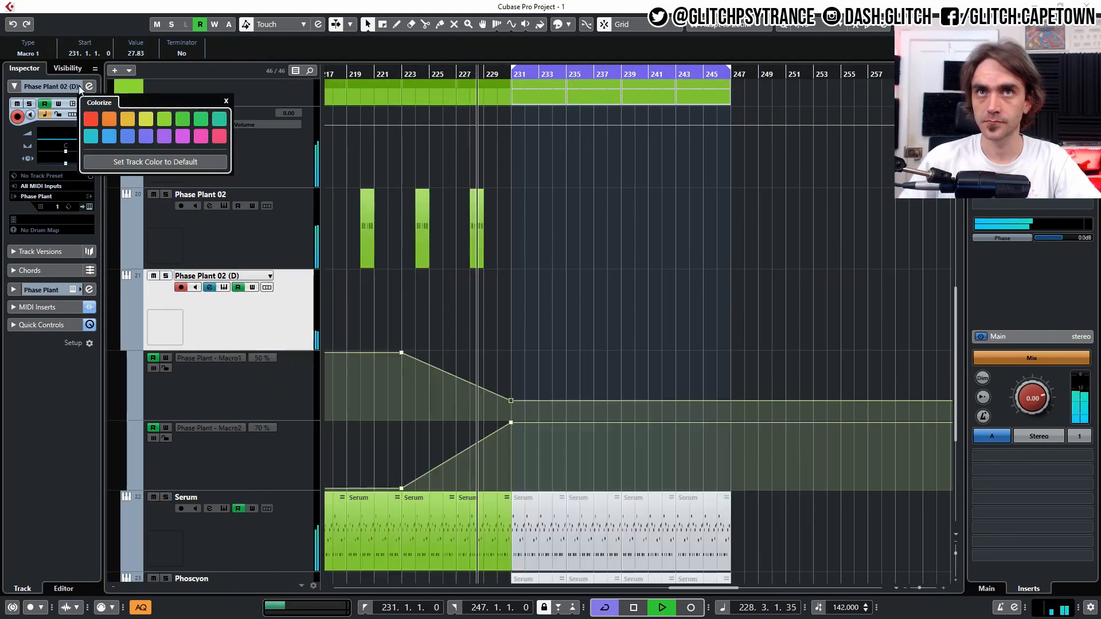
pyautogui.click(88, 207)
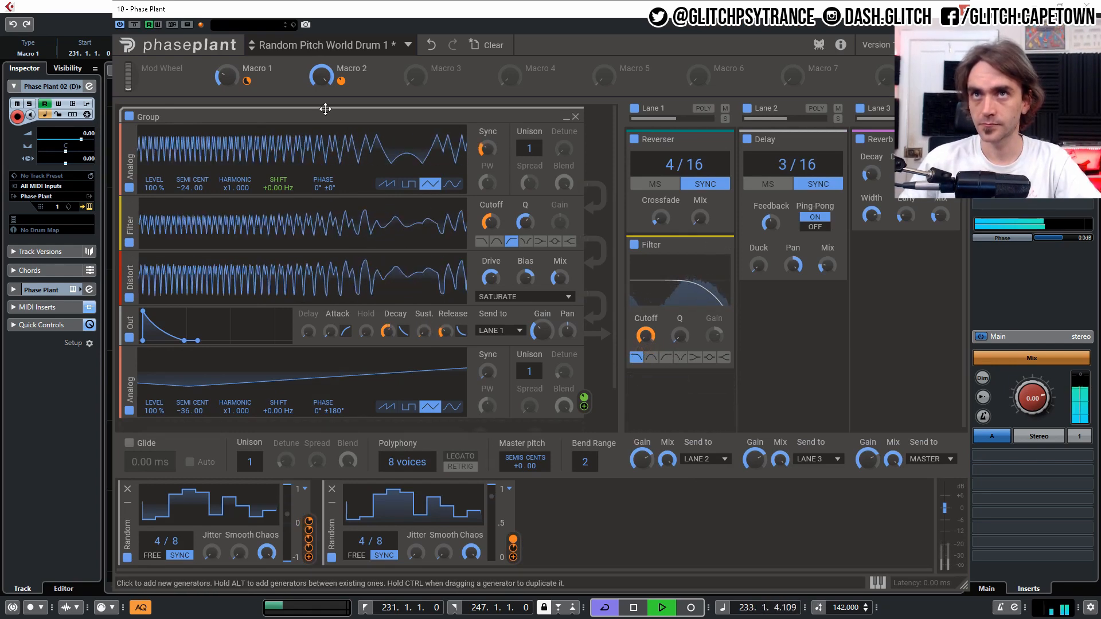
pyautogui.moveTo(343, 87)
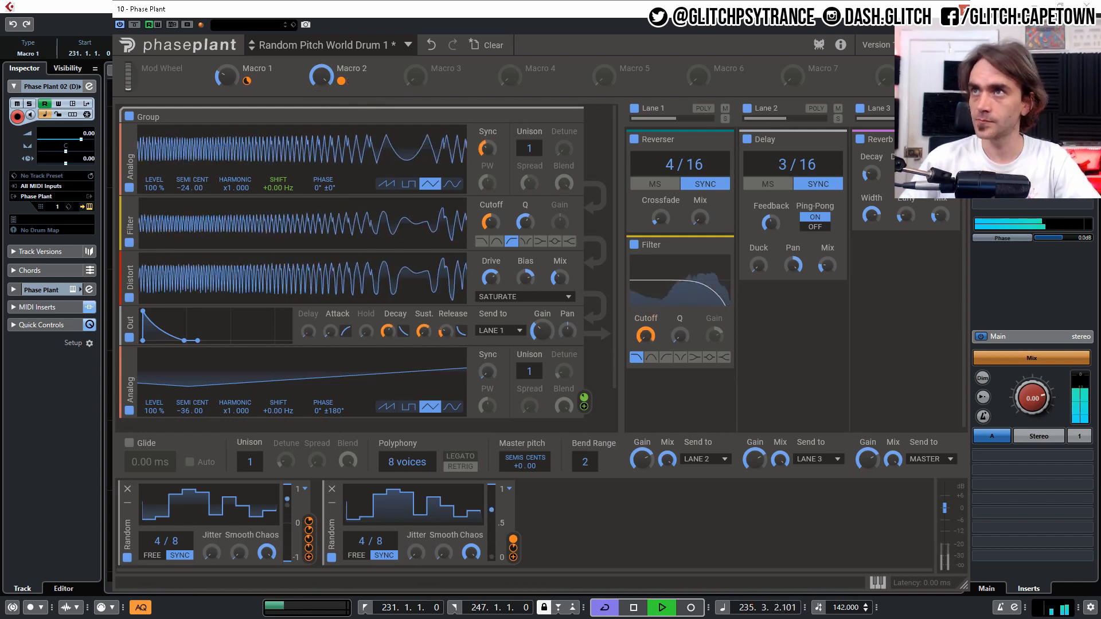
pyautogui.moveTo(655, 354)
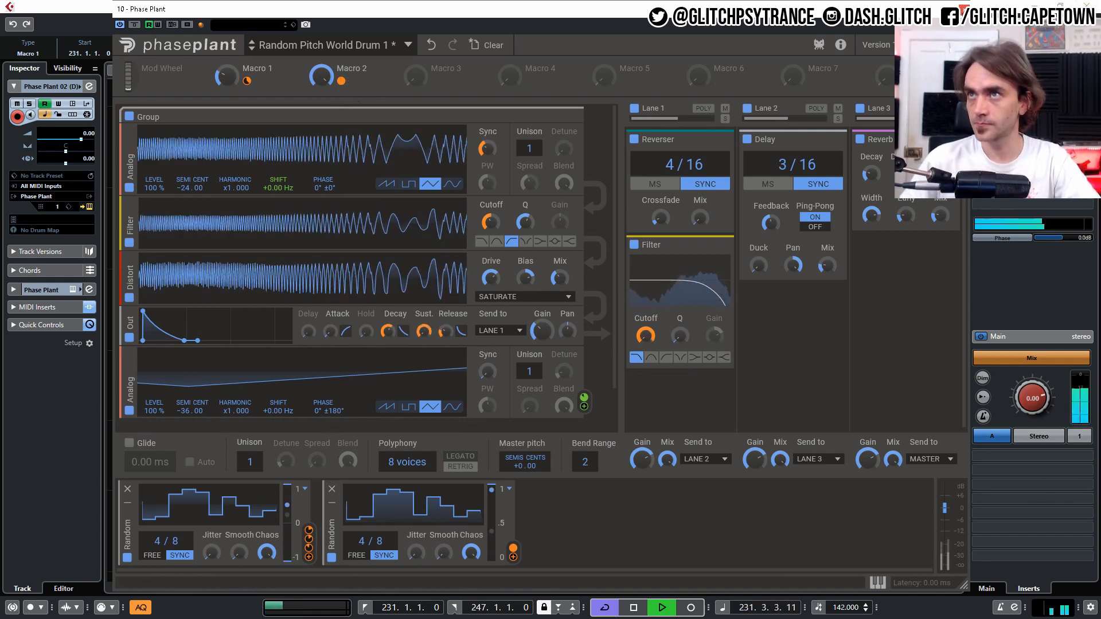
pyautogui.click(963, 8)
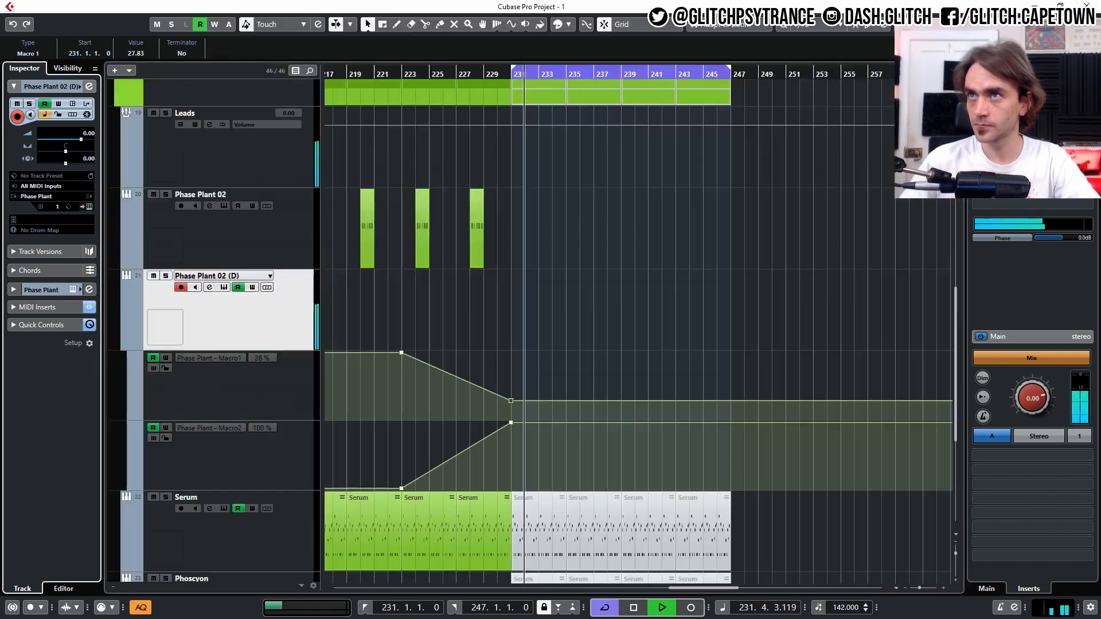
# Play from bar 223 and bend the rising Macro 2 ramp between bars 223 and 231 upward into a curve
pyautogui.click(403, 74)
pyautogui.scroll(-3, 548, 275)
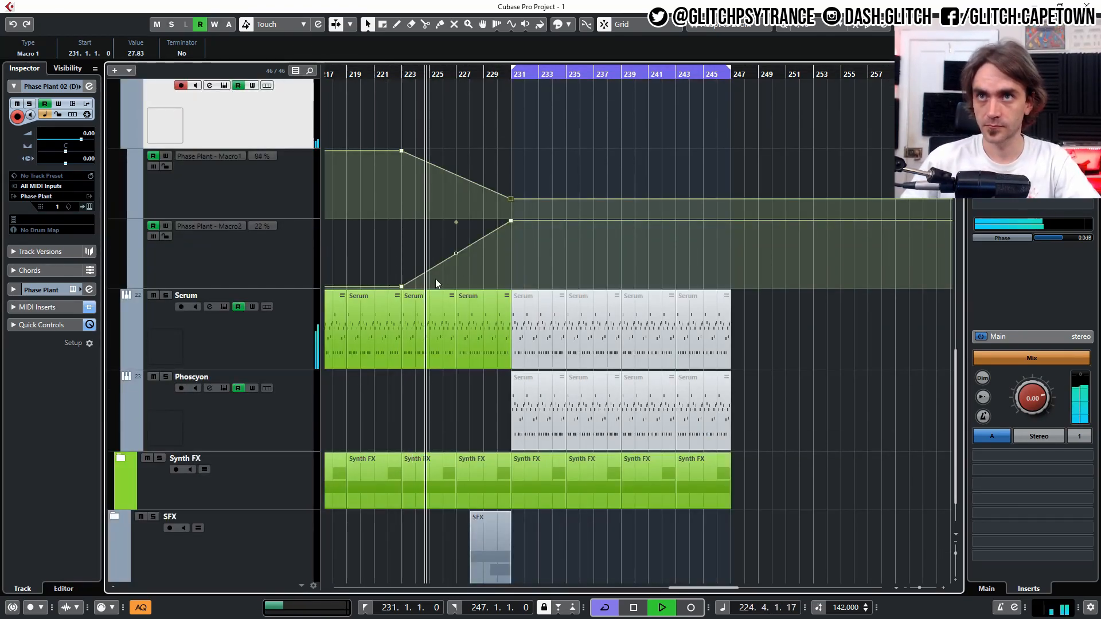
pyautogui.moveTo(456, 255); pyautogui.dragTo(451, 241)
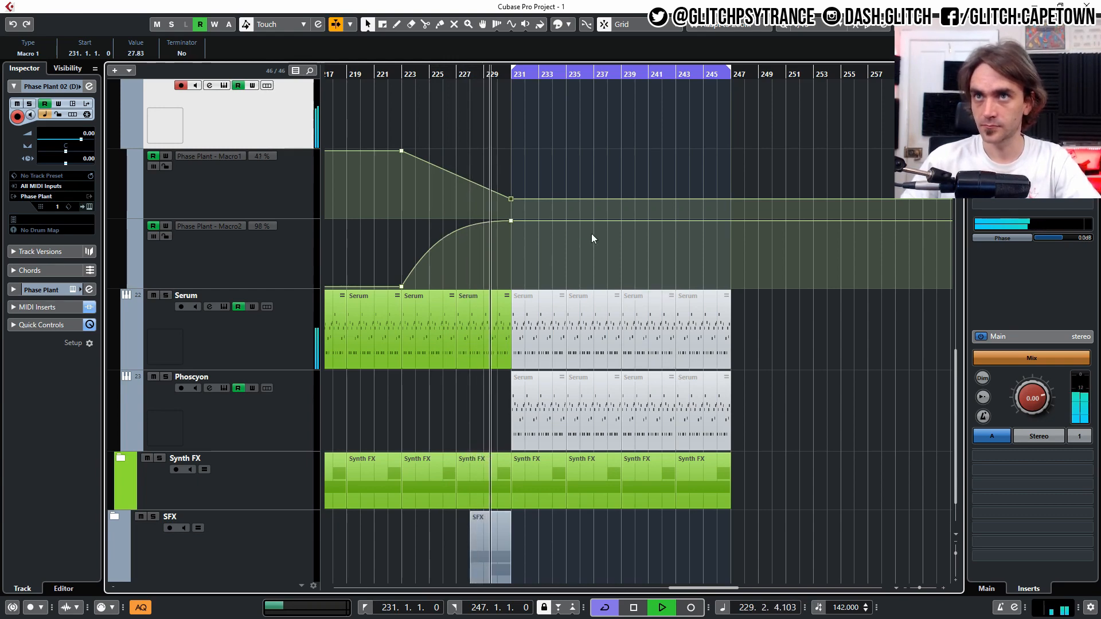
pyautogui.scroll(3, 636, 264)
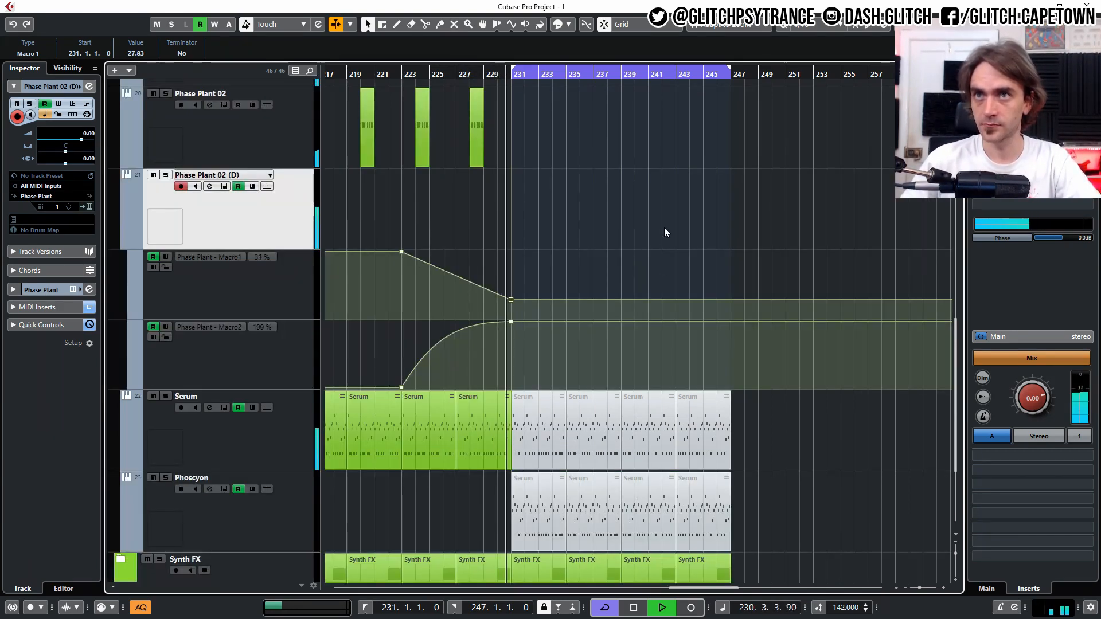
pyautogui.scroll(-2, 670, 232)
pyautogui.scroll(3, 715, 286)
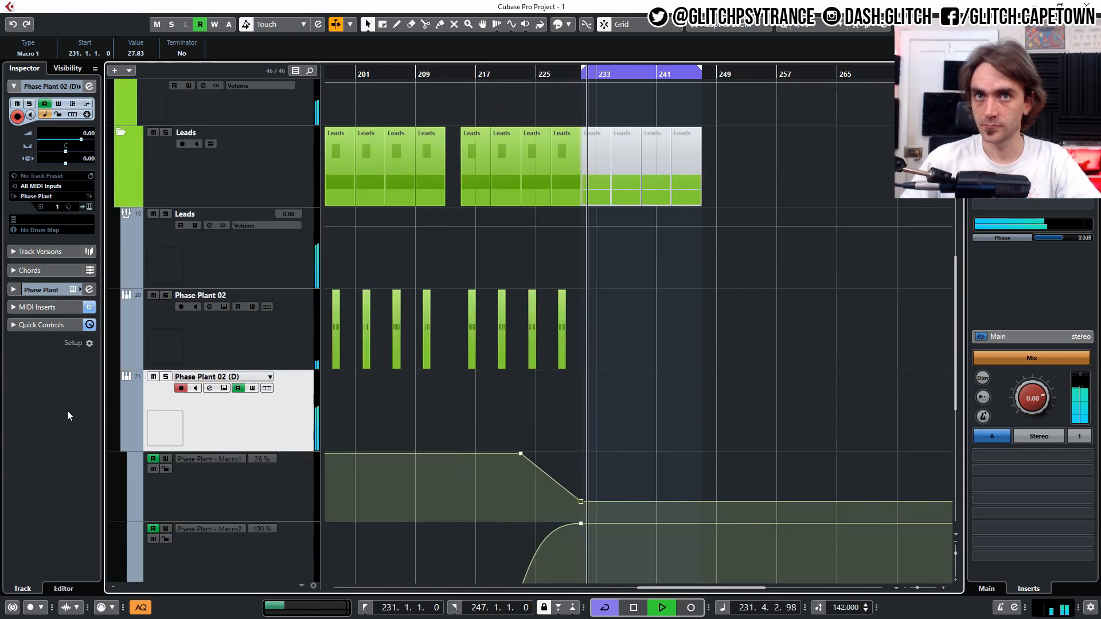
pyautogui.click(125, 442)
pyautogui.scroll(2, 743, 345)
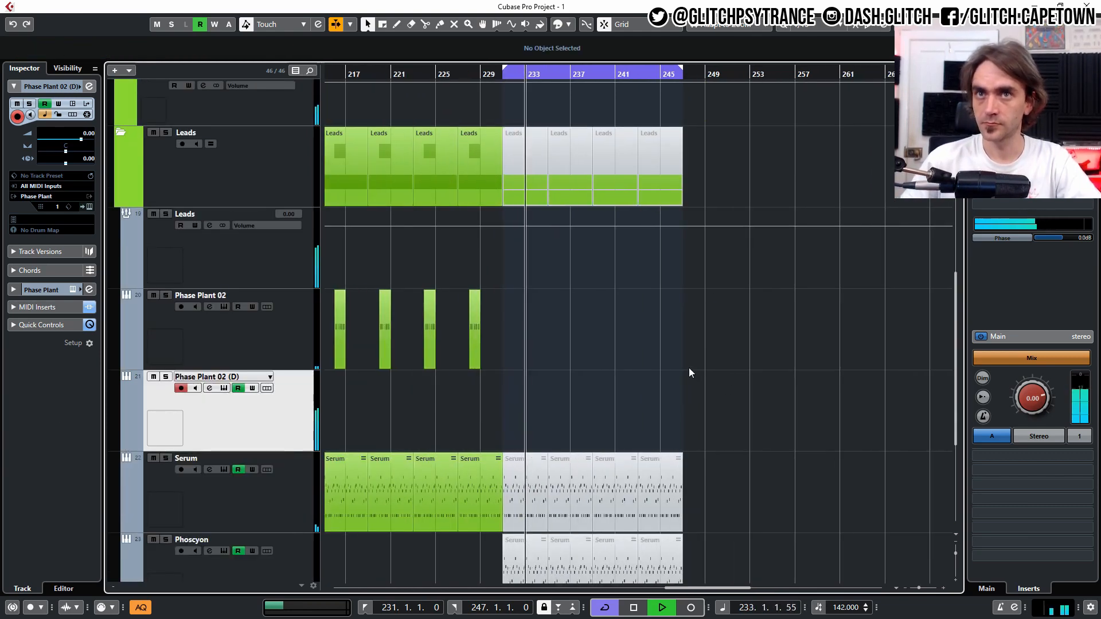
pyautogui.scroll(3, 401, 376)
pyautogui.scroll(-6, 476, 308)
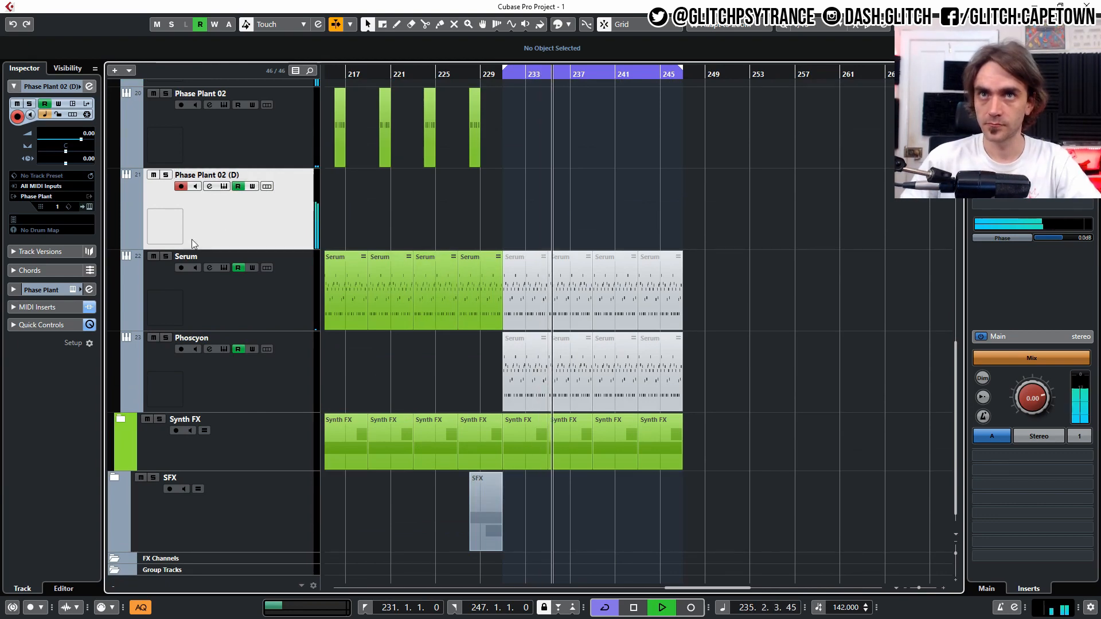
pyautogui.click(123, 242)
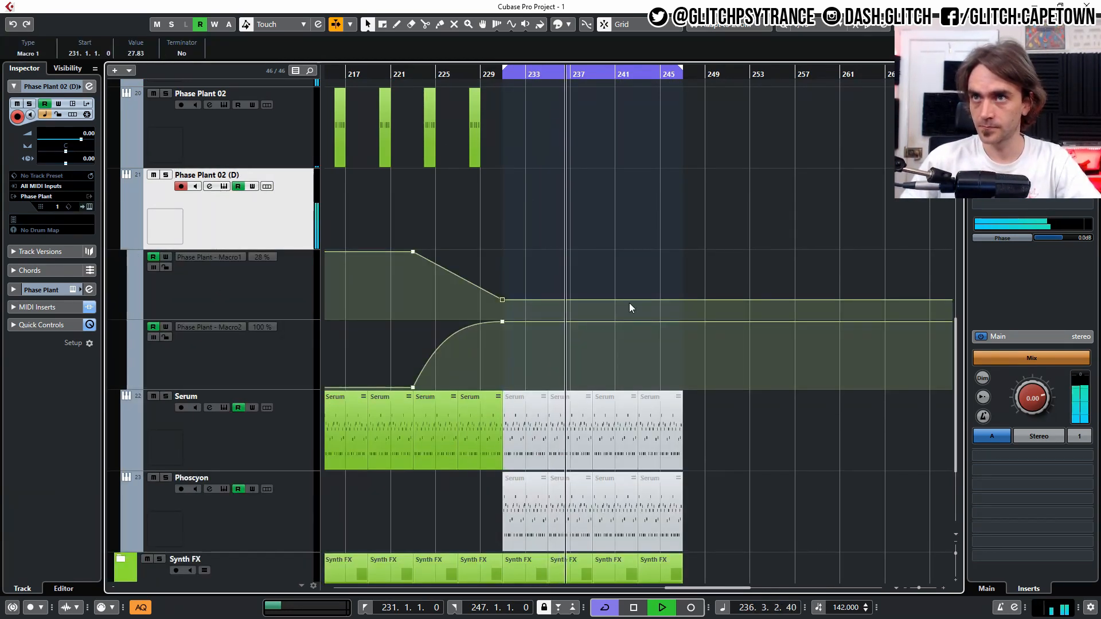
# Add Macro 1 automation points at bar 239 with value 50.43 and at bar 247 with value 24.35
pyautogui.keyDown('ctrl'); pyautogui.scroll(2, 628, 304); pyautogui.keyUp('ctrl')
pyautogui.moveTo(582, 300); pyautogui.dragTo(575, 285)
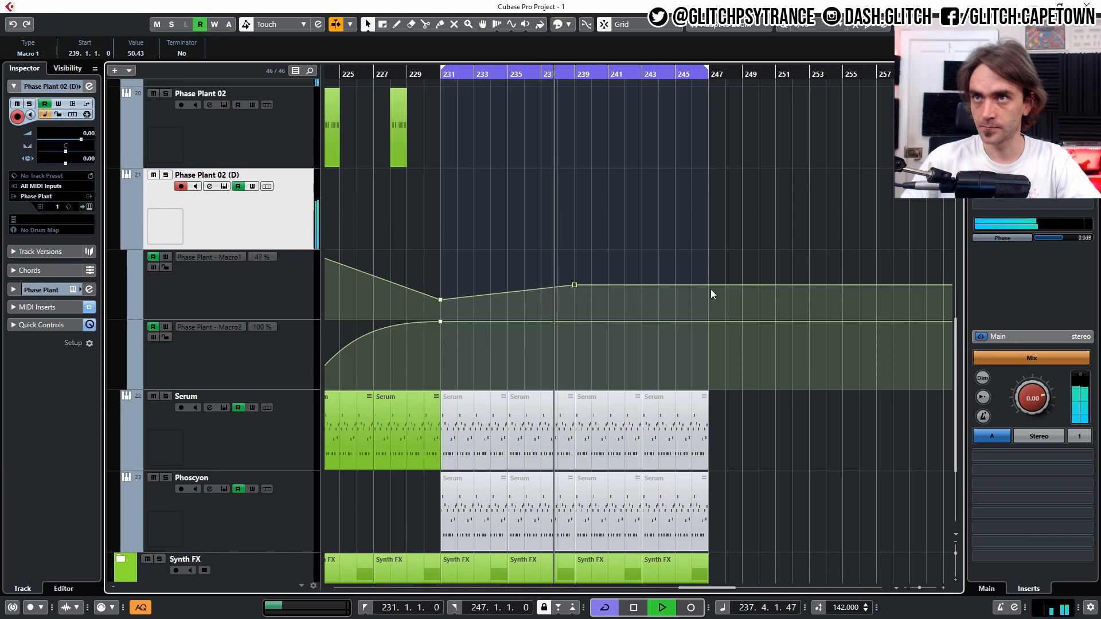
pyautogui.moveTo(706, 295); pyautogui.dragTo(707, 300)
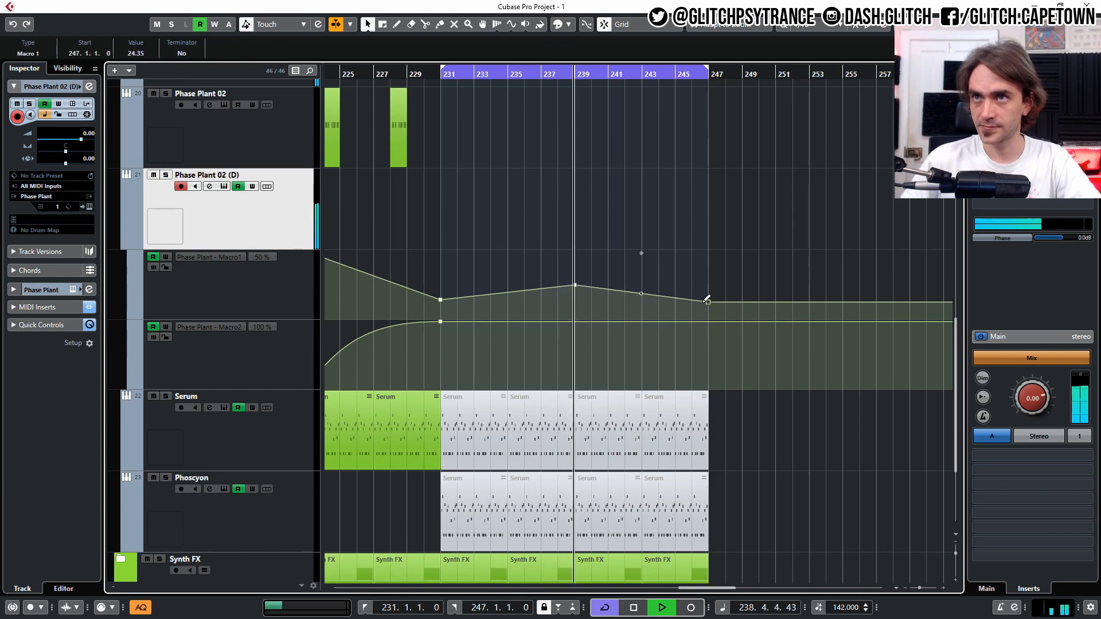
# Raise the Macro 1 point at bar 239 to 70.43 and curve the ramps on both sides of it
pyautogui.keyDown('ctrl'); pyautogui.scroll(1, 701, 308); pyautogui.keyUp('ctrl')
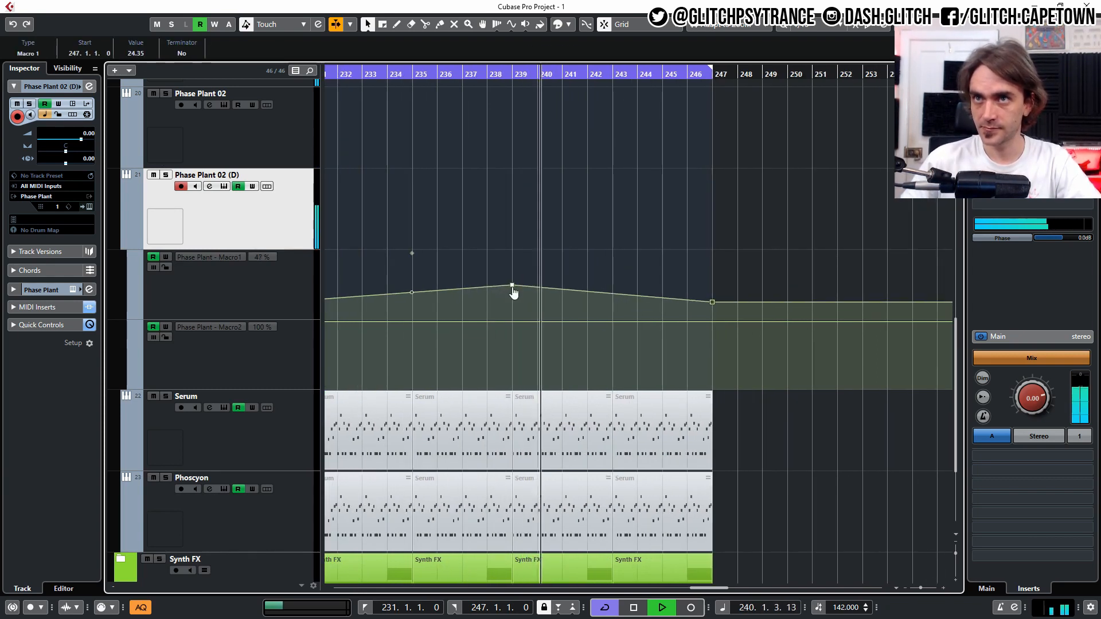
pyautogui.moveTo(512, 288); pyautogui.dragTo(513, 281)
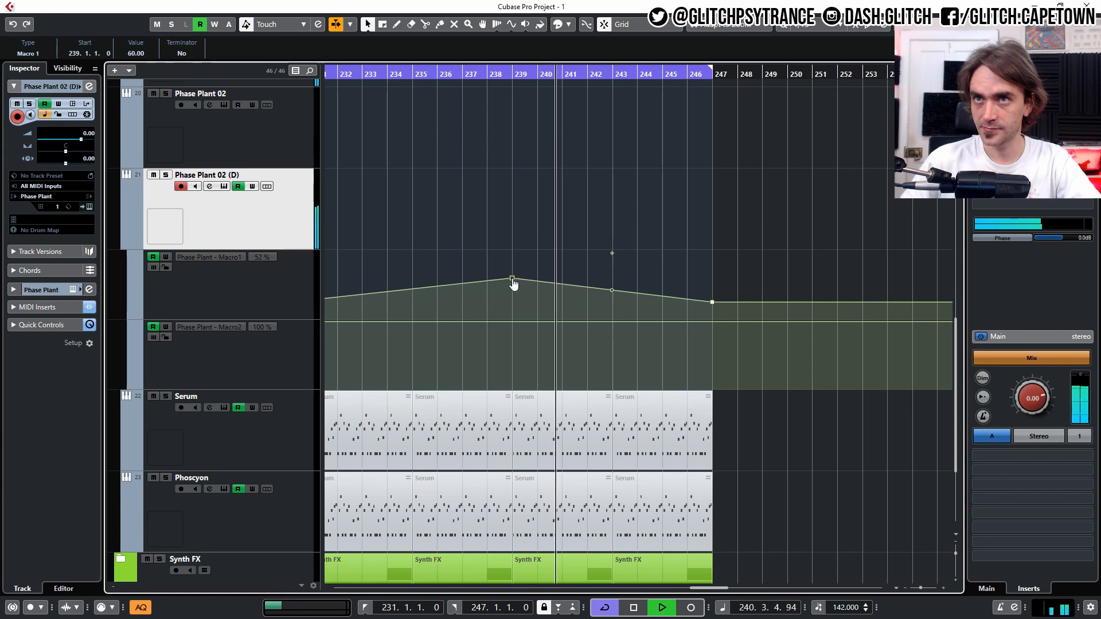
pyautogui.click(412, 291)
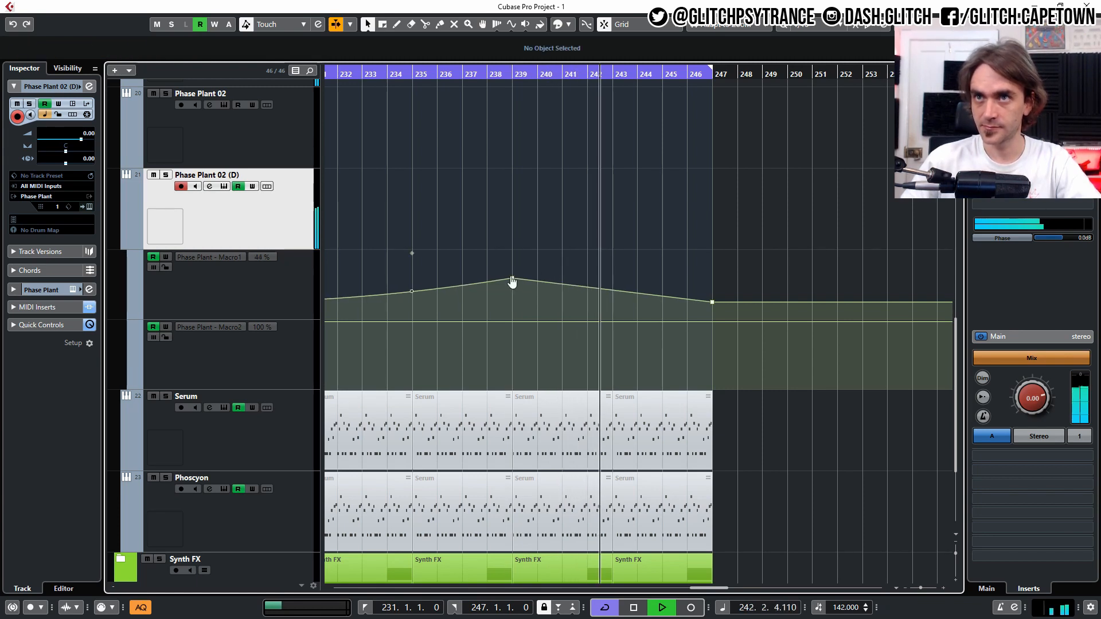
pyautogui.moveTo(512, 281); pyautogui.dragTo(512, 271)
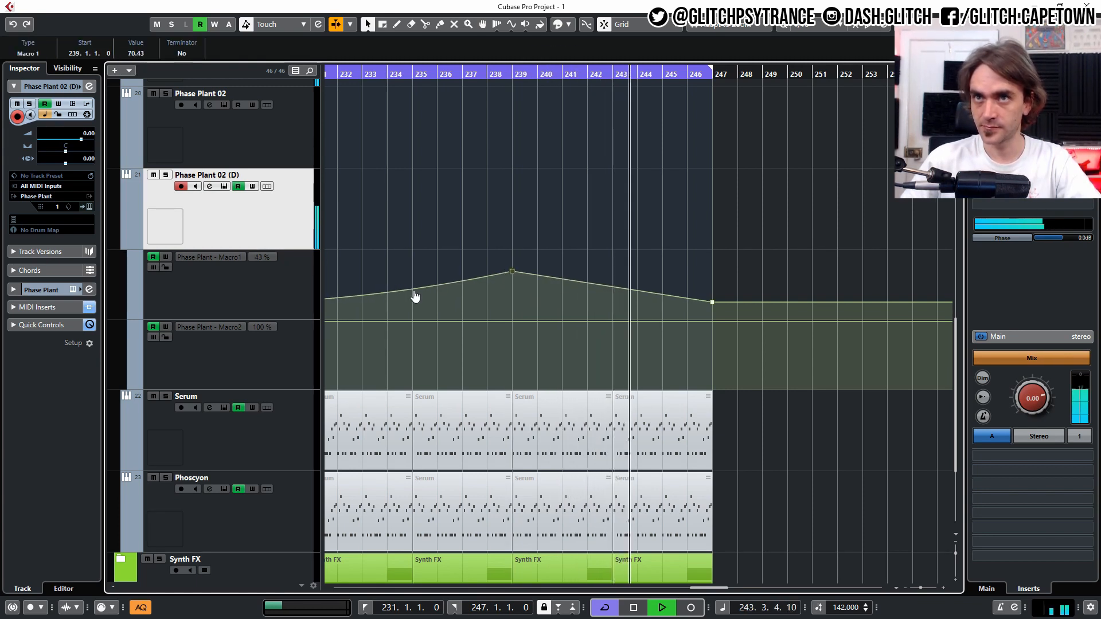
pyautogui.click(612, 286)
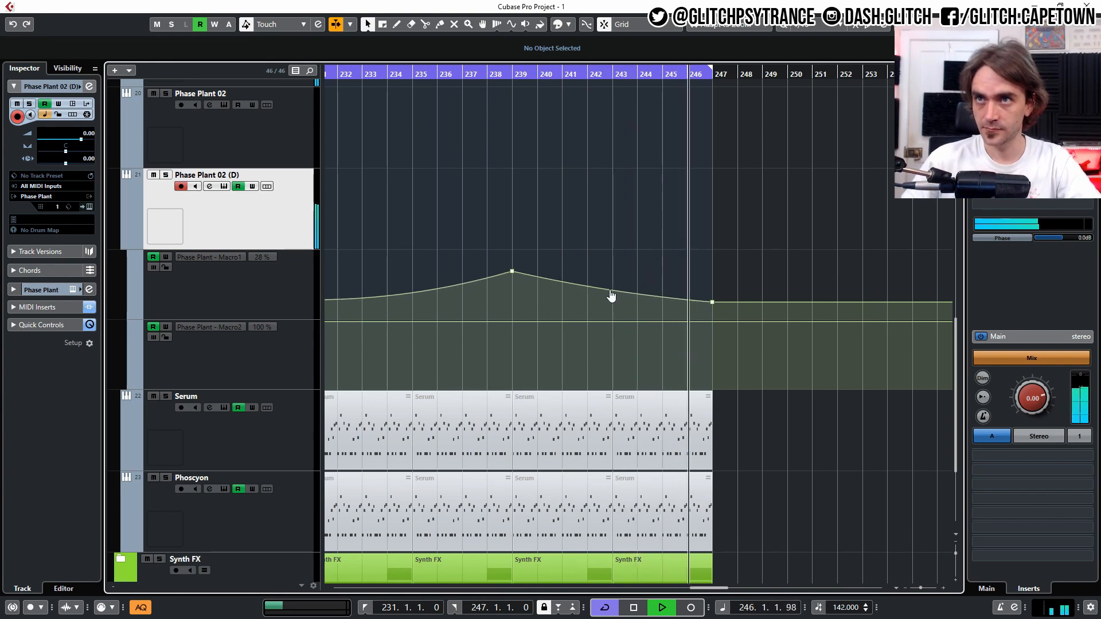
pyautogui.keyDown('ctrl'); pyautogui.scroll(-3, 667, 254); pyautogui.keyUp('ctrl')
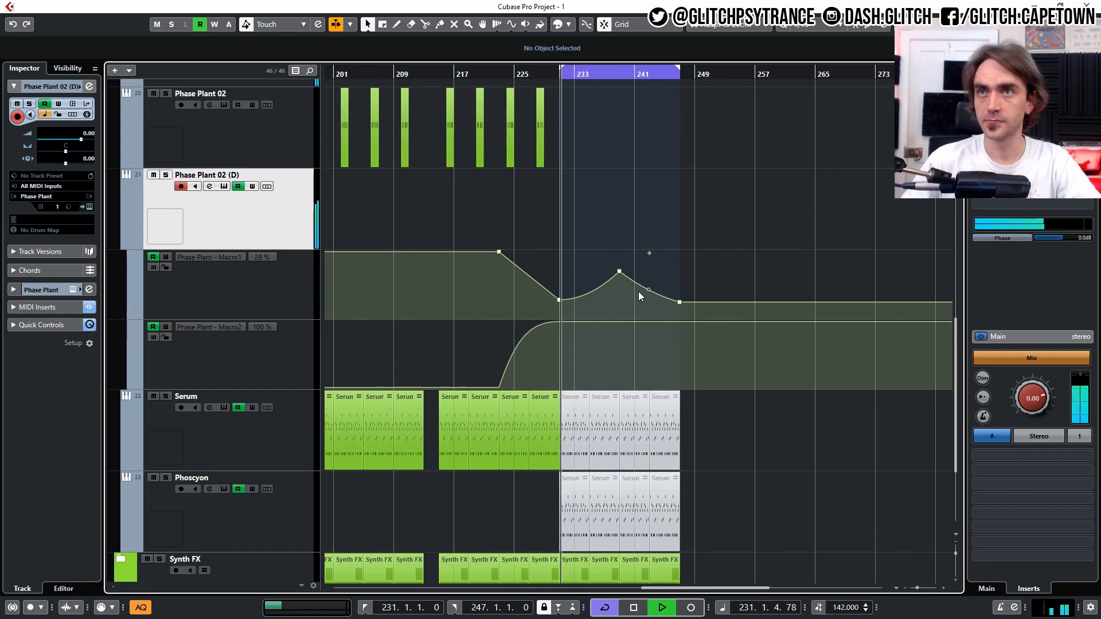
# Add Macro 2 automation points dipping slightly at bar 246 and returning to 100 at bar 247
pyautogui.keyDown('ctrl'); pyautogui.scroll(2, 672, 323); pyautogui.keyUp('ctrl')
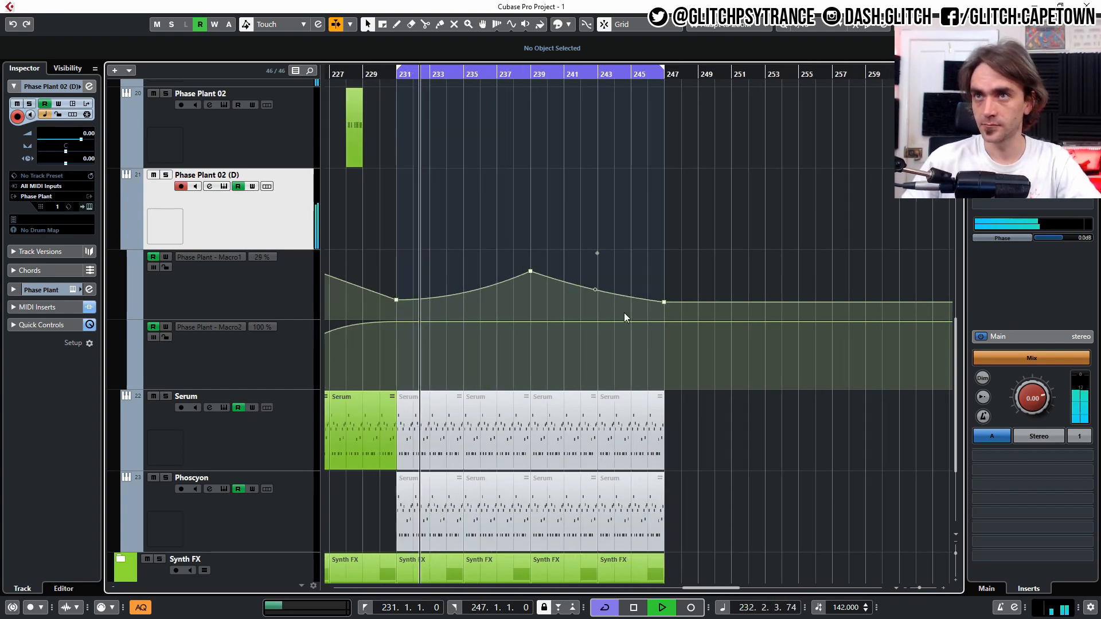
pyautogui.moveTo(648, 321)
pyautogui.mouseDown()
pyautogui.moveTo(649, 332)
pyautogui.moveTo(666, 315)
pyautogui.mouseUp()
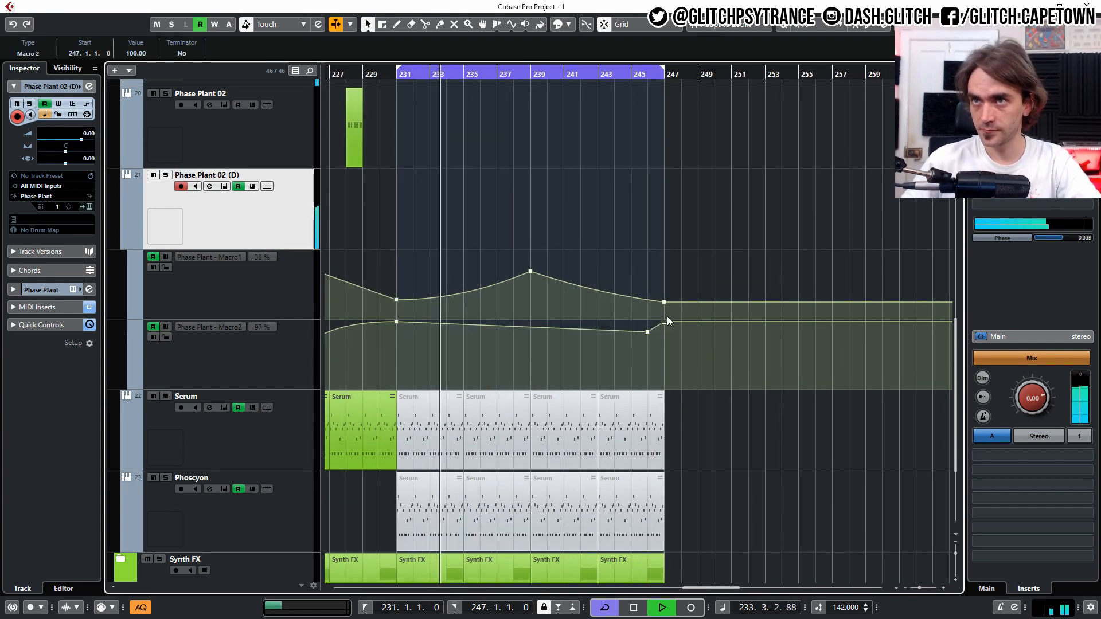
pyautogui.keyDown('ctrl'); pyautogui.scroll(-3, 607, 246); pyautogui.keyUp('ctrl')
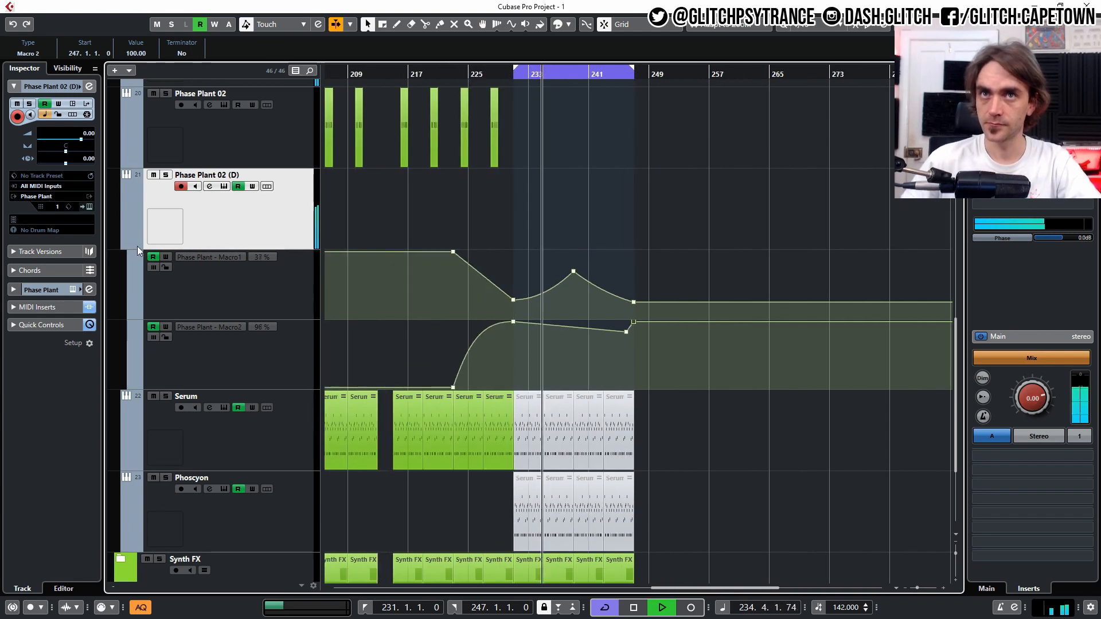
# Hide the automation lanes of the Phase Plant 02 (D) track and lower its volume to -1.51
pyautogui.scroll(5, 404, 221)
pyautogui.scroll(-4, 721, 510)
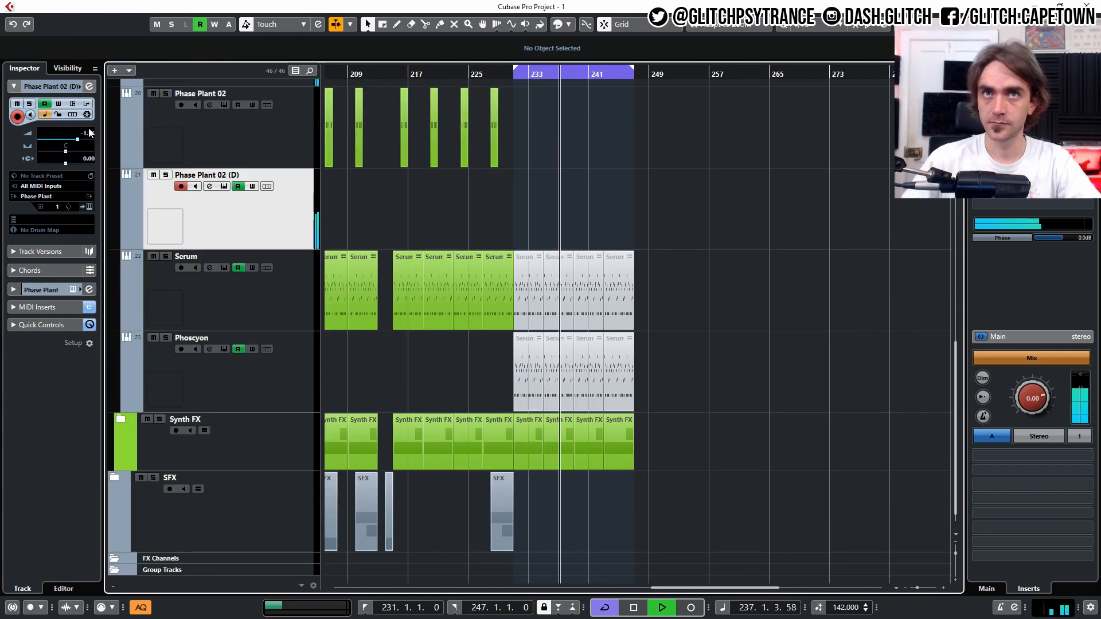
pyautogui.scroll(1, 697, 266)
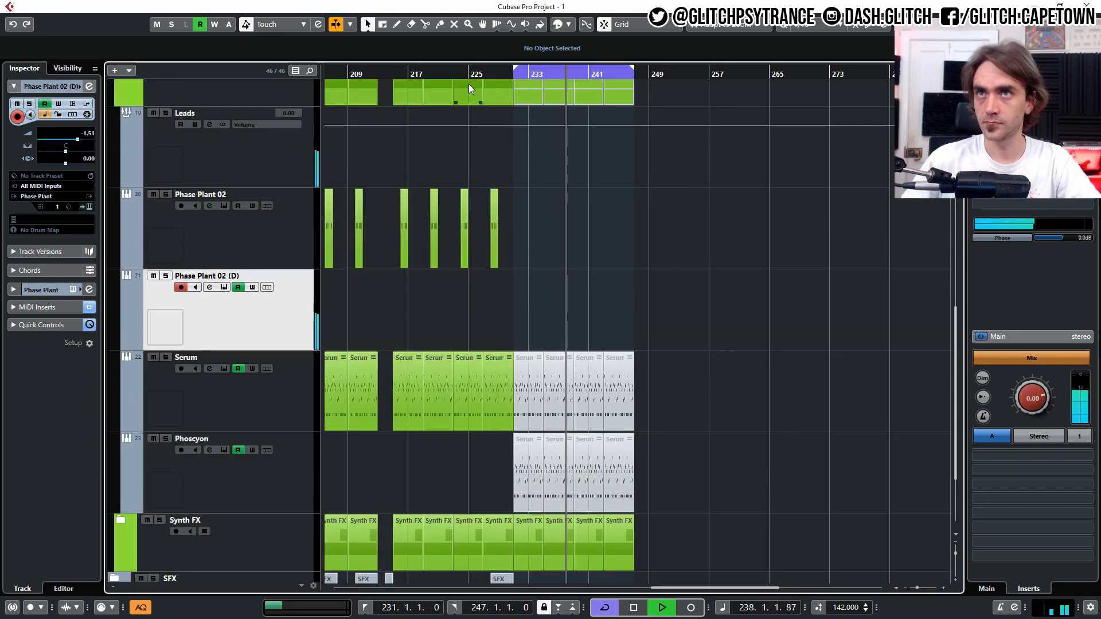
# Play from bar 229, set the track volume to -1.28, and cut its EQ by 3.7 dB at 3243 Hz and 5.3 dB at 512.7 Hz
pyautogui.click(495, 74)
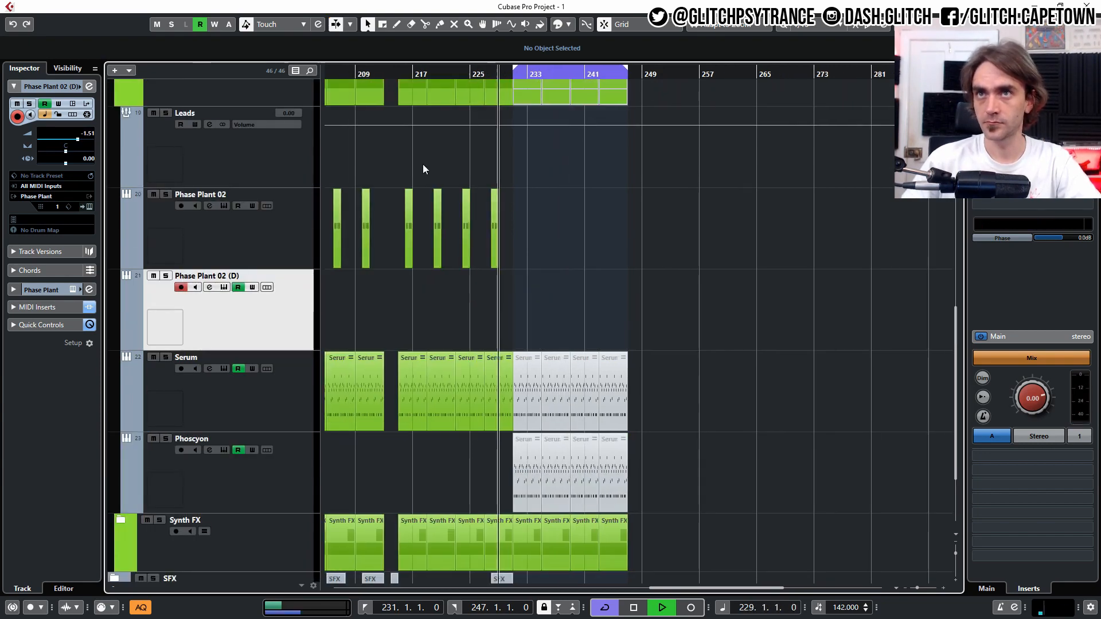
pyautogui.click(87, 85)
pyautogui.moveTo(573, 408); pyautogui.dragTo(600, 420)
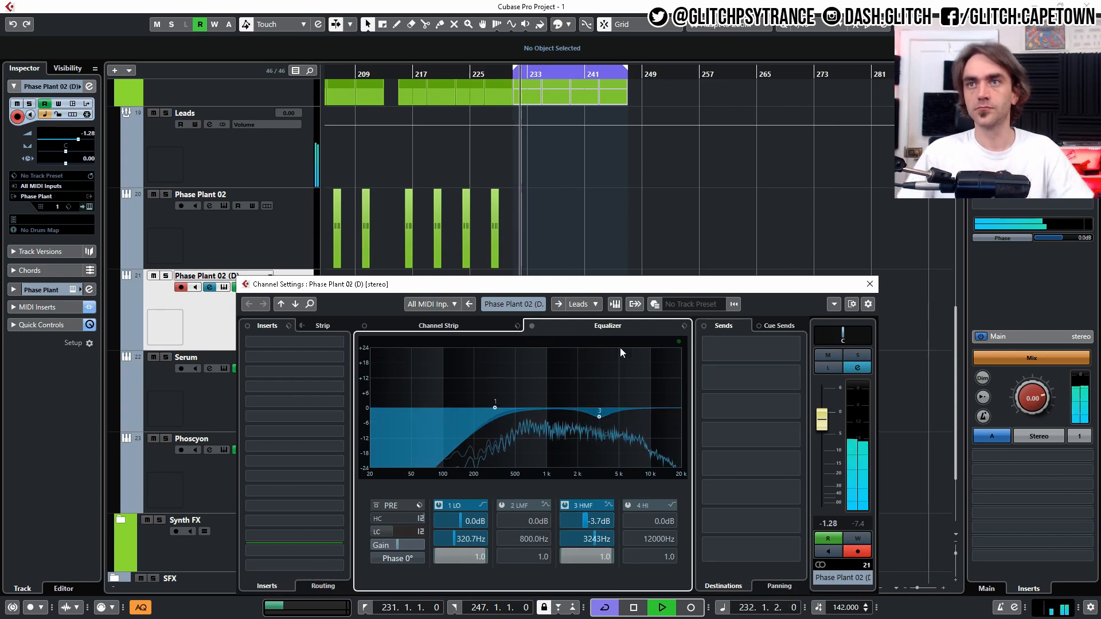
pyautogui.click(520, 409)
pyautogui.moveTo(519, 409); pyautogui.dragTo(516, 420)
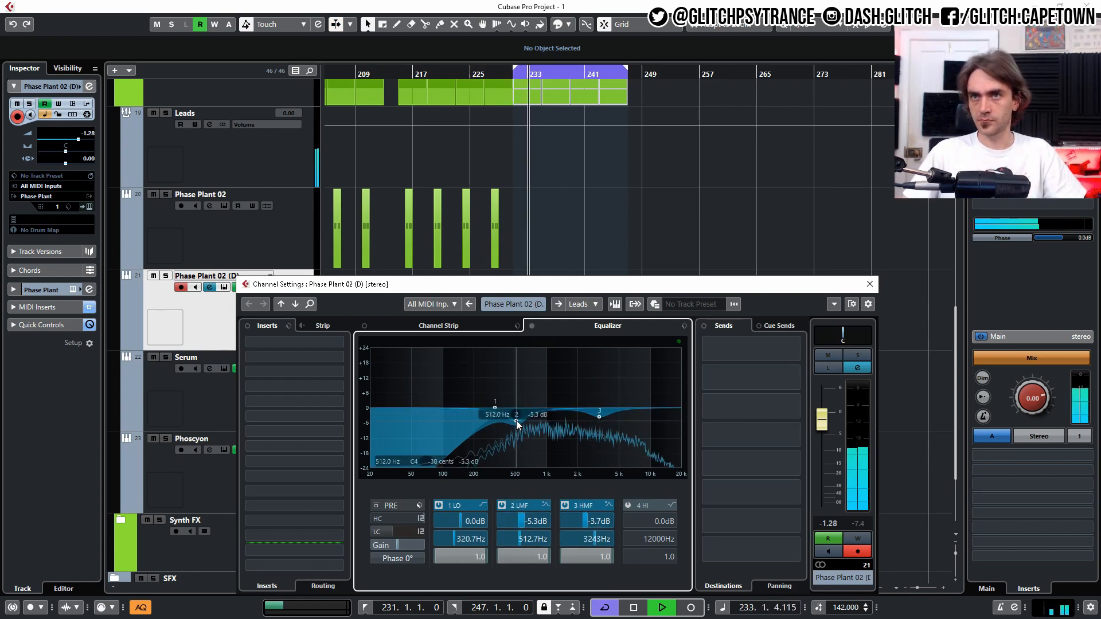
# Ease the EQ cuts to -1.7 dB at 3243 Hz and -4.3 dB with Q 0.9 at 512.7 Hz, and raise the volume to -0.41
pyautogui.scroll(1, 587, 518)
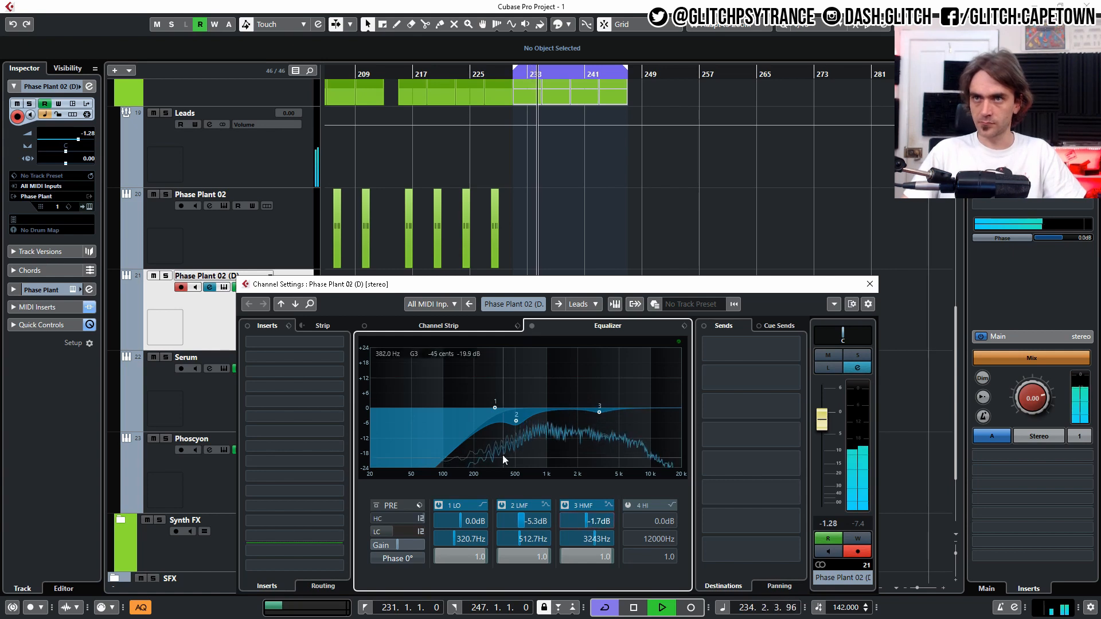
pyautogui.scroll(-1, 515, 558)
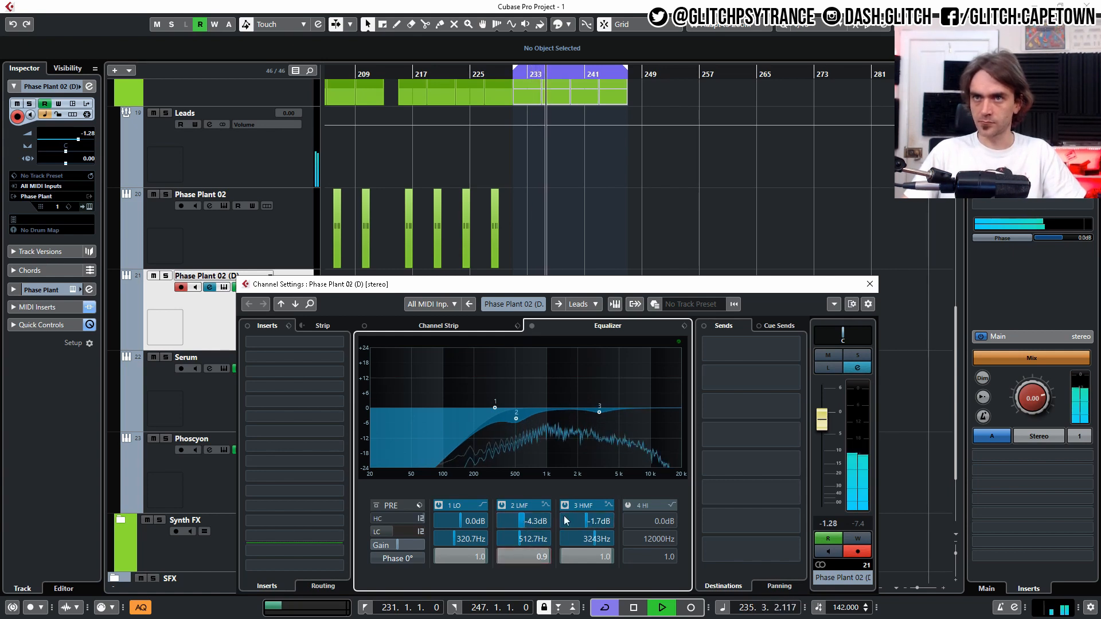
pyautogui.scroll(2, 827, 428)
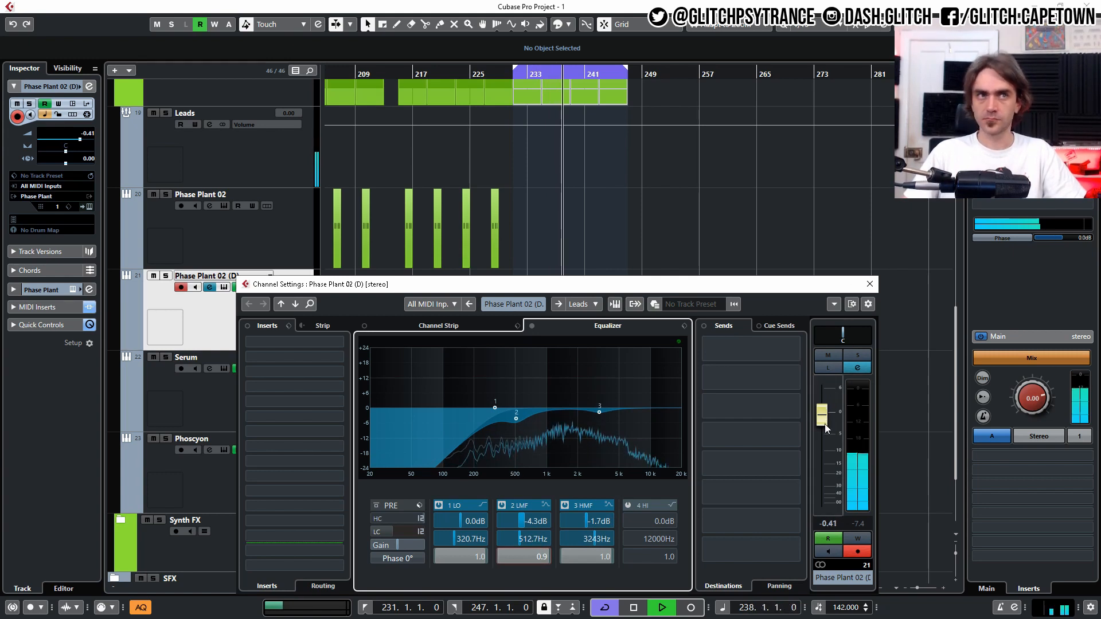
# Close the channel settings, play from about bar 226, and collapse the Leads and Synths folders
pyautogui.click(481, 74)
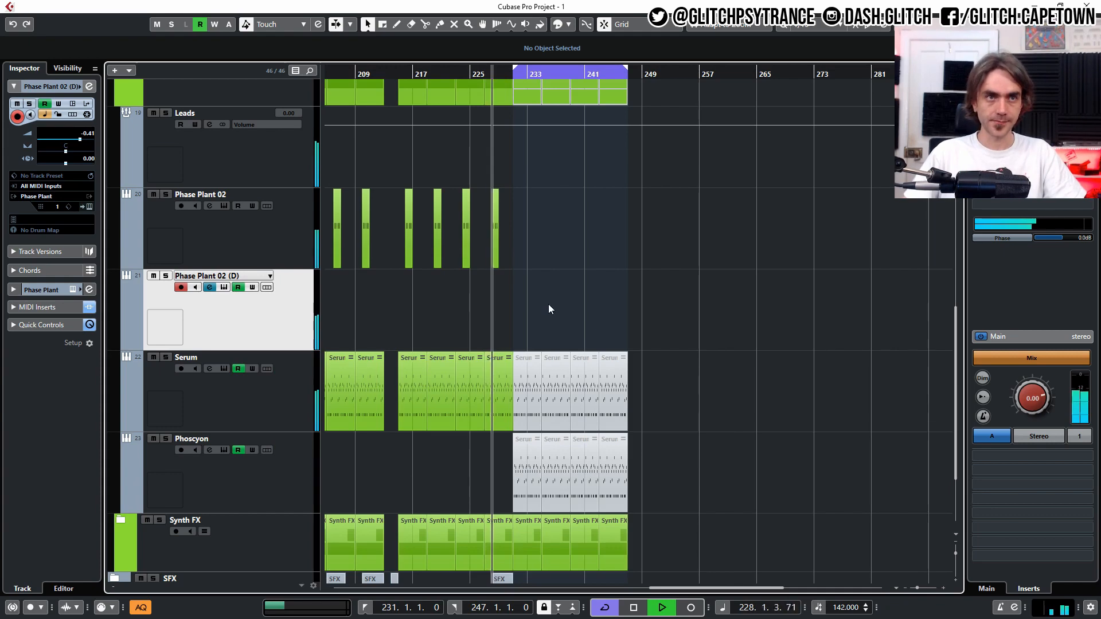
pyautogui.scroll(-4, 576, 305)
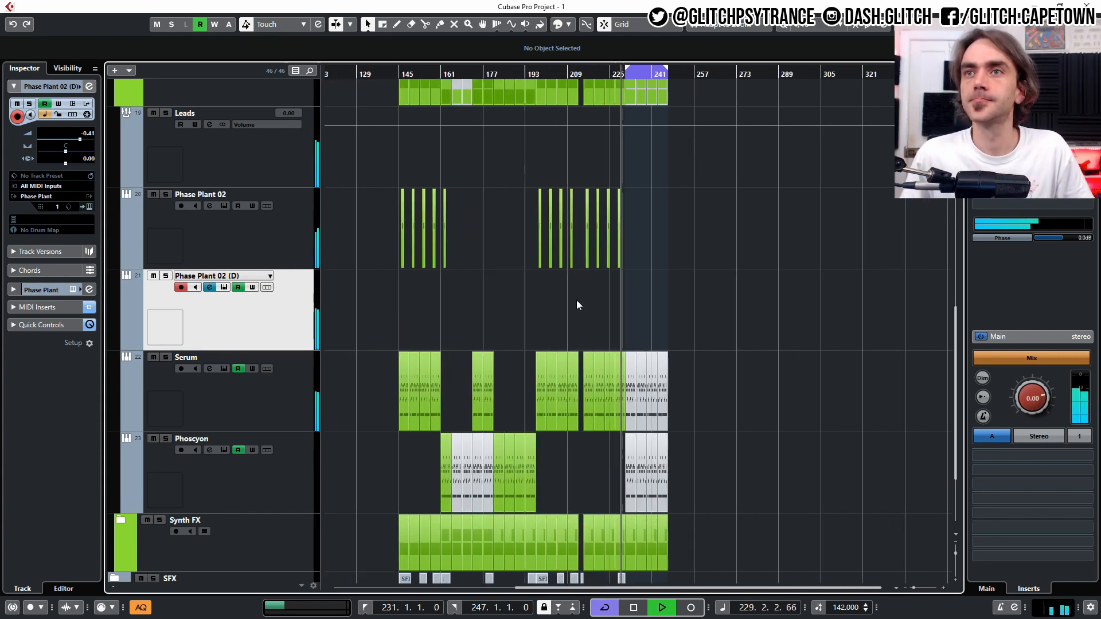
pyautogui.scroll(3, 452, 236)
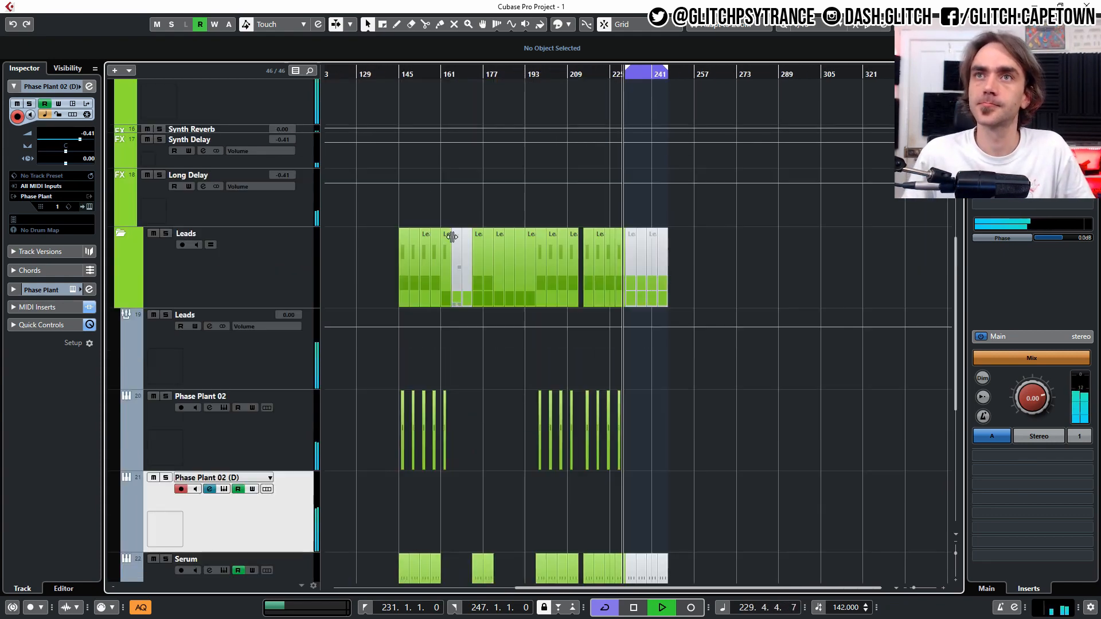
pyautogui.click(122, 233)
pyautogui.scroll(5, 555, 377)
pyautogui.click(113, 272)
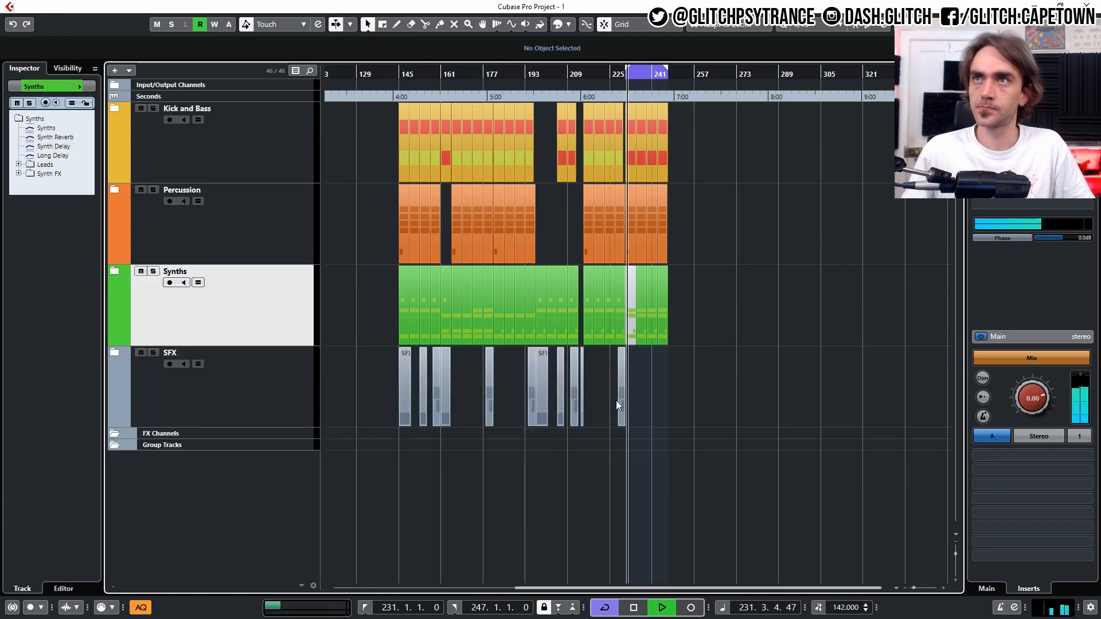
# Review the arrangement from its beginning through bar 247 and stop playback
pyautogui.scroll(2, 616, 403)
pyautogui.hscroll(-3, 619, 399)
pyautogui.hscroll(-5, 636, 382)
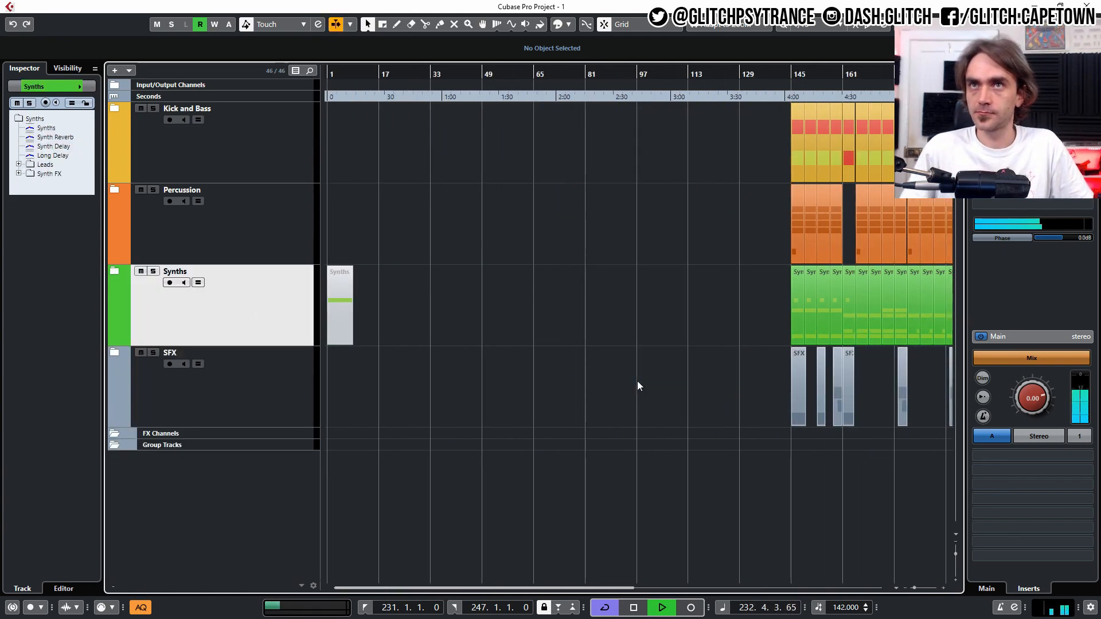
pyautogui.hscroll(5, 638, 381)
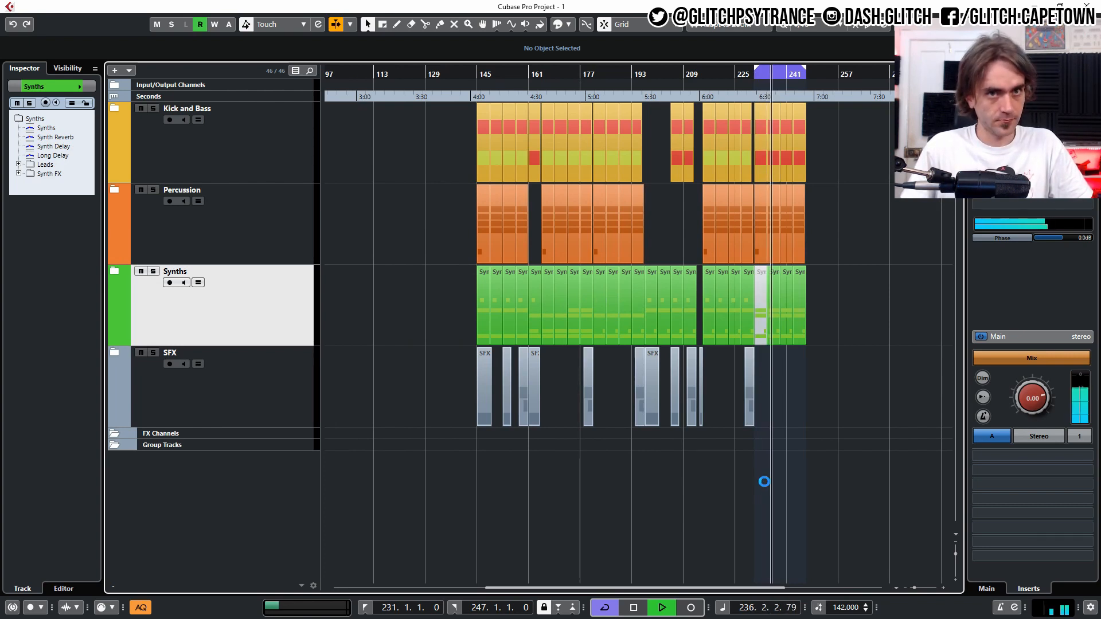
pyautogui.press('space')
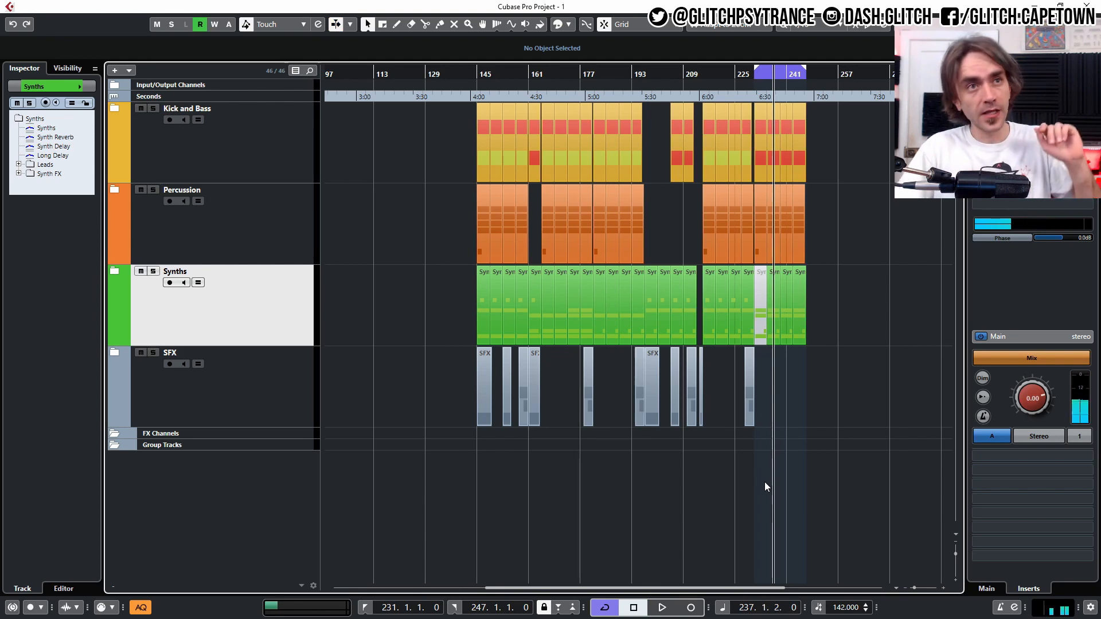